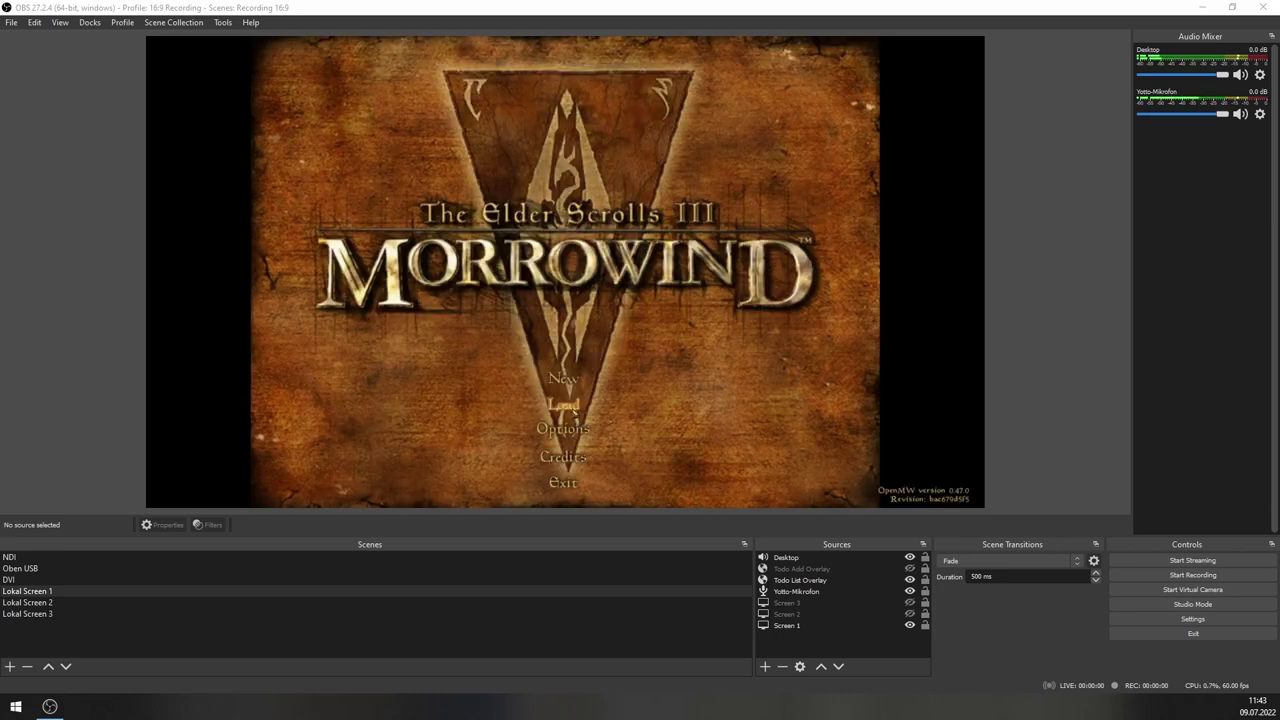
Step: Open the saved-game list in Morrowind and minimize OBS
left_click(562, 404)
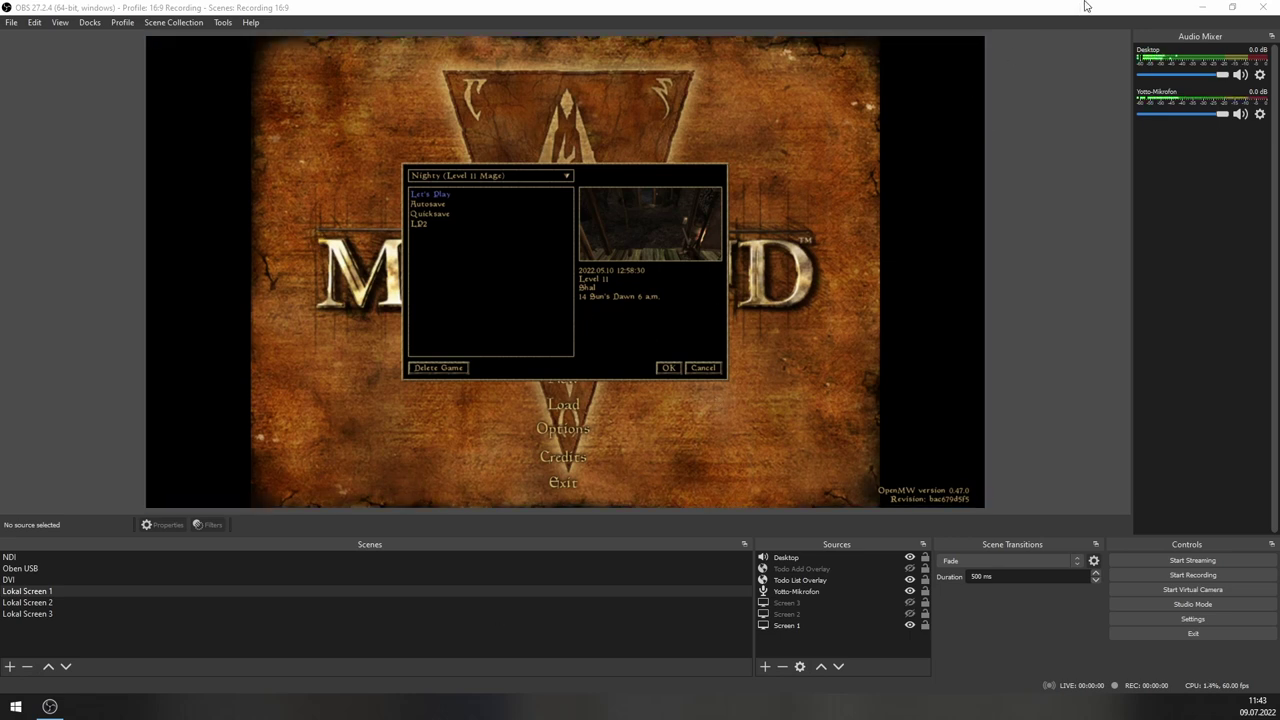
left_click(1198, 10)
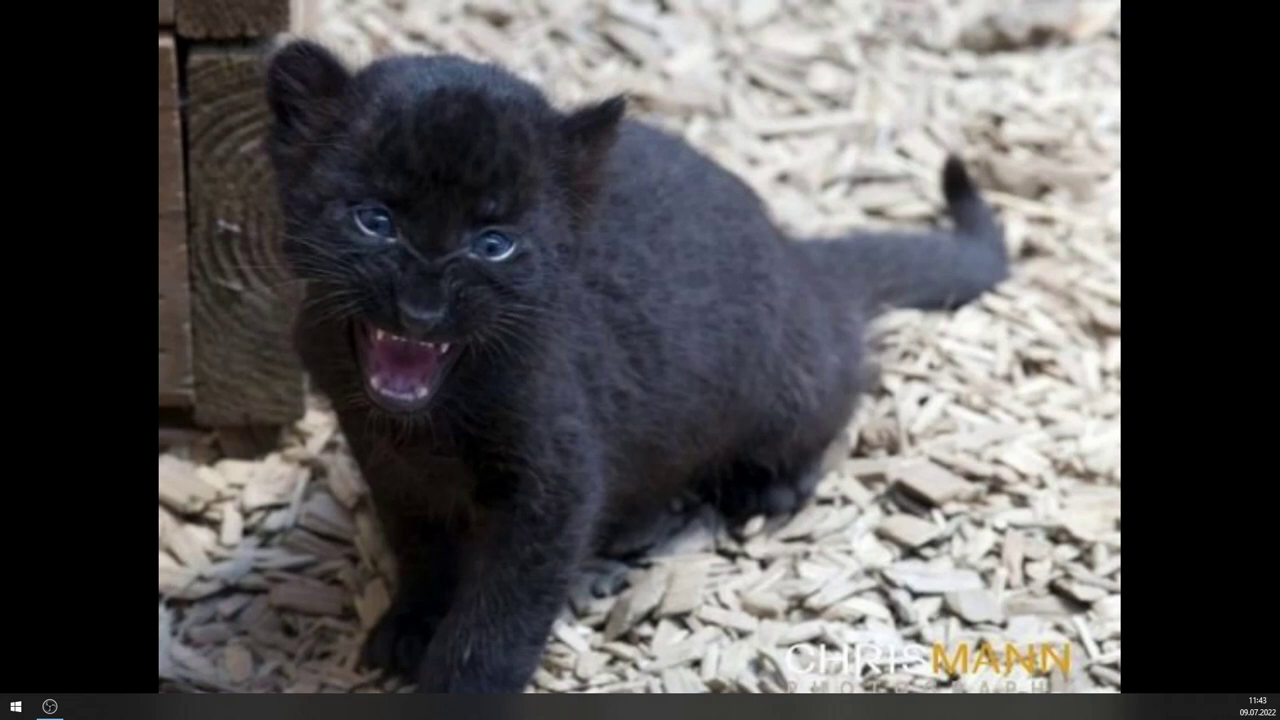
Step: Open a maximized File Explorer window and go to the Videoschnitt\StreamTools\Server folder on the pinned network share
key("super+e")
key("super+Up")
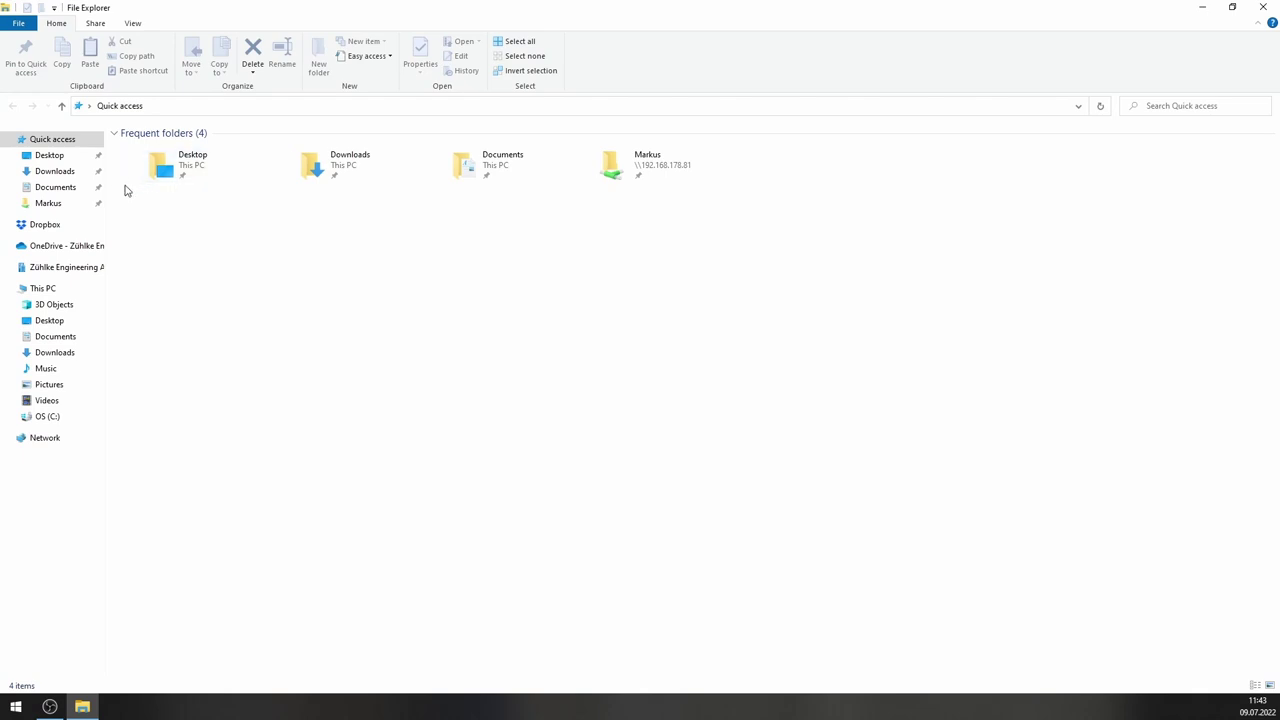
left_click(54, 203)
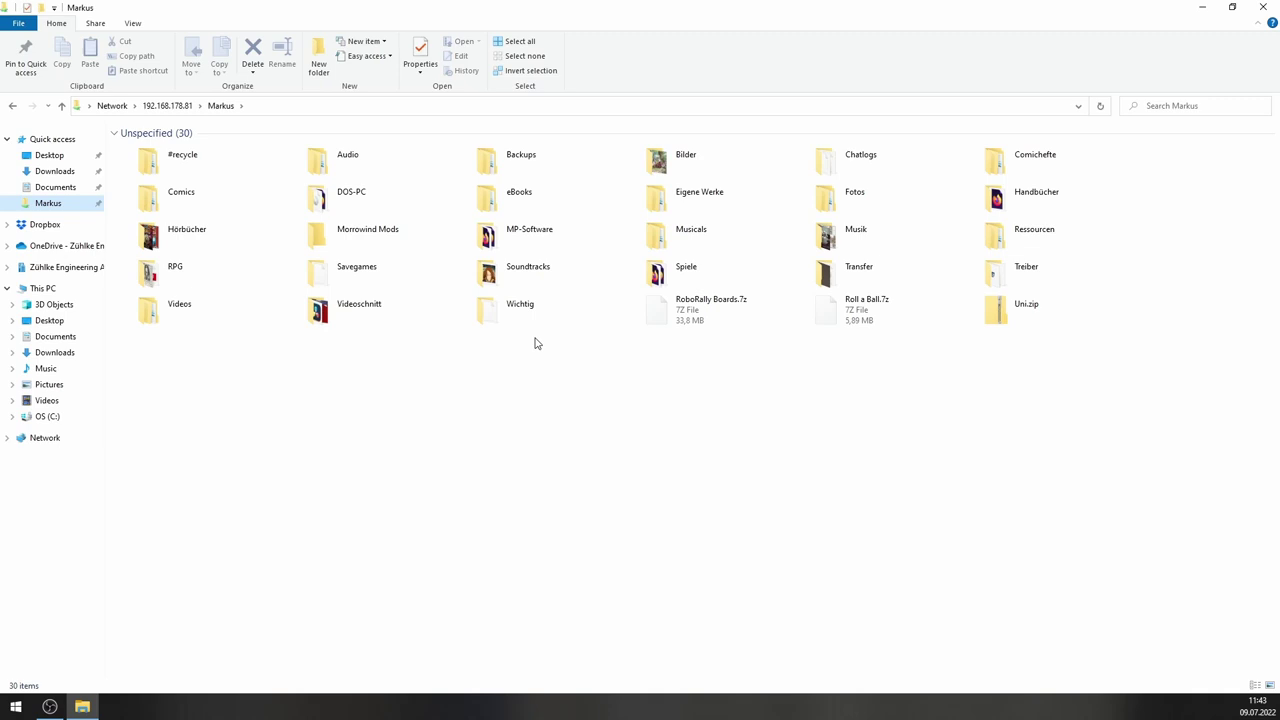
left_click(330, 309)
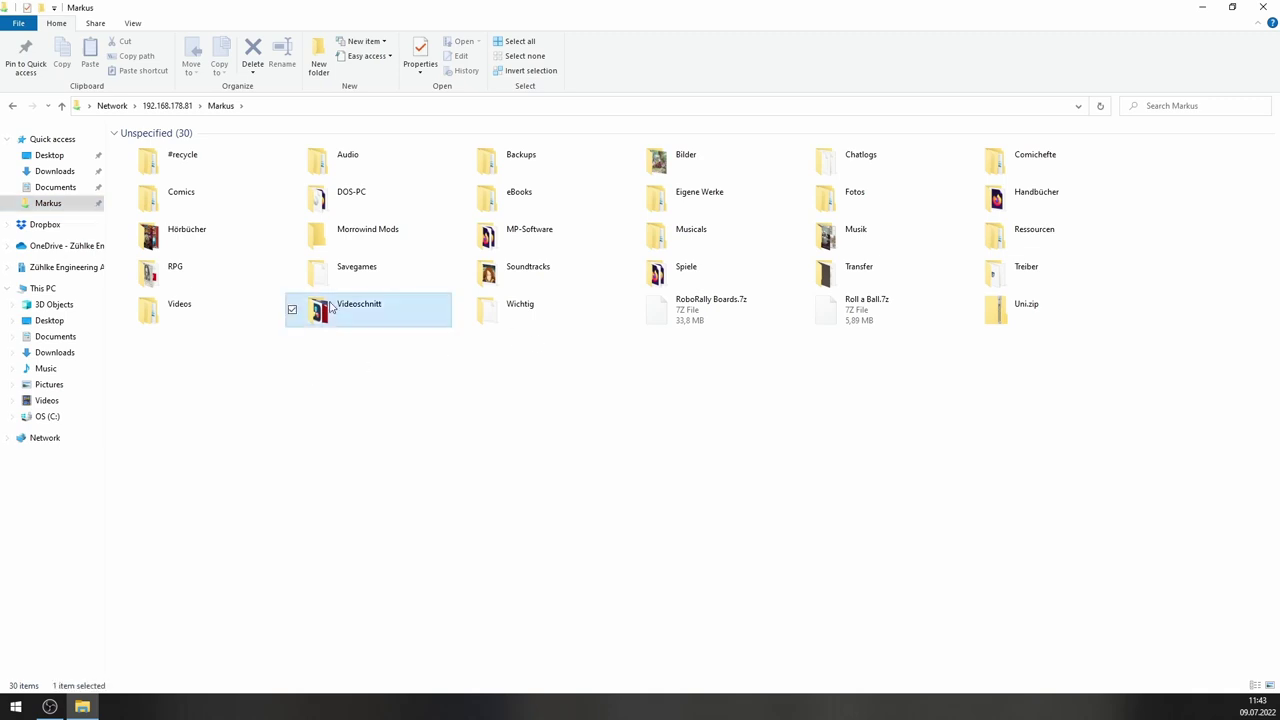
key("Return")
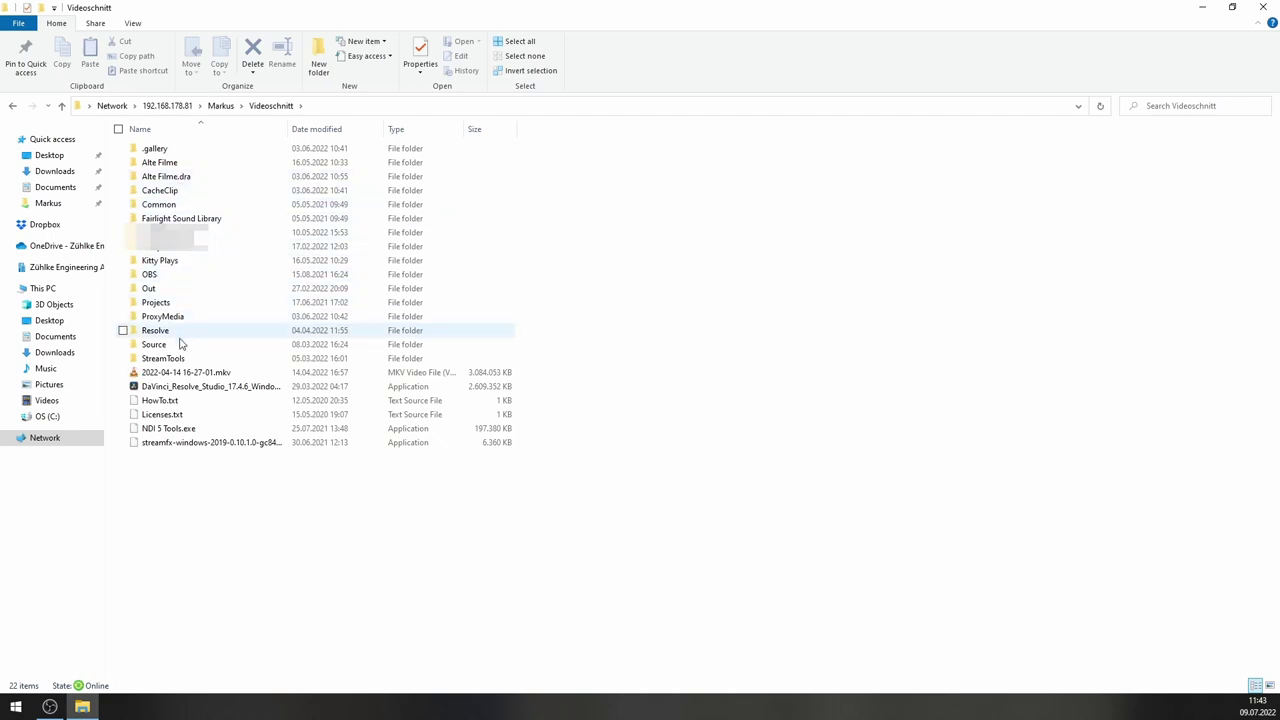
left_click(168, 359)
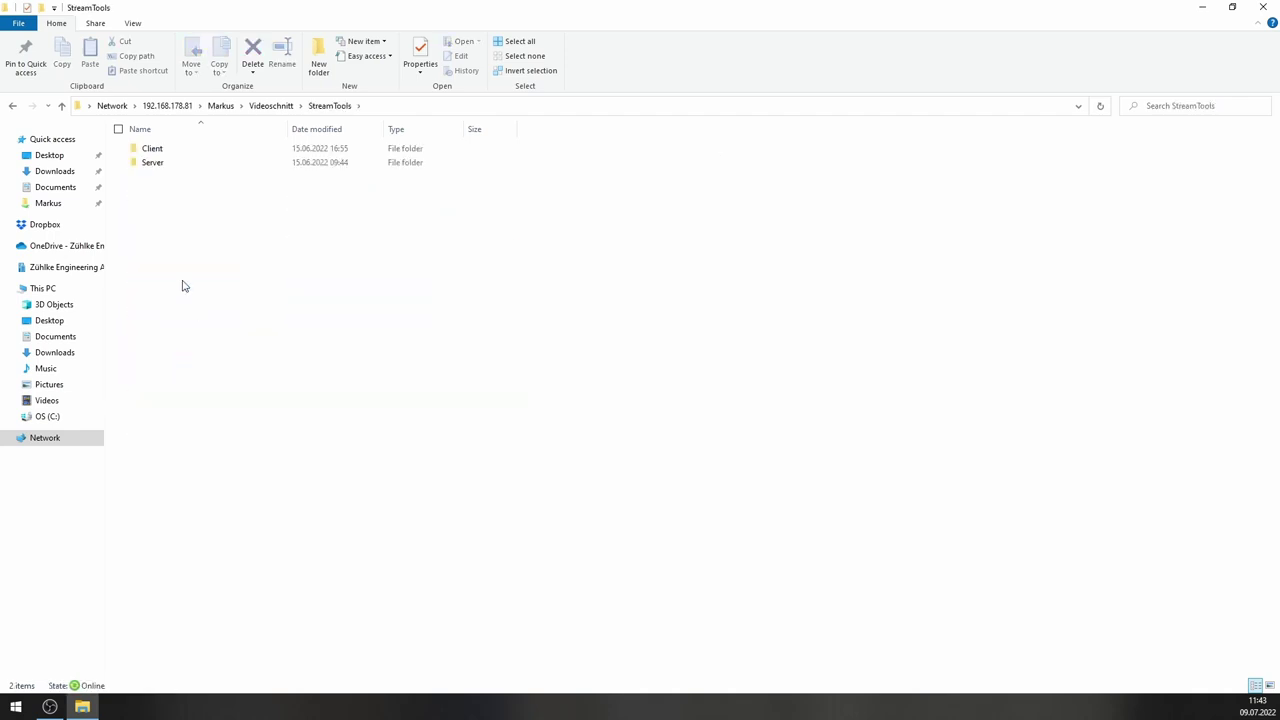
double_click(220, 171)
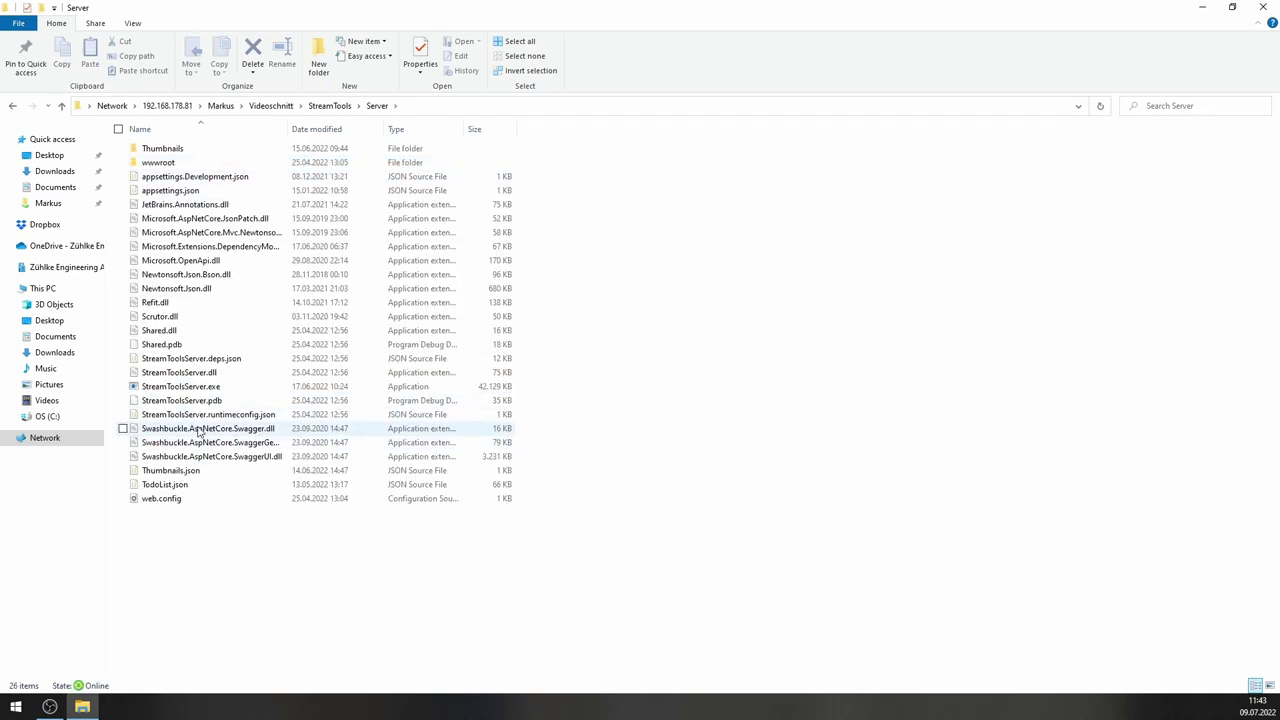
Step: Run StreamToolsServer.exe despite the security warning, let it start up, and minimize its console window
double_click(191, 386)
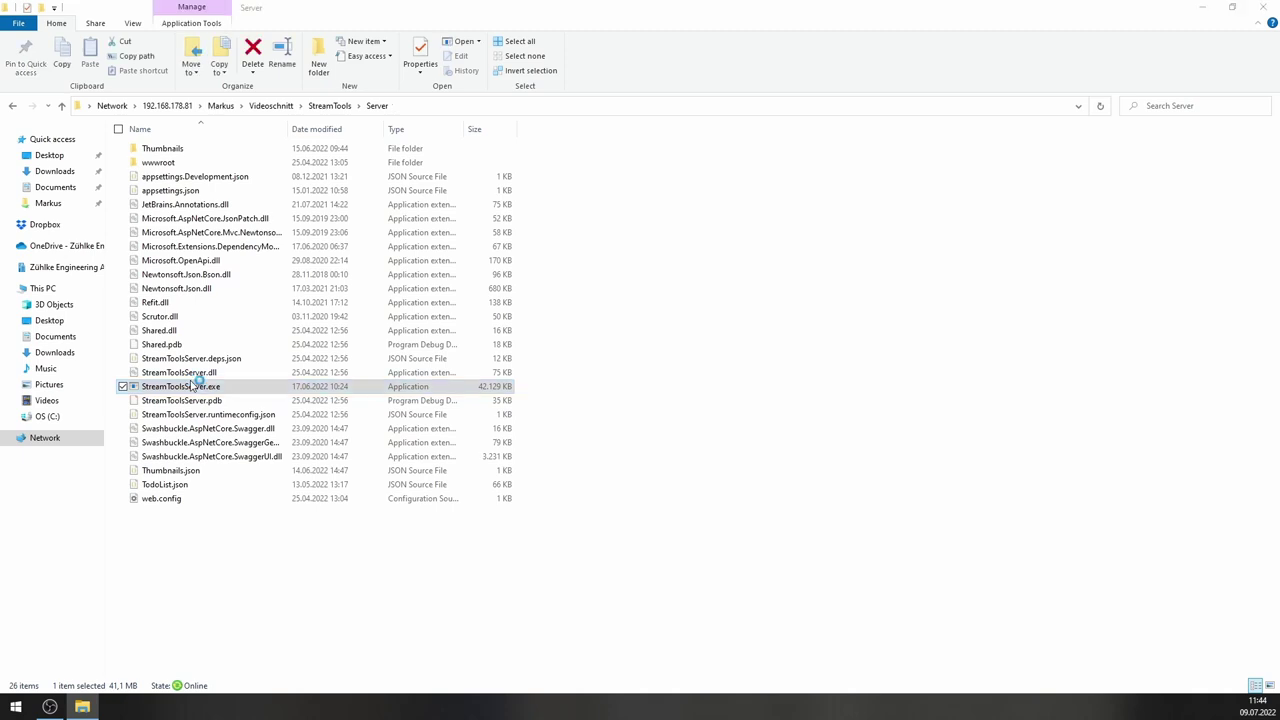
left_click(684, 366)
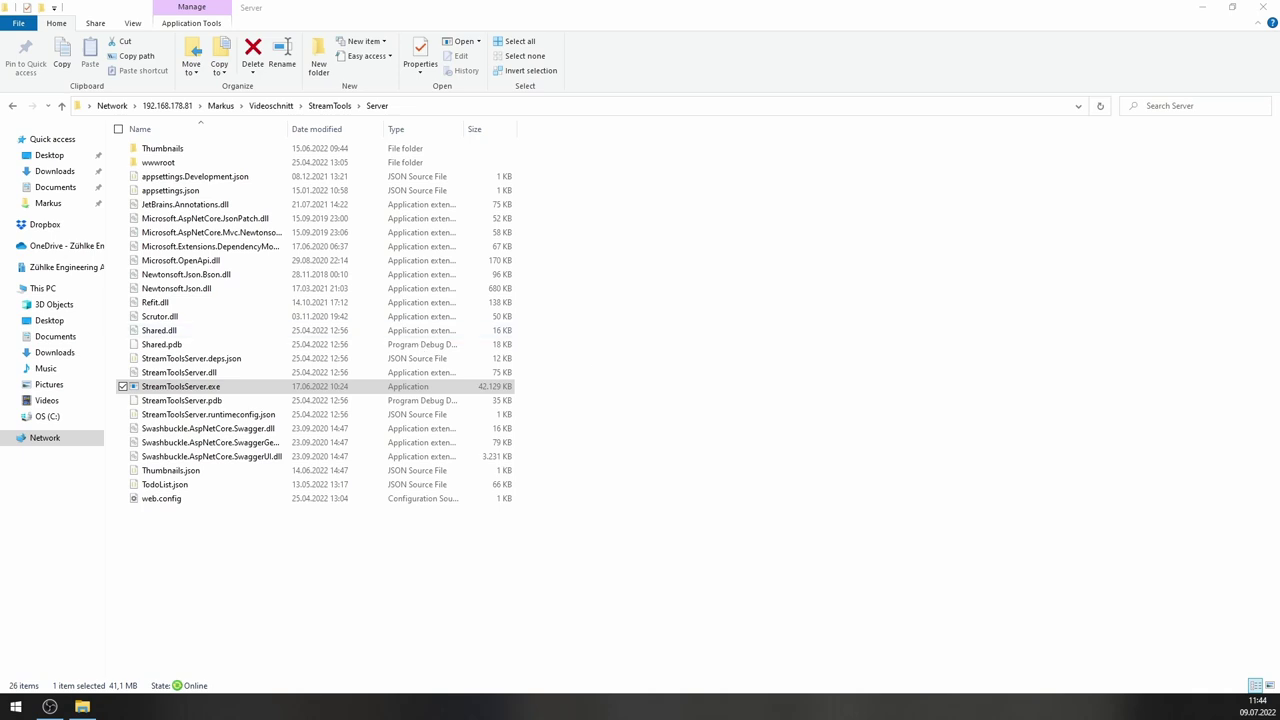
left_click_drag(577, 149, 600, 150)
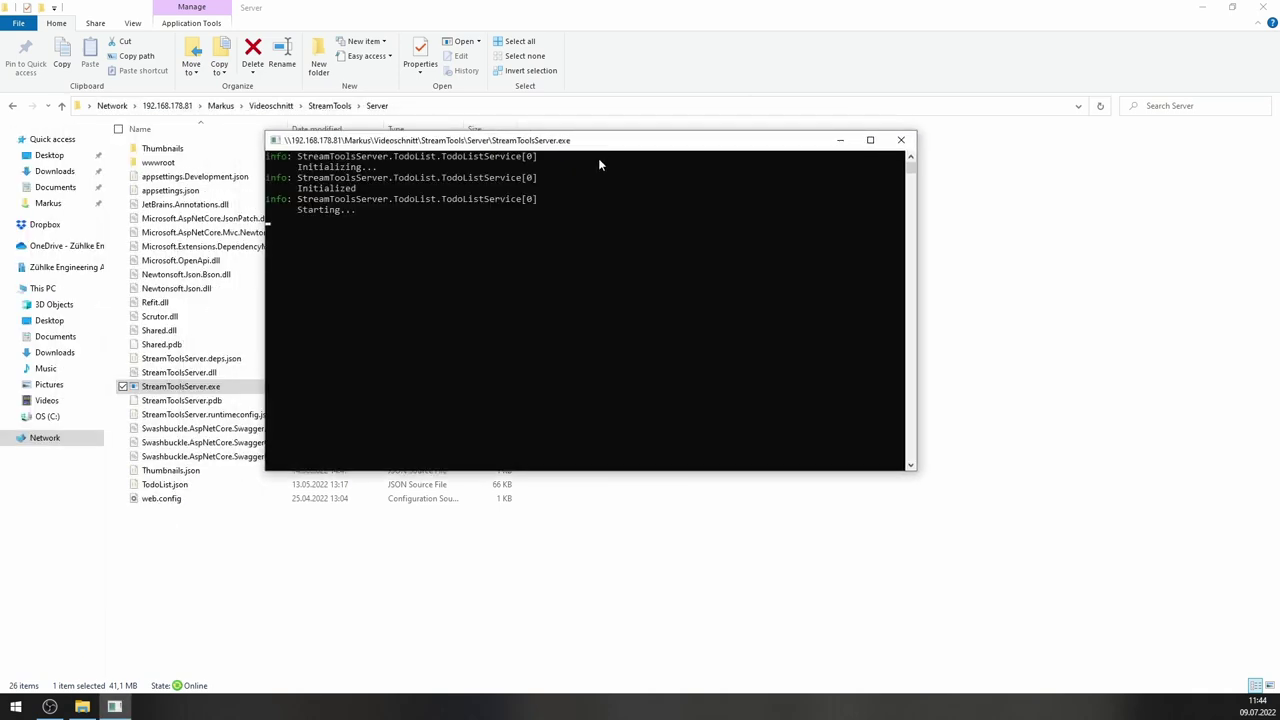
left_click(688, 288)
key("Escape")
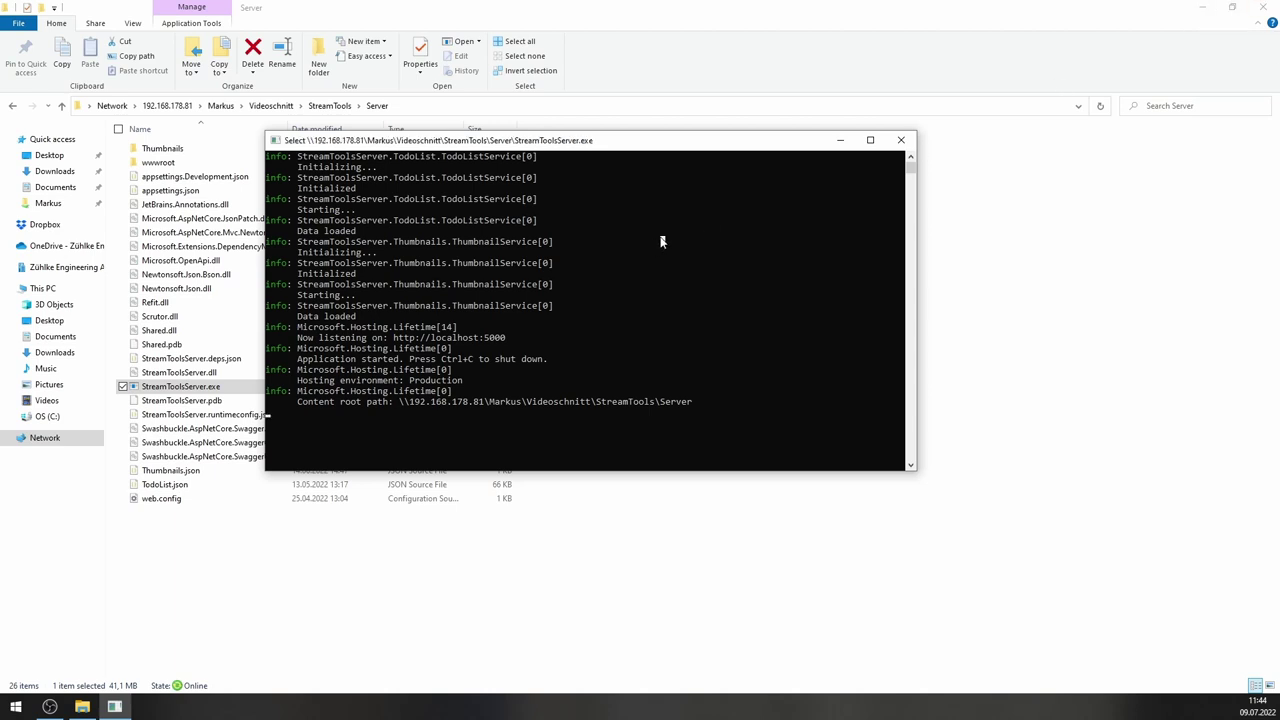
left_click(840, 139)
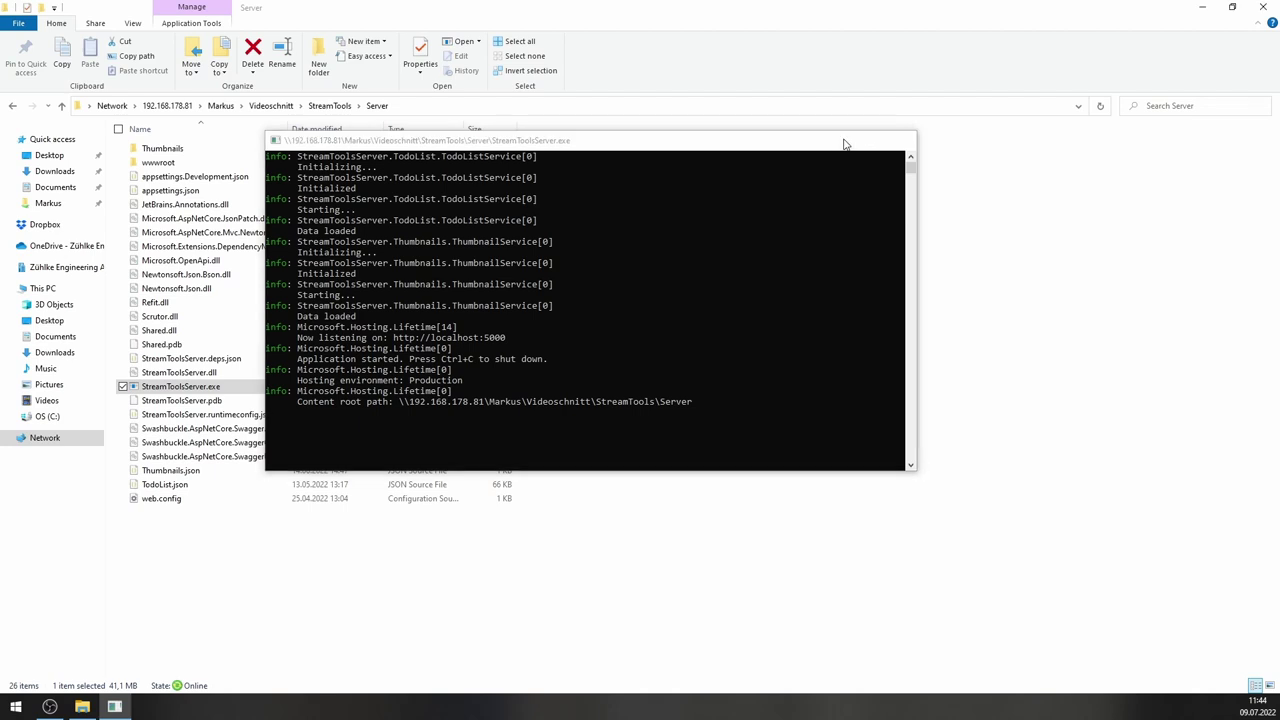
Step: Go to the Client folder in StreamTools and run StreamTools.exe, allowing it past the security warning
left_click(275, 110)
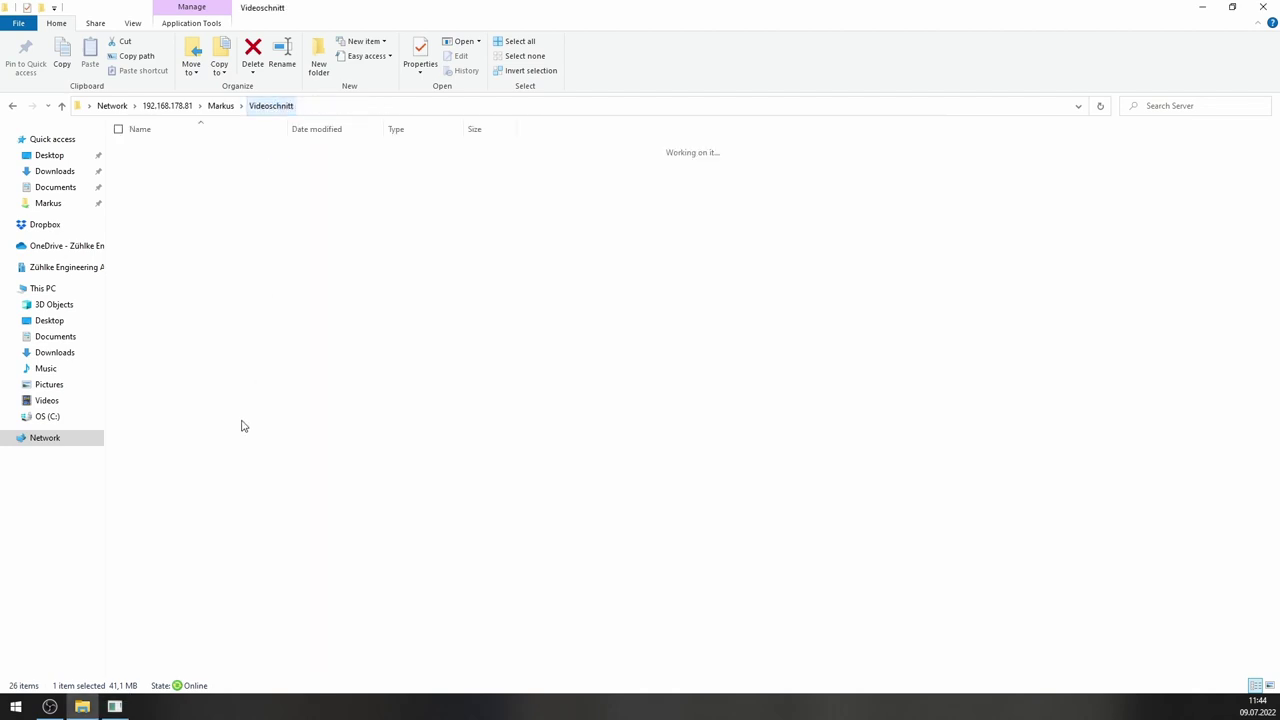
key("alt+Right")
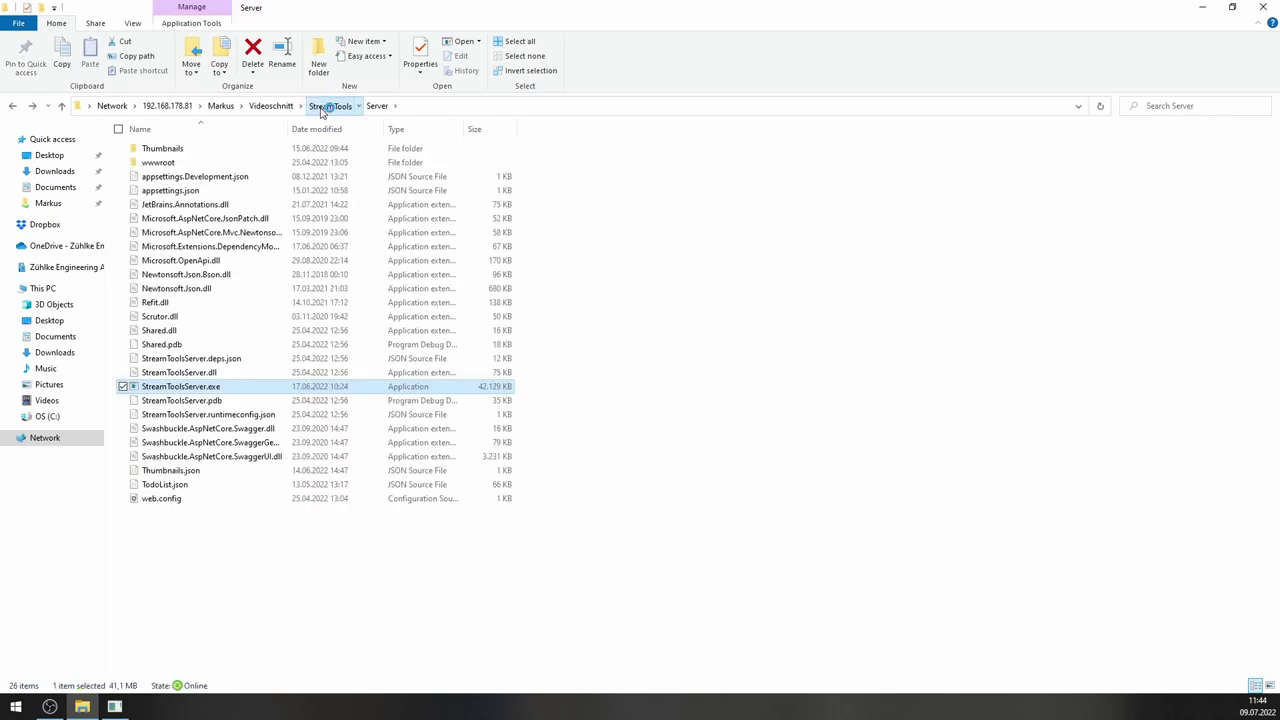
left_click(329, 106)
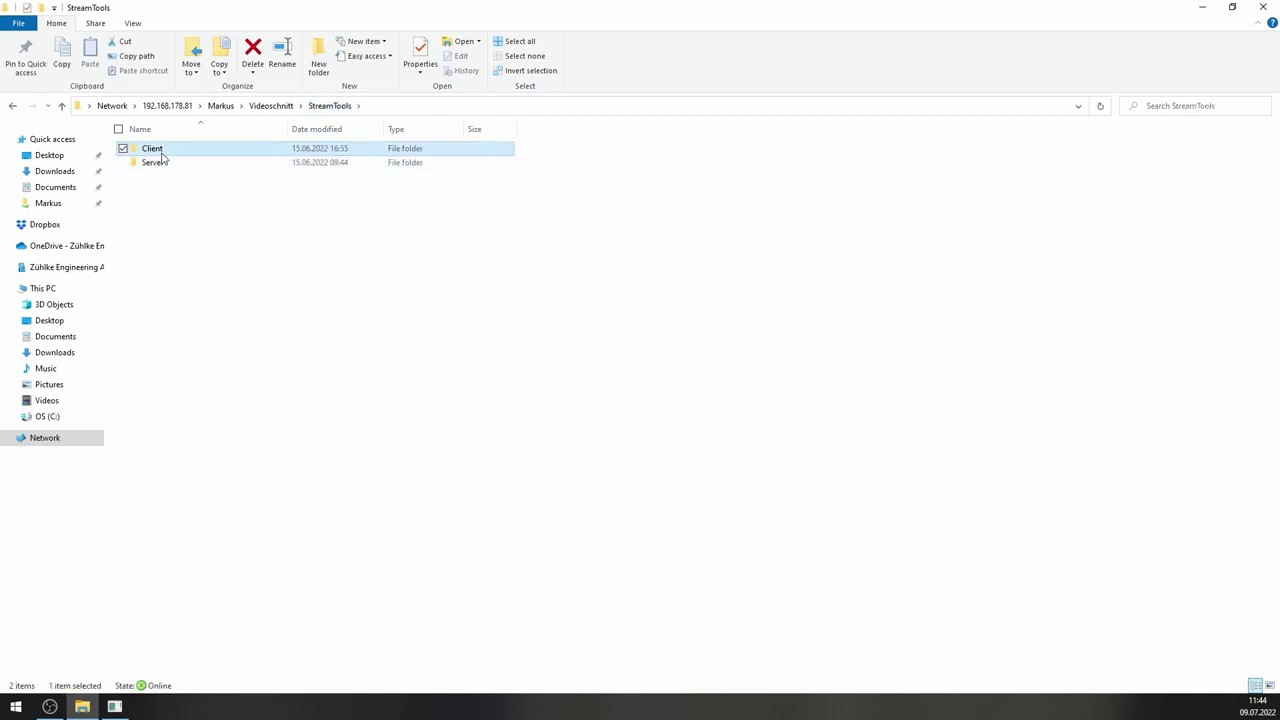
double_click(160, 150)
left_click(170, 218)
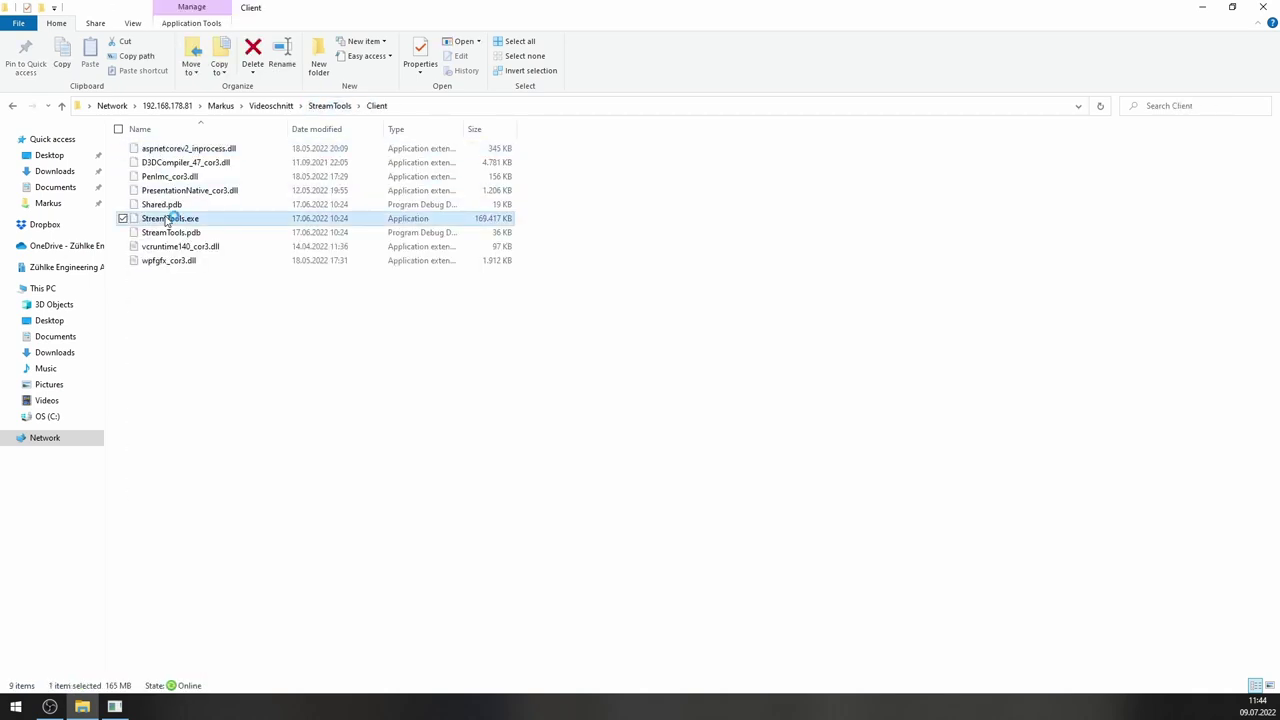
double_click(168, 220)
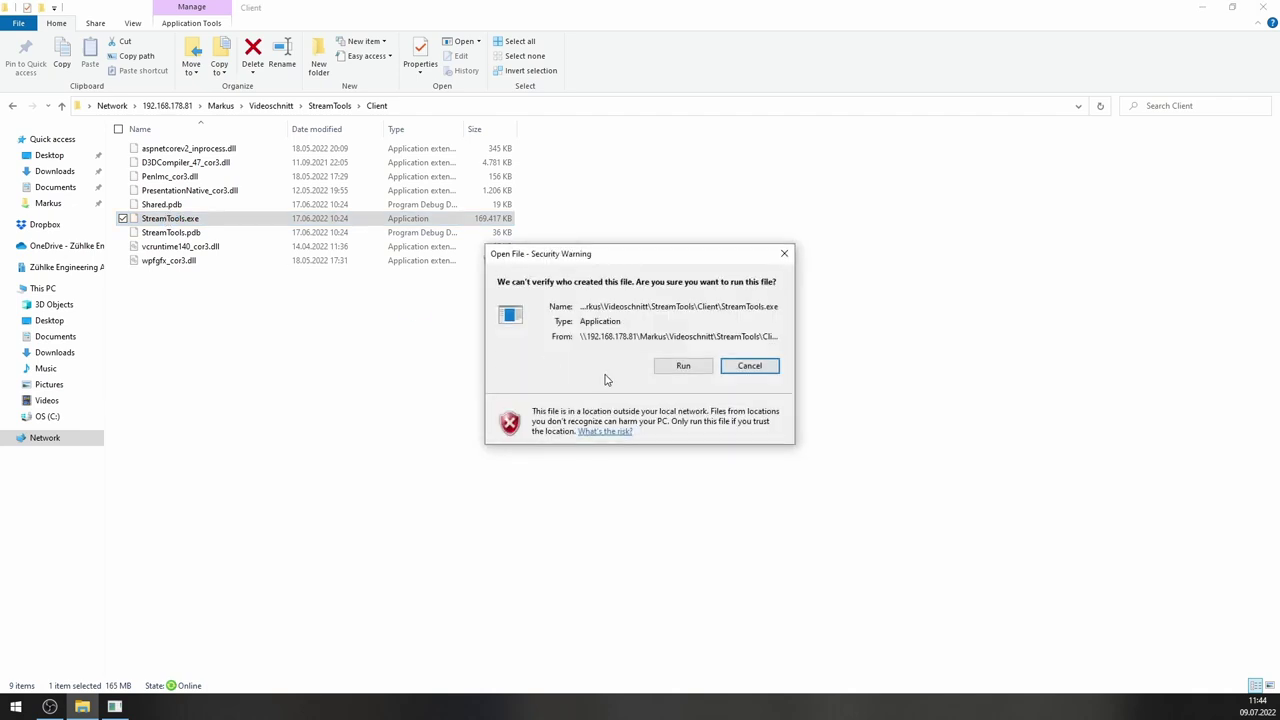
left_click(682, 366)
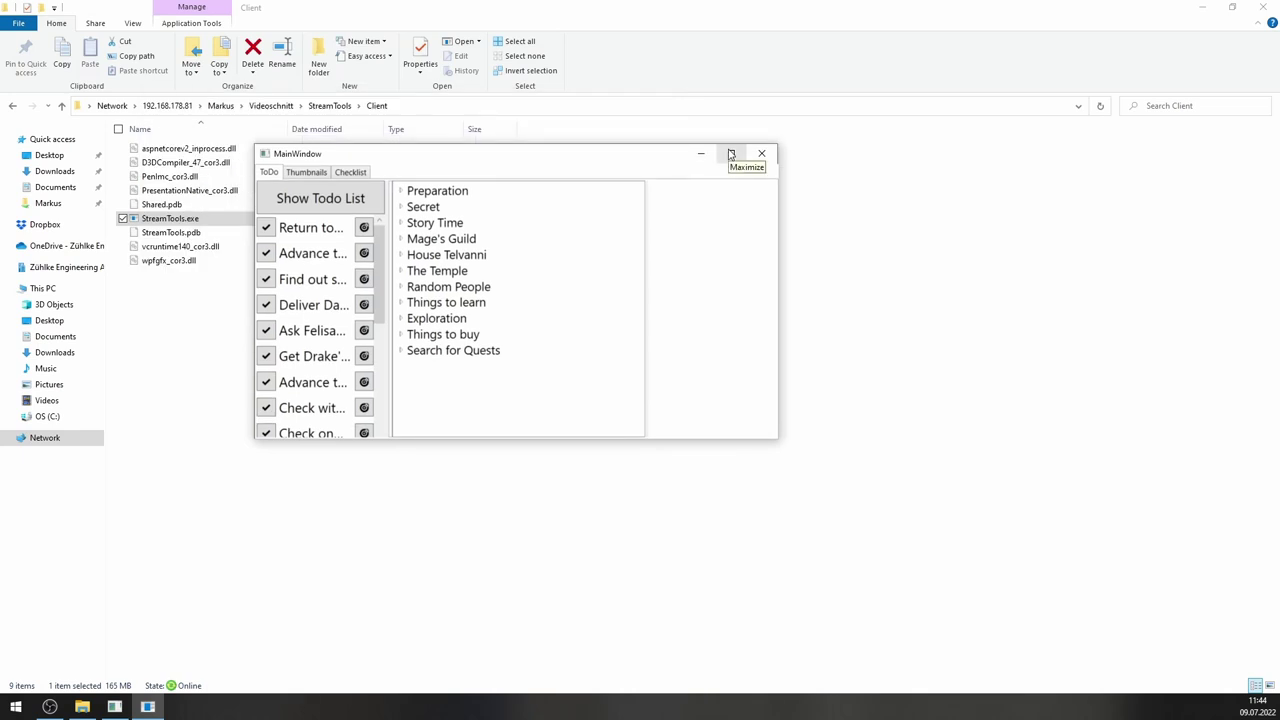
Step: Expand the Preparation group in the to-do tree and open the details of the Repair Add-Overlay item
left_click(402, 192)
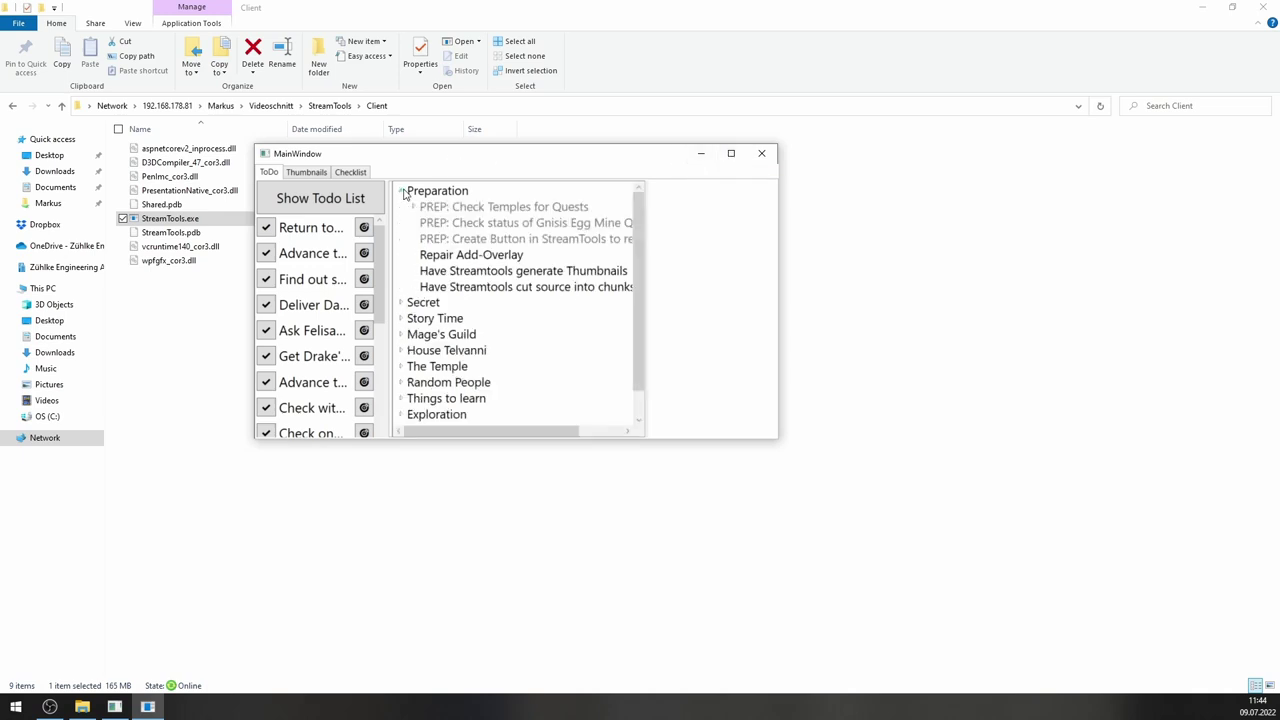
left_click(474, 258)
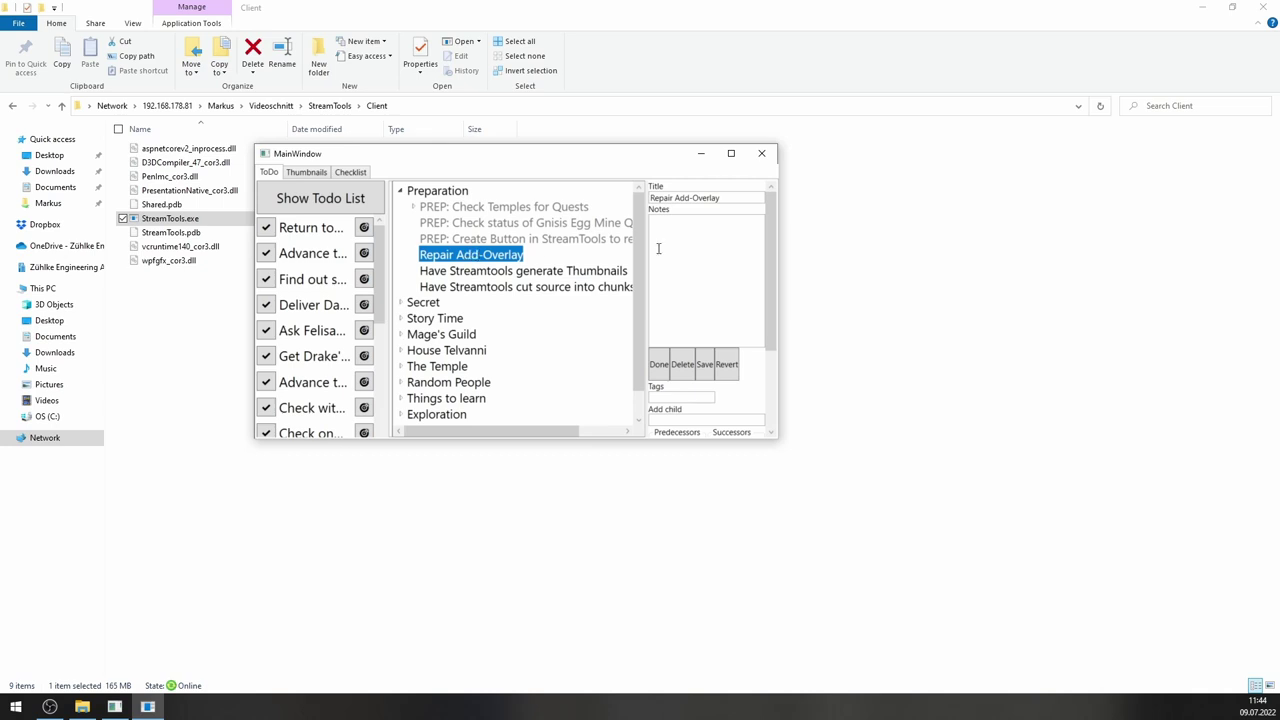
Step: Try entering test text as a child of the Repair Add-Overlay item and clear it again
left_click(654, 400)
type("dd")
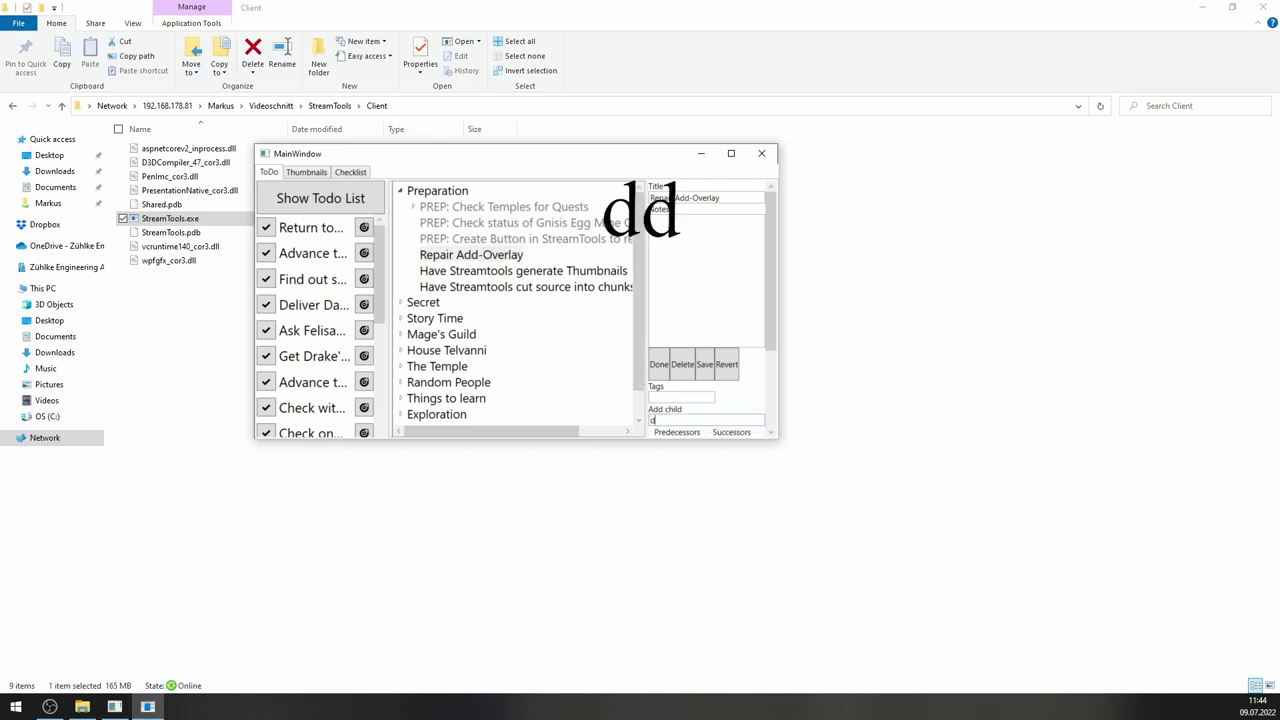
key("BackSpace")
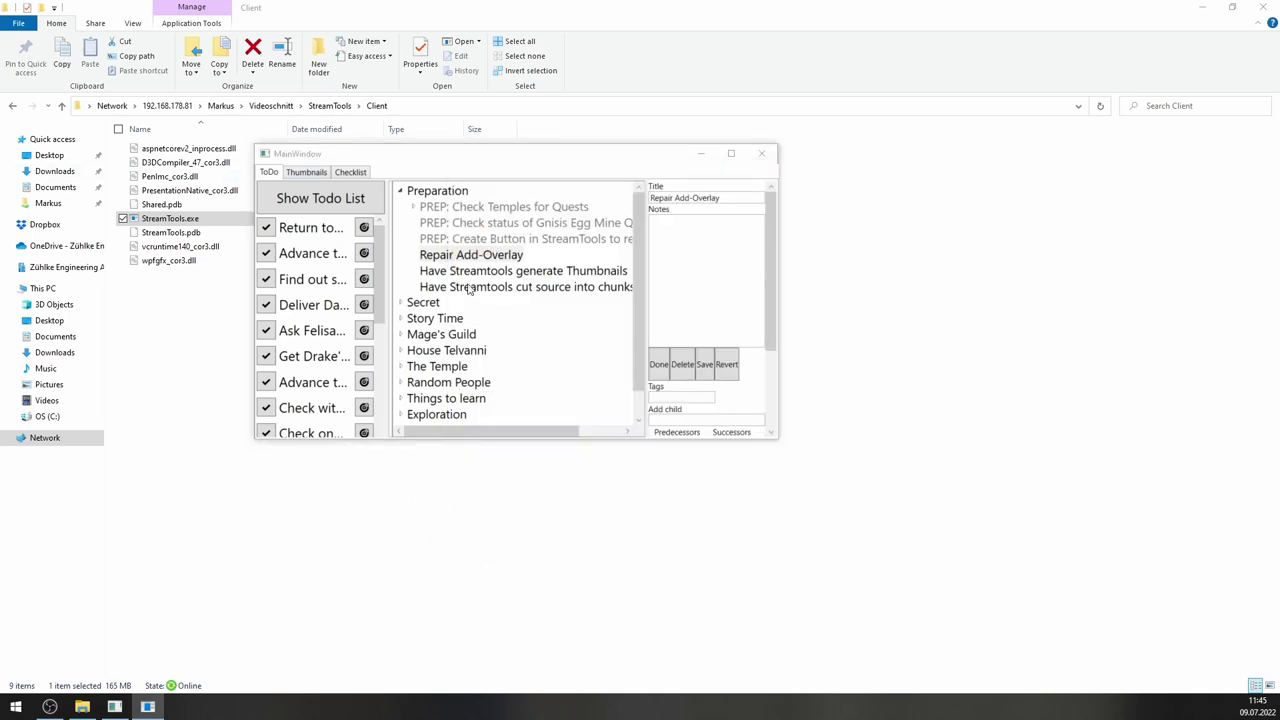
left_click(458, 256)
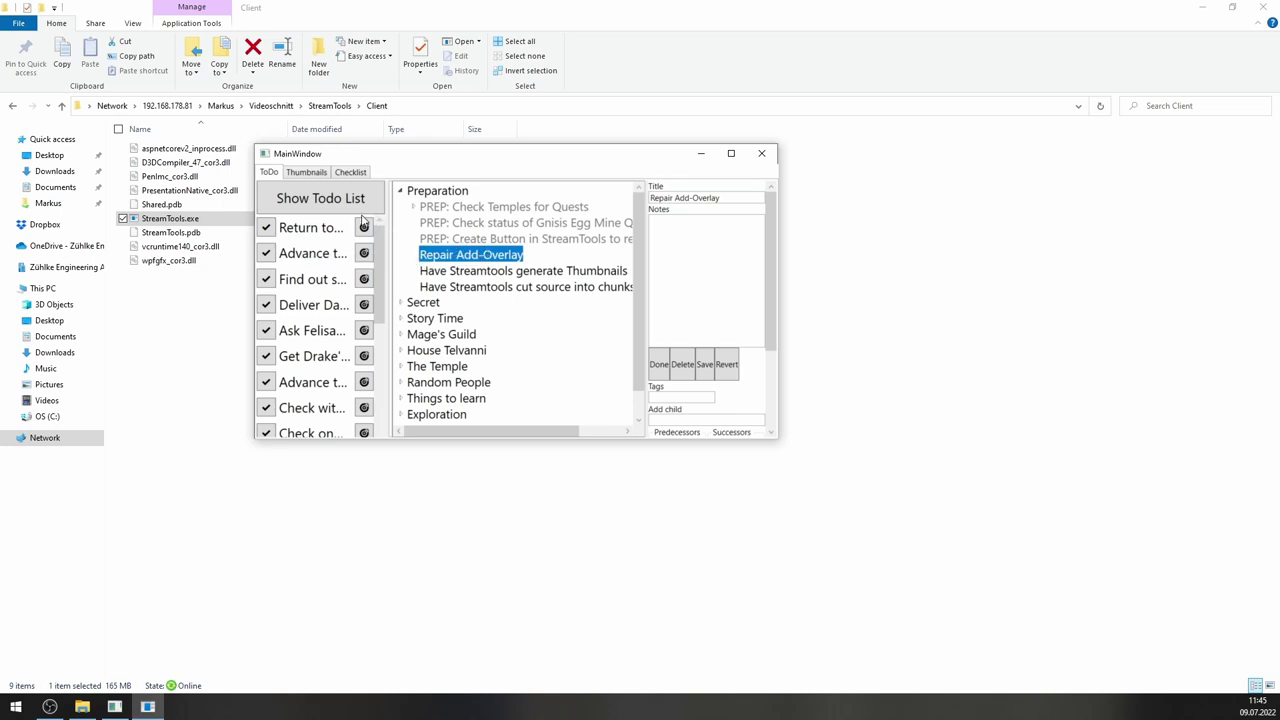
left_click(668, 419)
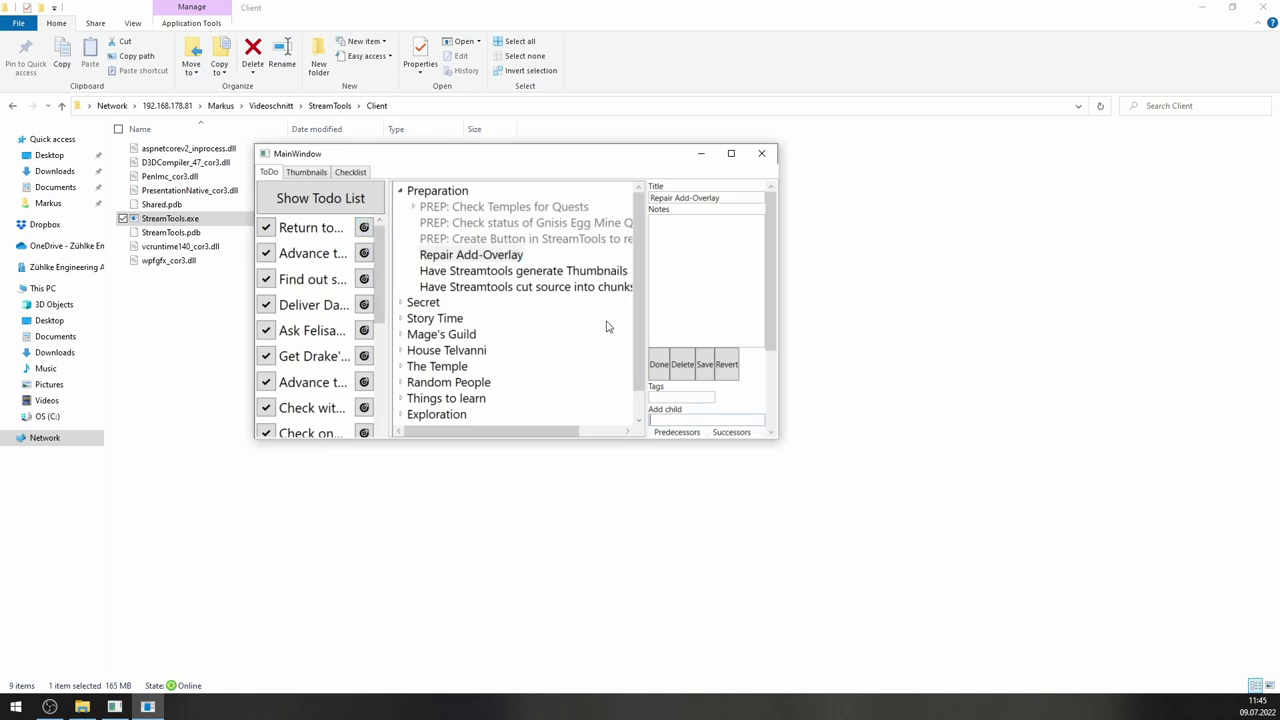
Step: Mark the "Have Streamtools generate Thumbnails" item as done and glance at the Thumbnails page
left_click(489, 270)
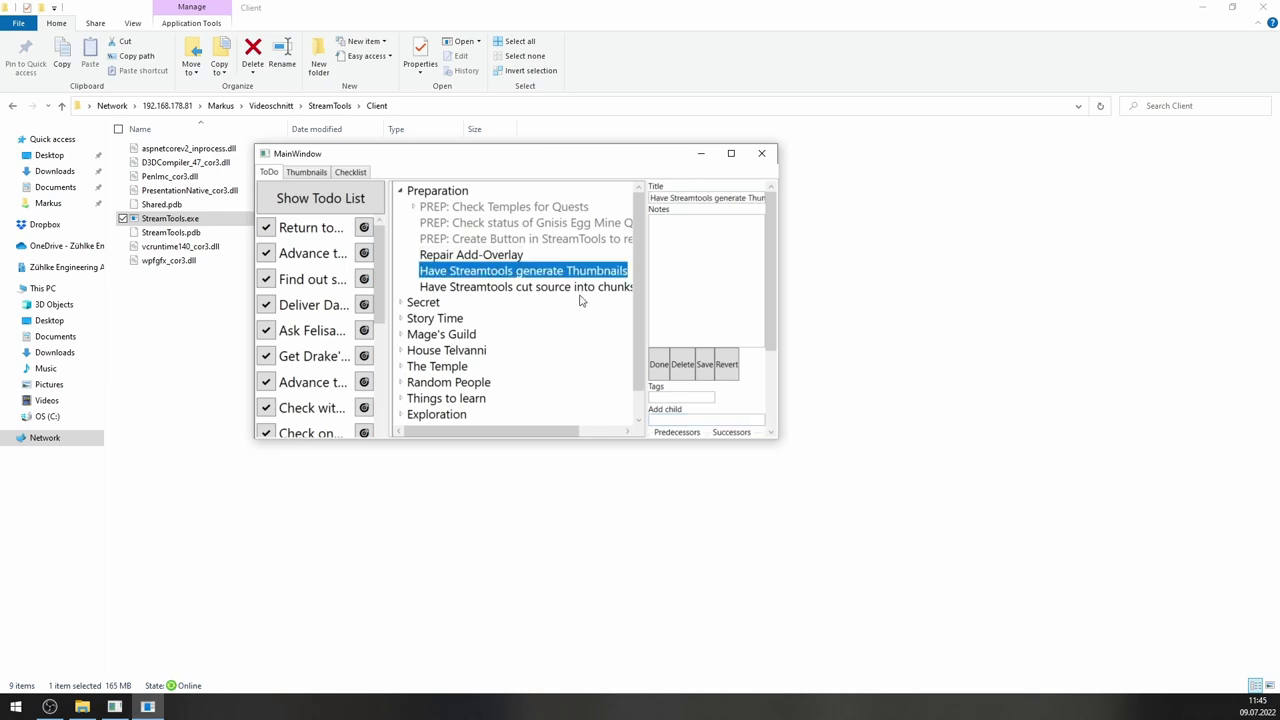
left_click(657, 366)
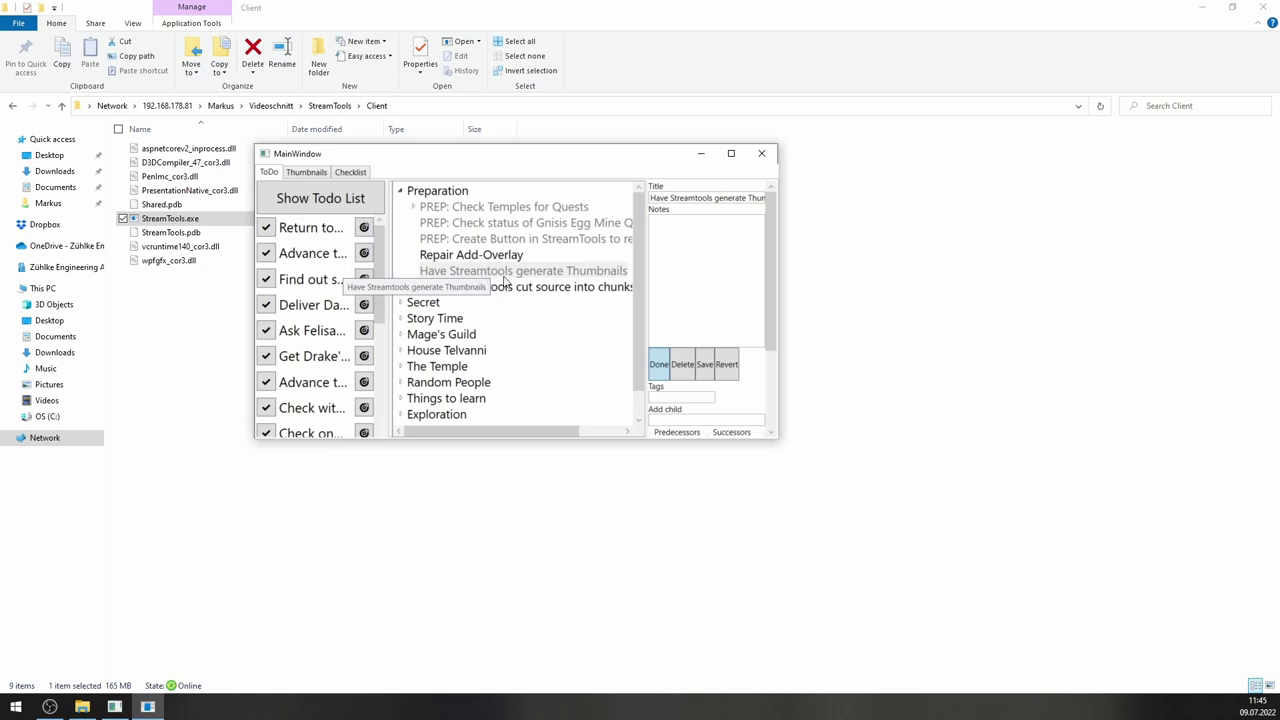
left_click(318, 175)
left_click(268, 175)
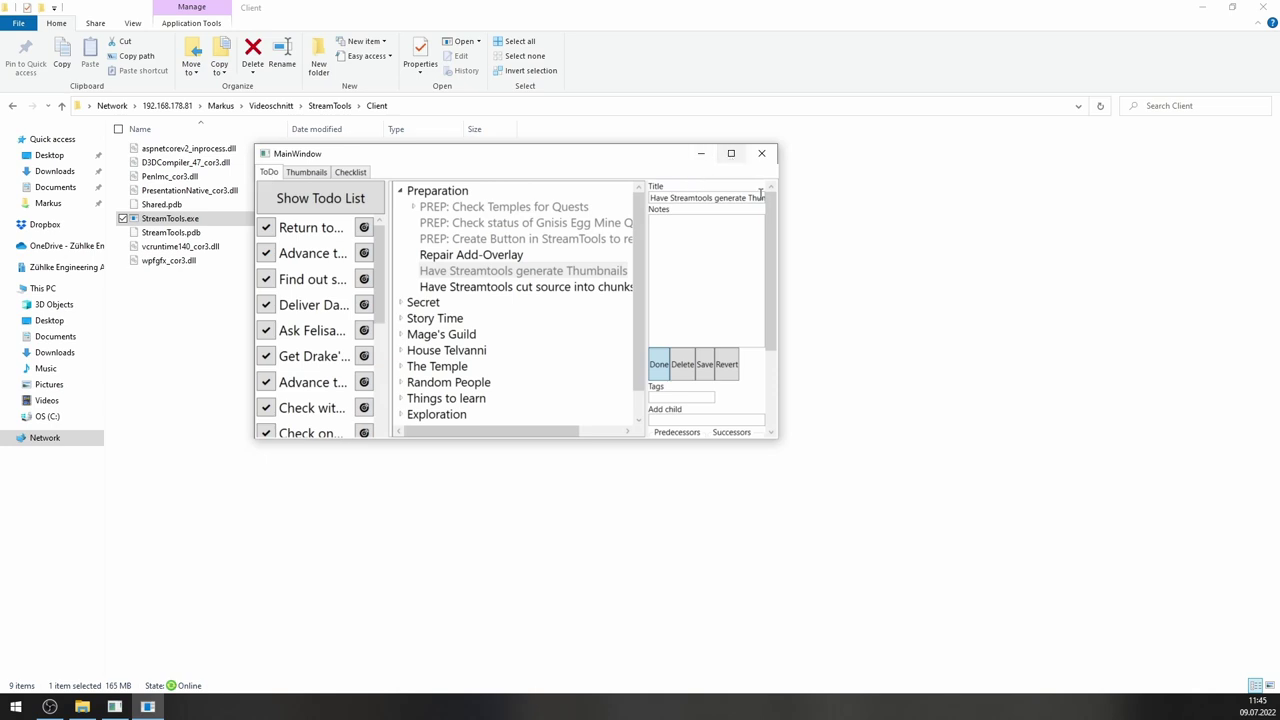
Step: Move and widen the StreamTools window so the to-do titles are readable, and look through the open tasks
left_click_drag(643, 160, 665, 151)
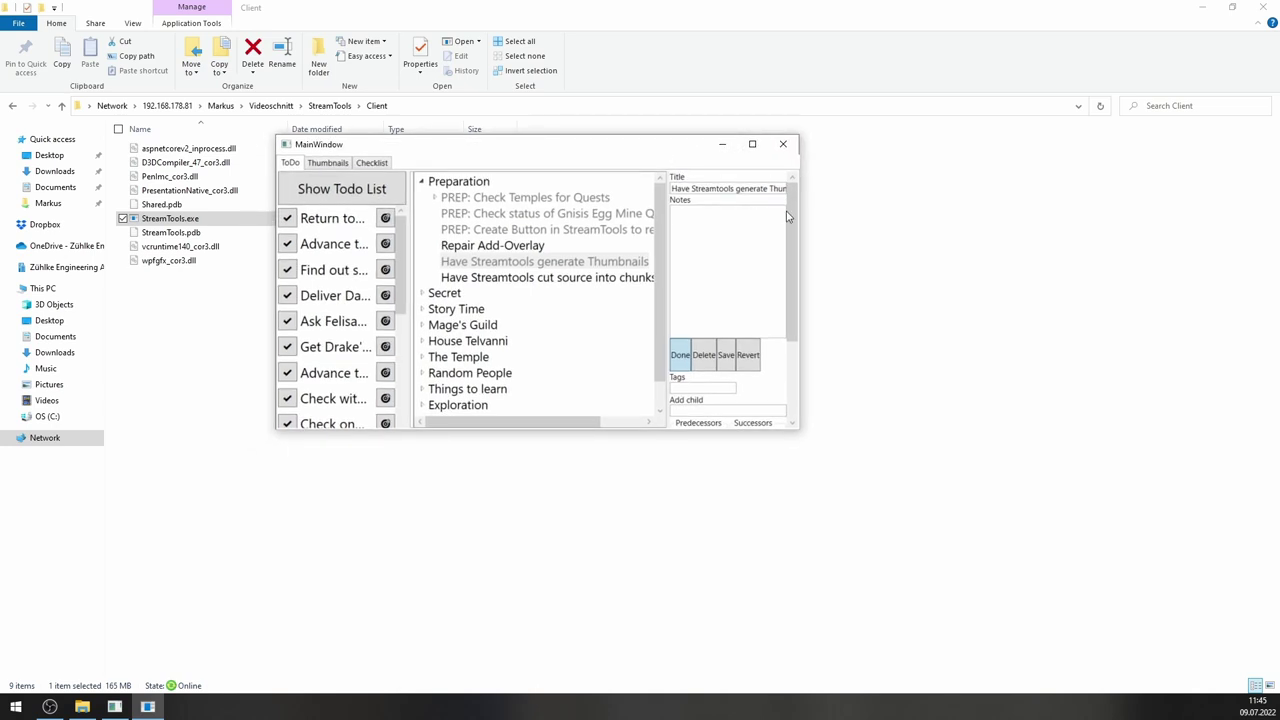
left_click_drag(800, 226, 1088, 234)
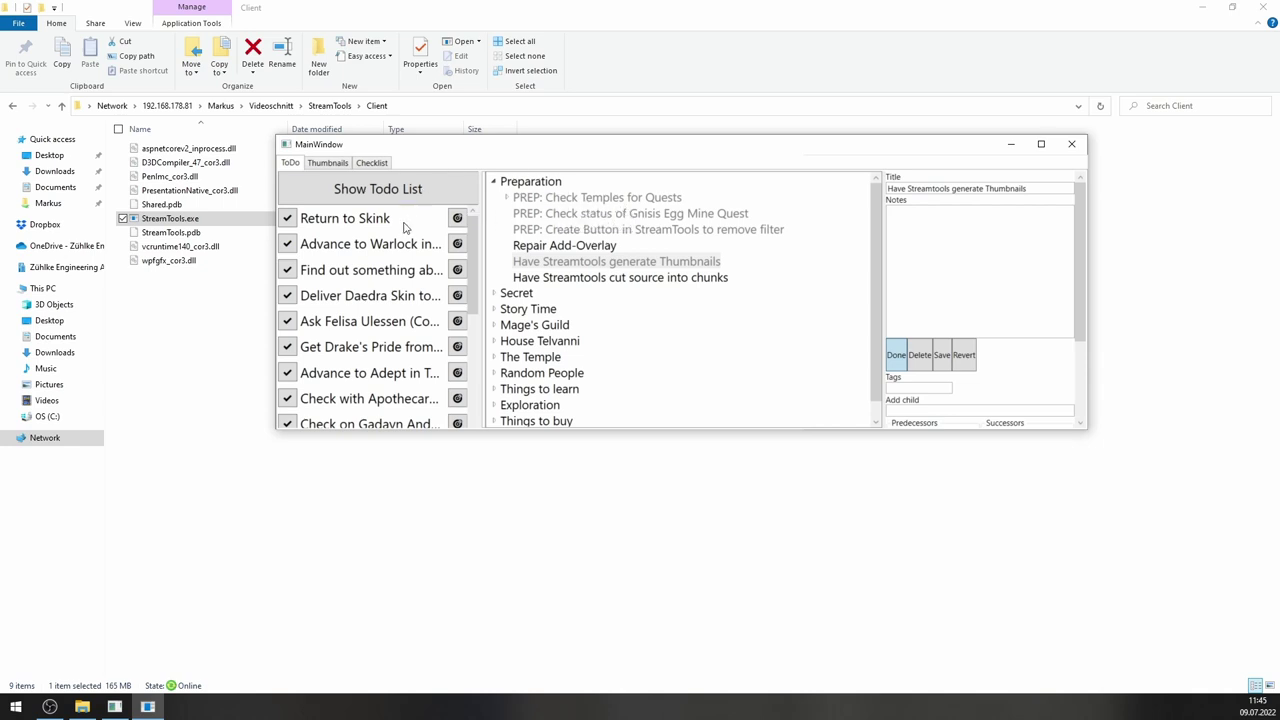
scroll(403, 251, "down", 10)
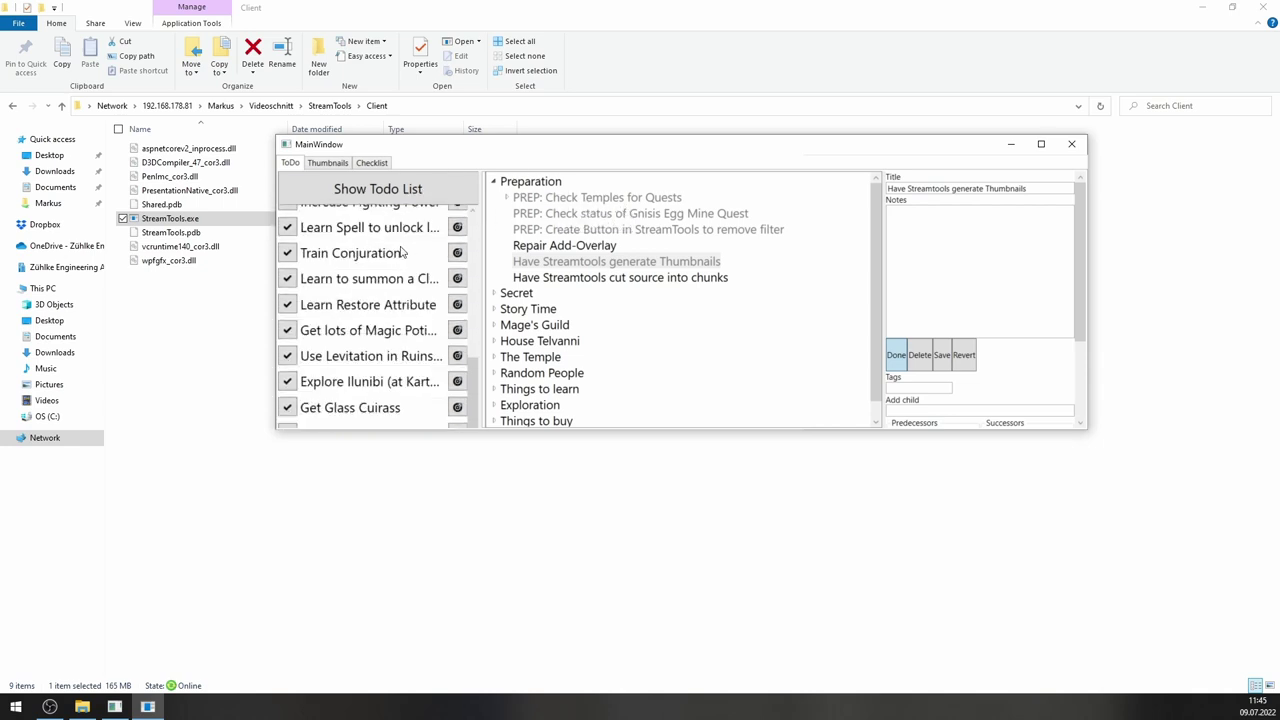
scroll(403, 253, "up", 4)
scroll(403, 253, "down", 6)
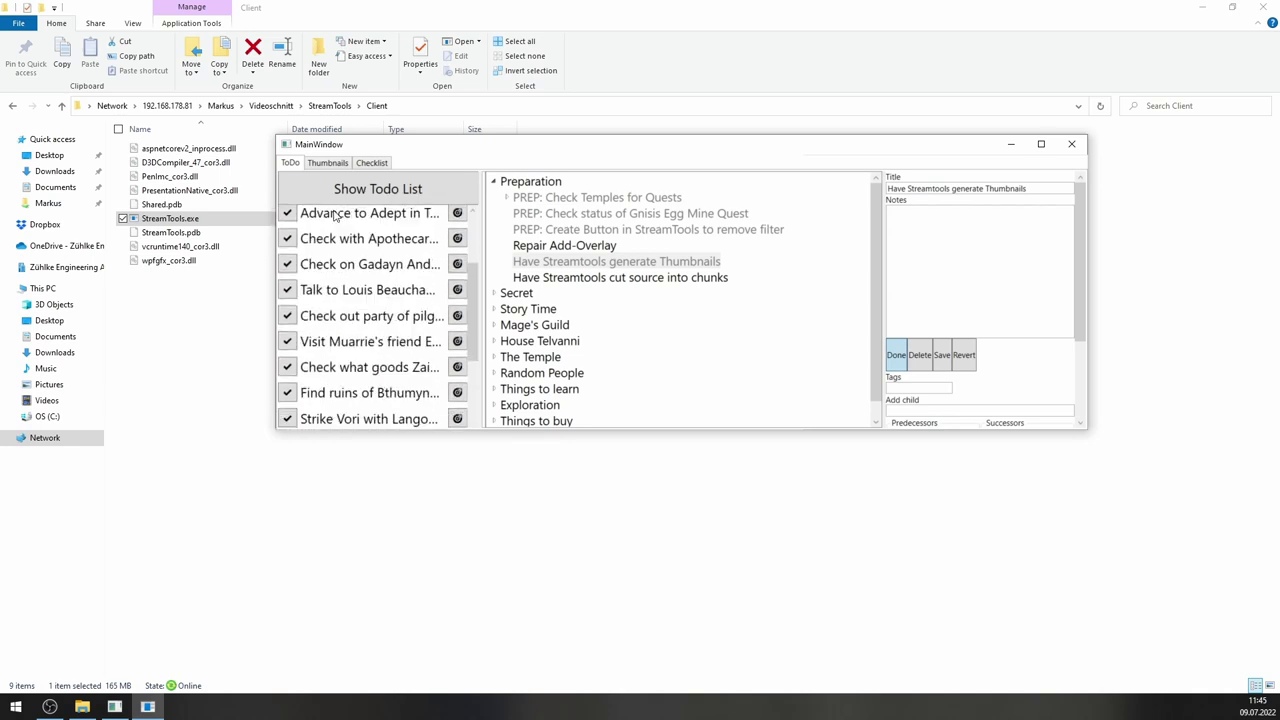
scroll(337, 240, "up", 2)
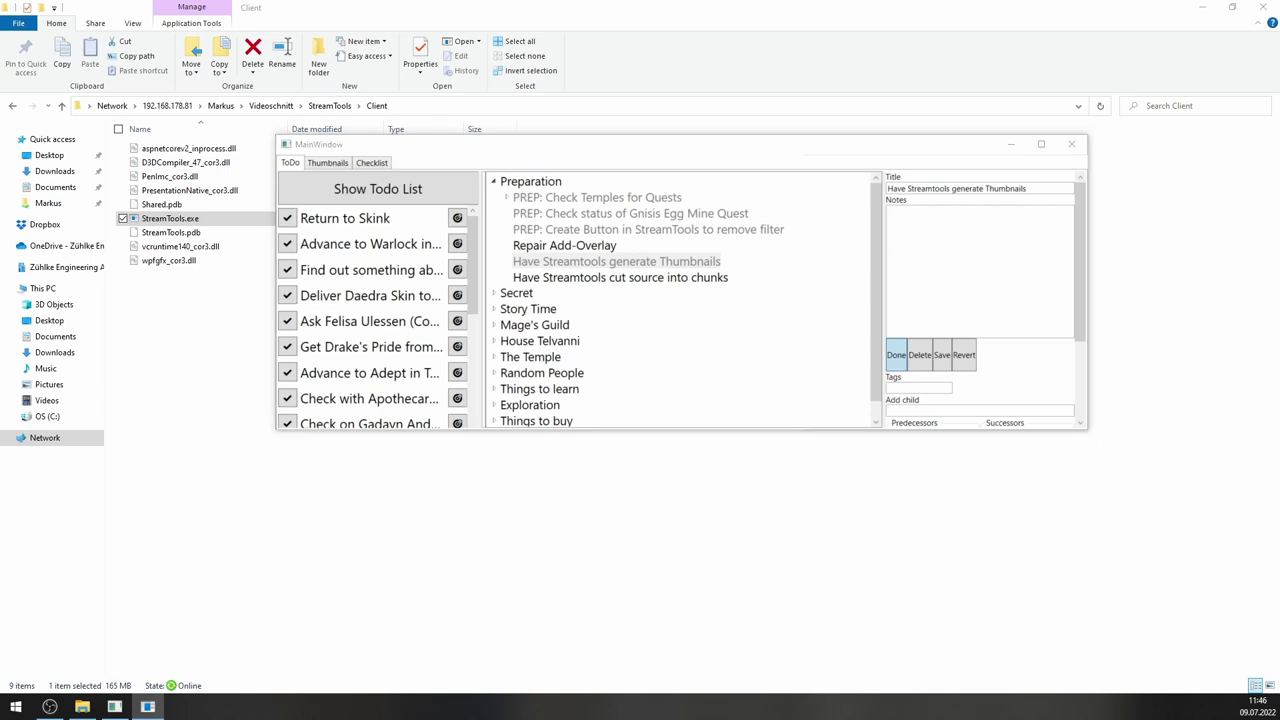
Step: Trigger the to-do list overlay from StreamTools and switch back to OBS
left_click(336, 190)
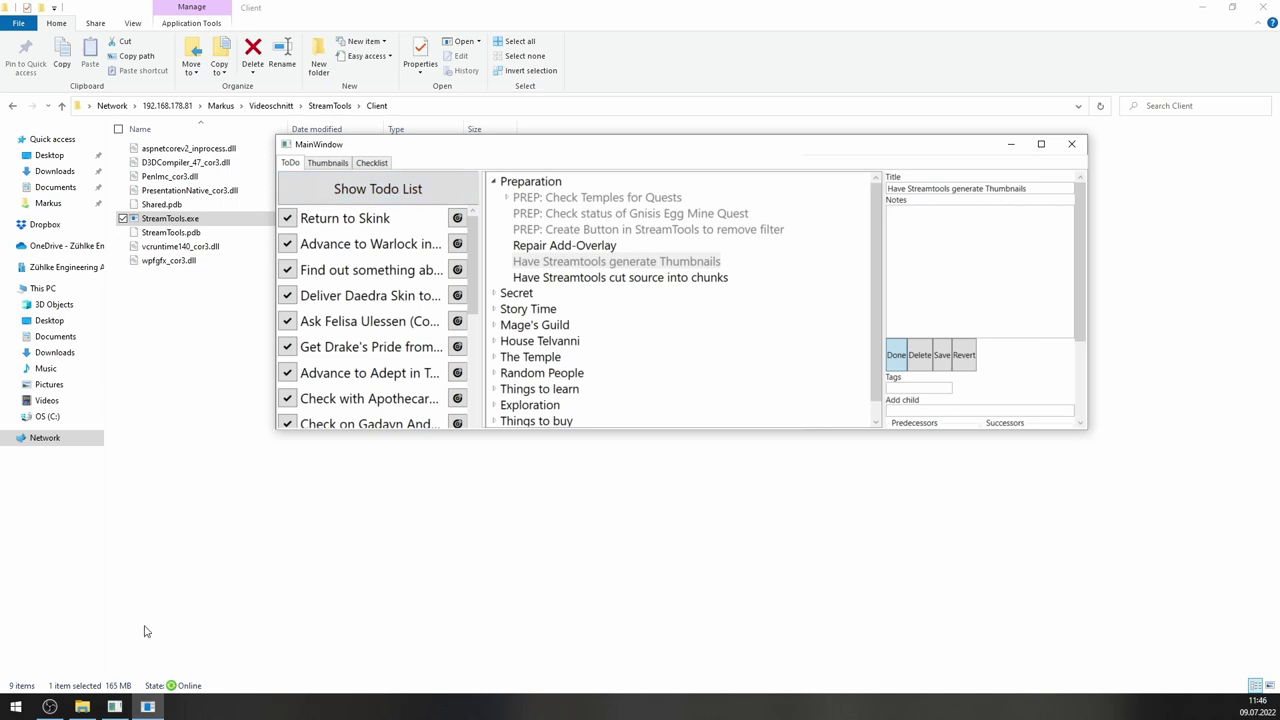
left_click(1071, 144)
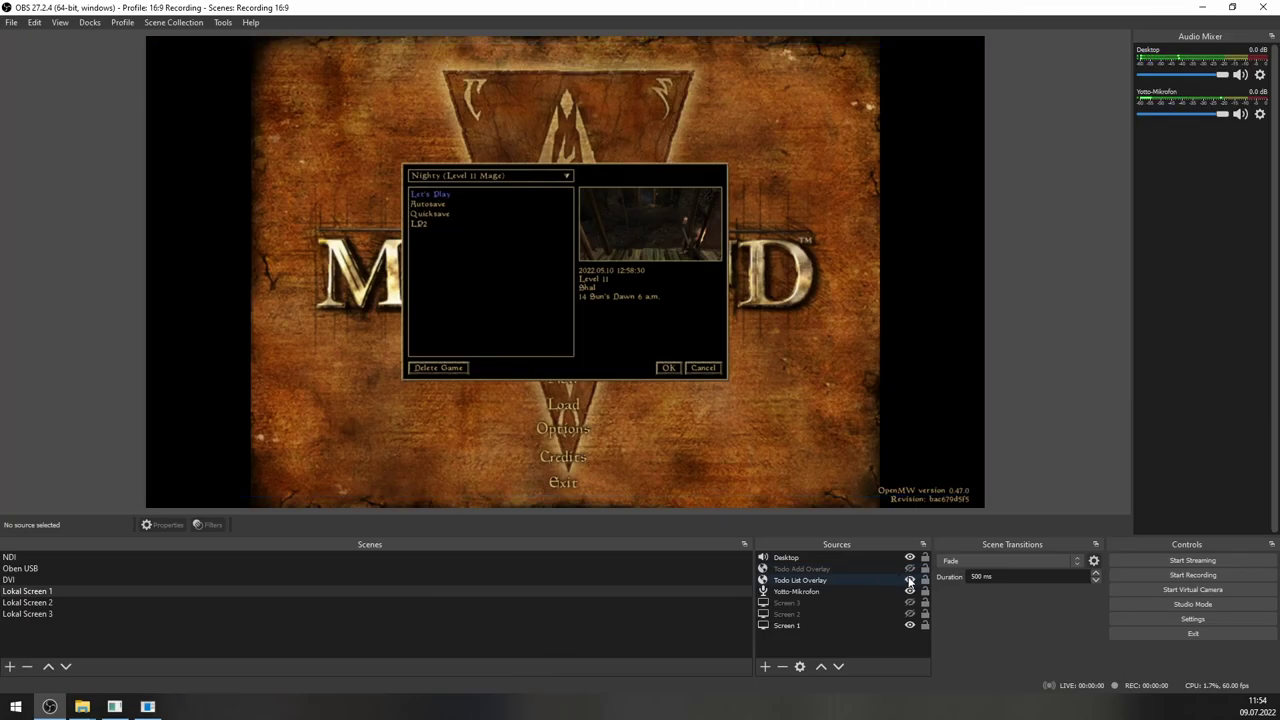
Step: Toggle the Todo List Overlay source off and on in OBS and make the Todo Add Overlay source visible
left_click(909, 580)
left_click(909, 580)
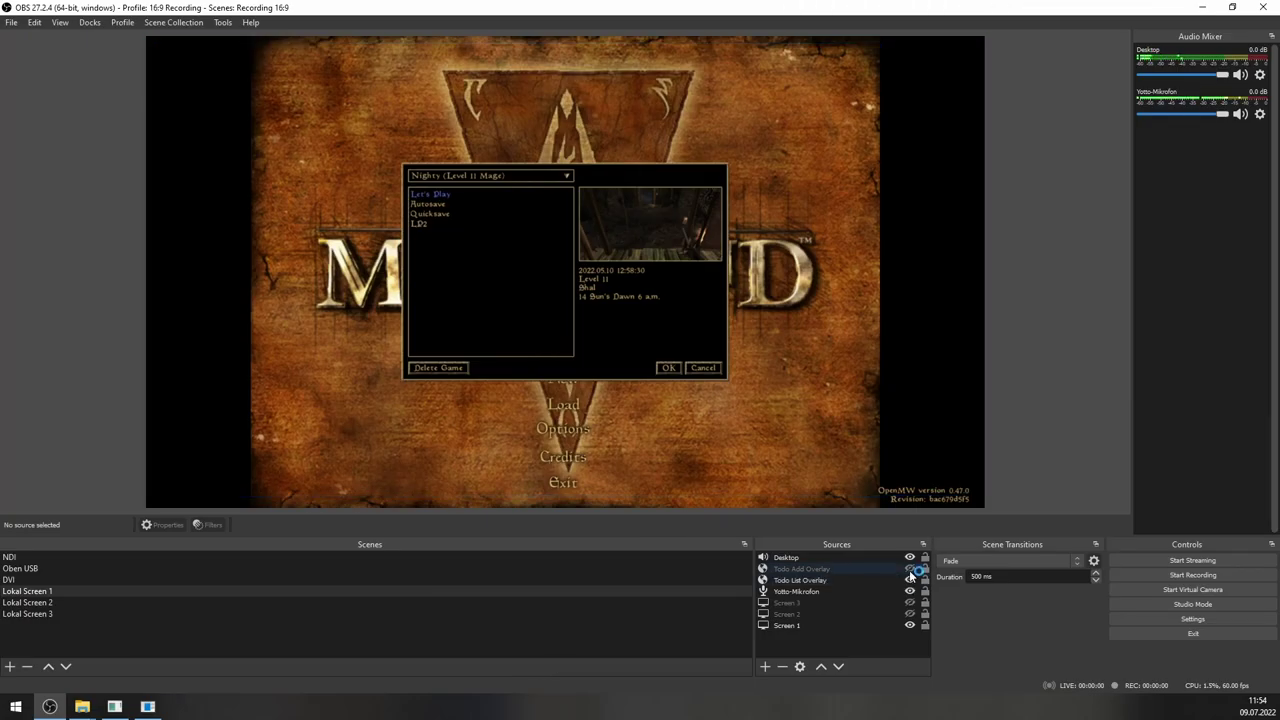
left_click(909, 568)
Step: Trigger the to-do list overlay from StreamTools and check it in the OBS preview
left_click(147, 706)
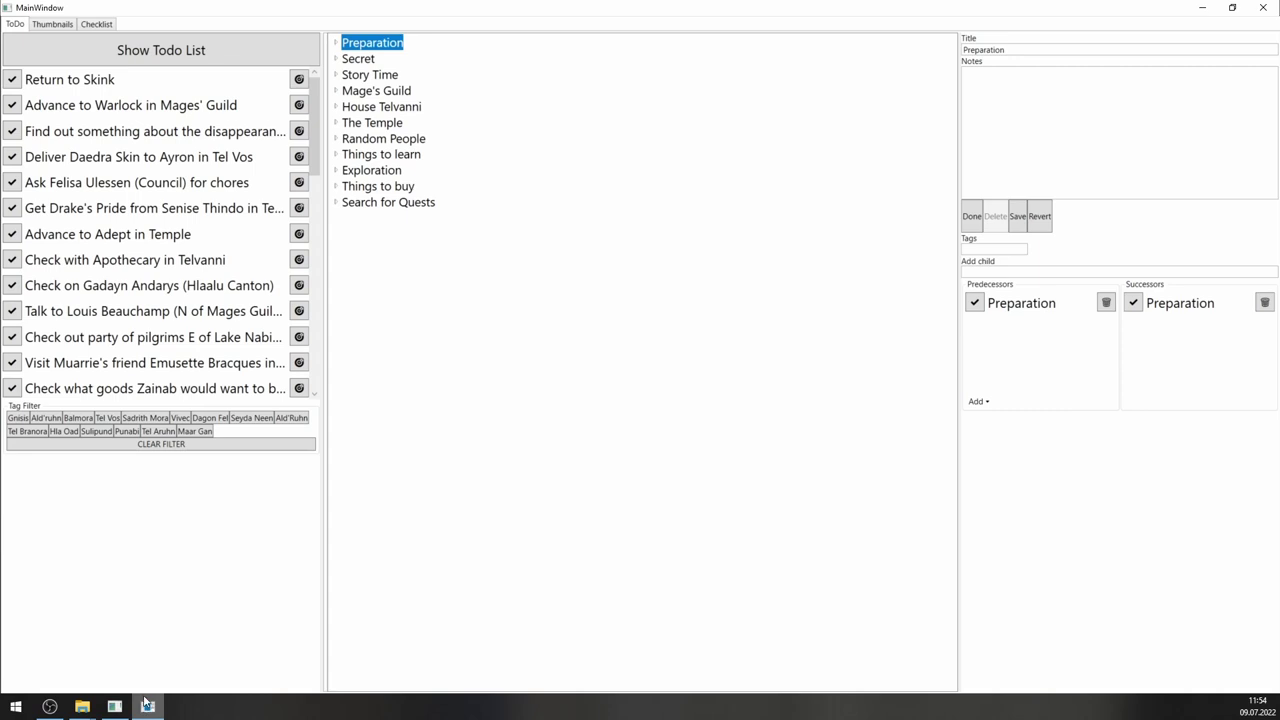
left_click(209, 50)
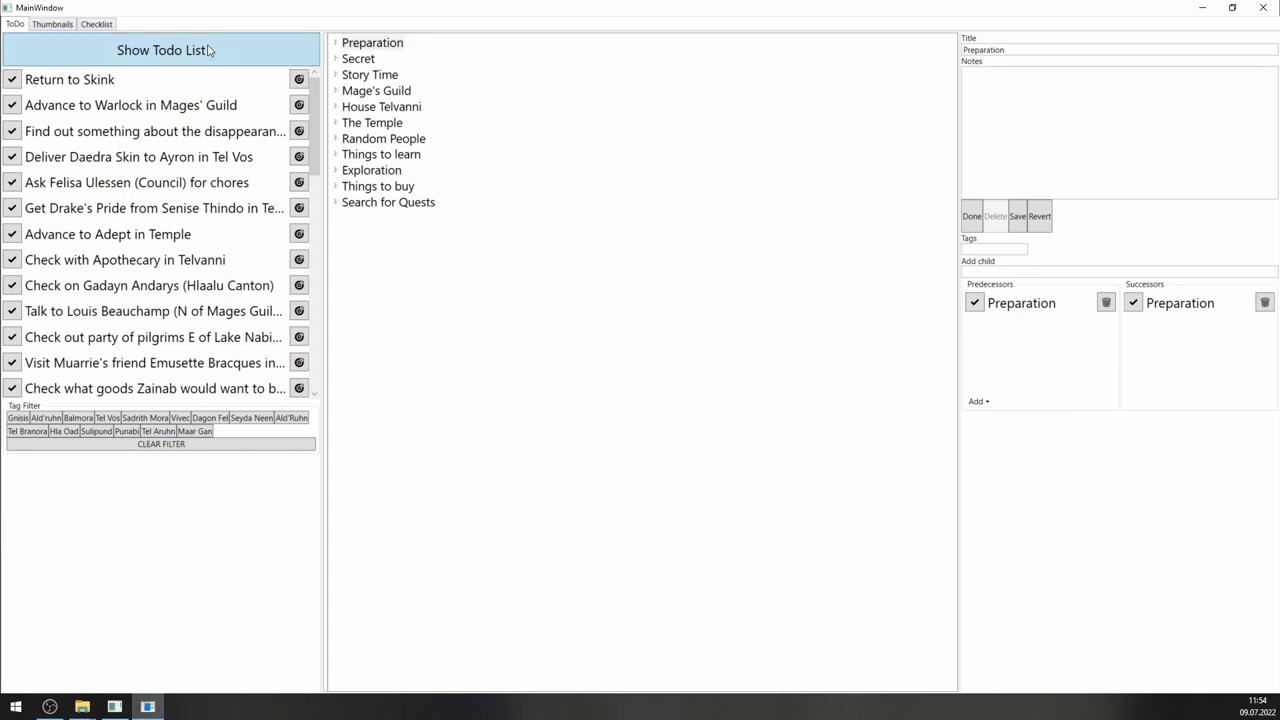
left_click(1201, 7)
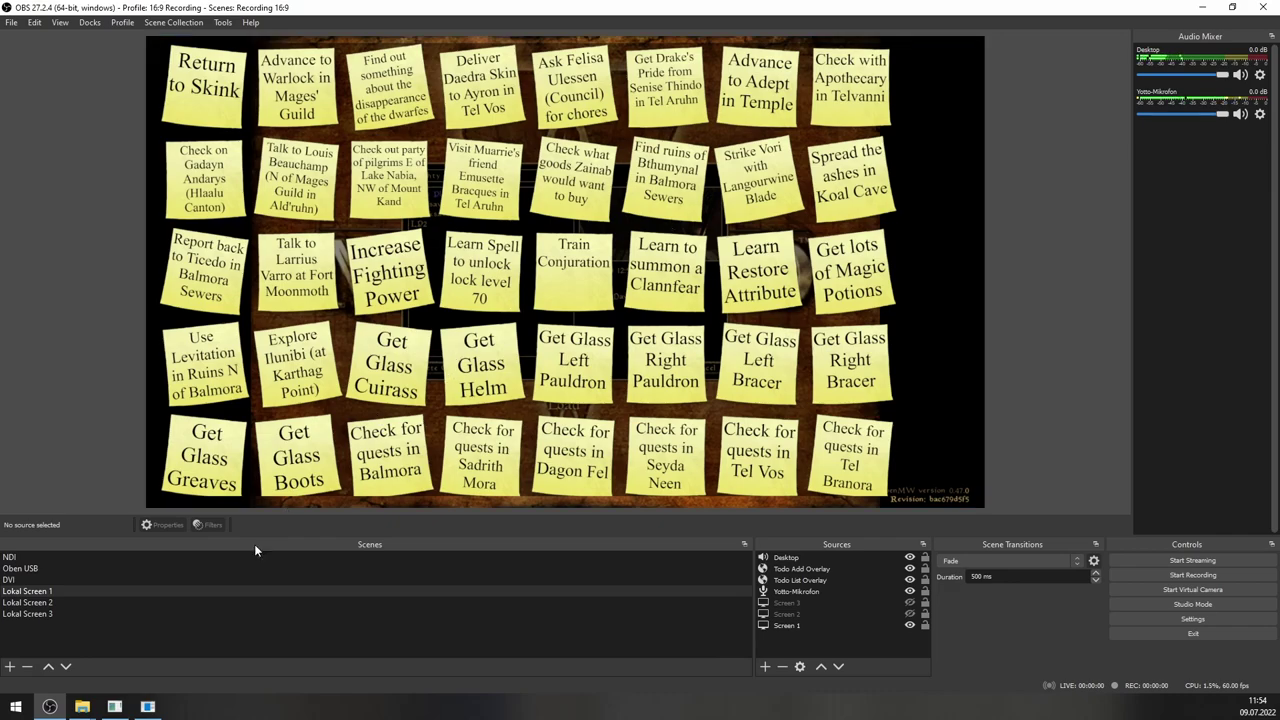
Step: Test the add overlay by entering "das" as a child of Preparation, viewing it in OBS, and clearing the text again
left_click(147, 706)
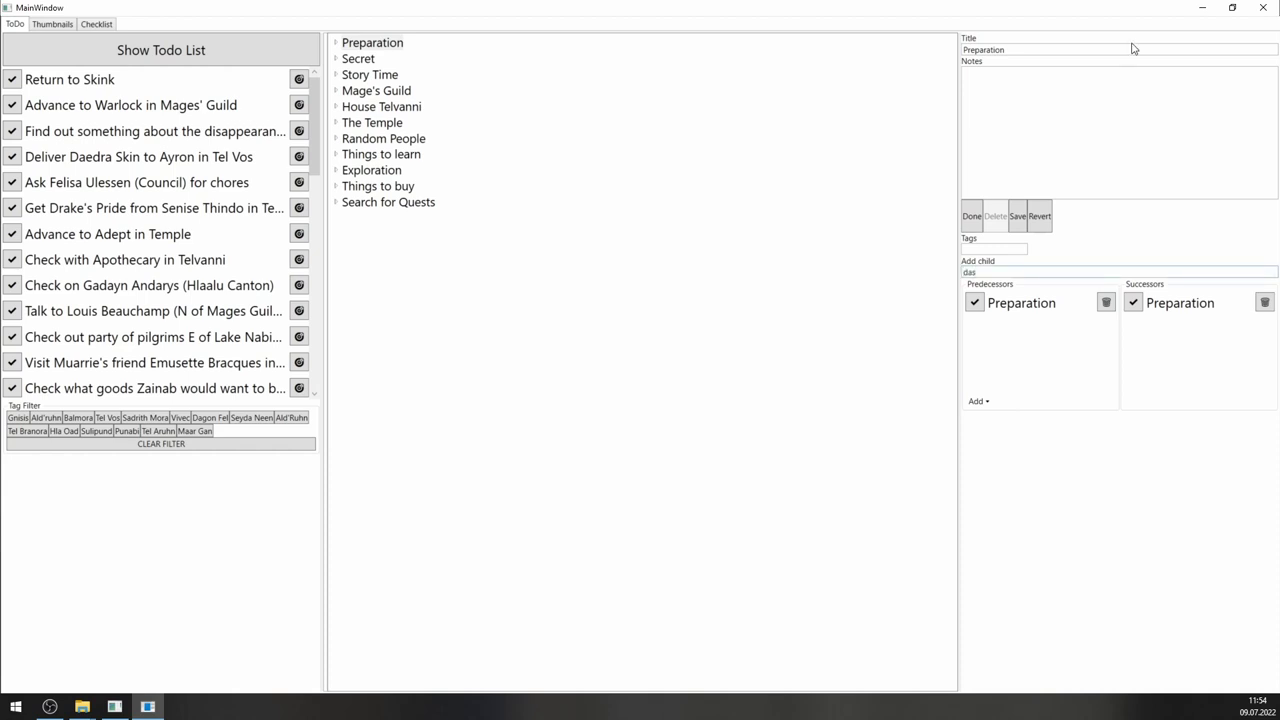
left_click(1201, 7)
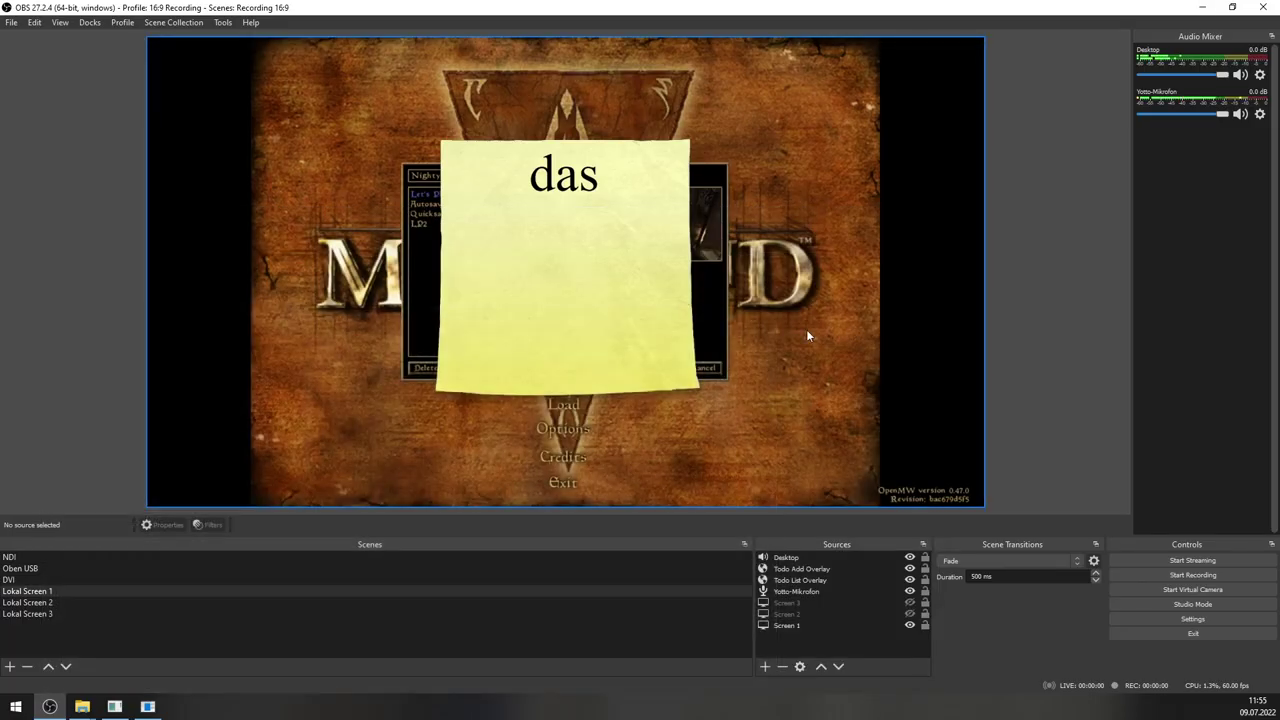
key("alt+Tab")
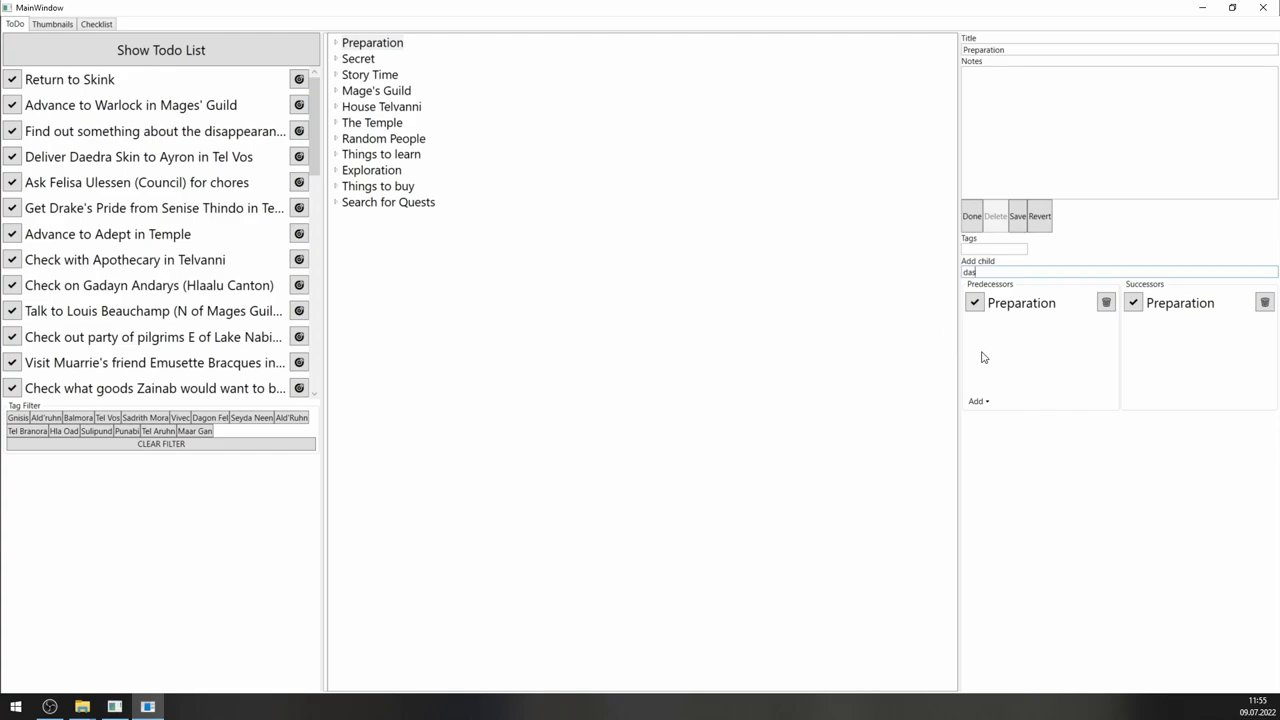
key("alt+Tab")
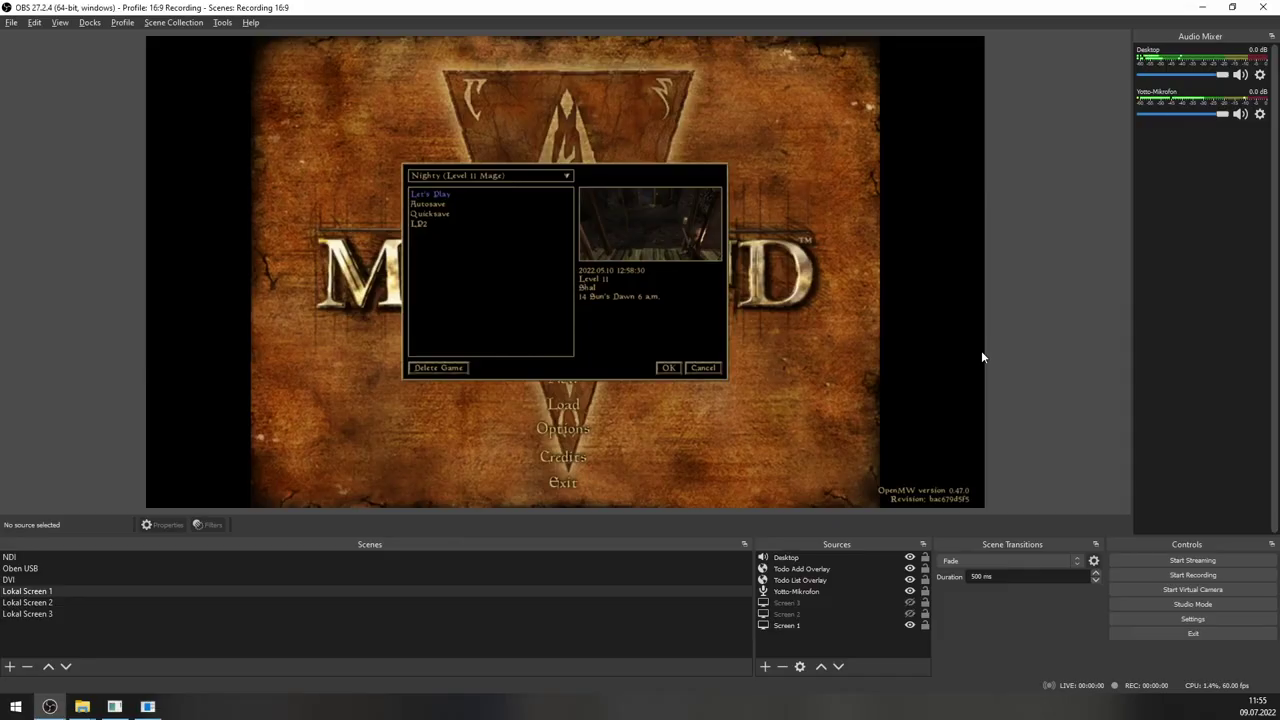
key("alt+Tab")
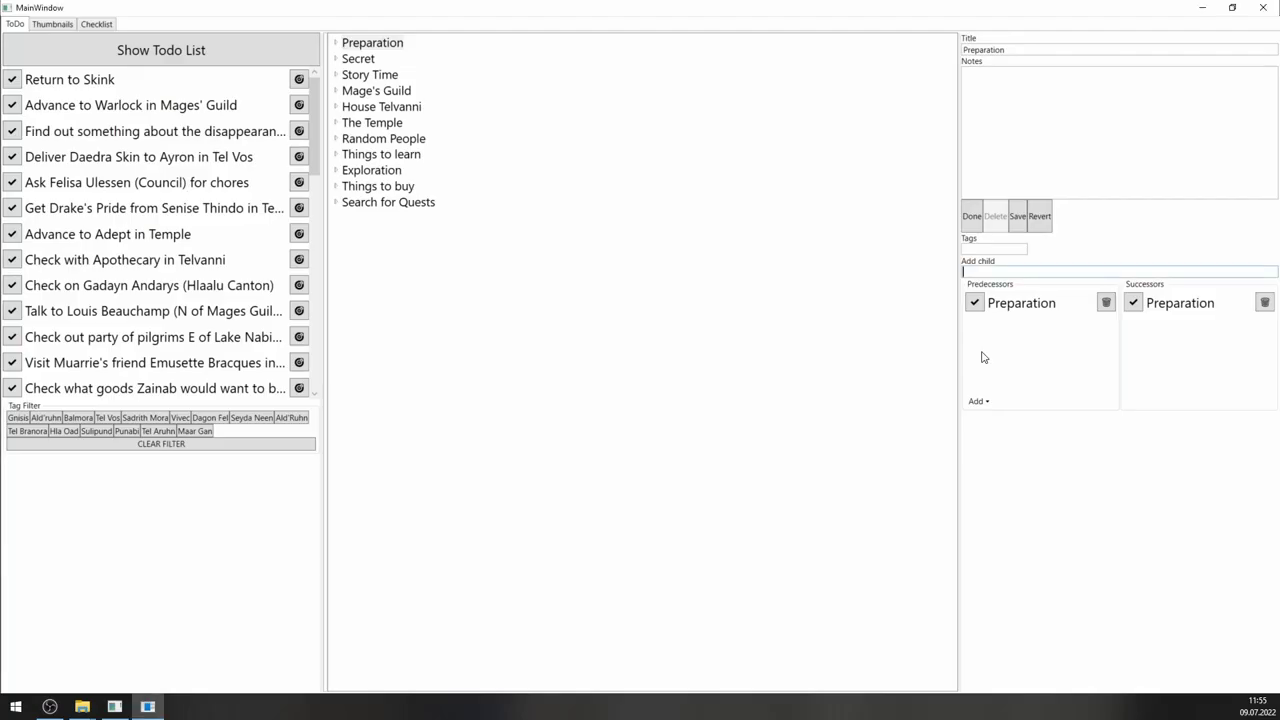
Step: Expand the Preparation group and mark its "Repair Add-Overlay" item as done
double_click(339, 47)
left_click(395, 104)
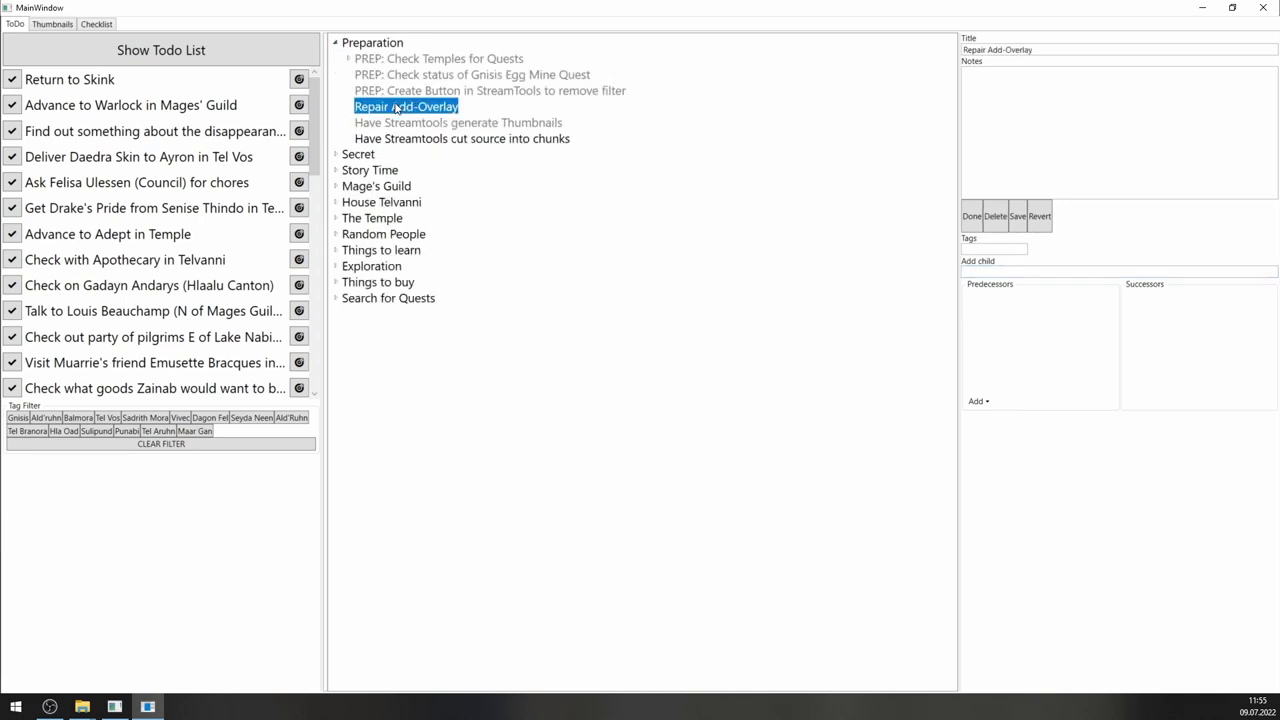
left_click(980, 223)
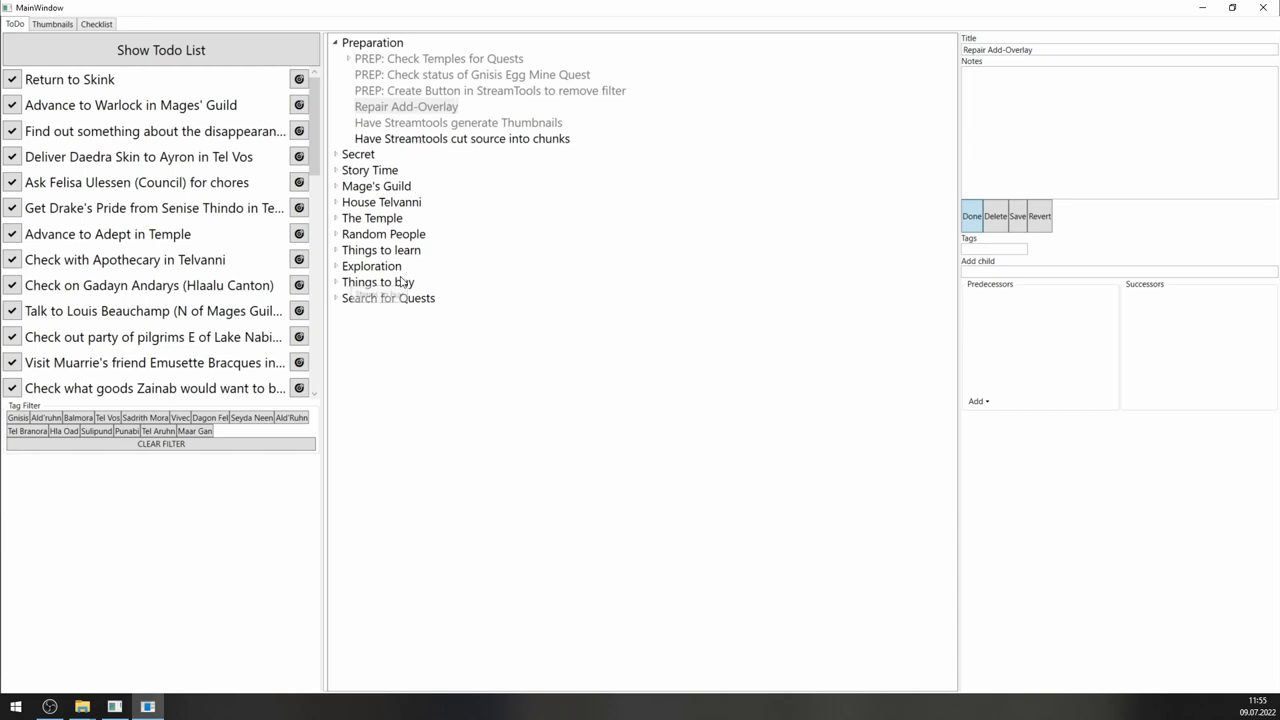
Step: Look at the "Have Streamtools cut source into chunks" item and the Checklist page, and return to the to-do page
left_click_drag(403, 90, 388, 132)
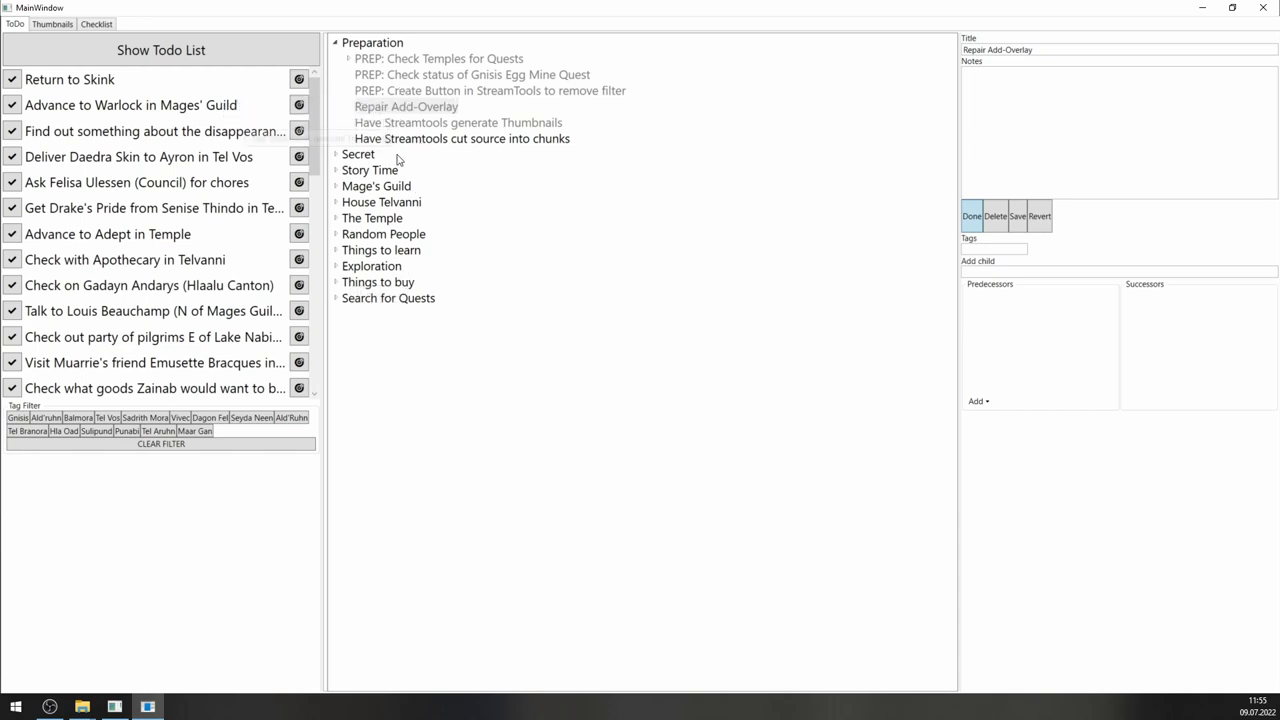
left_click(402, 146)
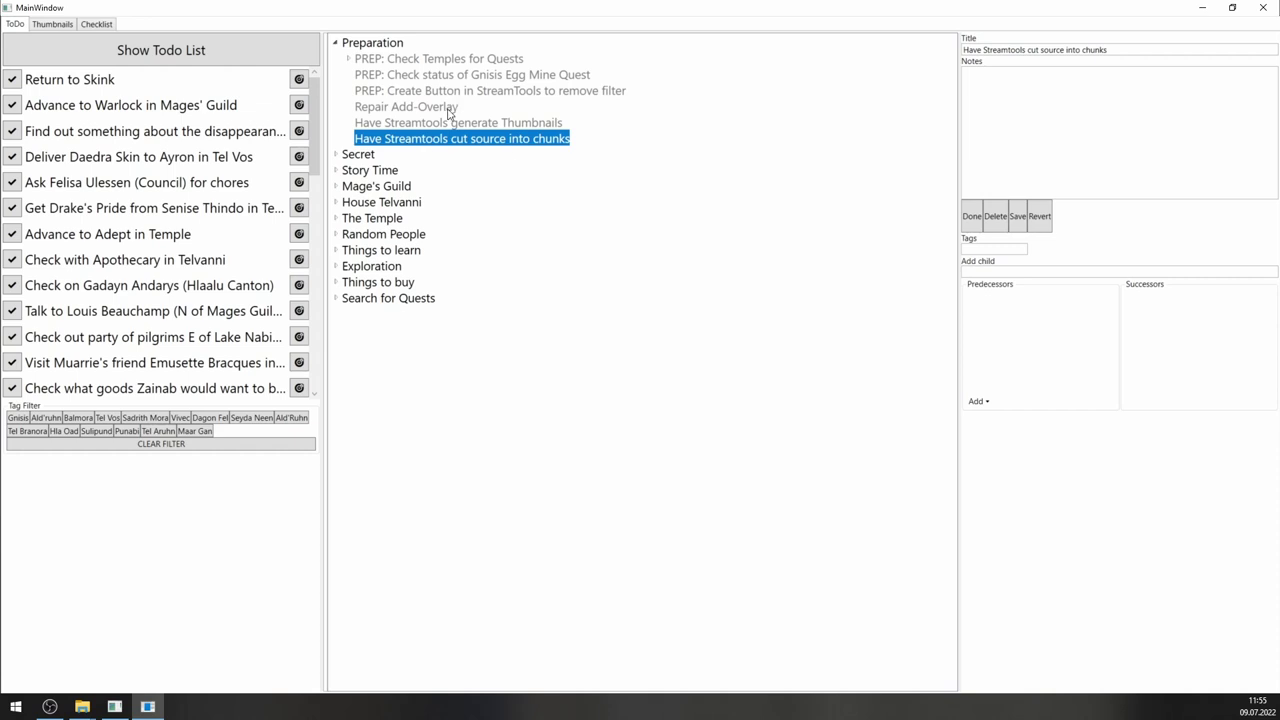
left_click_drag(434, 138, 433, 139)
left_click(110, 23)
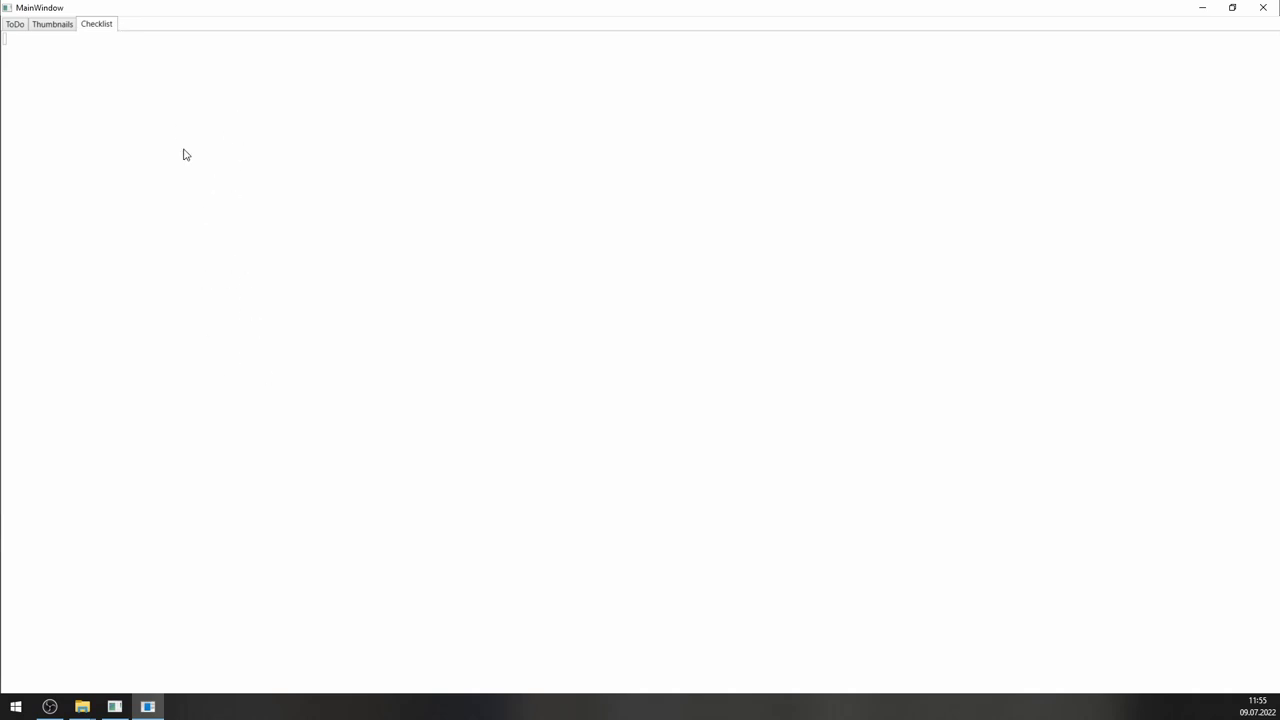
left_click(5, 23)
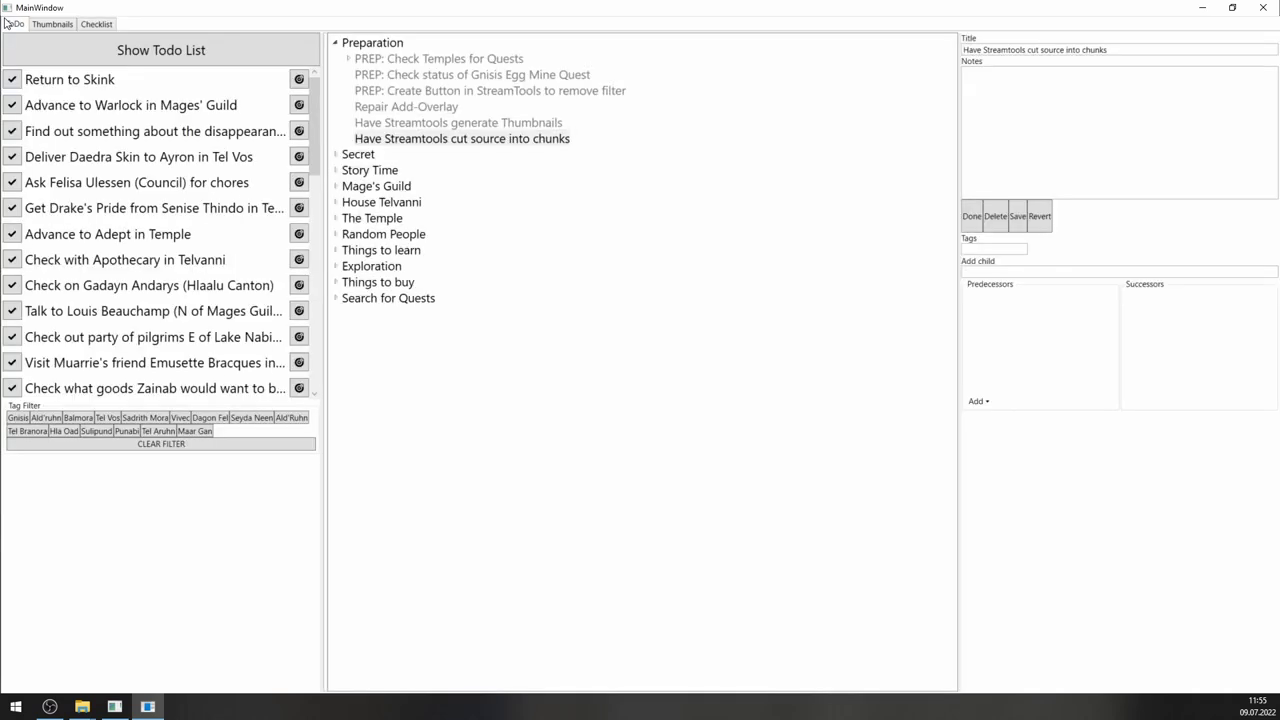
Step: Check the OBS preview once more and close the StreamTools client
left_click(1200, 8)
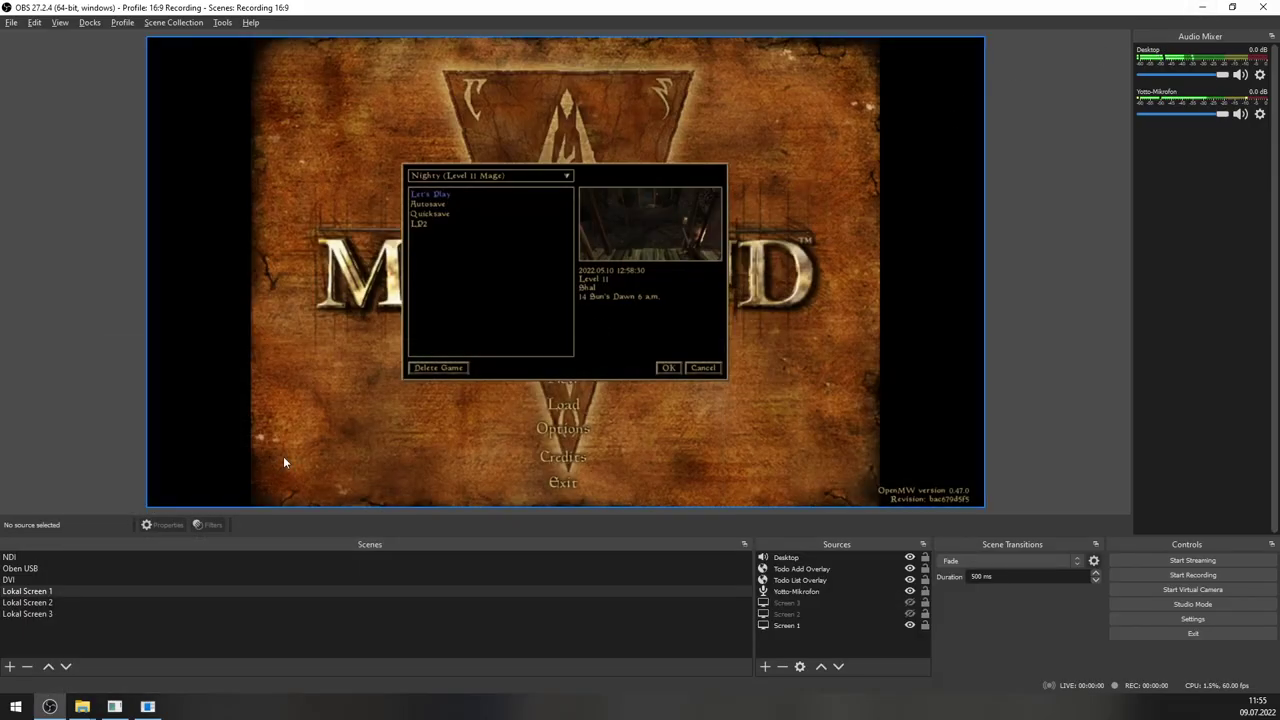
left_click(147, 706)
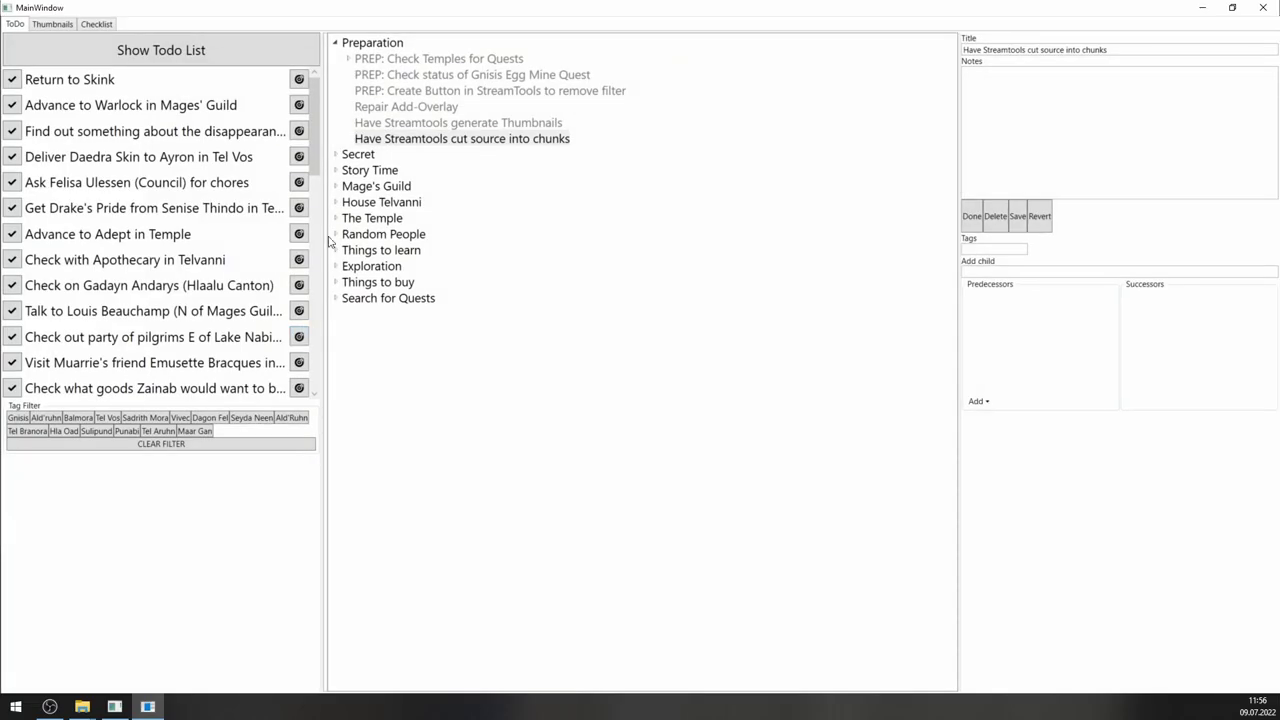
key("alt+F4")
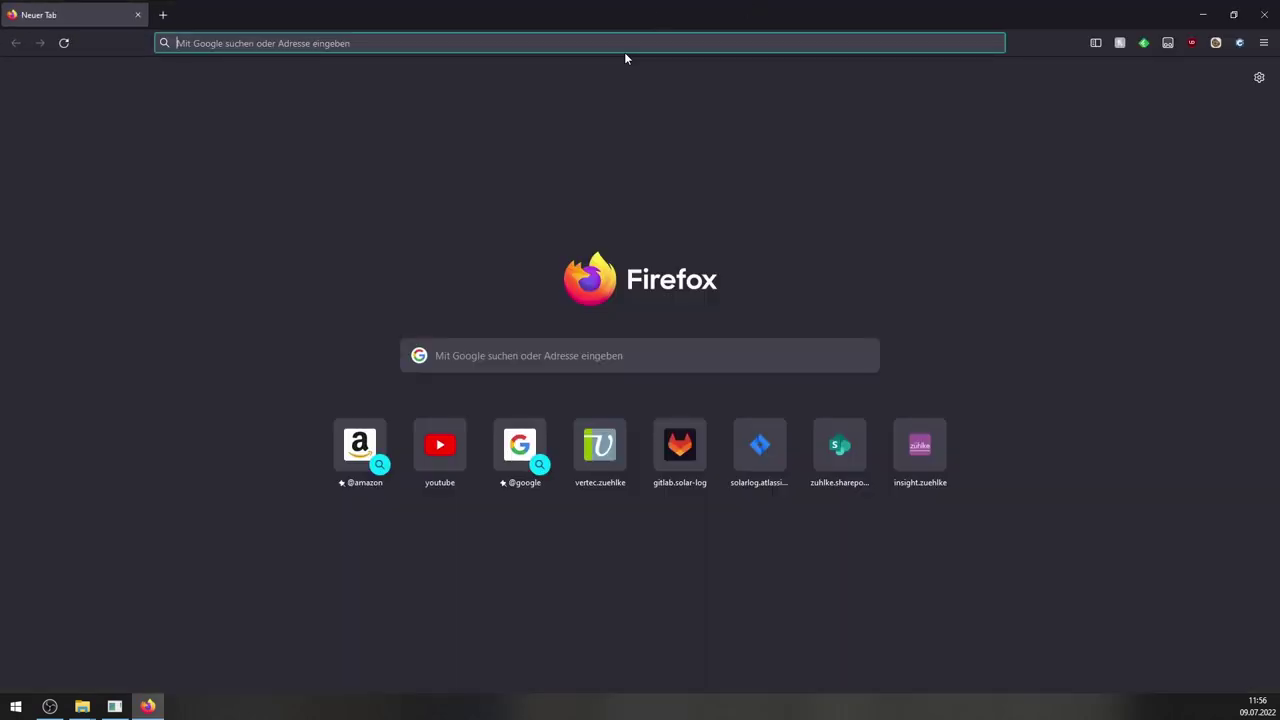
Step: Open studio.youtube.com in Firefox
type("c")
key("BackSpace")
key("BackSpace")
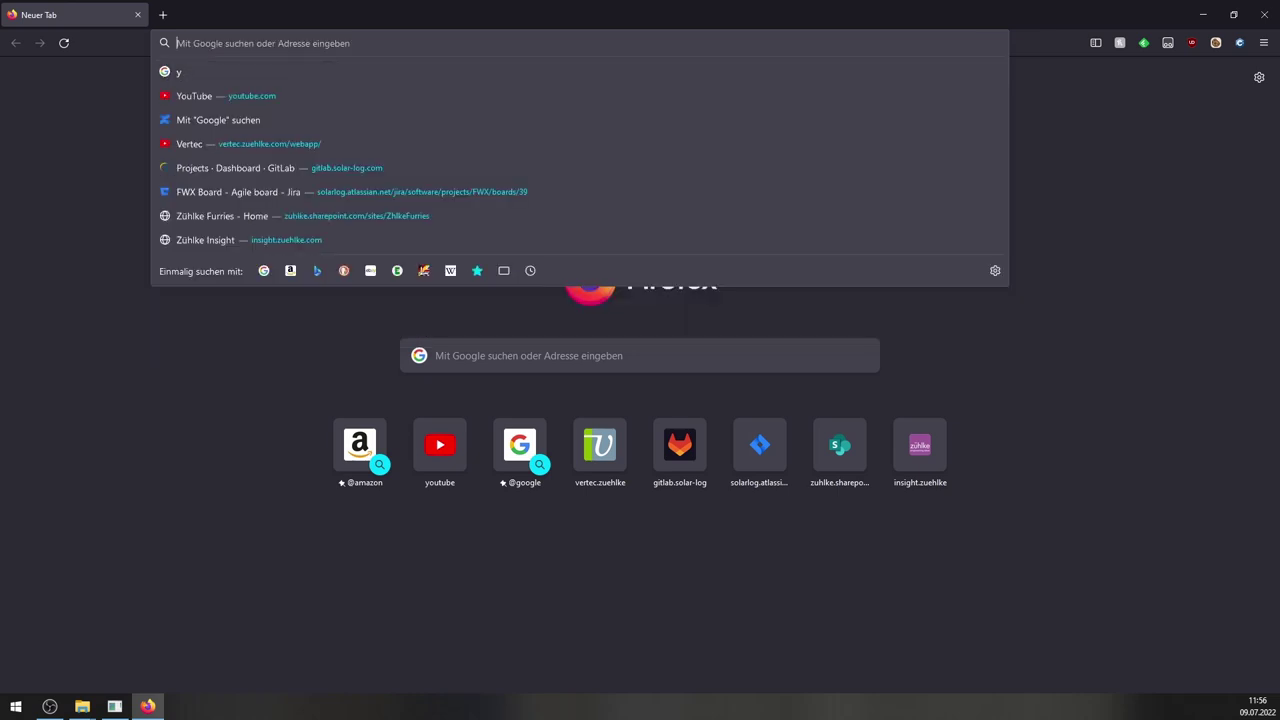
type("studio.youtube.com/")
key("Return")
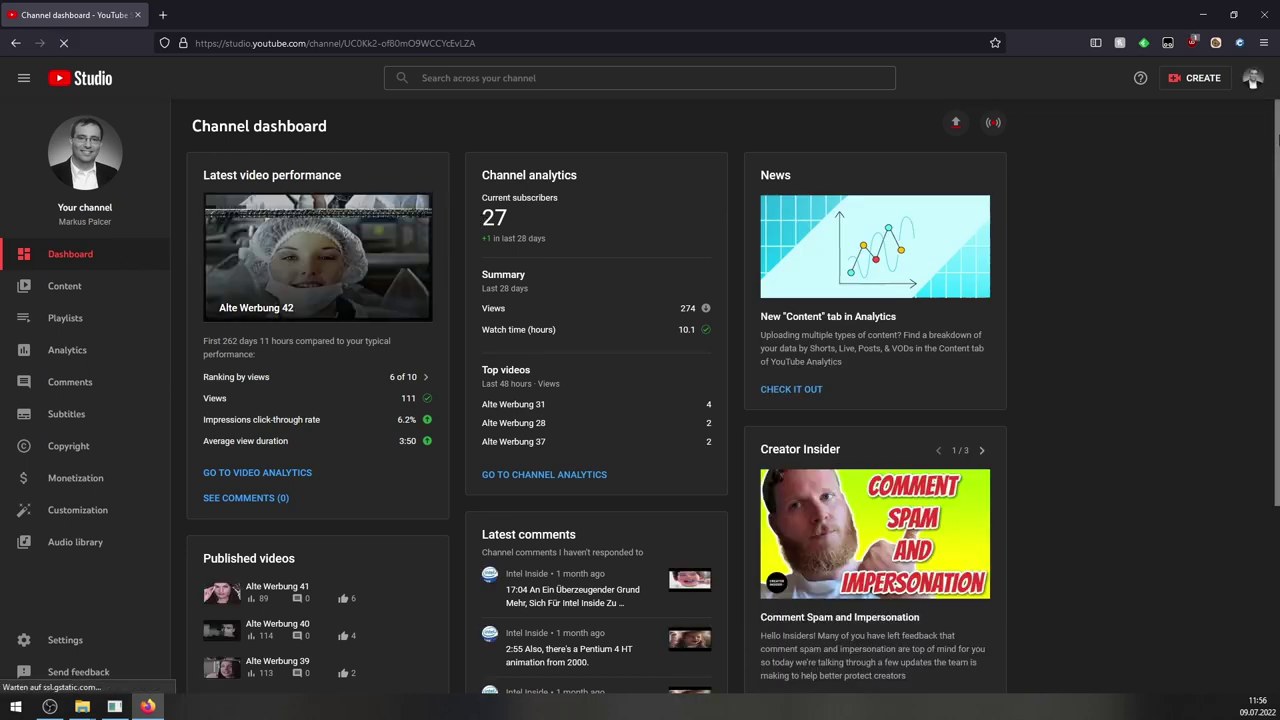
Step: Switch the YouTube Studio account to the Kitty Plays channel
left_click(1253, 82)
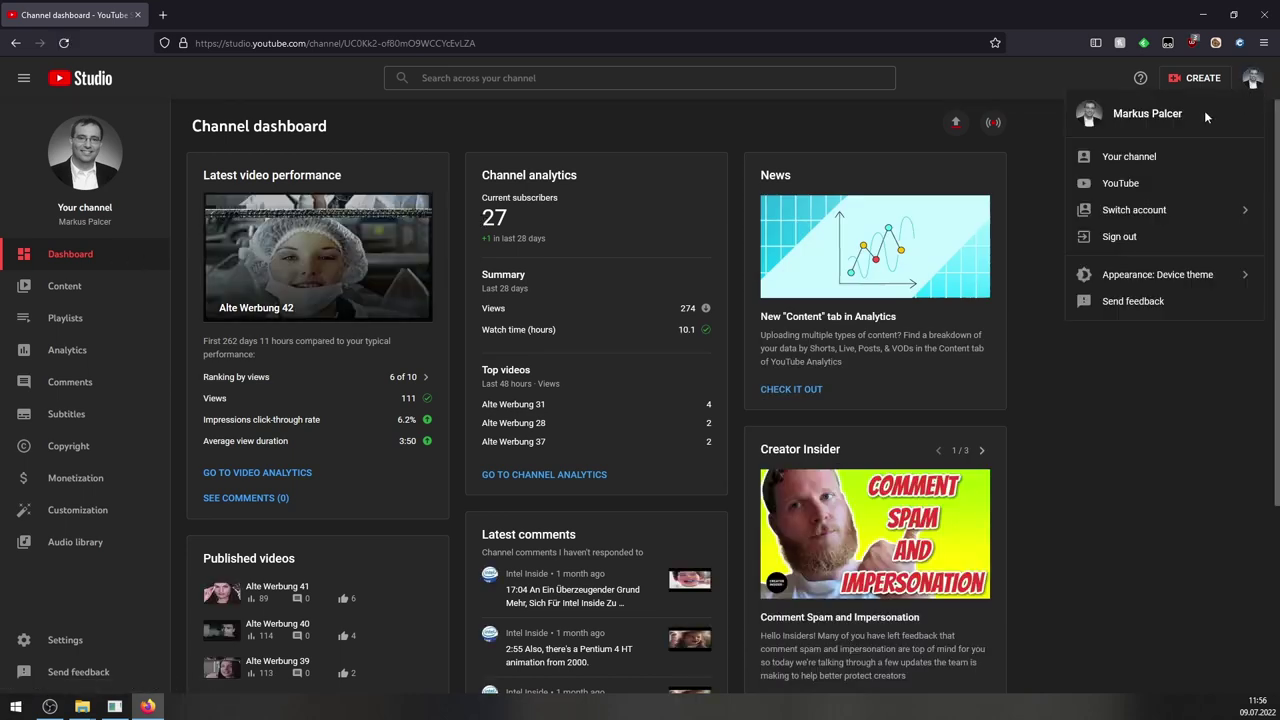
left_click(1110, 210)
left_click(1102, 230)
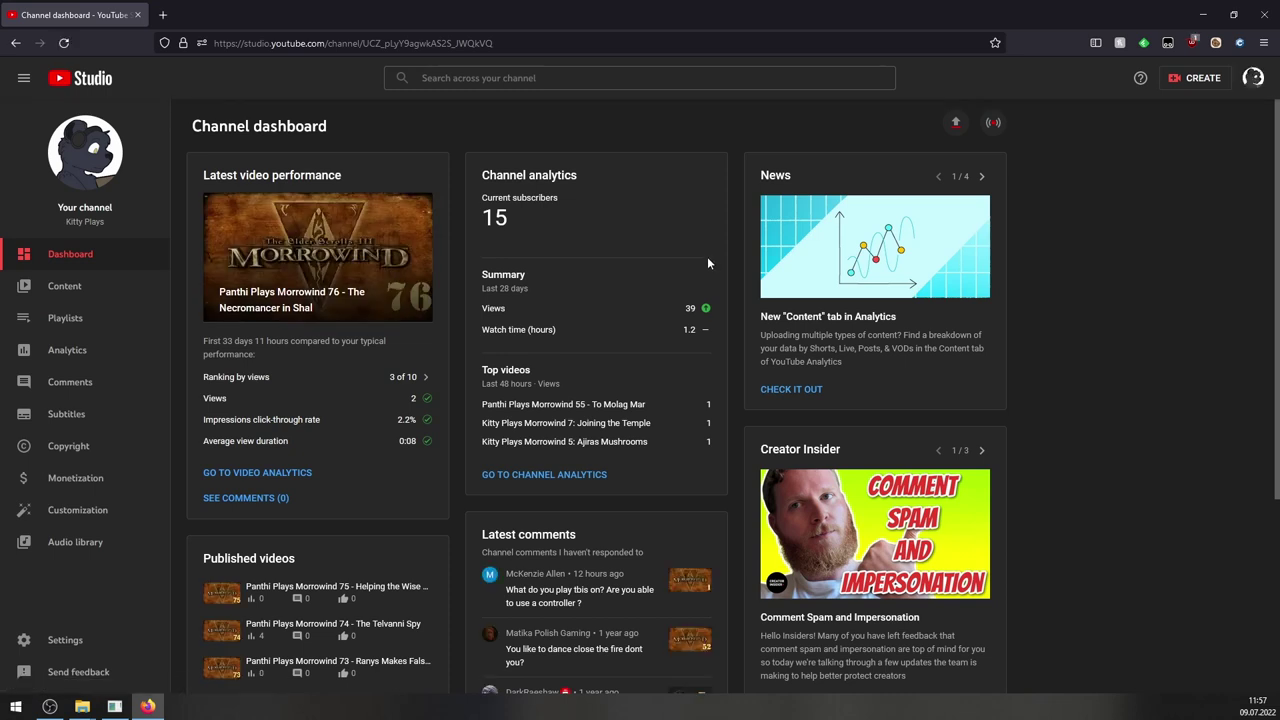
Step: Open the details of the video "Panthi Plays Morrowind 76 - The Necromancer in Shal" and play its preview muted
left_click(65, 287)
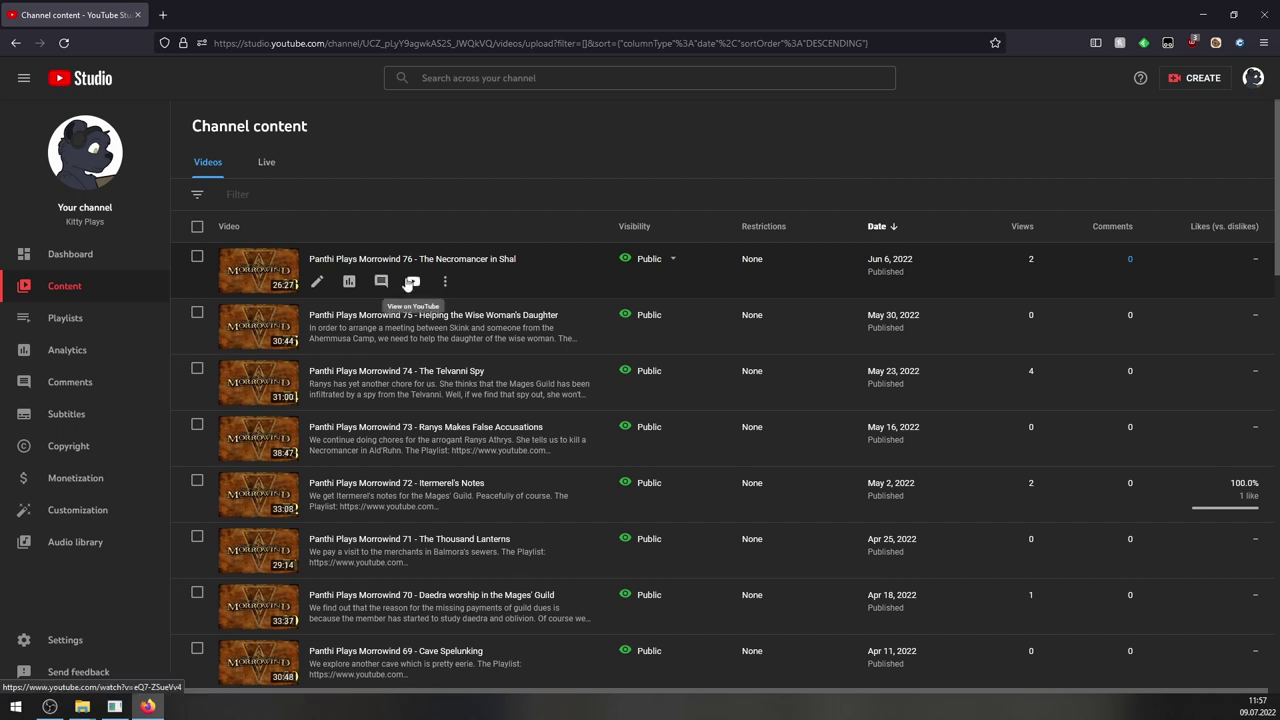
left_click(316, 282)
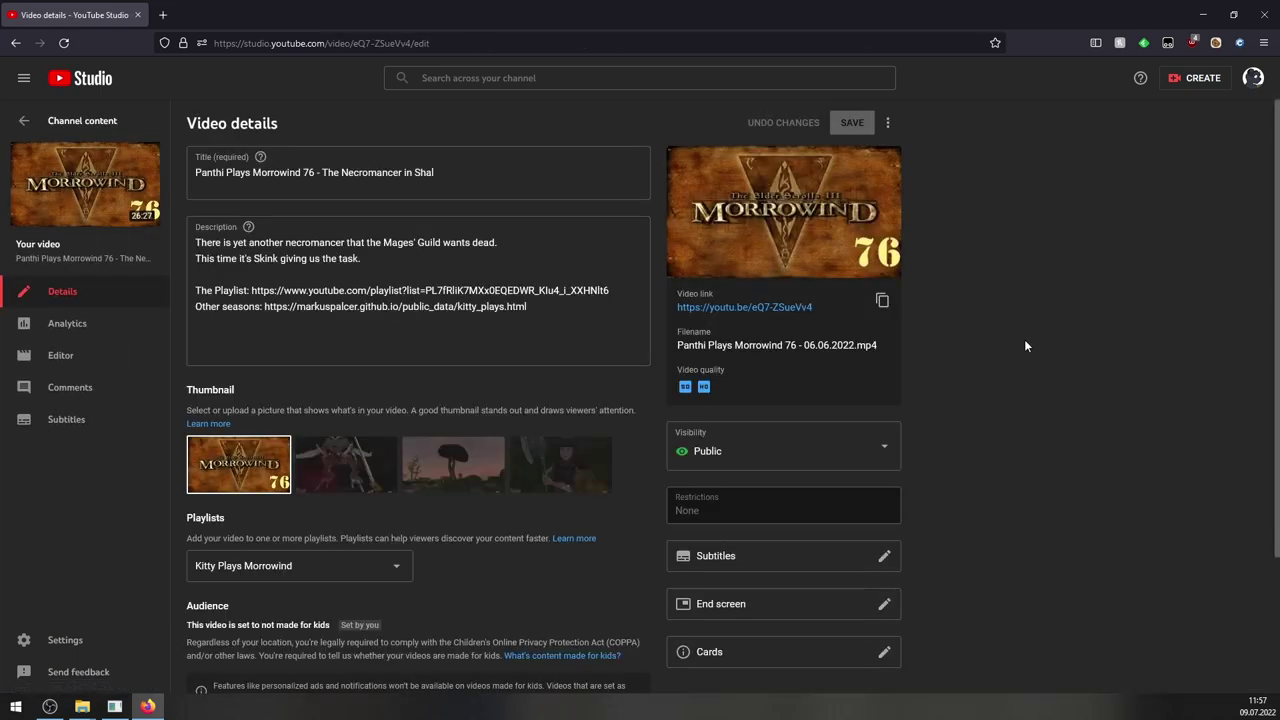
left_click(728, 217)
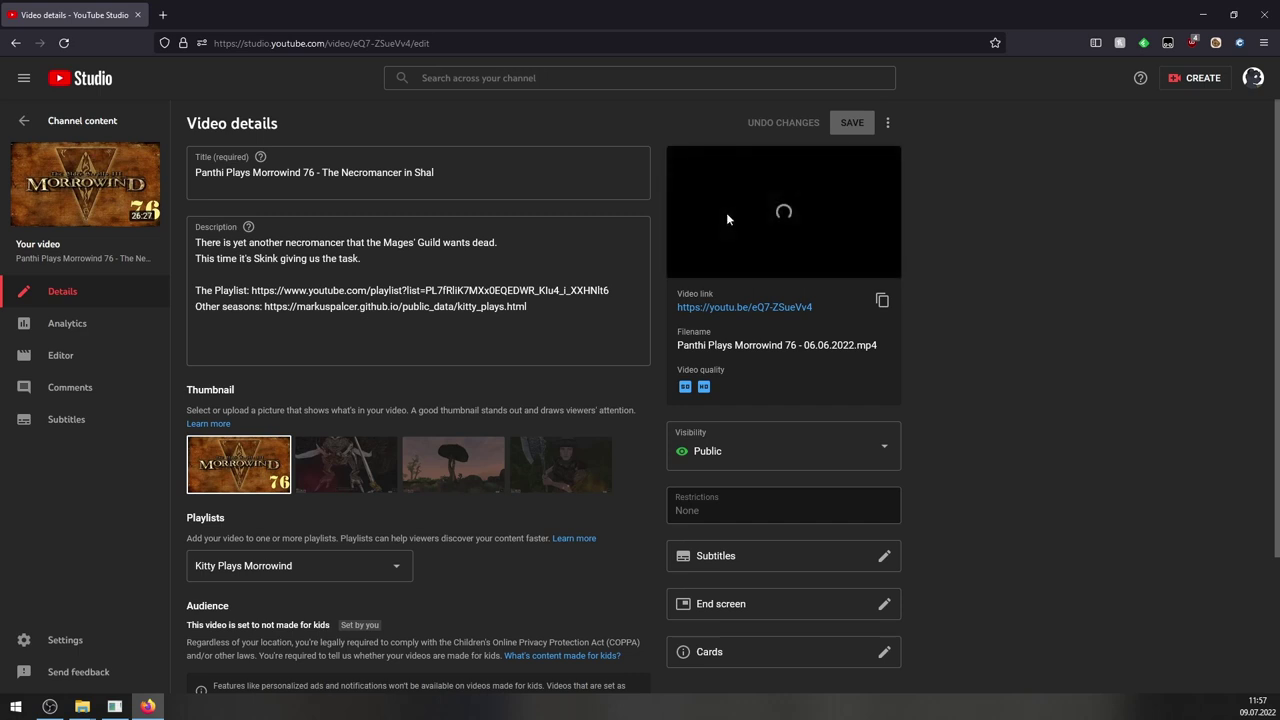
left_click(884, 265)
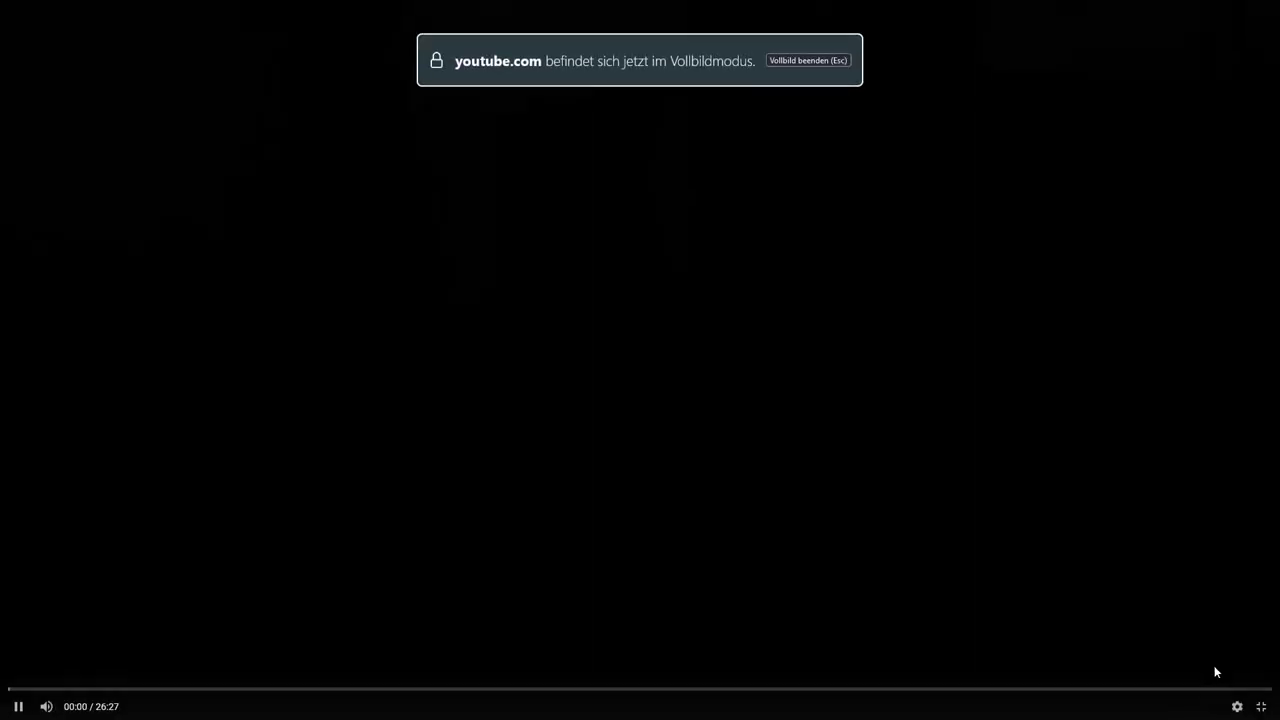
left_click(1260, 706)
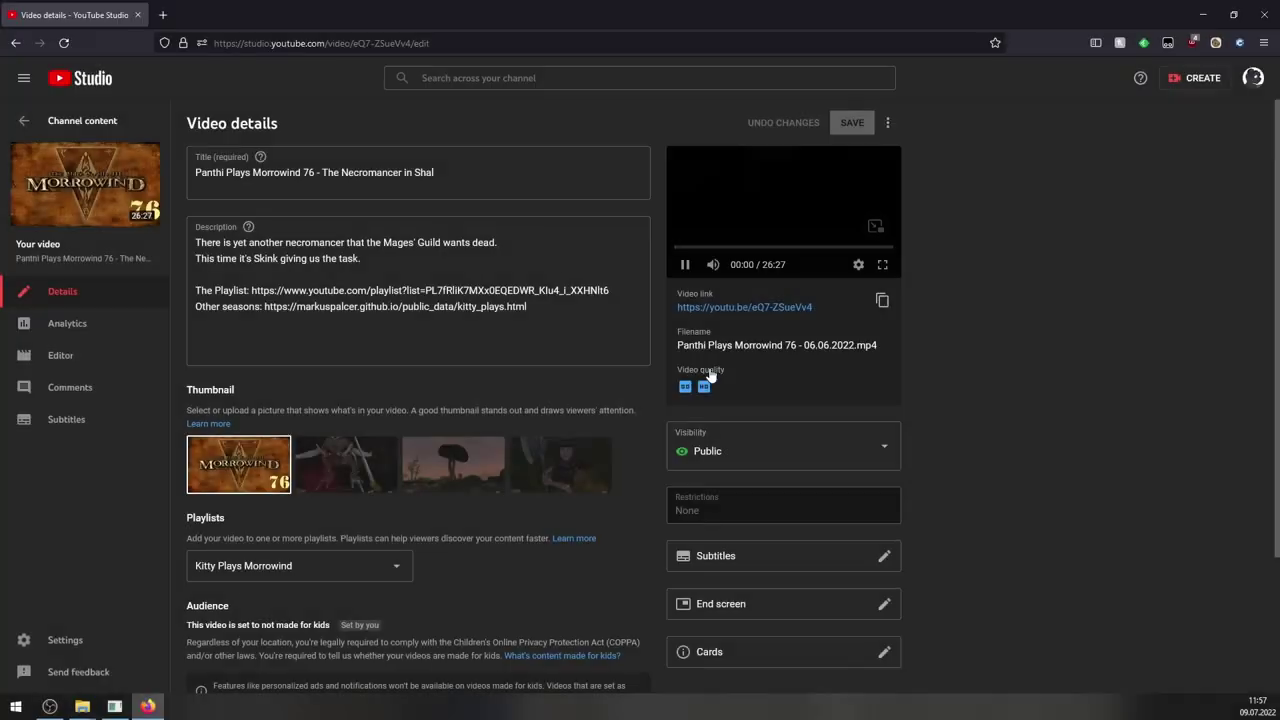
left_click(713, 264)
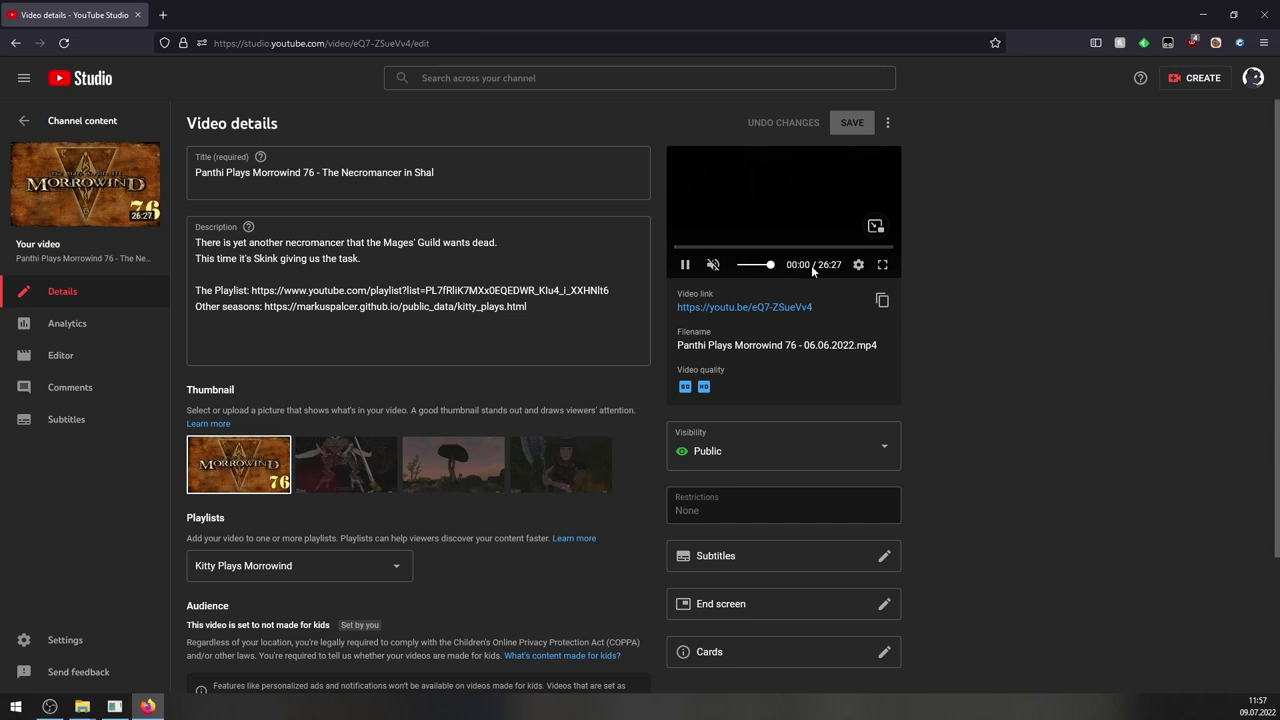
Step: Skim the last minutes of the episode 76 preview between about 22:39 and 24:49, and pause it near 23:56
left_click(873, 248)
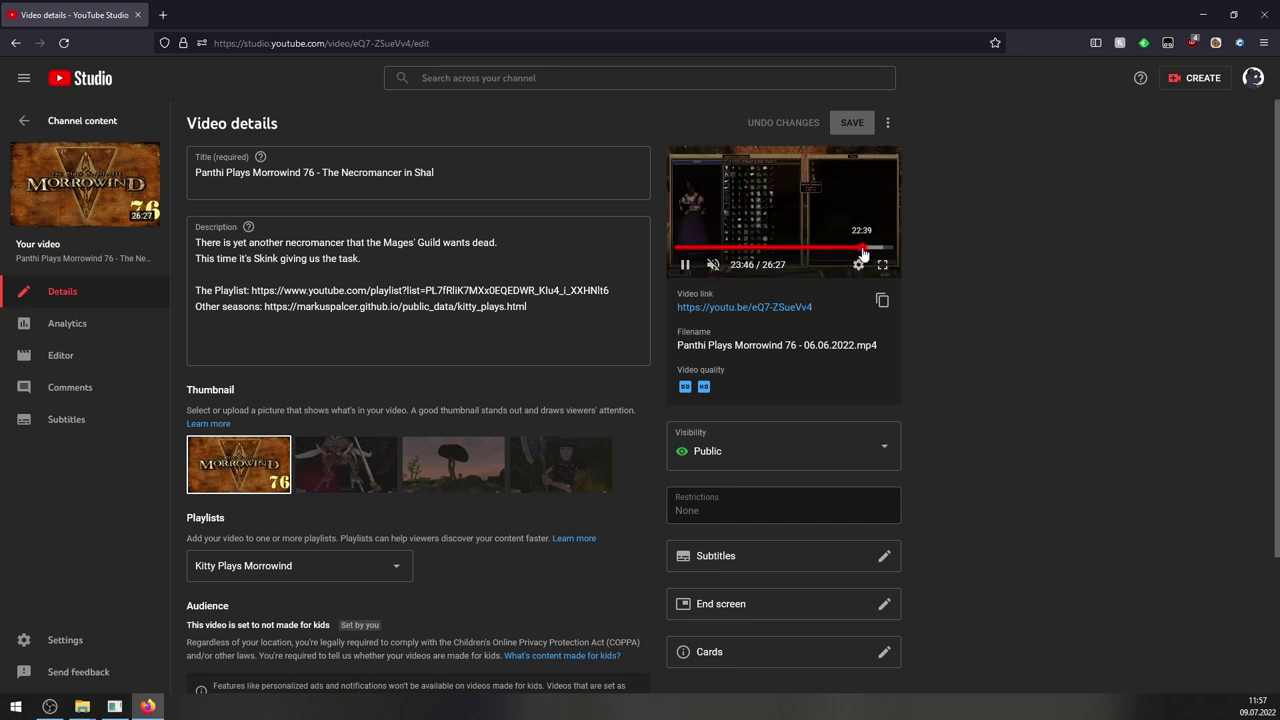
left_click(861, 248)
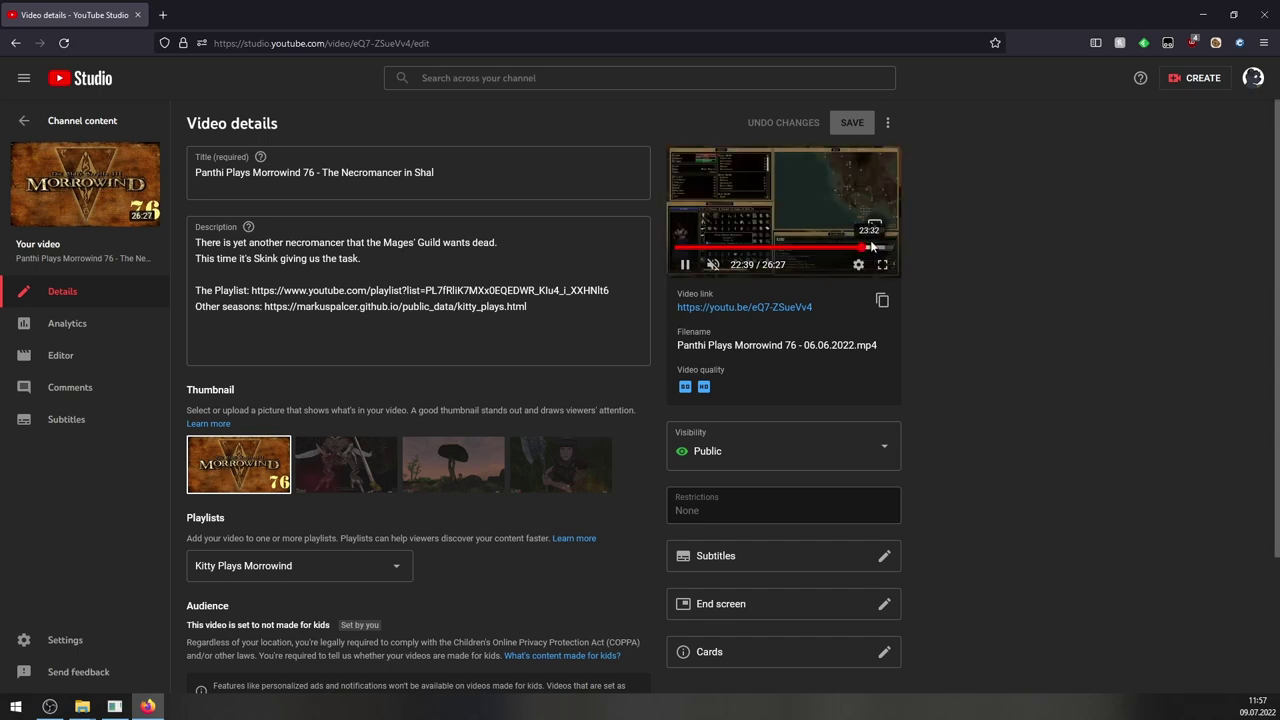
left_click(871, 248)
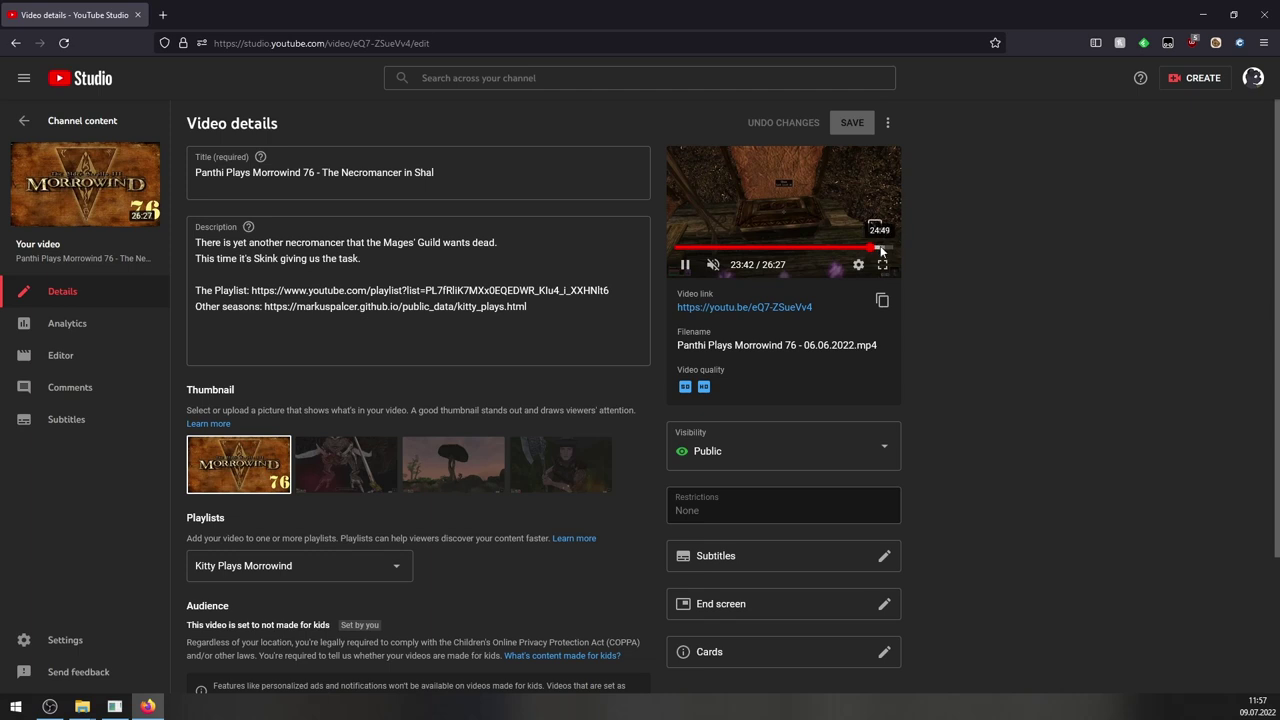
left_click(880, 248)
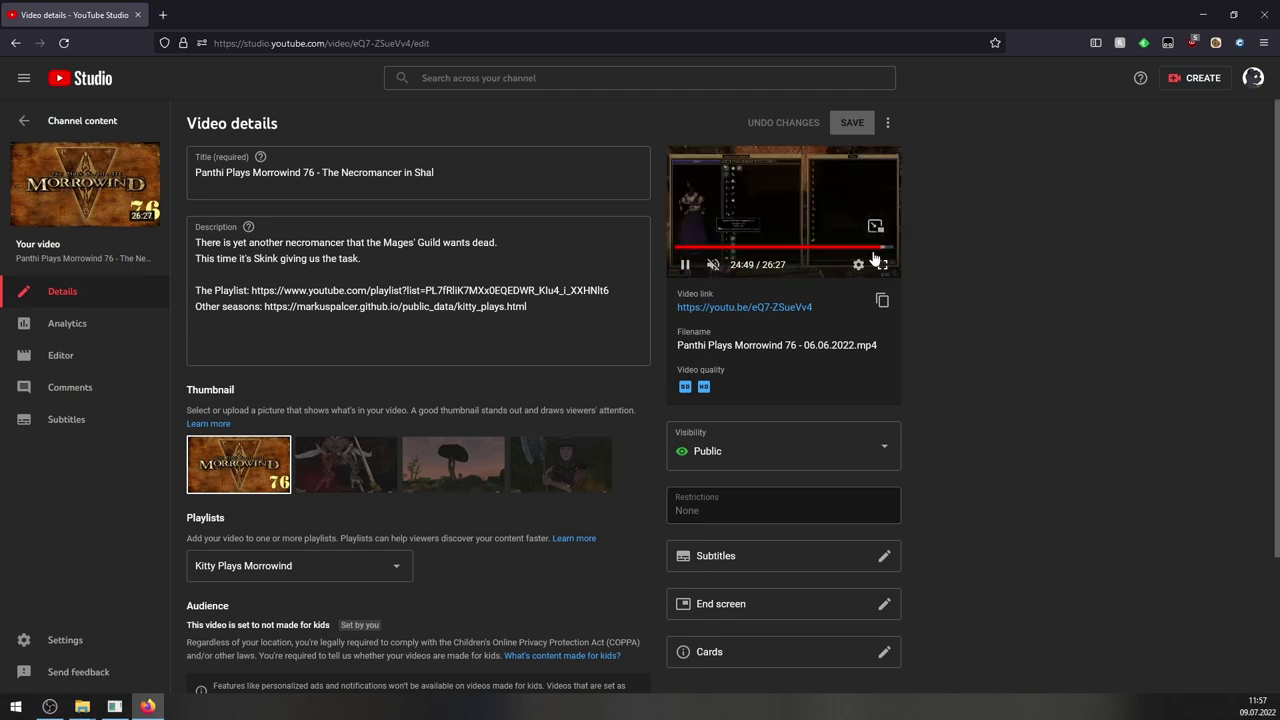
left_click(874, 248)
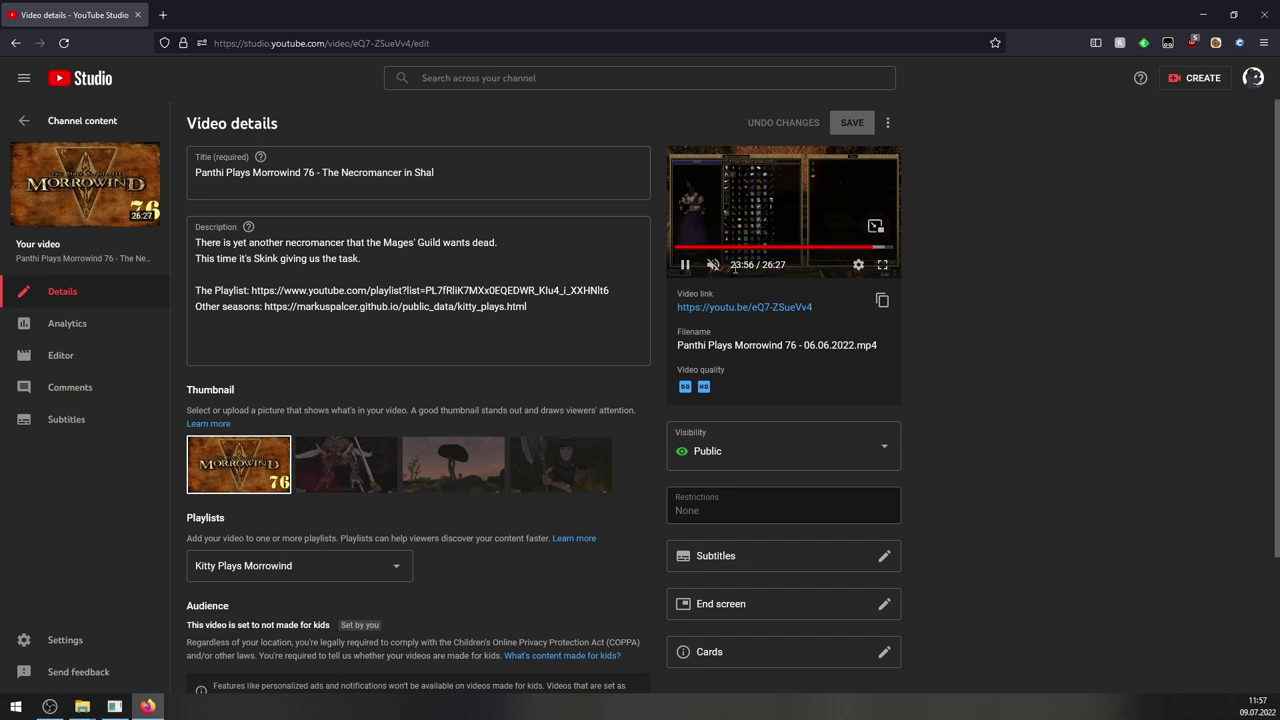
left_click(685, 264)
Step: Close the YouTube Studio page and load the "Let's Play" saved game in Morrowind
left_click(137, 14)
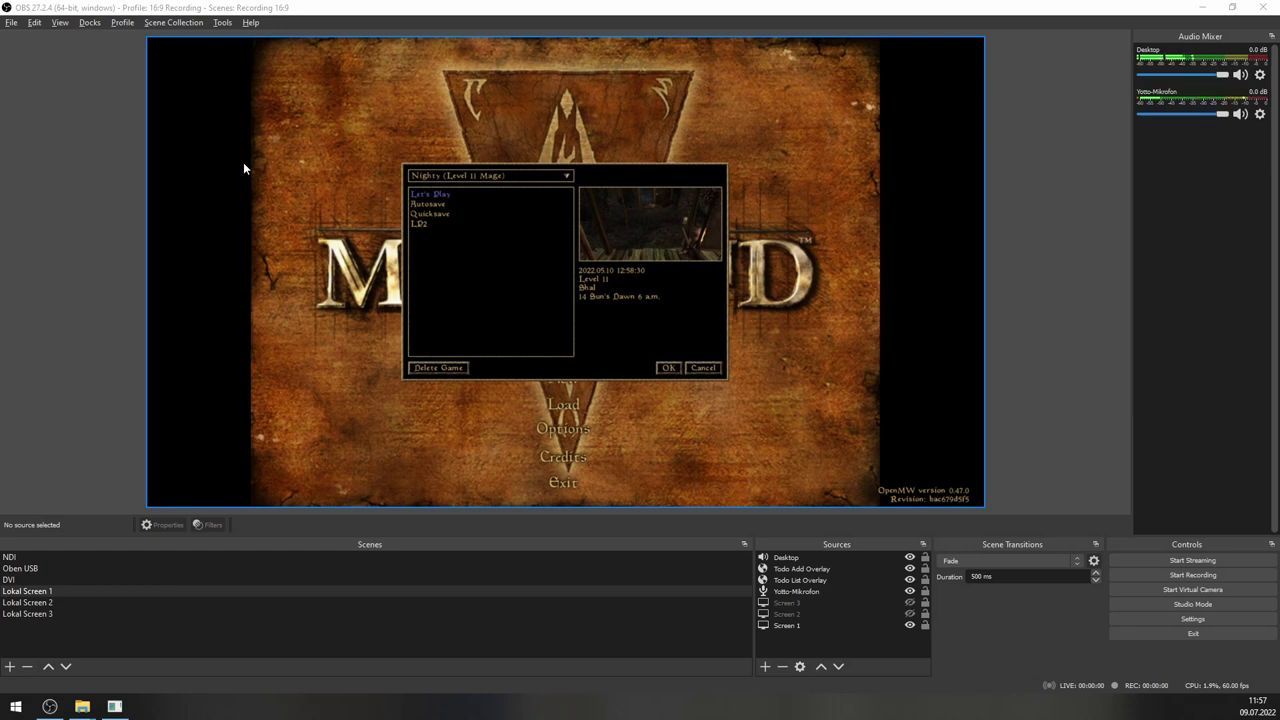
left_click(665, 368)
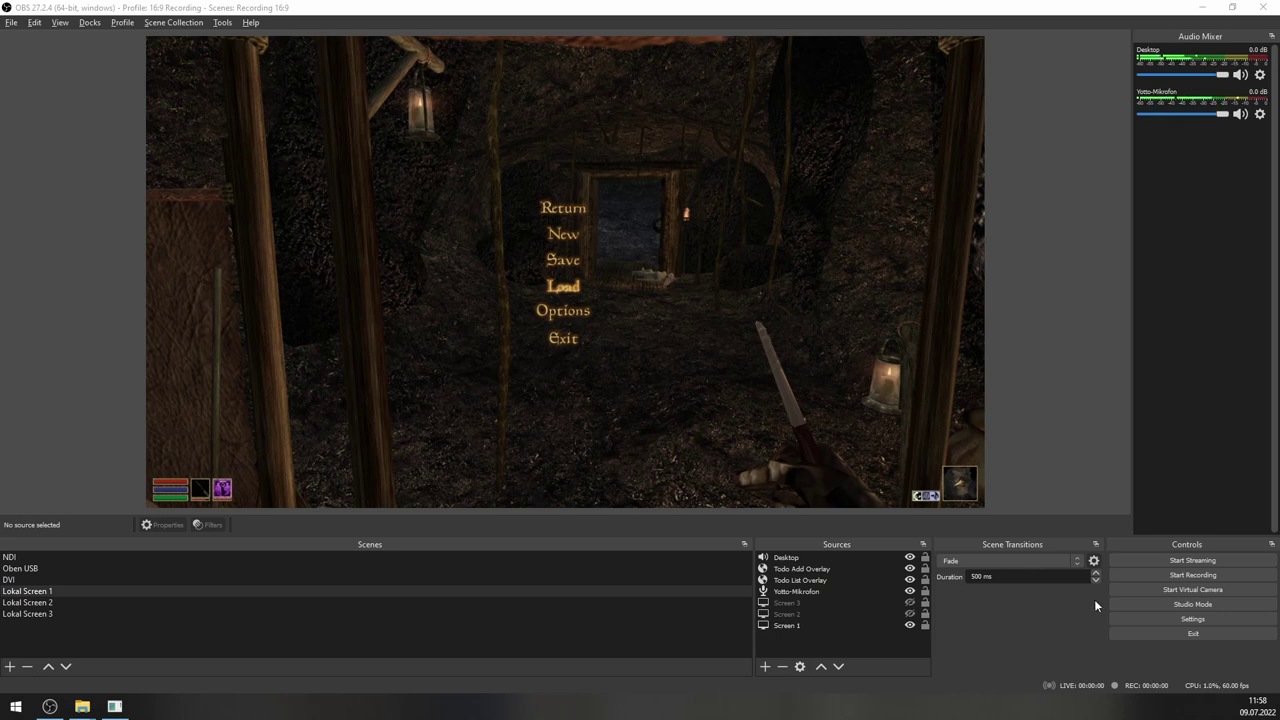
Step: Start recording the Lokal Screen 1 scene in OBS and stop the recording once the session is captured
left_click(1125, 574)
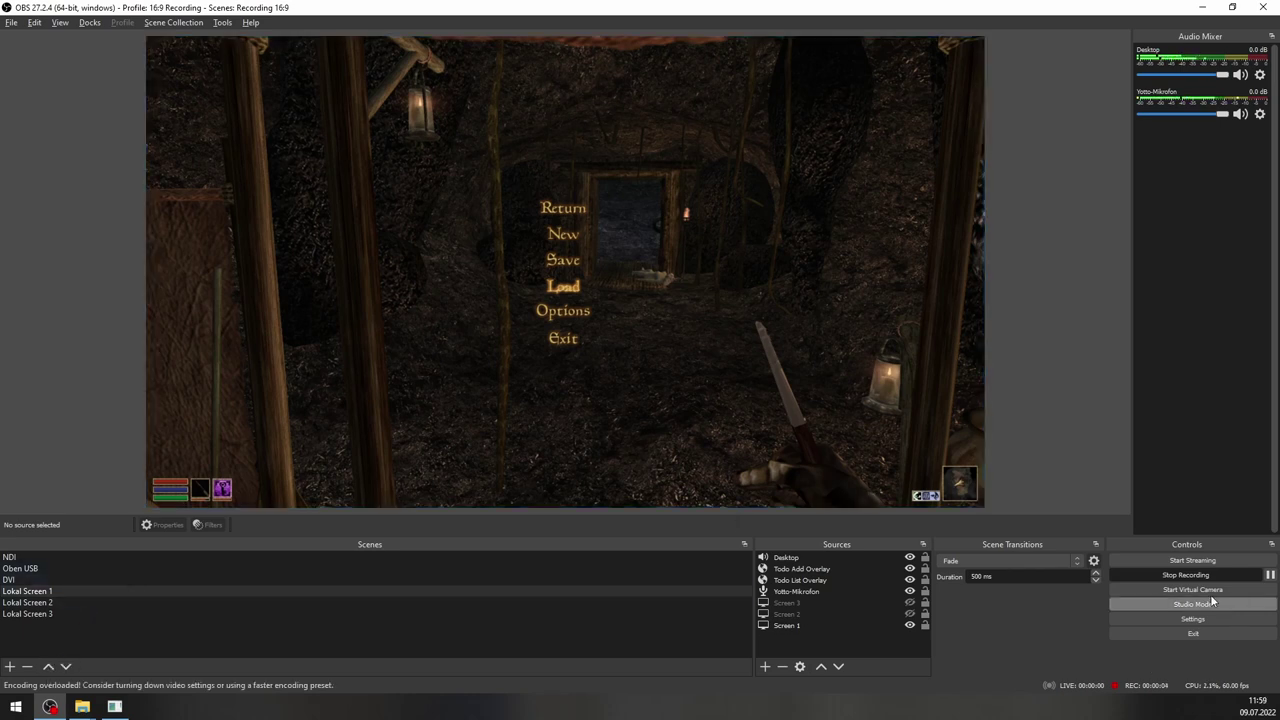
left_click(1168, 575)
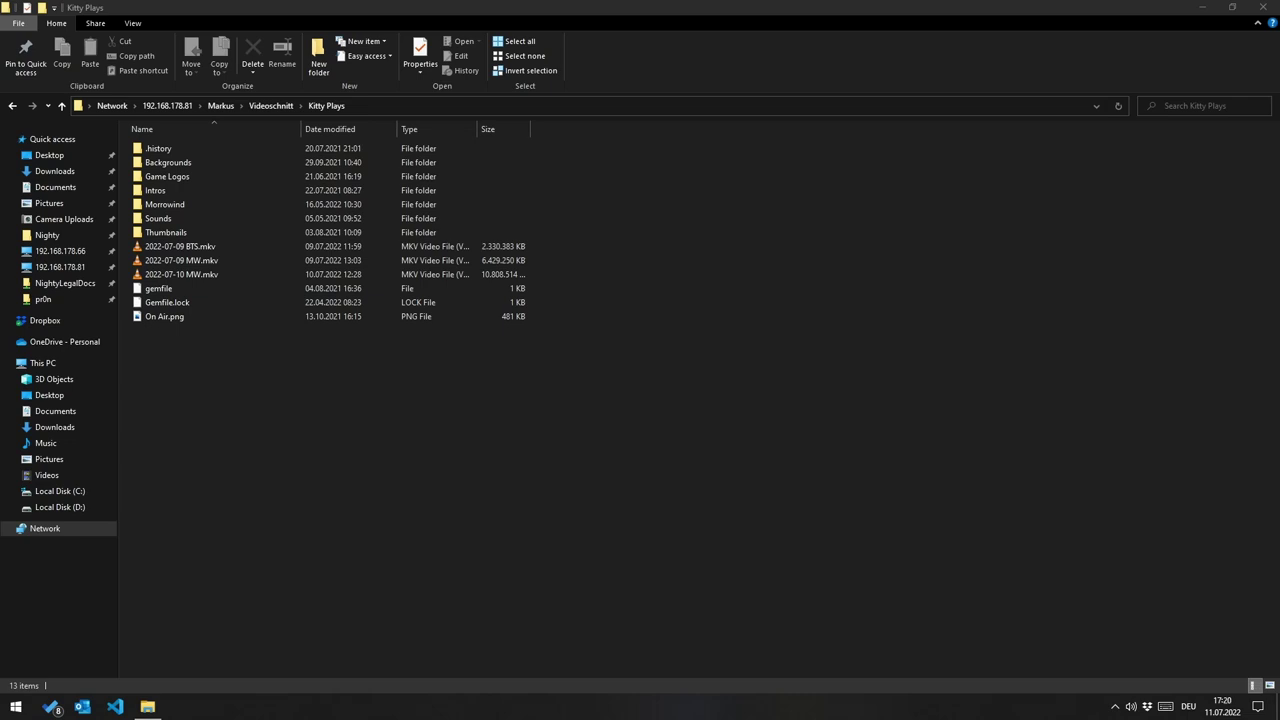
Step: In File Explorer, look over the recordings 2022-07-09 BTS.mkv, 2022-07-09 MW.mkv and 2022-07-10 MW.mkv in the Kitty Plays network folder
left_click(279, 249)
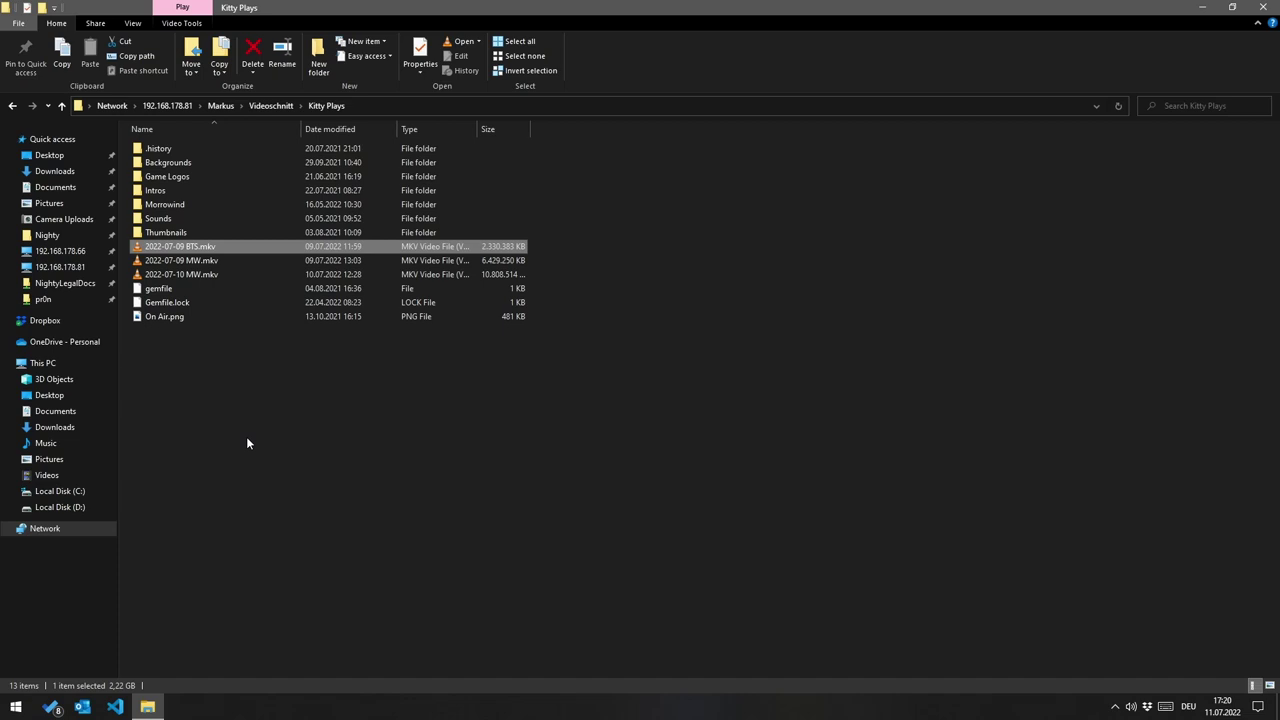
key("Down")
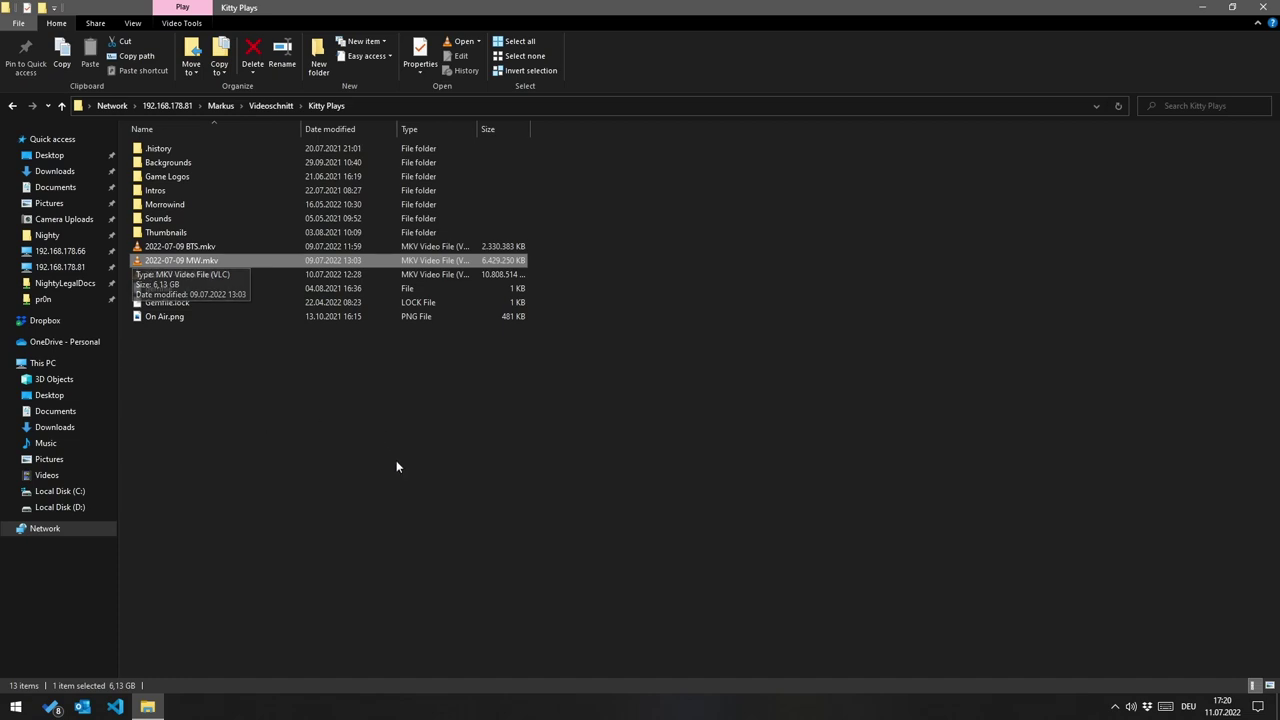
key("Down")
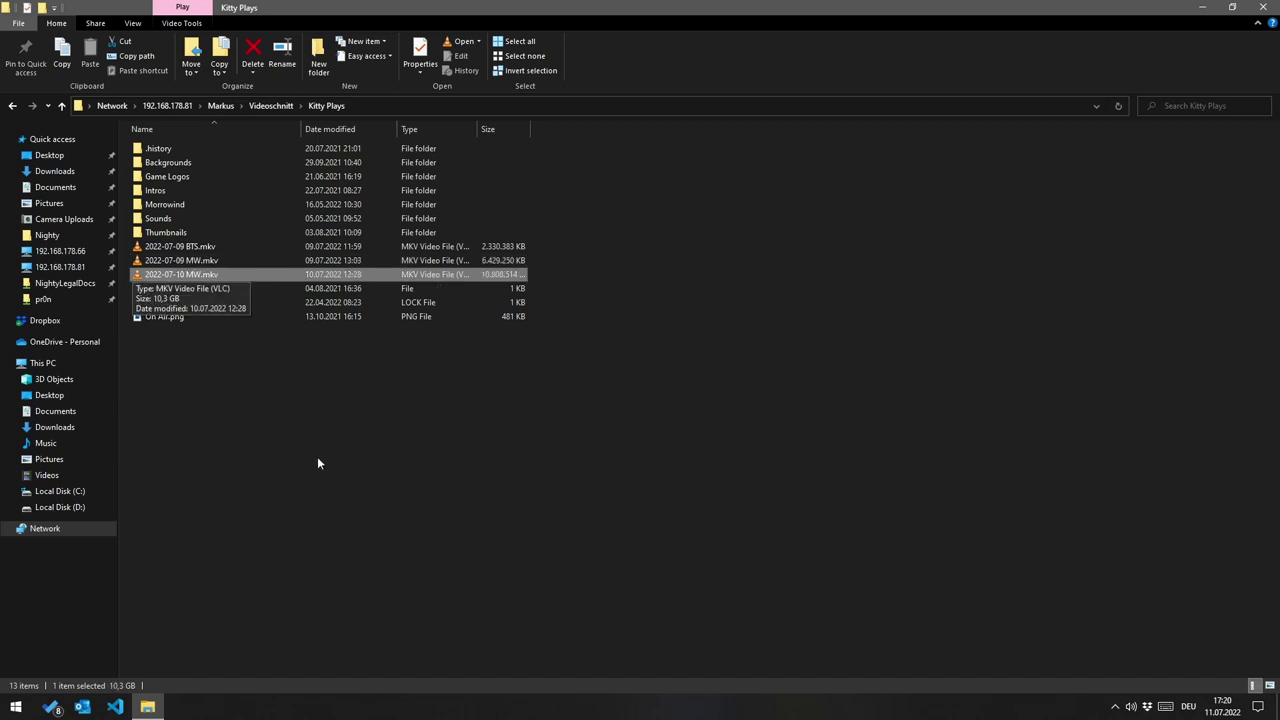
left_click(384, 491)
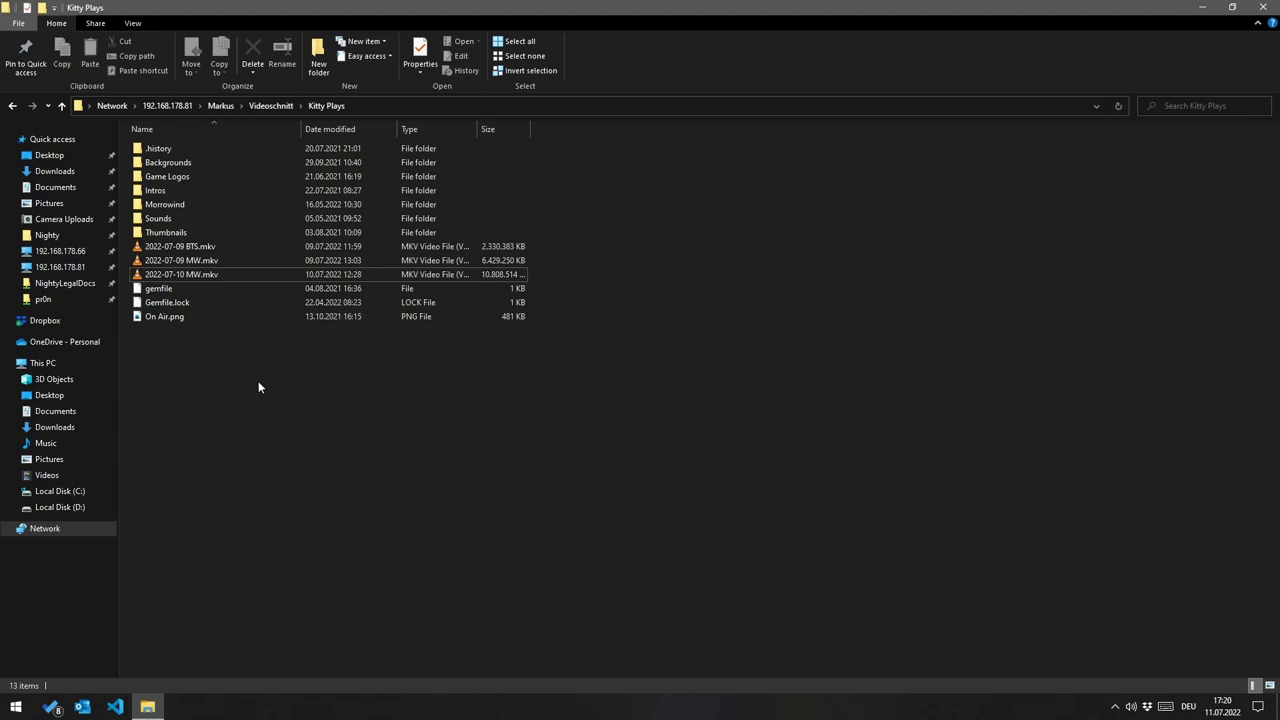
Step: Select and copy the three recordings from 2022-07-09 BTS.mkv through 2022-07-10 MW.mkv in the Kitty Plays folder
left_click(235, 246)
left_click(230, 261, "shift")
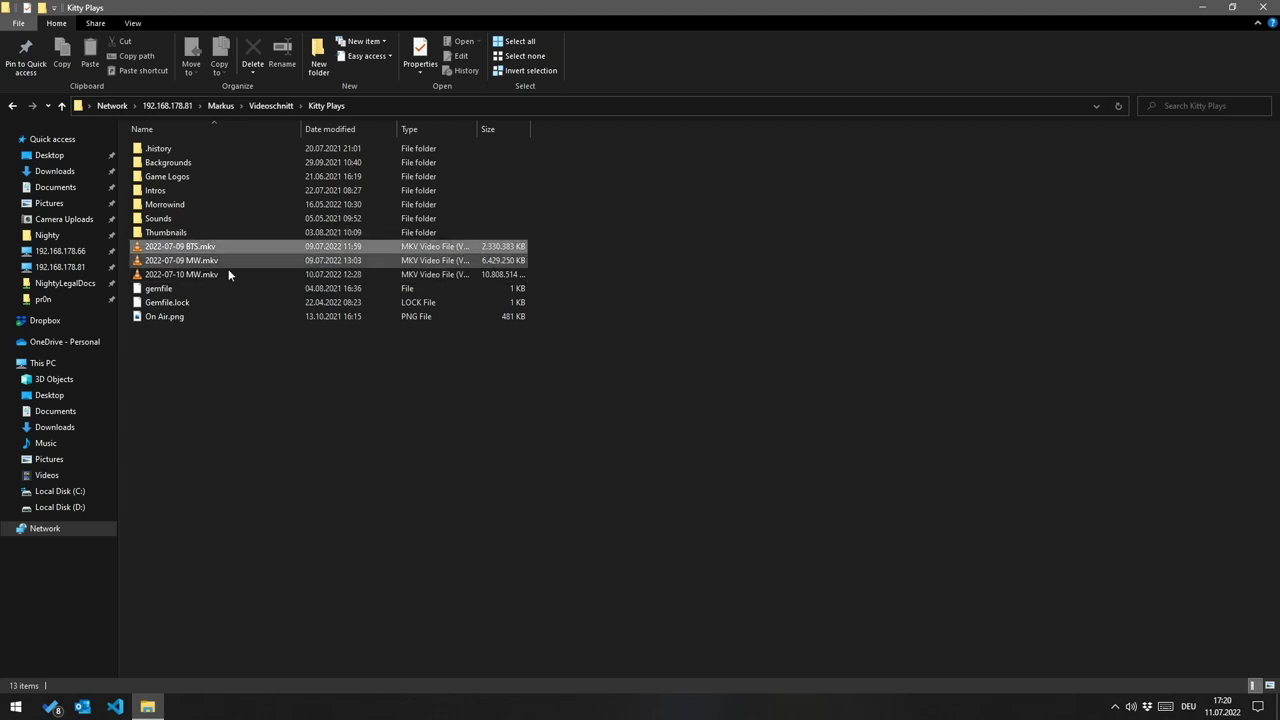
left_click(244, 260)
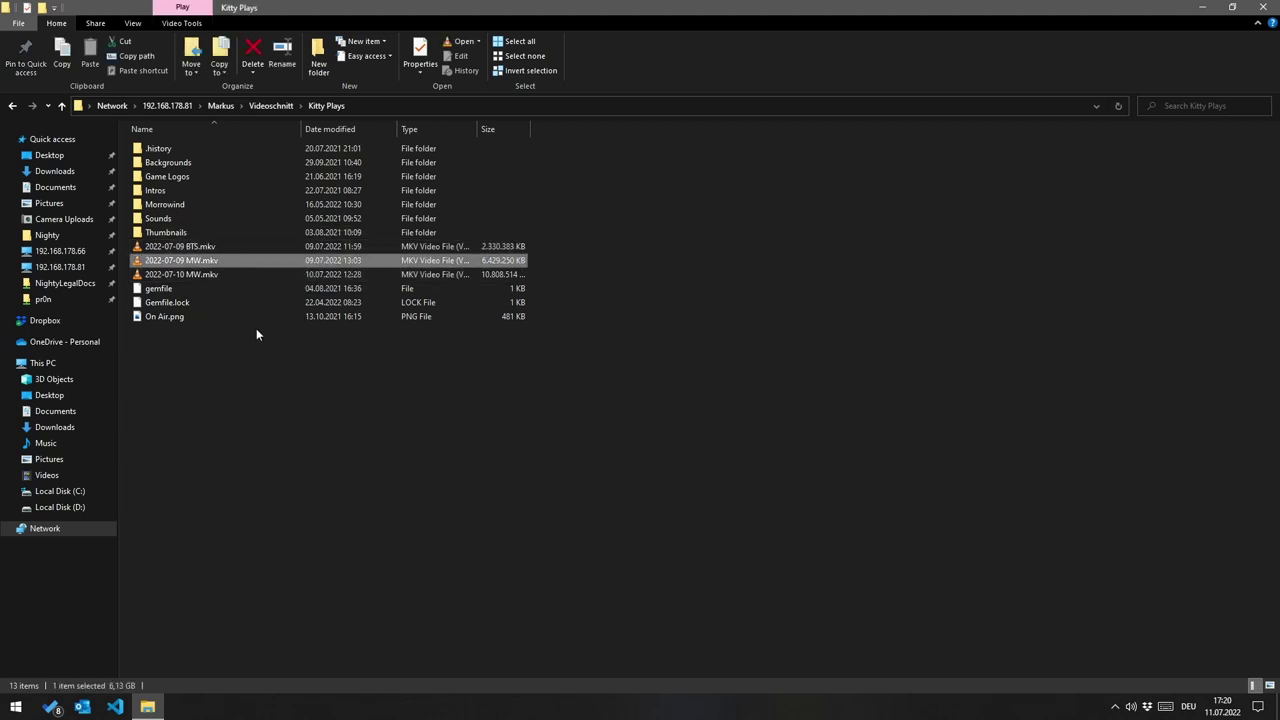
left_click(247, 246)
left_click(219, 274, "shift")
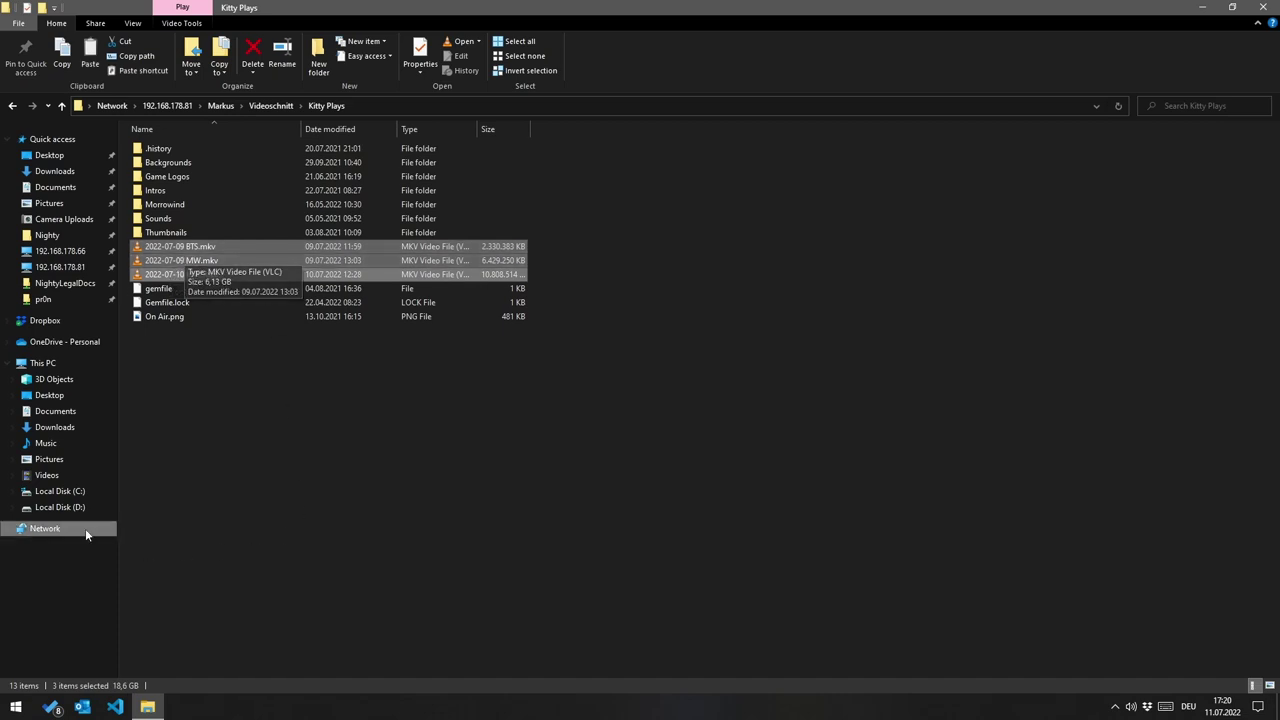
Step: Create a folder named MW in the local Videos folder and paste the copied recordings into it
left_click(47, 475)
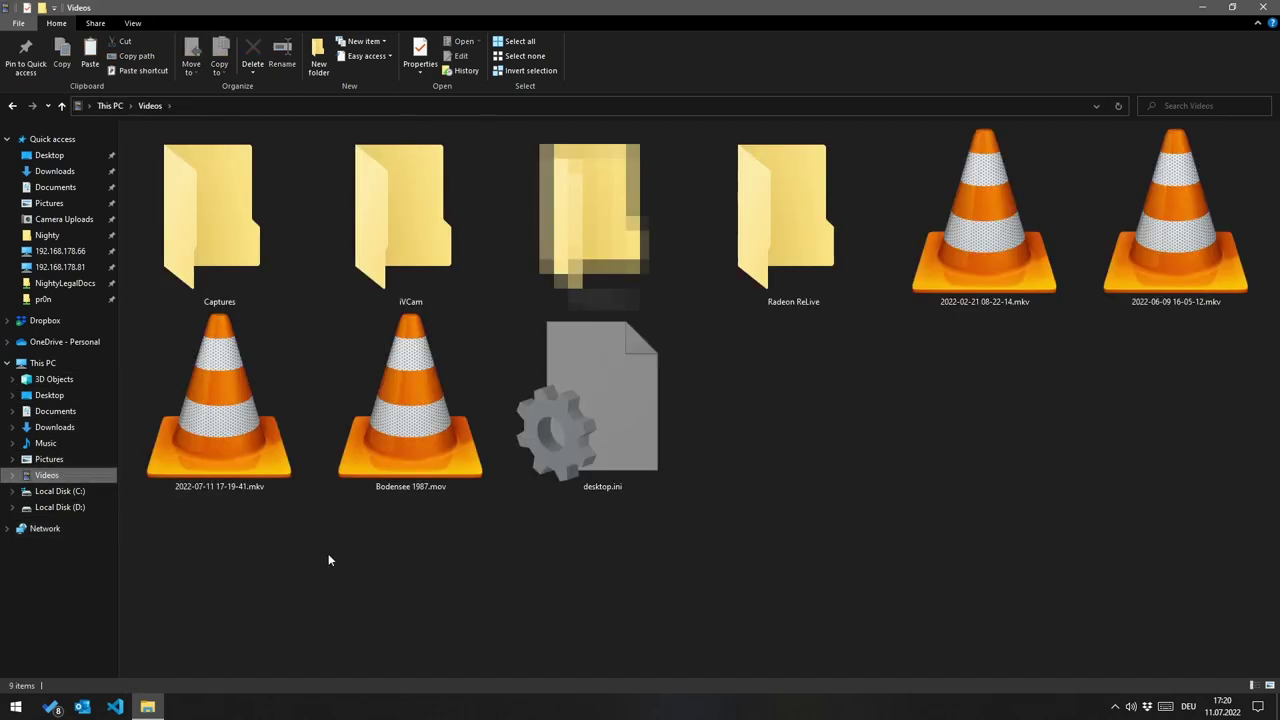
right_click(816, 428)
mouse_move(860, 393)
left_click(1058, 397)
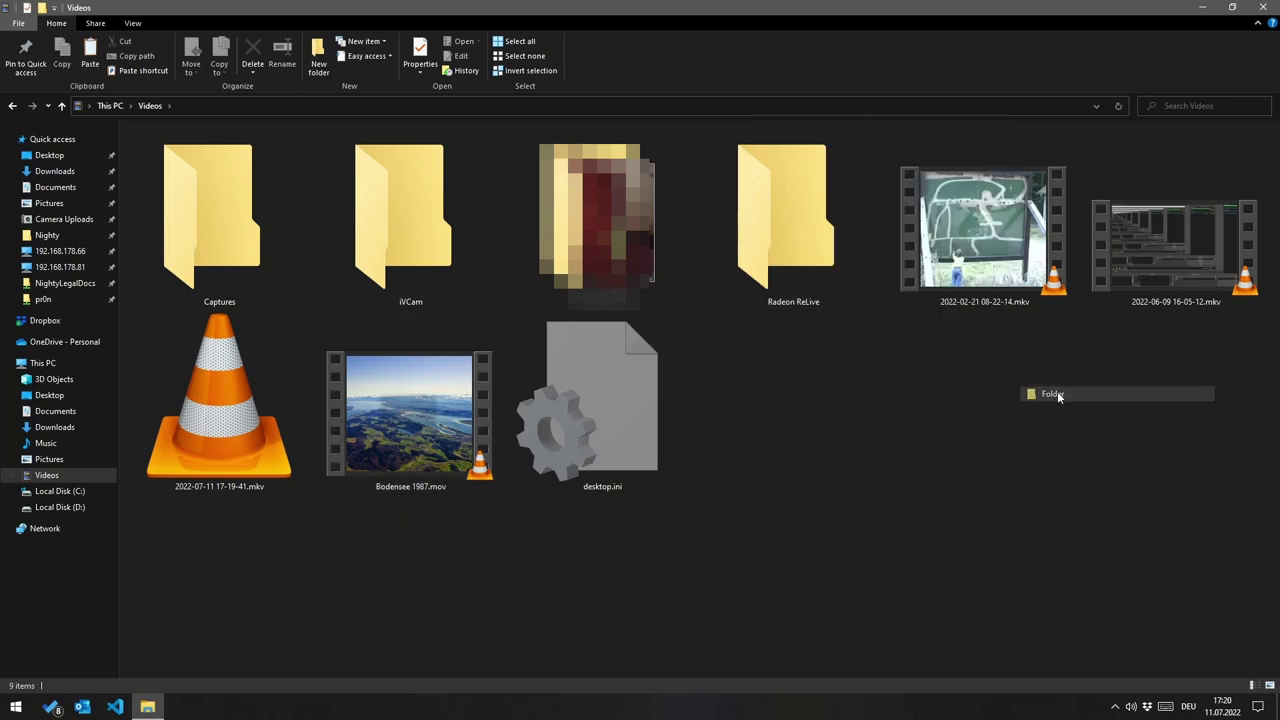
type("MW")
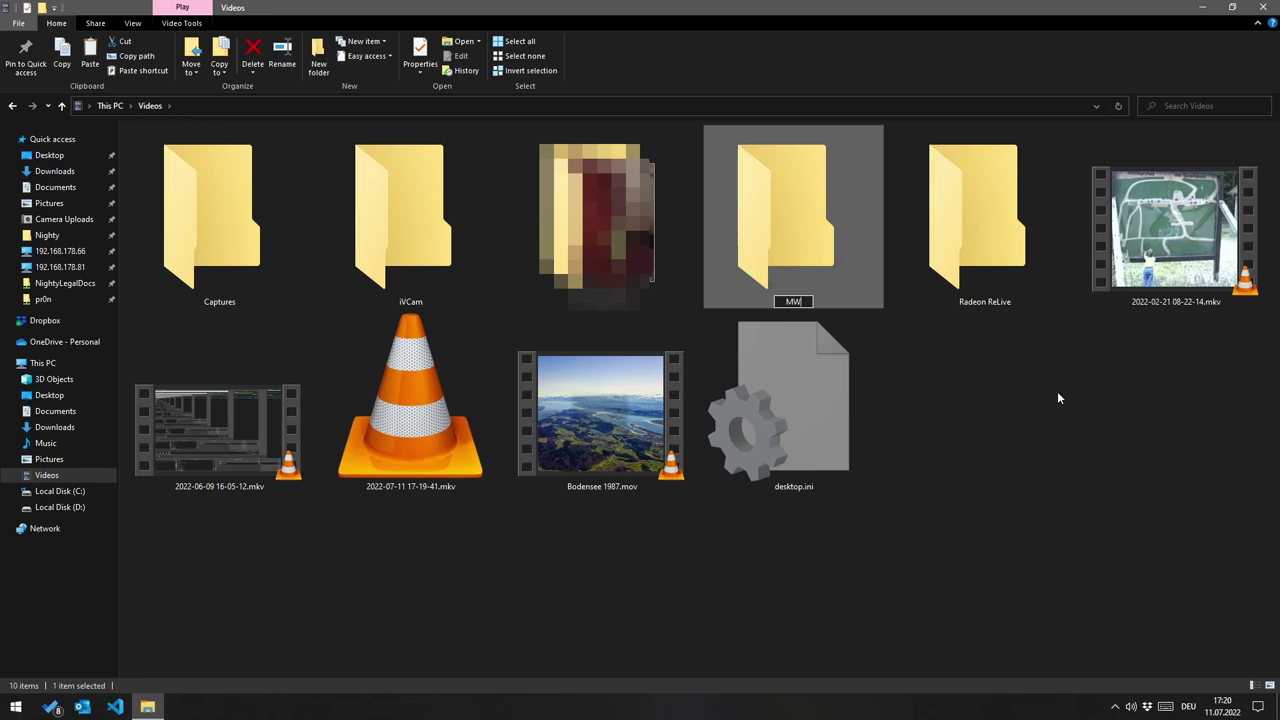
key("Return")
double_click(793, 228)
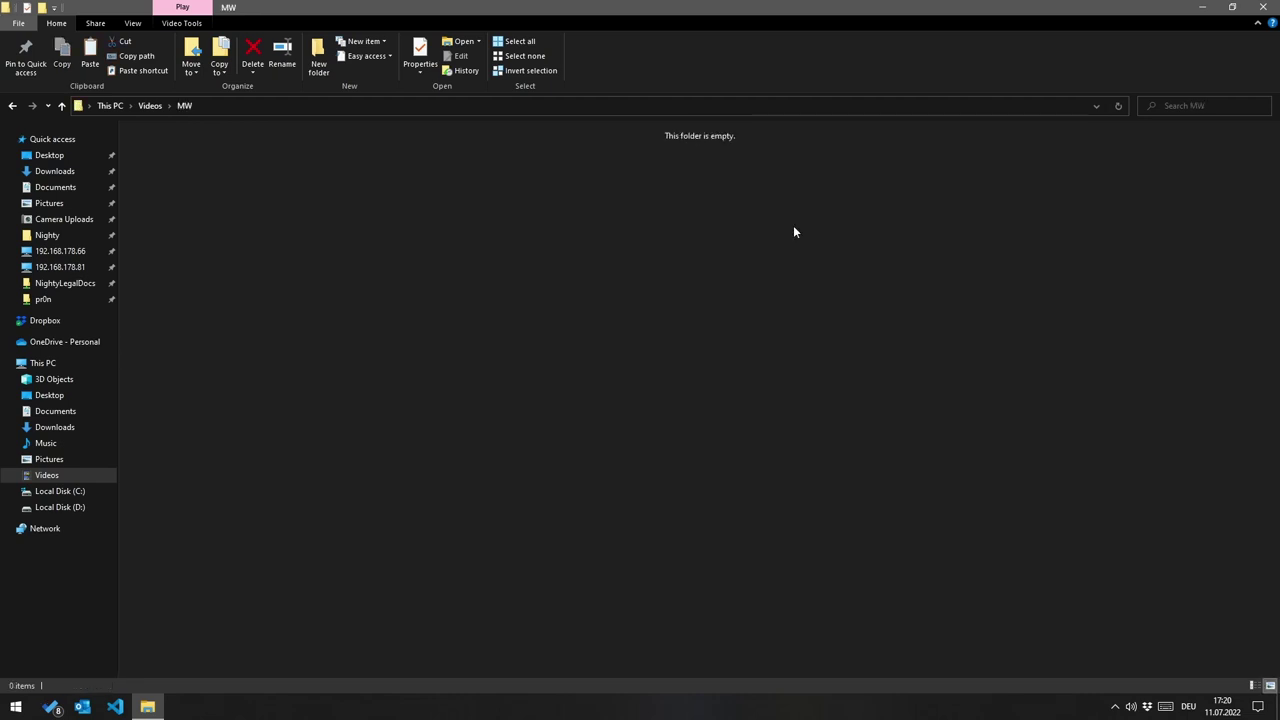
key("ctrl+v")
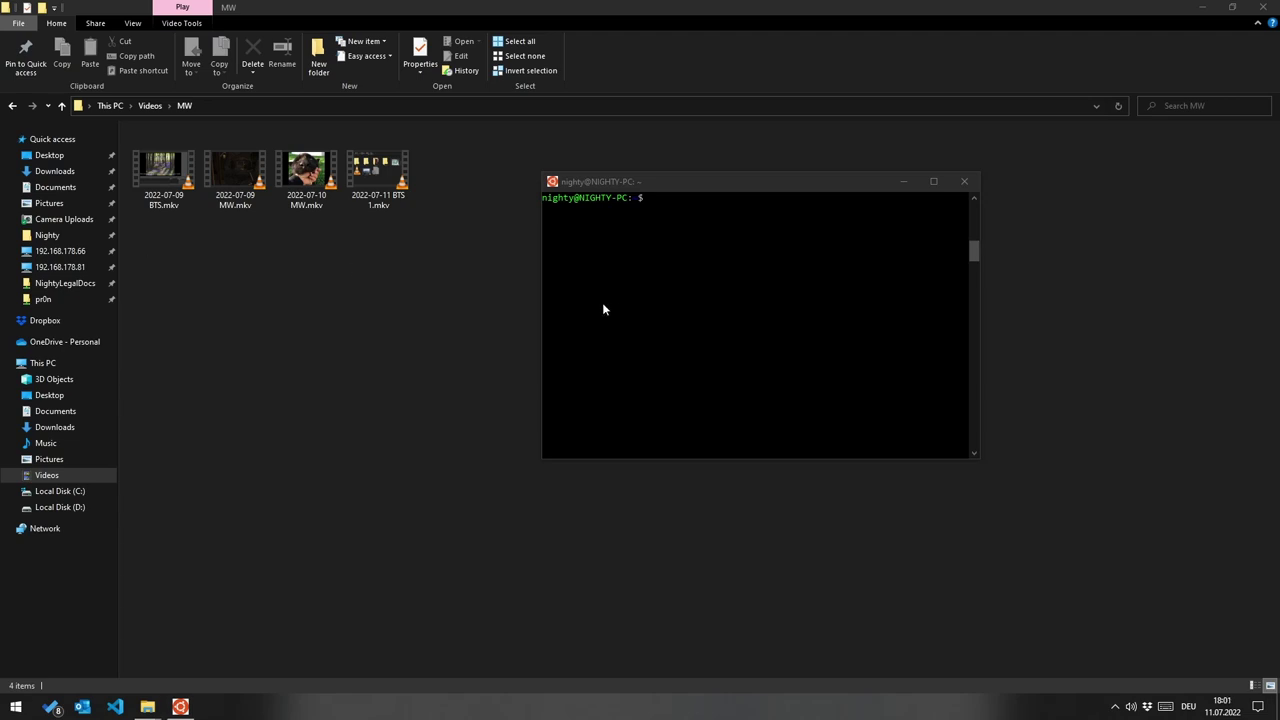
Step: Maximize the Ubuntu terminal window and list the contents of the home directory
left_click(645, 247)
left_click(699, 322)
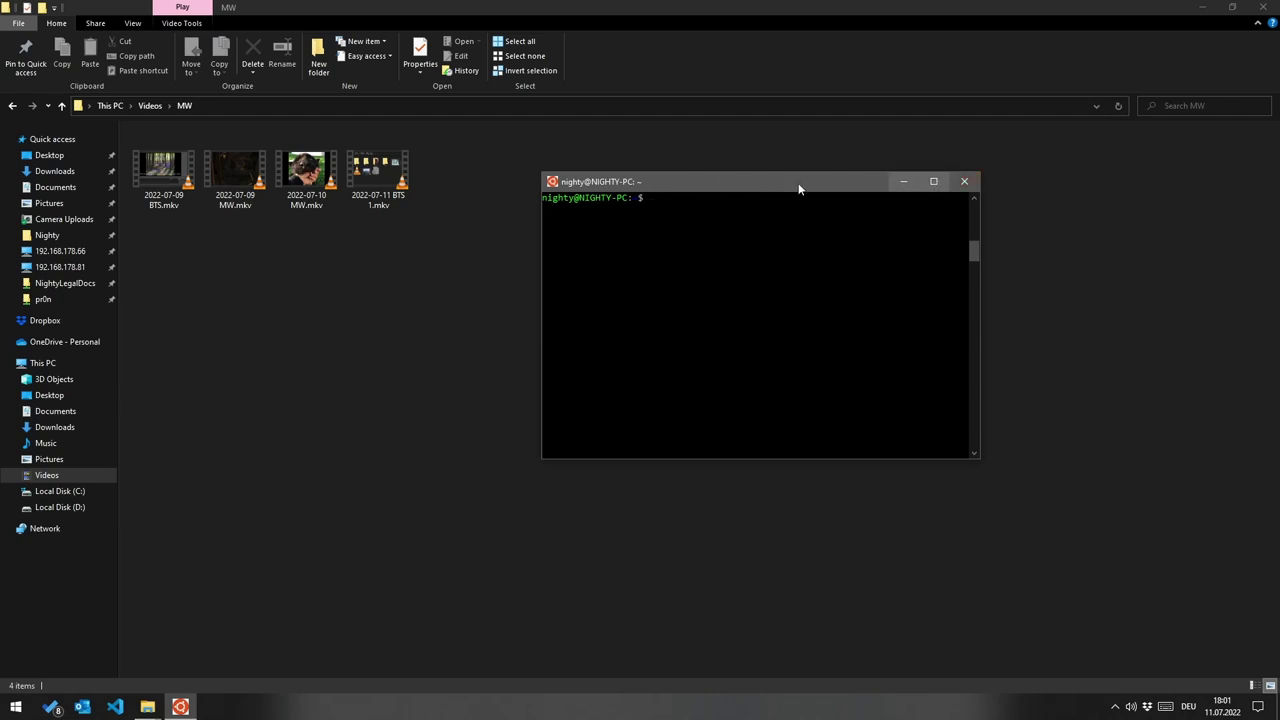
left_click_drag(716, 190, 631, 173)
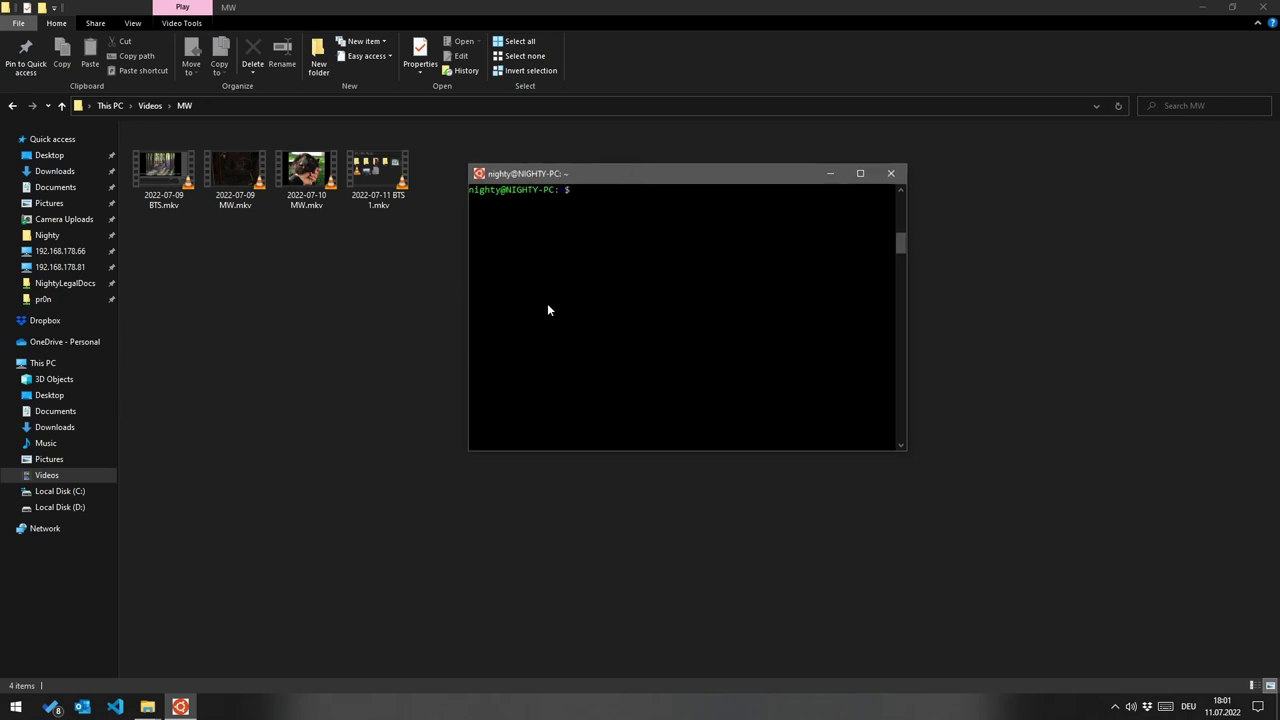
left_click(862, 173)
type("ls")
key("Return")
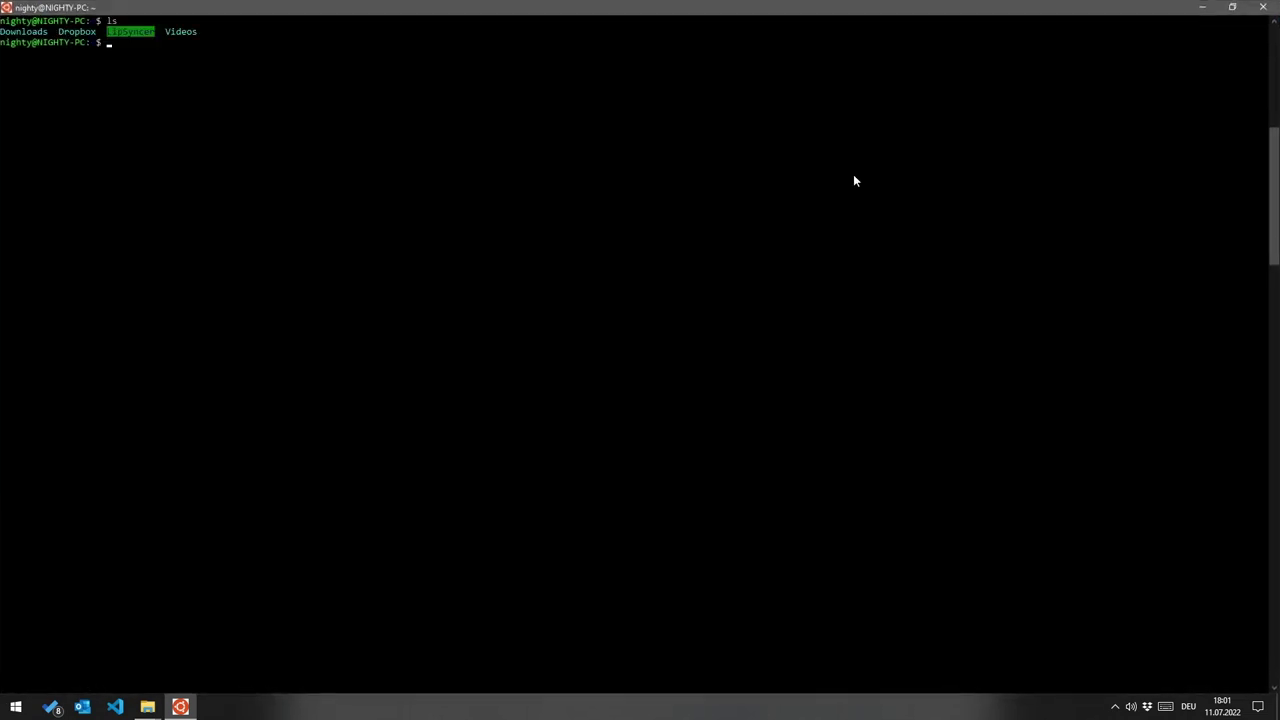
Step: Change the terminal's working directory to Videos/MW, listing the contents of Videos and MW along the way
type("cd Videos")
key("Return")
type("ls")
key("Return")
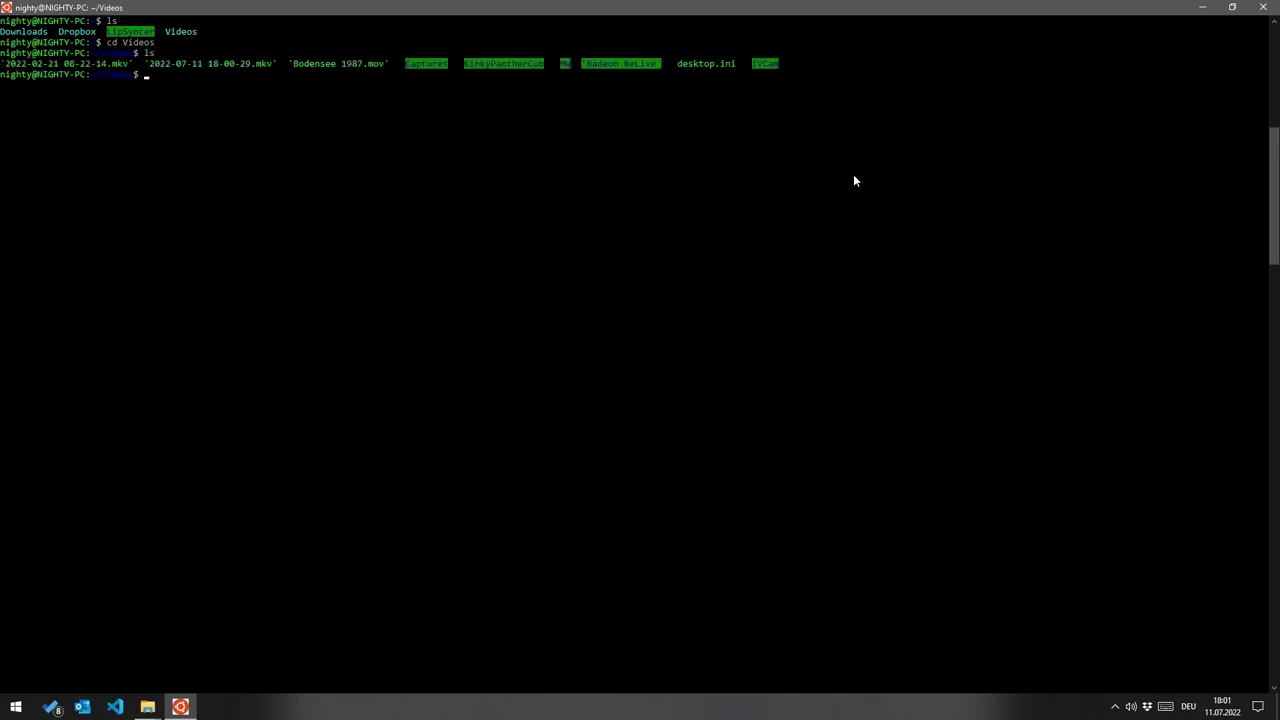
type("cd MW")
key("Return")
type("ls")
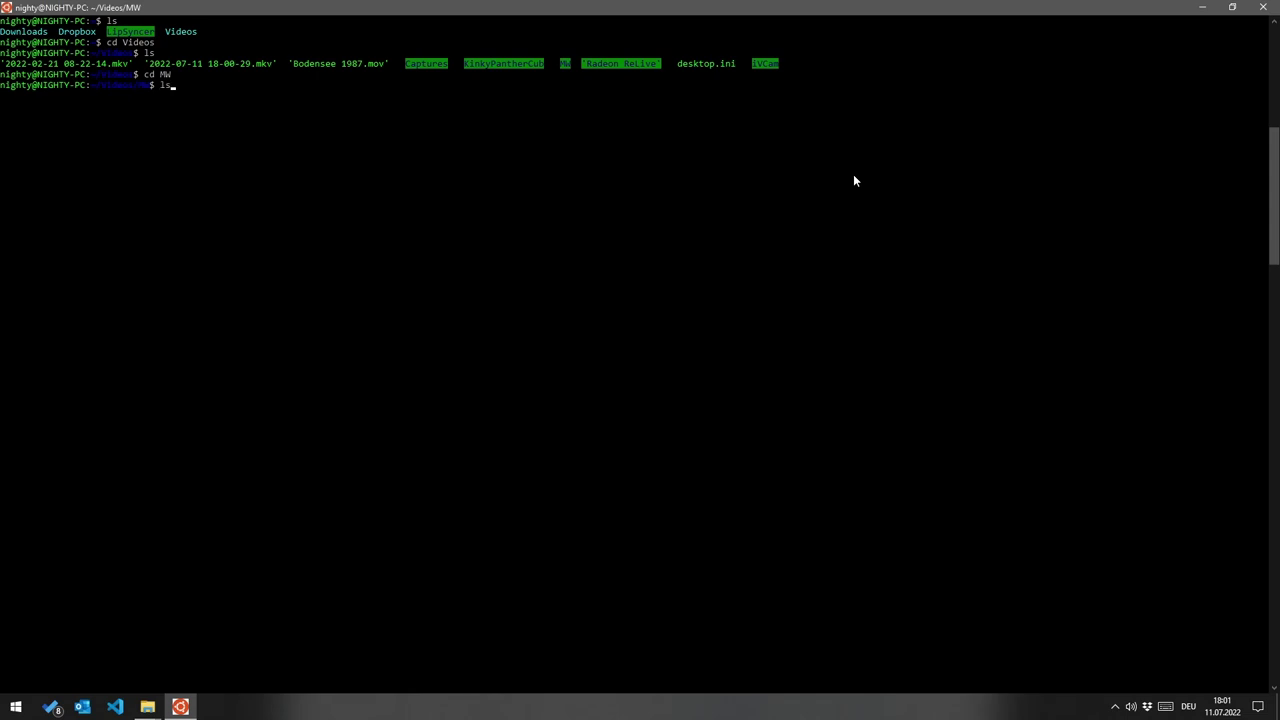
key("Return")
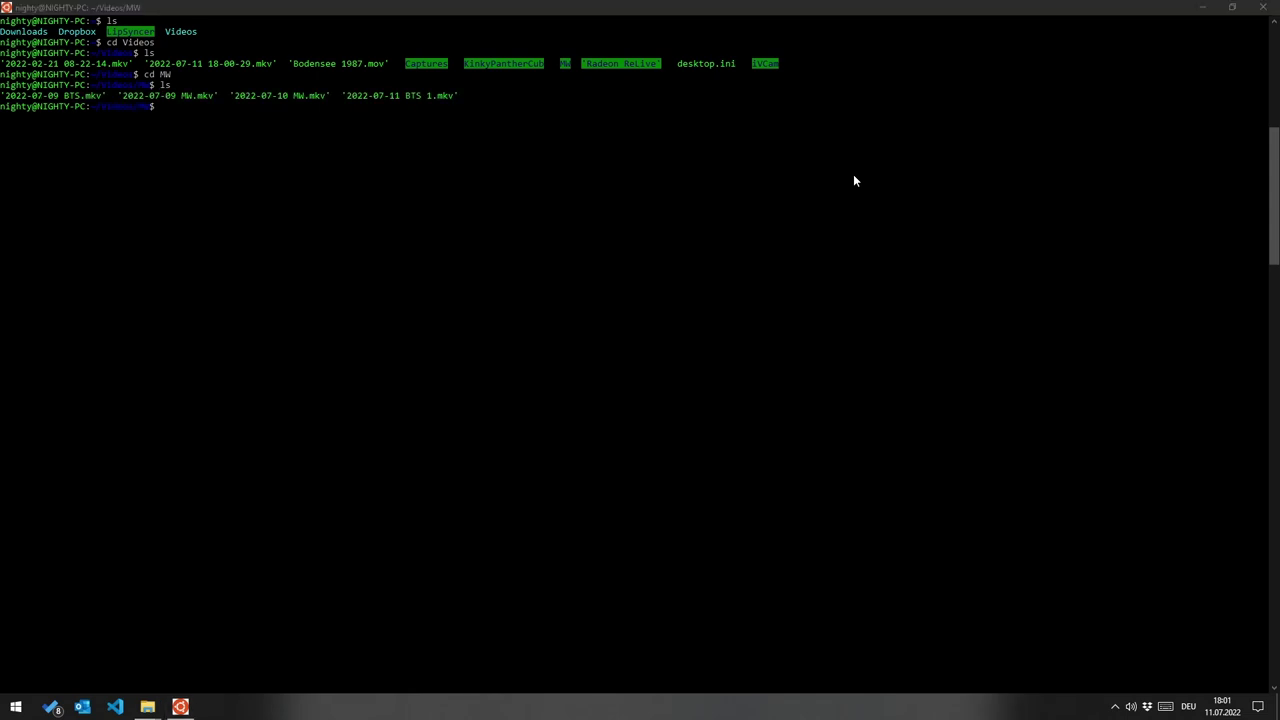
Step: Check the MW folder's recordings in the File Explorer window and return to the terminal
key("alt+Tab")
key("Tab")
key("Tab")
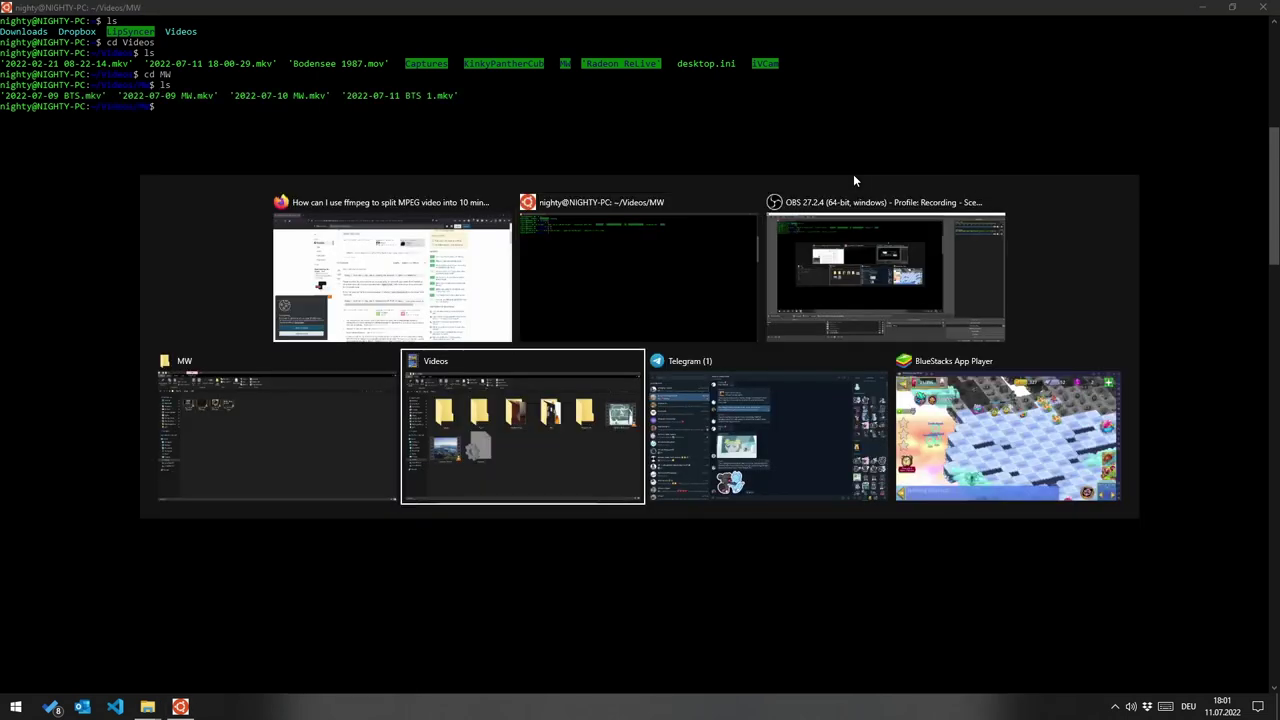
key("alt+shift+Tab")
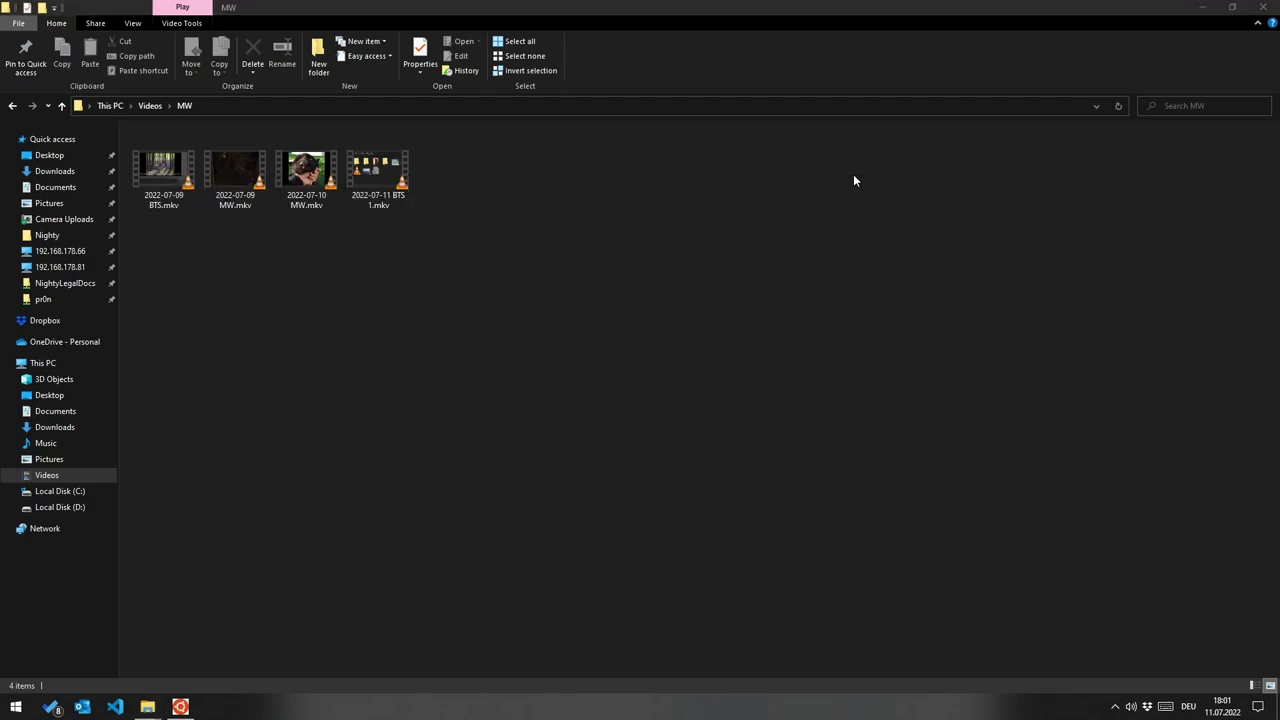
key("alt+Tab")
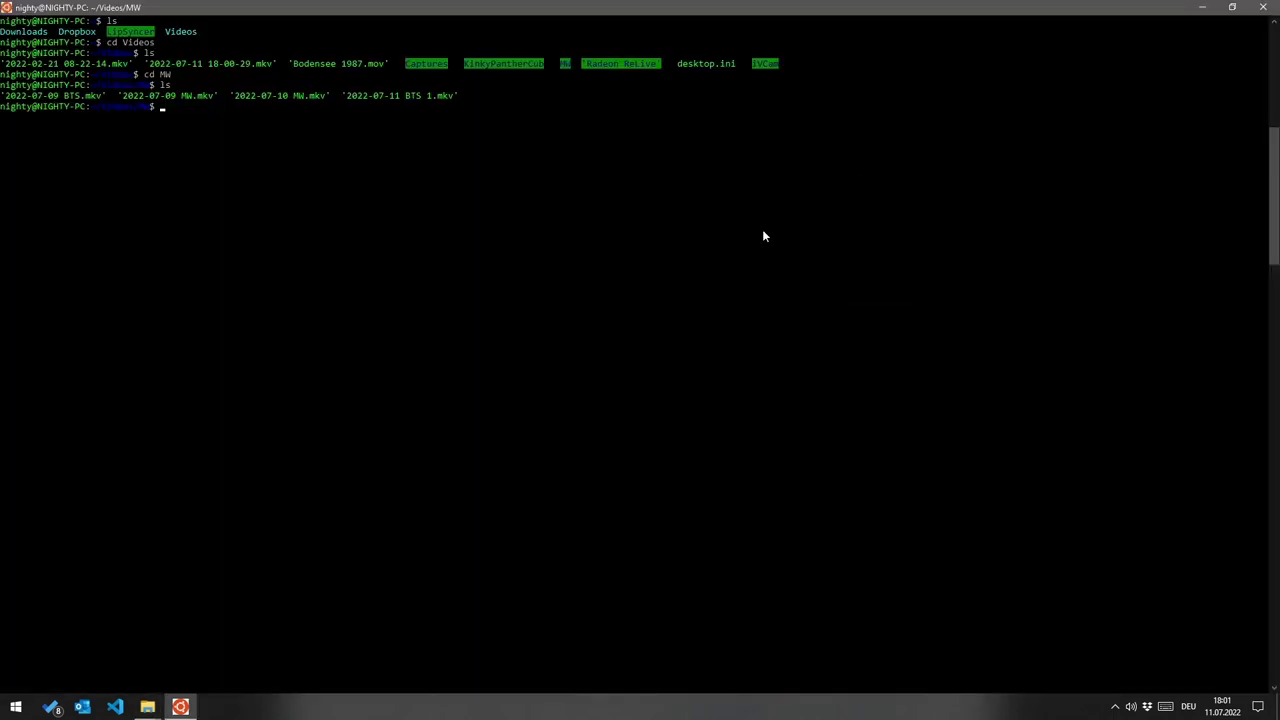
Step: Begin an ffmpeg command for 2022-07-09 MW.mkv with -c copy -map 0 -segment_time 00:30:00 -f segment
type("ffmpeg -i 2022-07-0")
key("Tab")
type("MW")
key("Tab")
type("-c c")
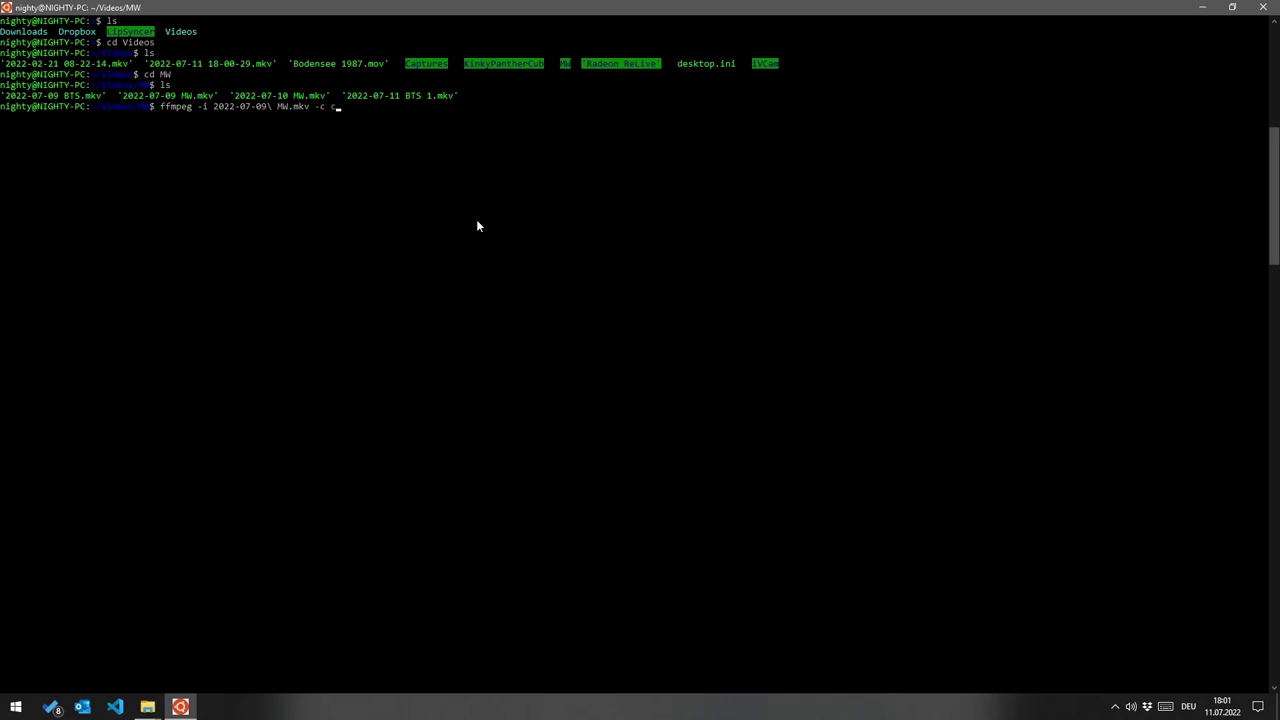
type("opy -map 0 -segment_time 00:30::0")
key("BackSpace")
key("BackSpace")
type("00 -f segment")
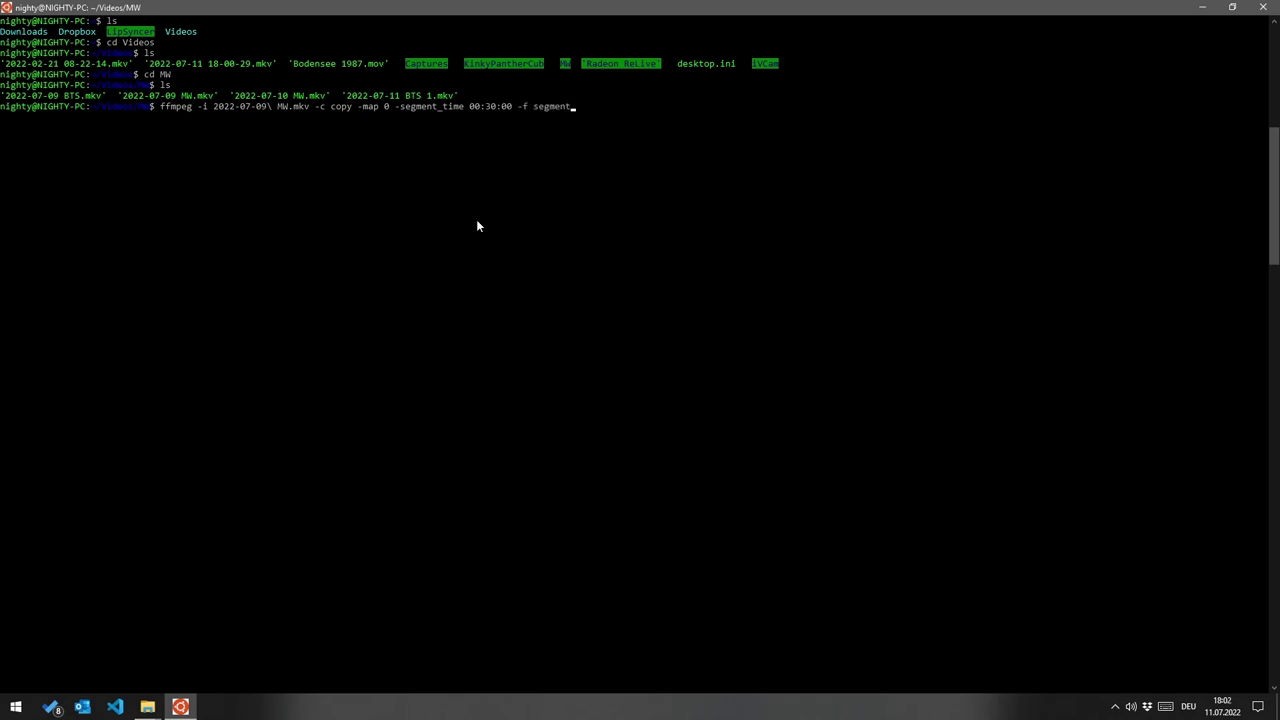
Step: Add -reset_timestamps 1 and the output name 2022-07-09\ MW.%03d.mkv to the ffmpeg command, and run it
type(" -reset_timestamps 1 20")
key("Tab")
type("0")
key("Tab")
type("M")
key("Tab")
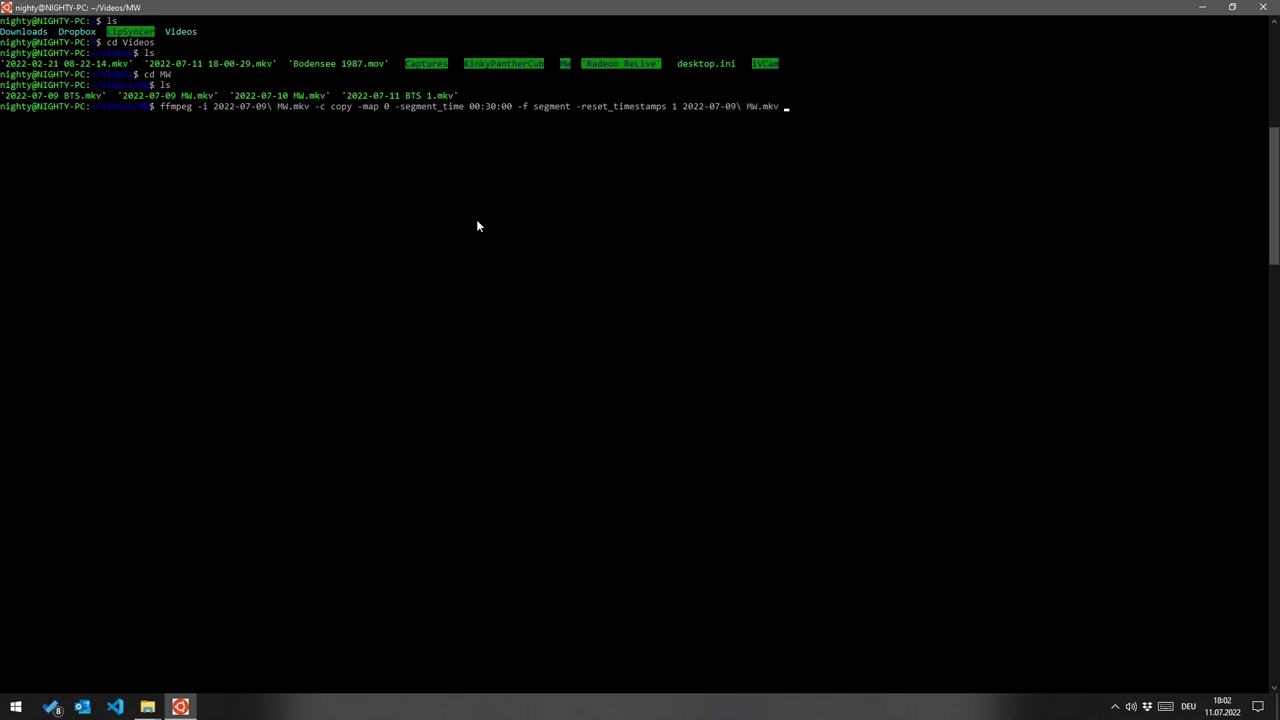
key("Left")
type("_")
type("%03d")
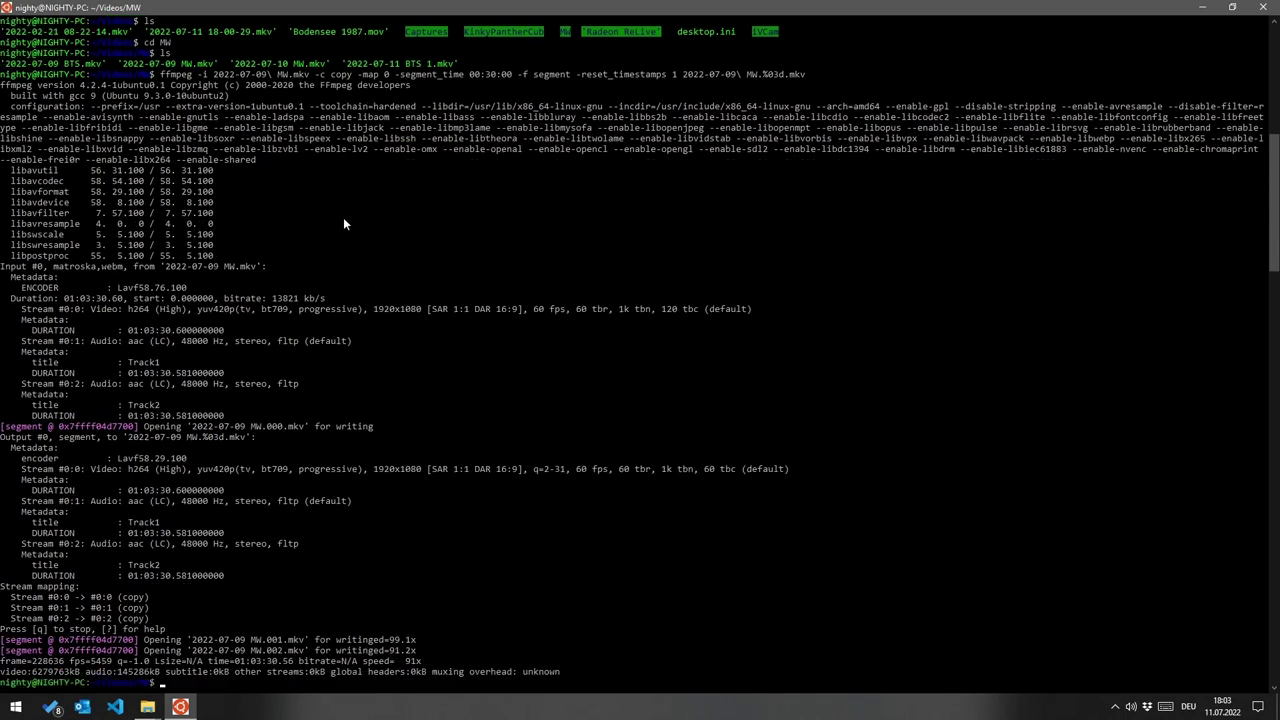
Step: Recall the ffmpeg split command and change its input file to 2022-07-10 MW.mkv
key("Up")
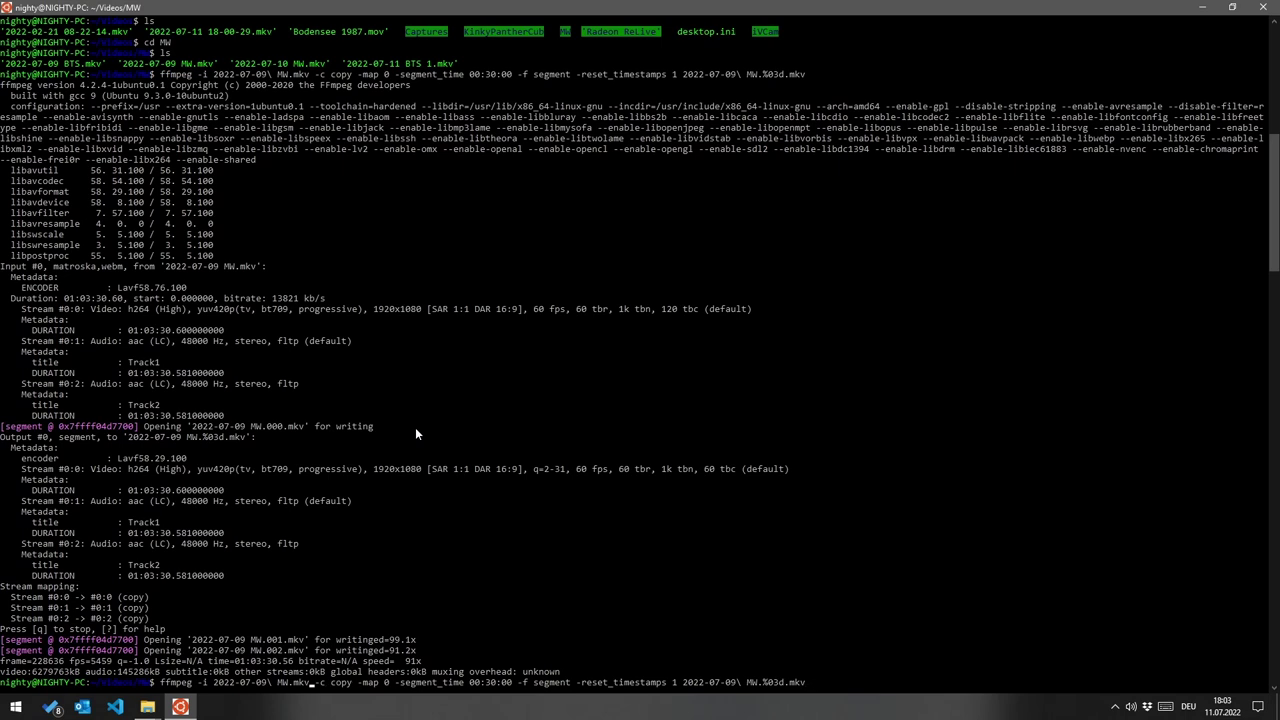
key("BackSpace")
key("BackSpace")
key("BackSpace")
key("BackSpace")
key("BackSpace")
key("BackSpace")
key("BackSpace")
key("BackSpace")
key("BackSpace")
key("BackSpace")
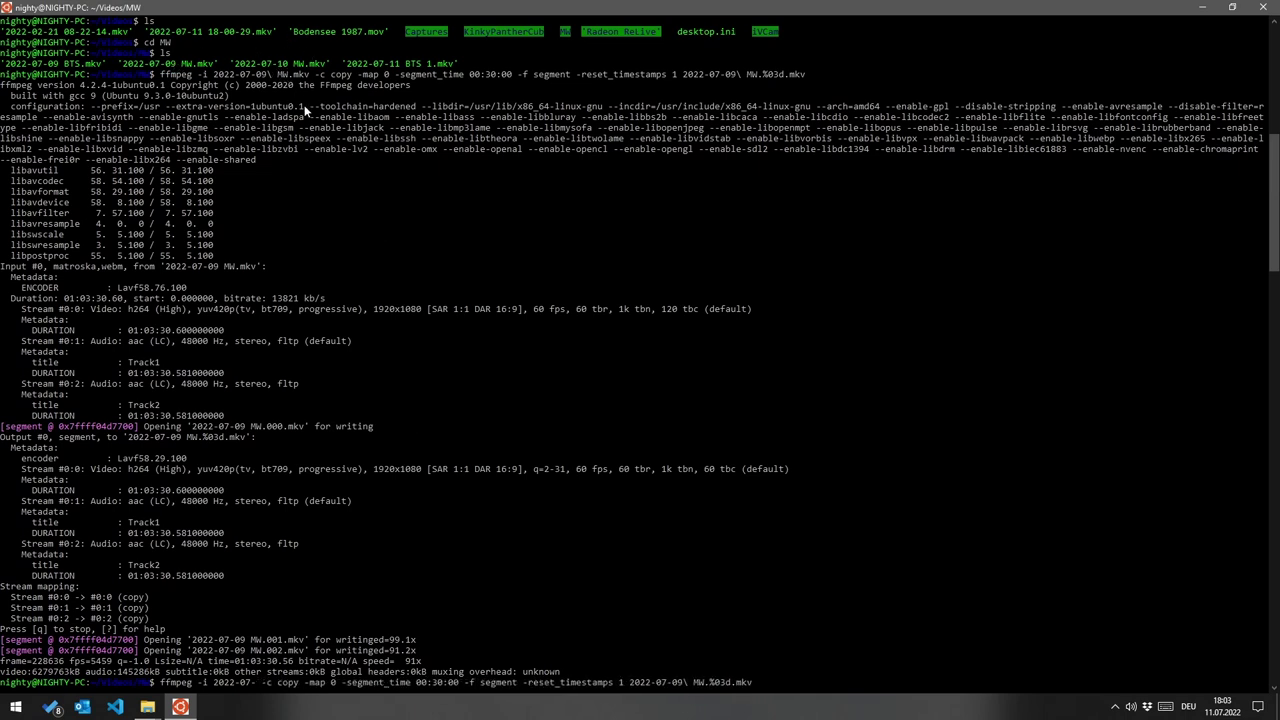
type("10")
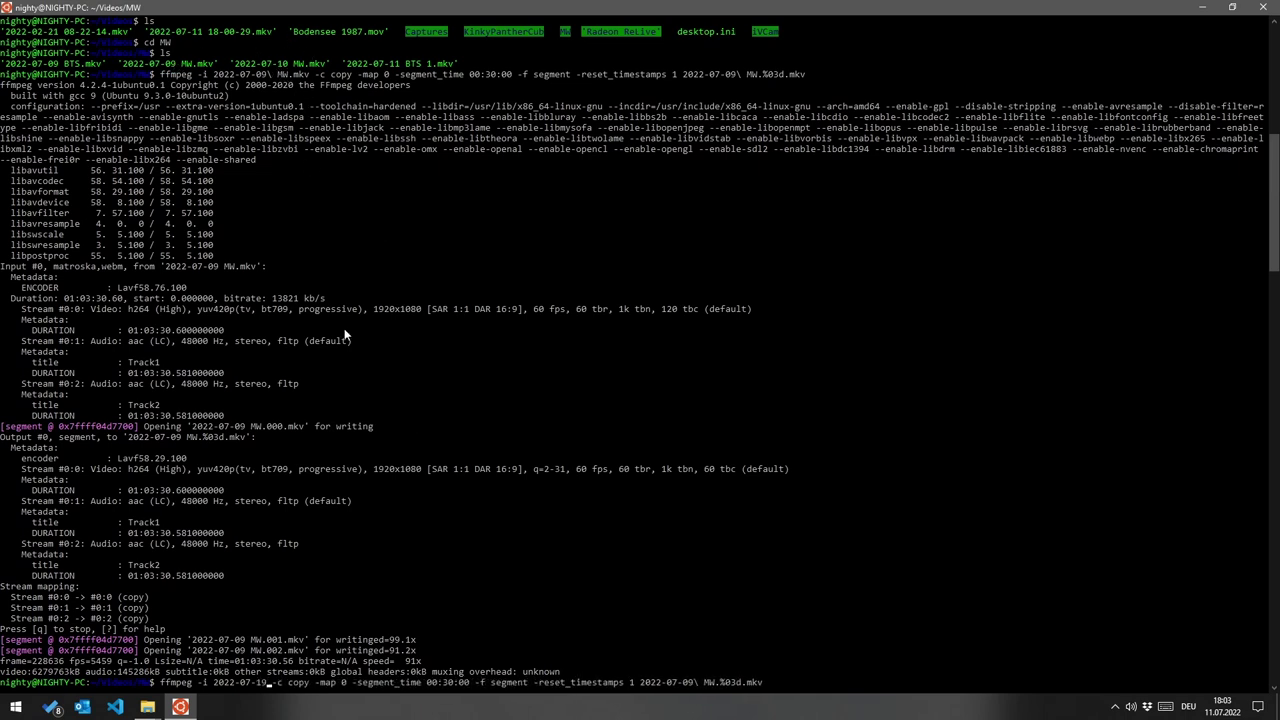
key("BackSpace")
type("0")
key("Tab")
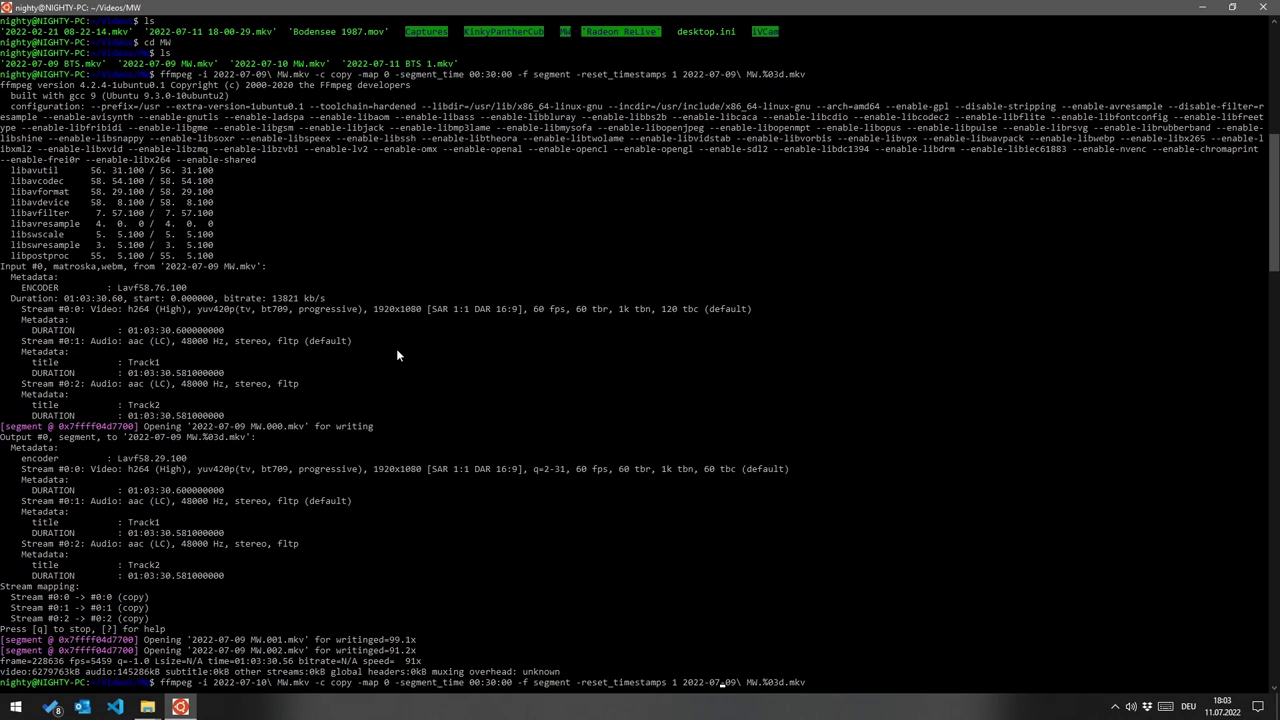
Step: Change the date in the command's output name to 2022-07-10 and run the split
key("Left")
key("Left")
key("Left")
key("Left")
key("Left")
key("Left")
key("Left")
key("Left")
key("Left")
key("Left")
key("Left")
key("Left")
key("Left")
key("BackSpace")
key("BackSpace")
type("10")
key("Return")
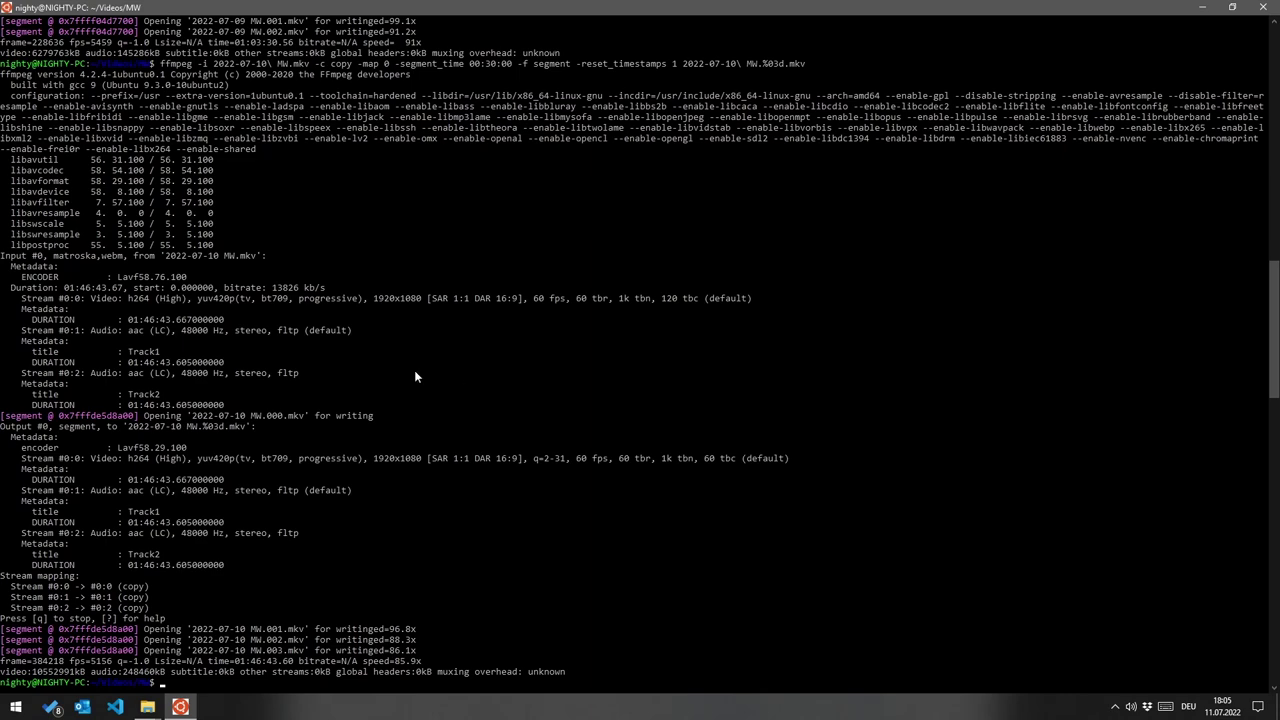
Step: Close the terminal, launch DaVinci Resolve, and open the Morrowind project
left_click(1260, 9)
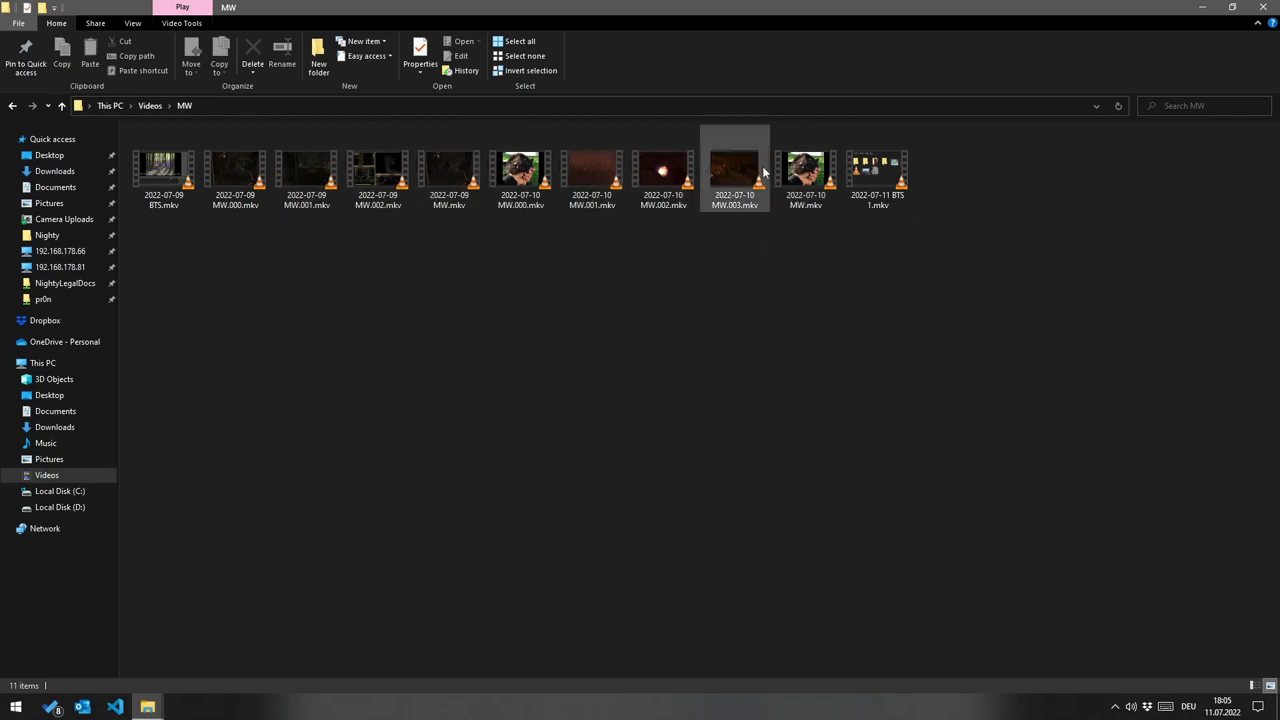
left_click(15, 707)
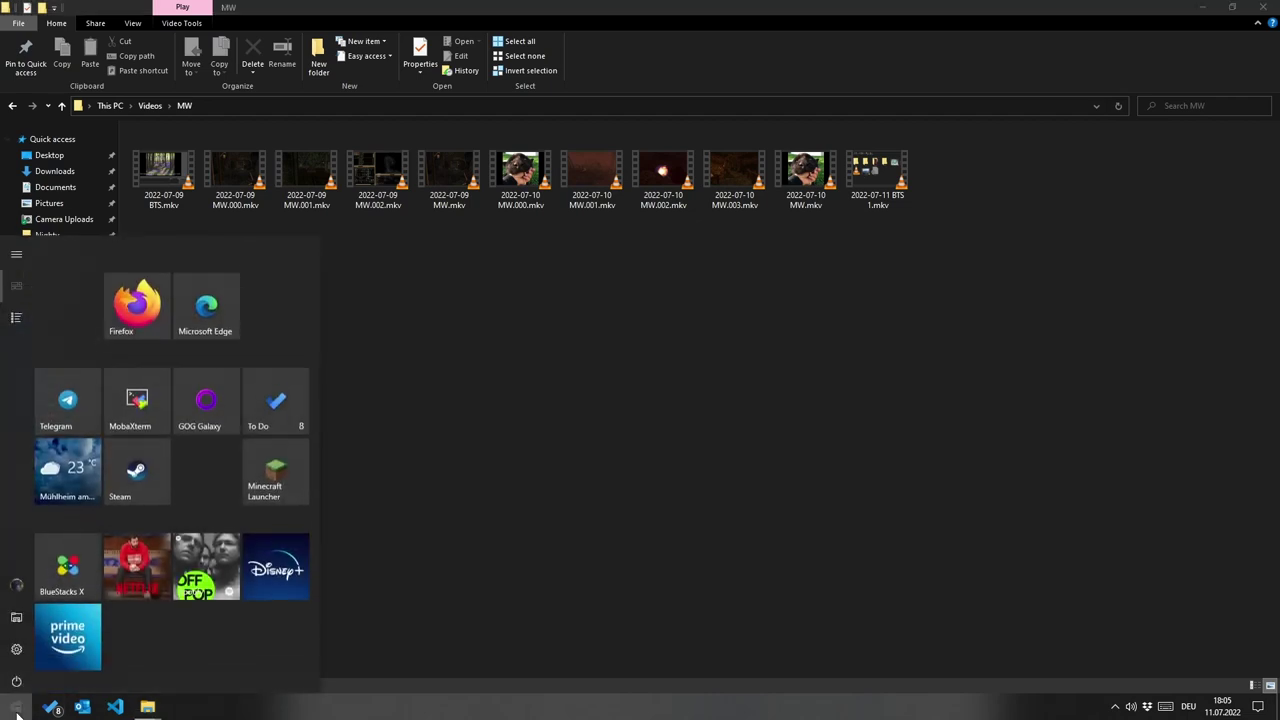
type("reso")
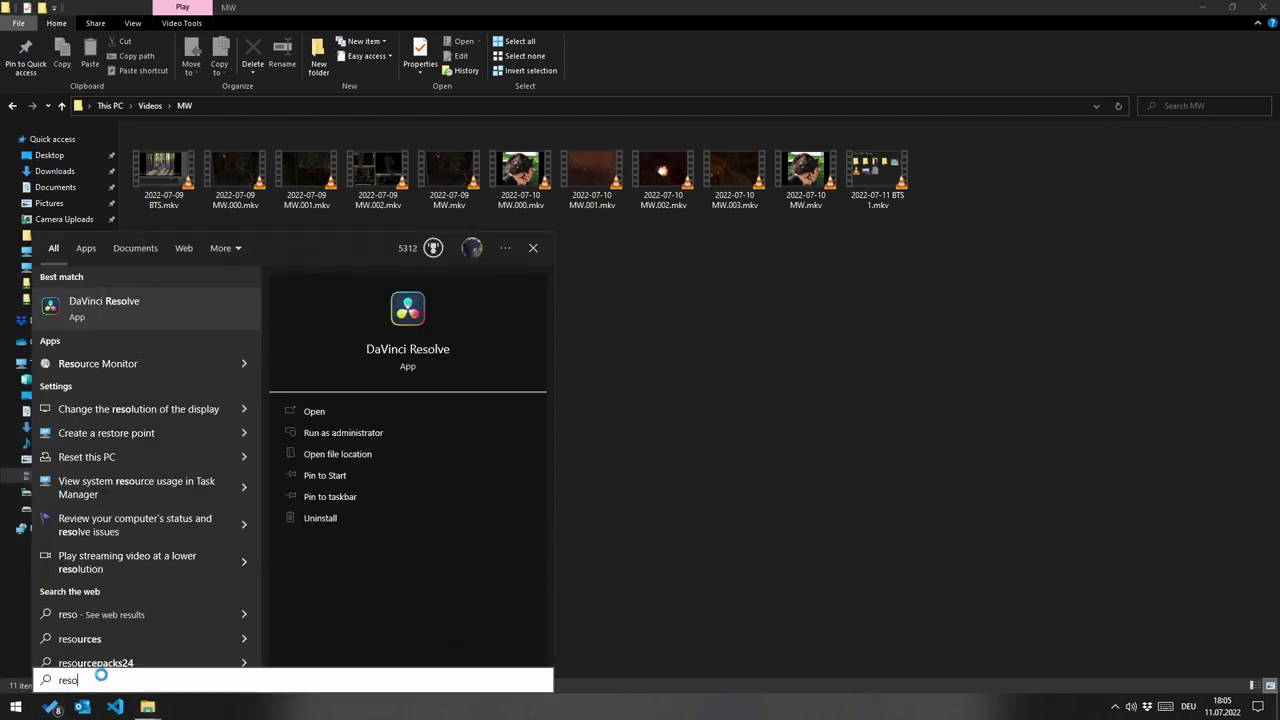
key("Return")
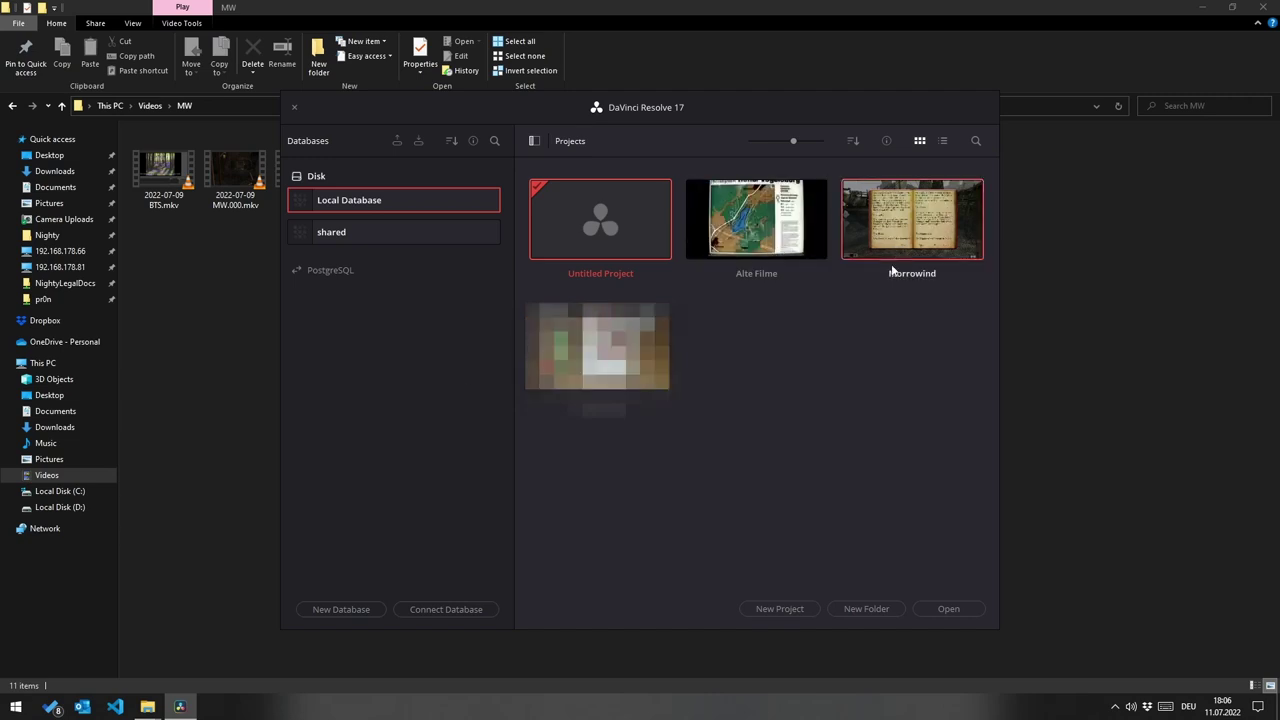
double_click(911, 240)
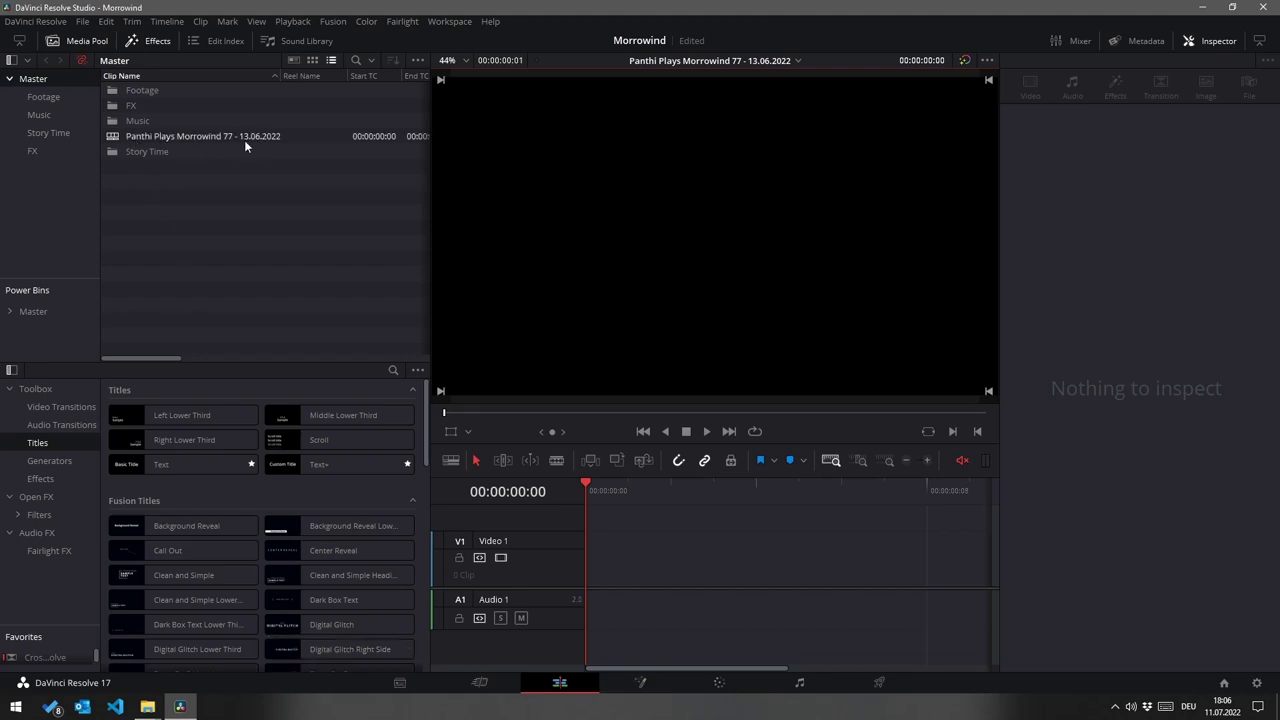
Step: Rename the timeline in the Master bin to Panthi Plays Morrowind 77 - 11.07.2022
left_click(180, 137)
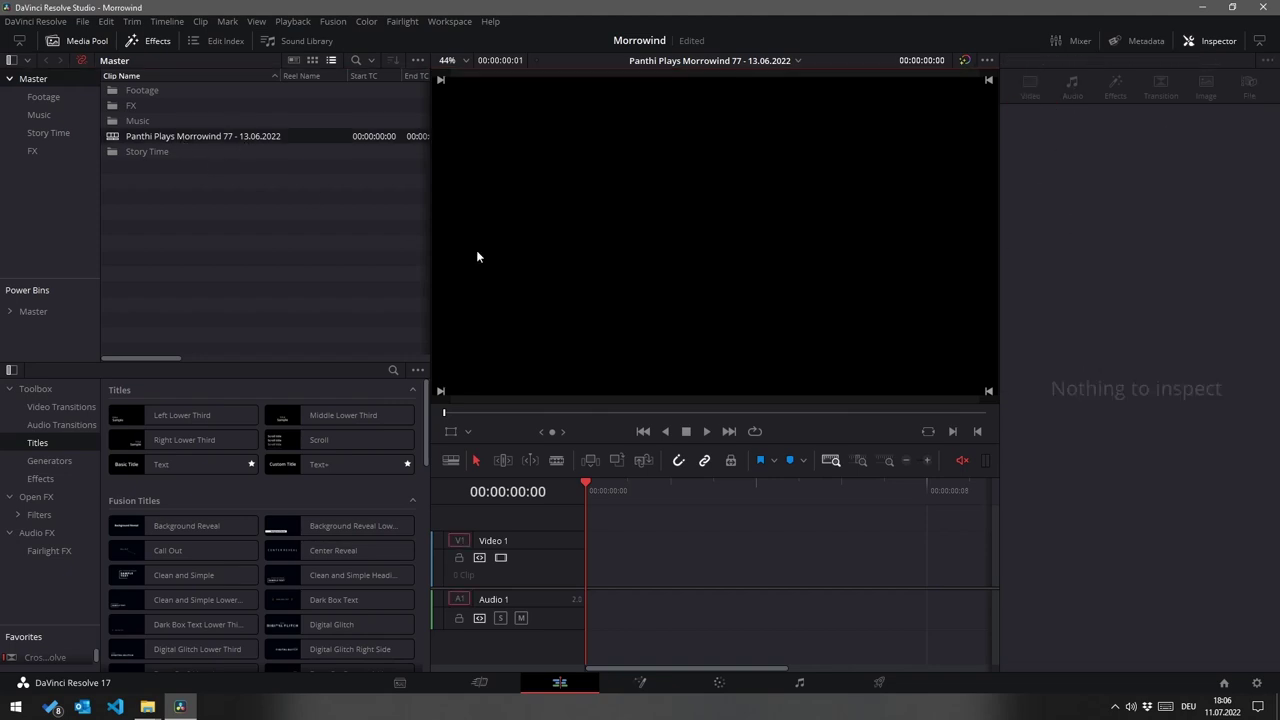
key("space")
key("Home")
double_click(255, 133)
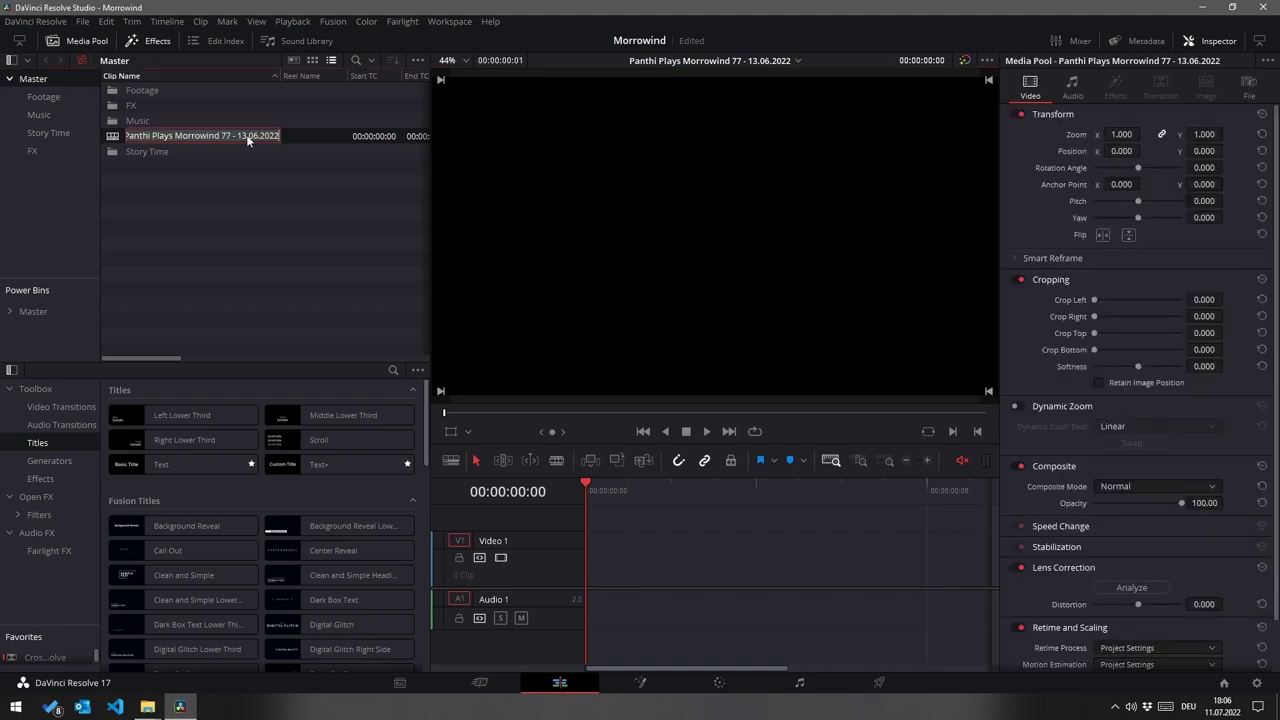
left_click(240, 135)
key("Delete")
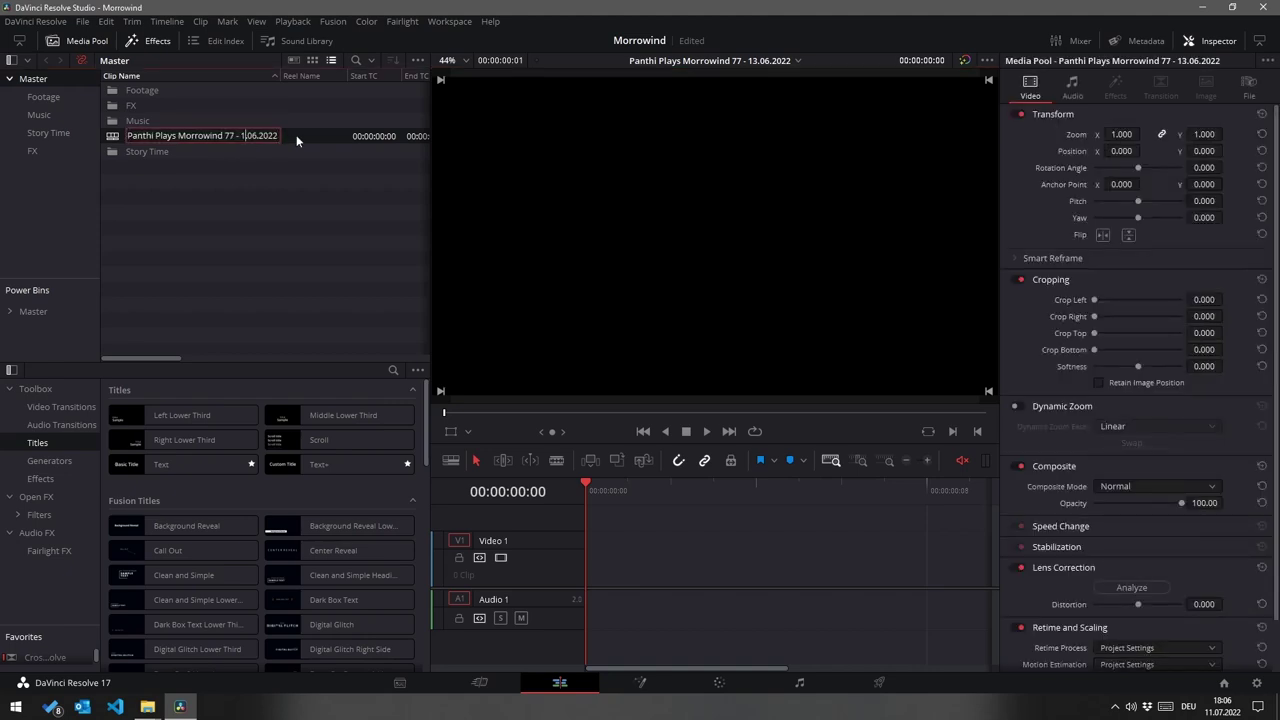
type("1")
key("Right")
key("Right")
key("Delete")
type("7")
left_click(277, 196)
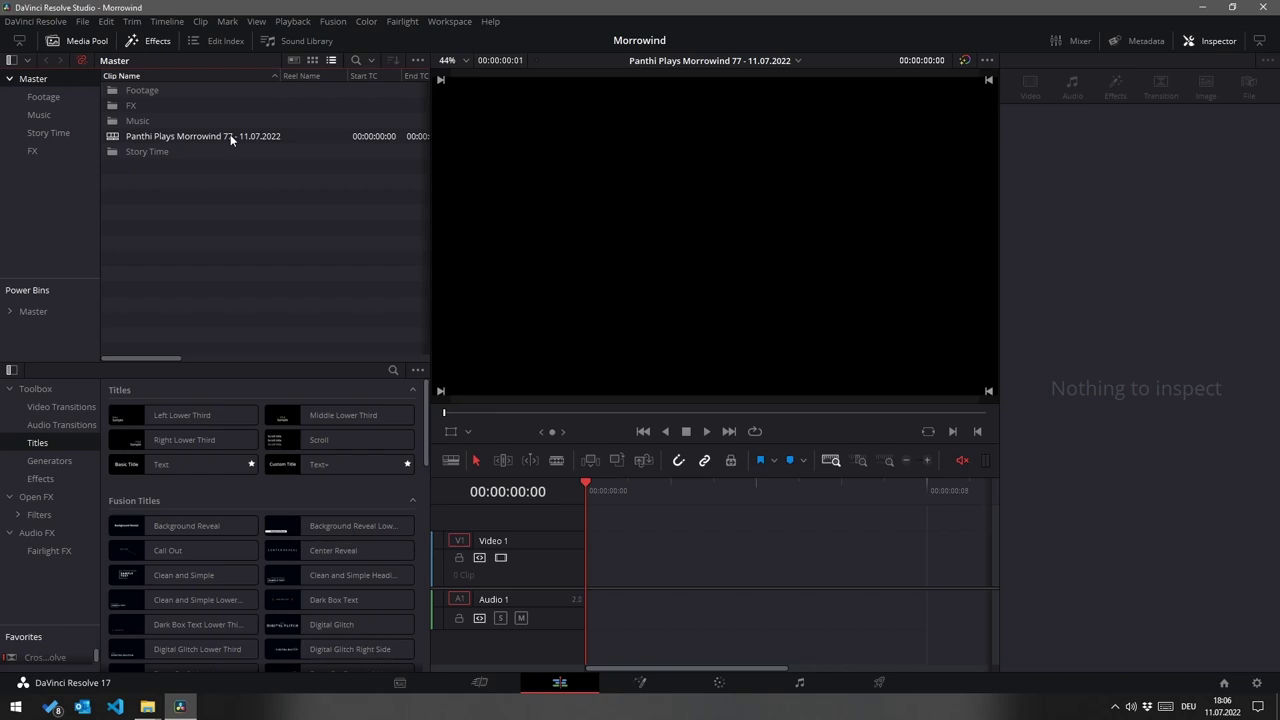
Step: Open the Footage bin of the media pool
double_click(140, 92)
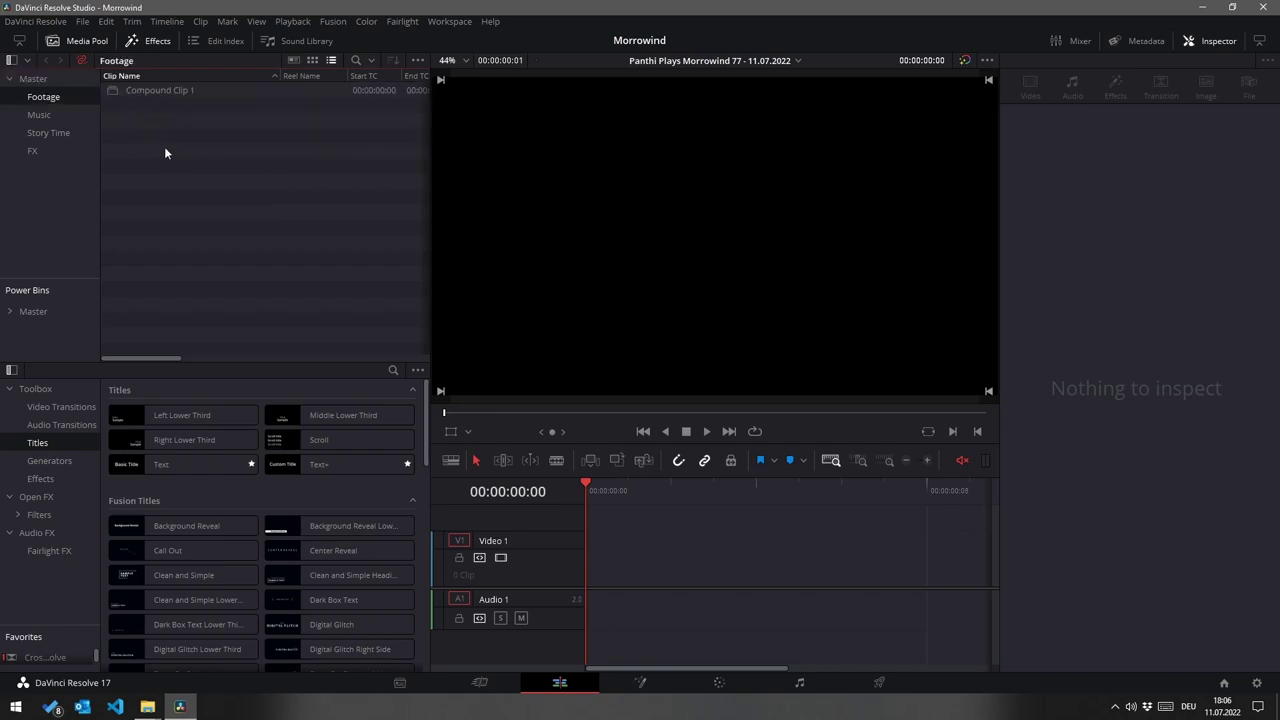
left_click(161, 88)
left_click(175, 146)
left_click(42, 79)
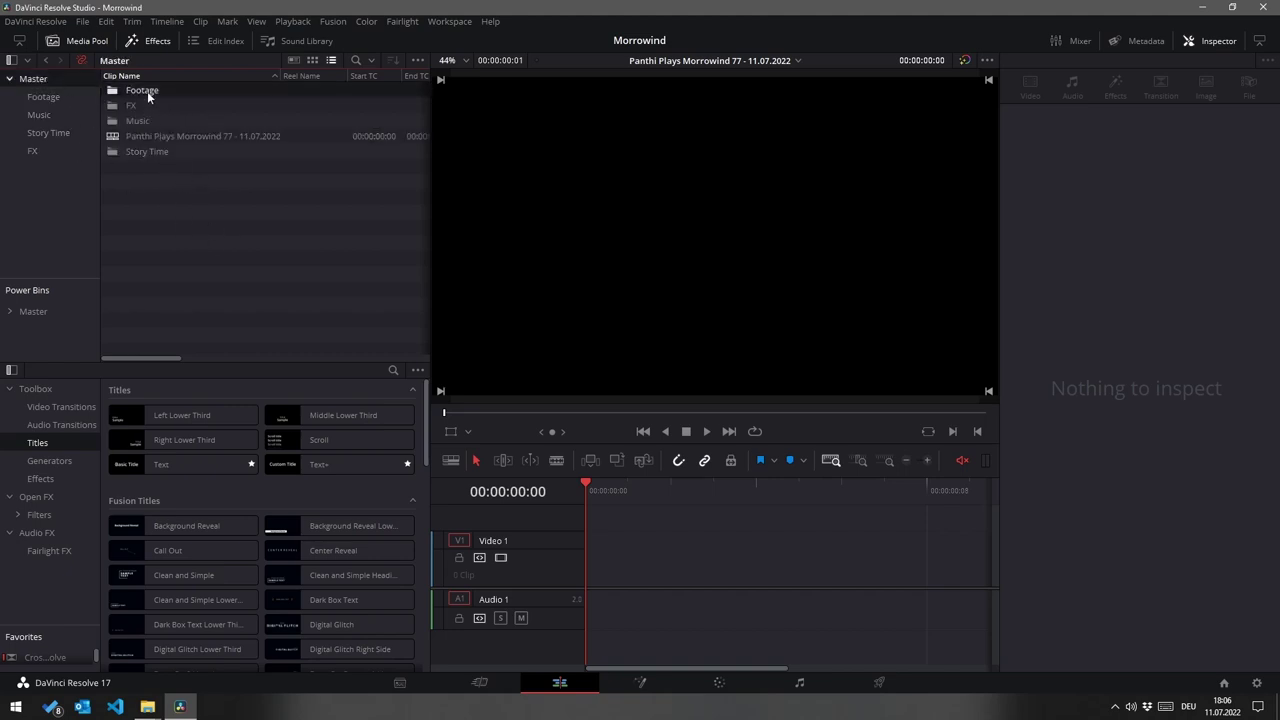
double_click(146, 90)
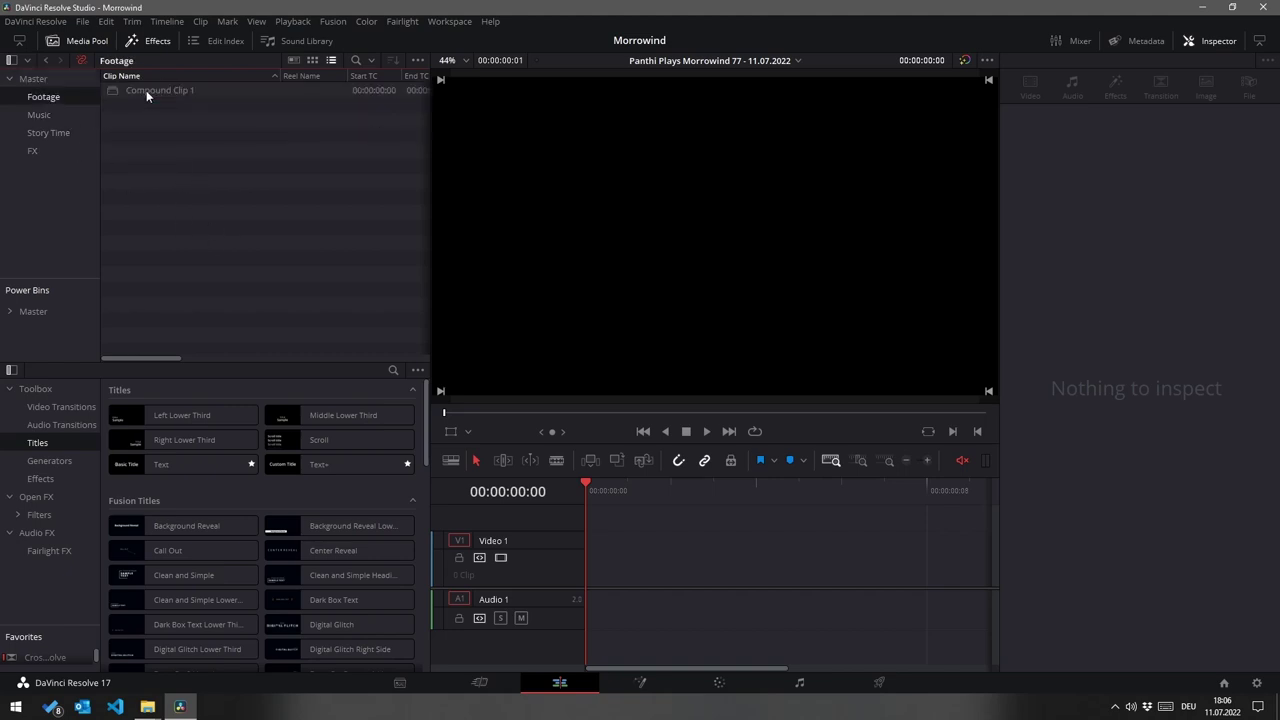
Step: Import segments 000 to 002 of 2022-07-09 MW and 001 to 003 of 2022-07-10 MW from the MW folder into the Footage bin
left_click(147, 706)
left_click(110, 662)
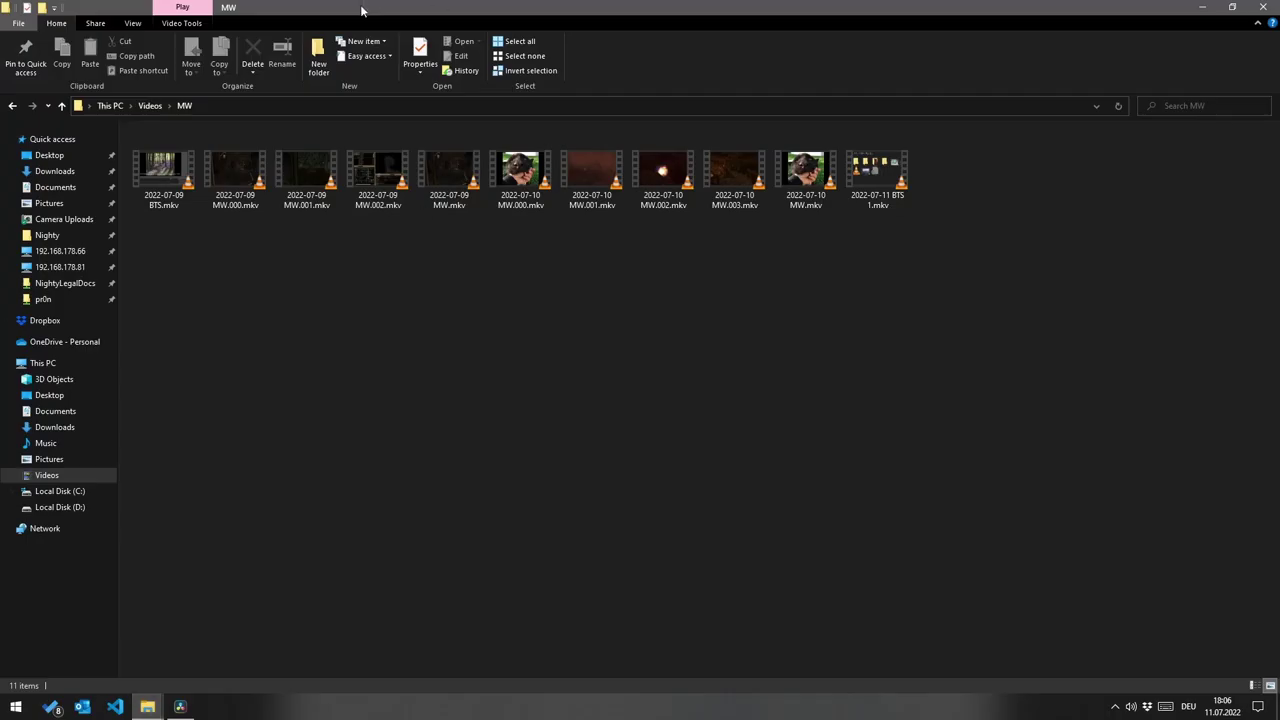
left_click_drag(364, 12, 775, 108)
left_click(693, 252)
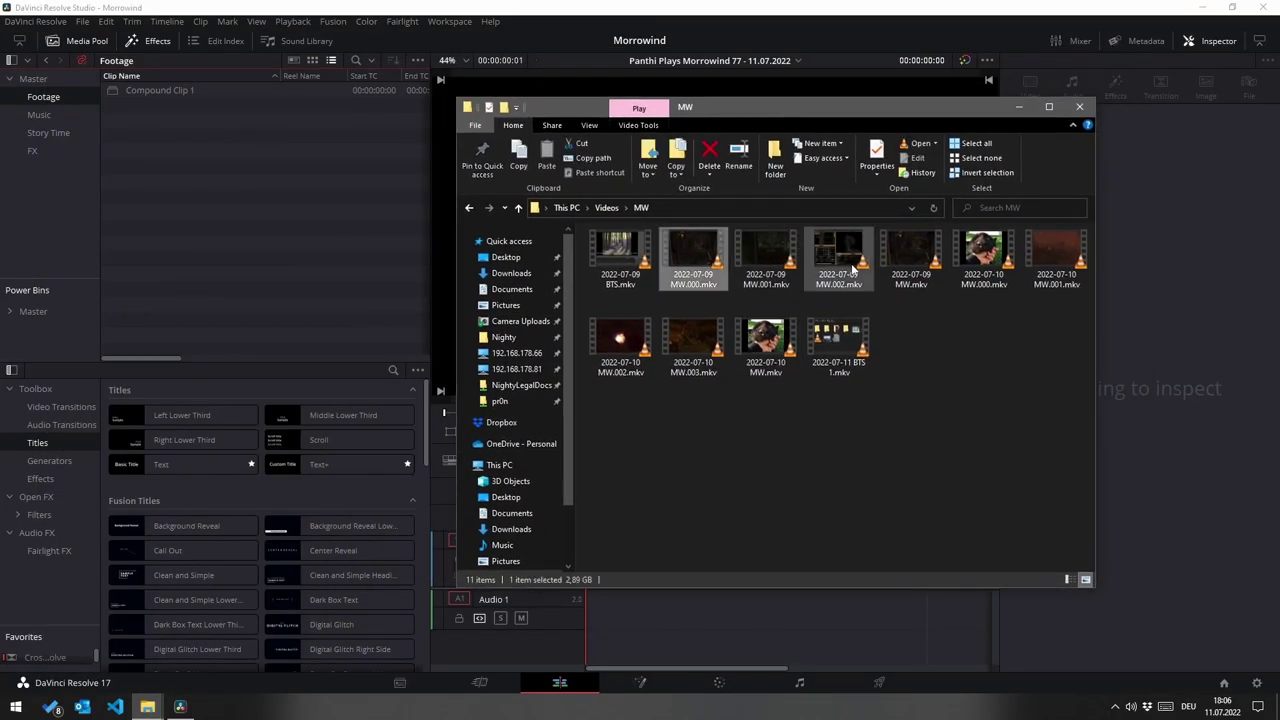
left_click(838, 252, "shift")
left_click(1057, 252, "ctrl")
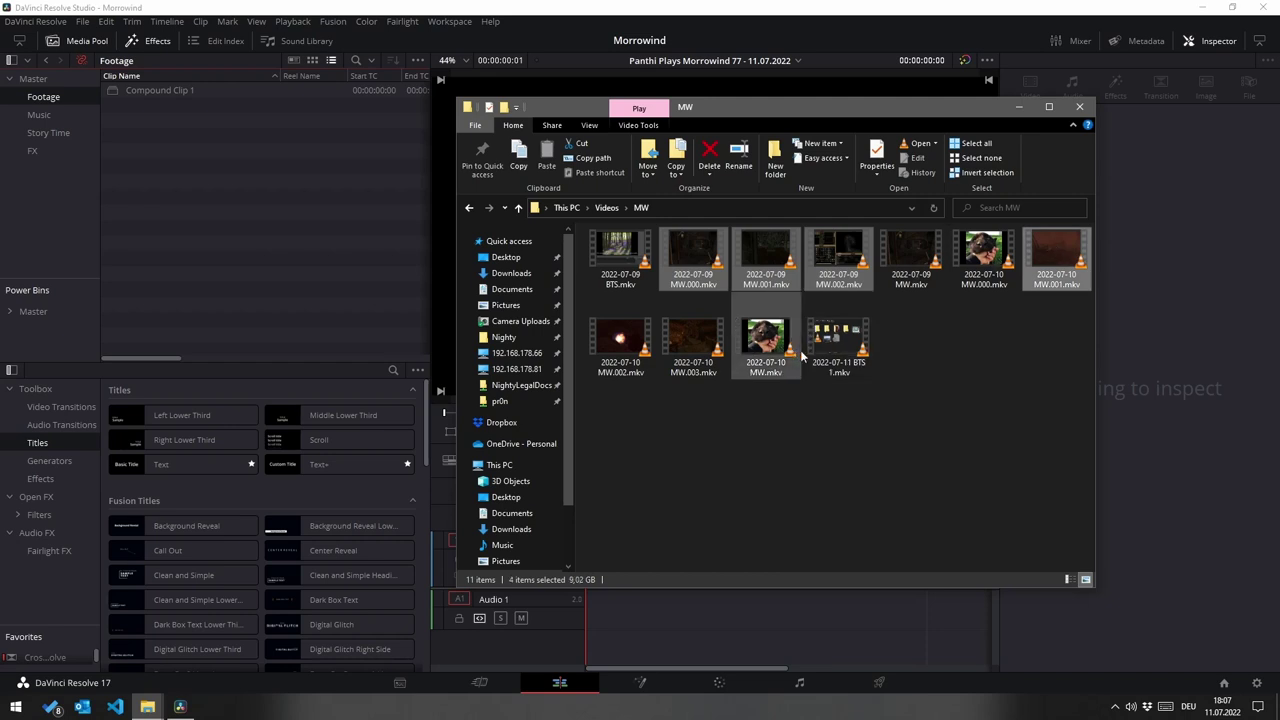
left_click(667, 350, "ctrl+shift")
left_click_drag(703, 265, 228, 225)
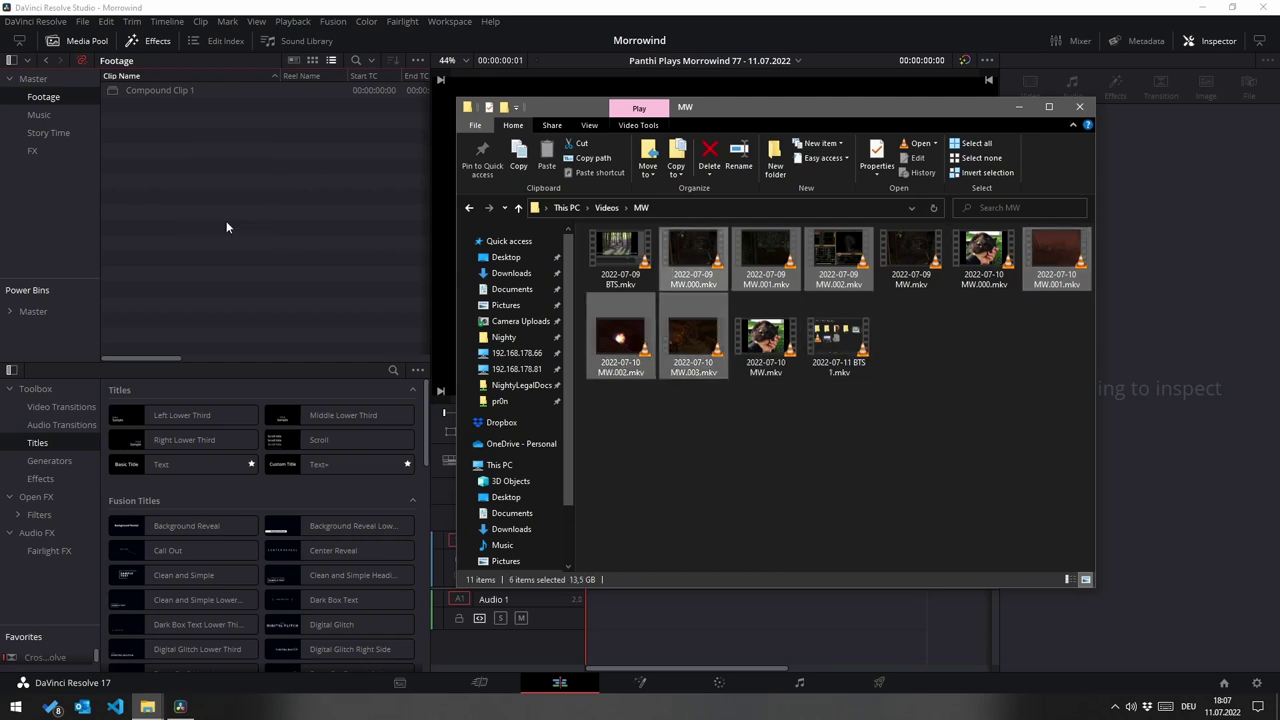
left_click(226, 228)
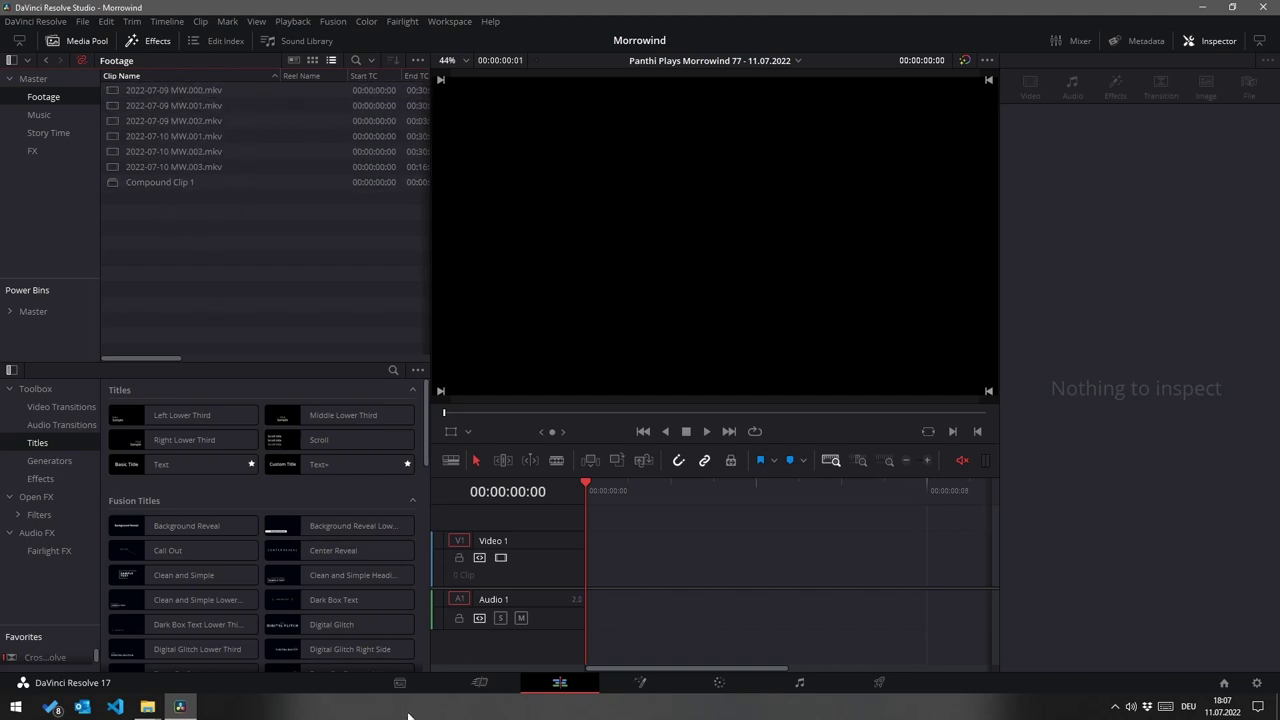
Step: Preview 2022-07-09 MW.000.mkv on the Media page and generate proxy media for it
left_click(400, 682)
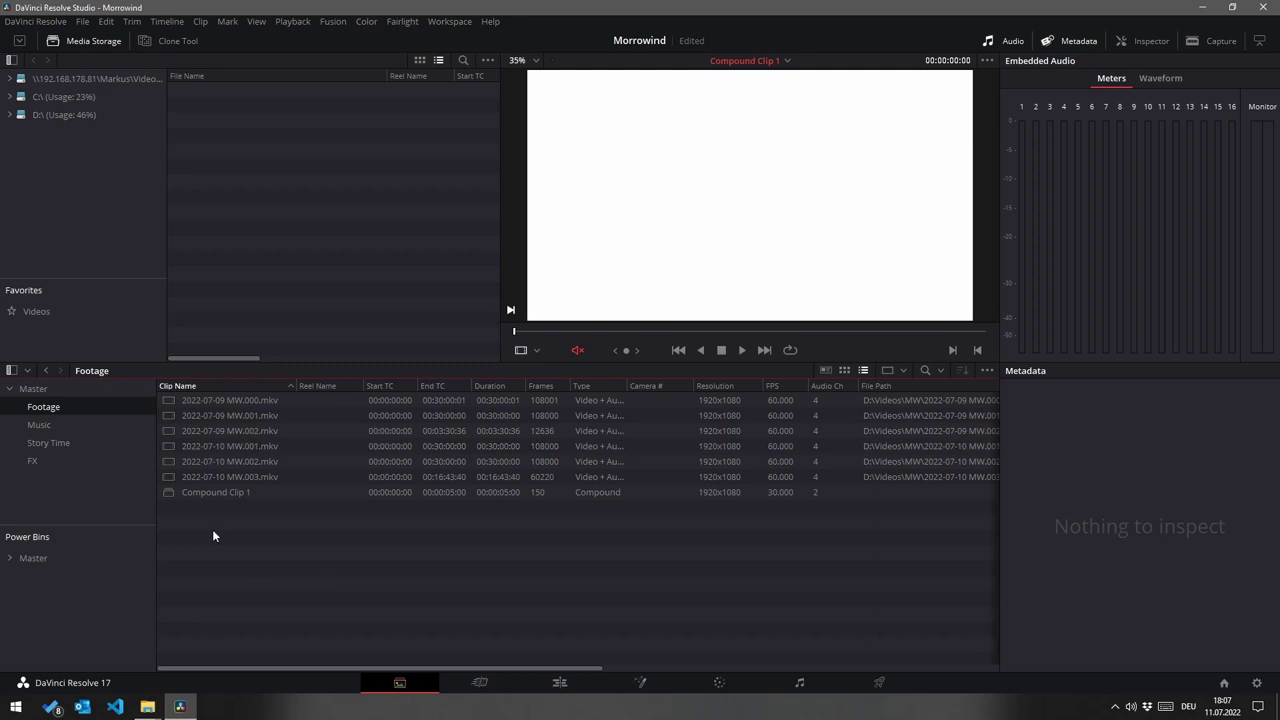
left_click(266, 402)
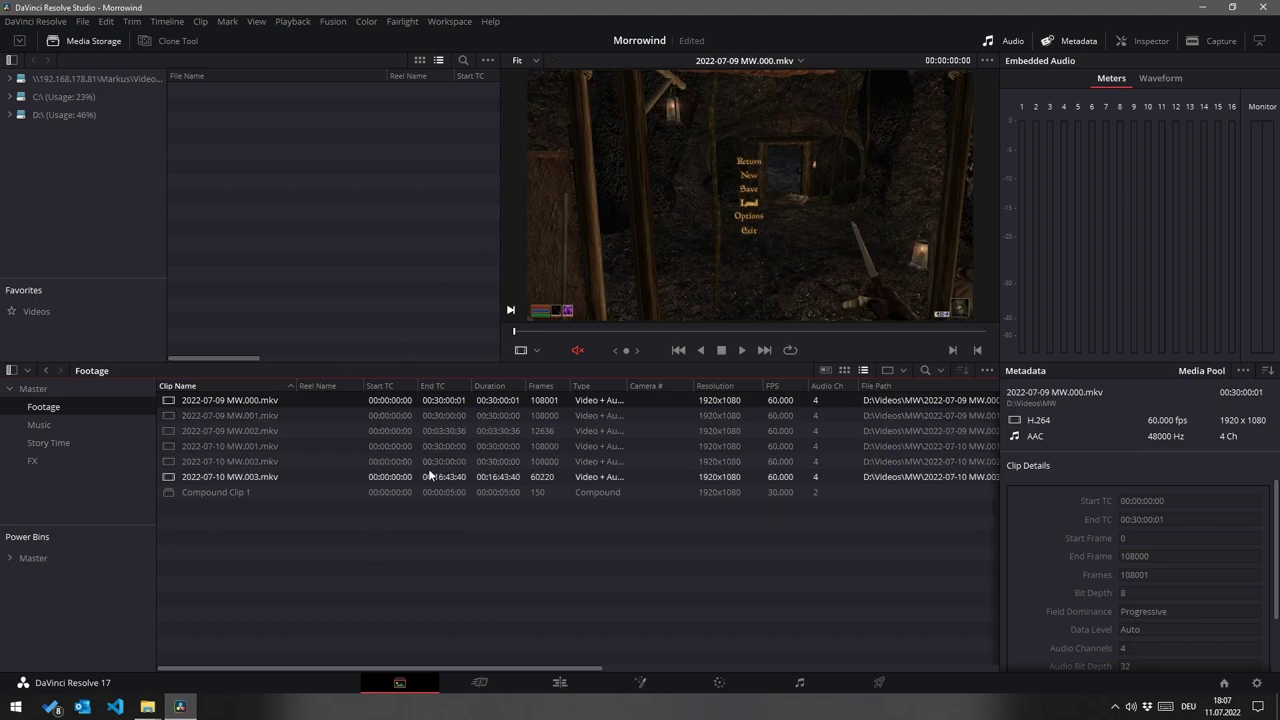
key("Right")
key("space")
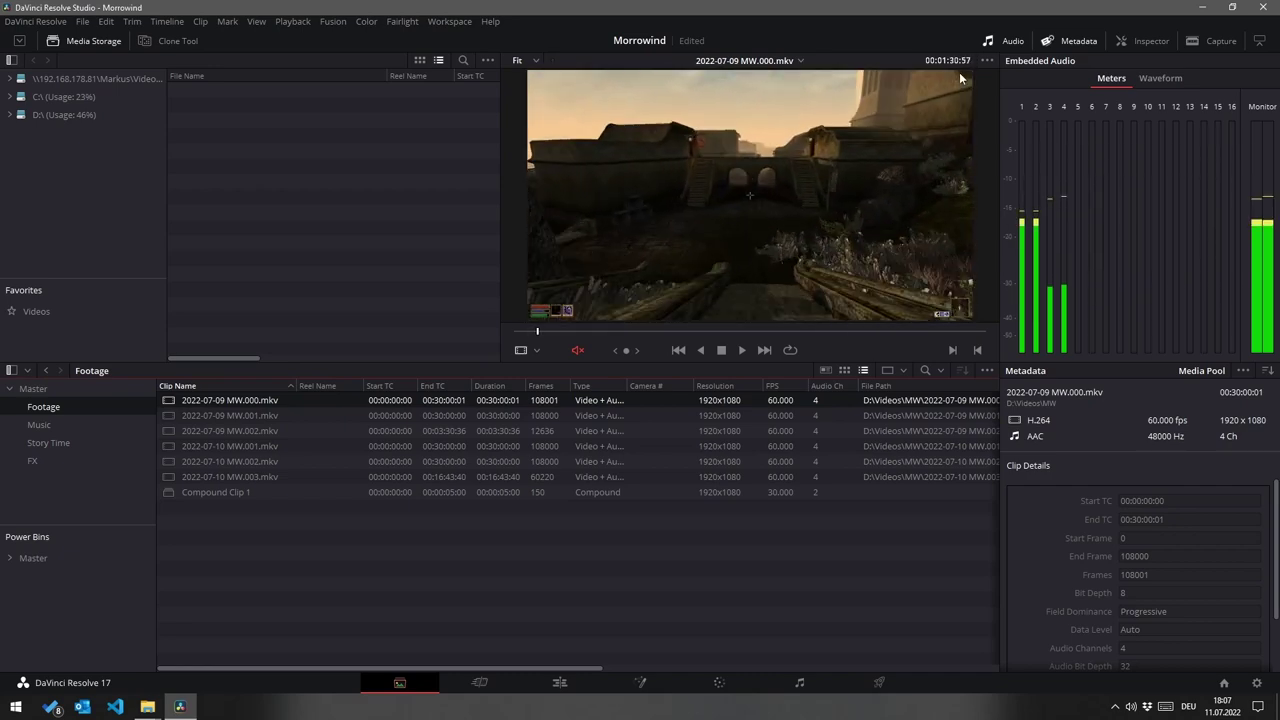
key("space")
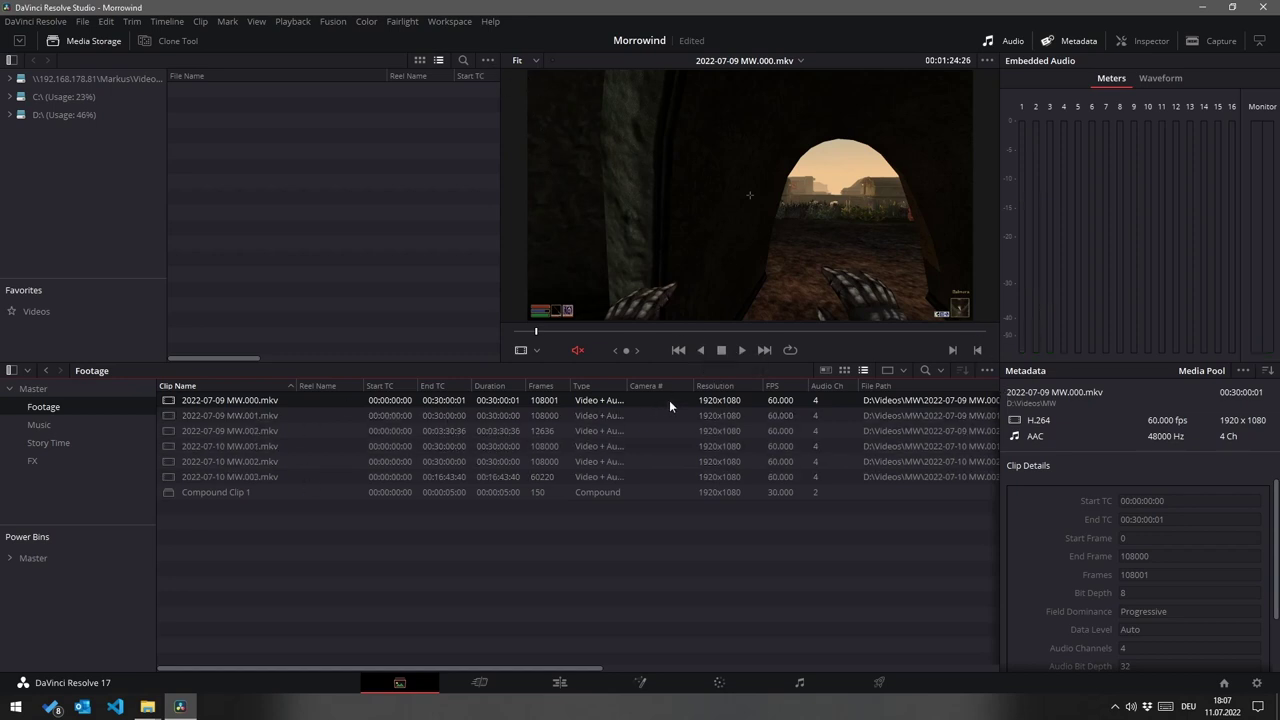
right_click(352, 398)
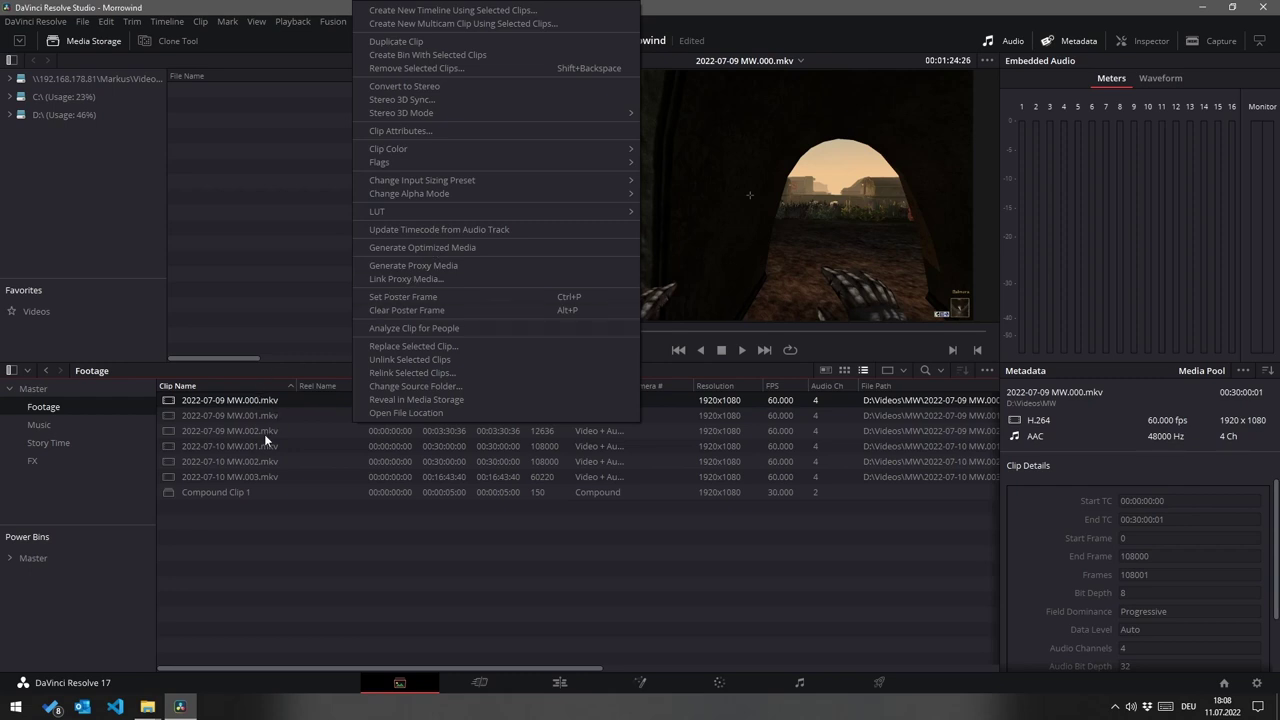
left_click(444, 264)
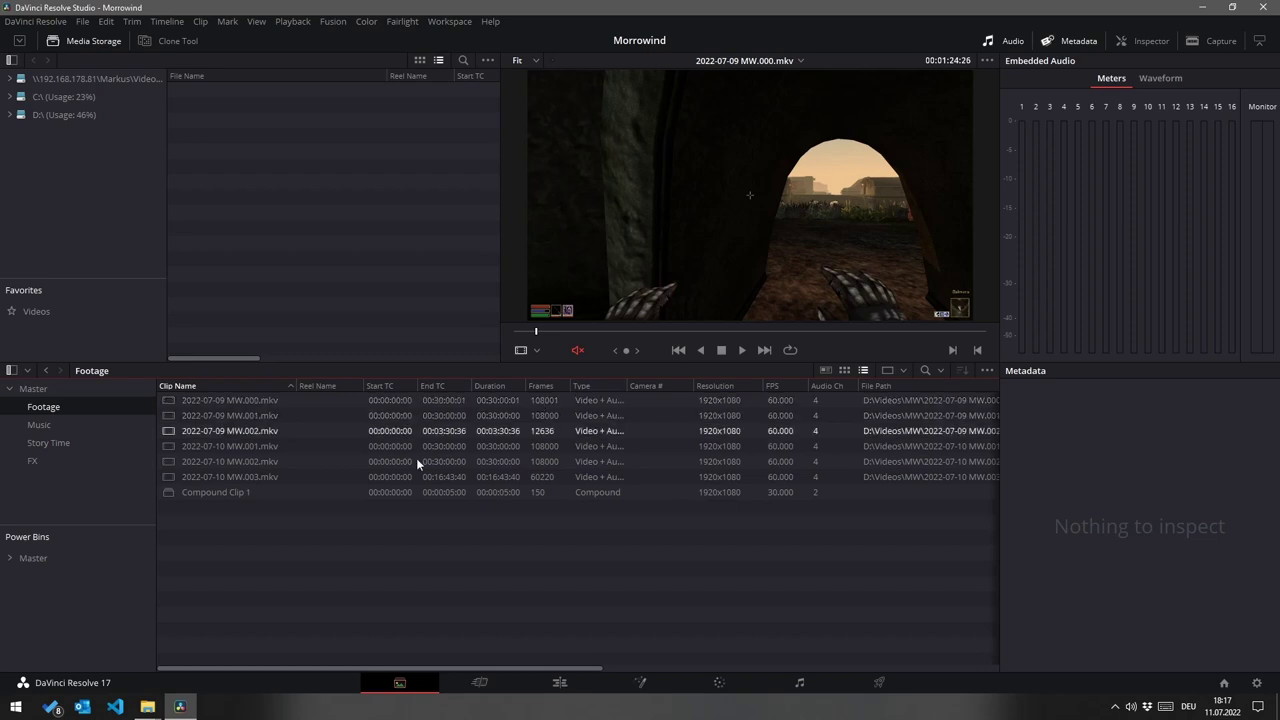
Step: Look for the proxy files in D:\Videoschnitt\ProxyMedia\Videos in File Explorer, and return to the top level of drive D
left_click(148, 707)
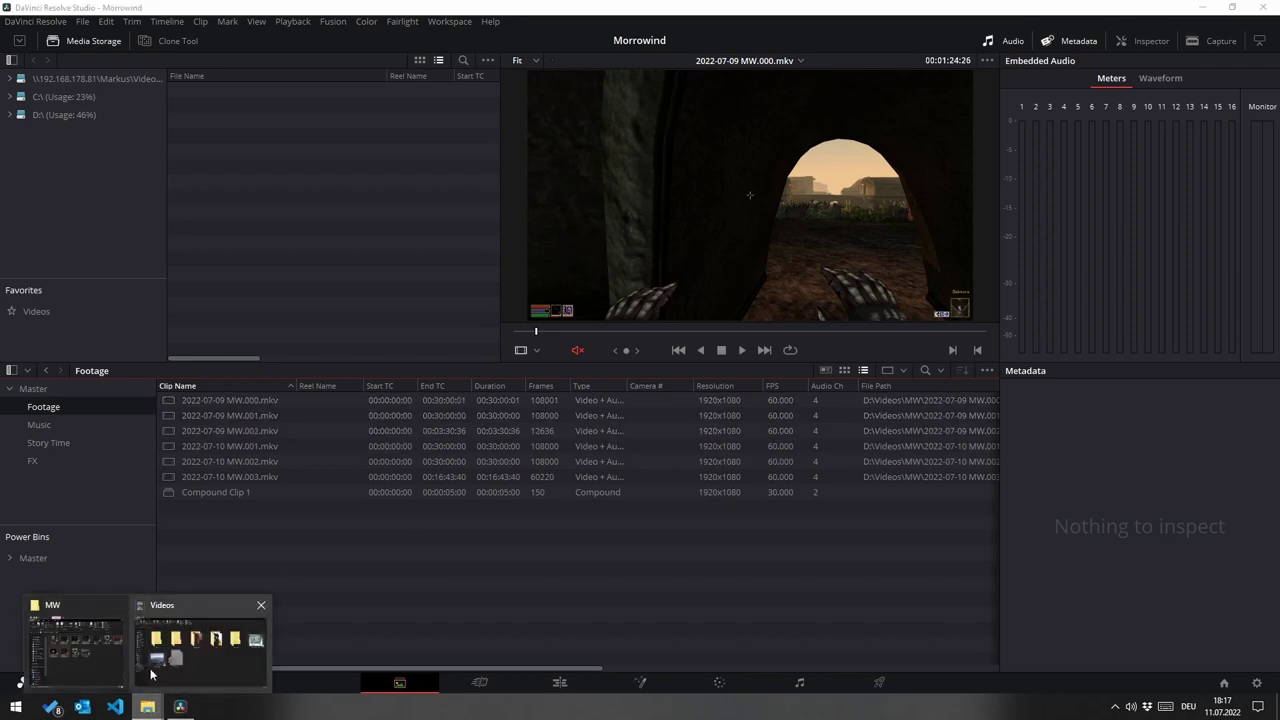
left_click(178, 660)
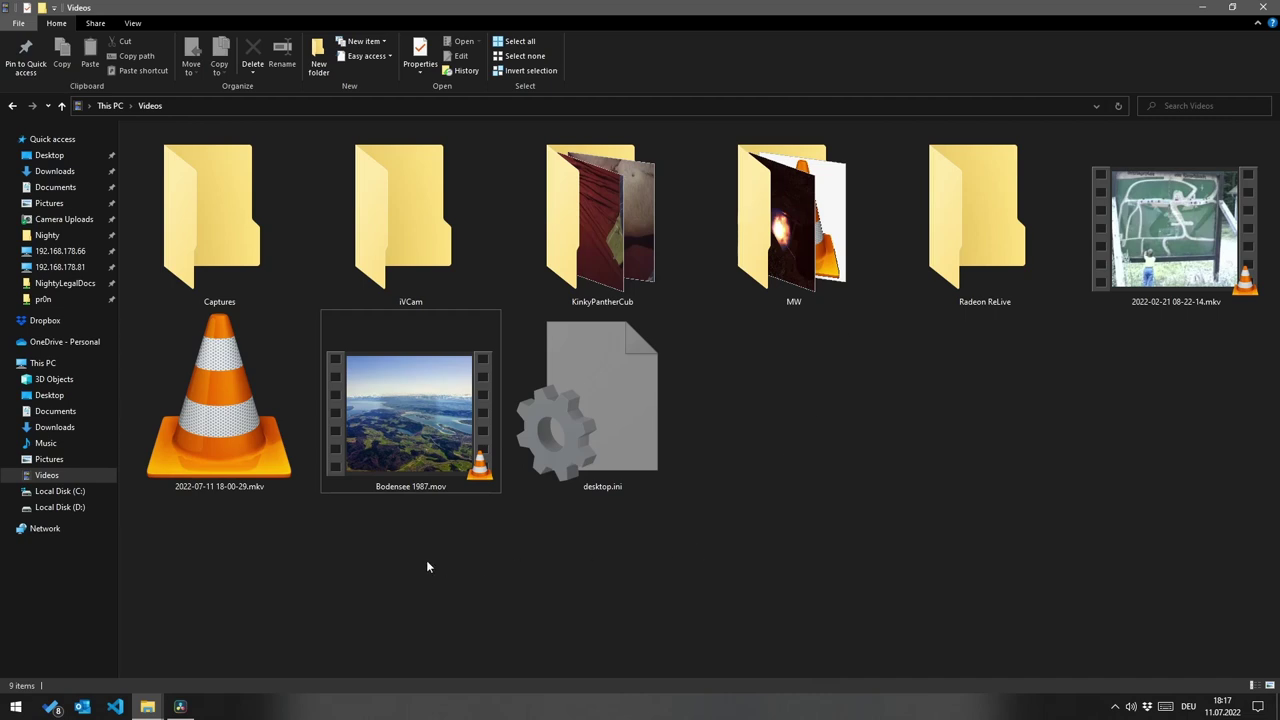
left_click(70, 508)
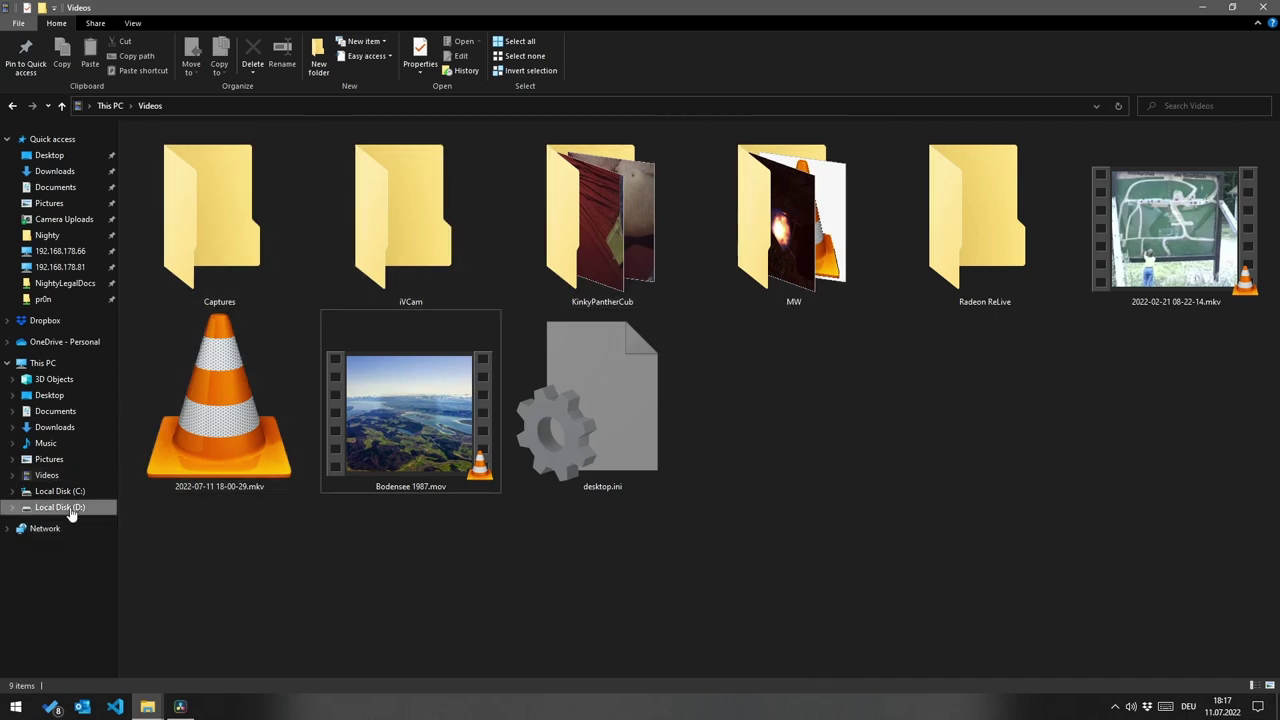
double_click(166, 470)
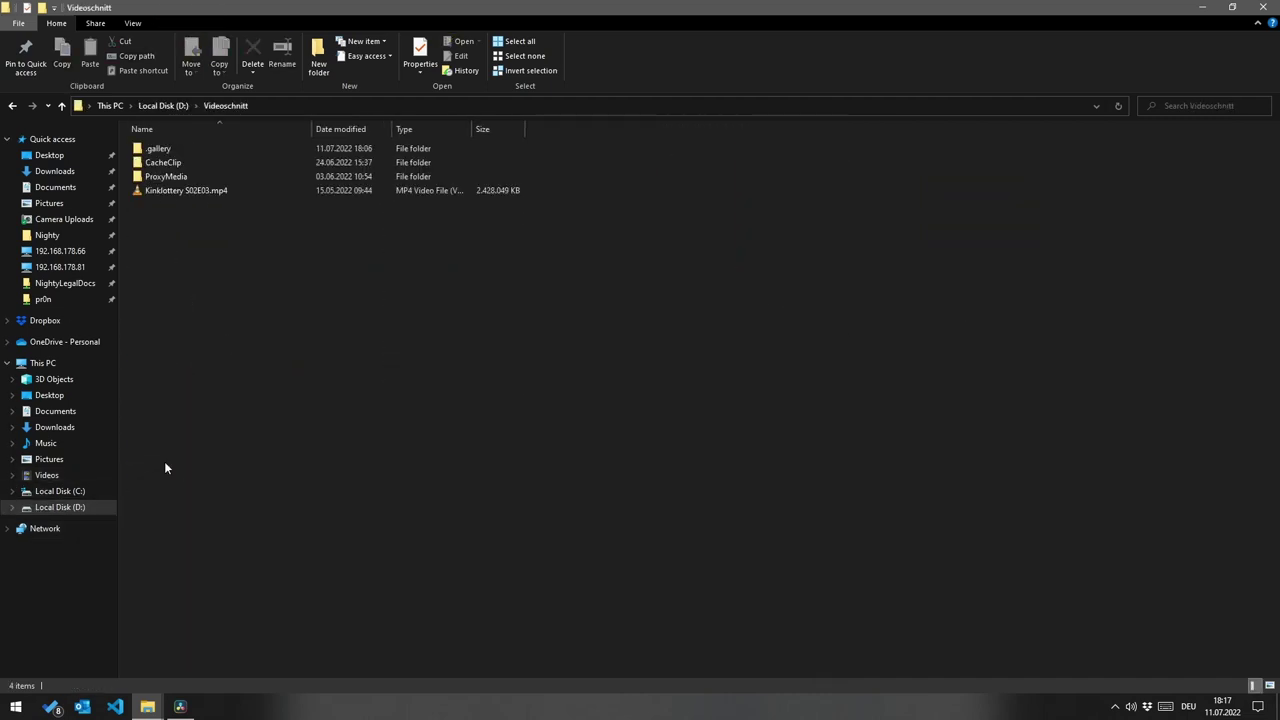
double_click(156, 177)
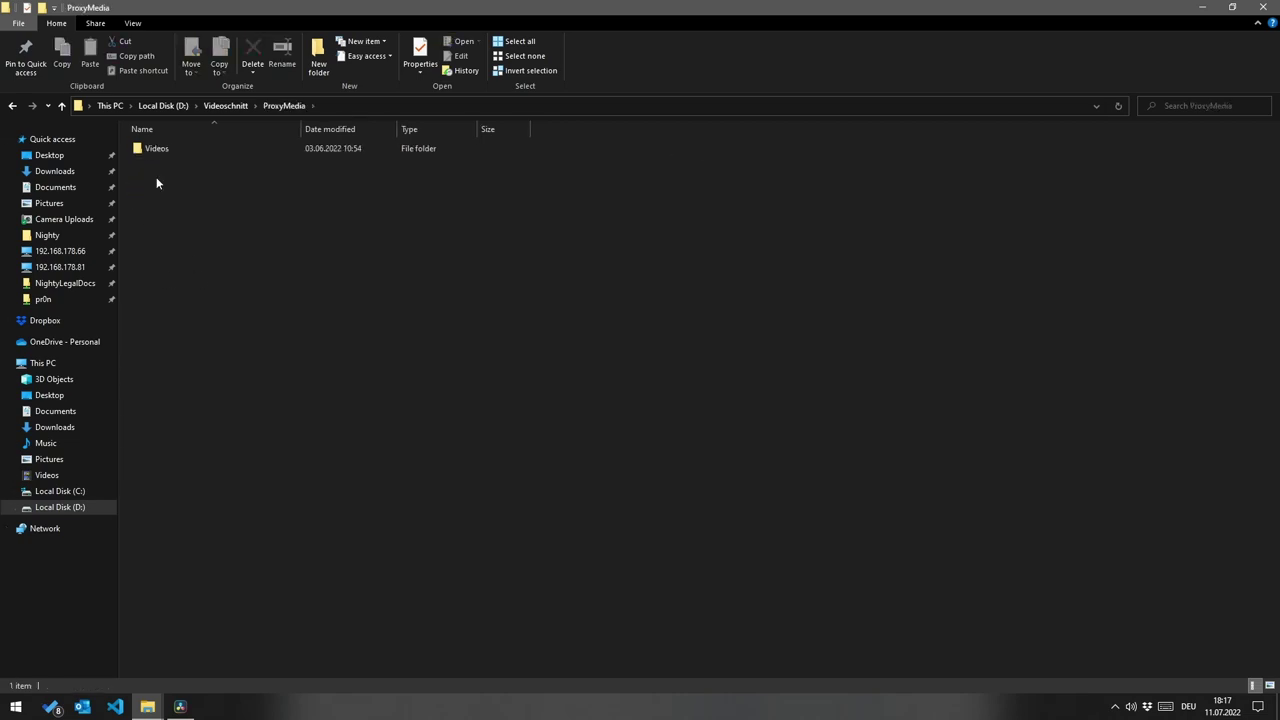
double_click(160, 151)
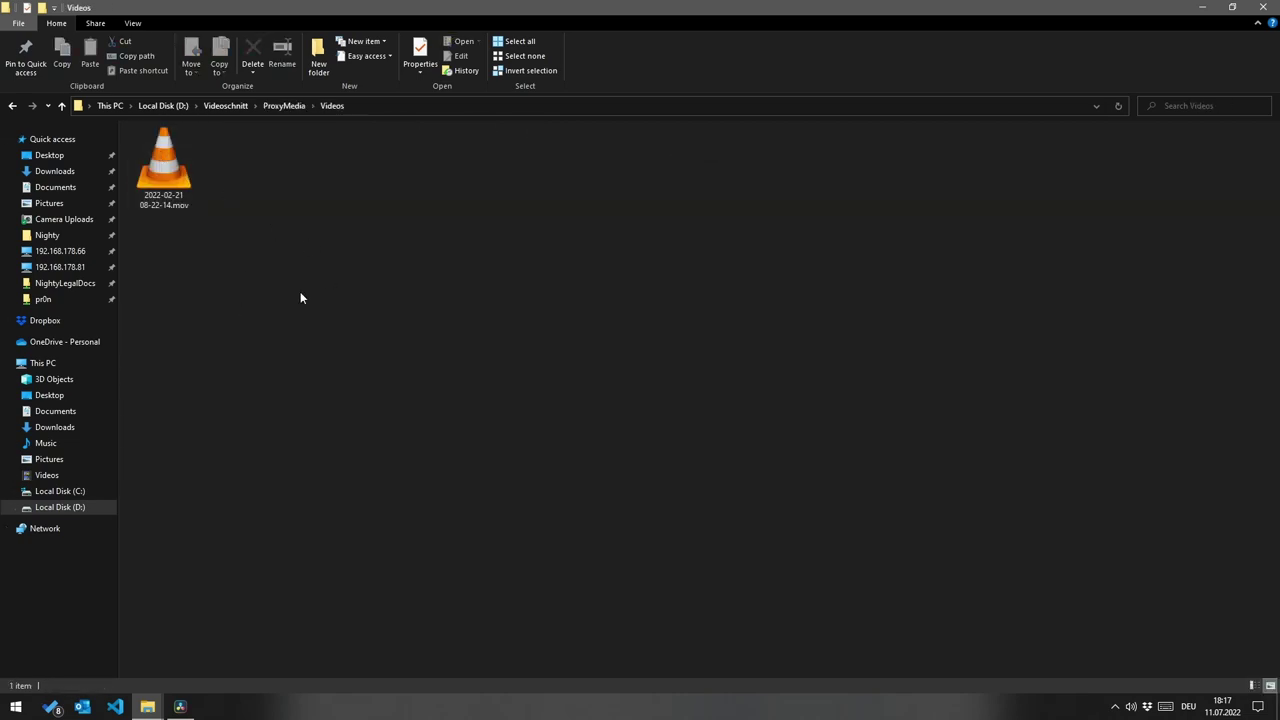
key("alt+Up")
key("alt+Up")
key("alt+Up")
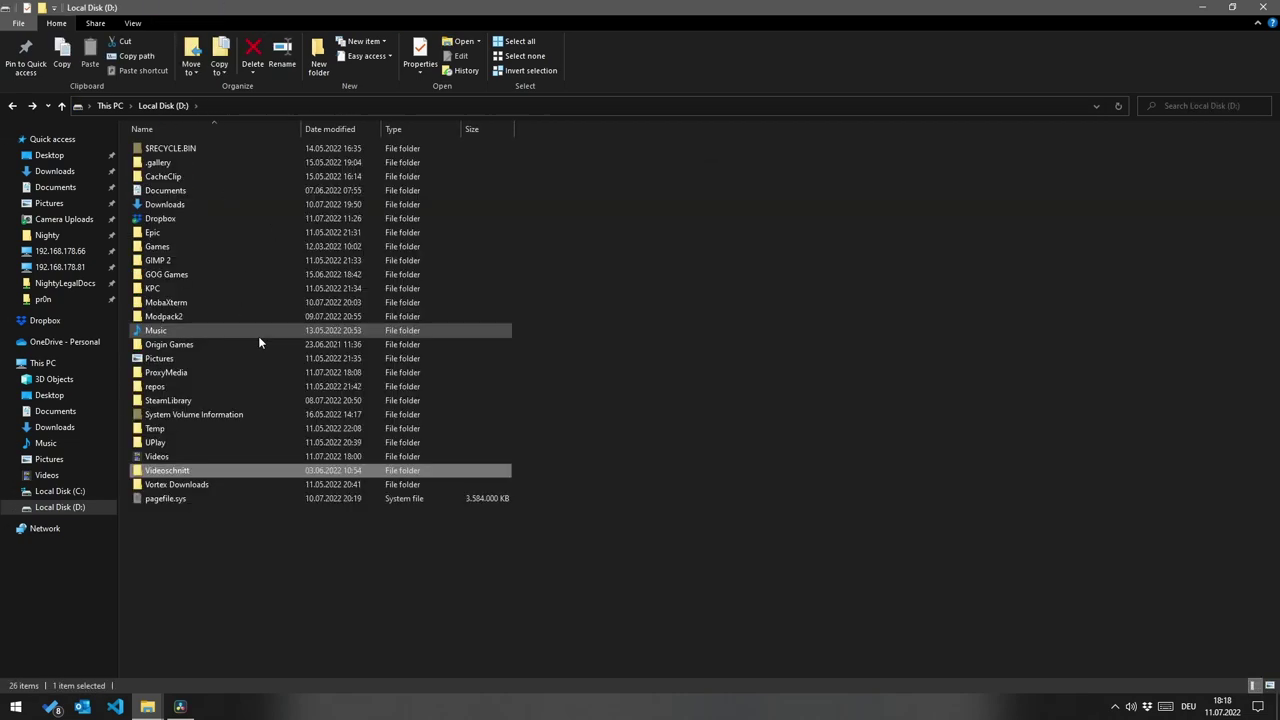
Step: Back in DaVinci Resolve, check the media storage locations in the preferences and the working folders in the project settings
left_click(180, 706)
left_click(35, 21)
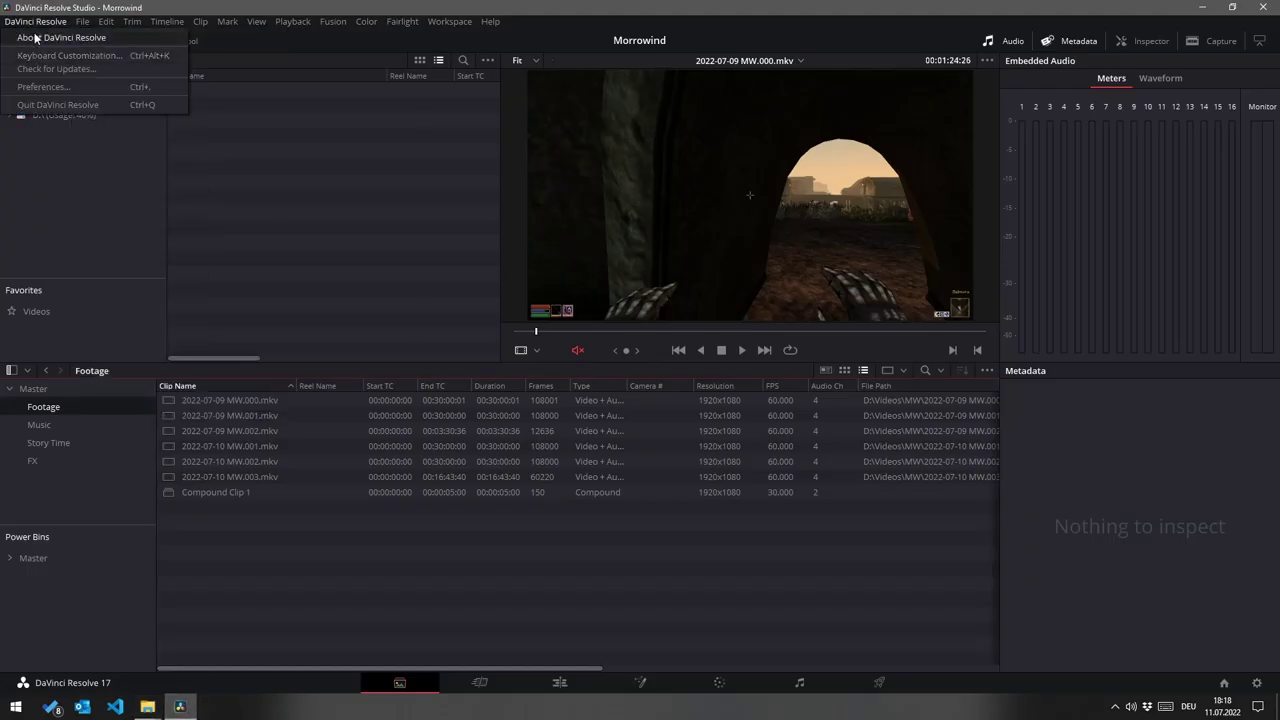
left_click(40, 87)
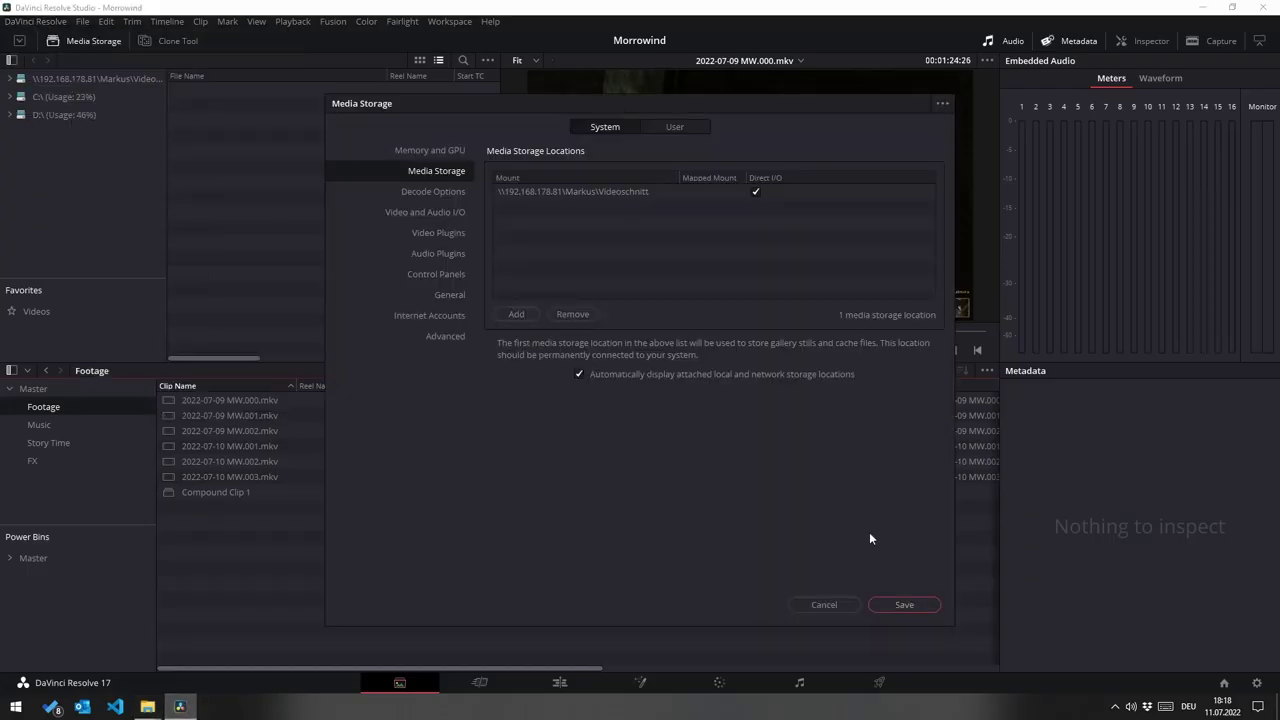
left_click(838, 609)
left_click(82, 21)
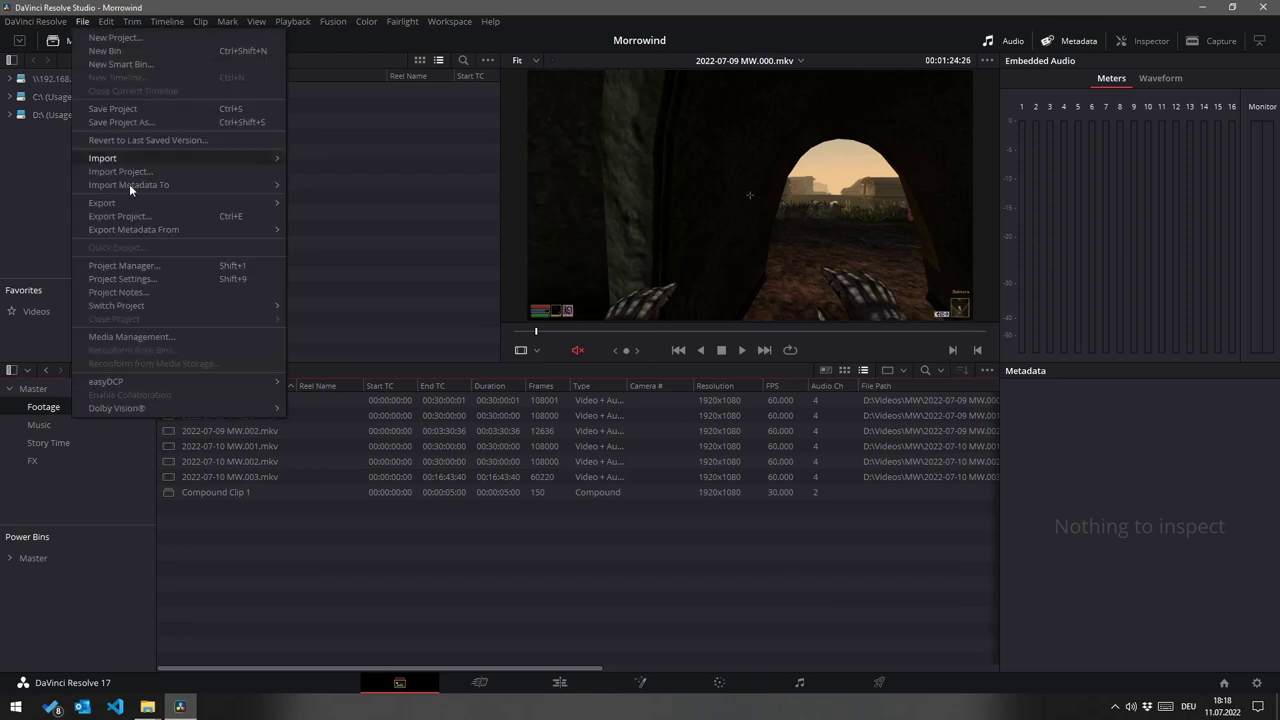
left_click(150, 279)
scroll(570, 400, "down", 10)
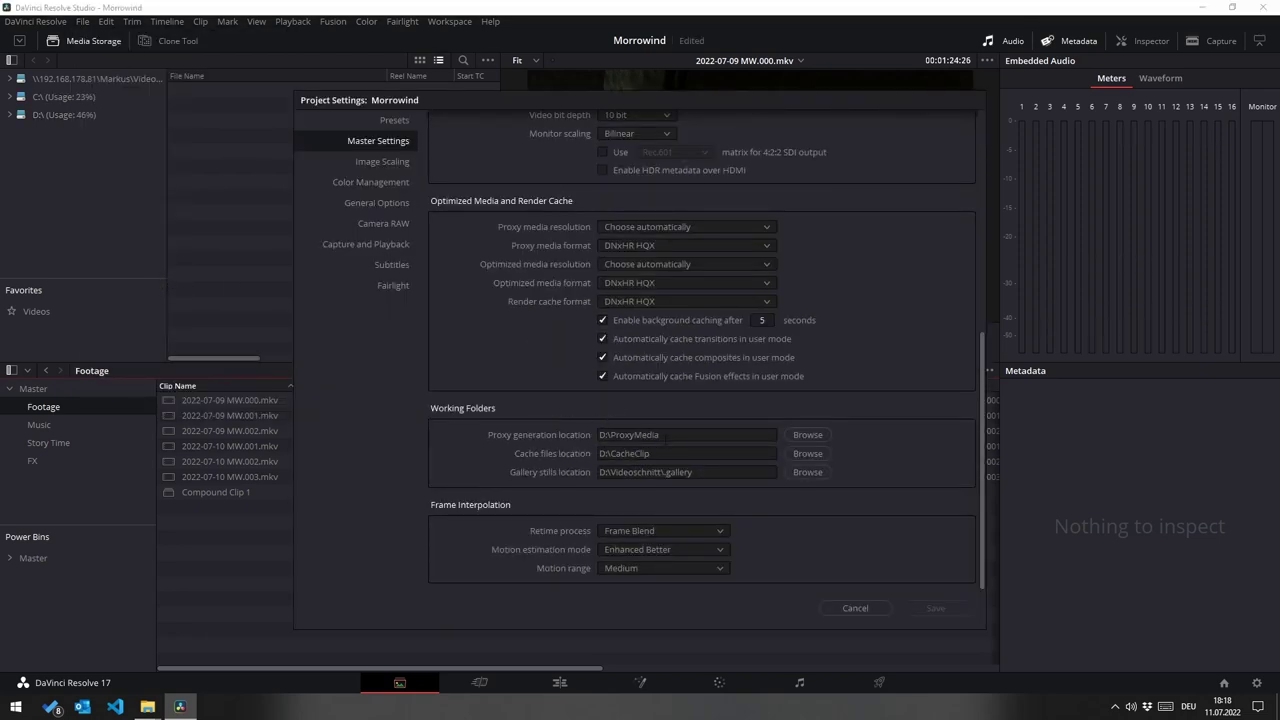
left_click(845, 608)
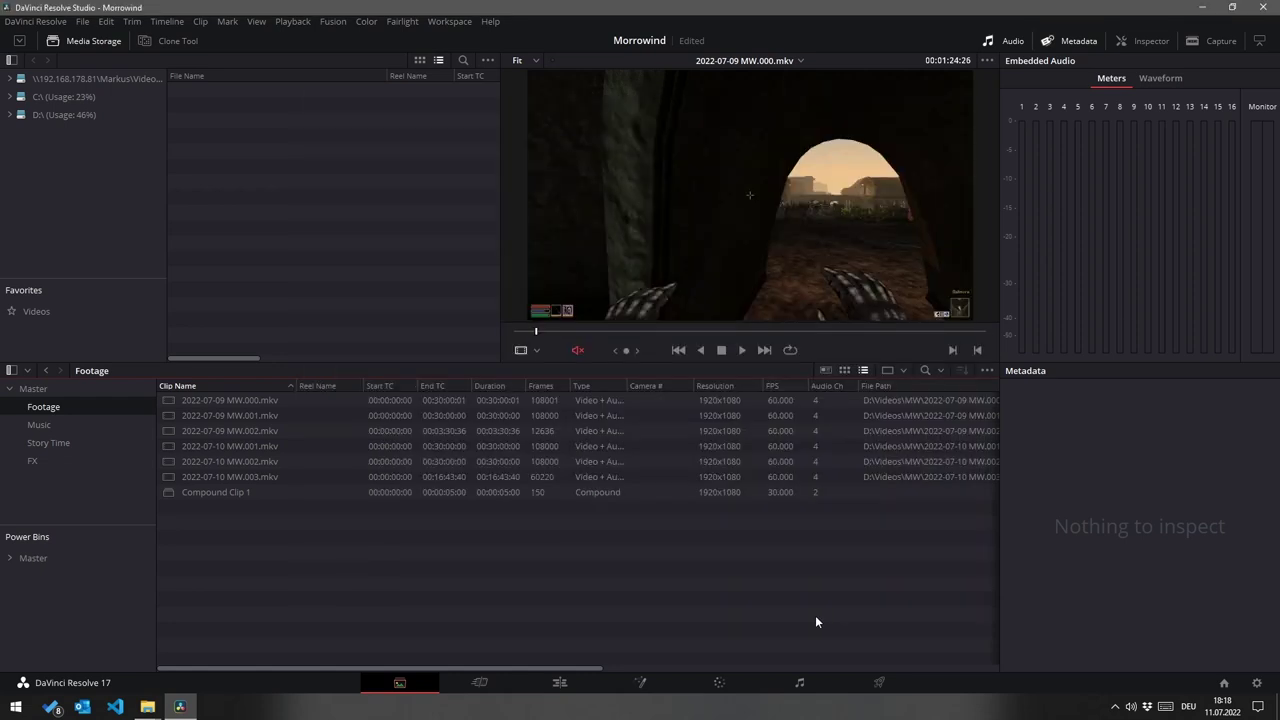
Step: Switch to File Explorer and locate the generated proxy file in D:\ProxyMedia\Videos\MW
mouse_move(147, 706)
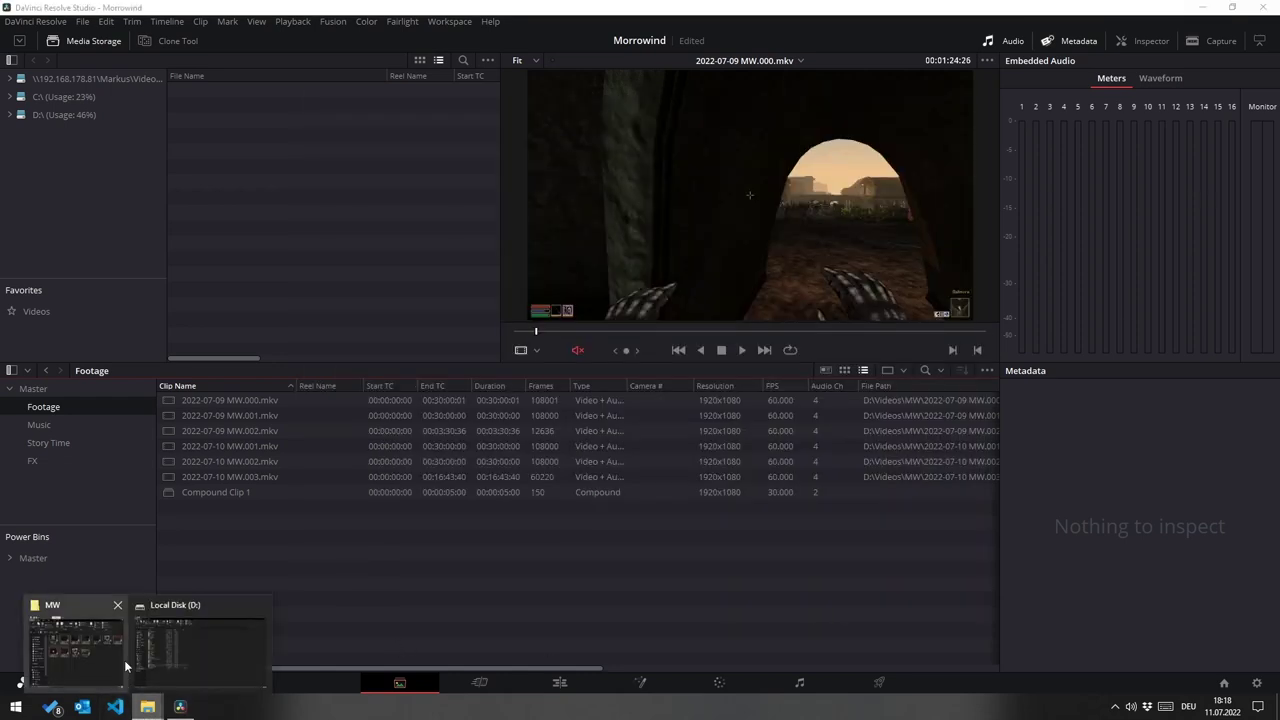
left_click(196, 658)
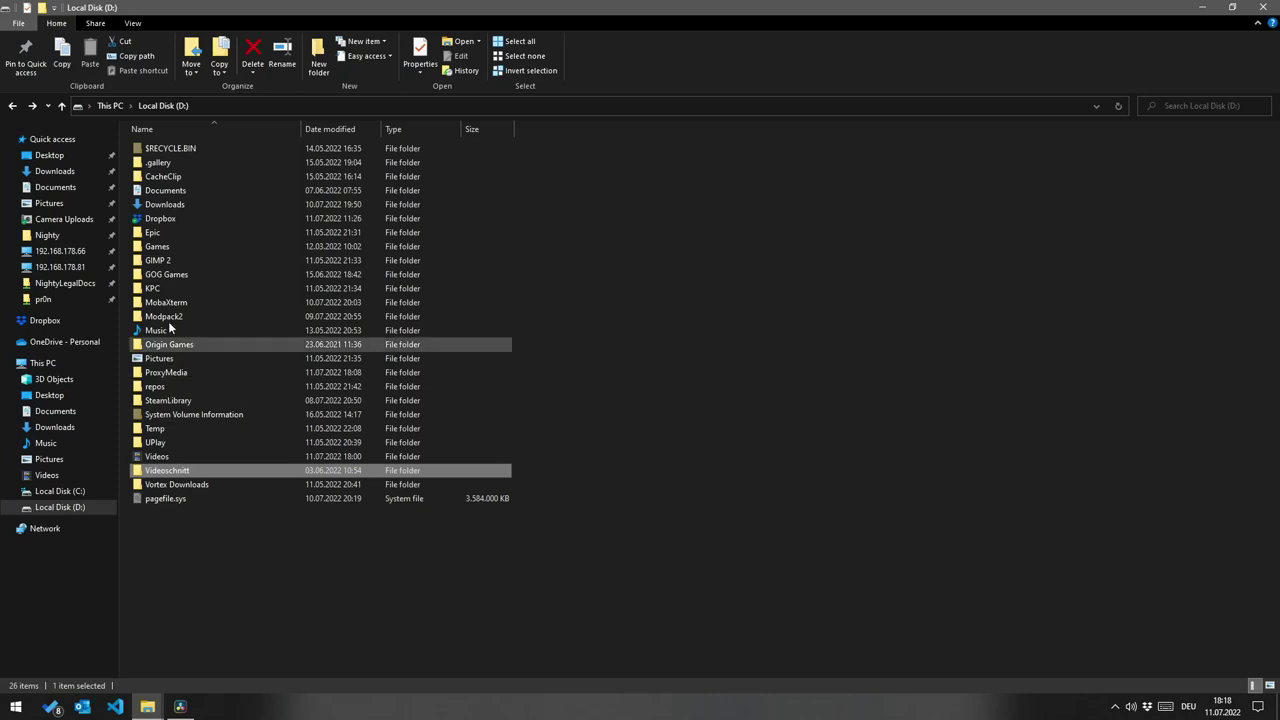
double_click(177, 374)
left_click(147, 150)
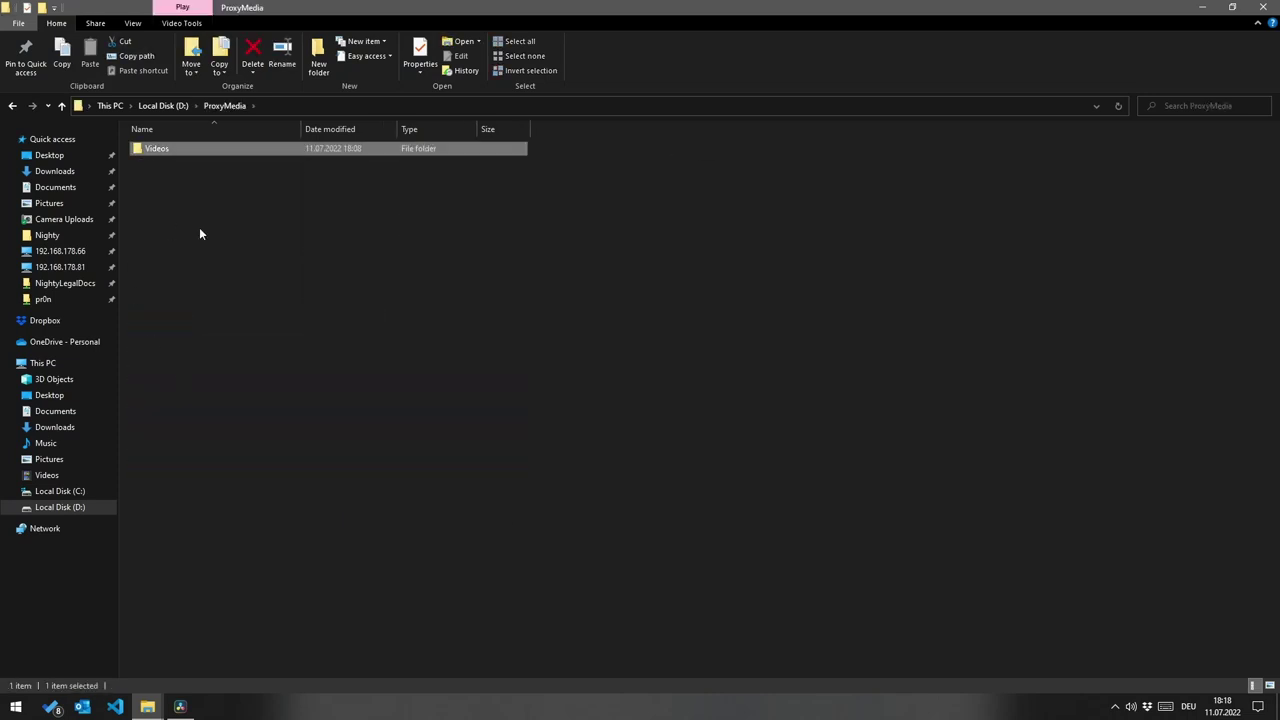
left_click(206, 290)
double_click(175, 155)
double_click(175, 157)
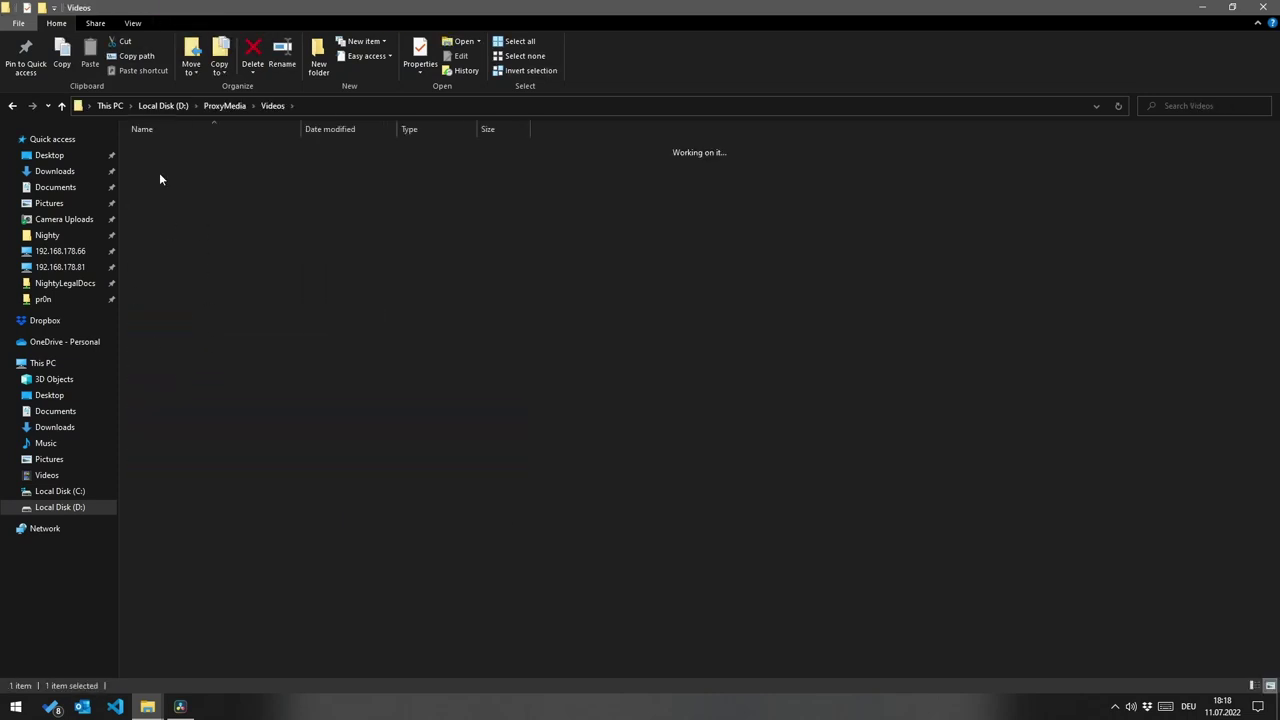
left_click(172, 208)
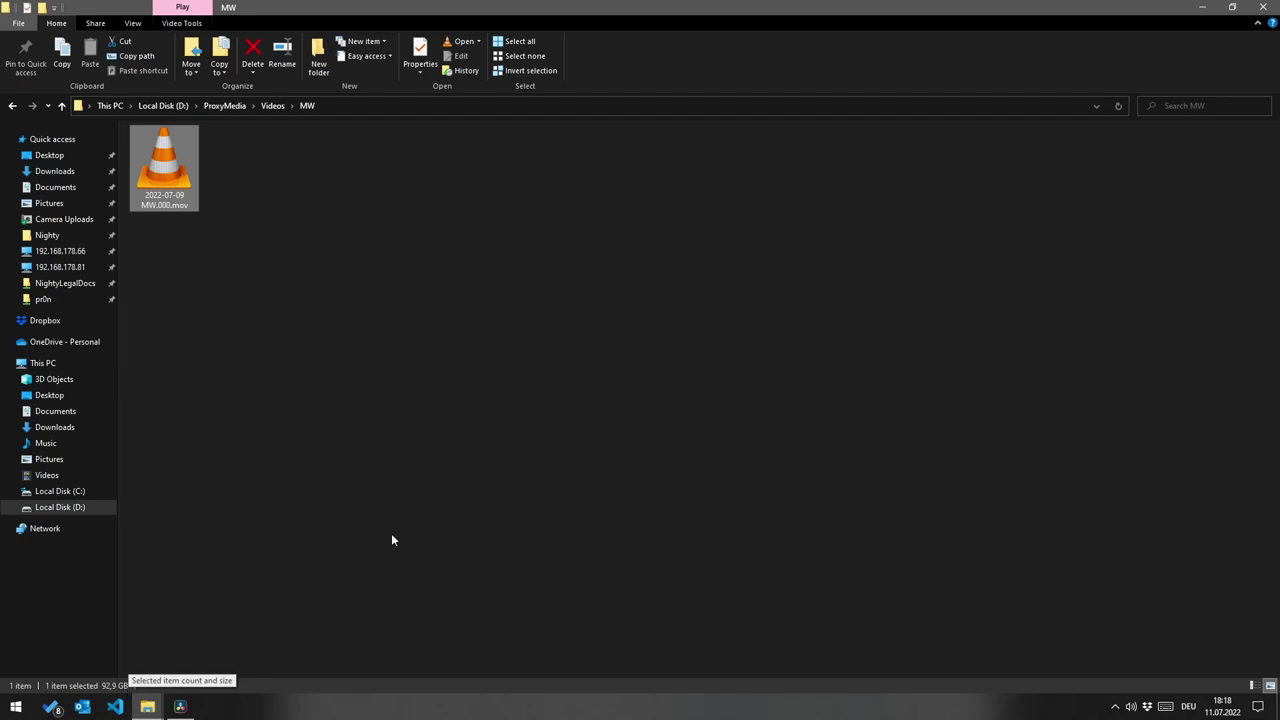
Step: Compare the file size of the original 2022-07-09 MW.000.mkv in Videos\MW with that of its proxy, 2022-07-09 MW.000.mov
left_click(147, 707)
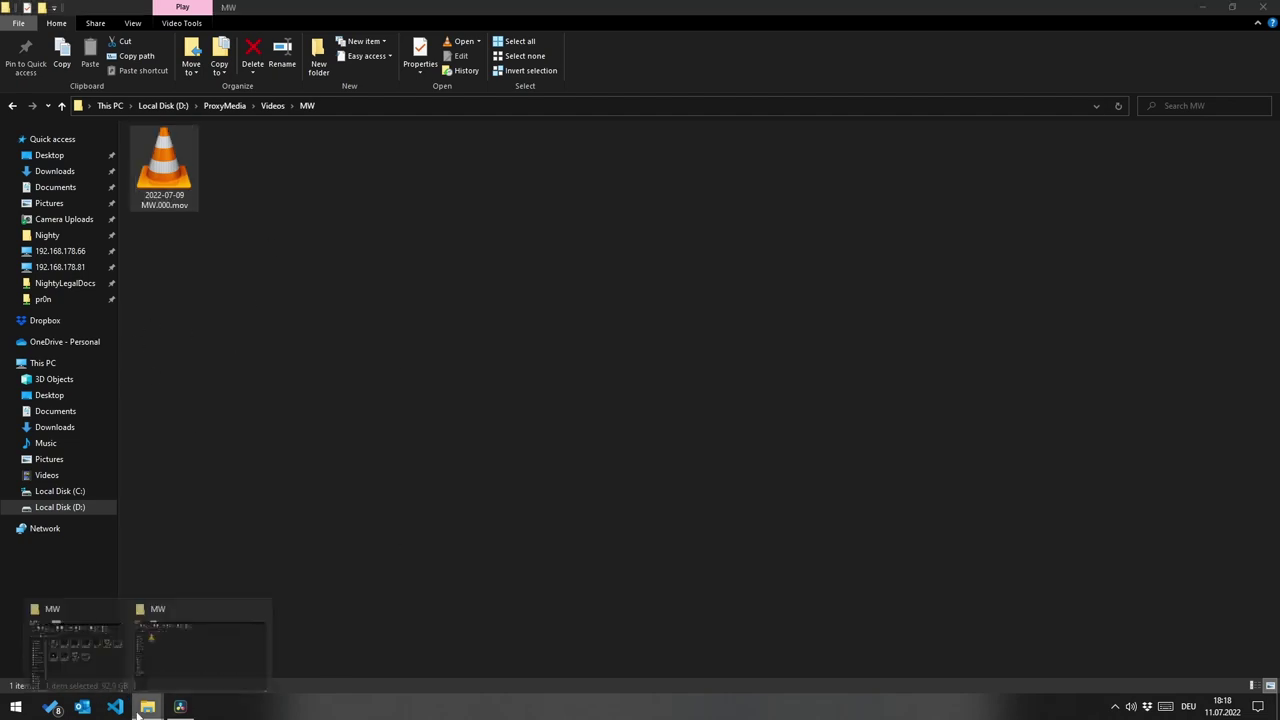
left_click(105, 669)
left_click(700, 262)
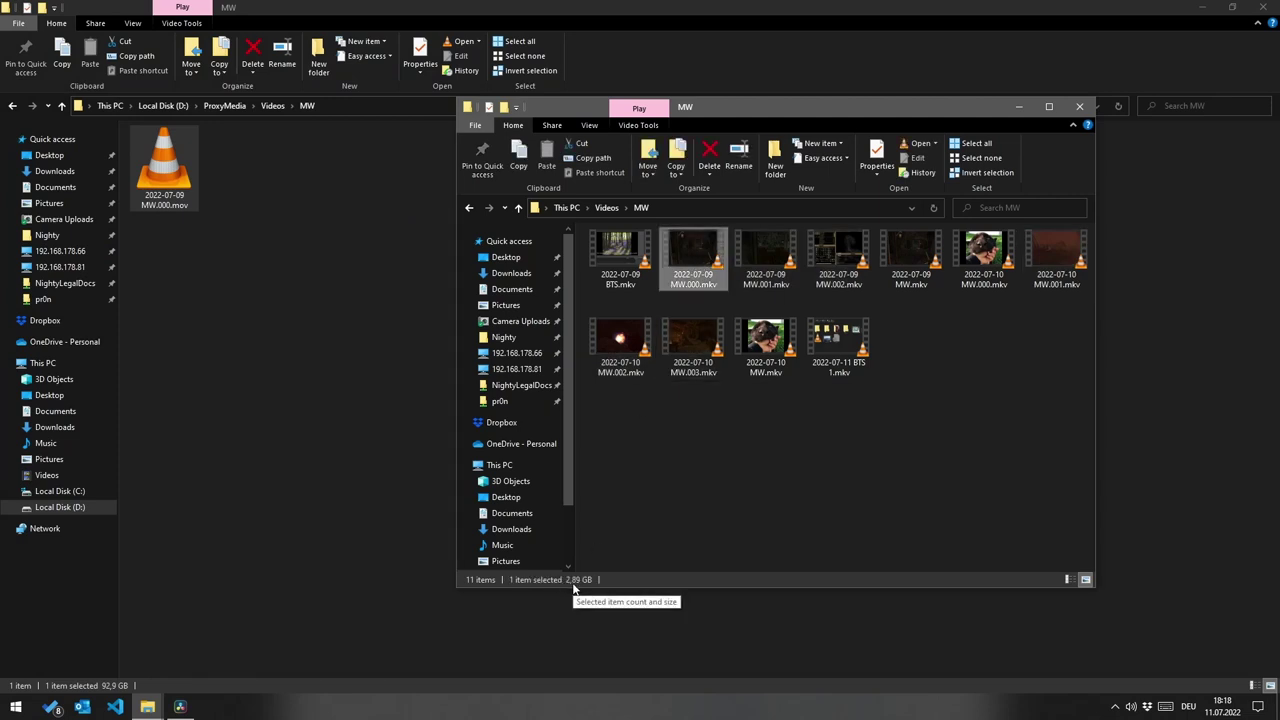
left_click(266, 430)
left_click_drag(352, 370, 130, 122)
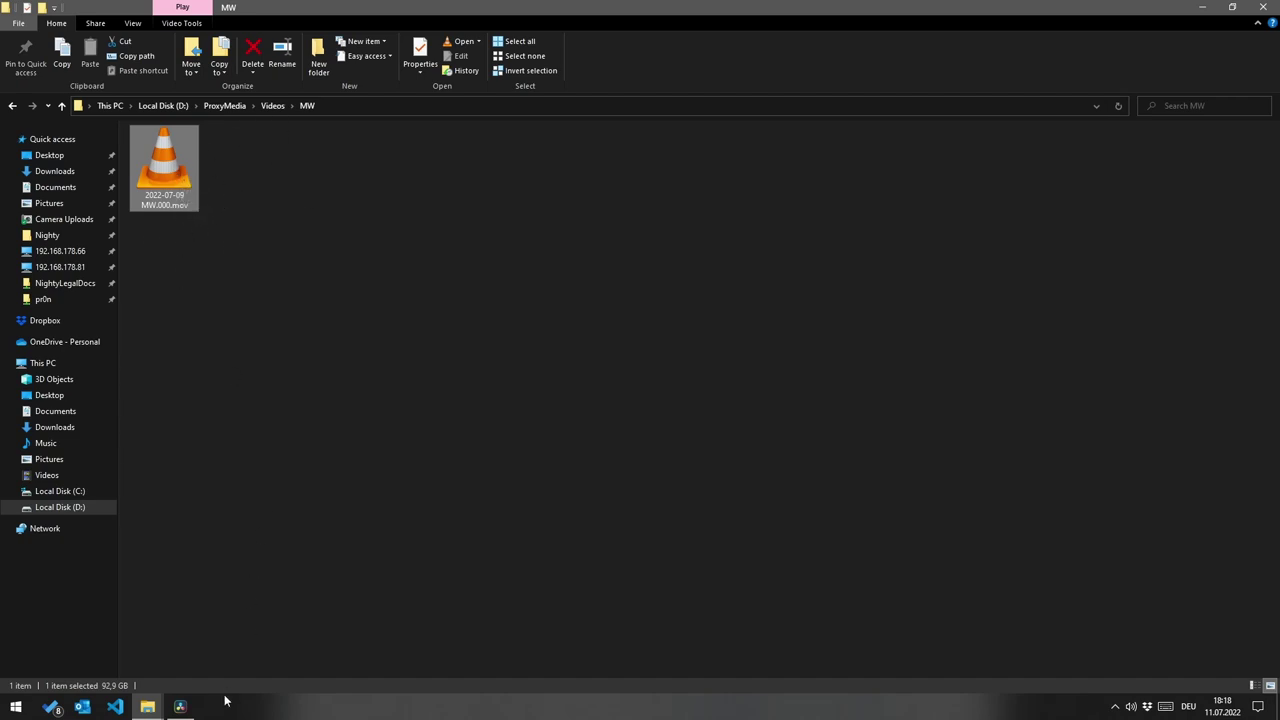
Step: Back in DaVinci Resolve, check the Footage clips' proxy details and review the proxy media and render cache playback options
left_click(180, 706)
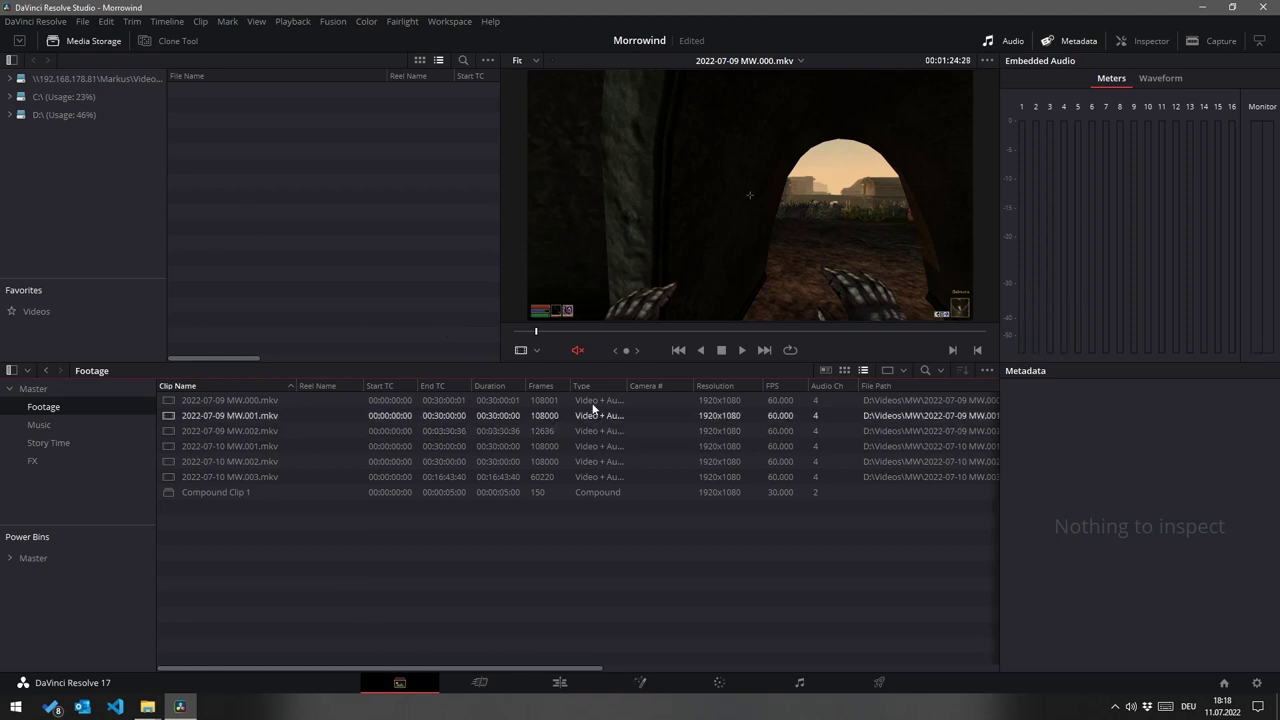
left_click_drag(520, 675, 889, 637)
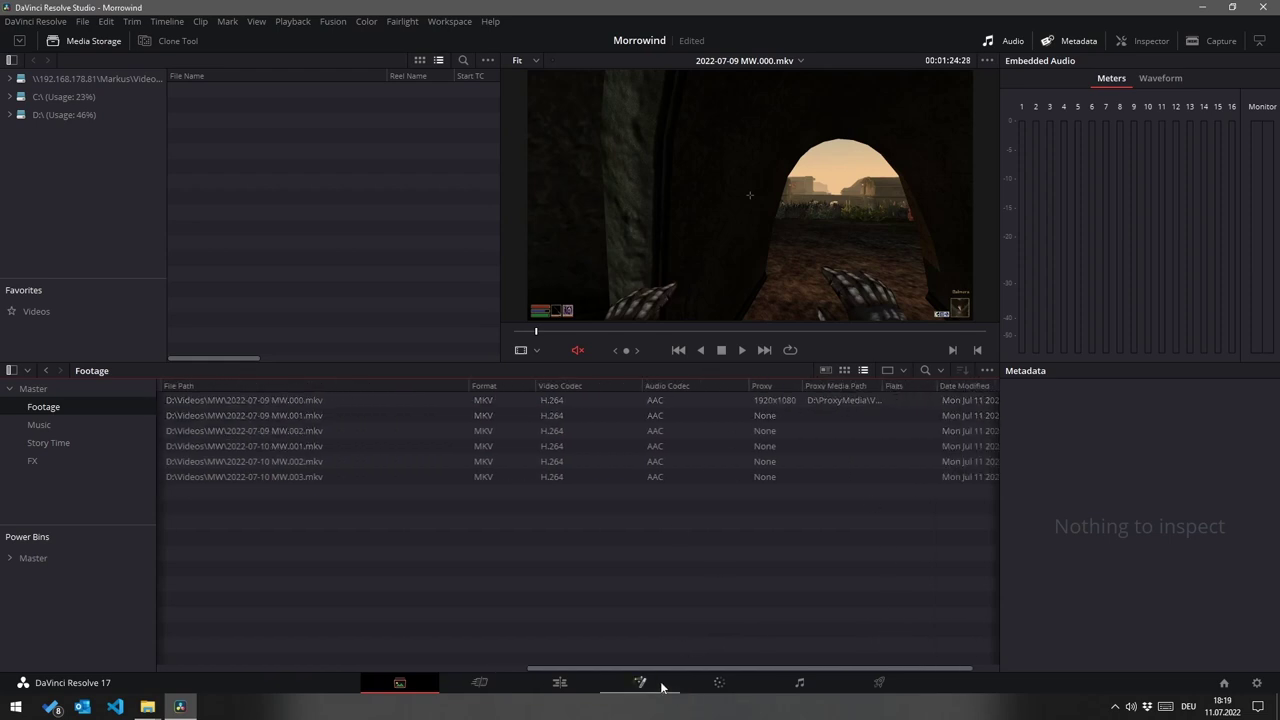
left_click(333, 21)
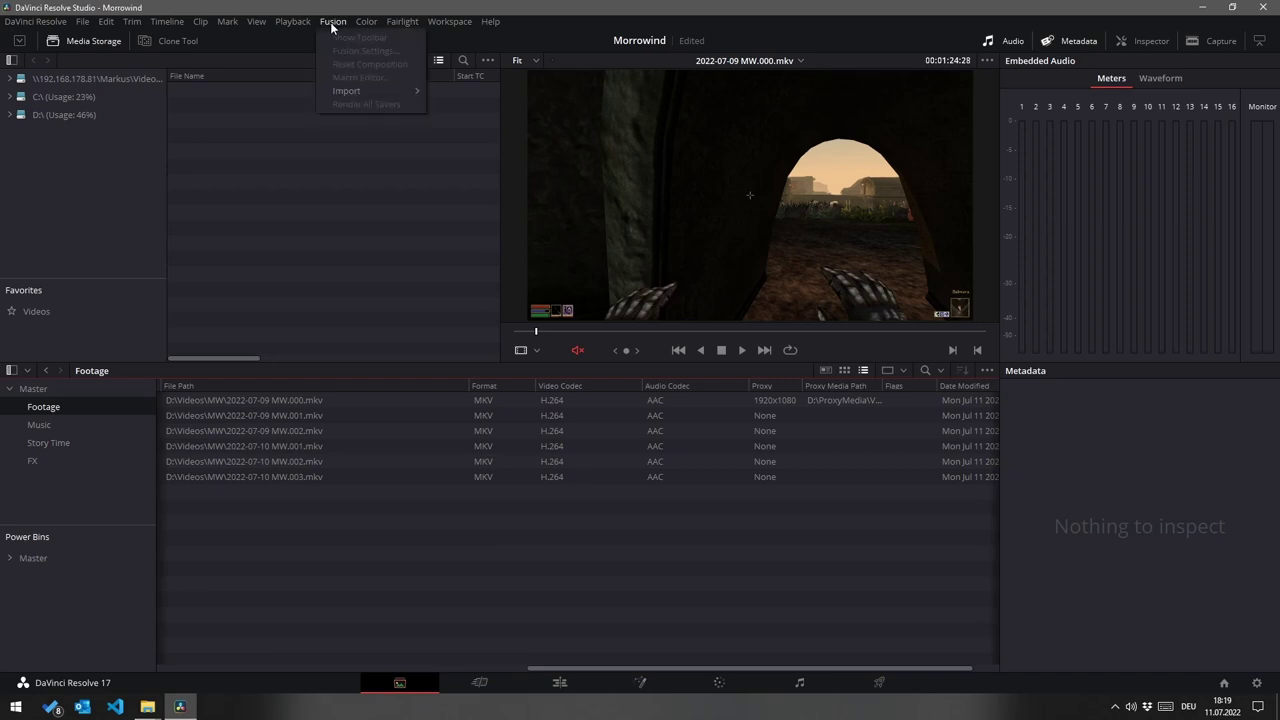
mouse_move(451, 27)
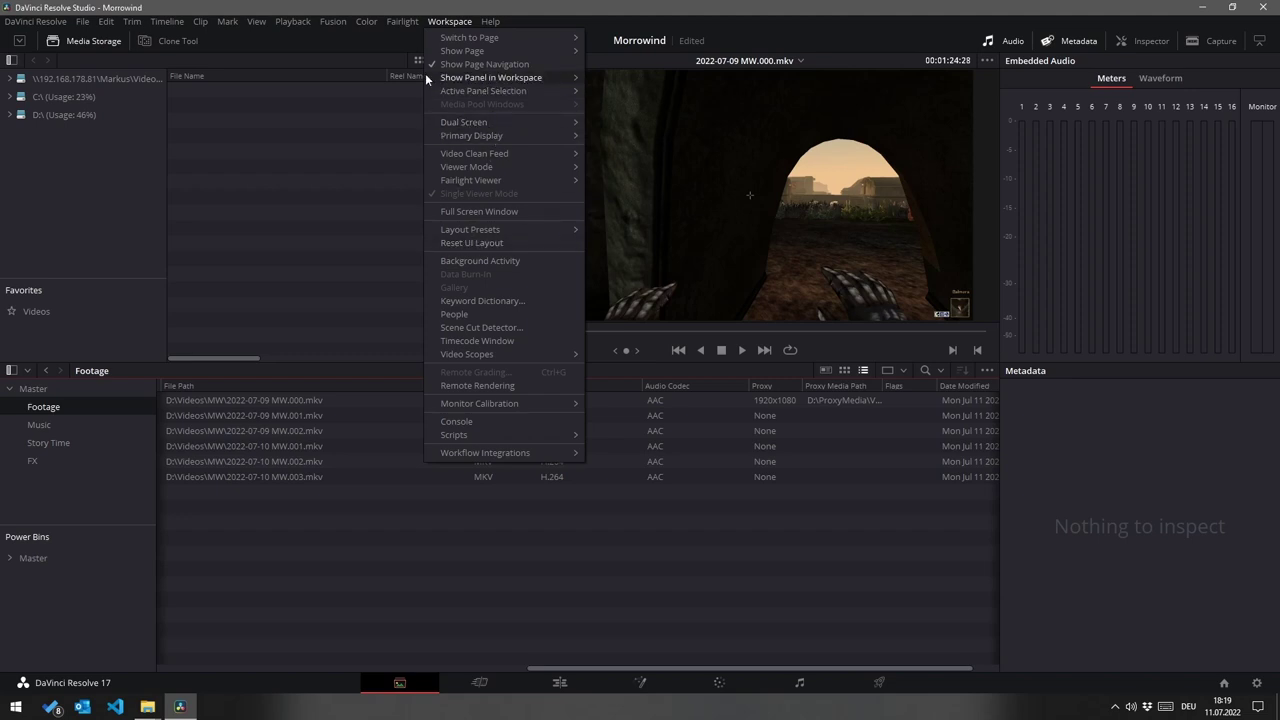
left_click(293, 21)
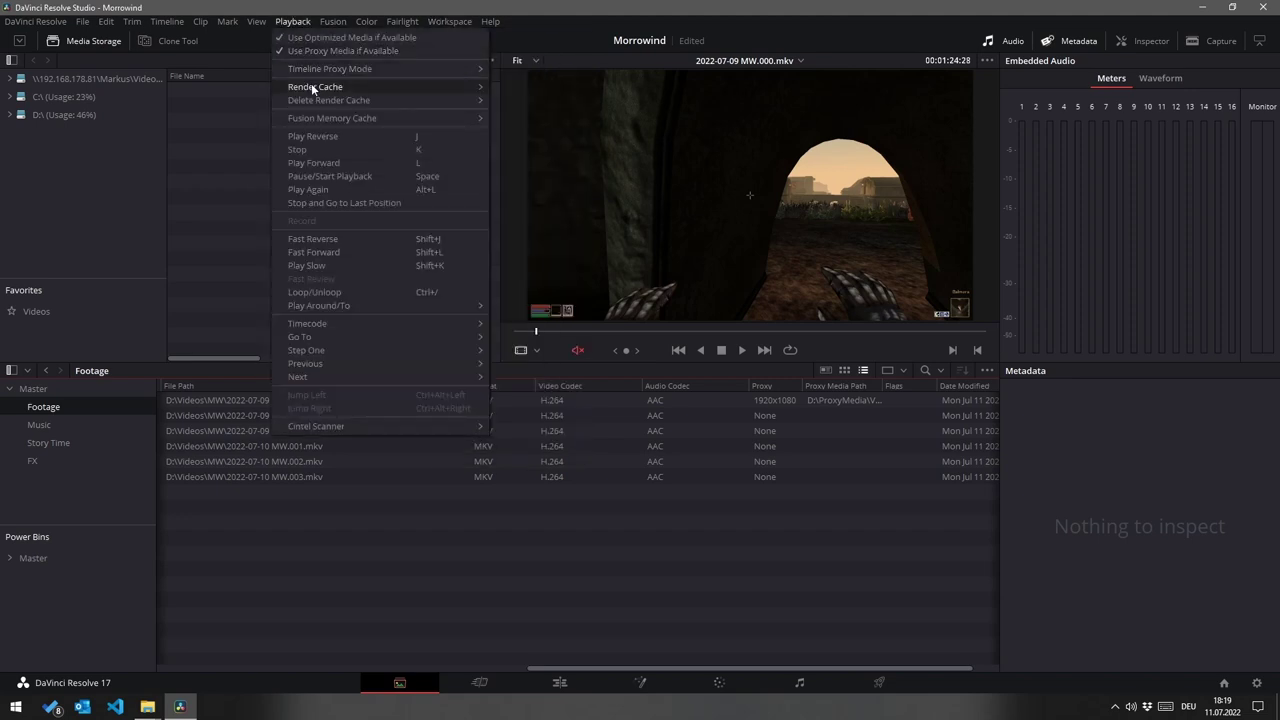
mouse_move(313, 88)
left_click(539, 95)
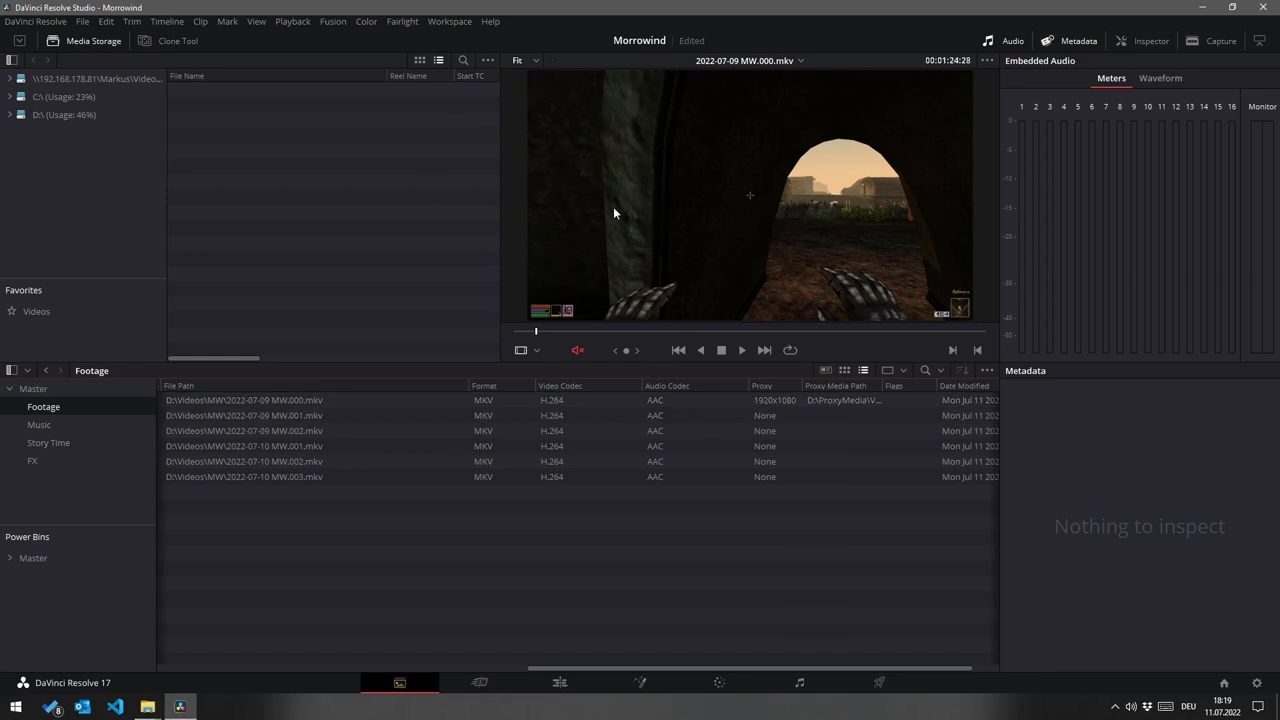
Step: On the Cut page, add 2022-07-09 MW.000.mkv to the Panthi Plays Morrowind 77 - 11.07.2022 timeline
left_click(480, 686)
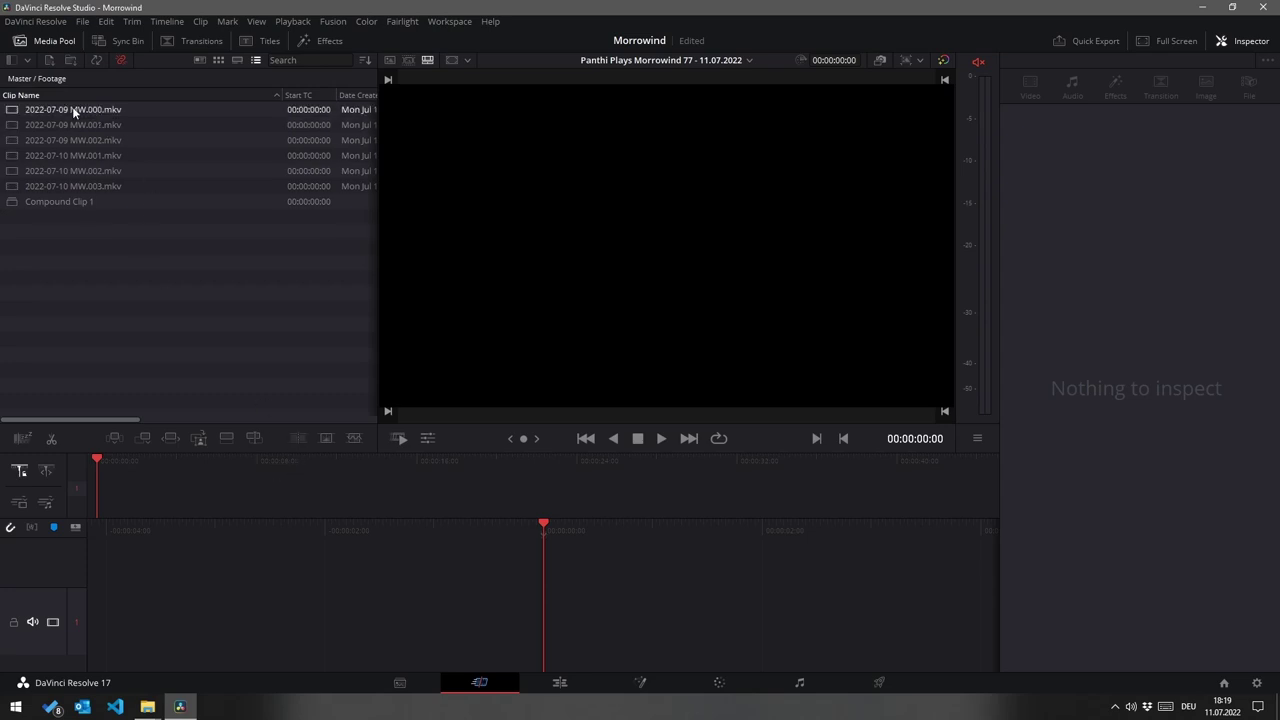
left_click_drag(72, 108, 562, 503)
left_click_drag(452, 497, 452, 496)
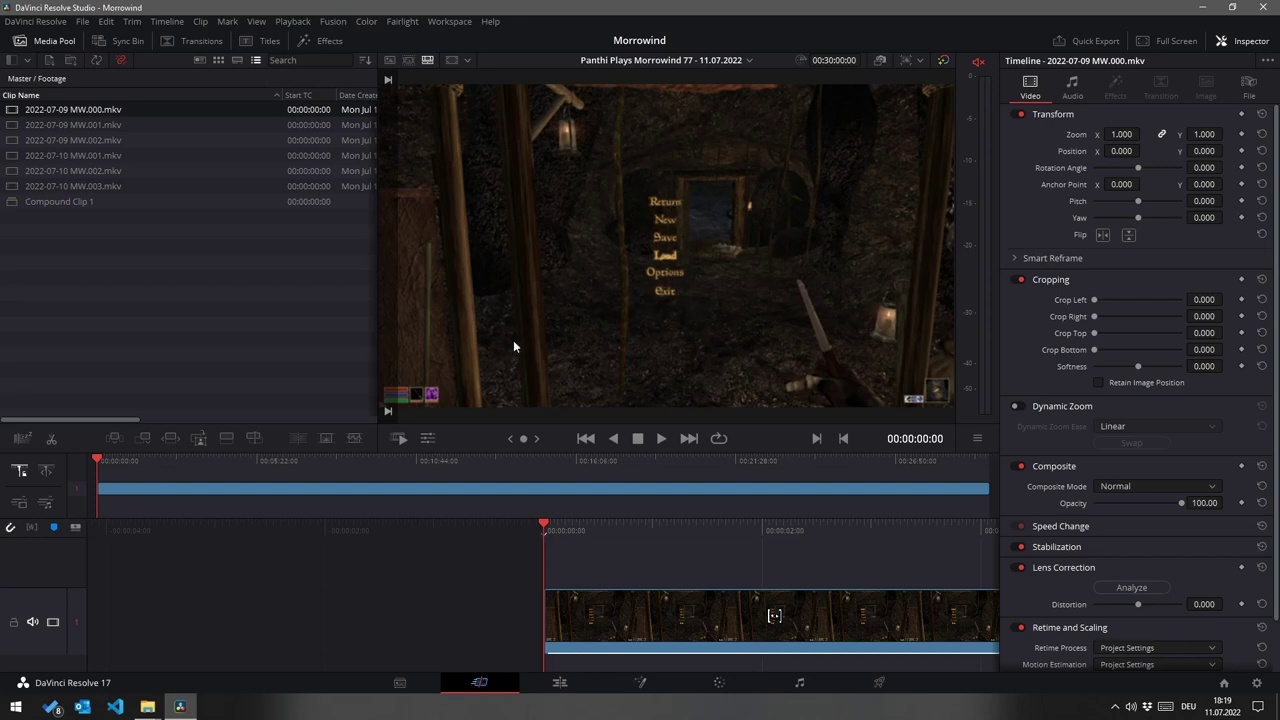
Step: Test playback of the clip on the Cut page by playing it forward at increasing speed and in reverse
key("space")
key("l")
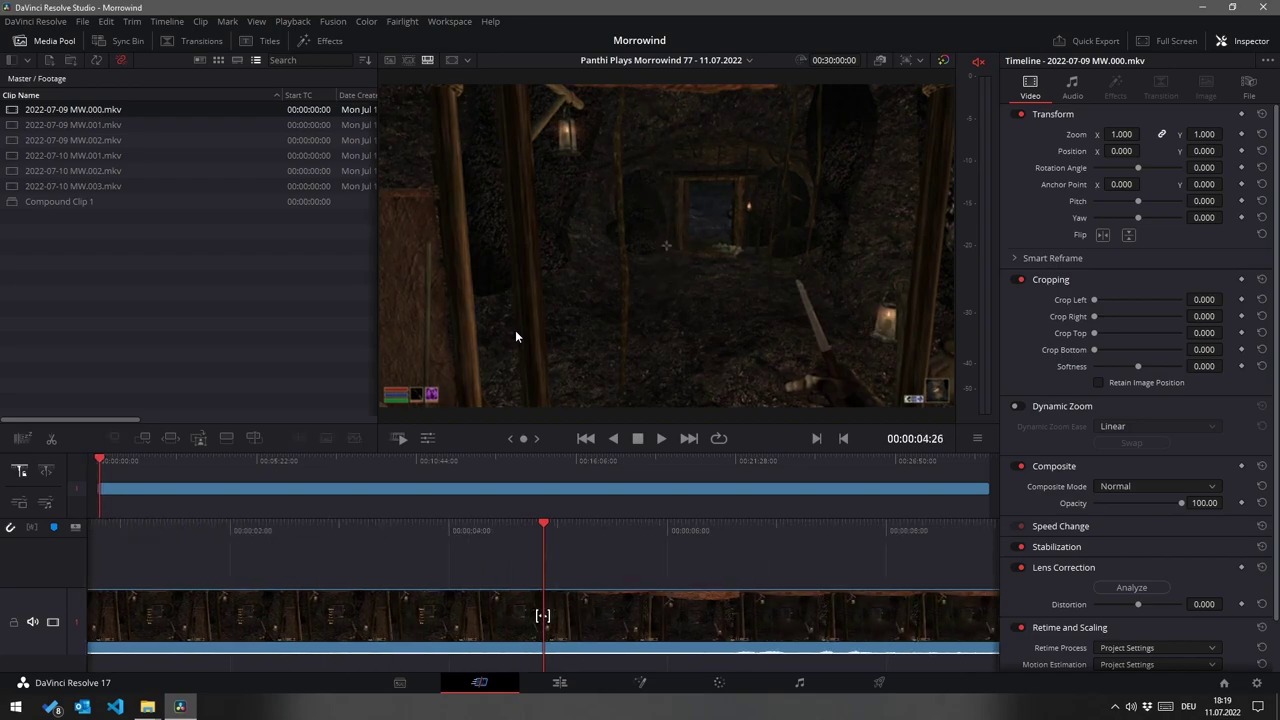
key("l")
key("l")
key("l")
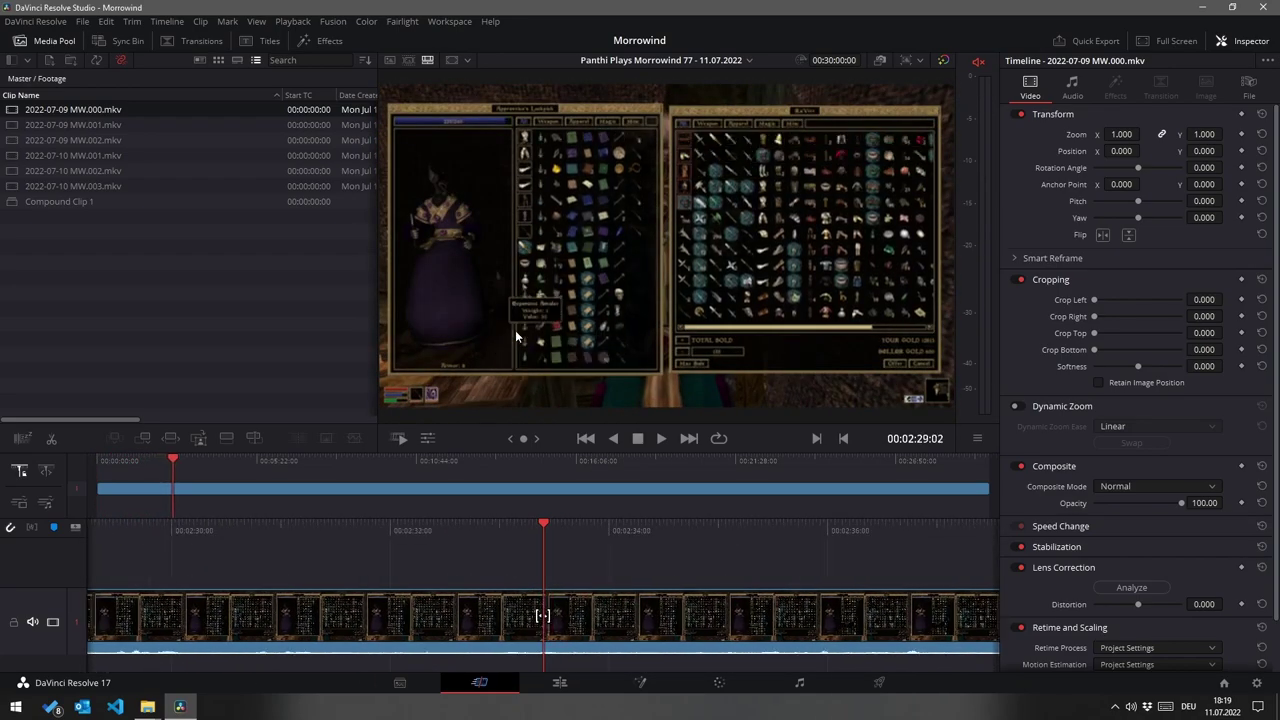
key("j")
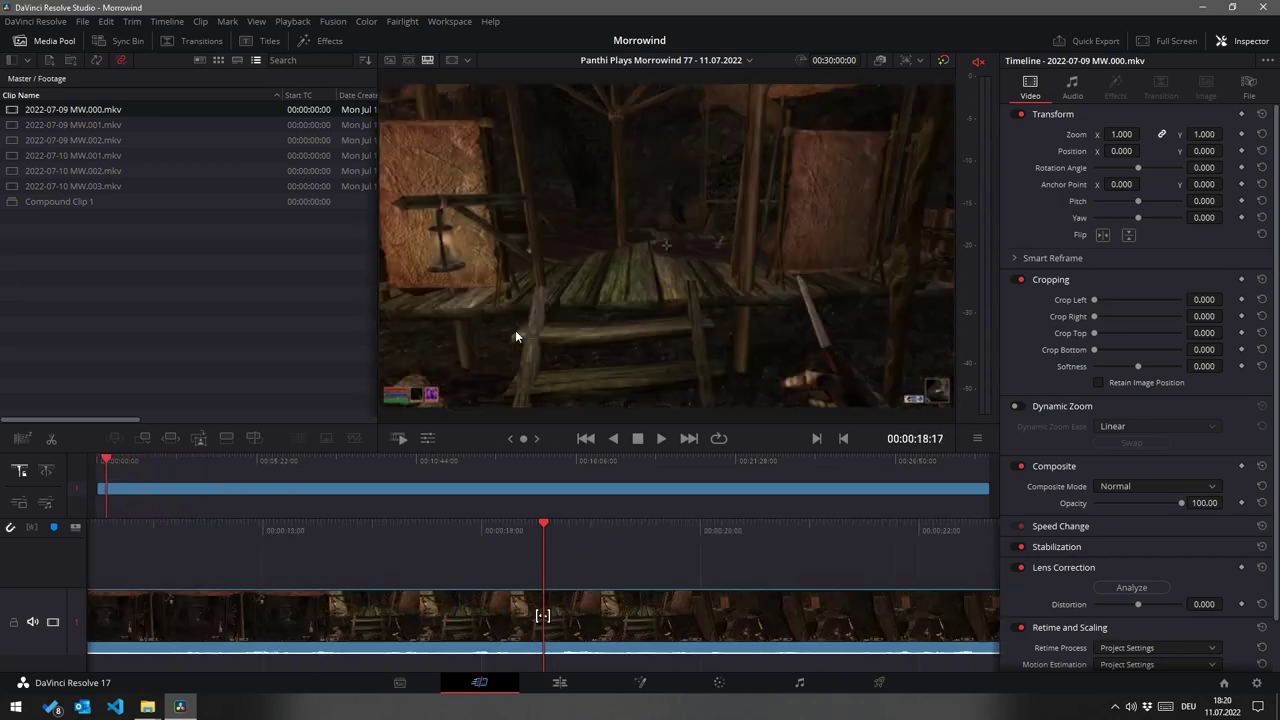
key("l")
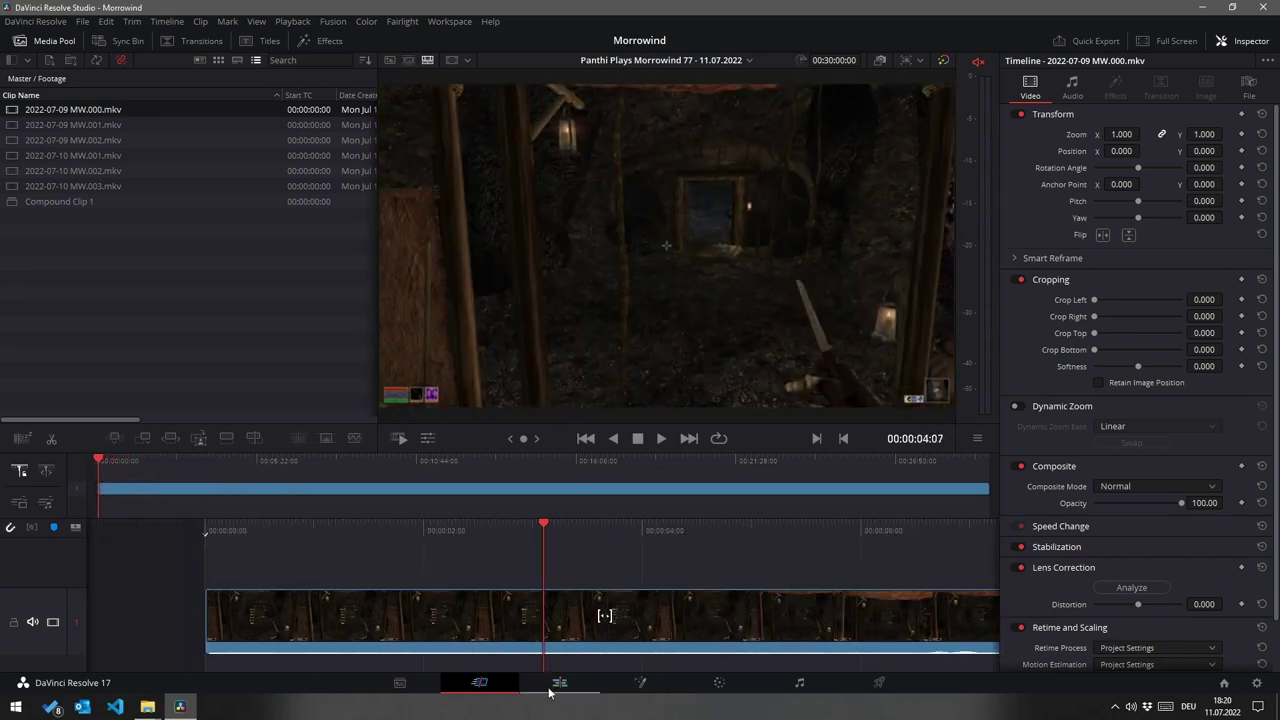
Step: Switch to the Edit page and test fast forward and reverse playback of the timeline there
key("shift+4")
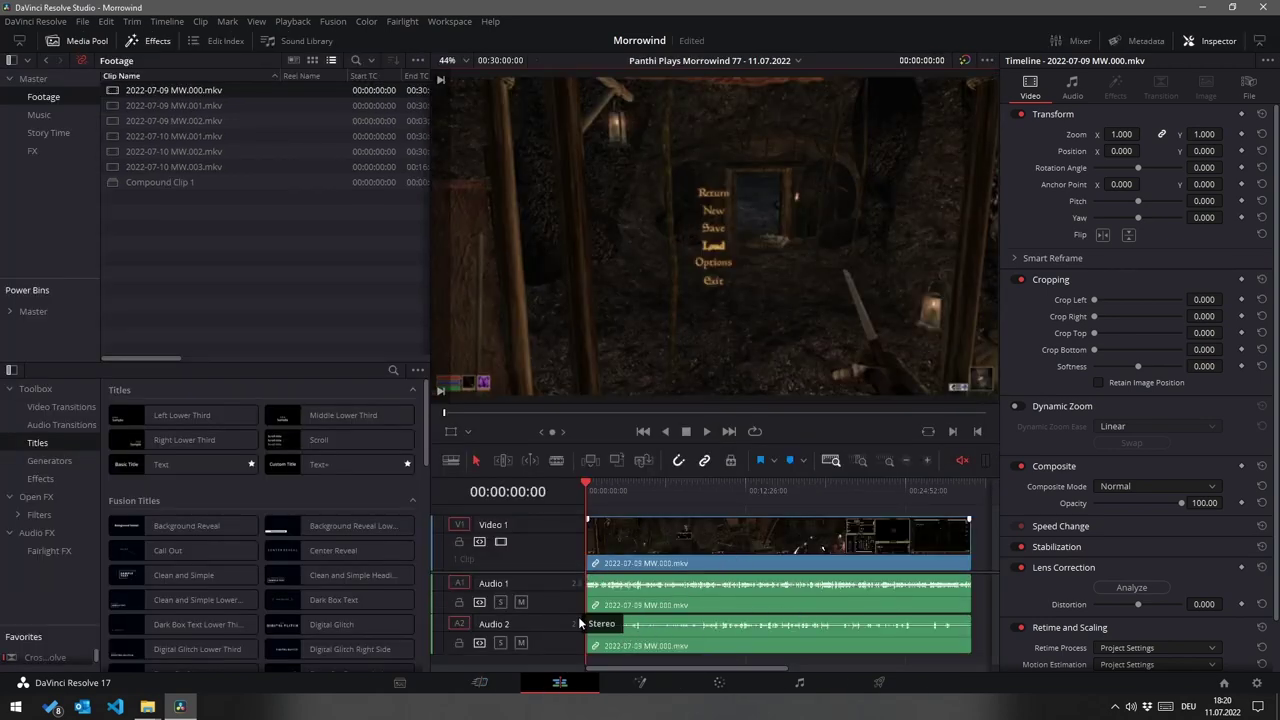
key("l")
key("l")
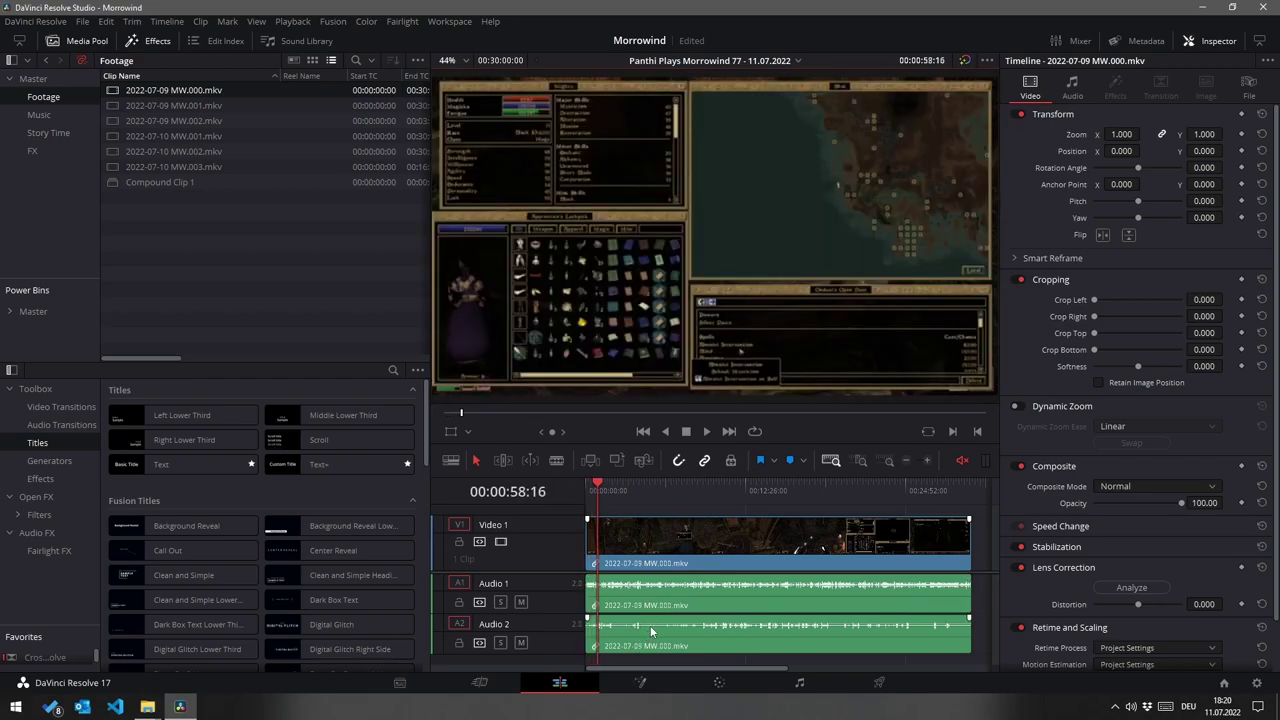
key("j")
key("j")
key("l")
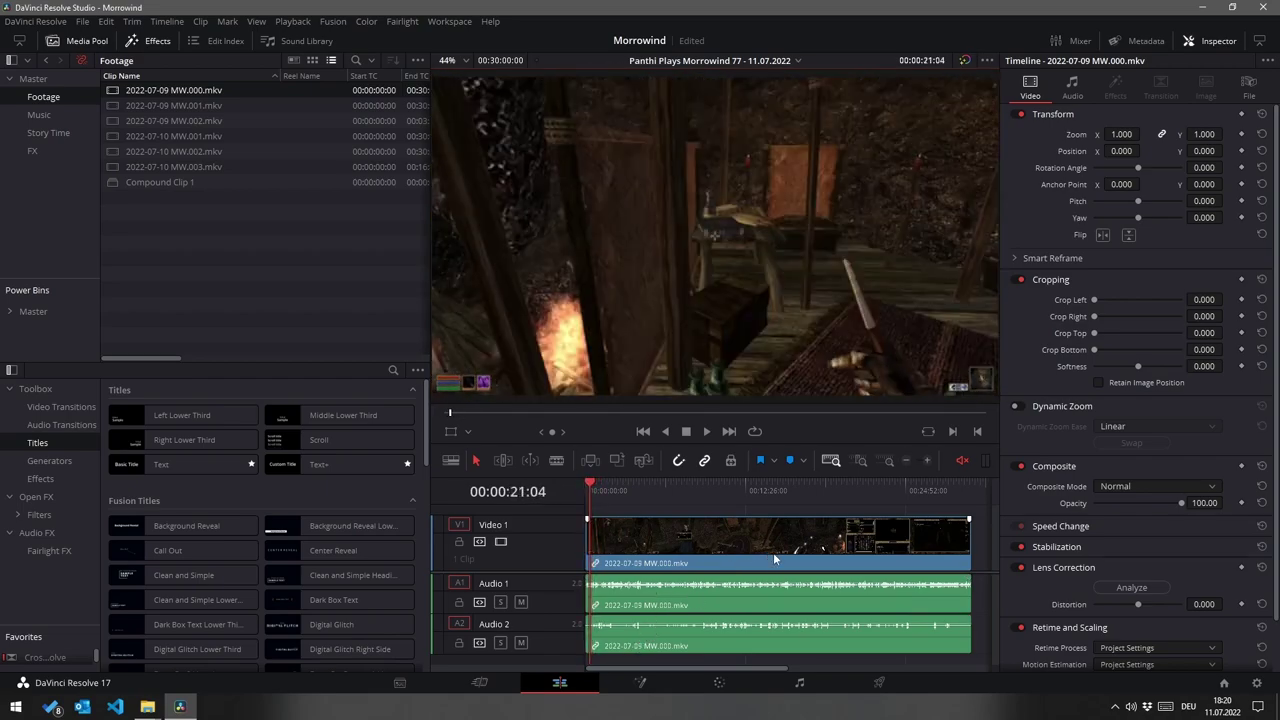
Step: Unmute the timeline audio and solo Audio 1 to listen to that track on its own
left_click(962, 460)
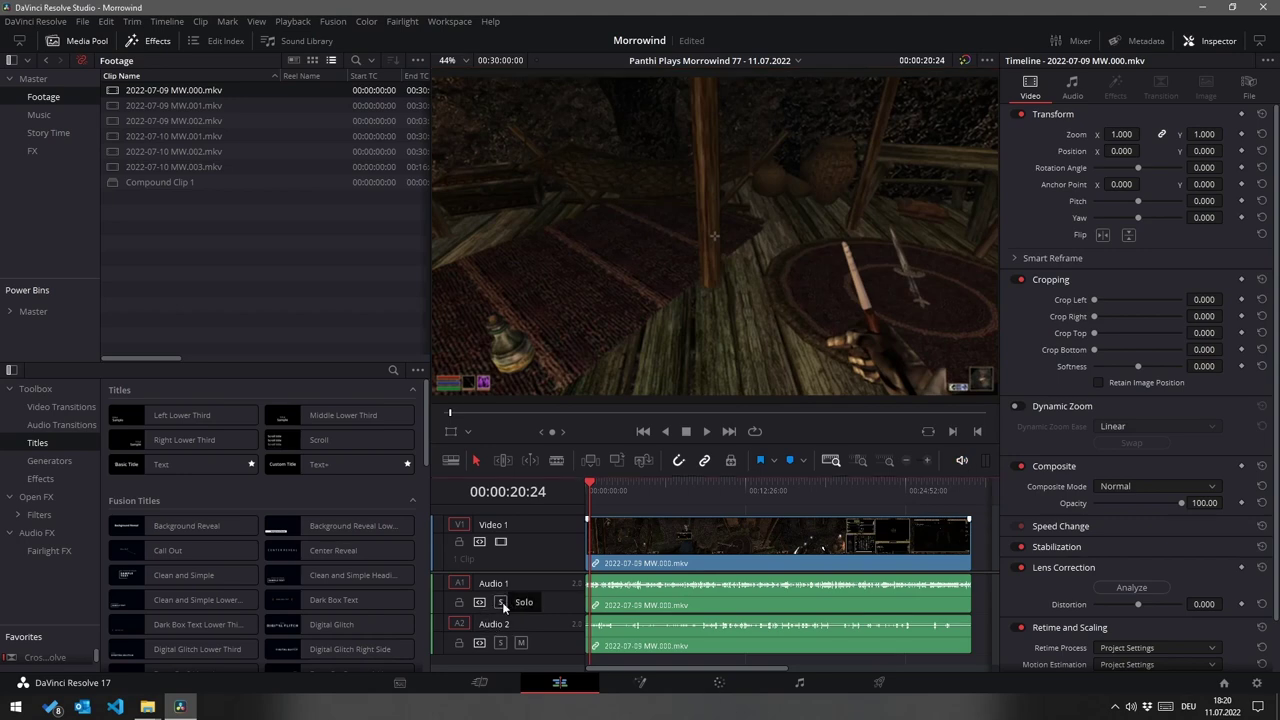
left_click(500, 602)
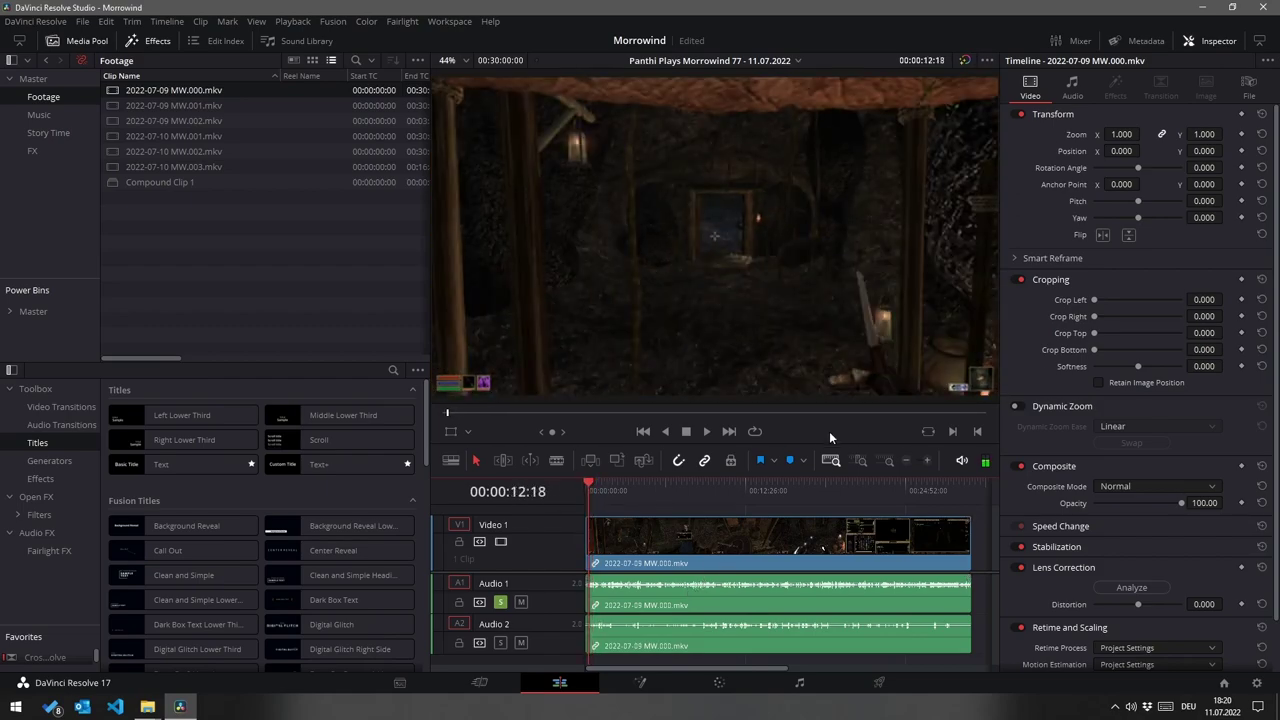
left_click(860, 460)
left_click(829, 460)
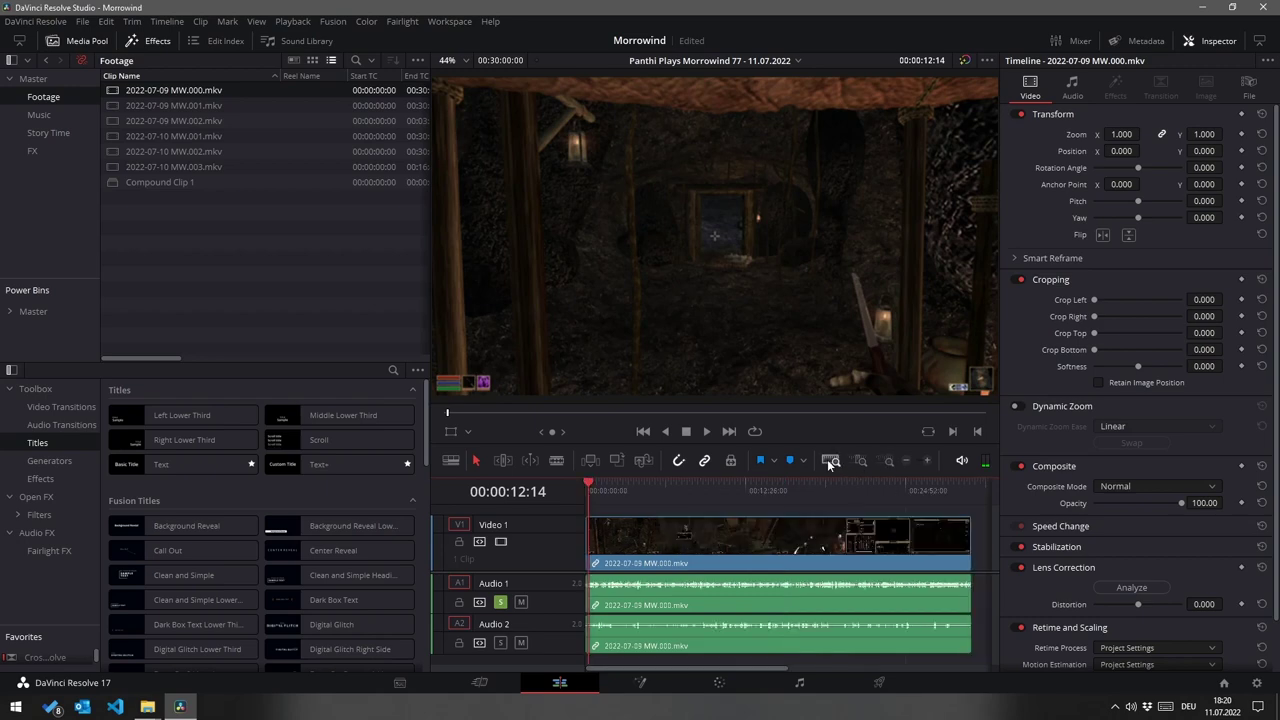
Step: Hide the Media Pool, Effects library and Inspector to give the viewer and timeline more room
left_click(66, 41)
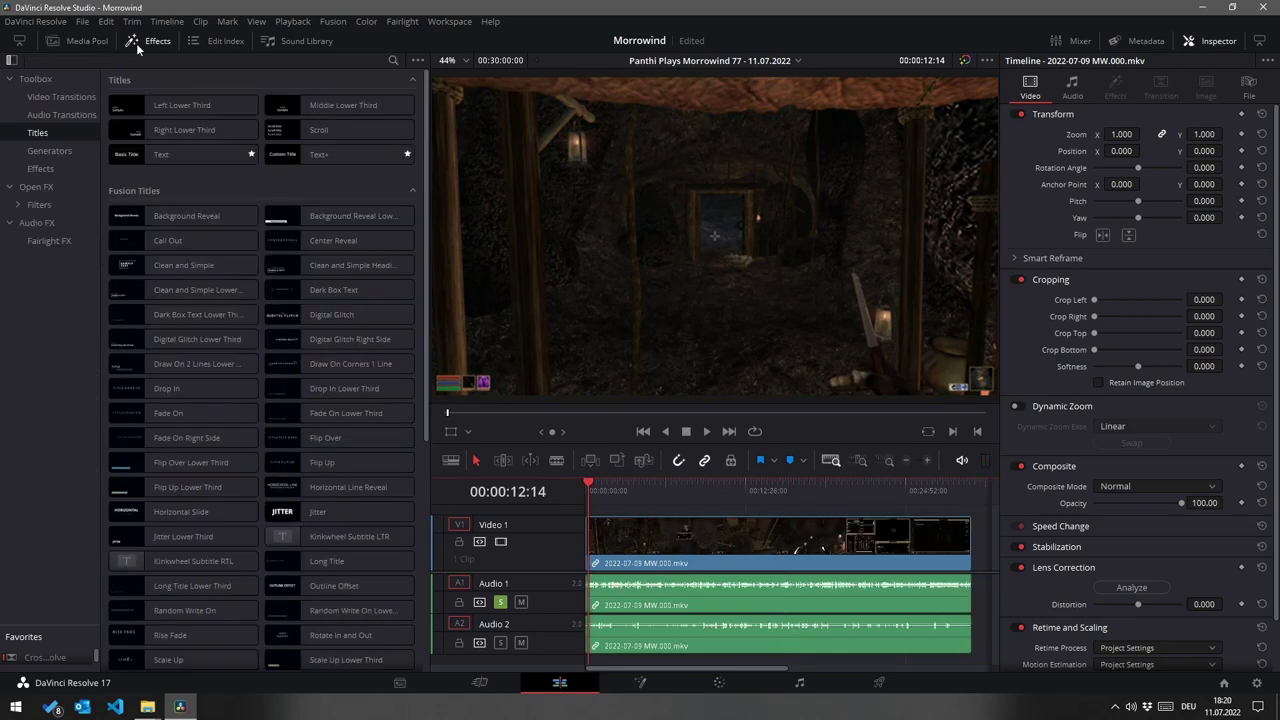
left_click(140, 42)
left_click(1210, 41)
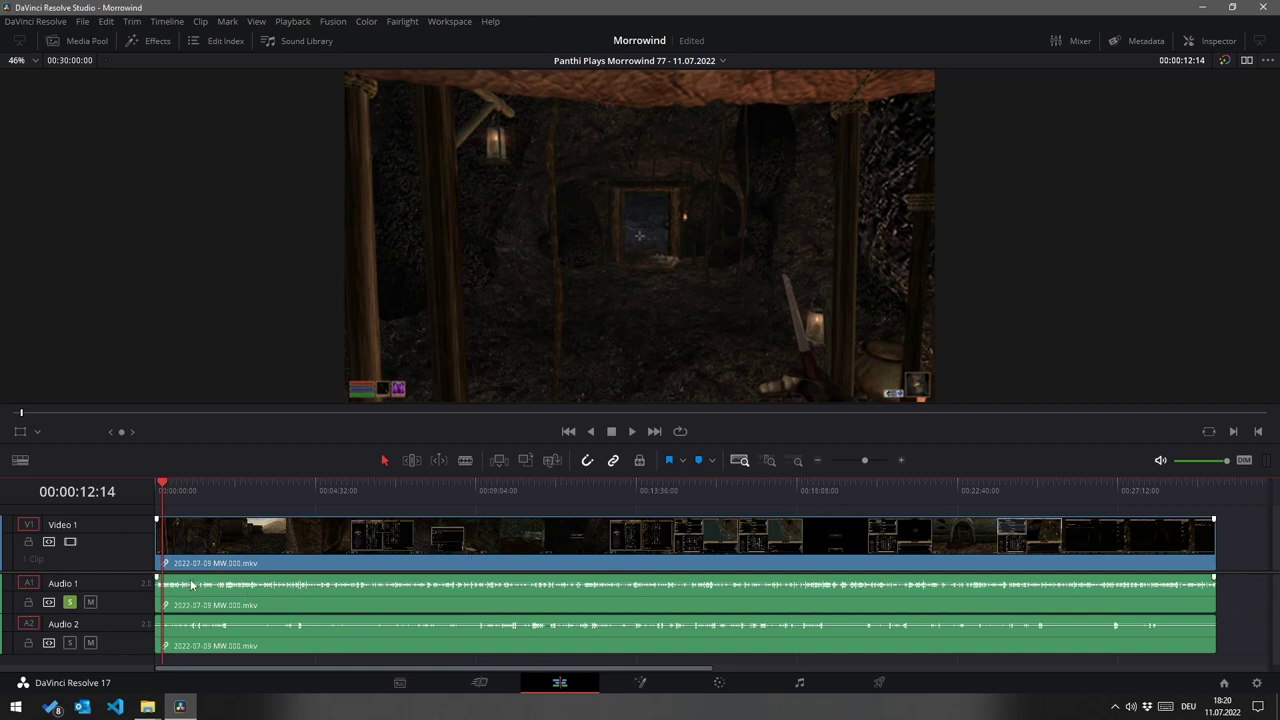
Step: Take Audio 1 out of solo and disable linked selection so the audio clips can be selected separately
key("j")
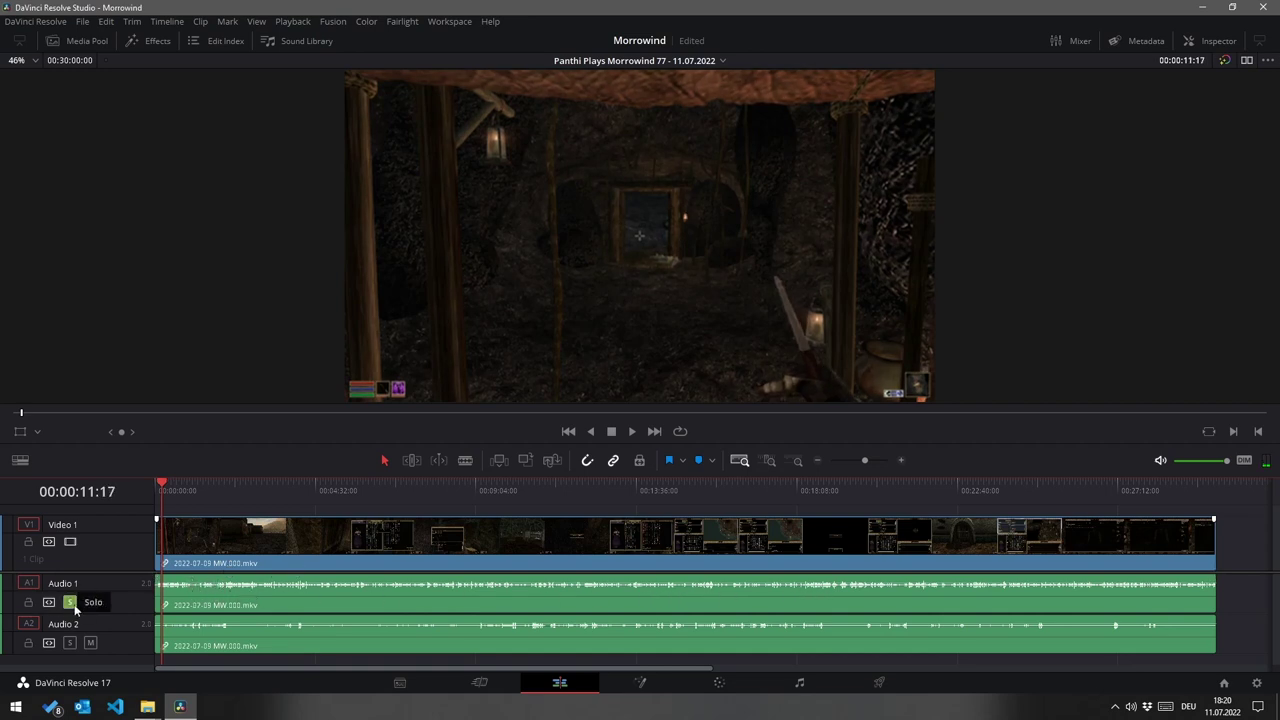
left_click(407, 544)
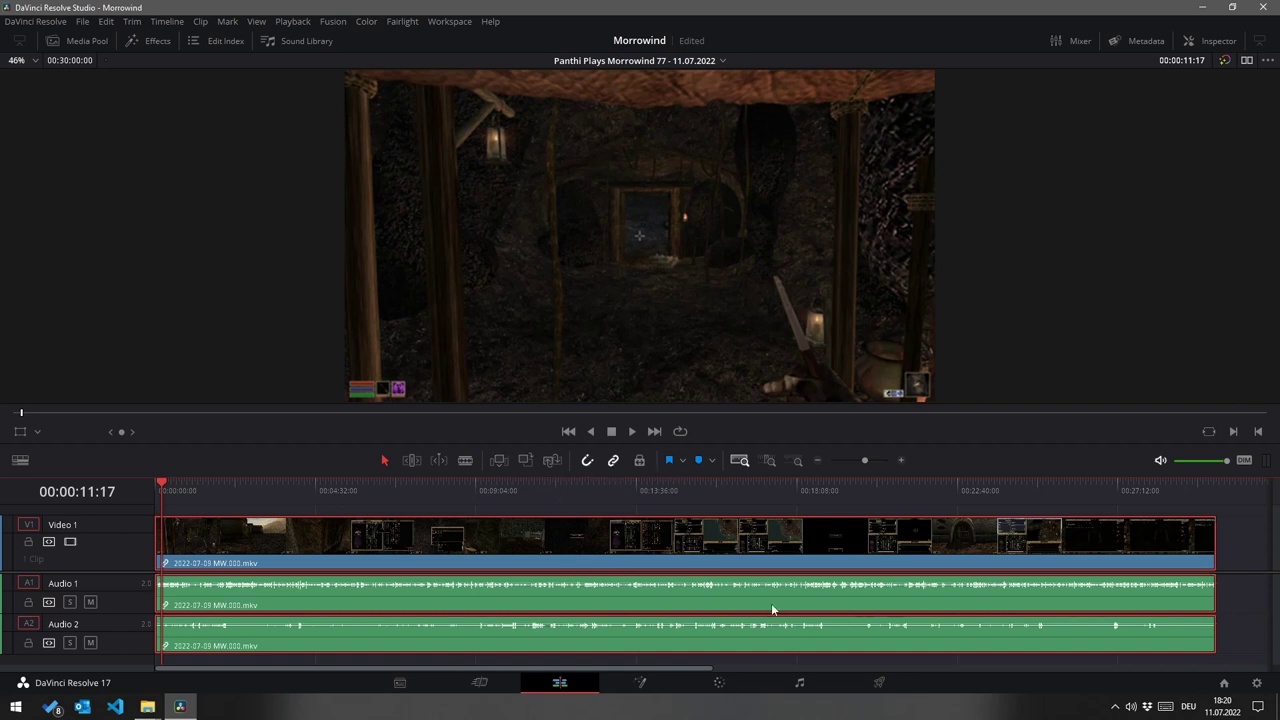
left_click(614, 460)
left_click(1248, 571)
Step: Normalize the audio level of the Audio 1 clip to a target of -3 dBFS
left_click(1199, 603)
right_click(388, 596)
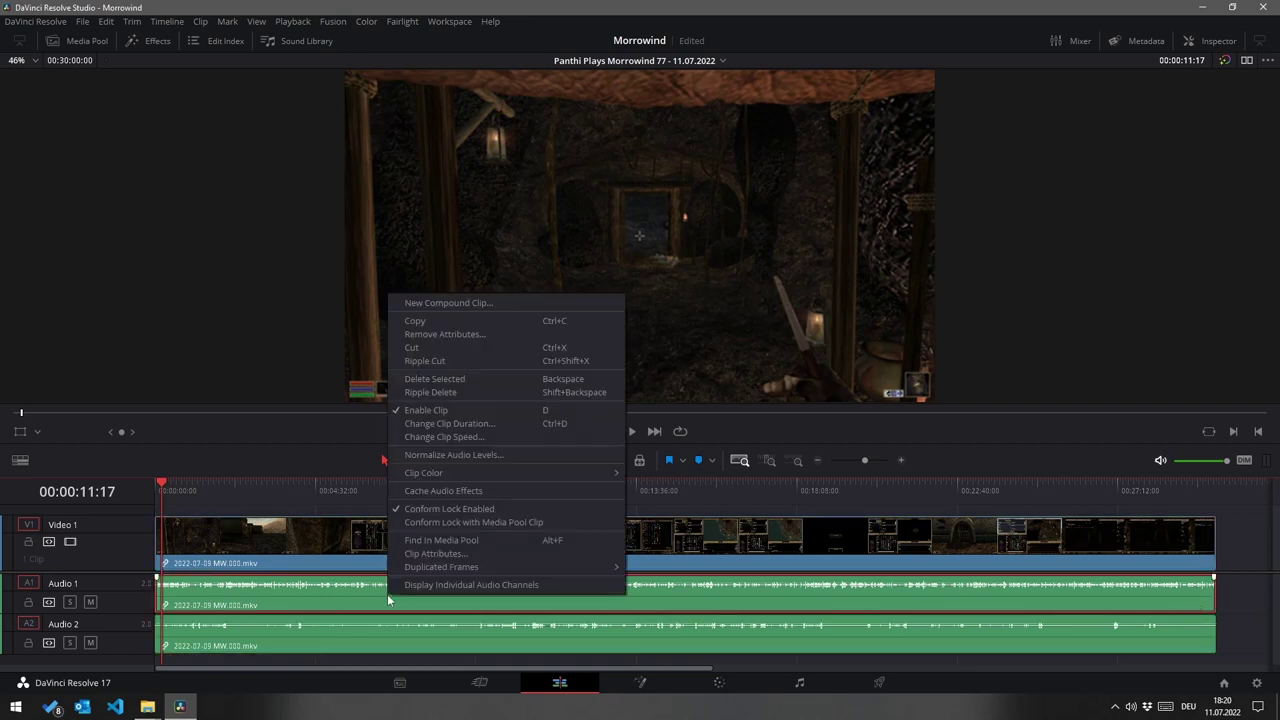
left_click(463, 455)
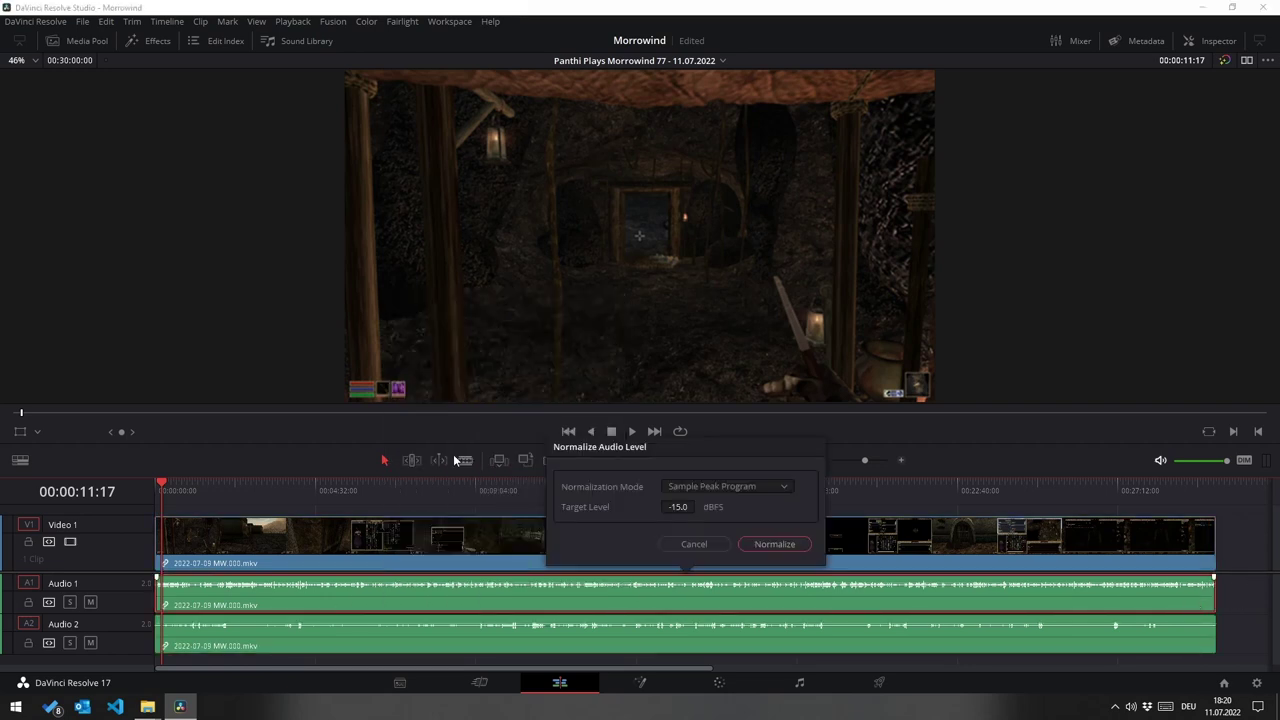
left_click(681, 507)
double_click(681, 508)
type("-3")
key("Return")
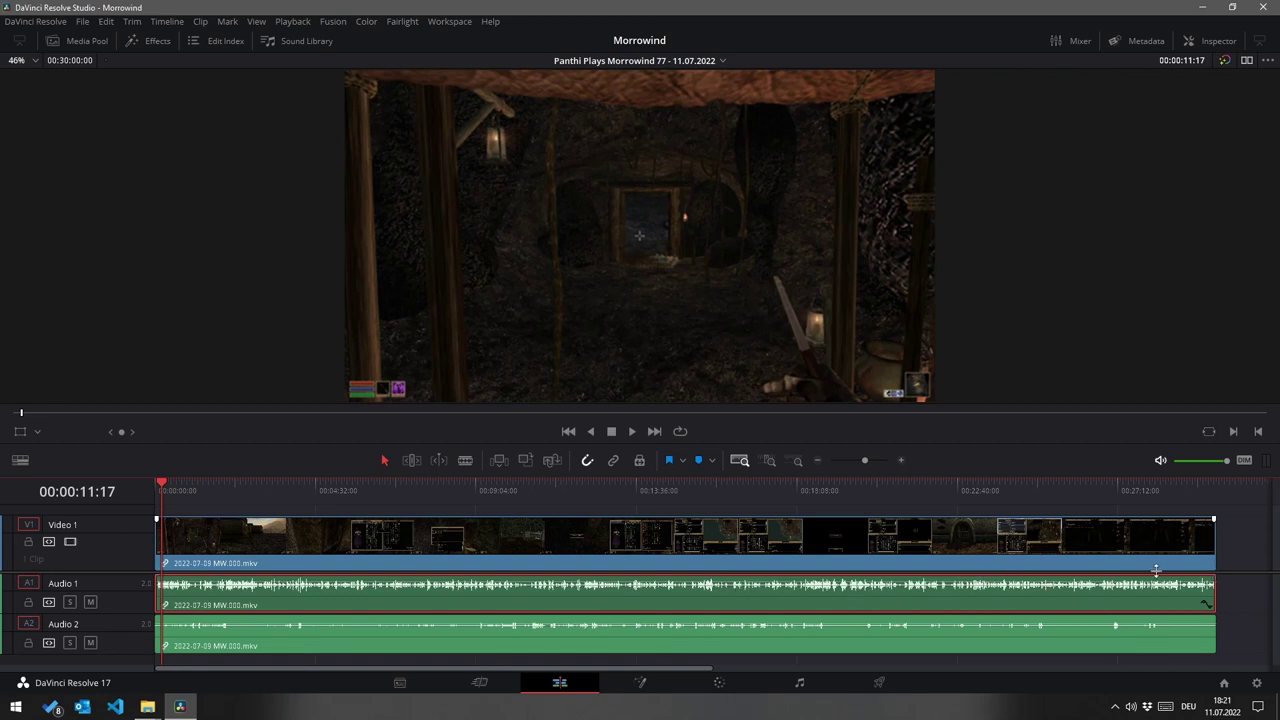
Step: Normalize the audio level of the Audio 2 clip in Sample Peak Program mode
left_click(334, 651)
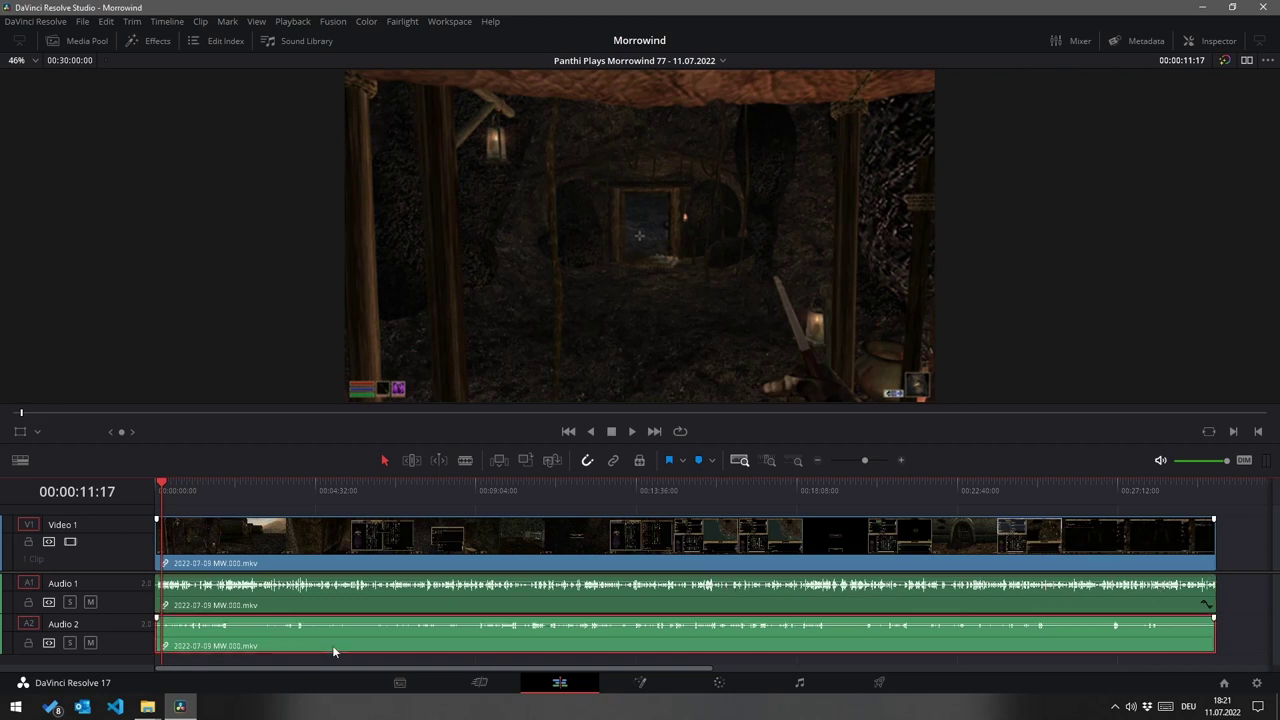
right_click(325, 647)
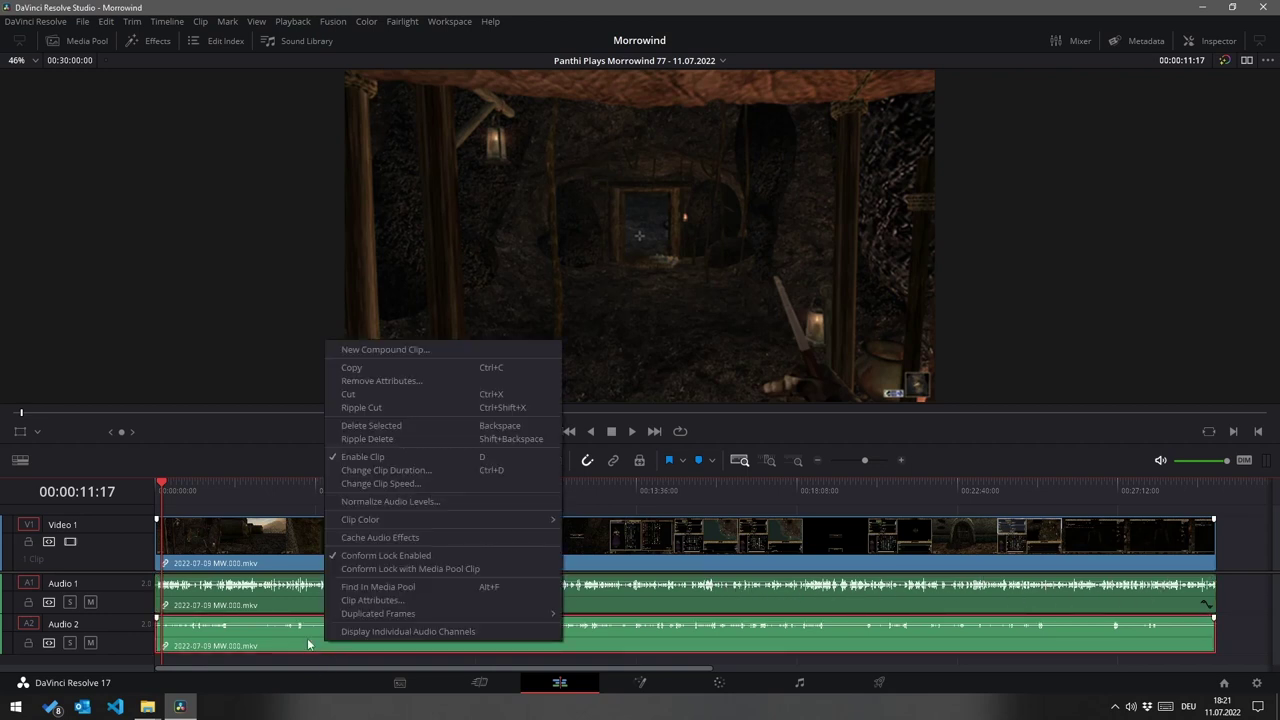
left_click(404, 501)
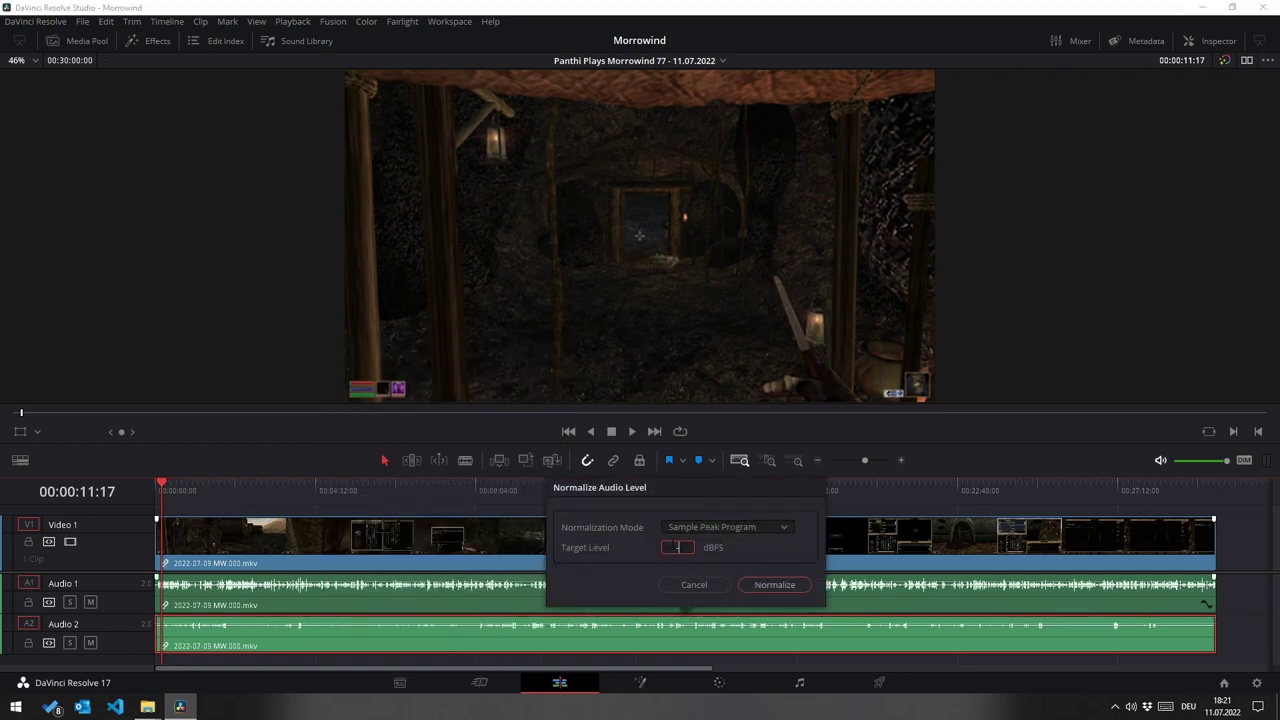
key("Return")
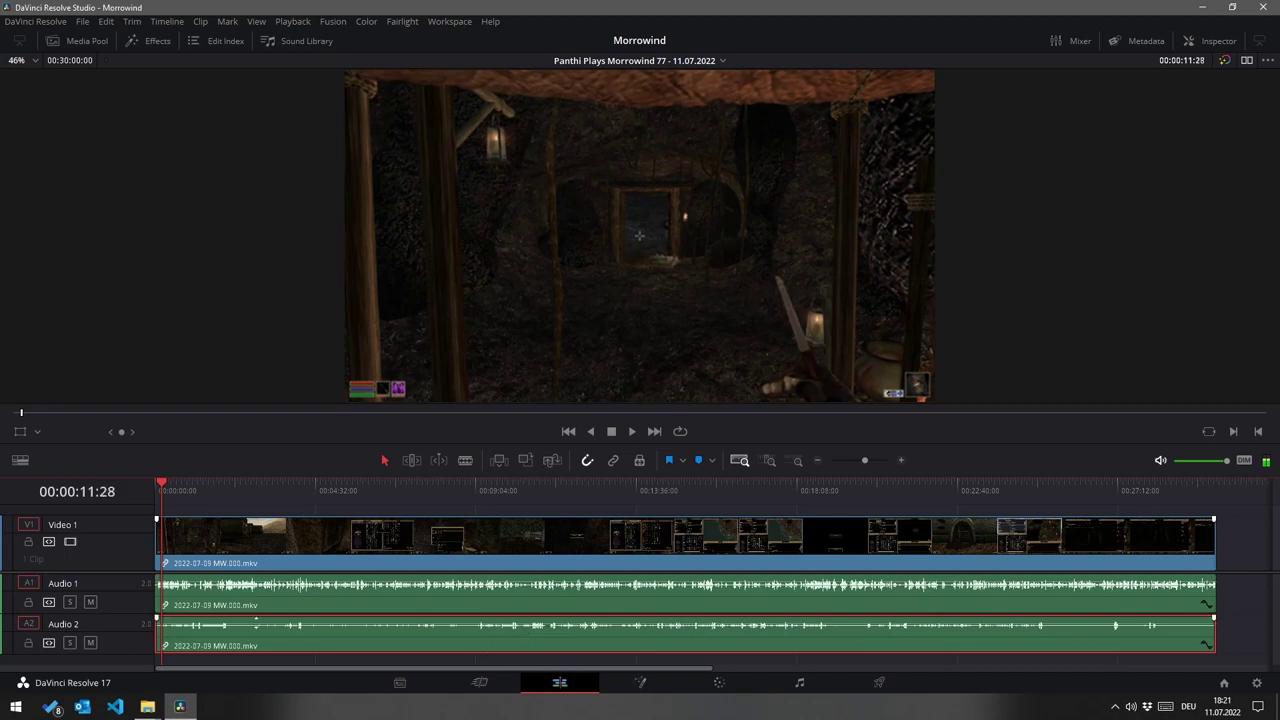
Step: Skim the recording at accelerated playback from near its beginning to about the 26-minute mark, checking the footage and sound
key("l")
key("l")
key("l")
key("l")
key("l")
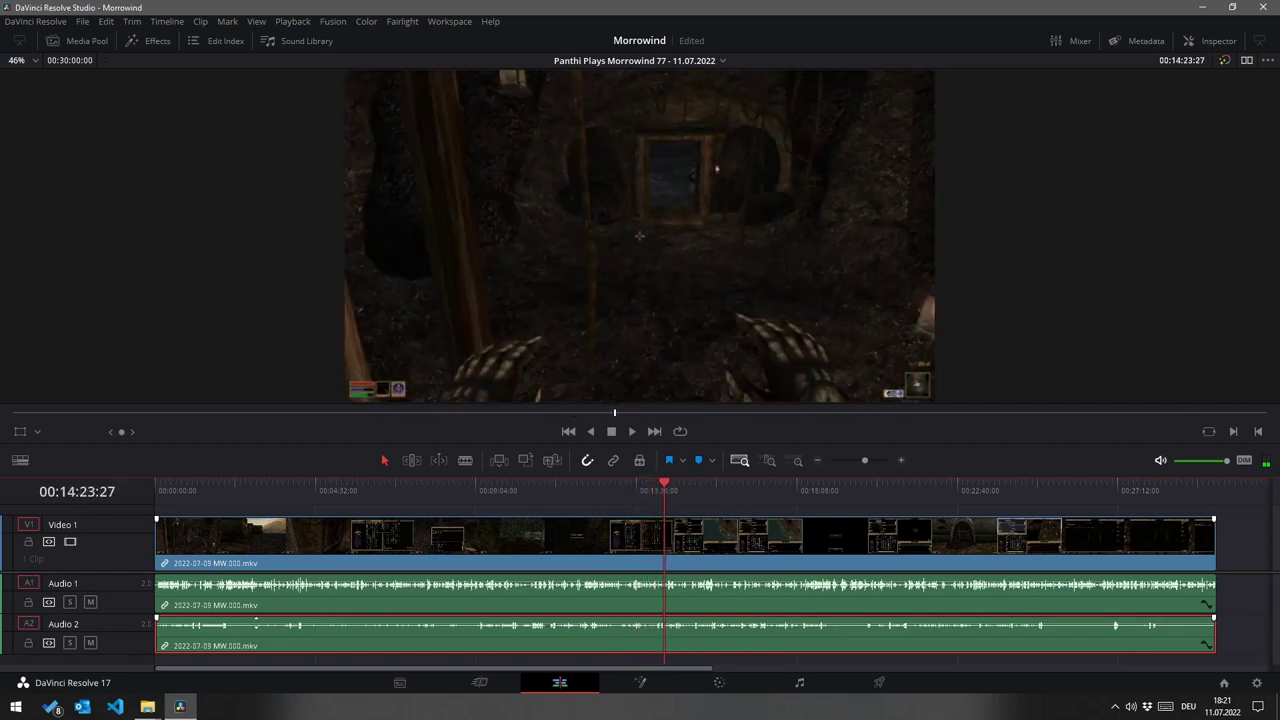
key("j")
key("j")
key("j")
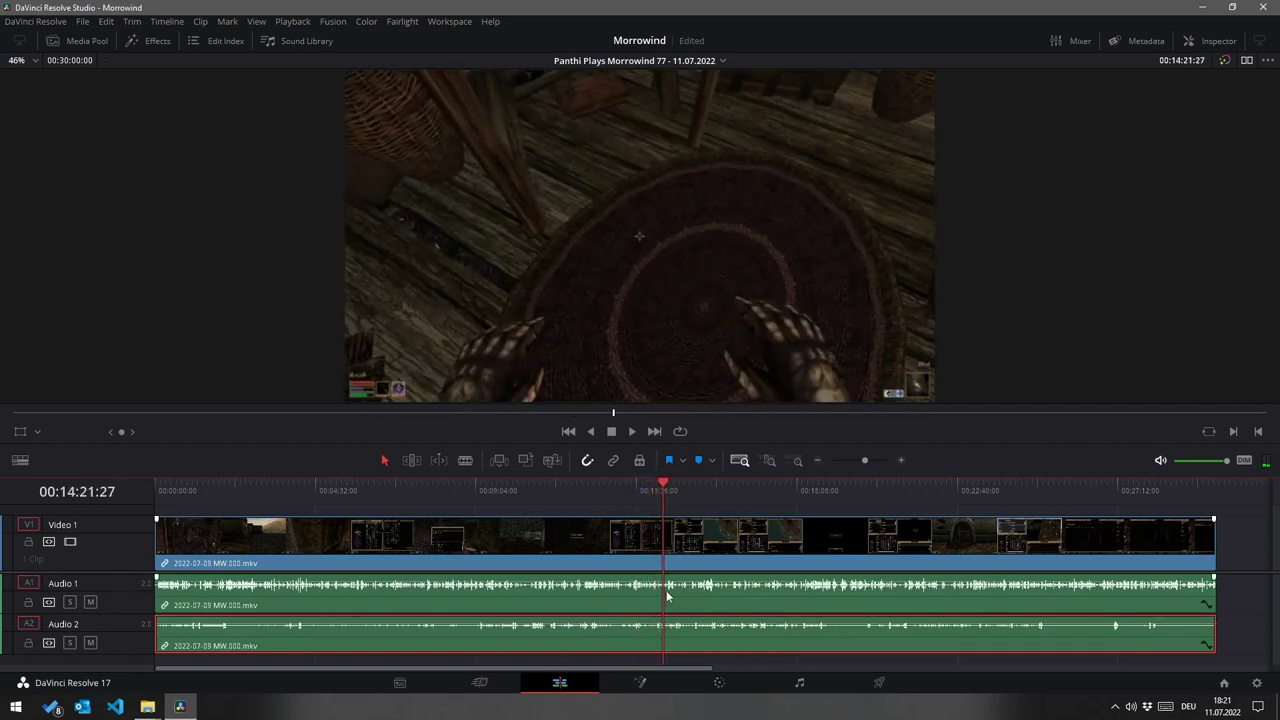
key("l")
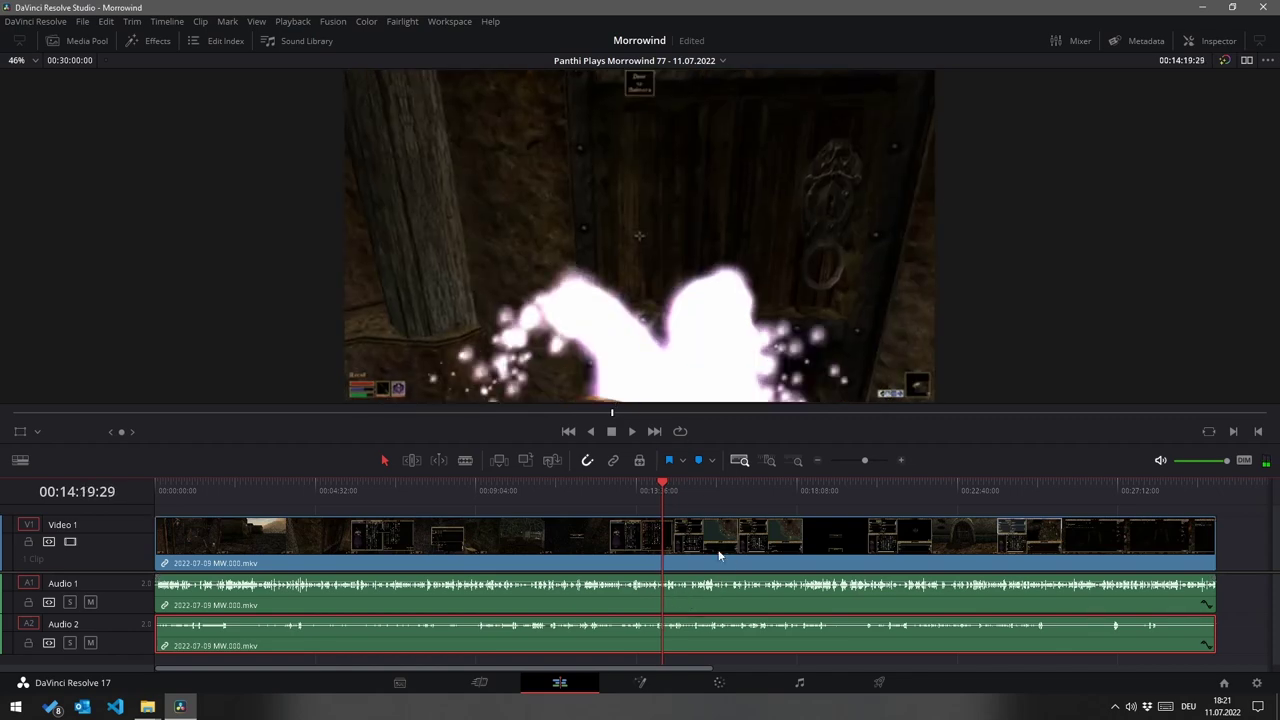
key("l")
key("l")
key("l")
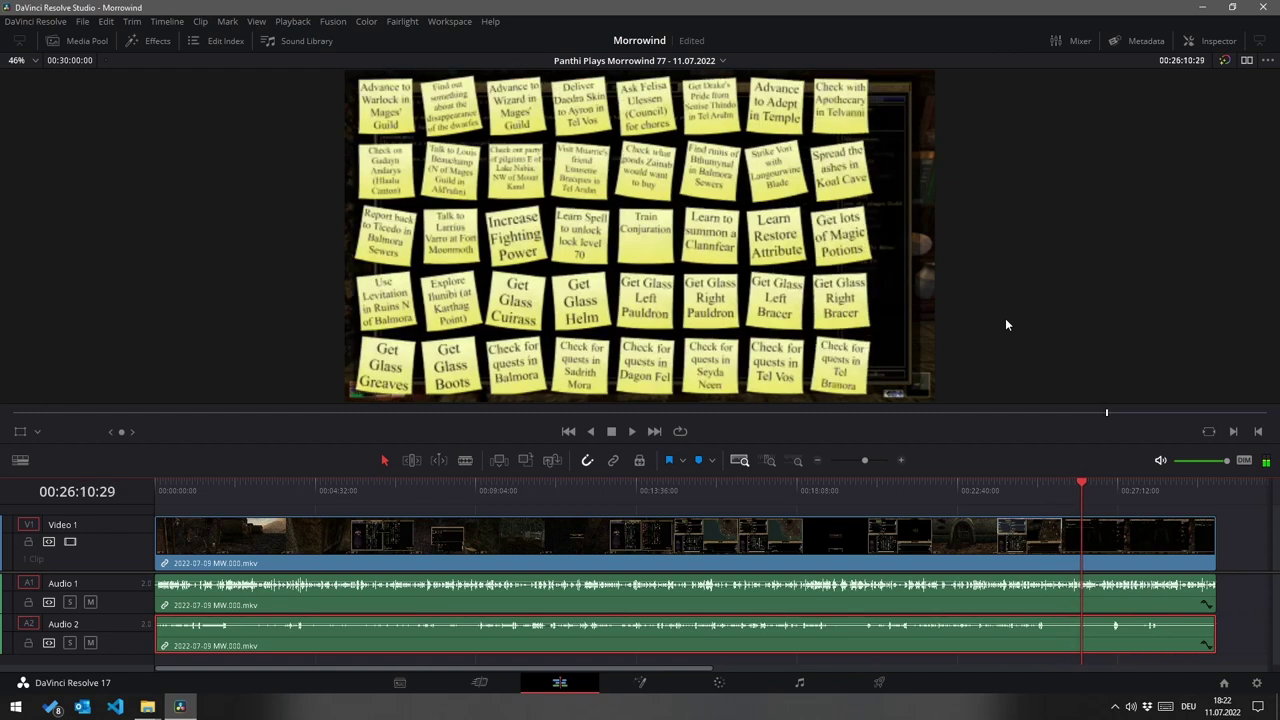
Step: Shuttle back and forth from about 00:26:10 through the quest-note scenes until the end of the timeline
key("j")
key("j")
key("l")
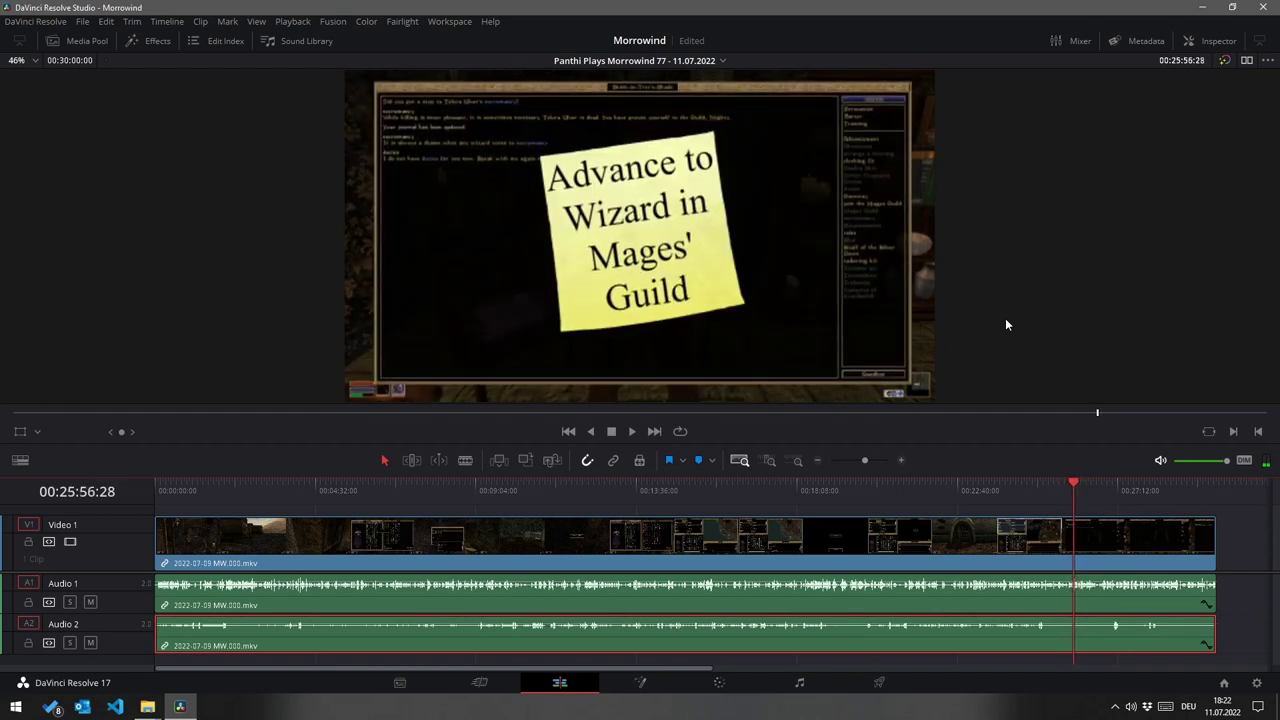
key("j")
key("j")
key("j")
key("j")
key("l")
key("l")
key("l")
key("l")
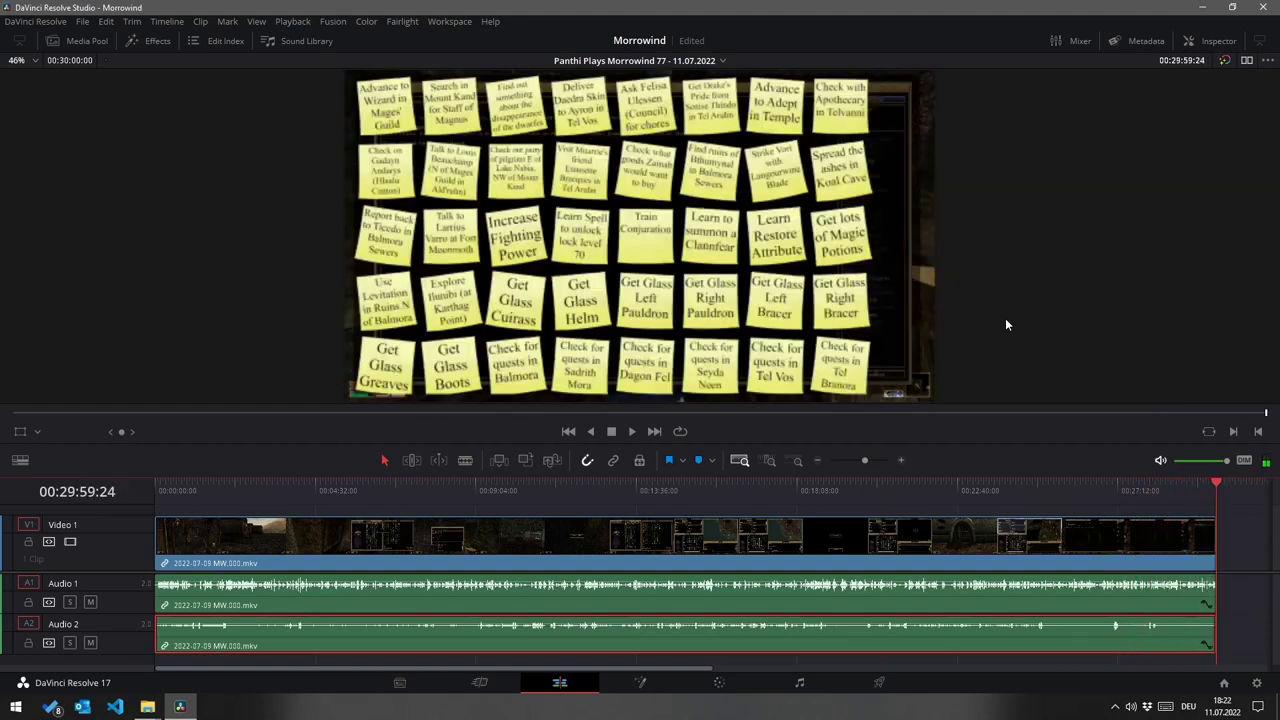
key("j")
key("j")
key("j")
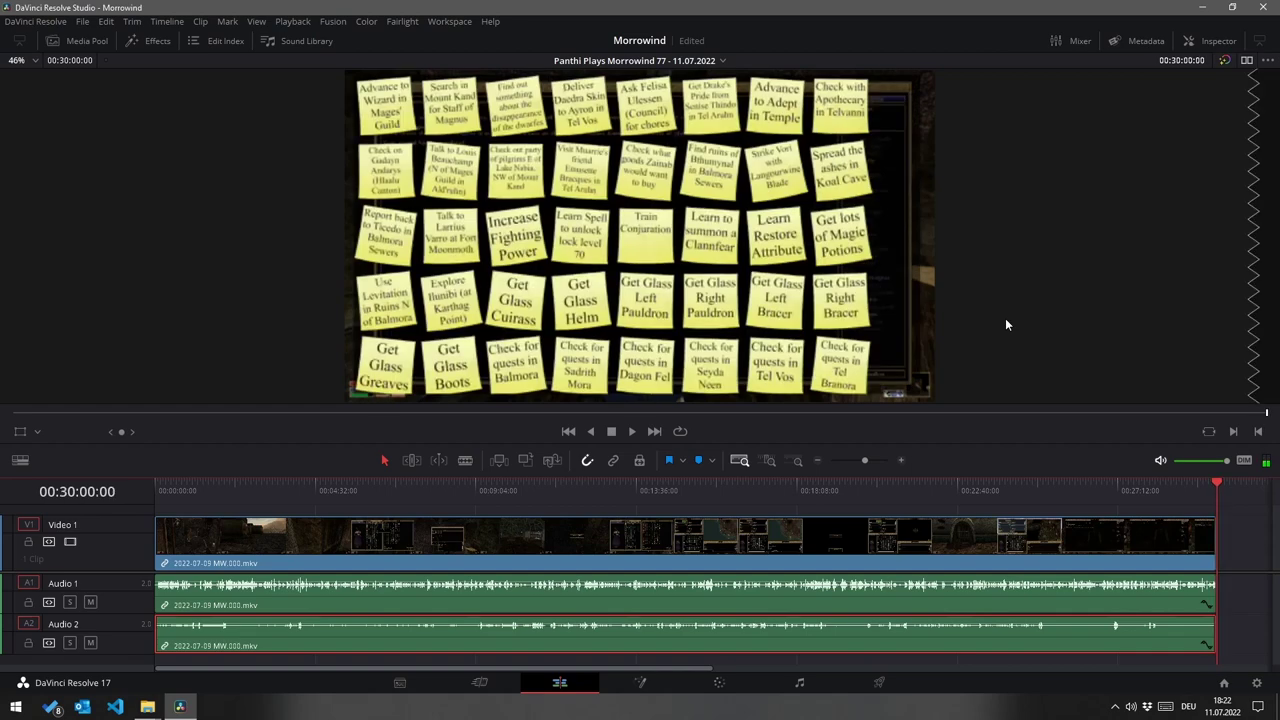
key("End")
Step: Review the footage backward from the timeline's end to about 00:27:20 and forward again, looking for a suitable episode ending
key("j")
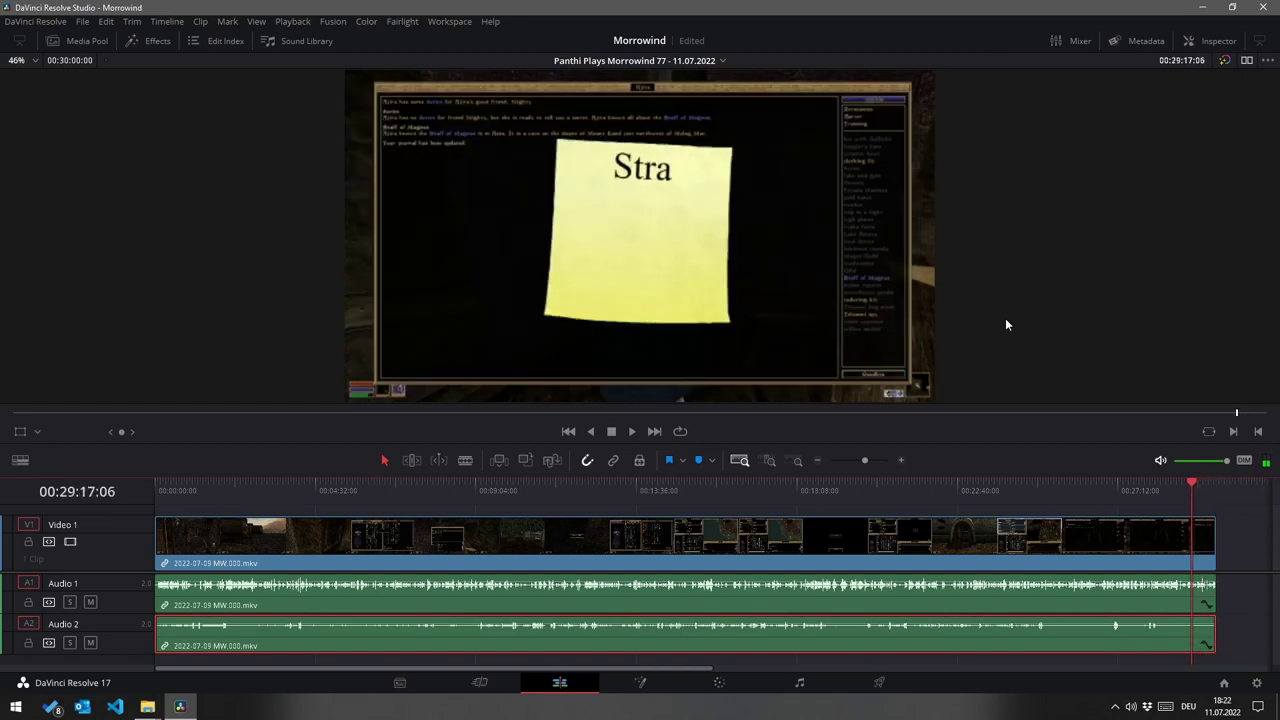
key("l")
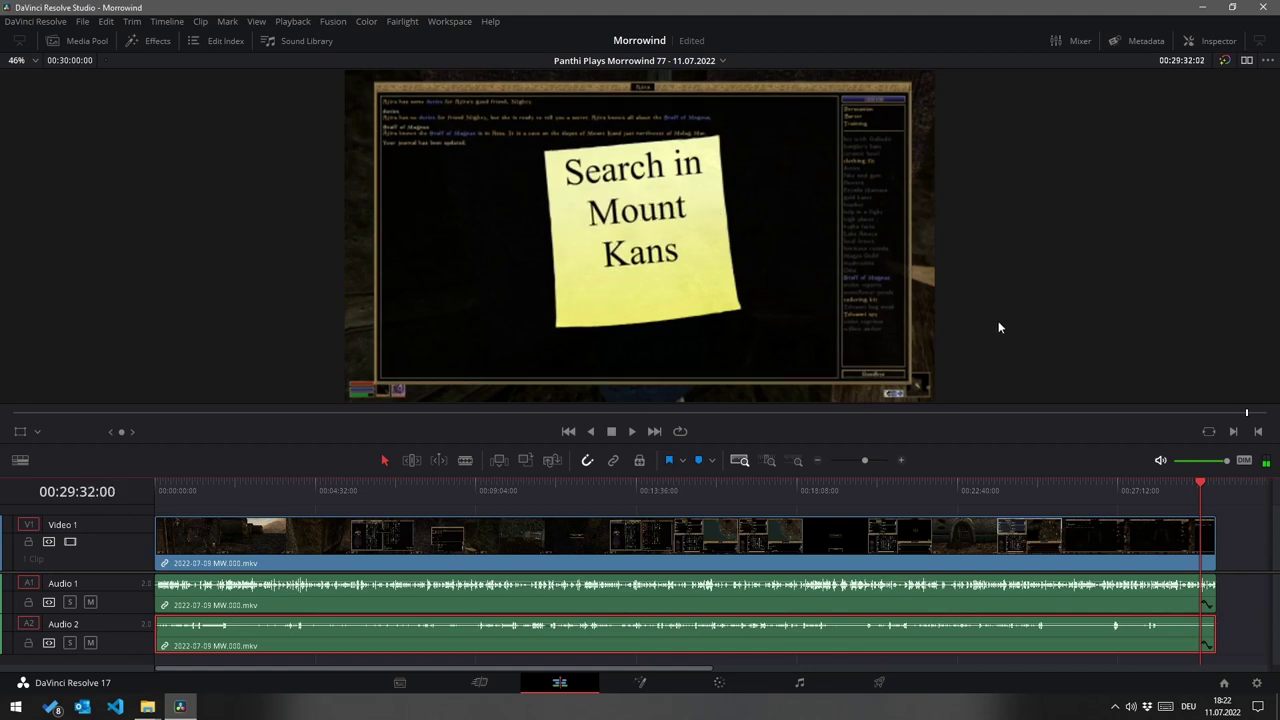
key("j")
key("j")
key("j")
key("j")
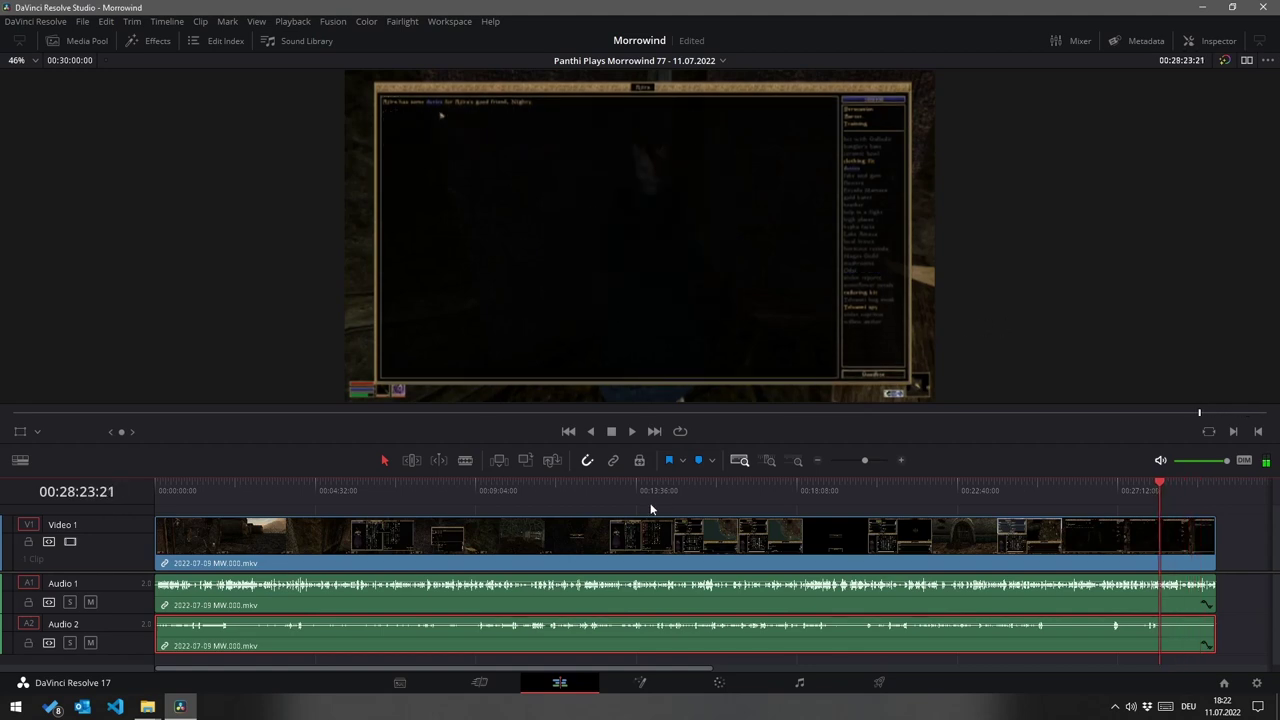
key("k")
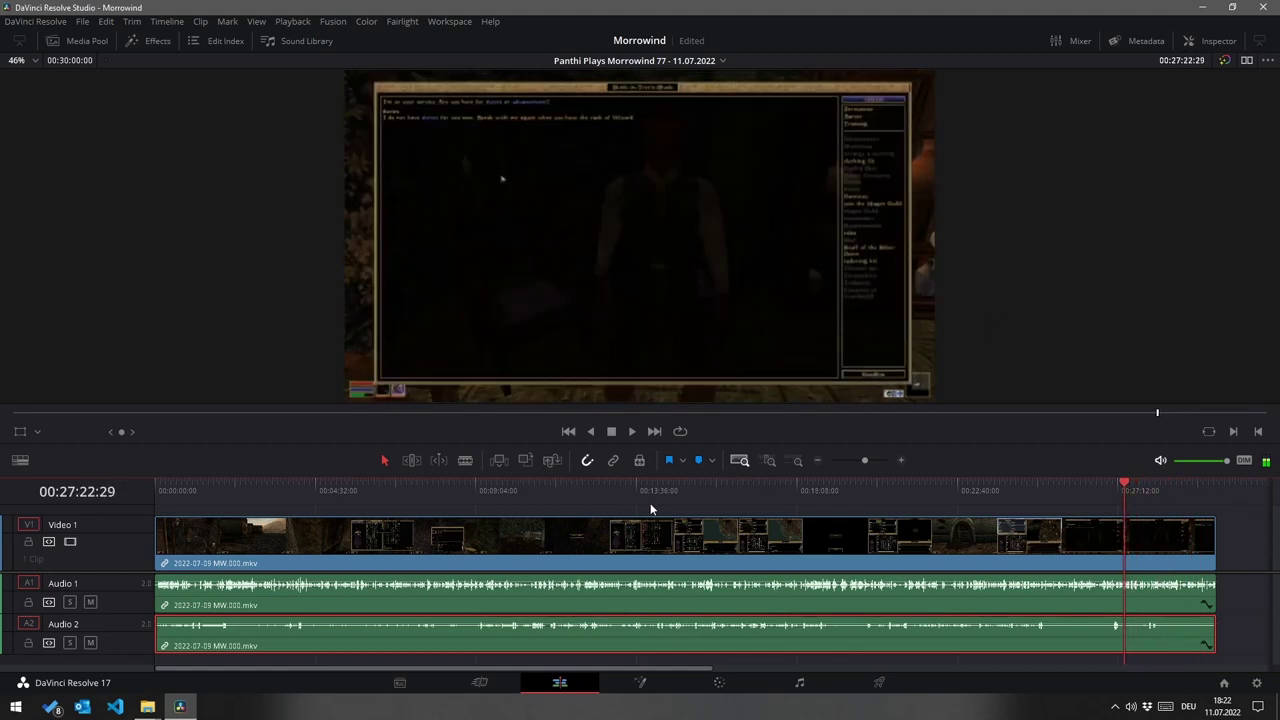
key("Right")
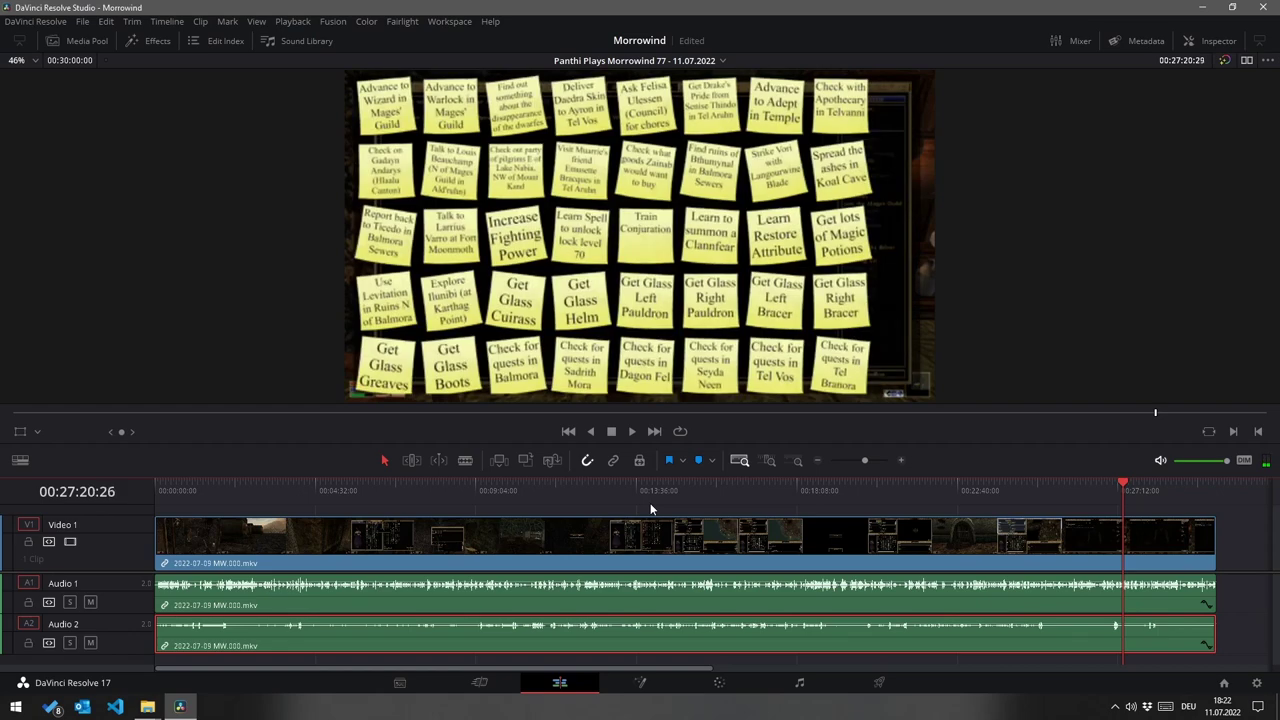
key("l")
key("l")
key("l")
key("l")
key("l")
key("l")
key("l")
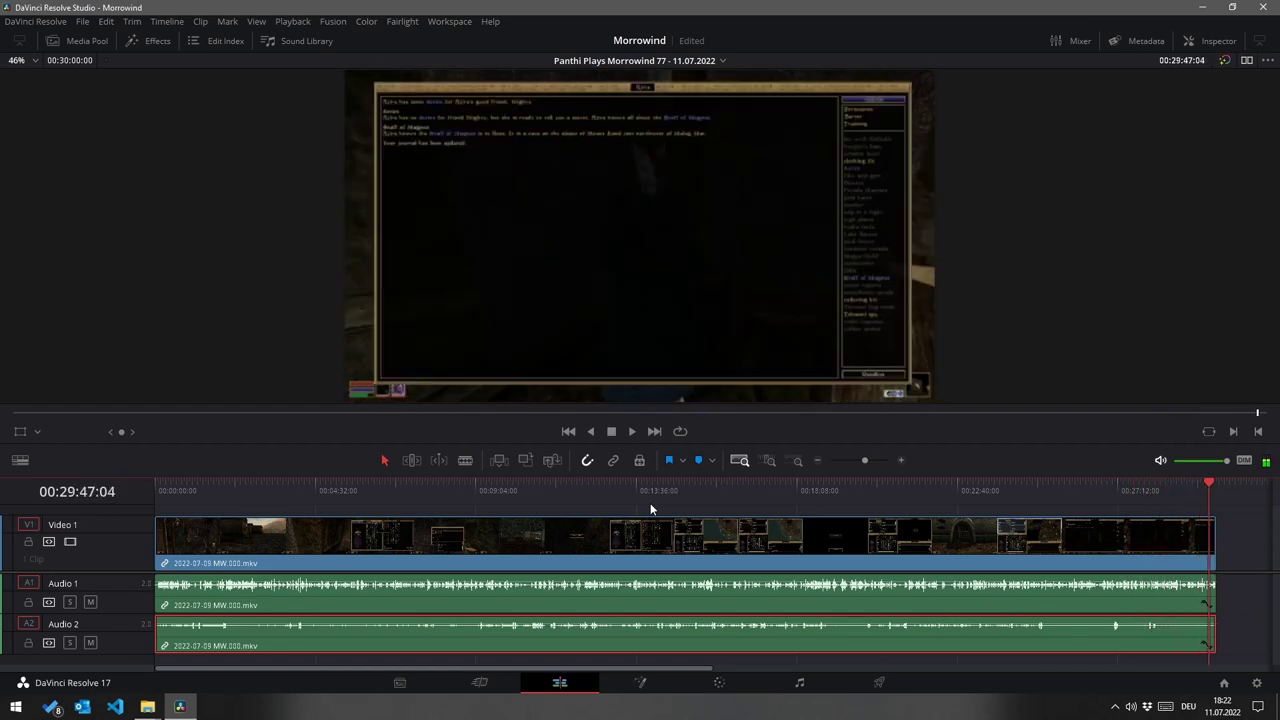
Step: Shuttle repeatedly through the last minute of the recording to examine the final dialogue and sticky-note scene
key("j")
key("j")
key("j")
key("j")
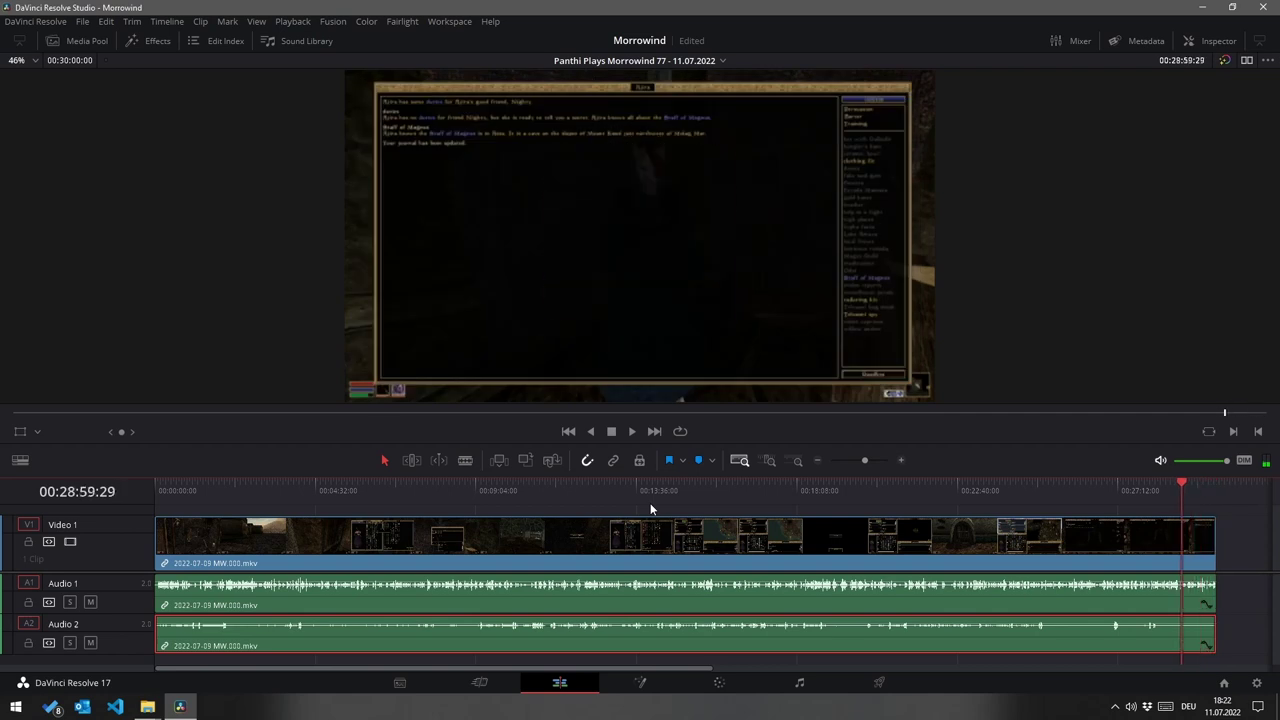
key("l")
key("l")
key("l")
key("j")
key("j")
key("j")
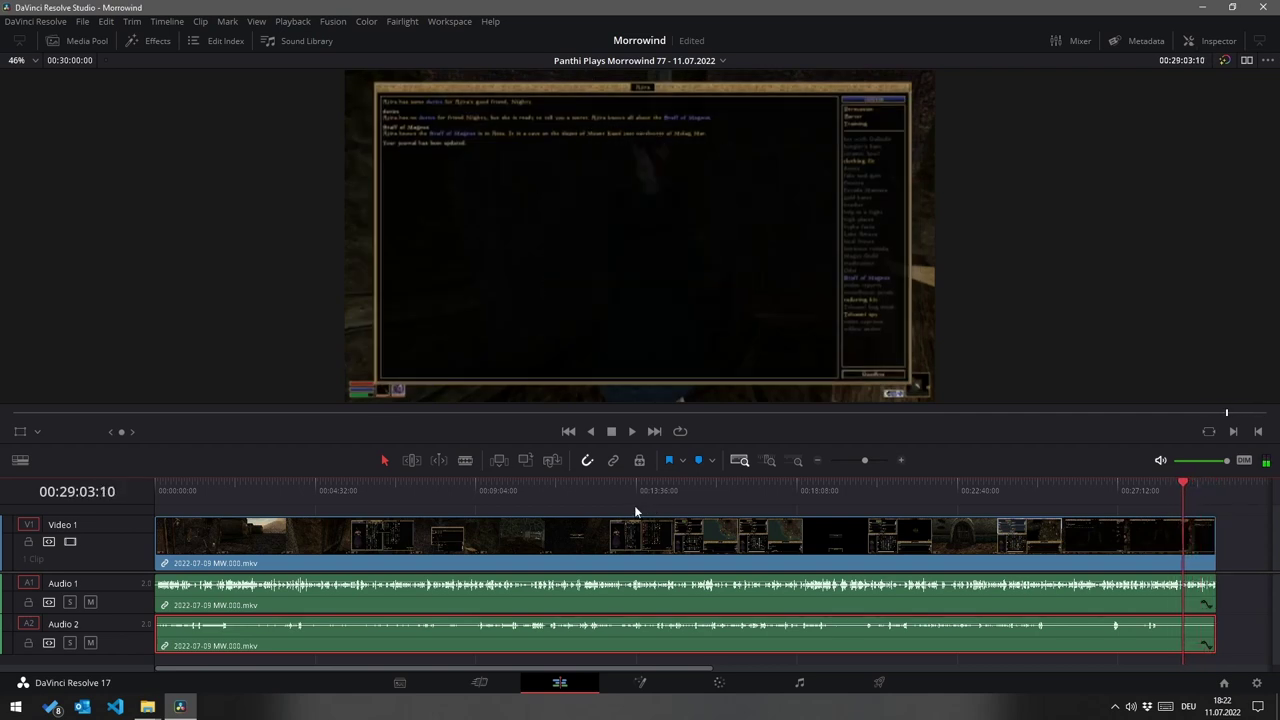
key("l")
key("l")
key("l")
key("j")
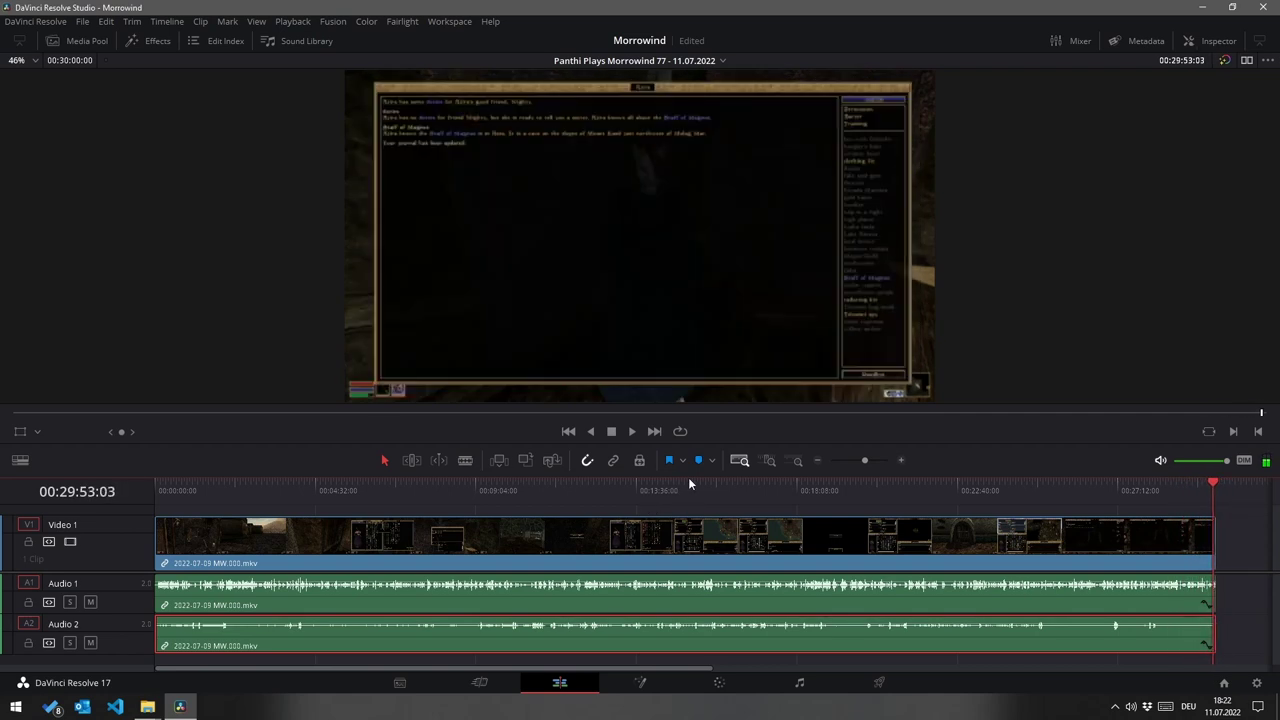
key("l")
key("l")
key("l")
key("l")
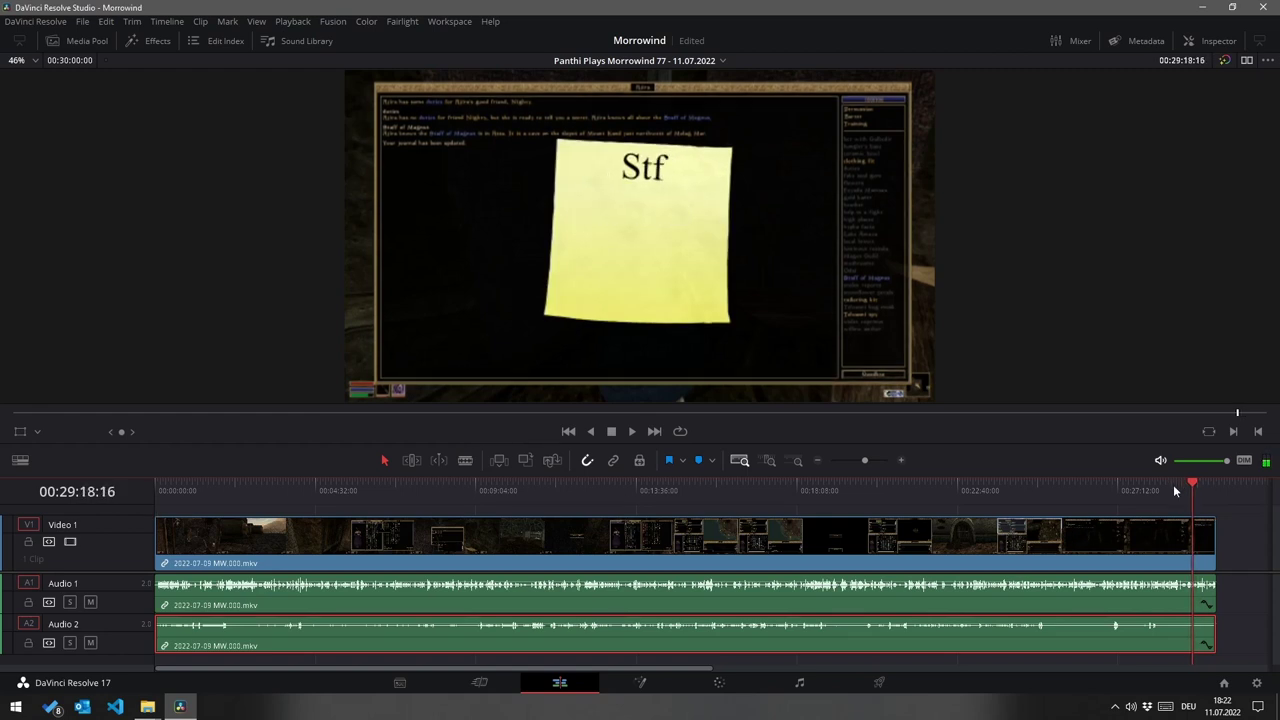
Step: Listen to the commentary between about 00:28:51 and the end of the clip to find a natural place for the episode cut
key("j")
key("j")
key("j")
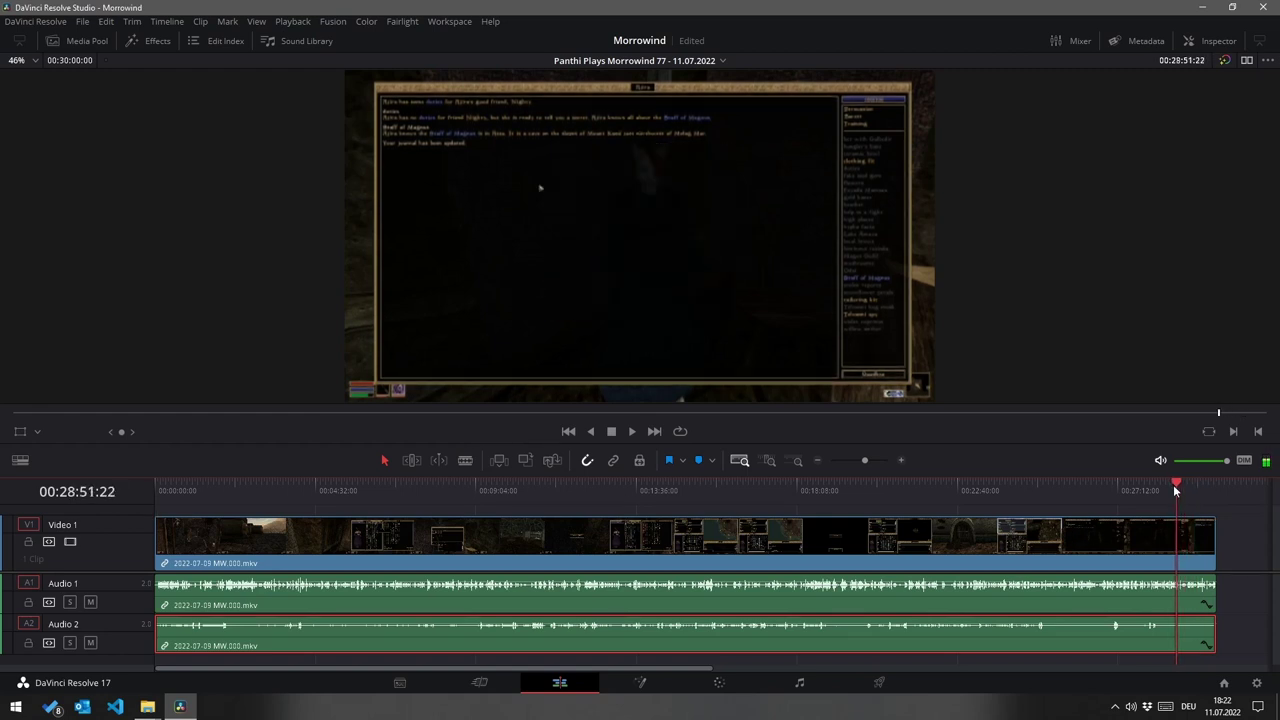
key("l")
key("l")
key("l")
key("l")
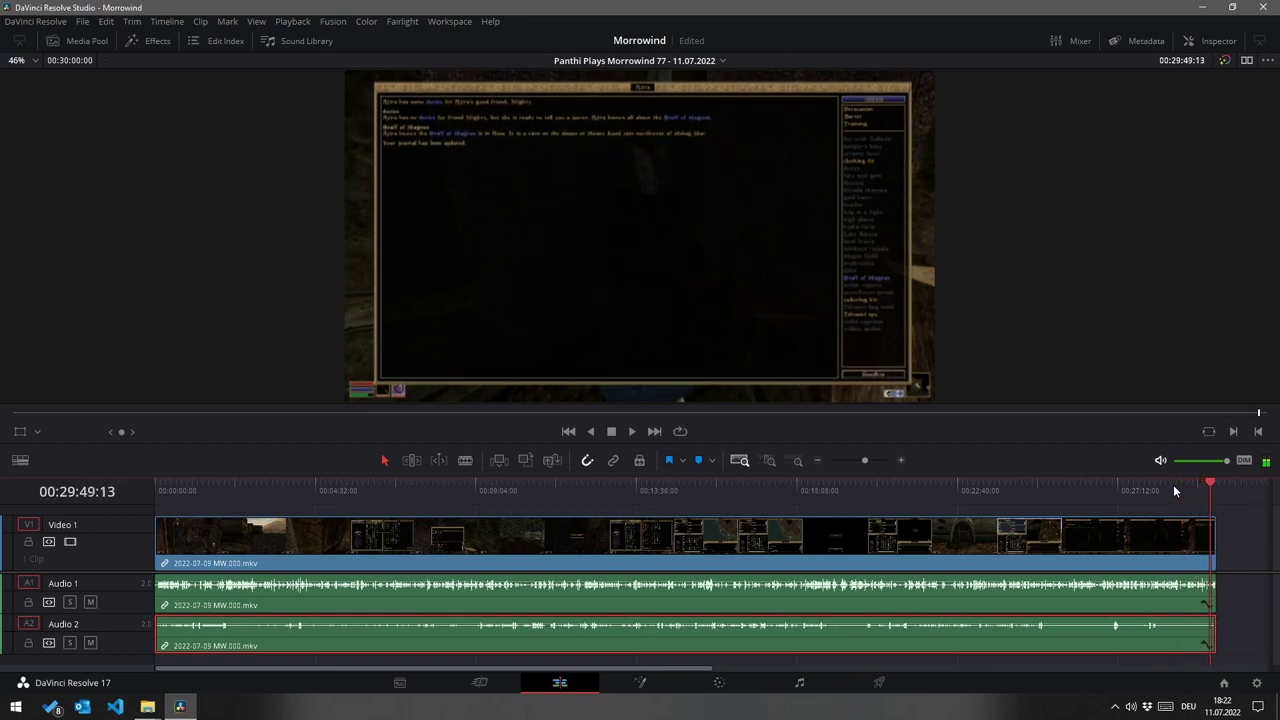
key("j")
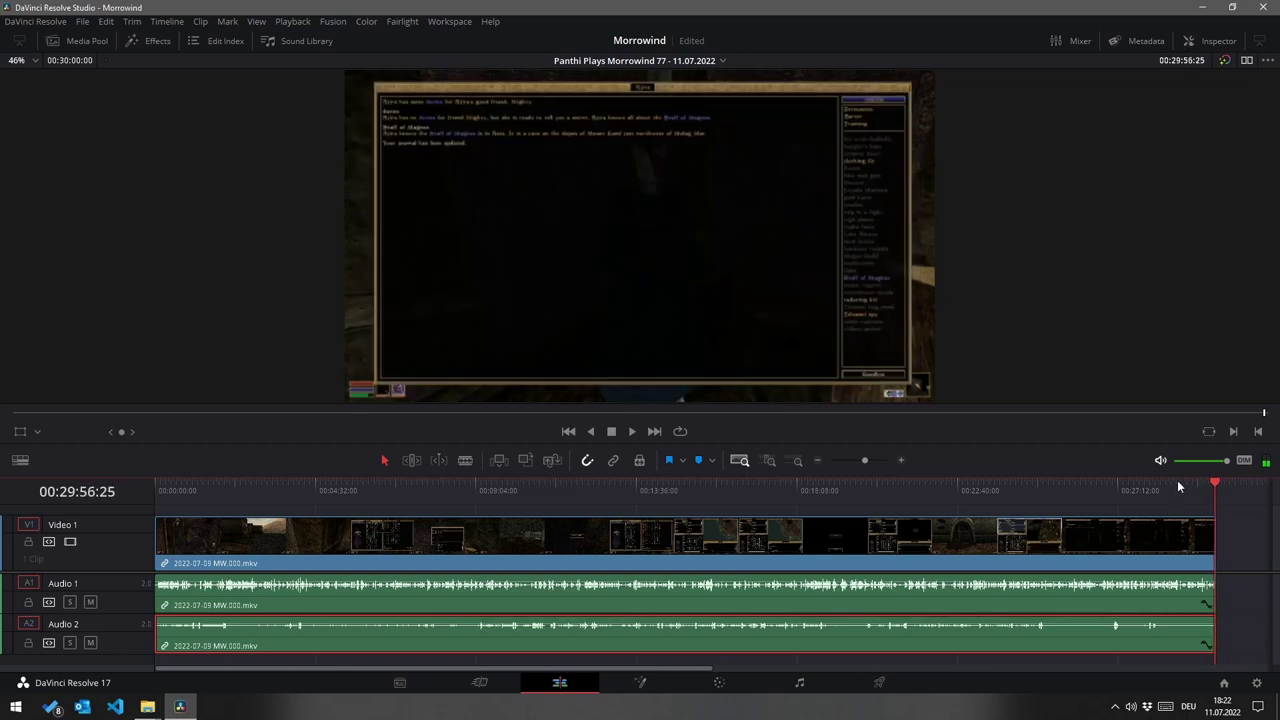
key("j")
key("j")
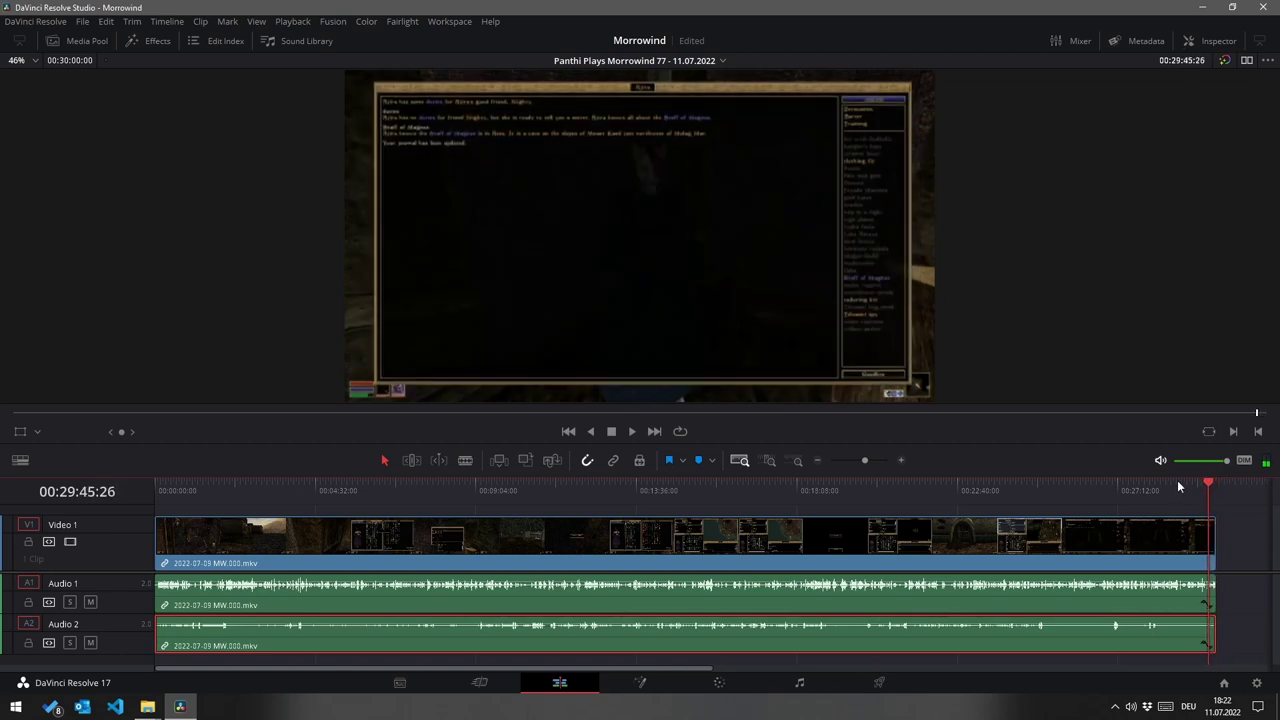
key("k")
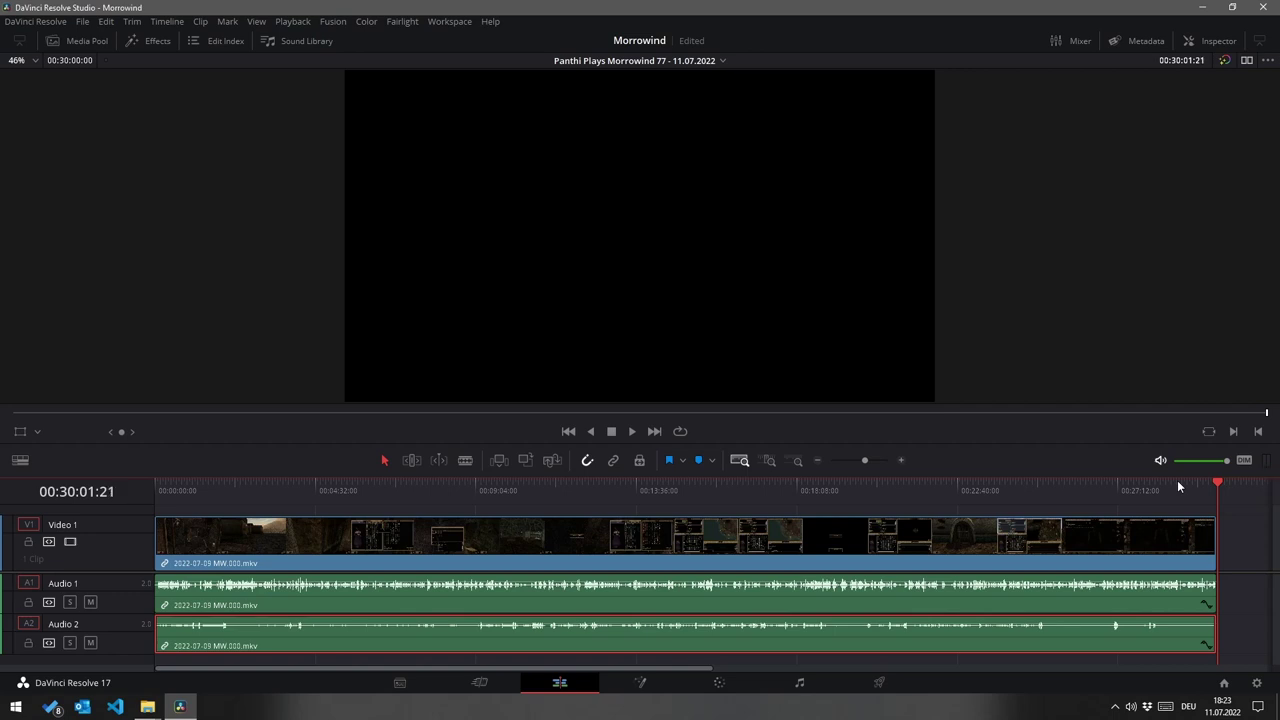
key("j")
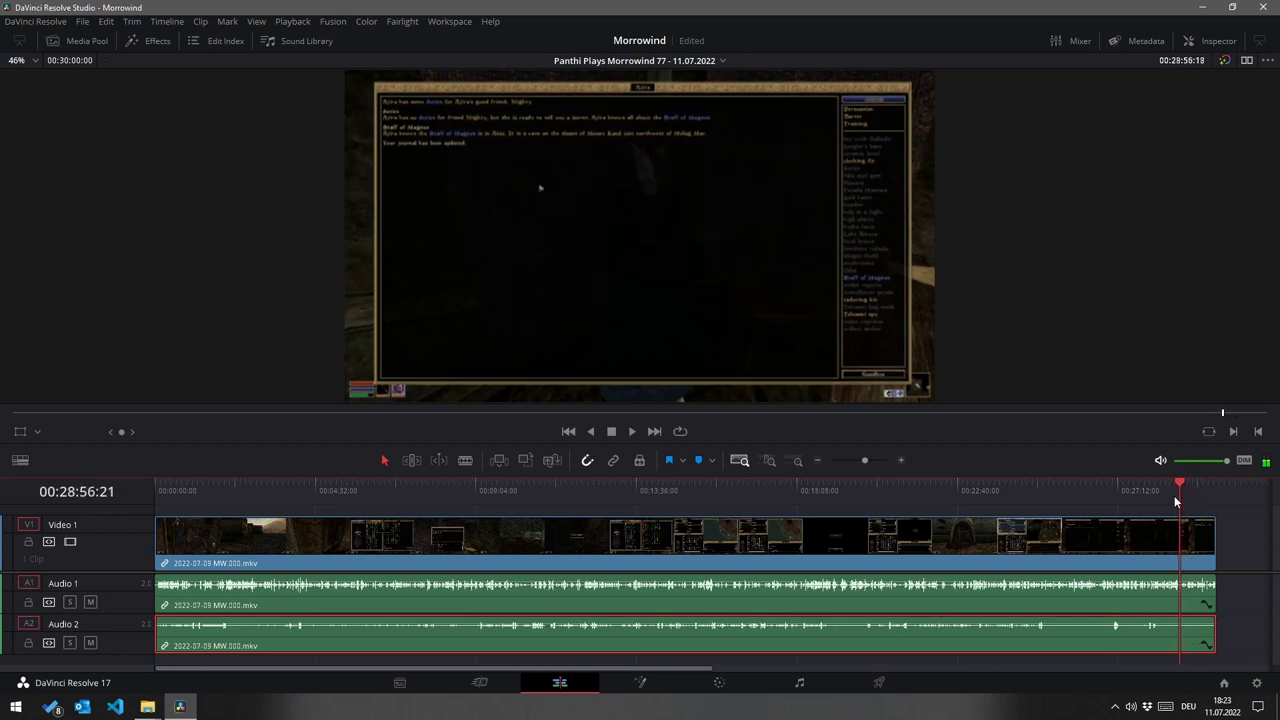
key("l")
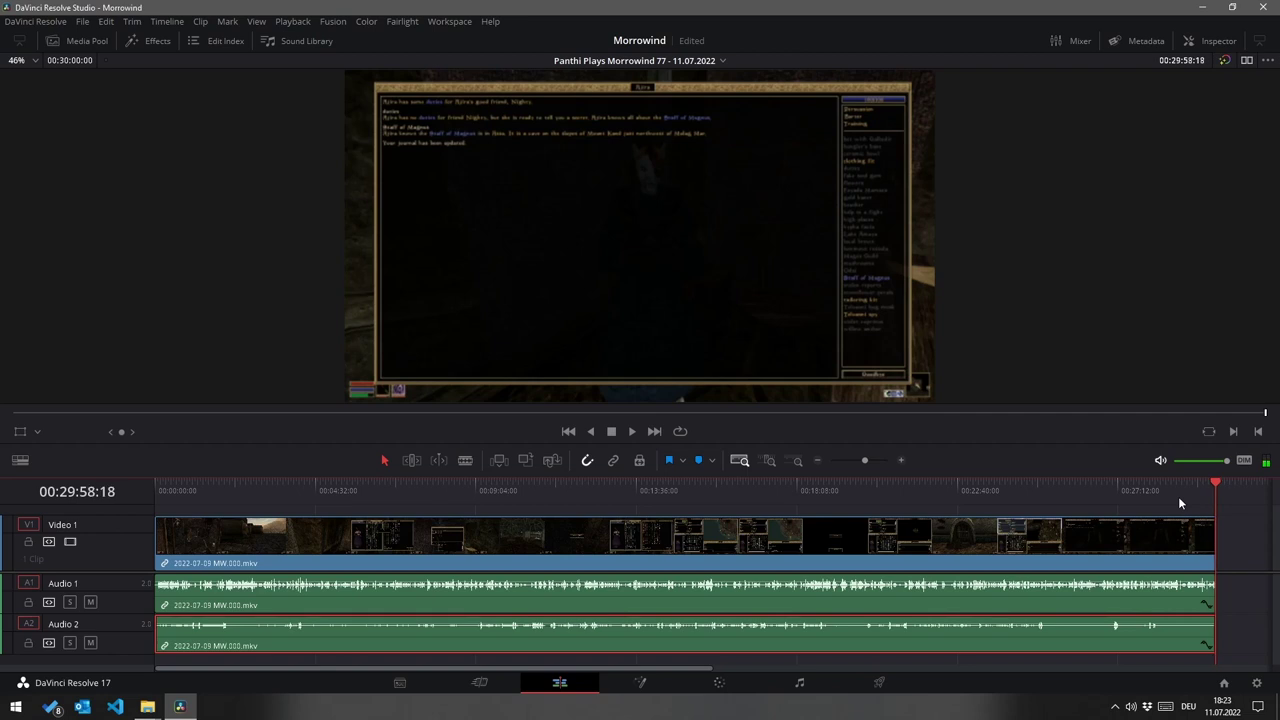
key("j")
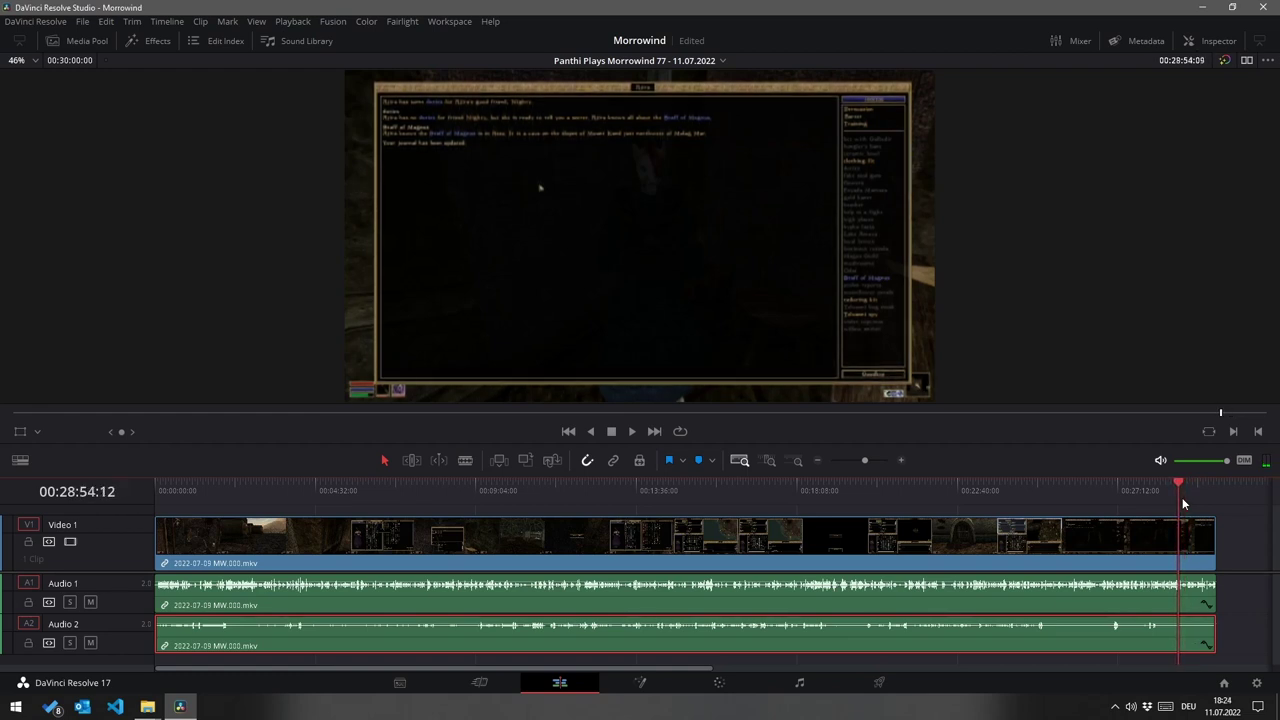
key("j")
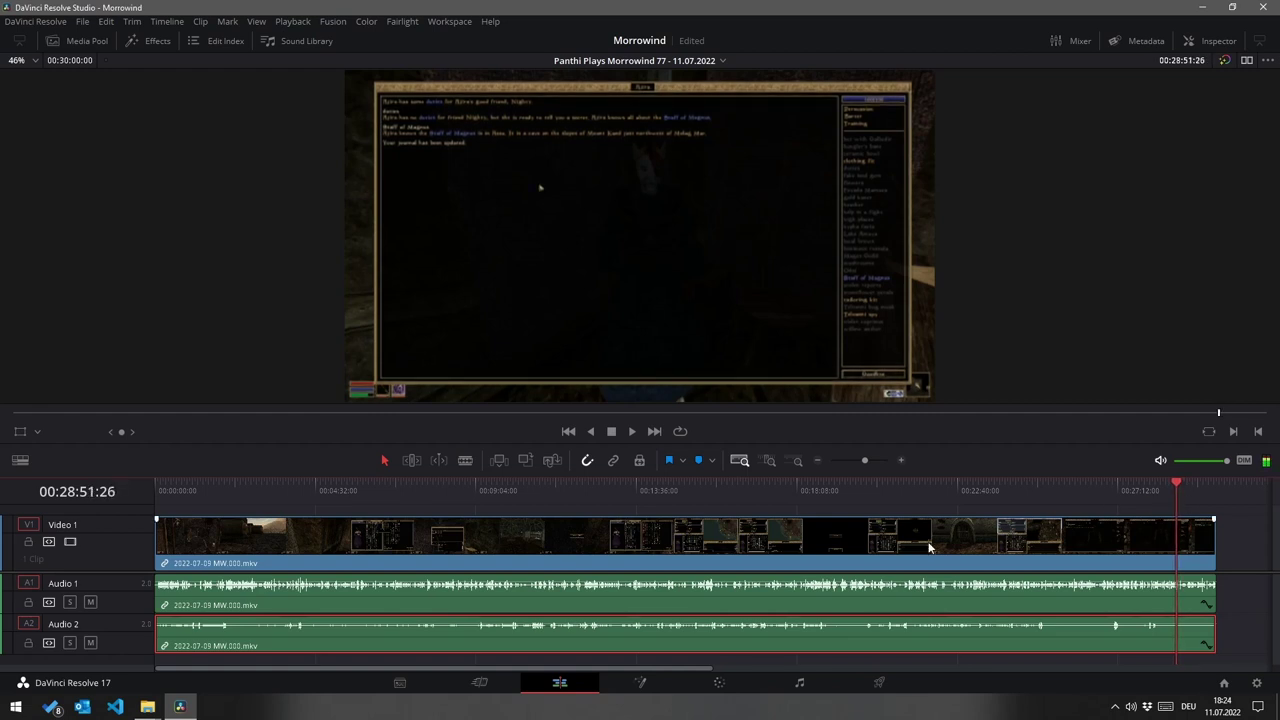
Step: Zoom the timeline to detail level and park the playhead at 00:28:57:18, in the silent gap before the next spoken phrase
left_click(790, 460)
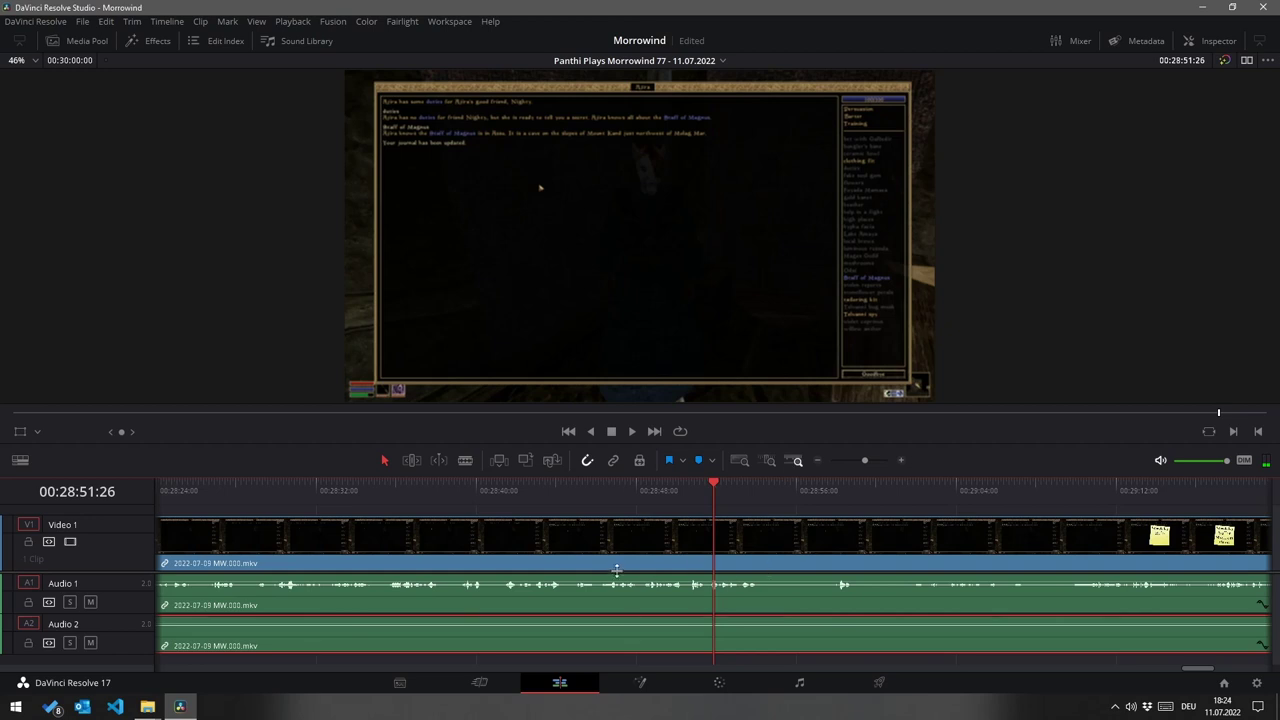
key("l")
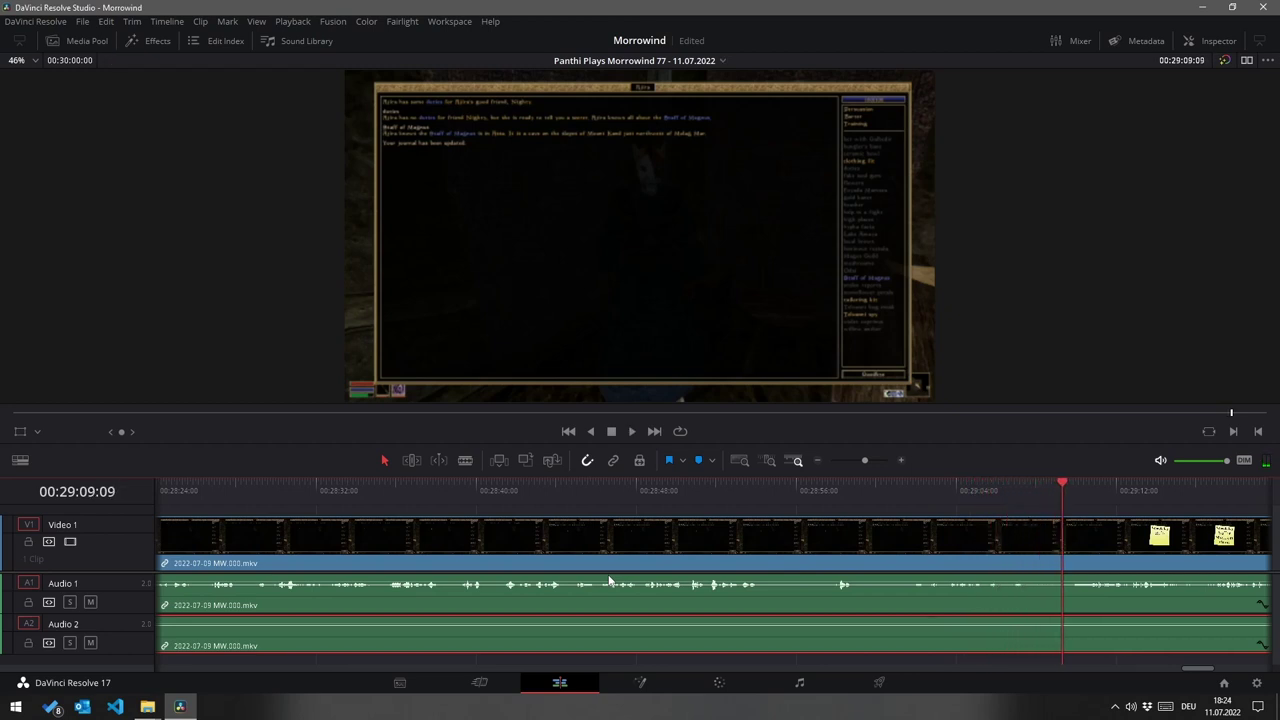
key("space")
left_click_drag(829, 488, 831, 490)
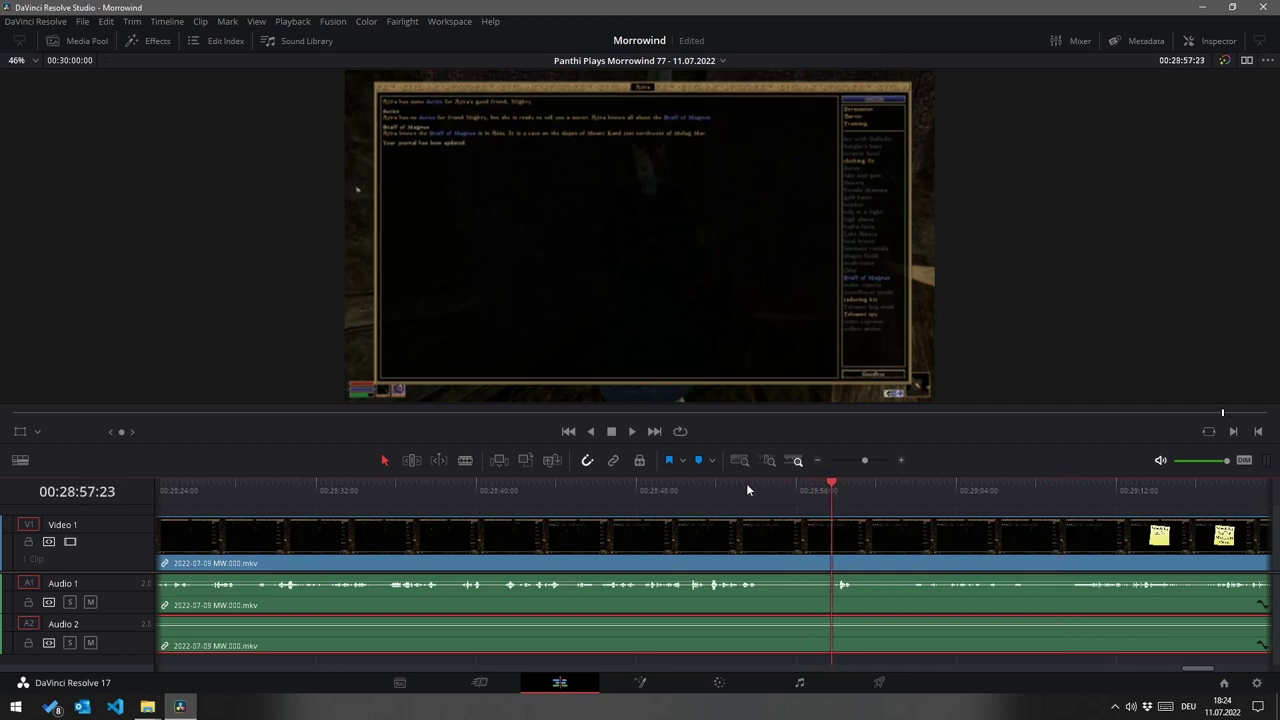
key("Left")
key("Left")
key("Left")
key("Left")
key("Left")
Step: Try to split the clips at the playhead with only the Audio 2 clip selected, and undo the split
key("ctrl+b")
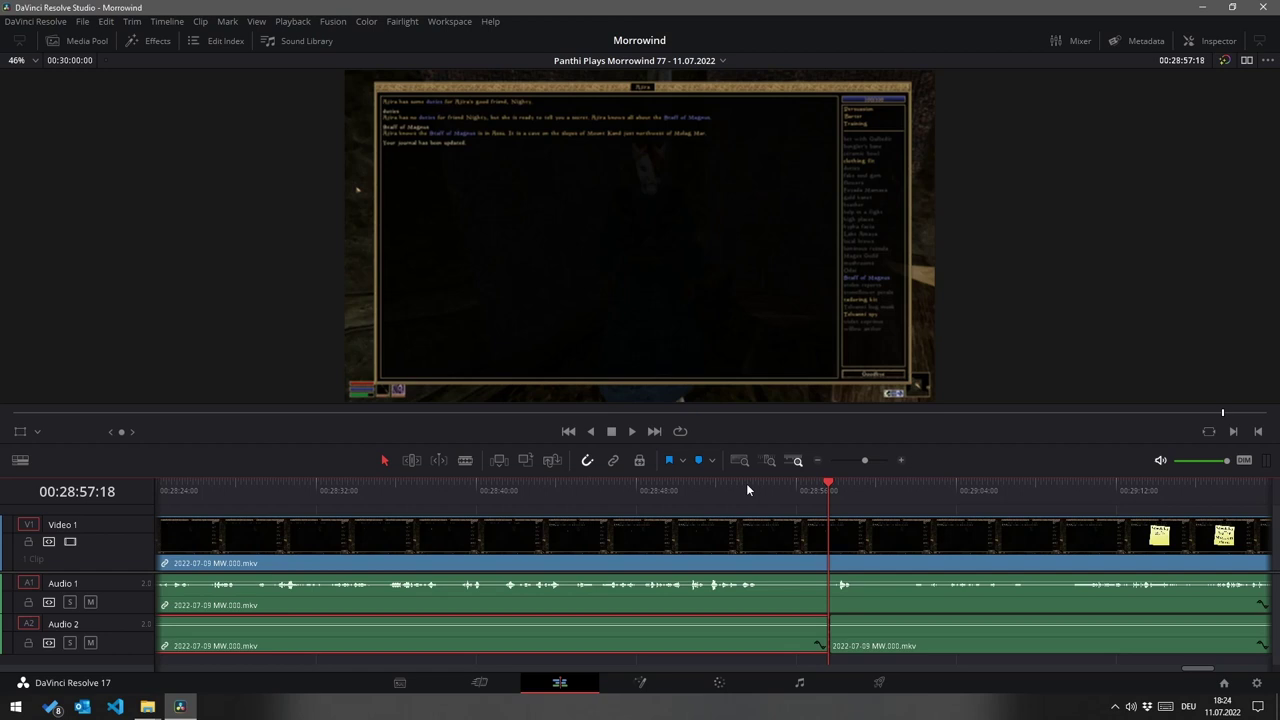
key("ctrl+z")
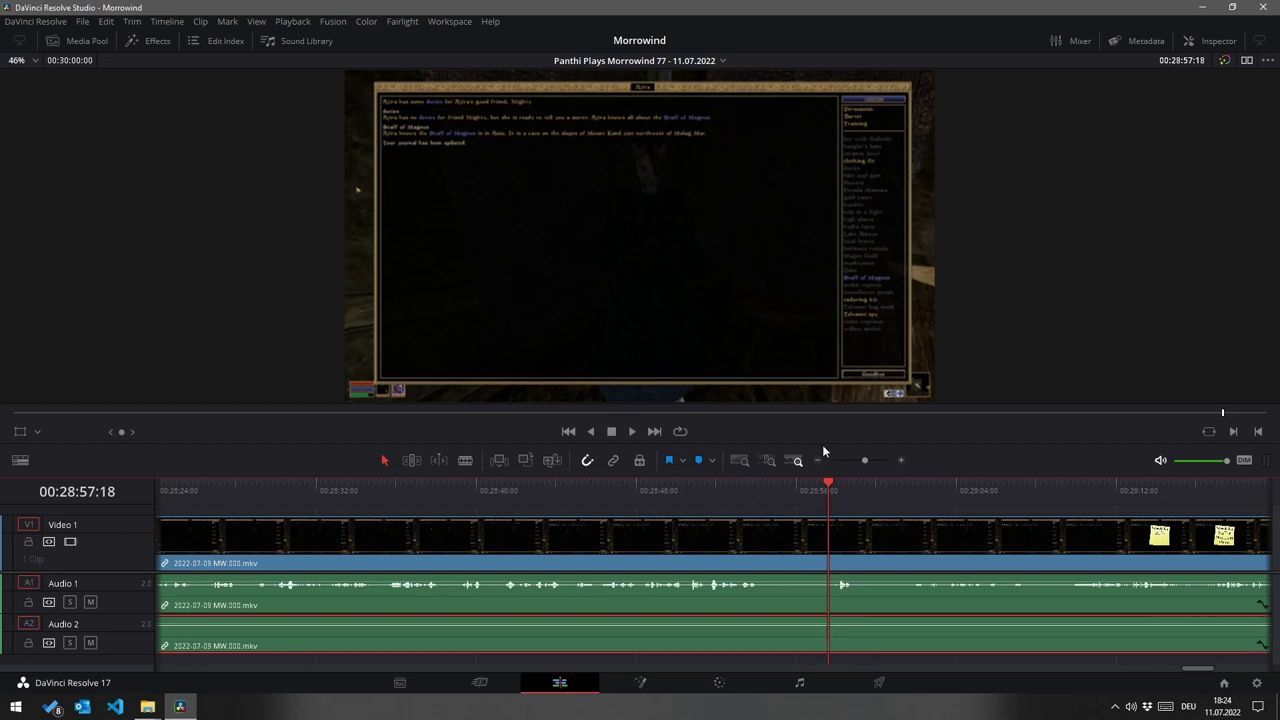
Step: Enable linked selection and split the video and both audio clips together at 00:28:57:24
left_click(615, 460)
left_click(908, 505)
left_click(812, 544)
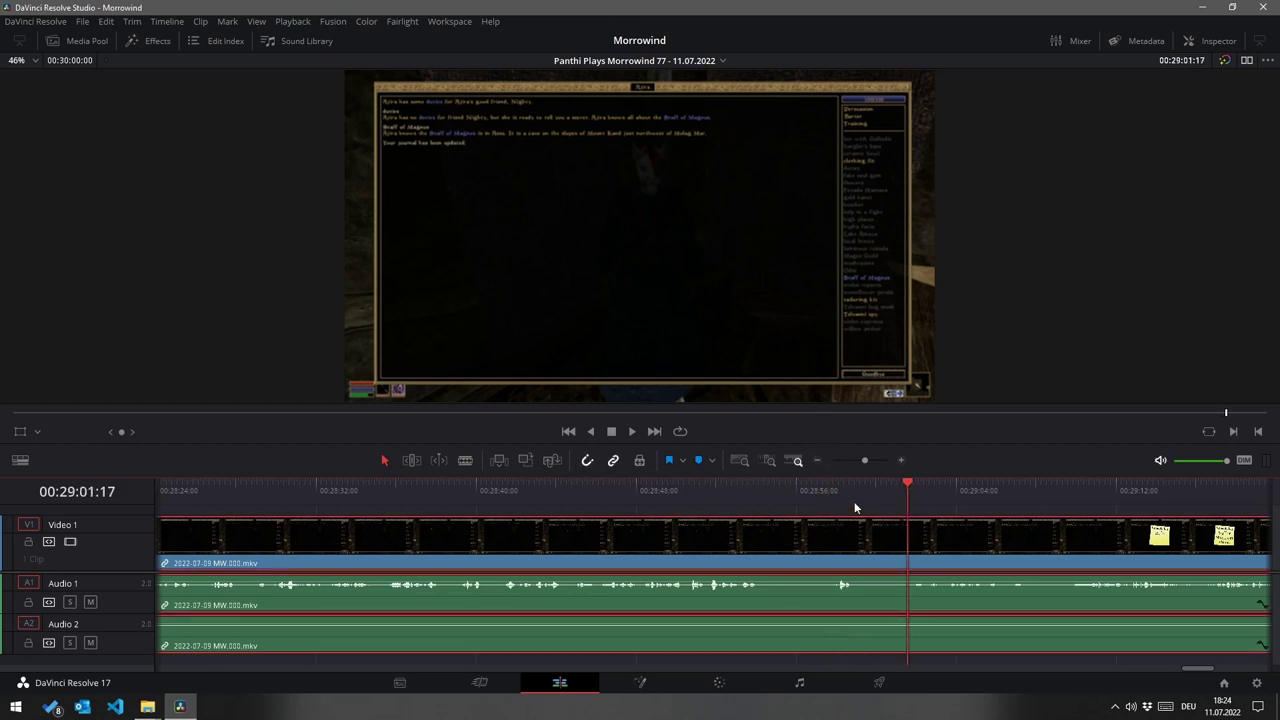
left_click_drag(855, 508, 833, 487)
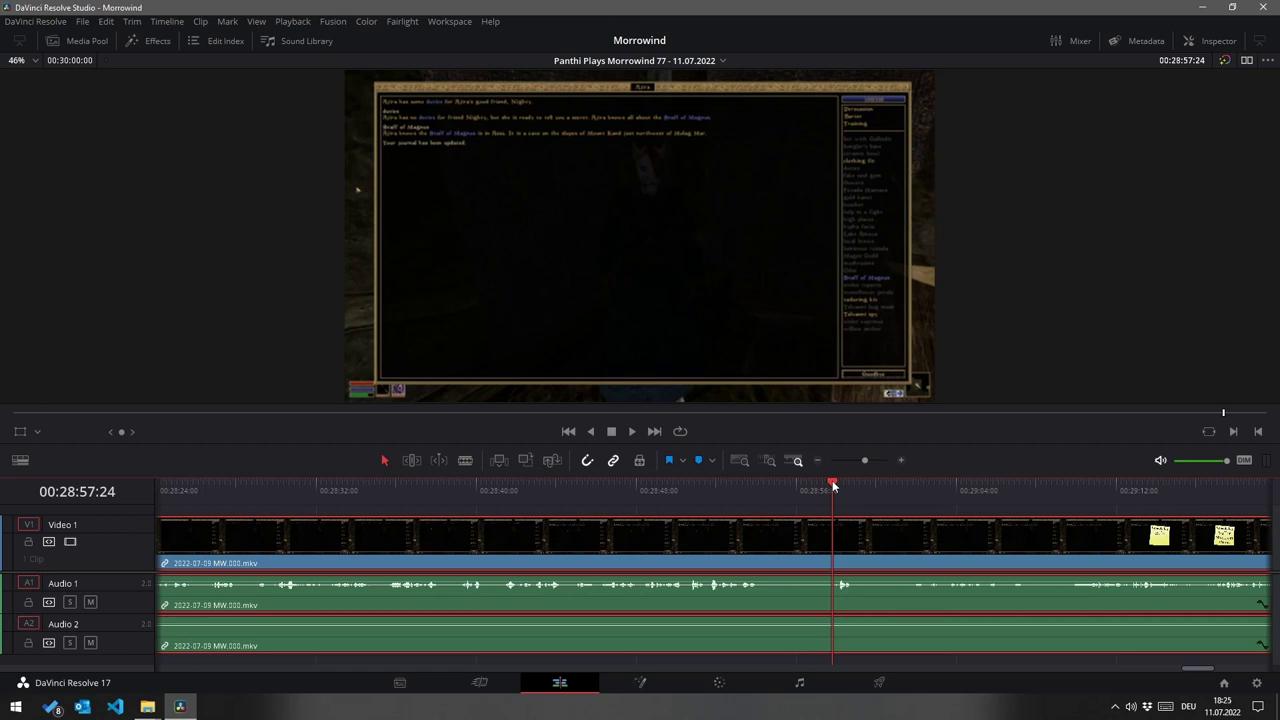
key("ctrl+b")
left_click_drag(833, 487, 827, 487)
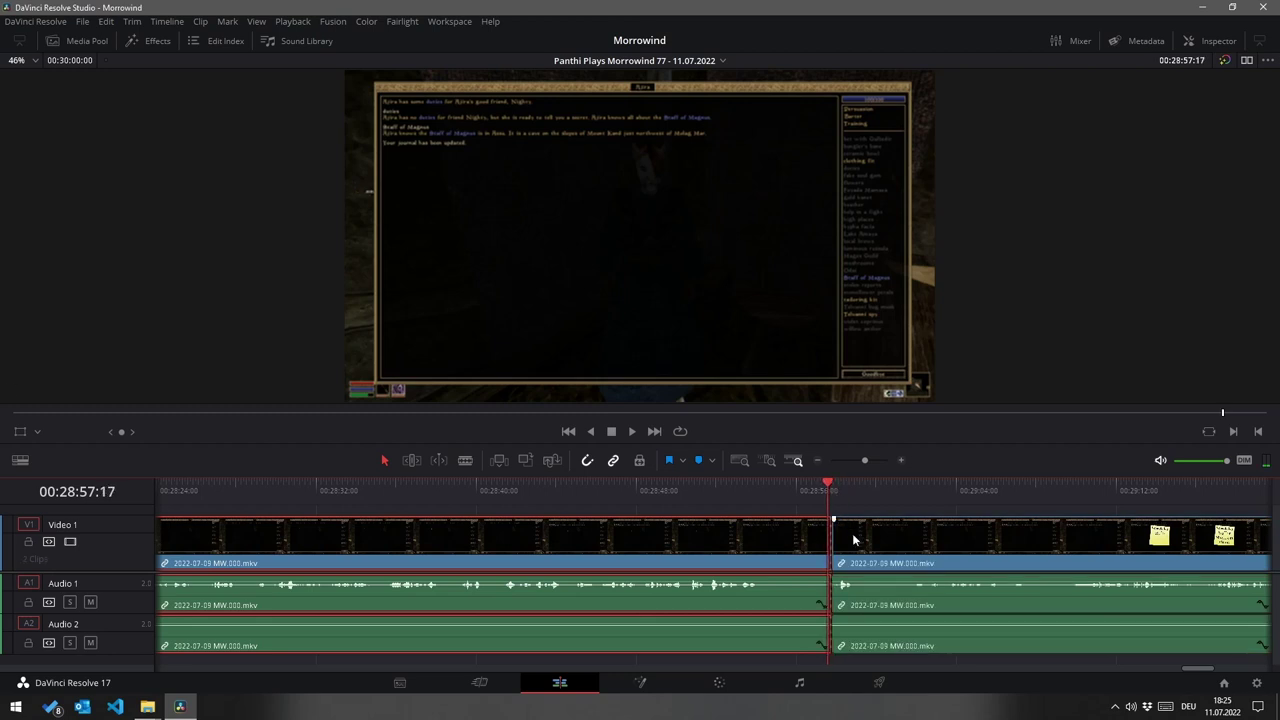
Step: Delete the linked video and audio segments after the cut at 00:28:57:24 and save the project
left_click(857, 545)
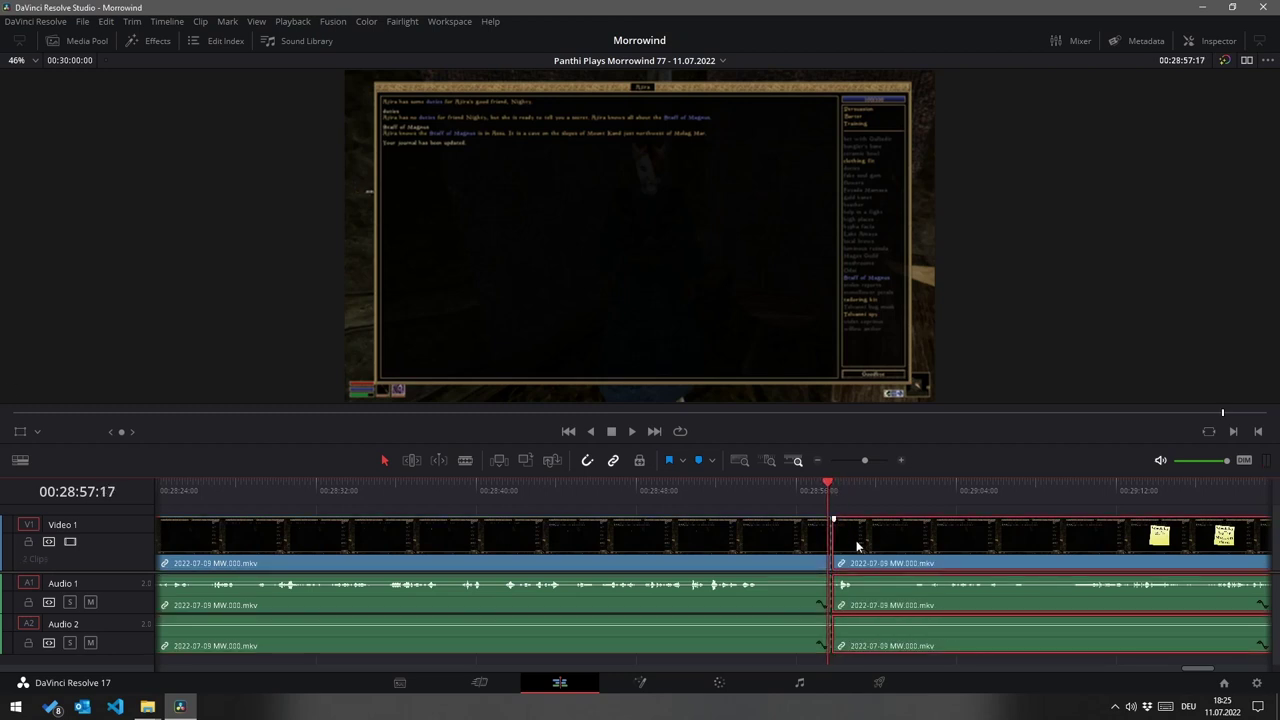
key("Right")
key("Right")
key("Right")
key("Right")
key("shift+Right")
key("shift+Right")
key("Right")
key("Right")
key("Right")
key("Right")
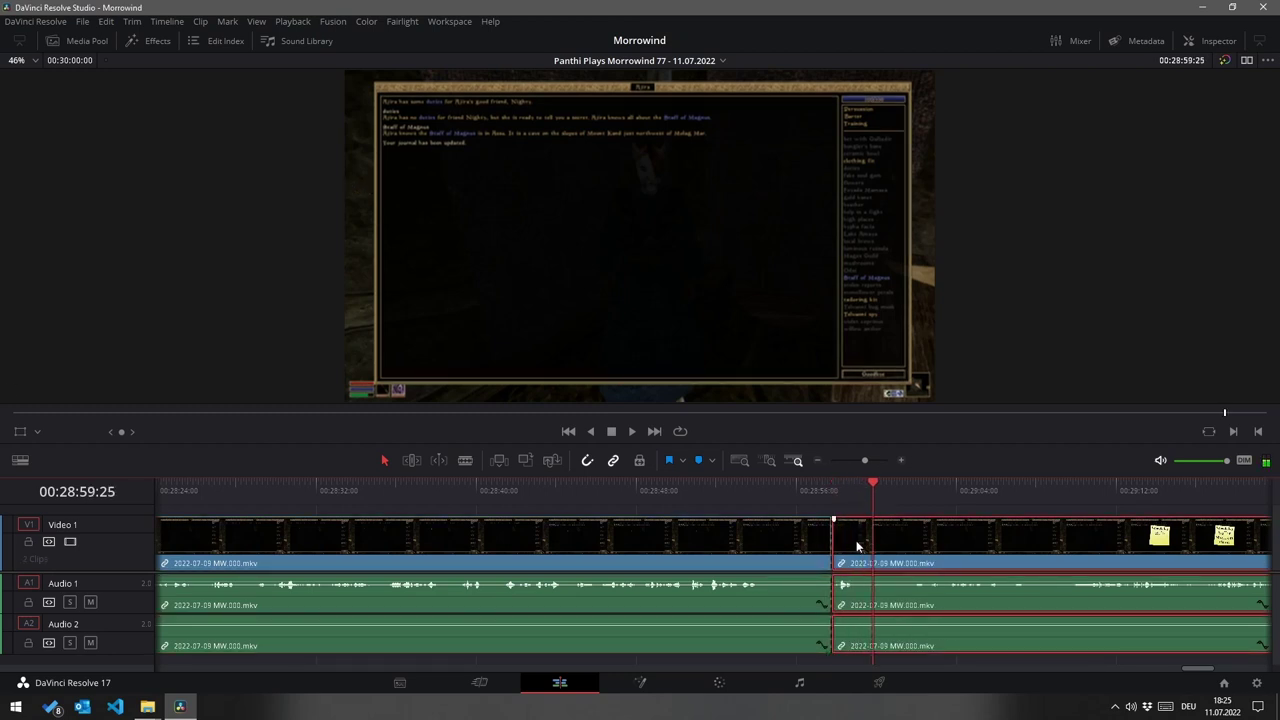
key("Delete")
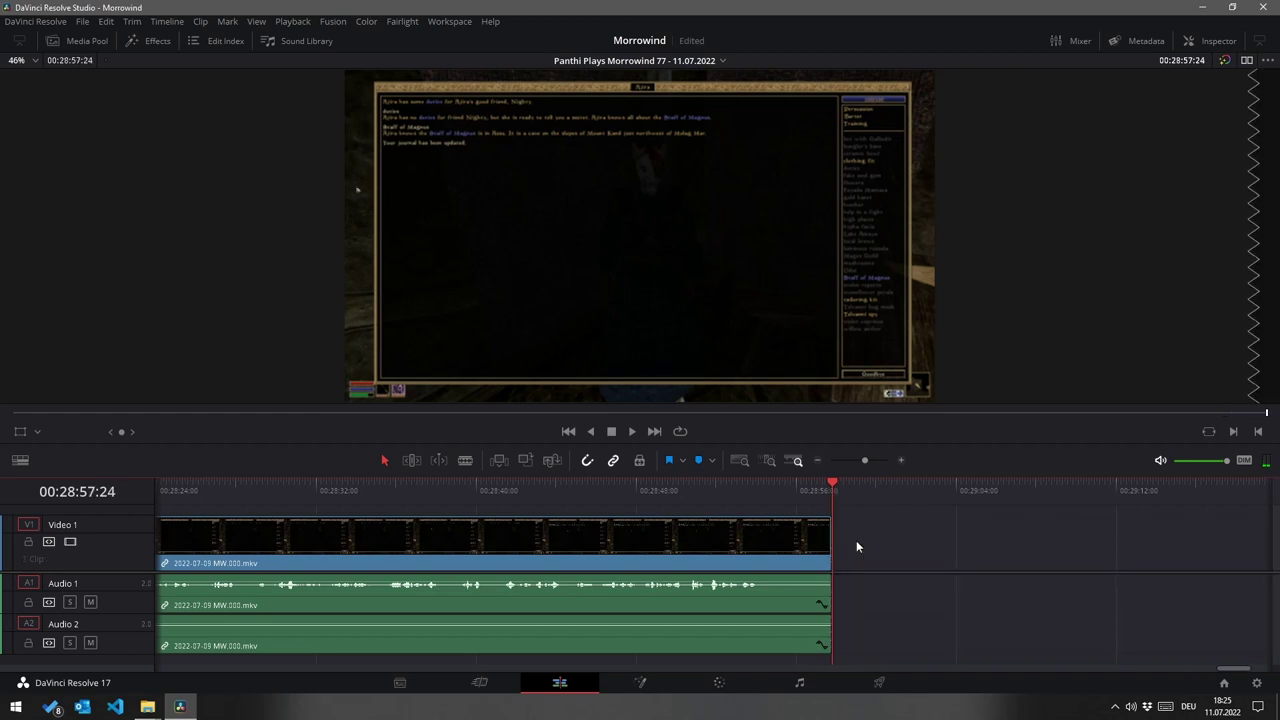
key("ctrl+s")
Step: Switch to the Cut page and add a Cross Dissolve at both the end and the start of the episode
left_click(480, 686)
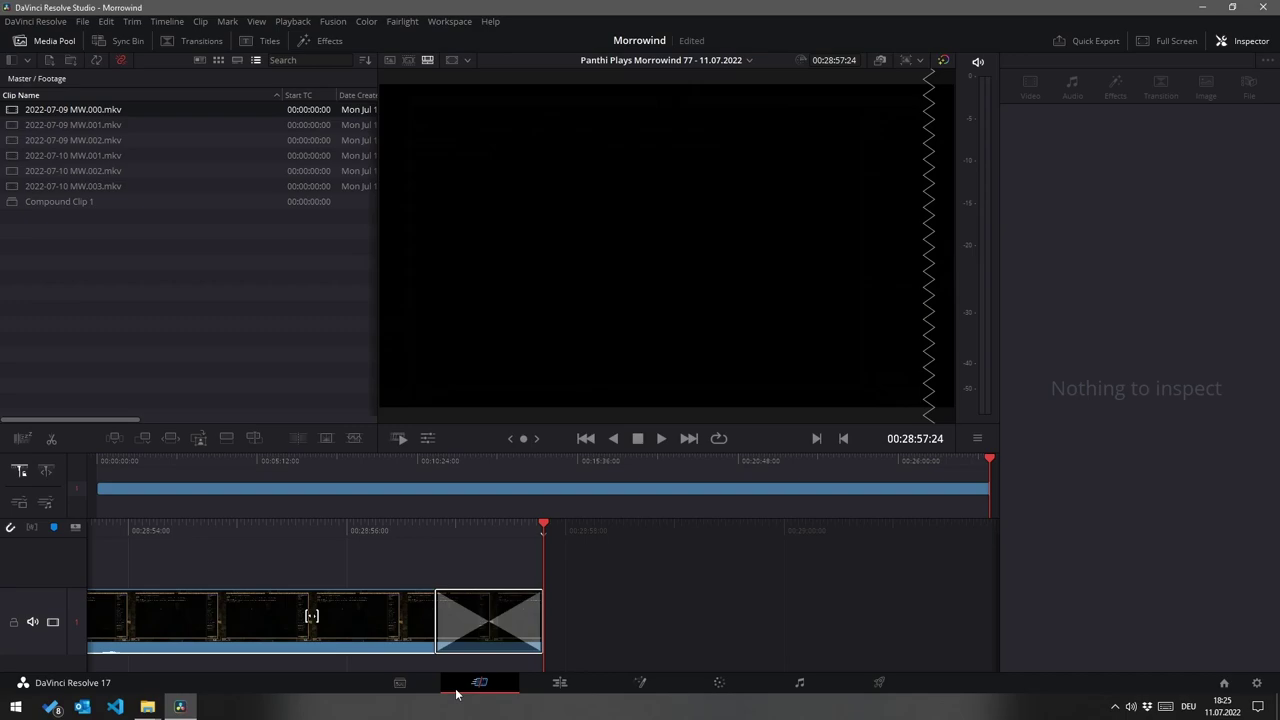
left_click(540, 614)
scroll(540, 614, "down", 5)
scroll(540, 614, "up", 5)
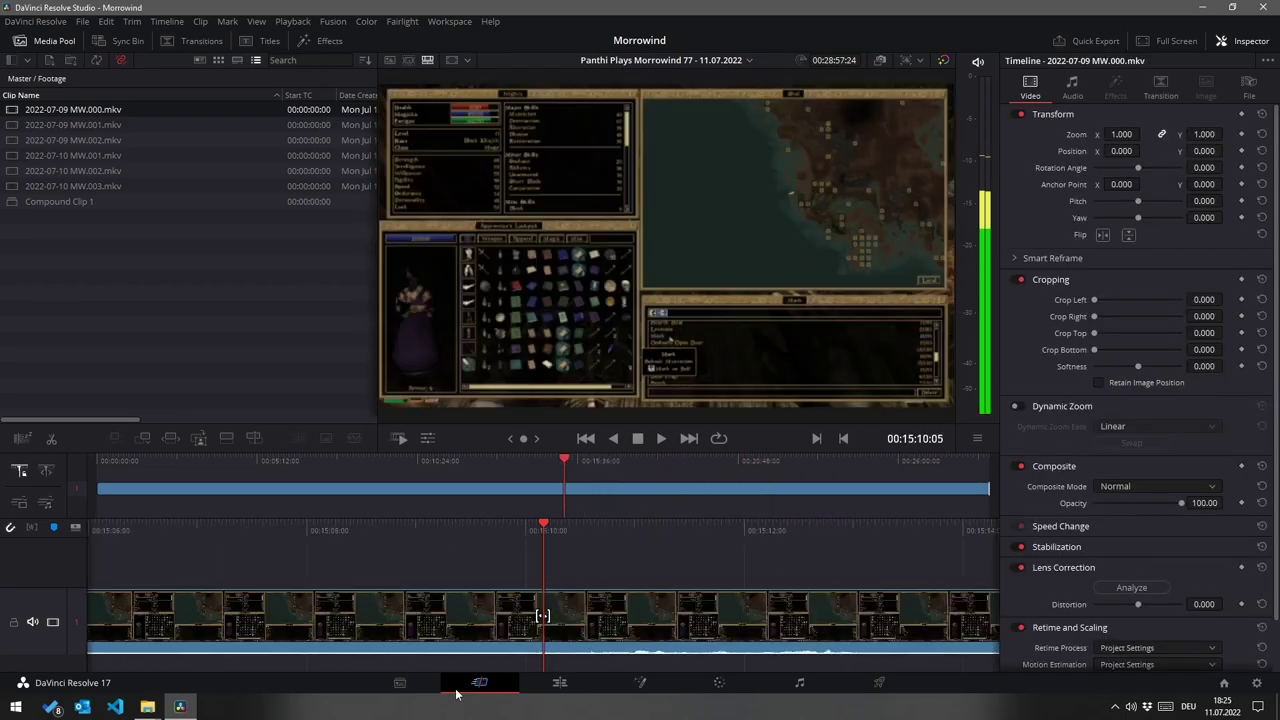
scroll(542, 615, "up", 15)
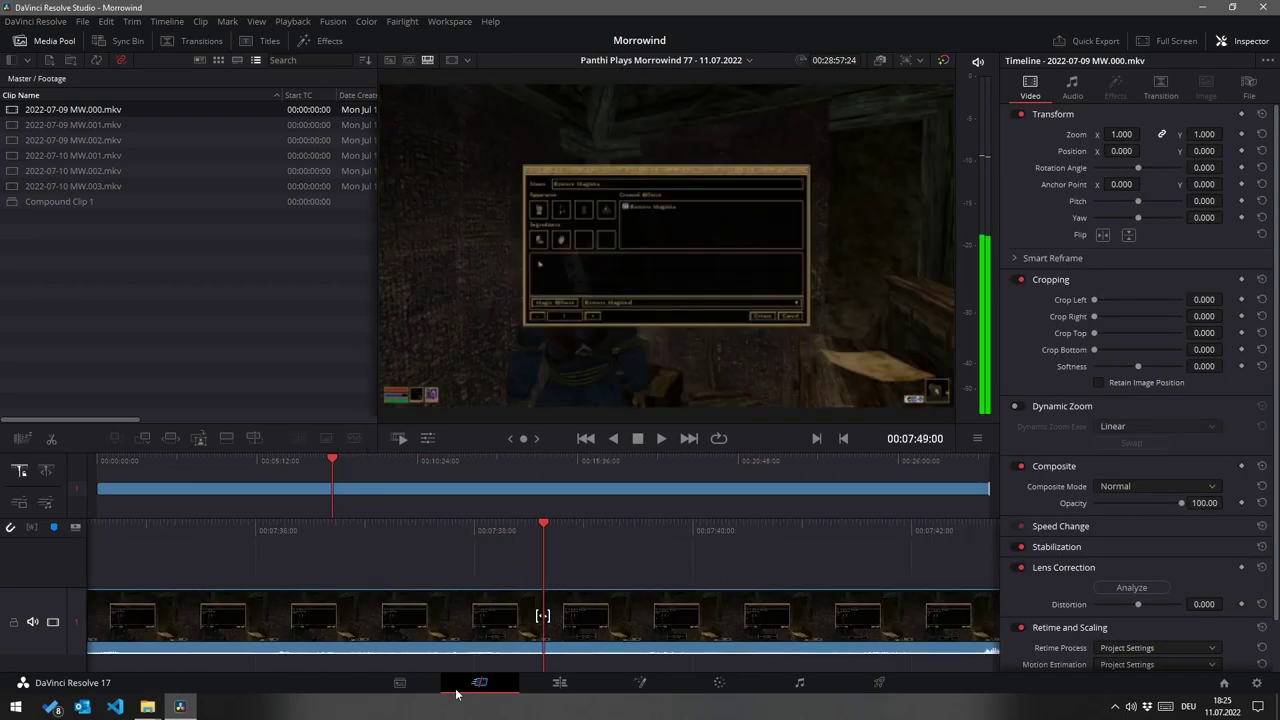
scroll(542, 615, "up", 14)
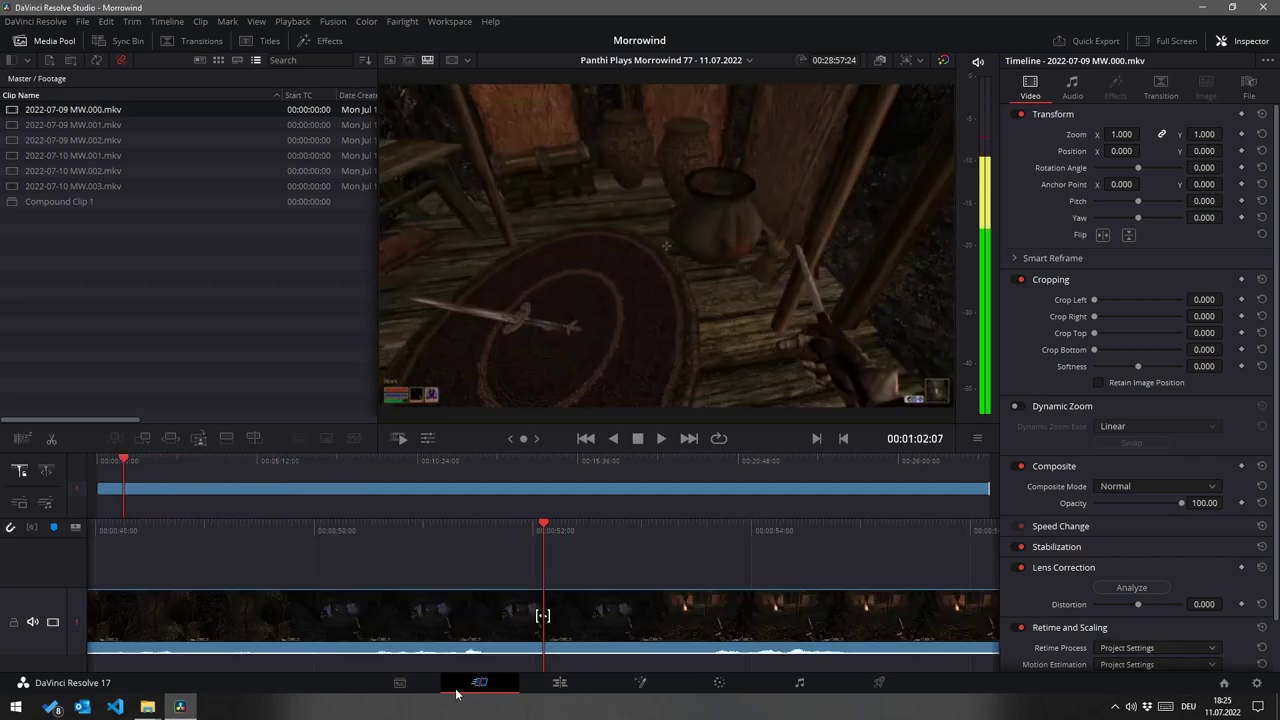
scroll(542, 615, "up", 3)
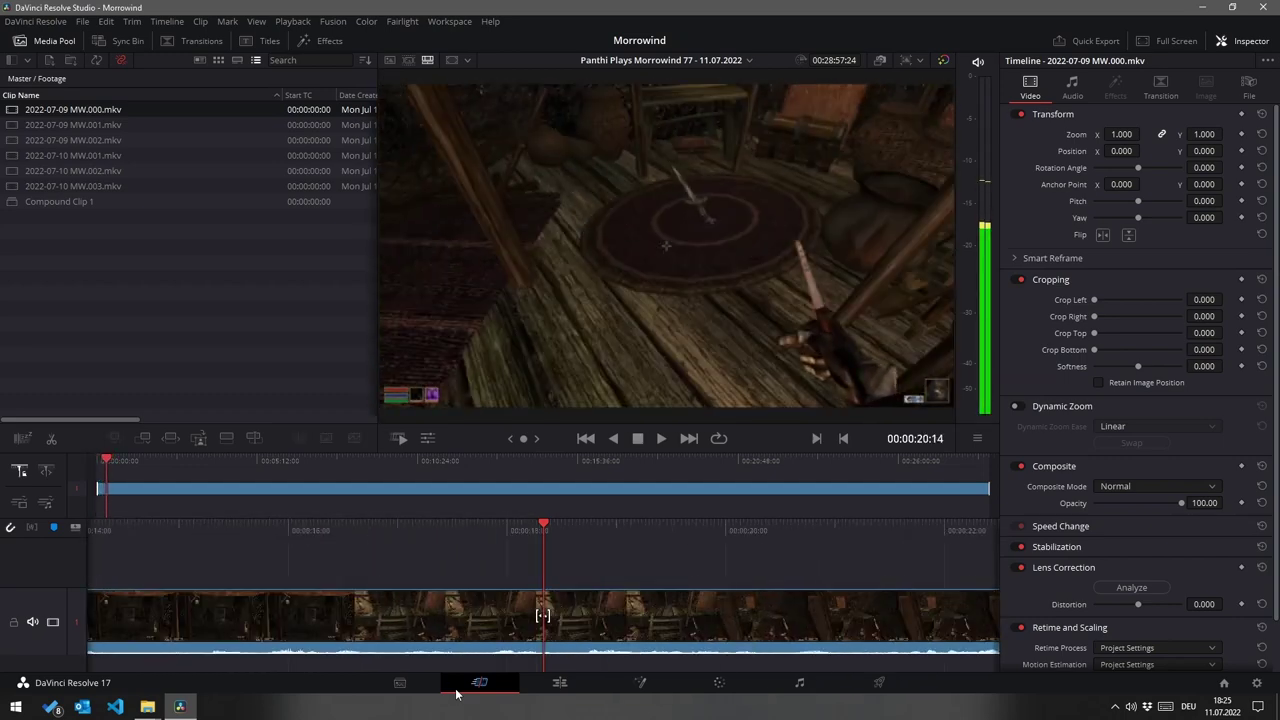
key("Home")
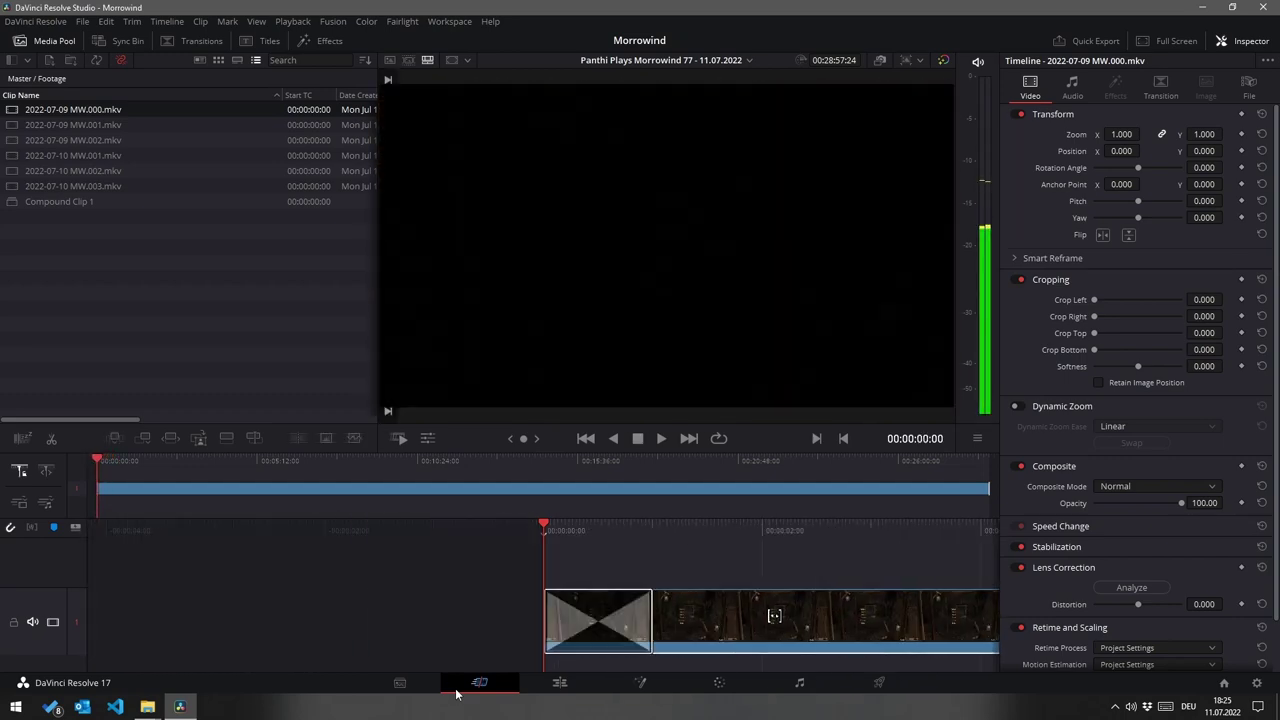
Step: Play the opening seconds and remove the footage before 00:00:06:01 from the start of the clip
key("space")
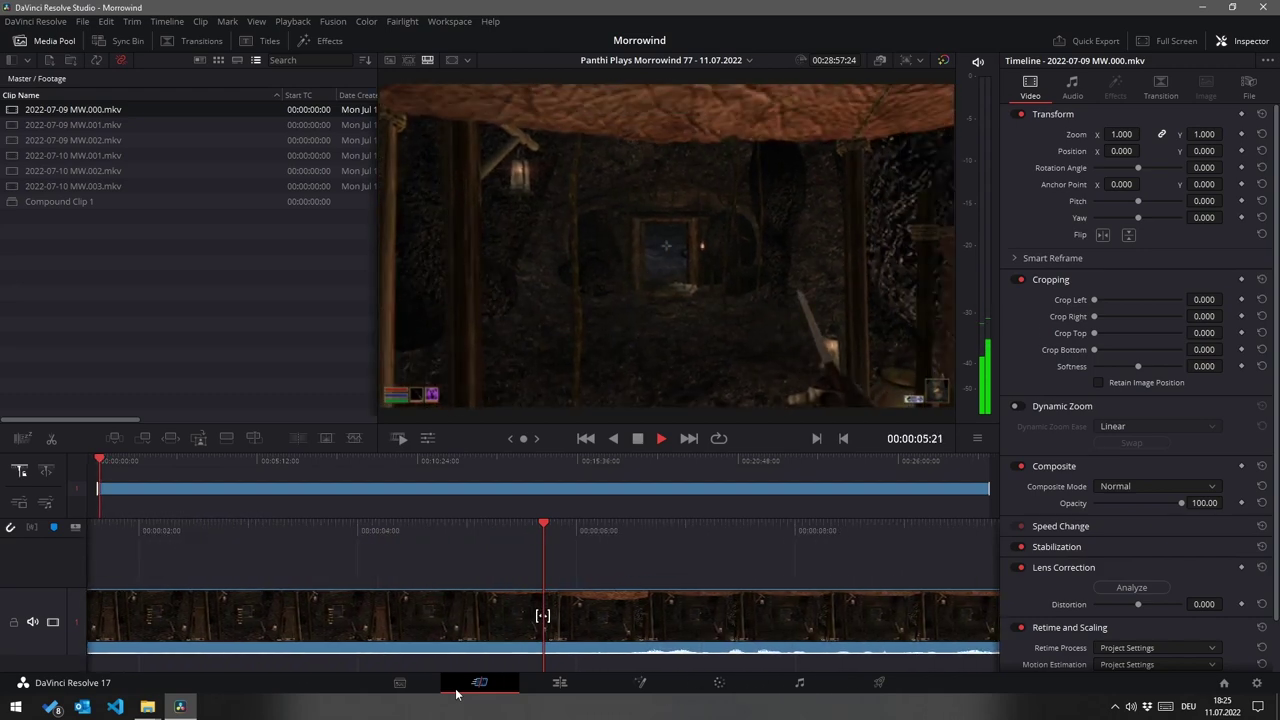
key("Home")
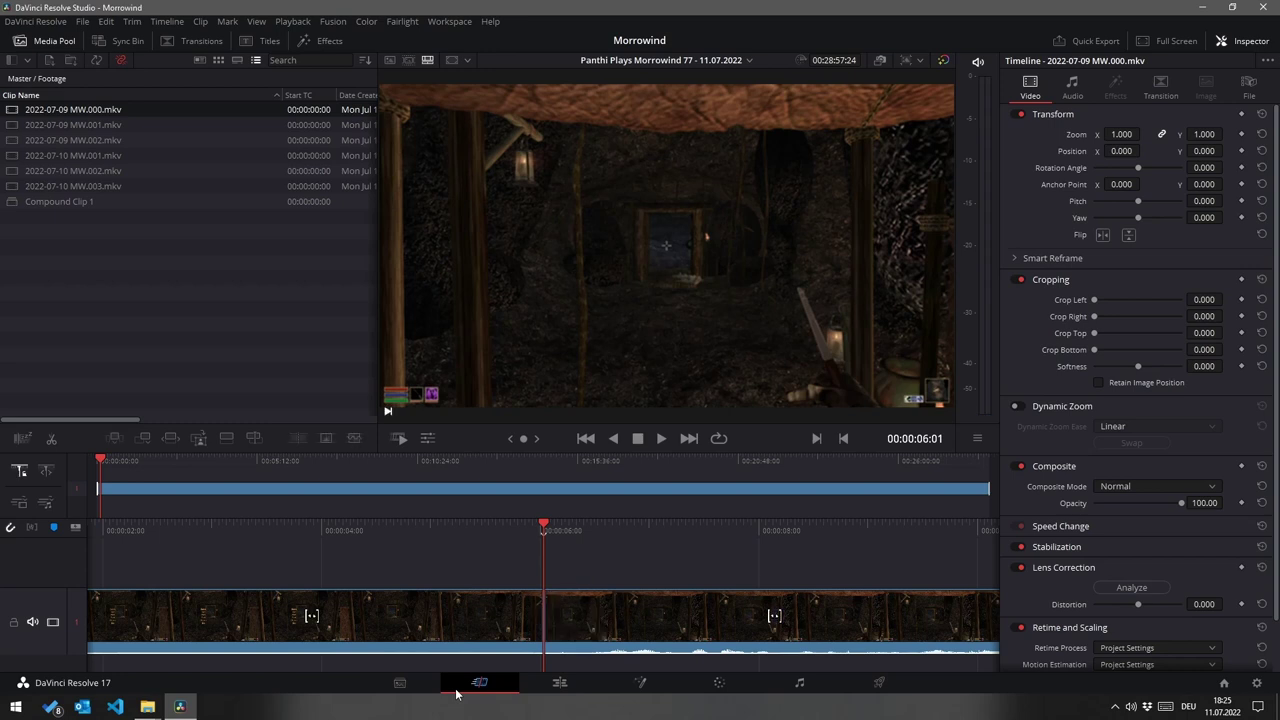
key("ctrl+b")
key("shift+Left")
key("BackSpace")
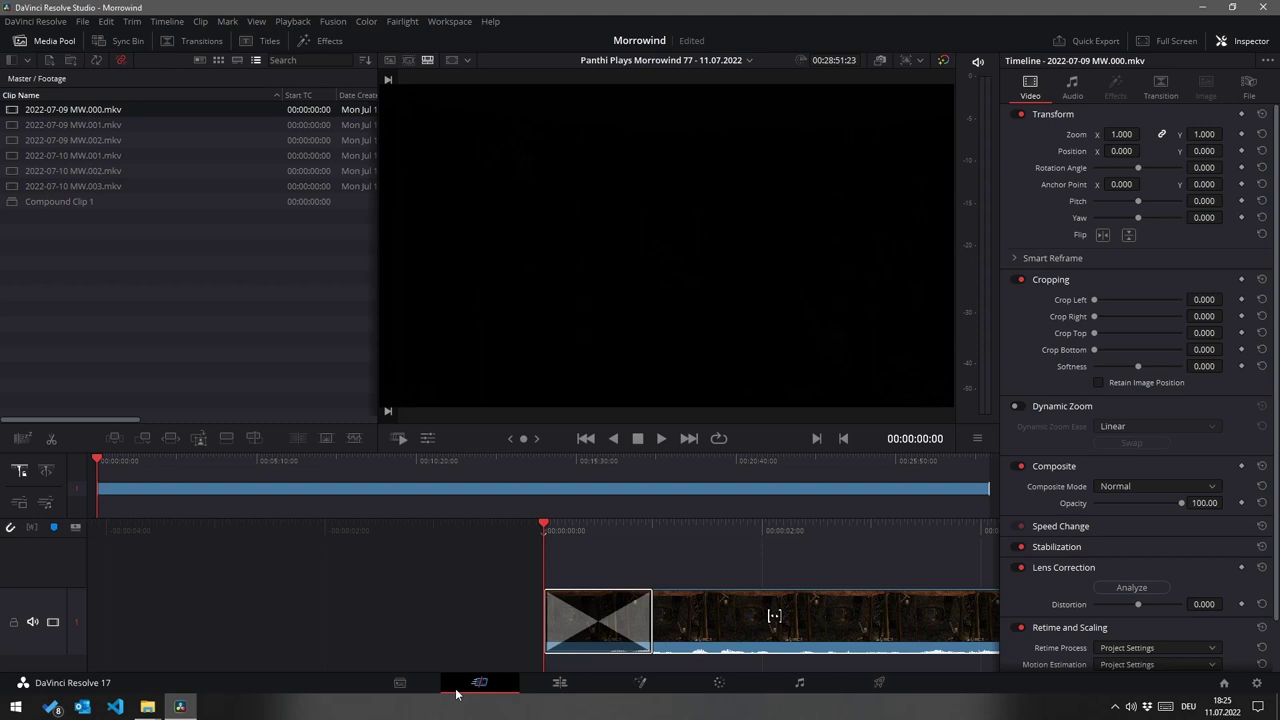
Step: Extend the clip's start slightly back to give a timeline length of 00:28:52:14, and replay the fade-in
key("space")
key("space")
key("Home")
key("v")
key("/")
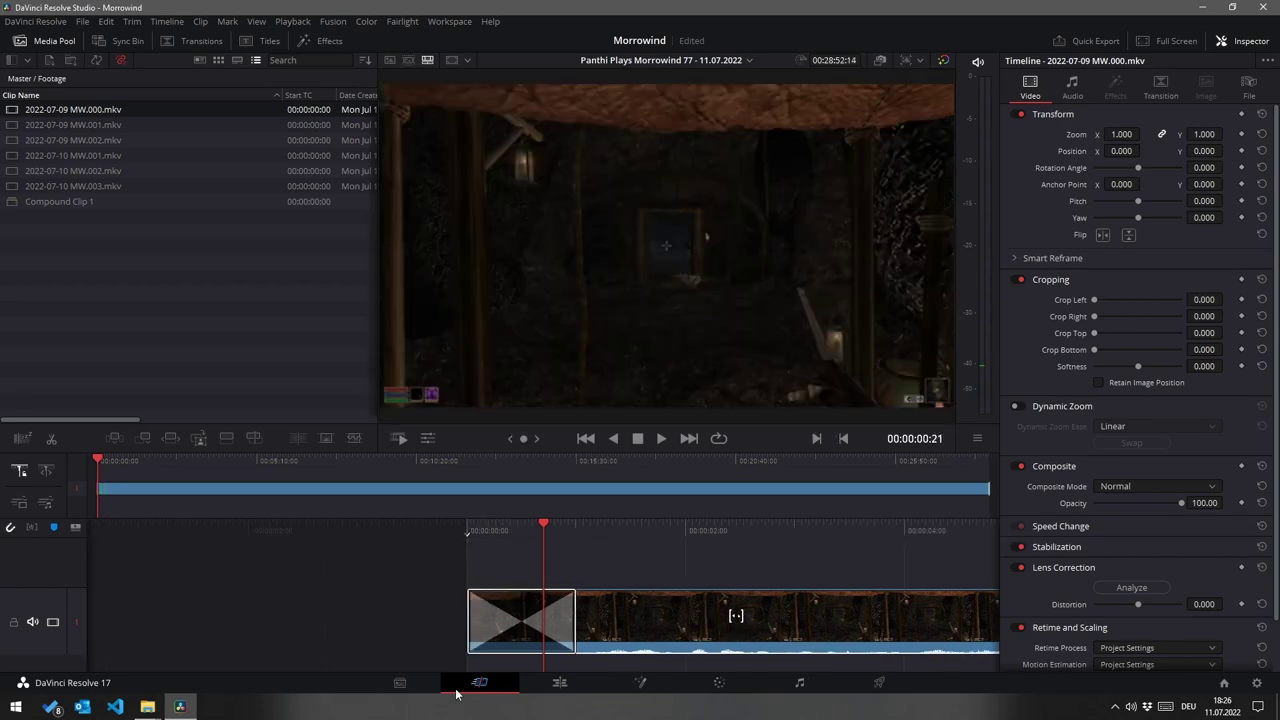
key("/")
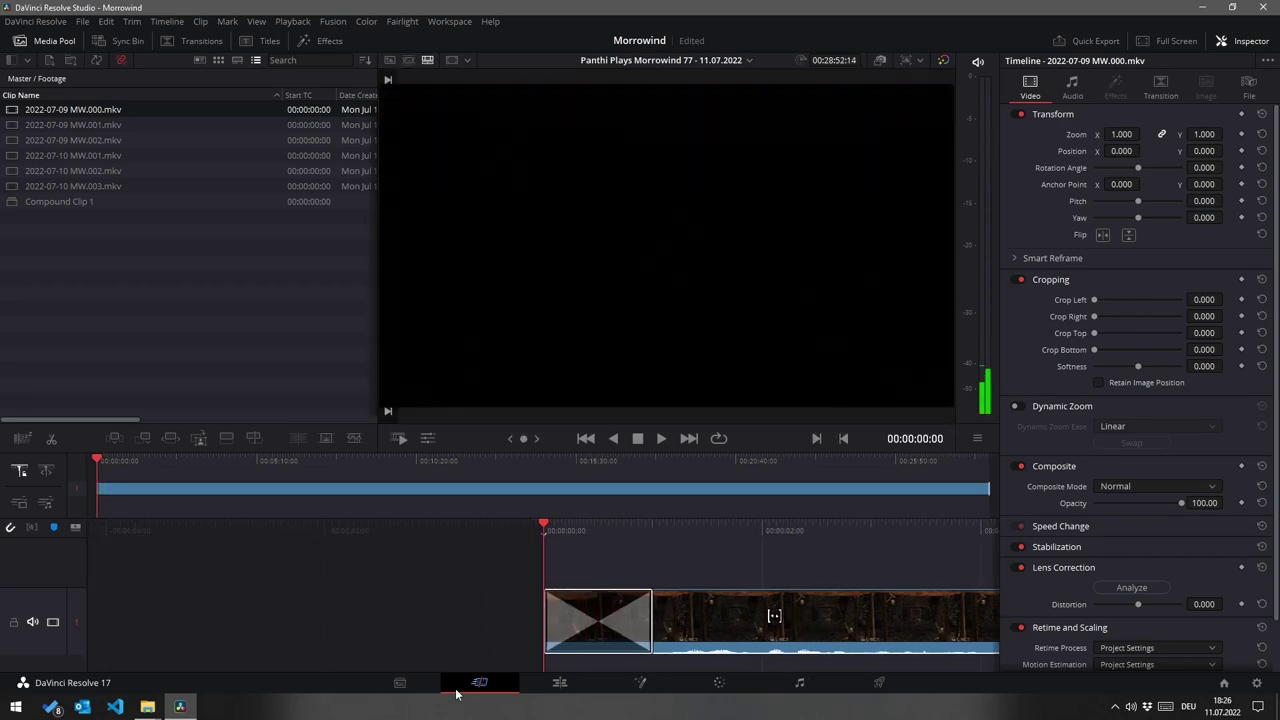
key("/")
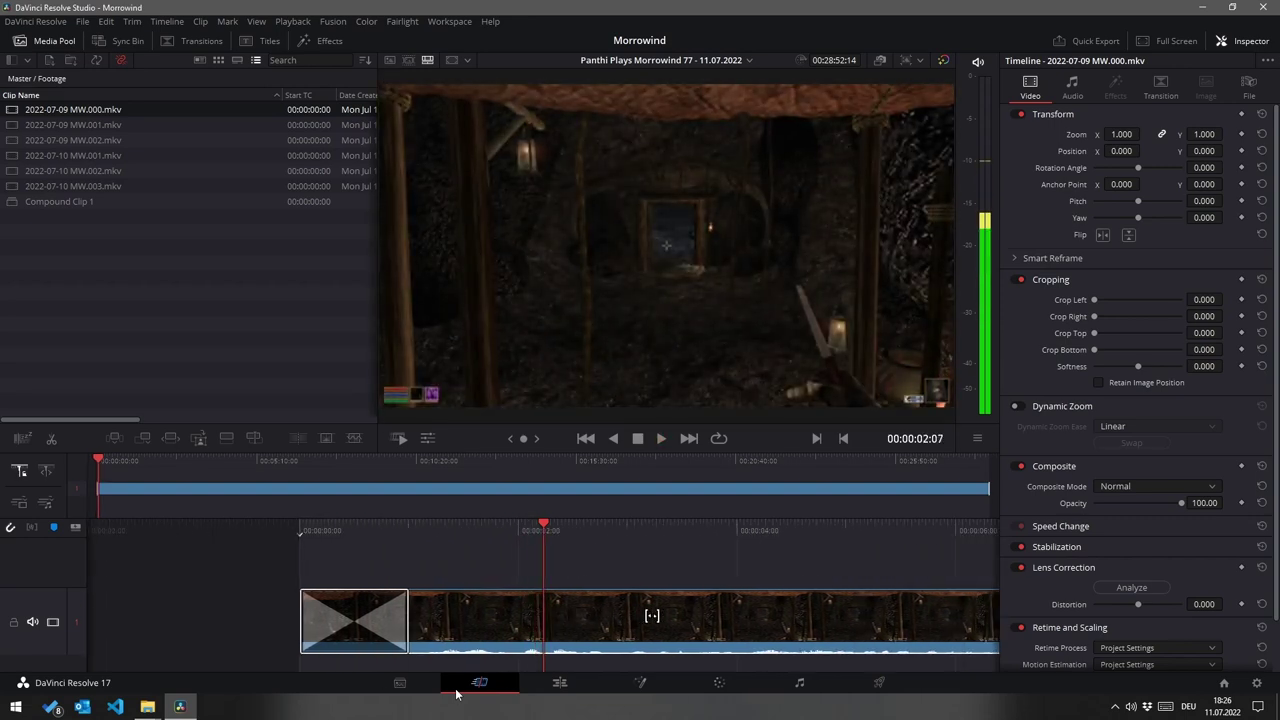
Step: Play the closing seconds from about 00:28:46 and trim the clip's end back to 00:28:49:22
left_click(988, 470)
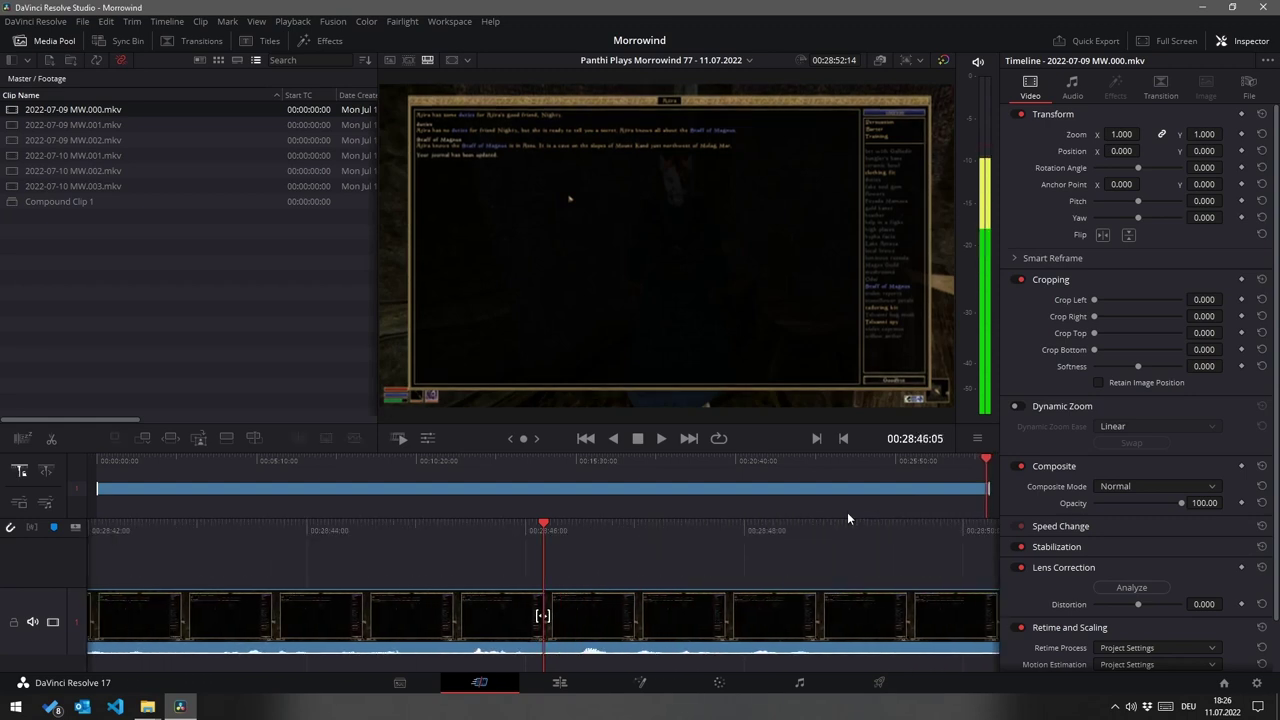
key("space")
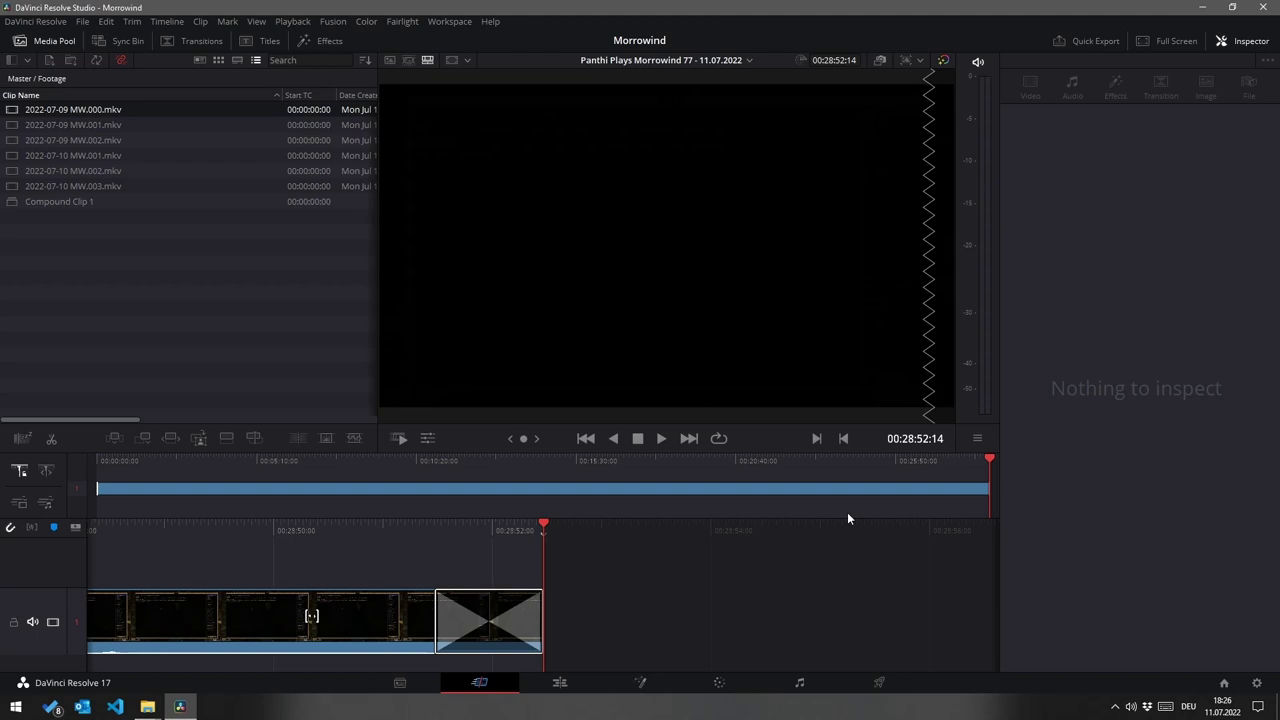
key("shift+comma")
key("shift+comma")
key("shift+comma")
key("shift+comma")
key("shift+comma")
key("shift+comma")
key("shift+comma")
key("shift+comma")
key("shift+comma")
key("shift+comma")
key("shift+comma")
key("shift+comma")
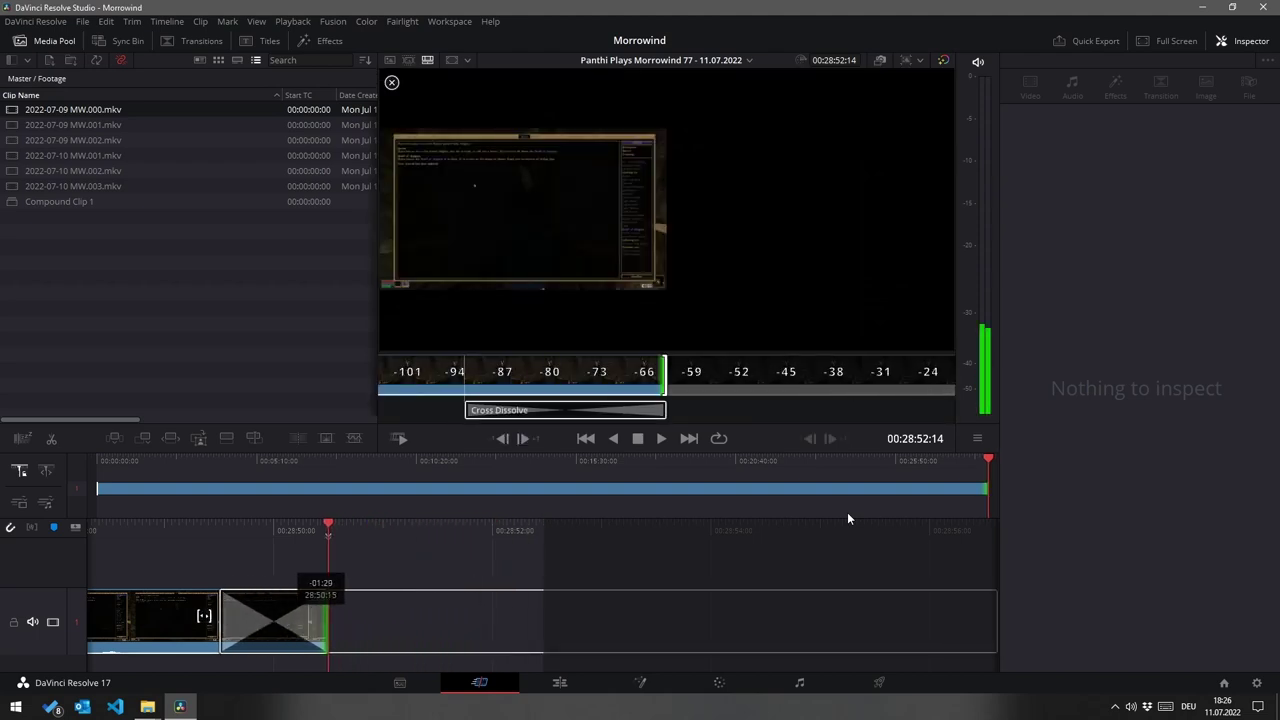
key("shift+comma")
key("shift+comma")
key("shift+comma")
key("shift+comma")
key("shift+comma")
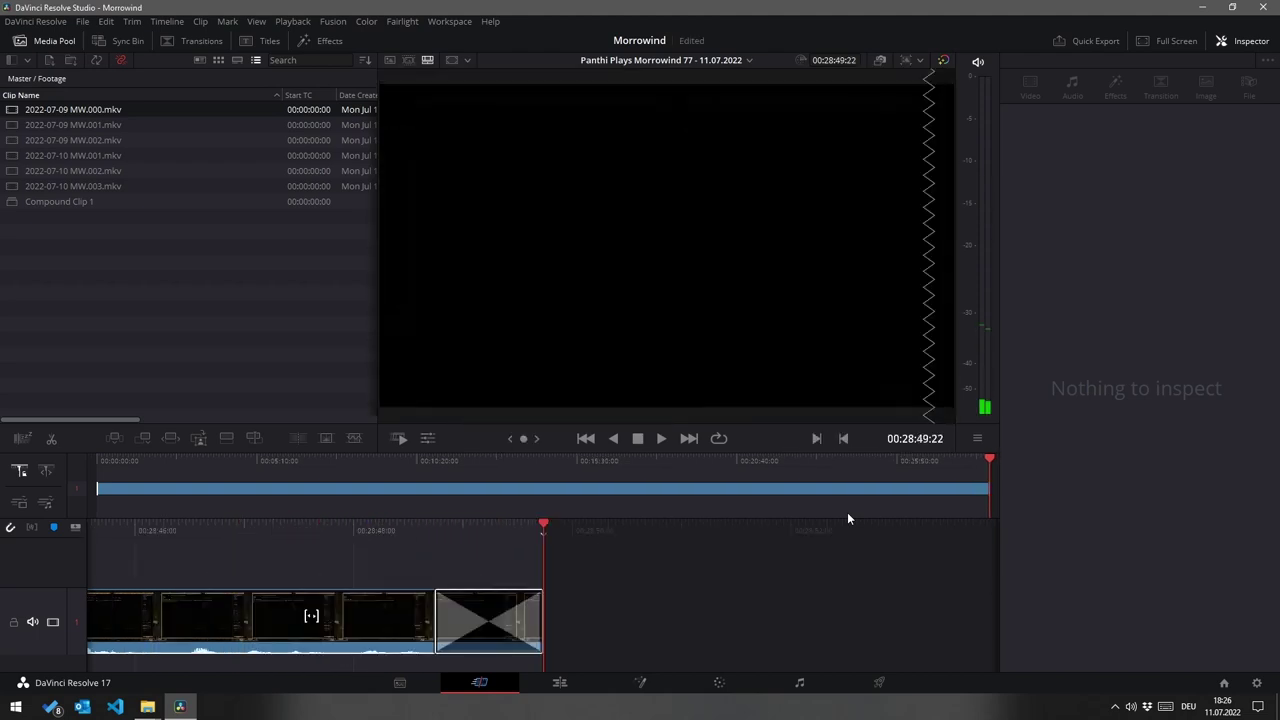
Step: Step frame by frame back from the clip's end to about 00:28:48:07 to examine where the speech stops
key("Left")
key("Left")
key("Left")
key("Left")
key("Left")
key("Left")
key("Left")
key("Left")
key("Left")
key("Left")
key("Left")
key("Left")
key("Left")
key("Left")
key("Left")
key("Left")
key("Left")
key("Left")
key("Left")
key("Left")
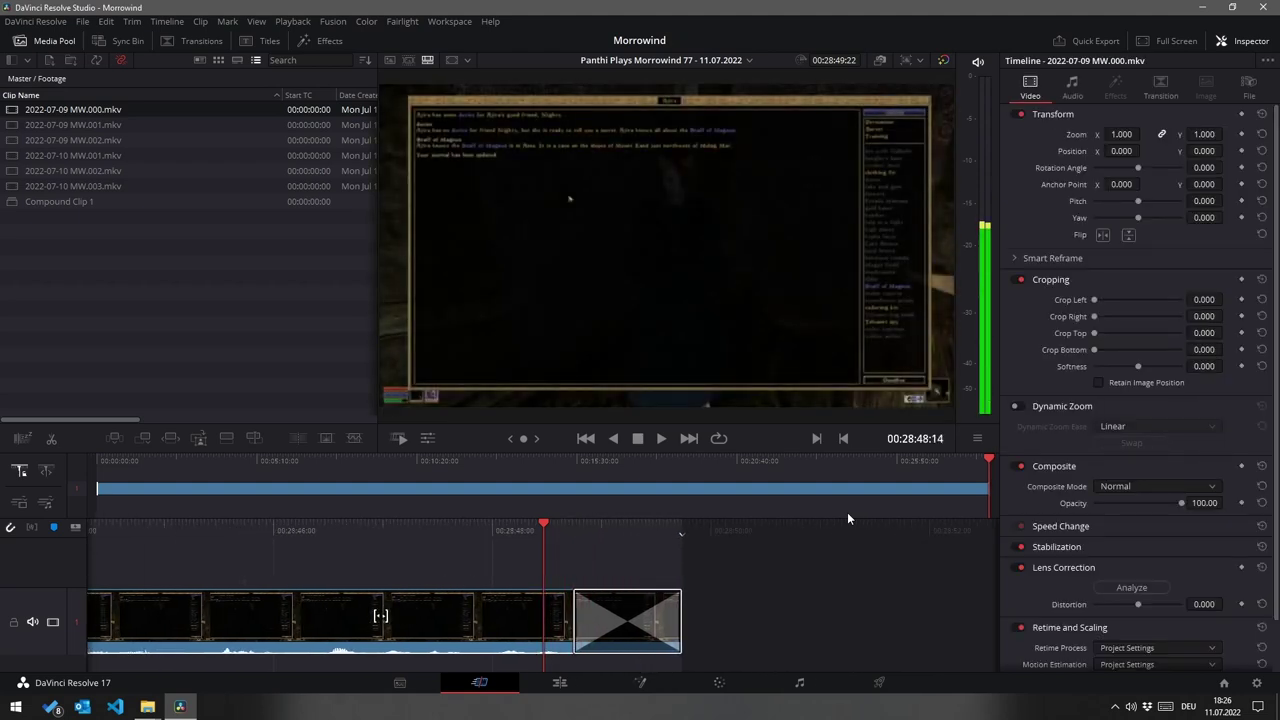
key("Right")
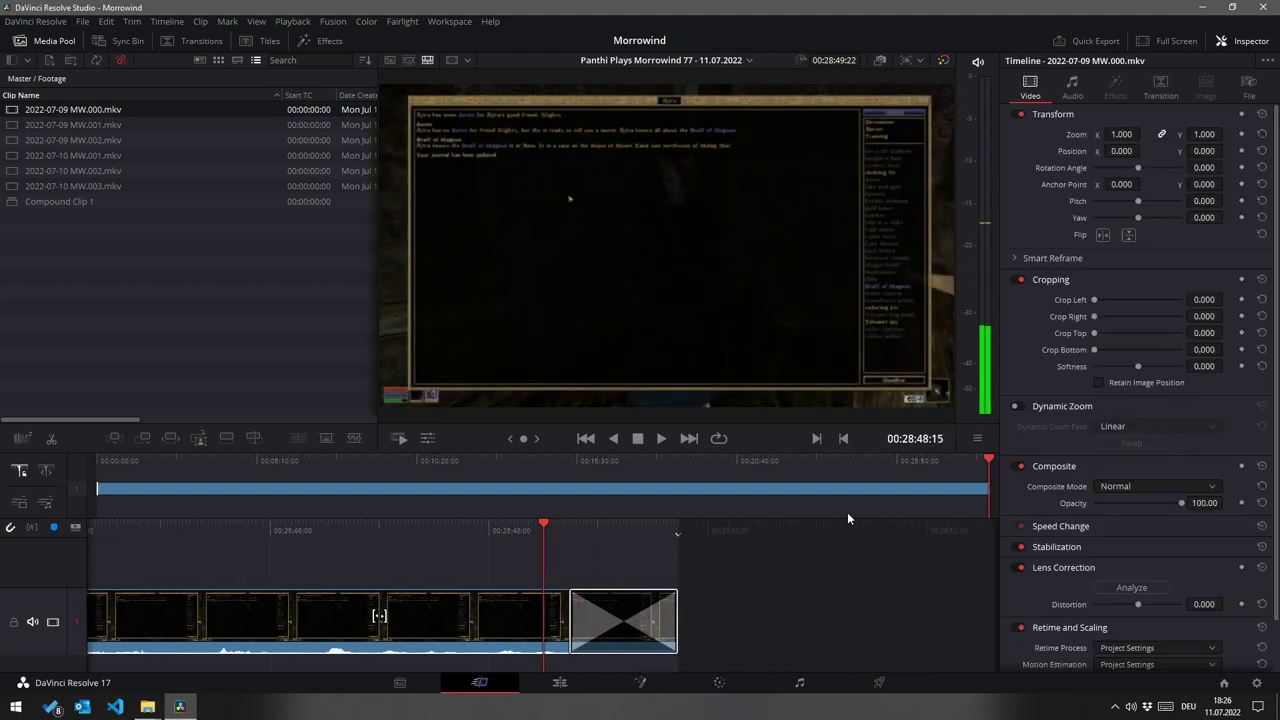
key("Left")
key("Left")
key("Left")
key("Left")
key("Left")
key("Left")
key("Left")
key("Left")
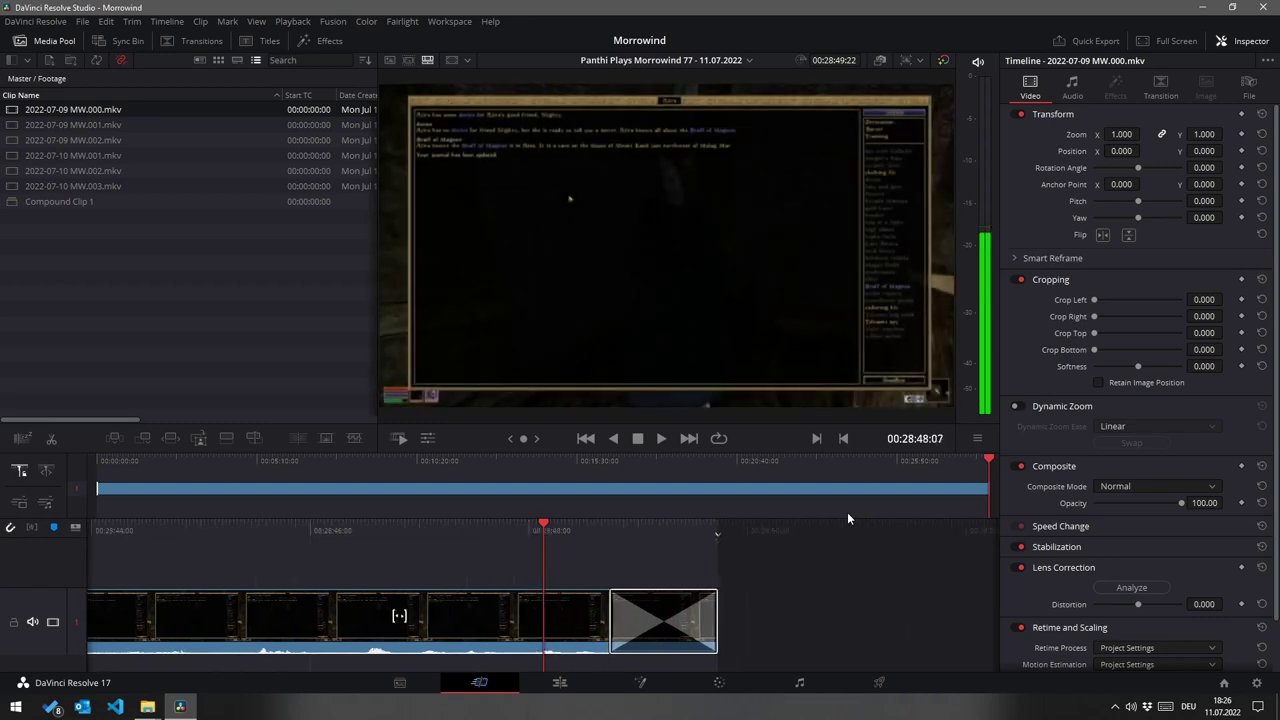
Step: Play back the end of the episode 77 timeline from a few frames earlier to review the closing transition
key("Left")
key("Left")
key("Left")
key("Left")
key("Left")
key("Left")
key("space")
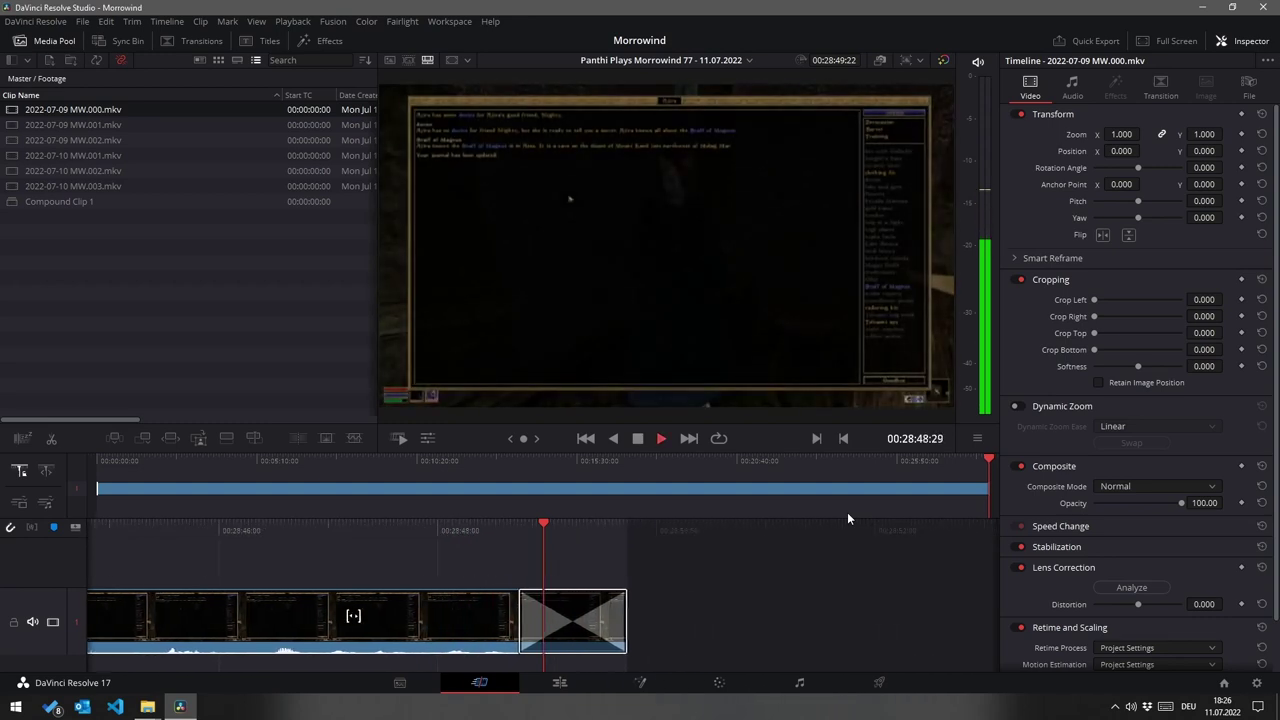
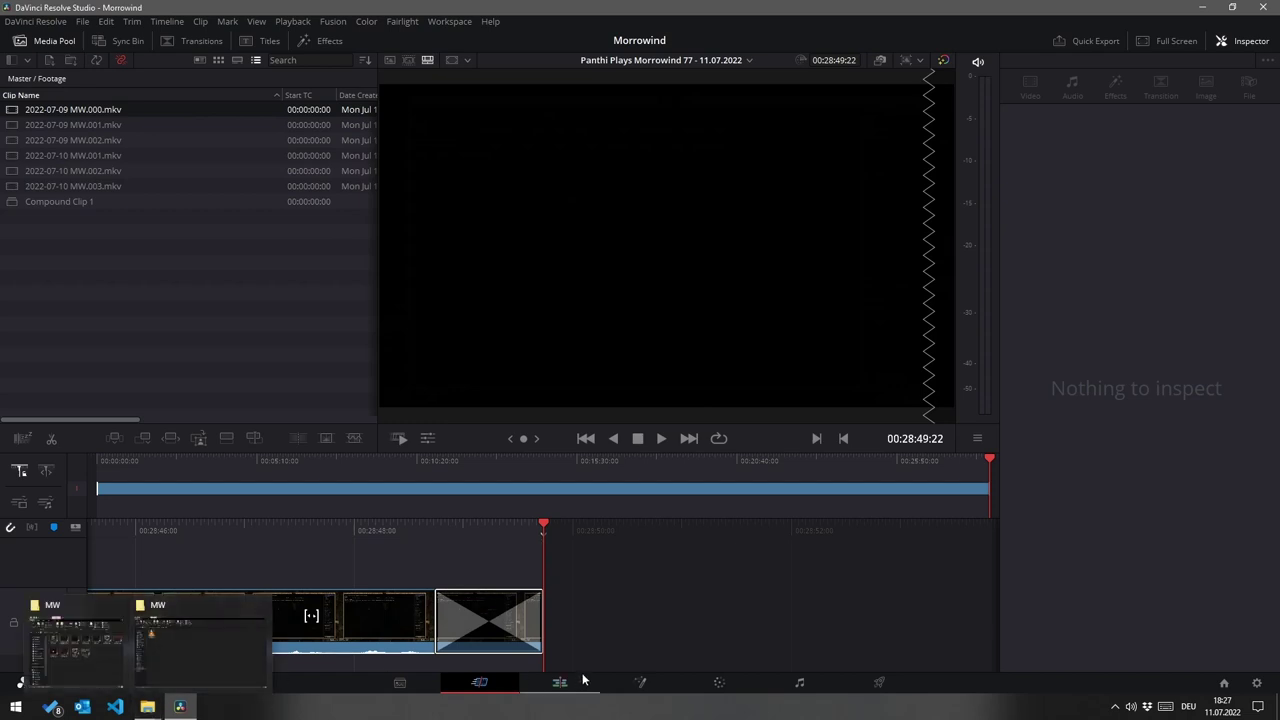
Step: Unlink the proxy media from the clip 2022-07-09 MW.000.mkv on the Media page
left_click(400, 682)
right_click(324, 402)
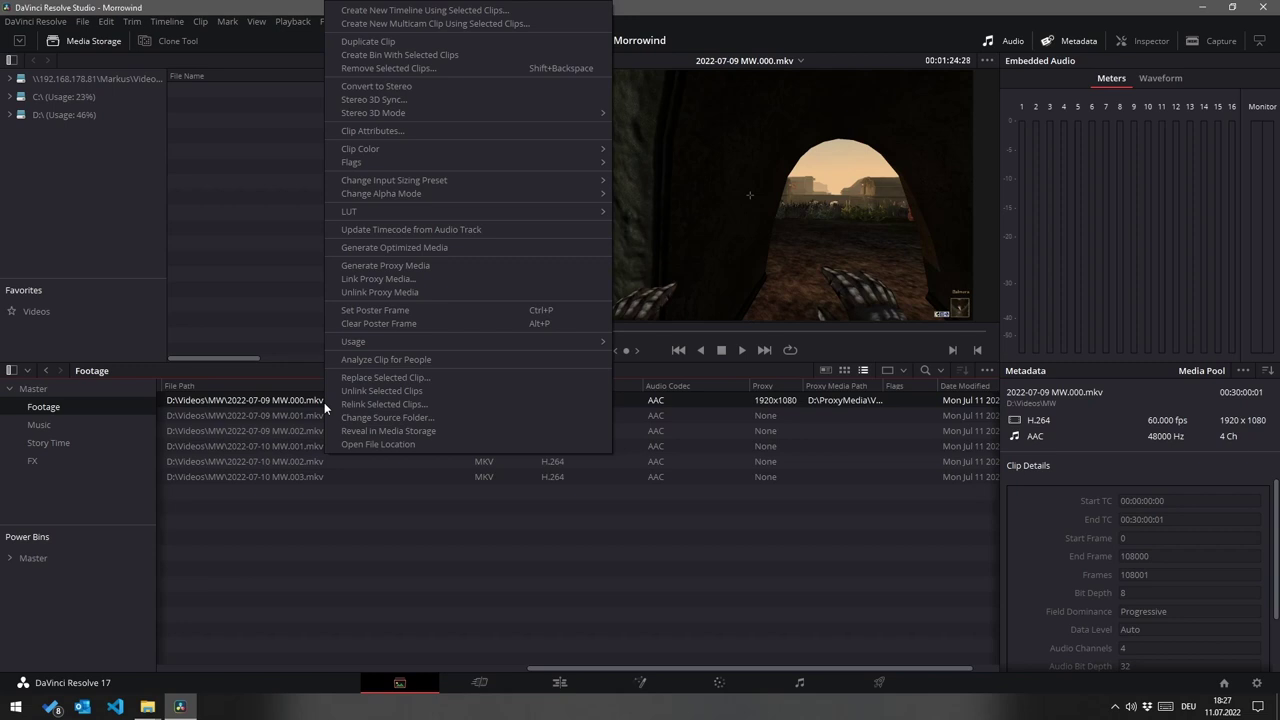
left_click(376, 291)
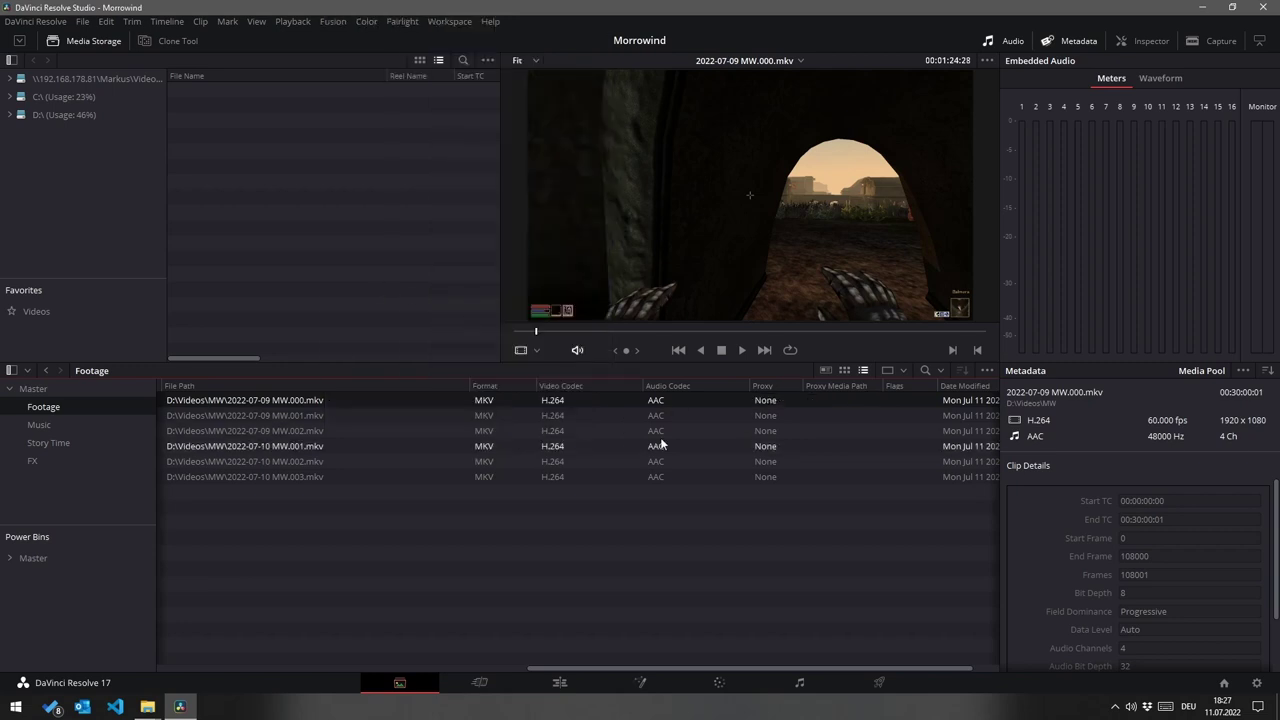
Step: Permanently delete the proxy file 2022-07-09 MW.000.mov from the ProxyMedia\Videos\MW folder and return to DaVinci Resolve
mouse_move(147, 706)
left_click(200, 620)
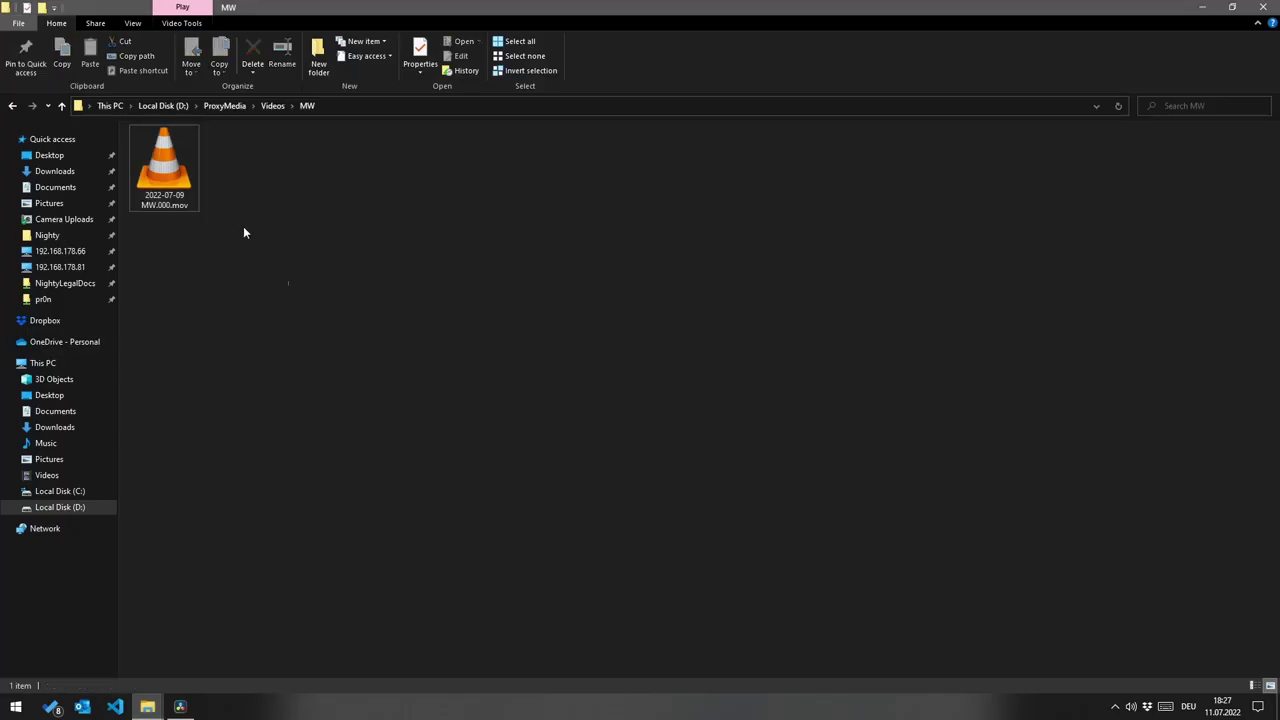
left_click(165, 172)
key("Delete")
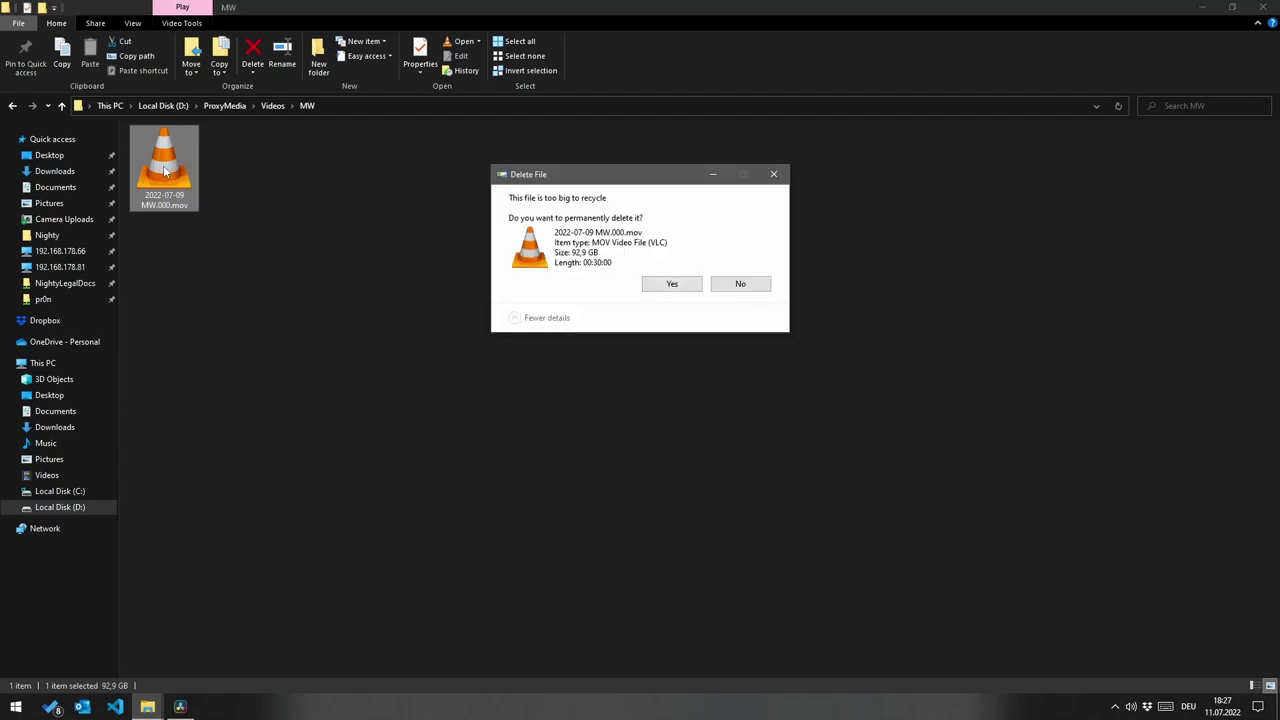
left_click(670, 285)
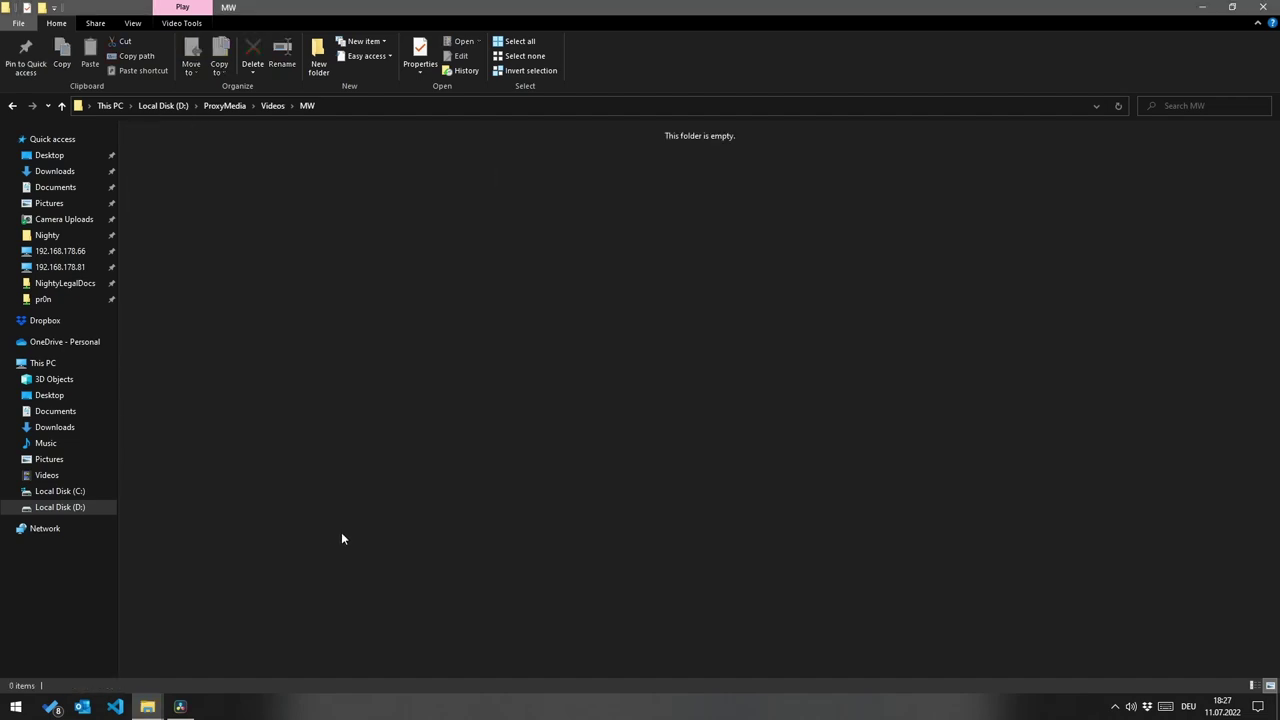
left_click(186, 700)
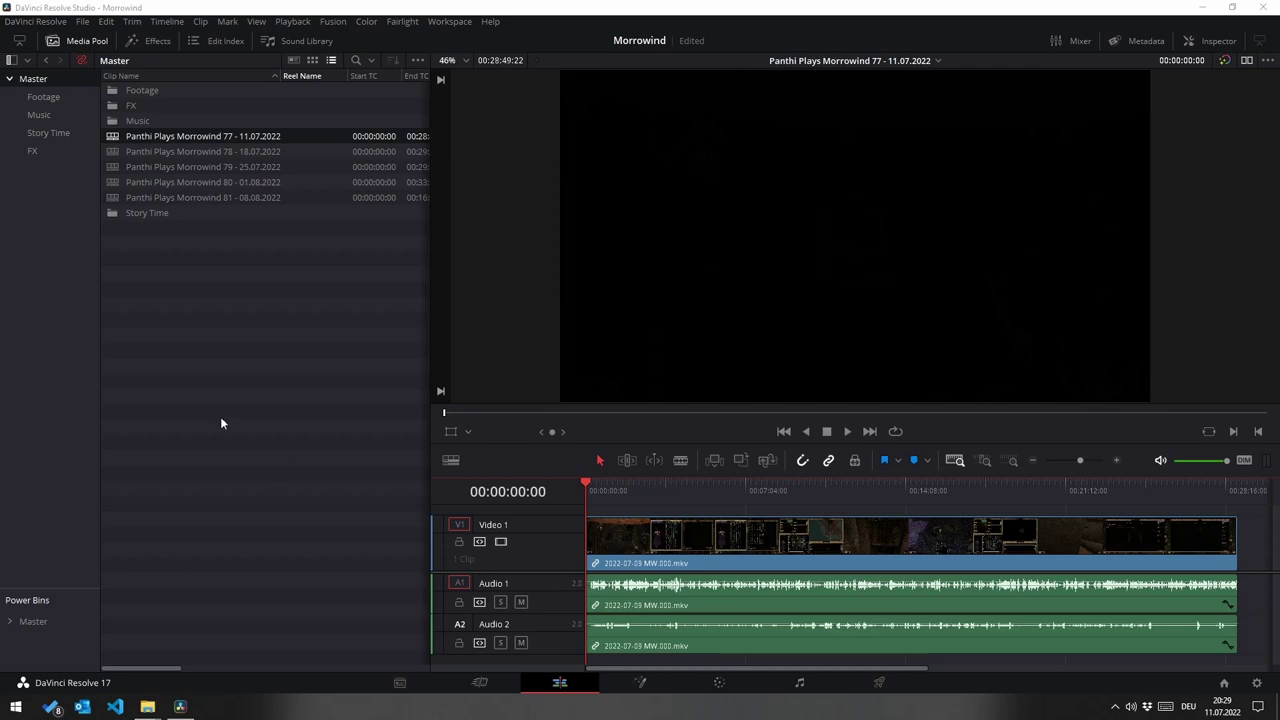
Step: Look into the Footage bin and review the episode 78, 79 and 80 timelines from the Master bin
double_click(135, 90)
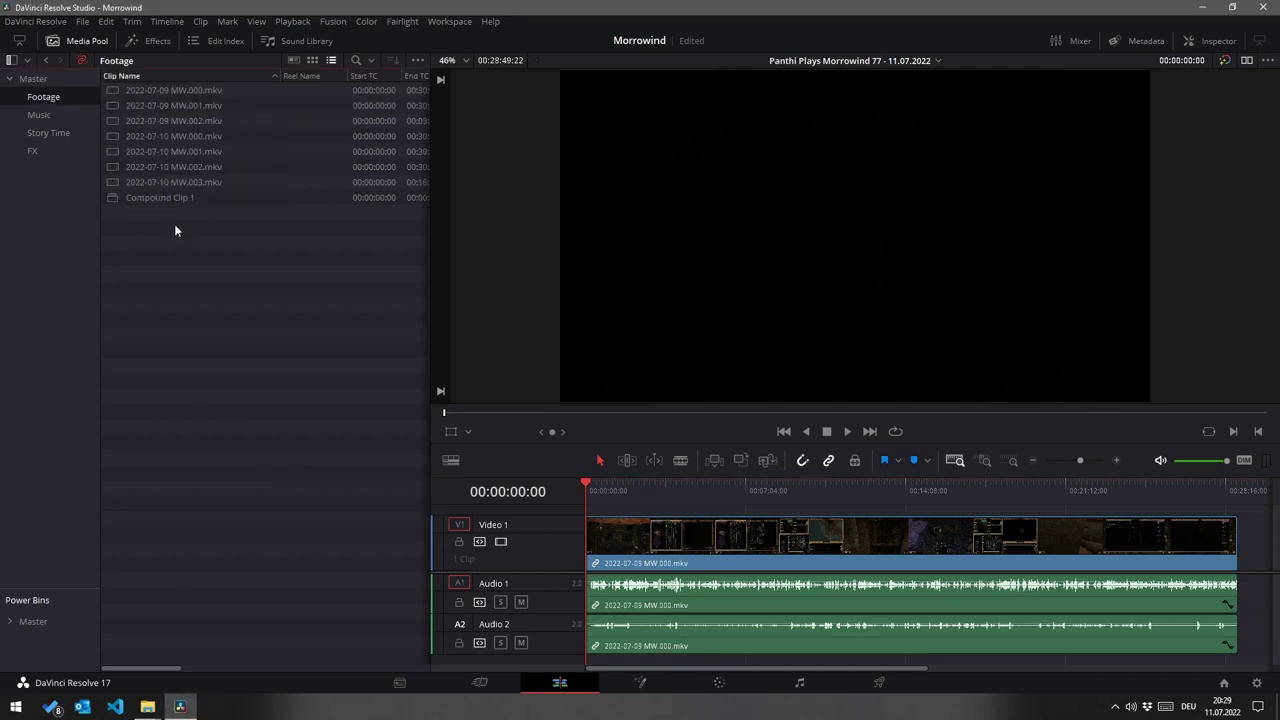
left_click(44, 77)
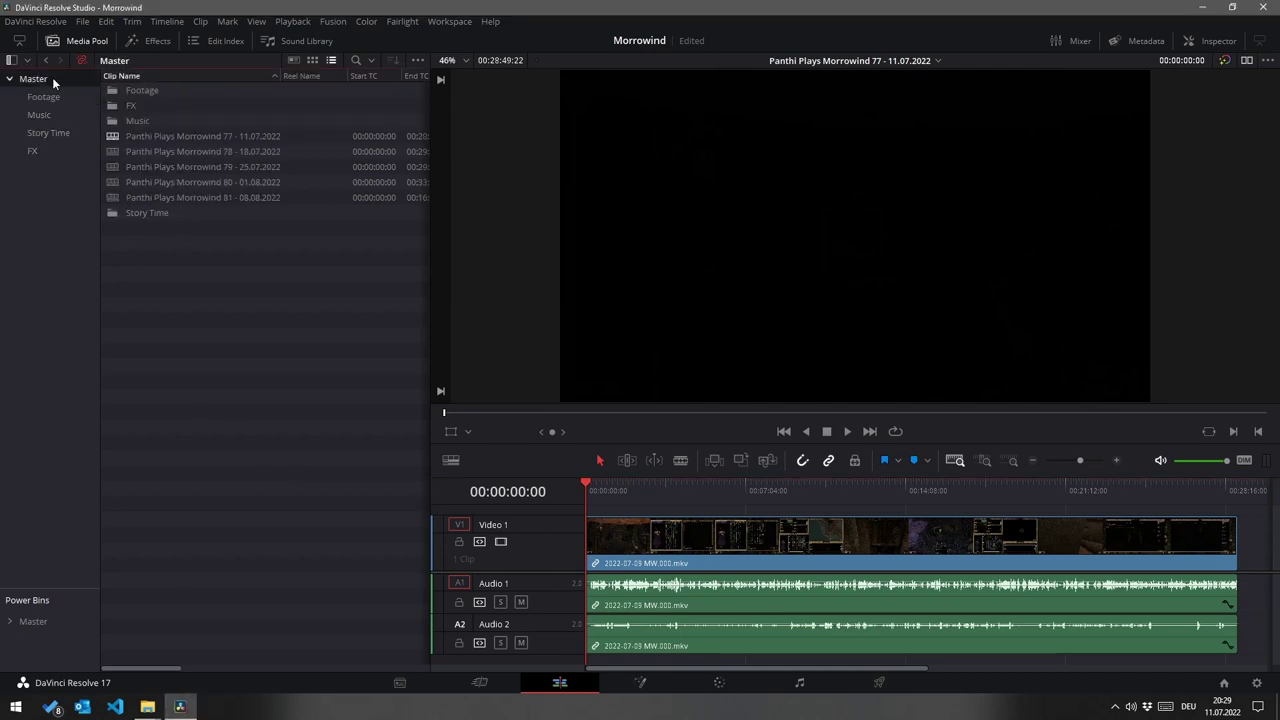
left_click(208, 155)
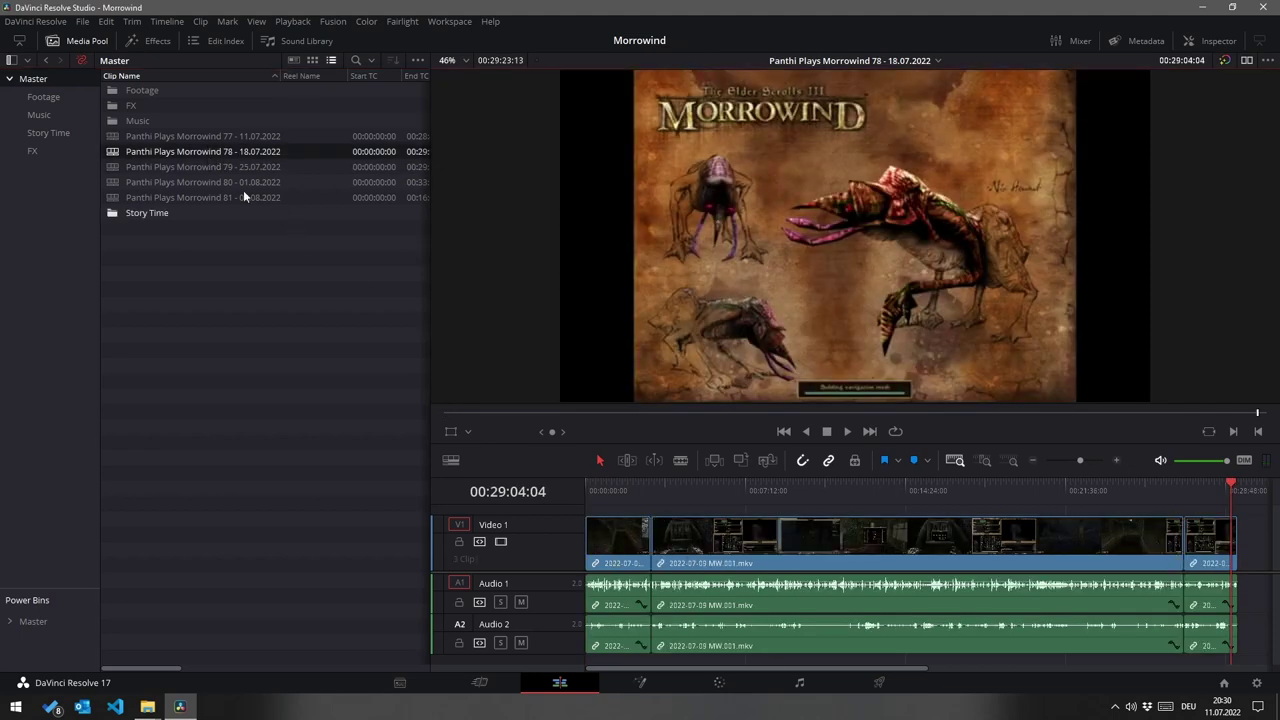
double_click(186, 166)
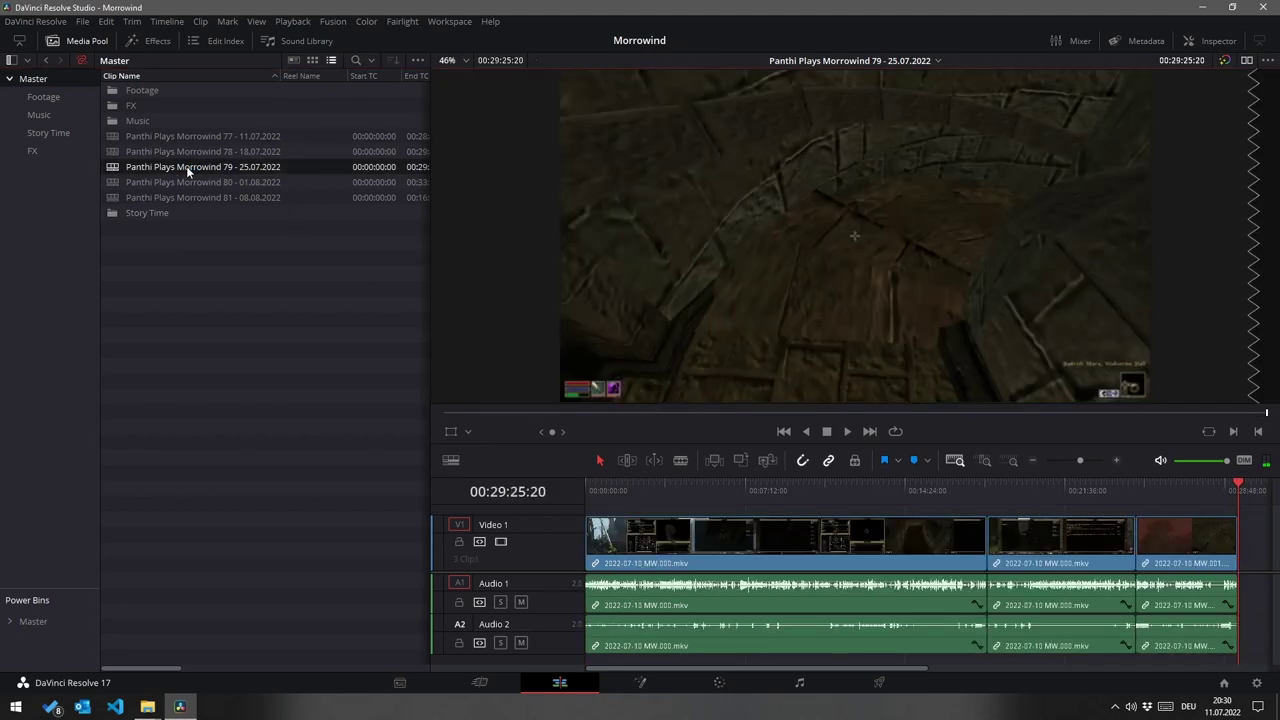
left_click(185, 178)
double_click(185, 182)
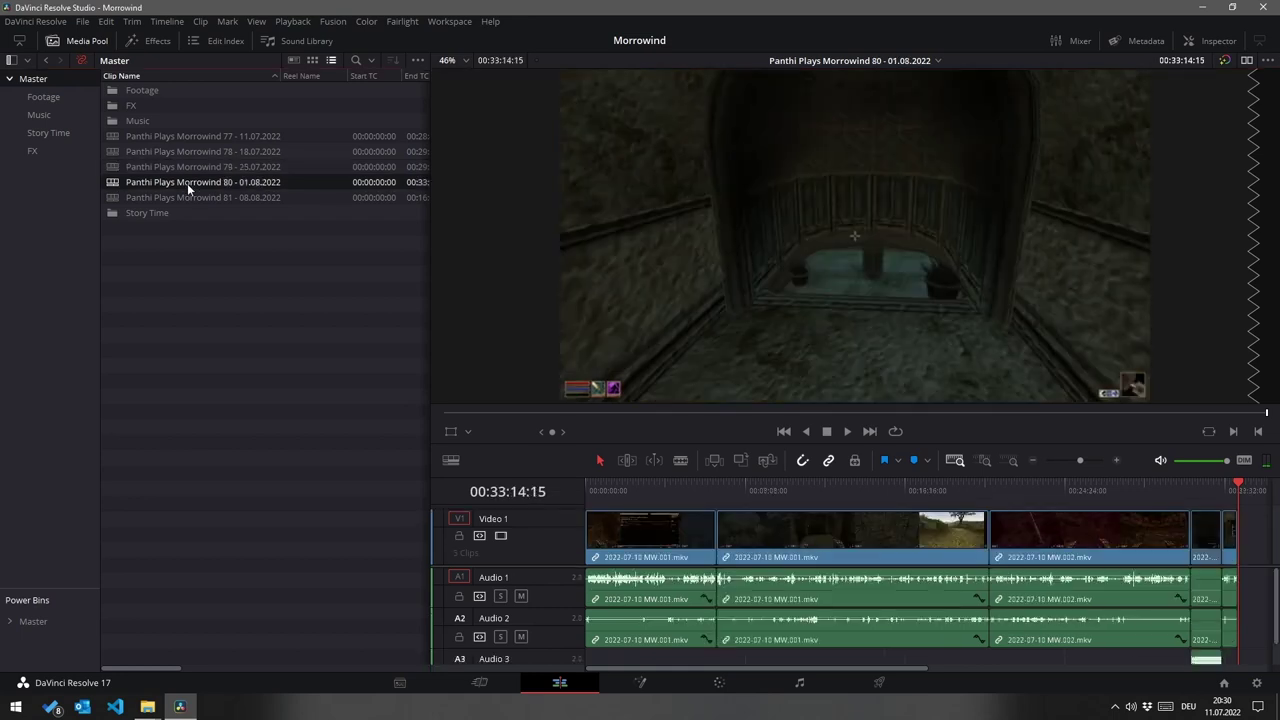
Step: Examine the short audio clip on the Audio 3 track near the end of the episode 80 timeline
scroll(1146, 616, "down", 1)
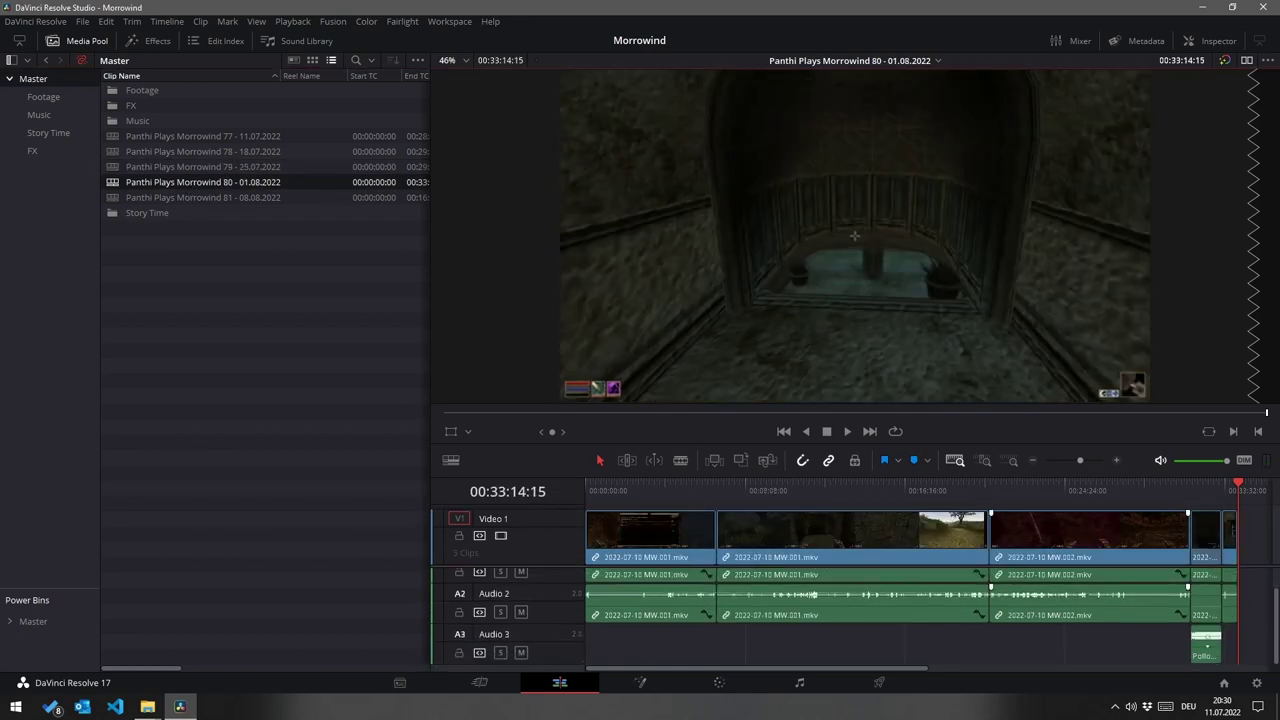
left_click(1212, 647)
scroll(1222, 622, "up", 1)
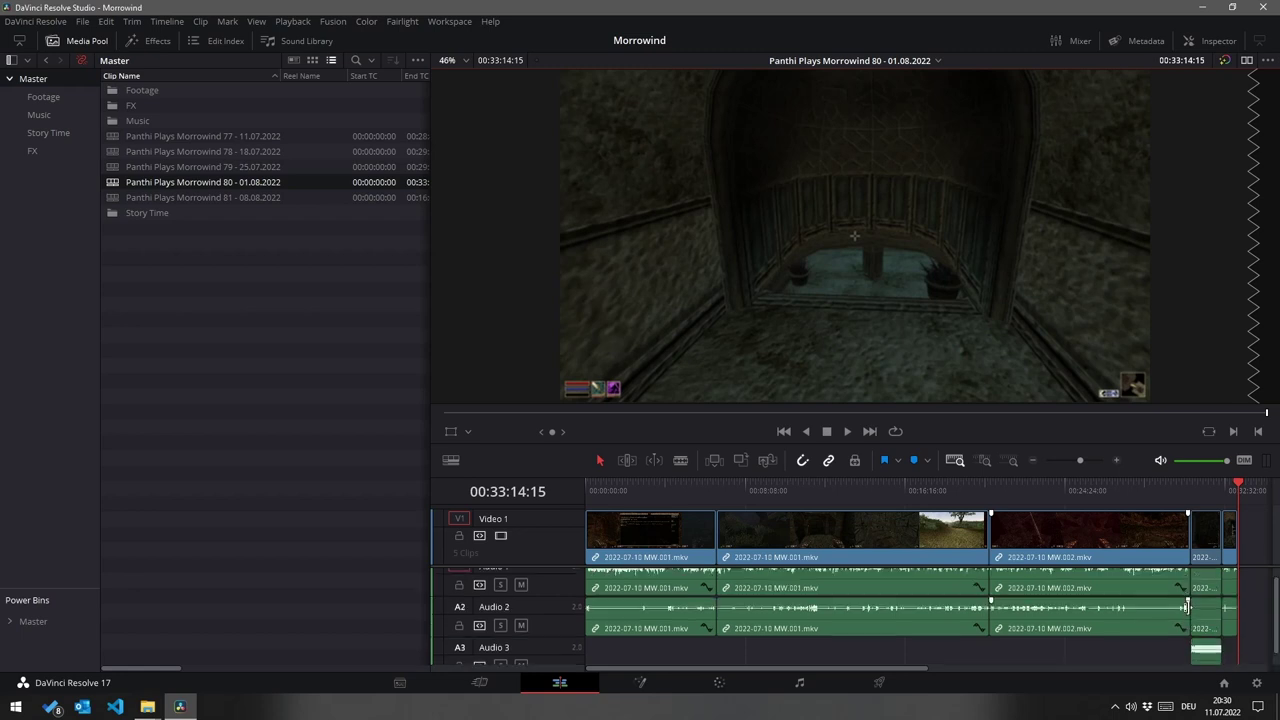
scroll(1078, 545, "up", 1)
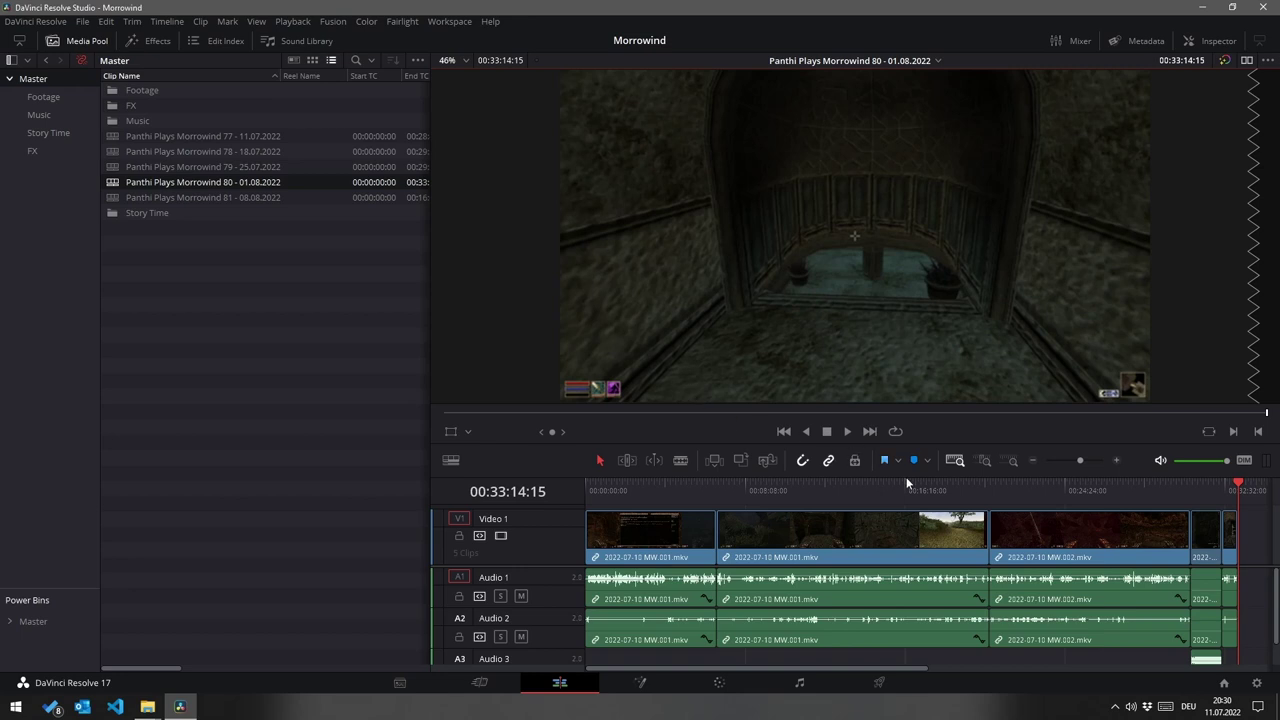
scroll(1172, 591, "down", 2)
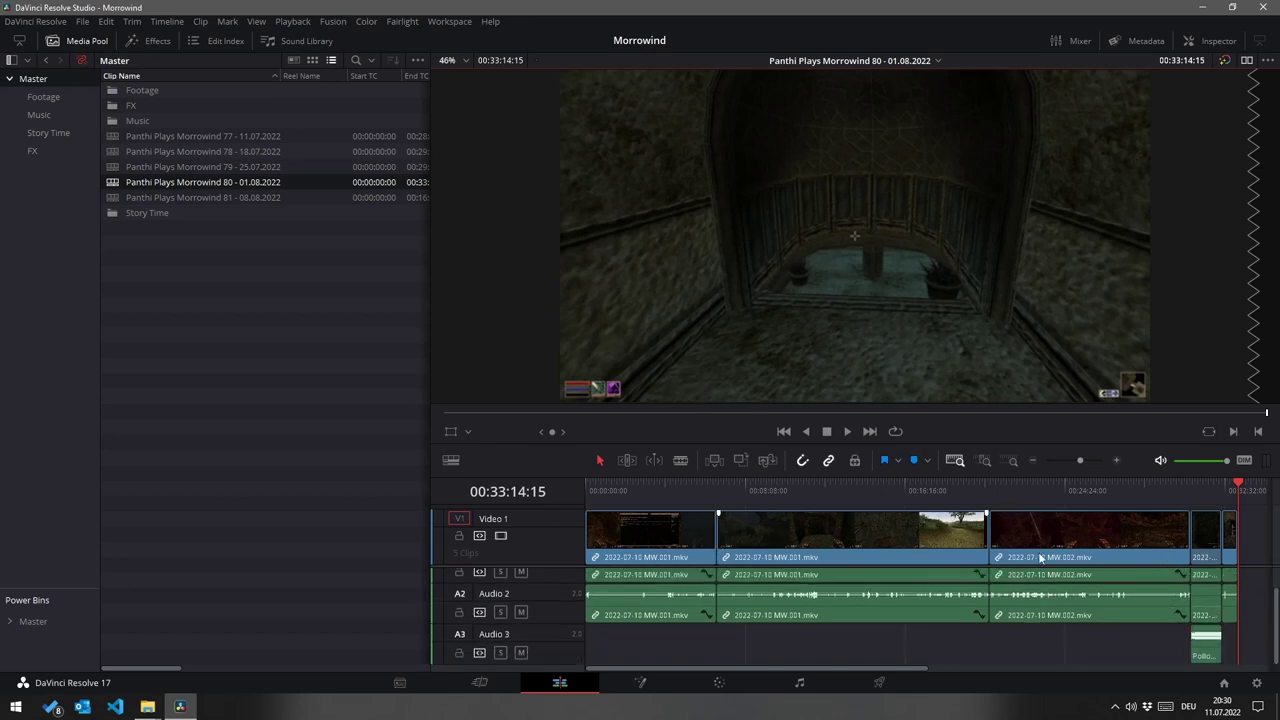
Step: Open the Panthi Plays Morrowind 81 timeline at full extent and inspect its individual clips
double_click(285, 198)
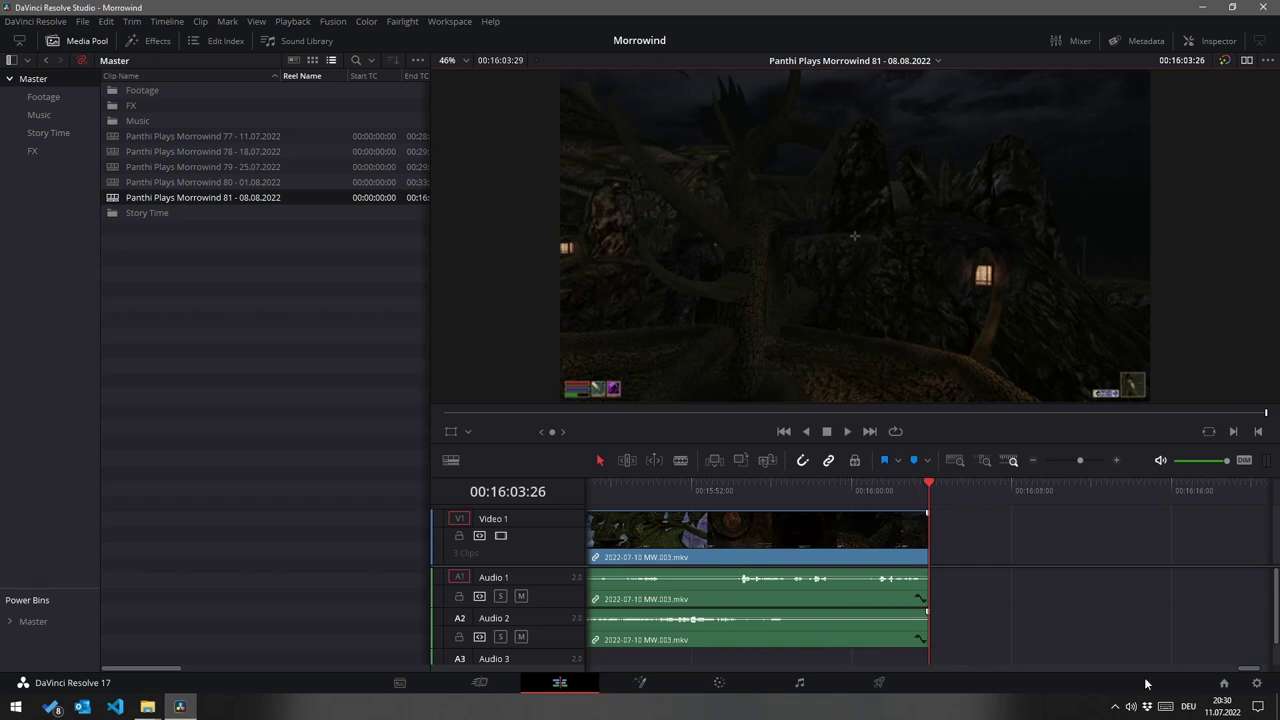
left_click(955, 461)
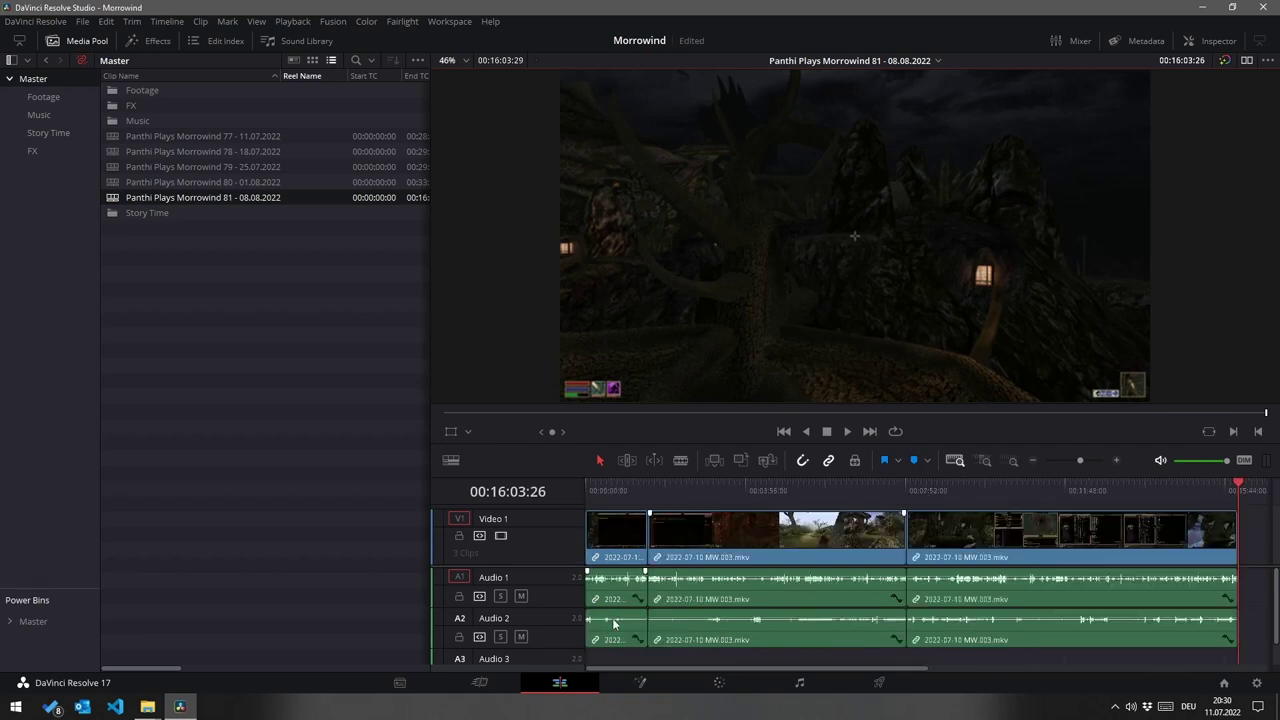
left_click(636, 521)
left_click(970, 553)
left_click(637, 541)
left_click(678, 561)
Step: Check the recordings in the Videos\MW folder, minimise it and select all clips in the episode 81 timeline
left_click(148, 705)
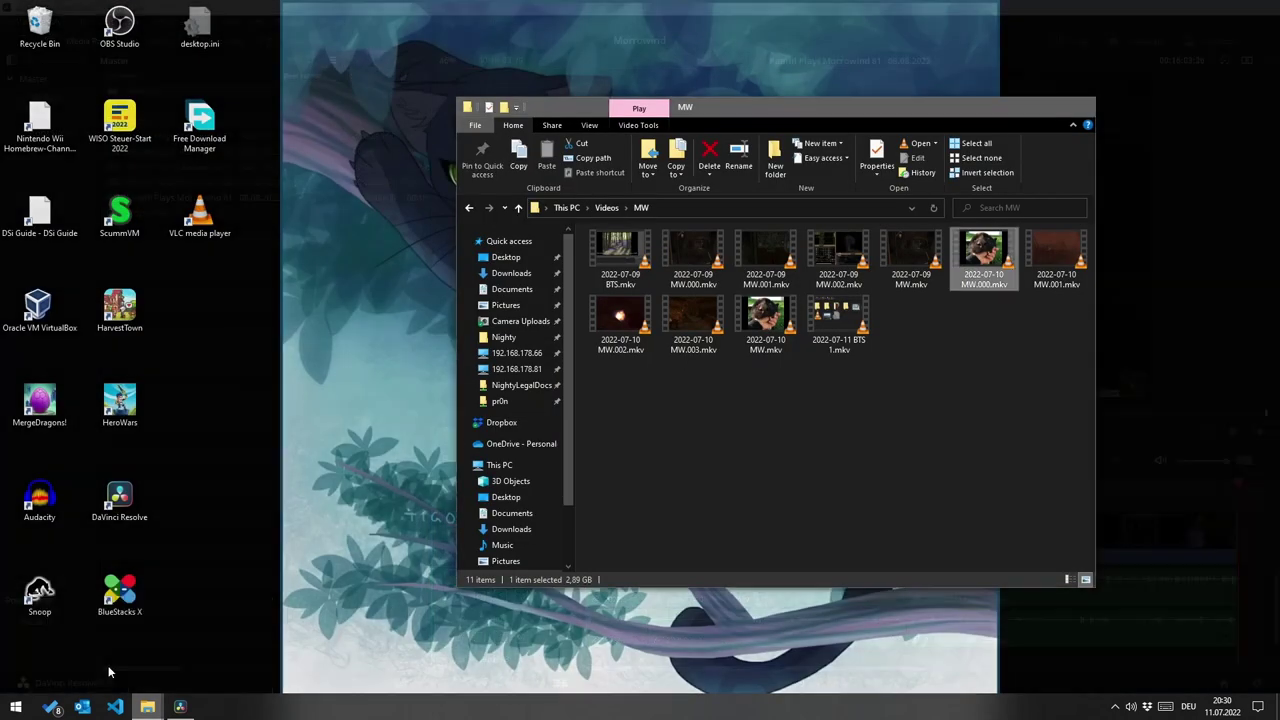
left_click(108, 664)
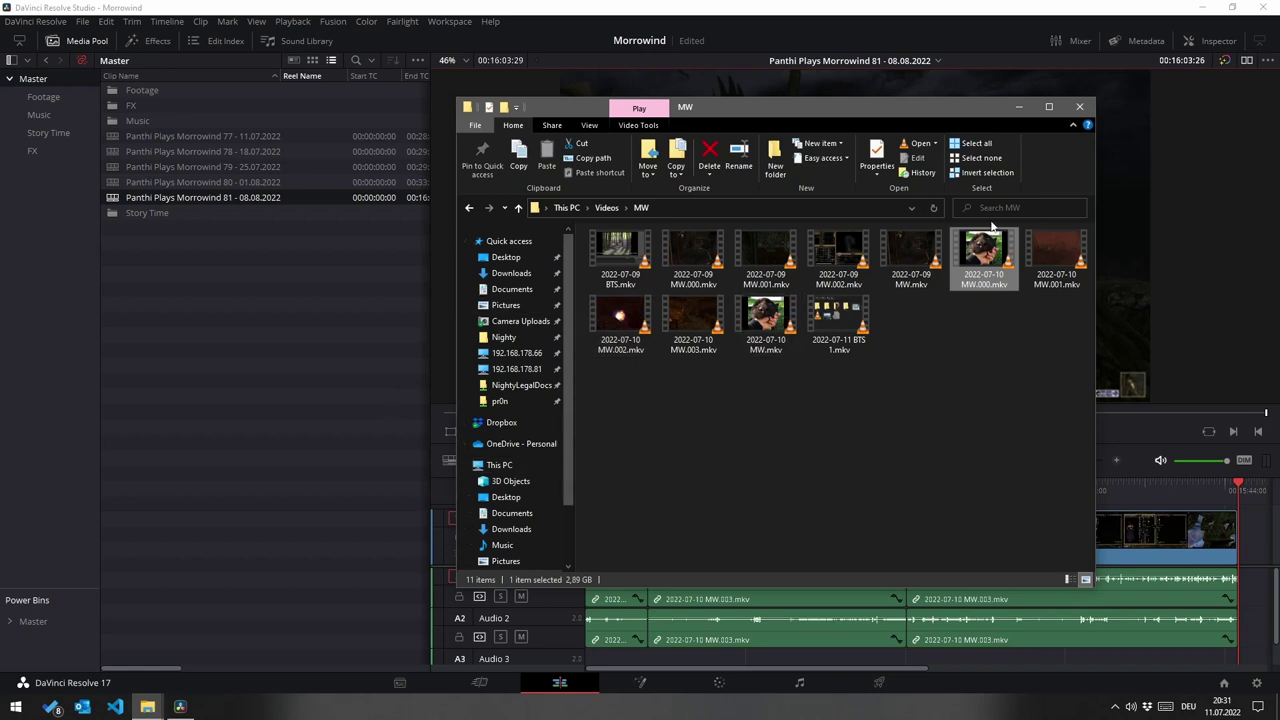
left_click(1026, 110)
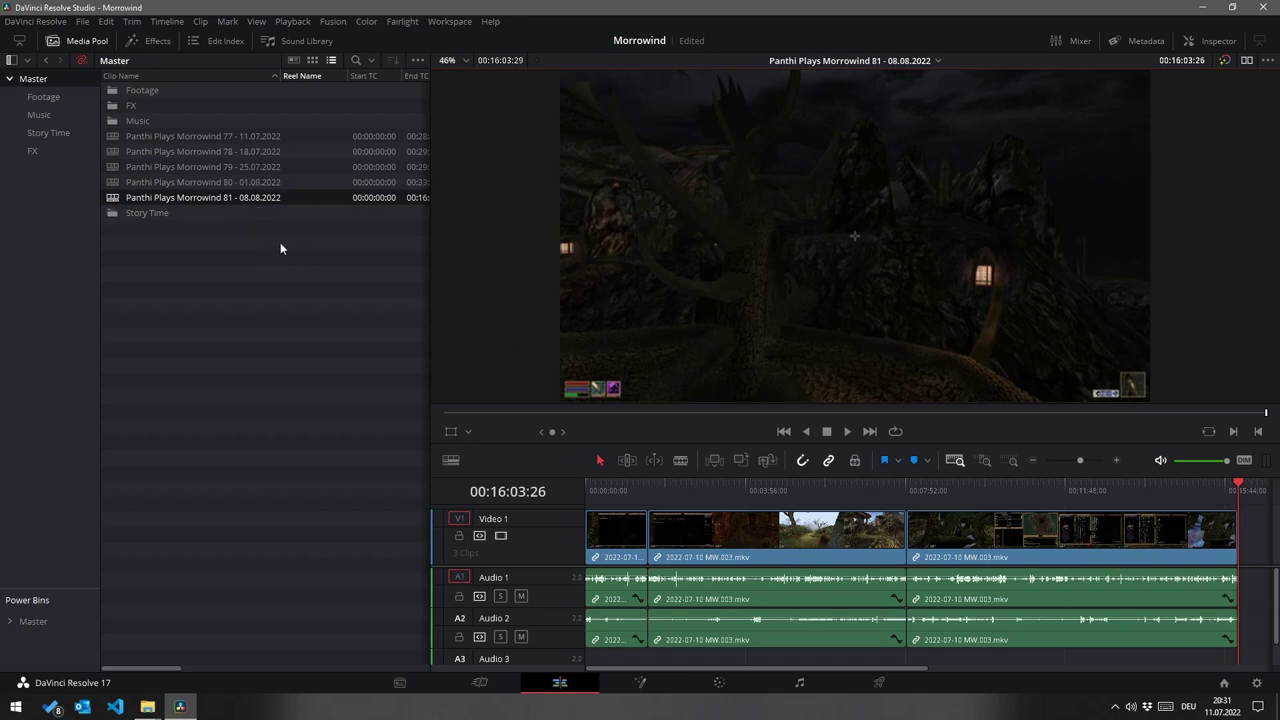
left_click_drag(1262, 540, 621, 530)
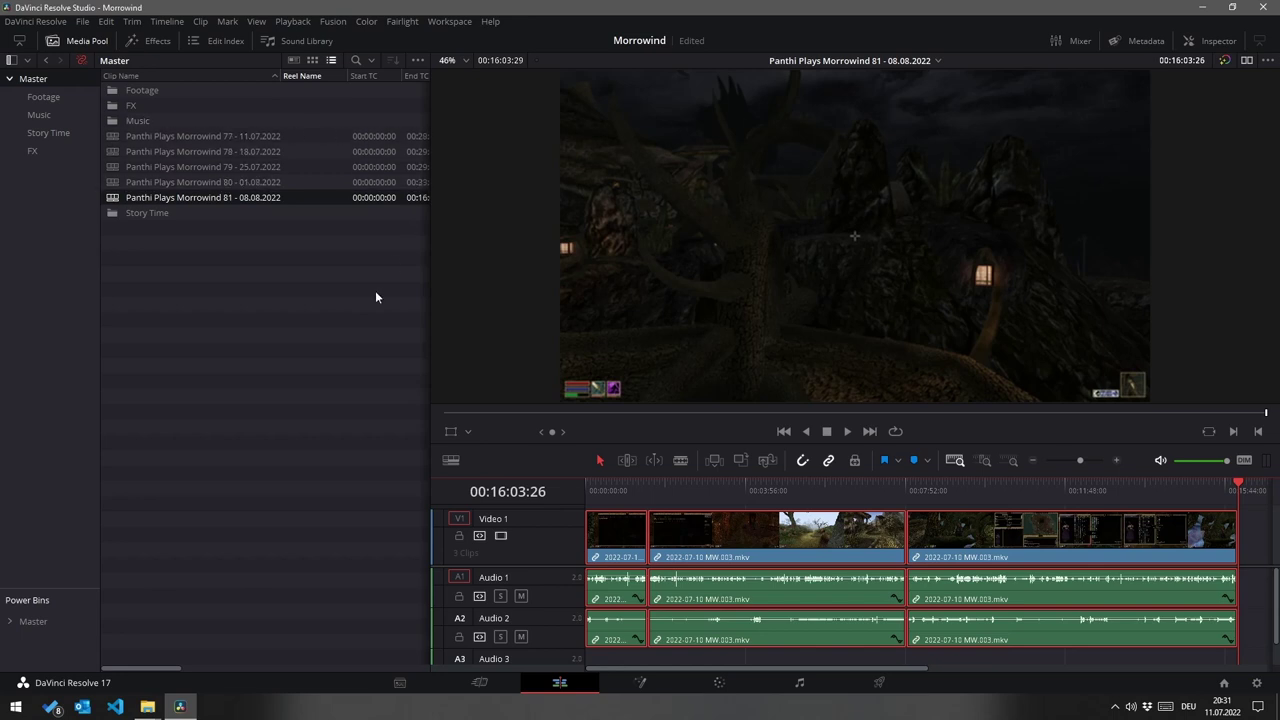
Step: Open the Panthi Plays Morrowind 78 timeline at its first cut and select Wipe Swoosh.mp3 in the FX bin
double_click(285, 151)
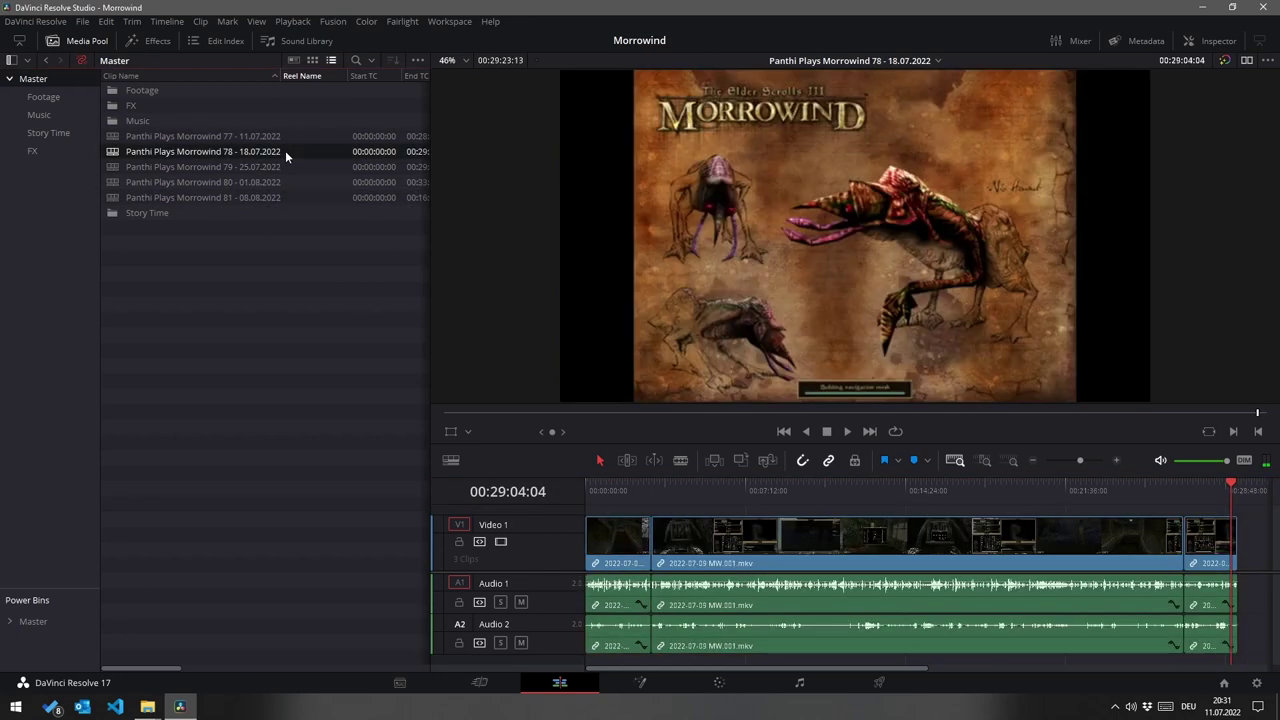
left_click(650, 489)
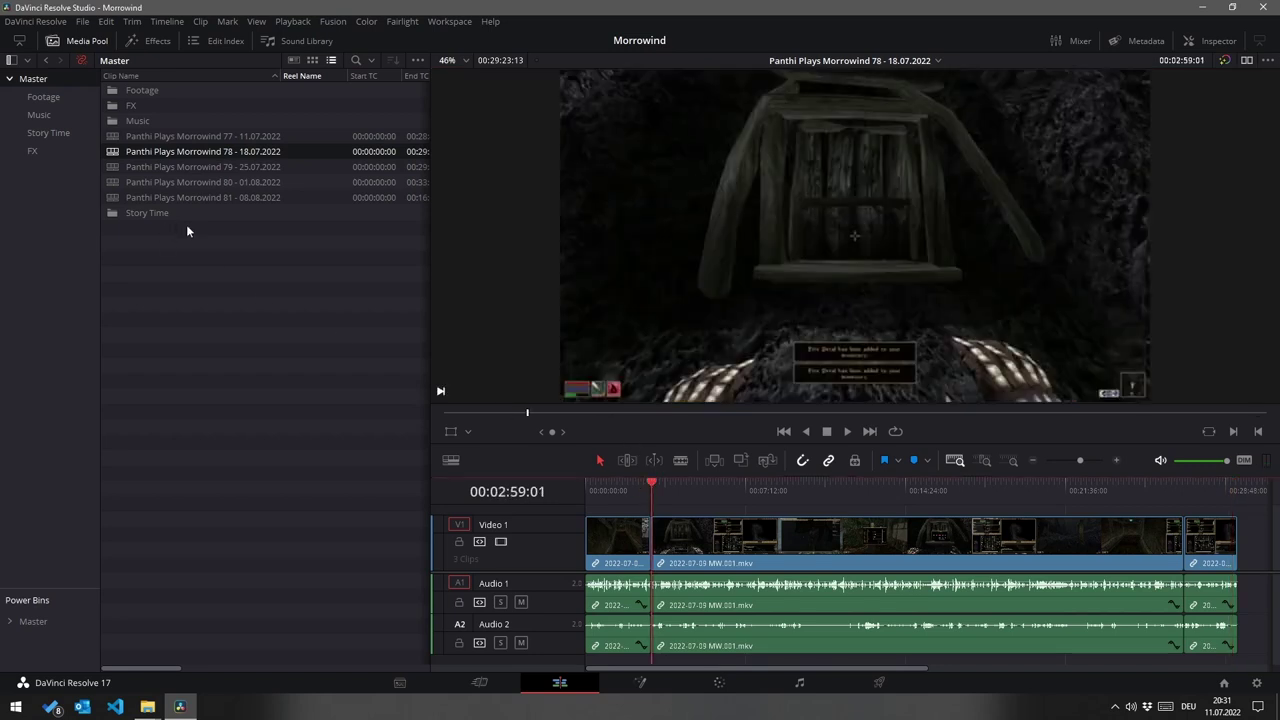
left_click(40, 150)
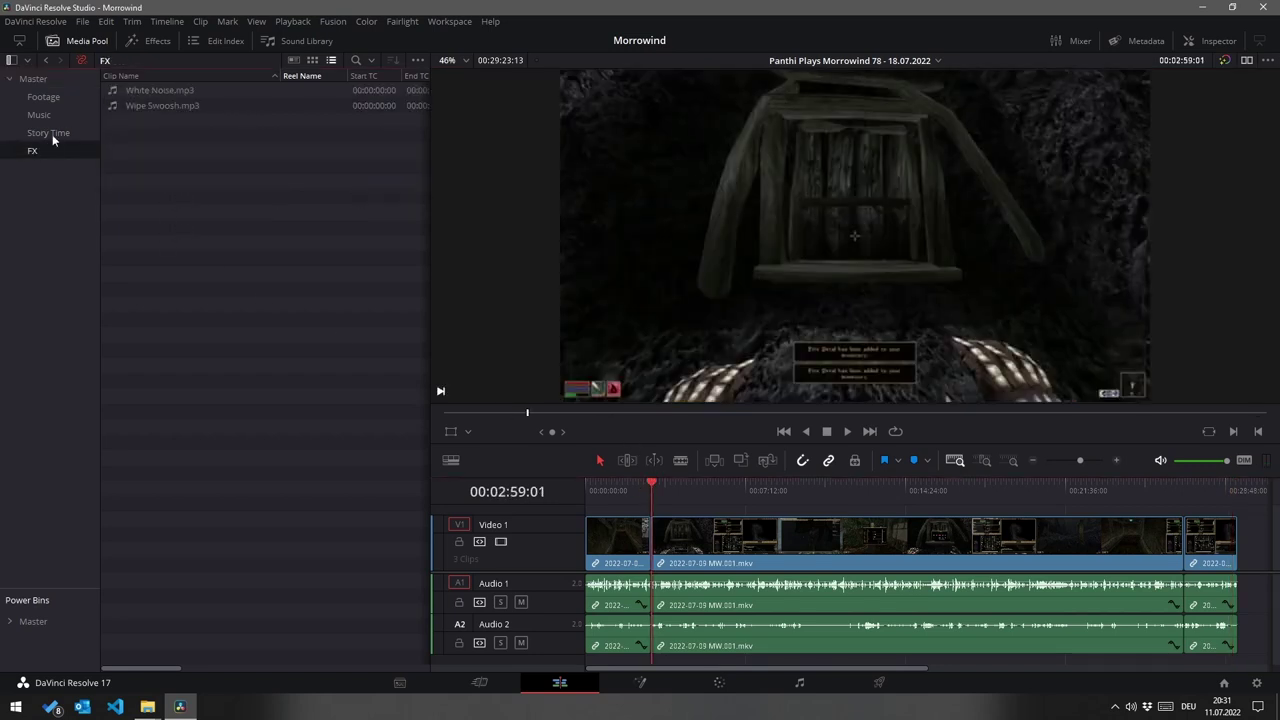
left_click(153, 105)
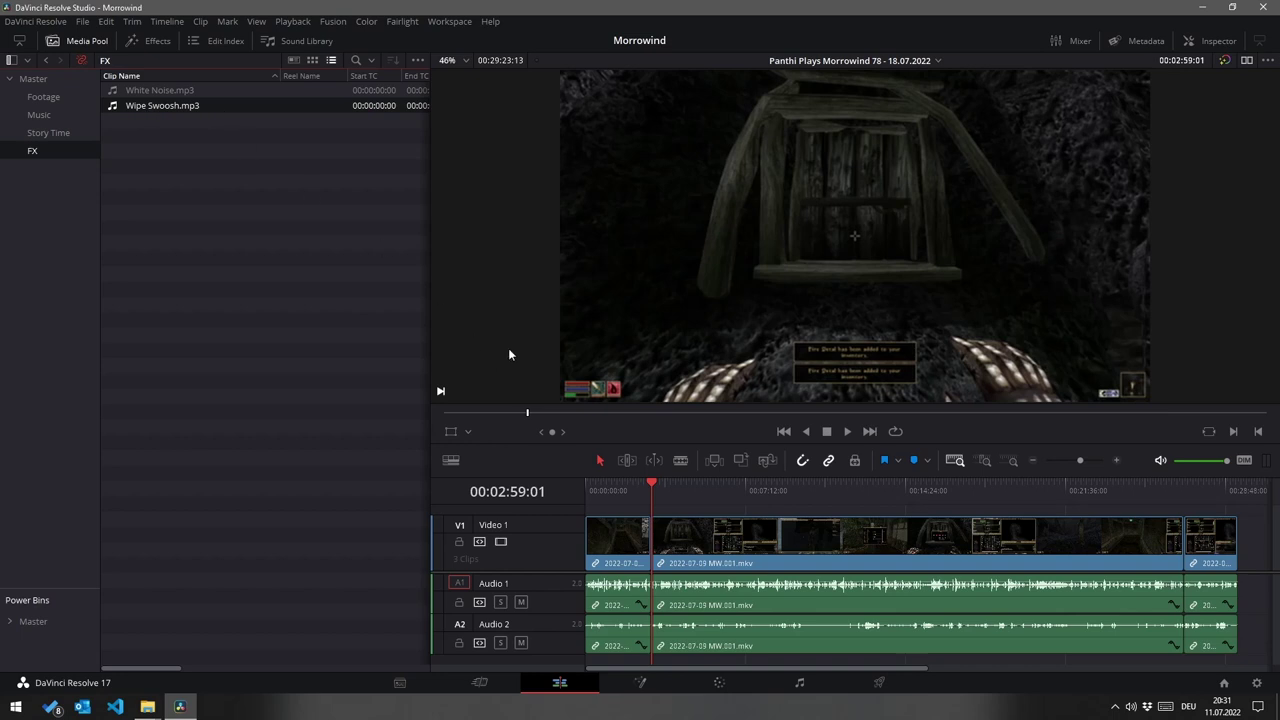
Step: Step frame by frame across the first cut on the Cut page, finishing with the playhead at 00:02:59:01
left_click(500, 684)
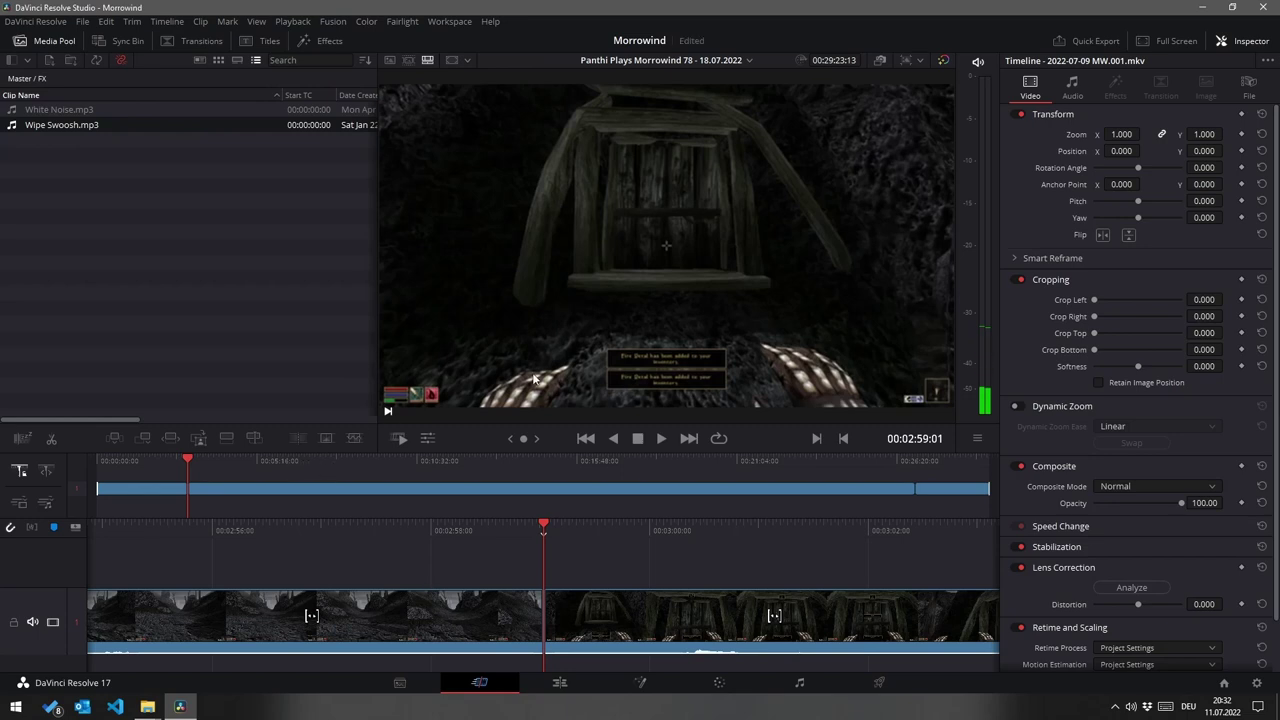
key("Left")
key("Left")
key("Left")
key("Left")
key("Left")
key("Left")
key("Left")
key("Left")
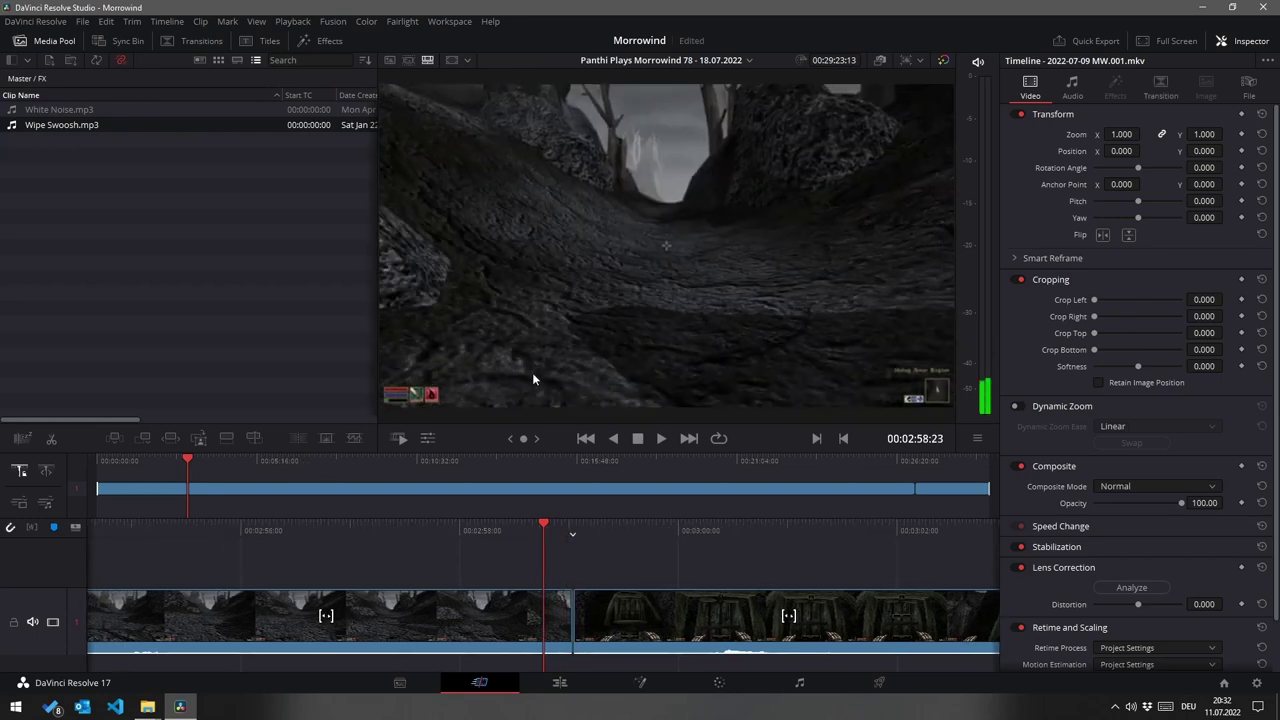
key("Right")
key("Right")
key("Right")
key("Right")
key("Right")
key("Right")
key("Right")
key("Right")
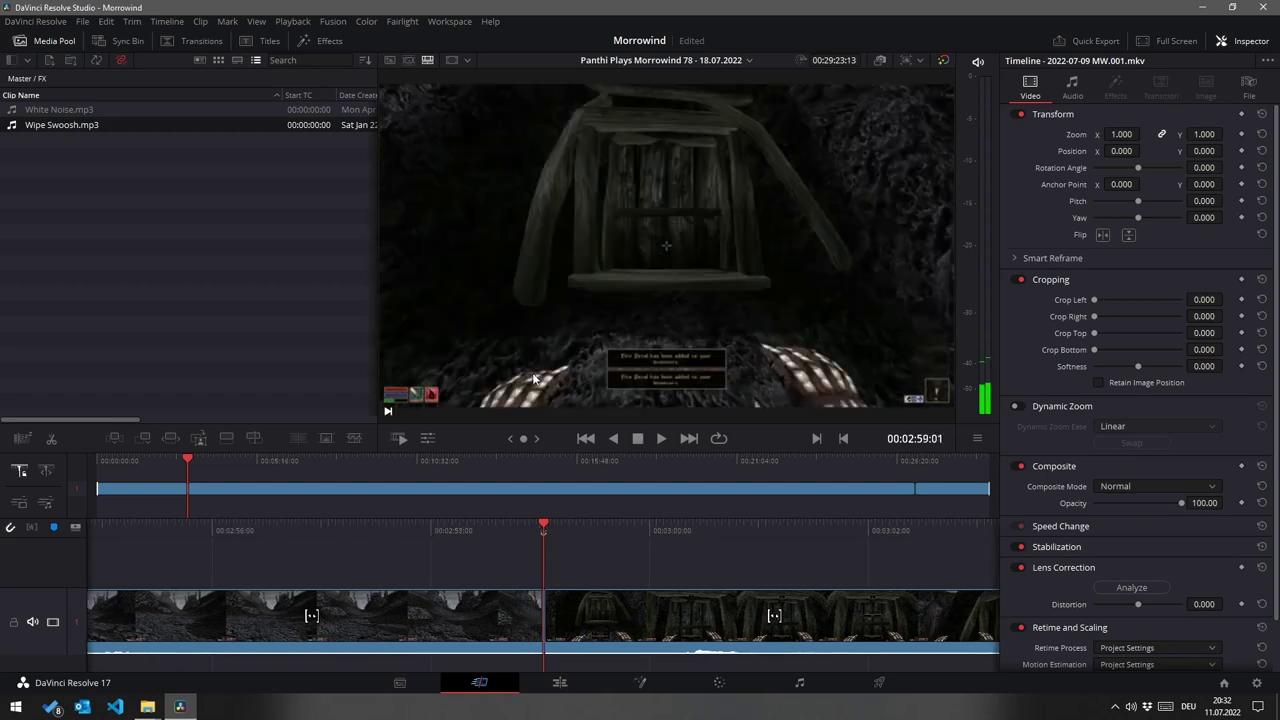
key("Left")
key("Left")
key("Left")
key("Left")
key("Right")
key("Right")
key("Right")
key("Right")
key("Left")
key("Left")
key("Left")
key("Left")
key("Right")
key("Right")
key("Right")
key("Right")
Step: Add a Push transition at the cut between the first and second clips of the episode 78 timeline
key("ctrl+shift+t")
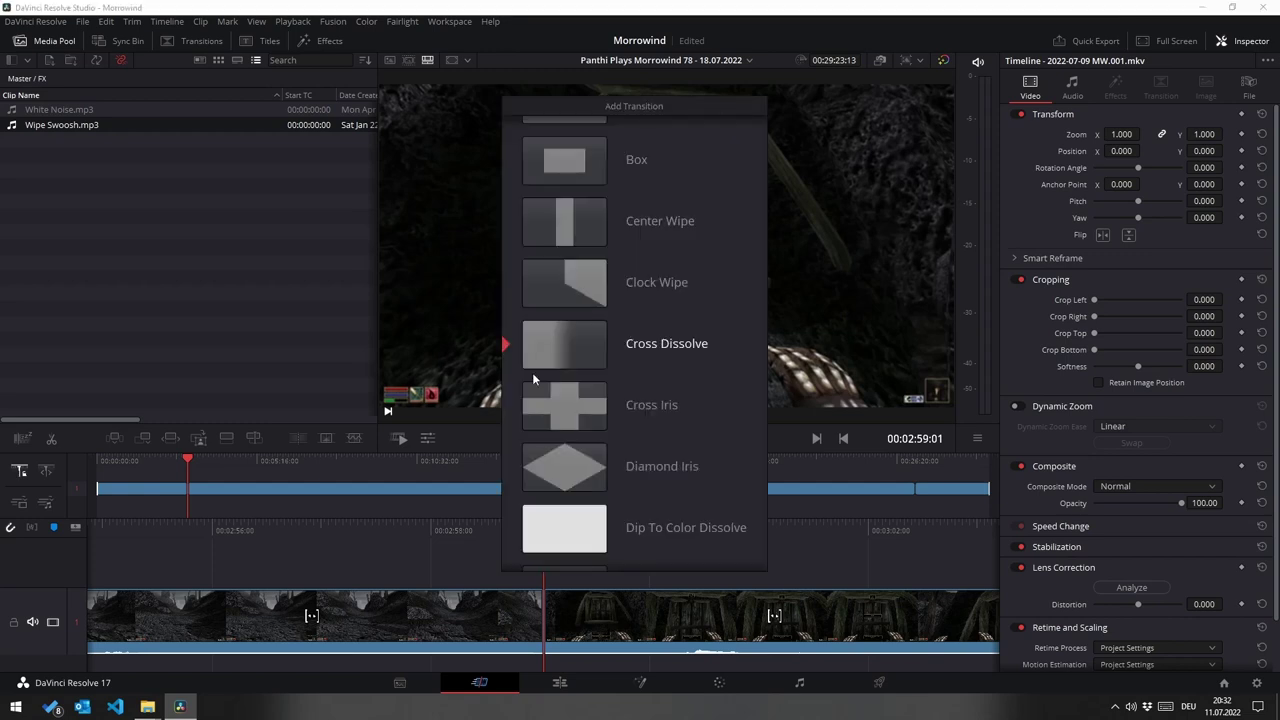
key("Up")
key("Up")
key("Up")
key("Up")
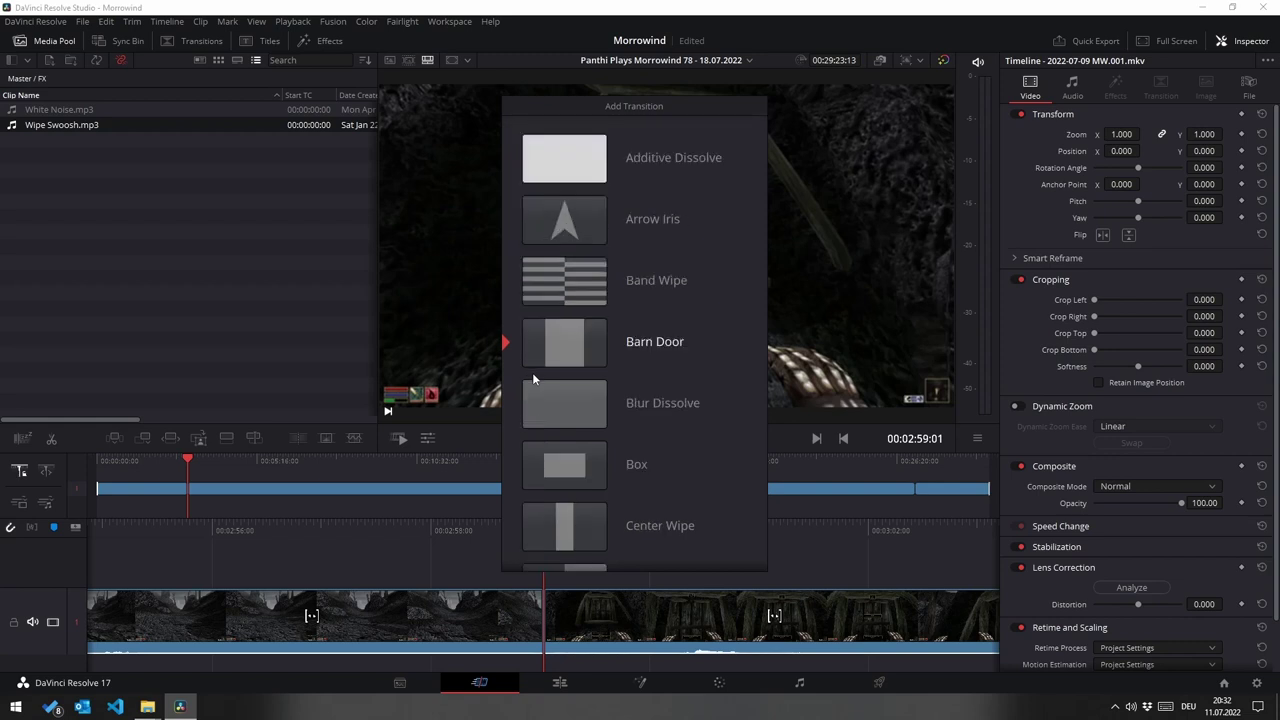
key("Down")
key("Down")
key("Down")
key("Down")
key("Down")
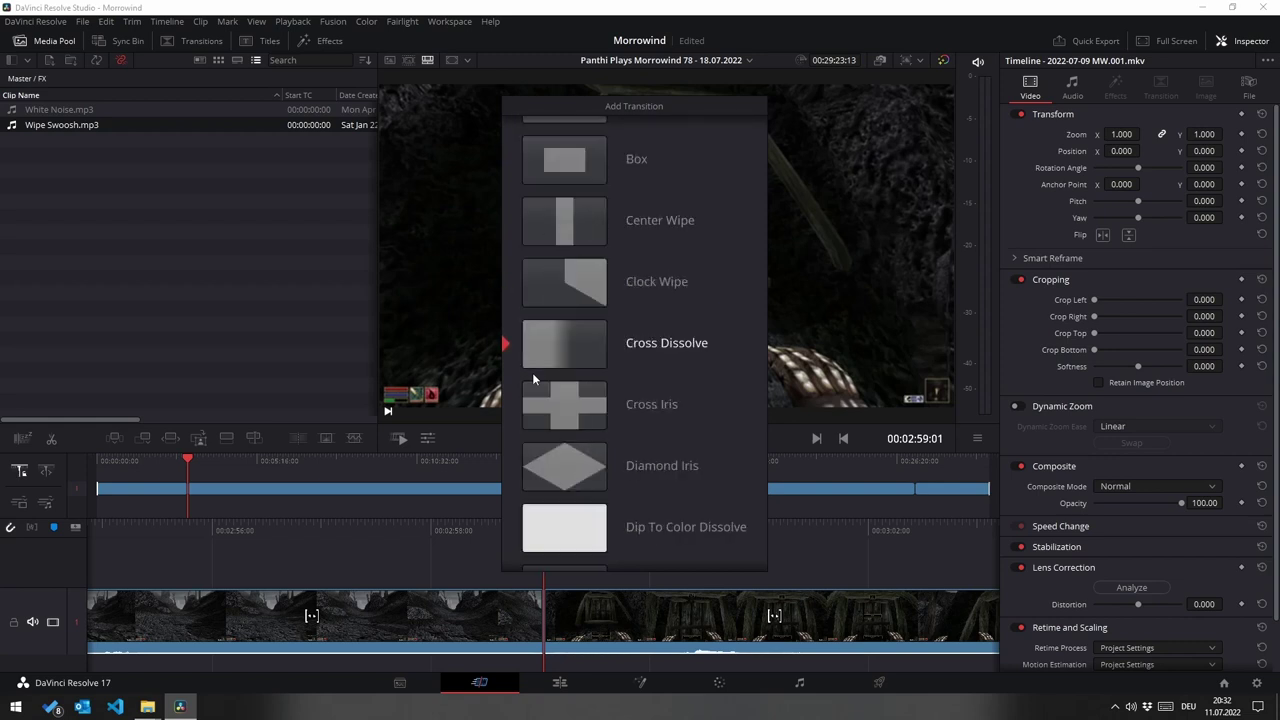
key("Down")
key("Down")
key("Down")
key("Down")
key("Down")
key("Down")
key("Down")
key("Down")
key("Down")
key("Down")
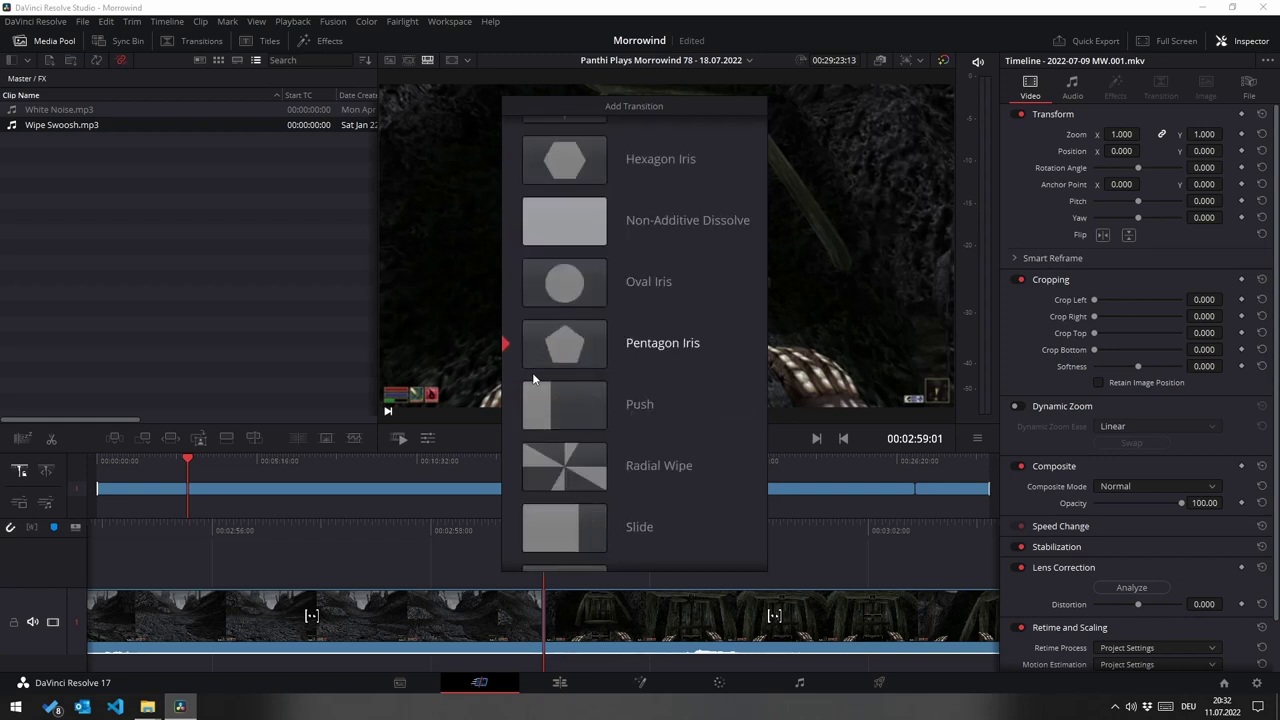
key("Down")
key("Return")
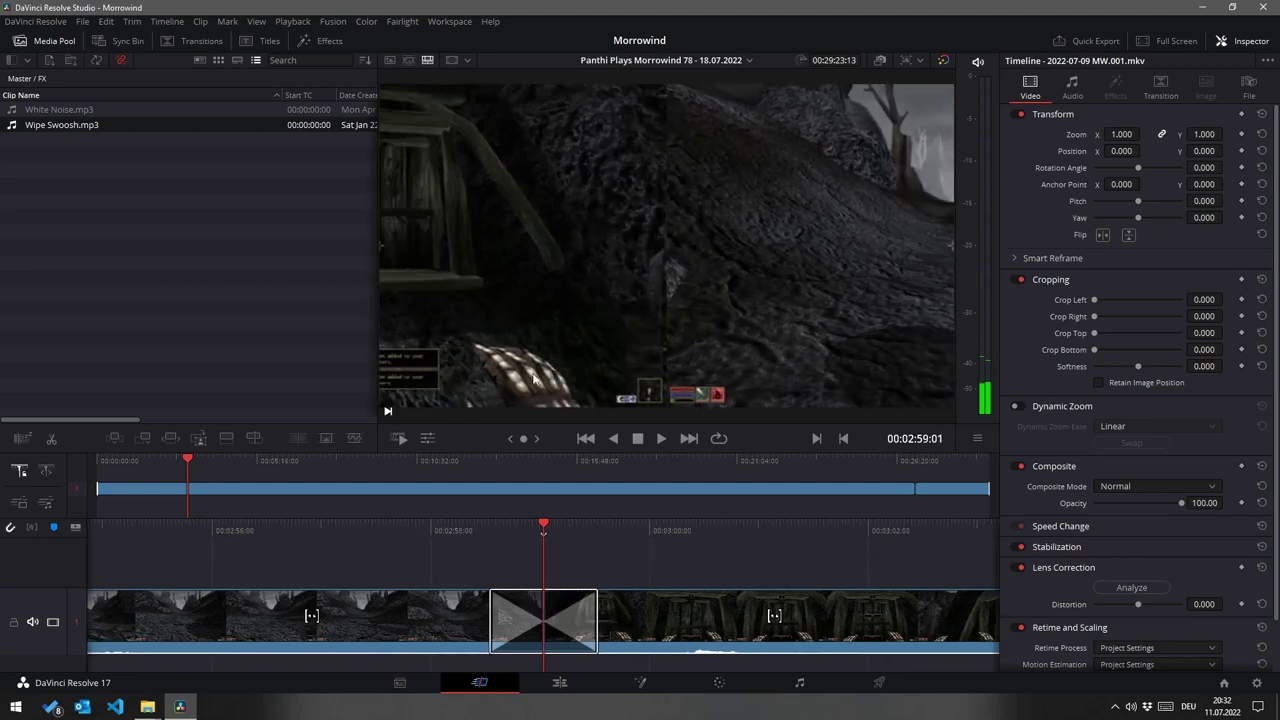
Step: Shorten the Push transition at the first cut of the episode 78 timeline to about 8 frames
key("comma")
key("comma")
key("comma")
key("comma")
key("comma")
key("comma")
key("comma")
key("comma")
key("comma")
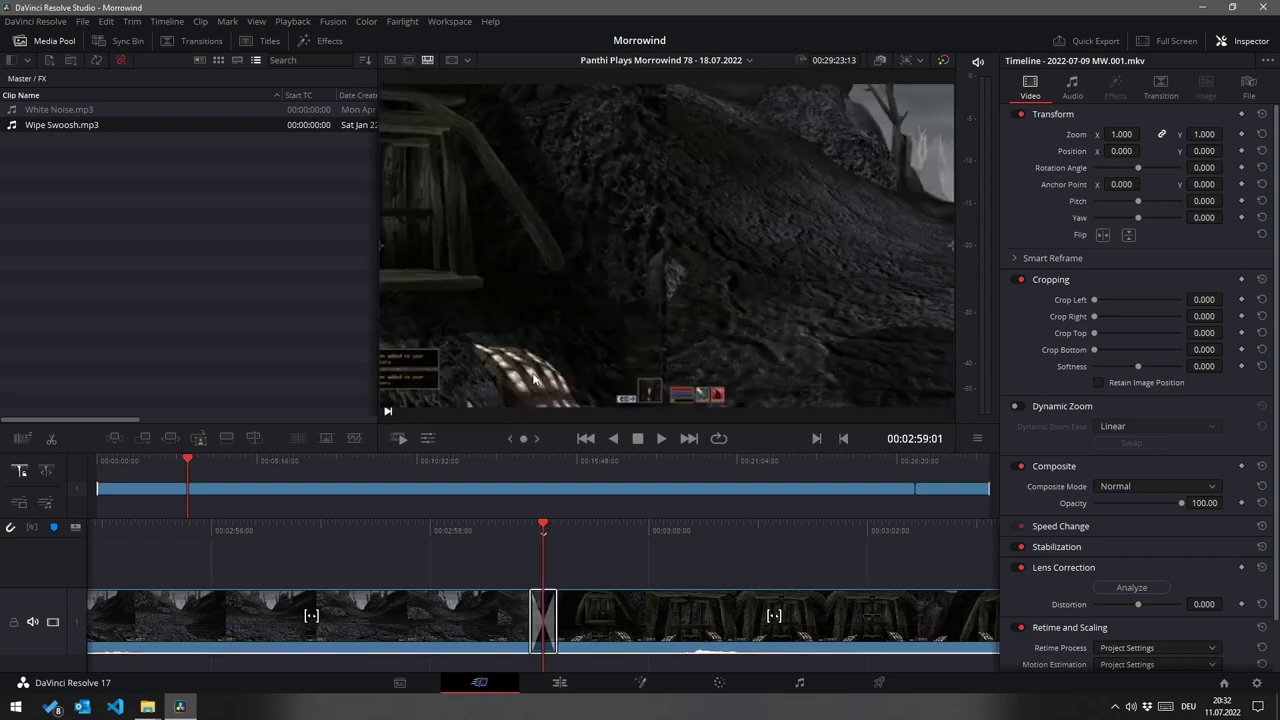
Step: Place Wipe Swoosh.mp3 on an audio track at 00:02:58:28, where the Push transition of the episode 78 timeline begins
key("Left")
key("Left")
key("Left")
key("Left")
key("Left")
key("Left")
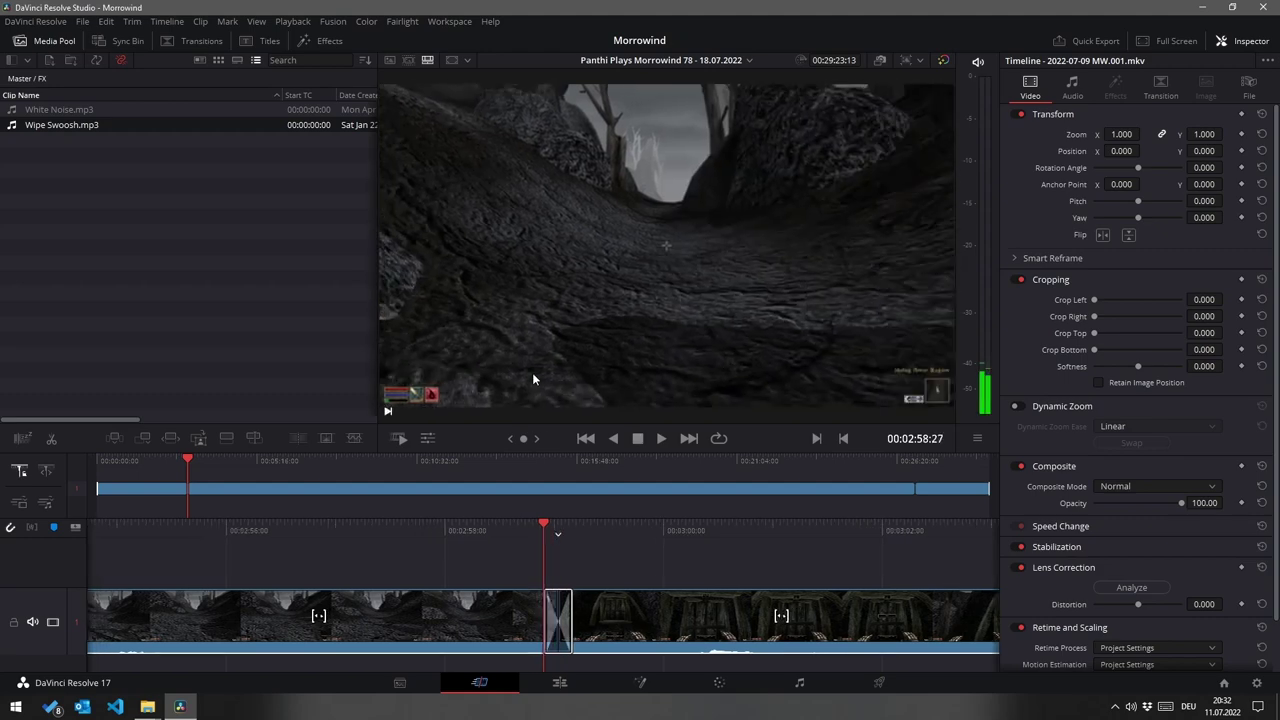
key("Right")
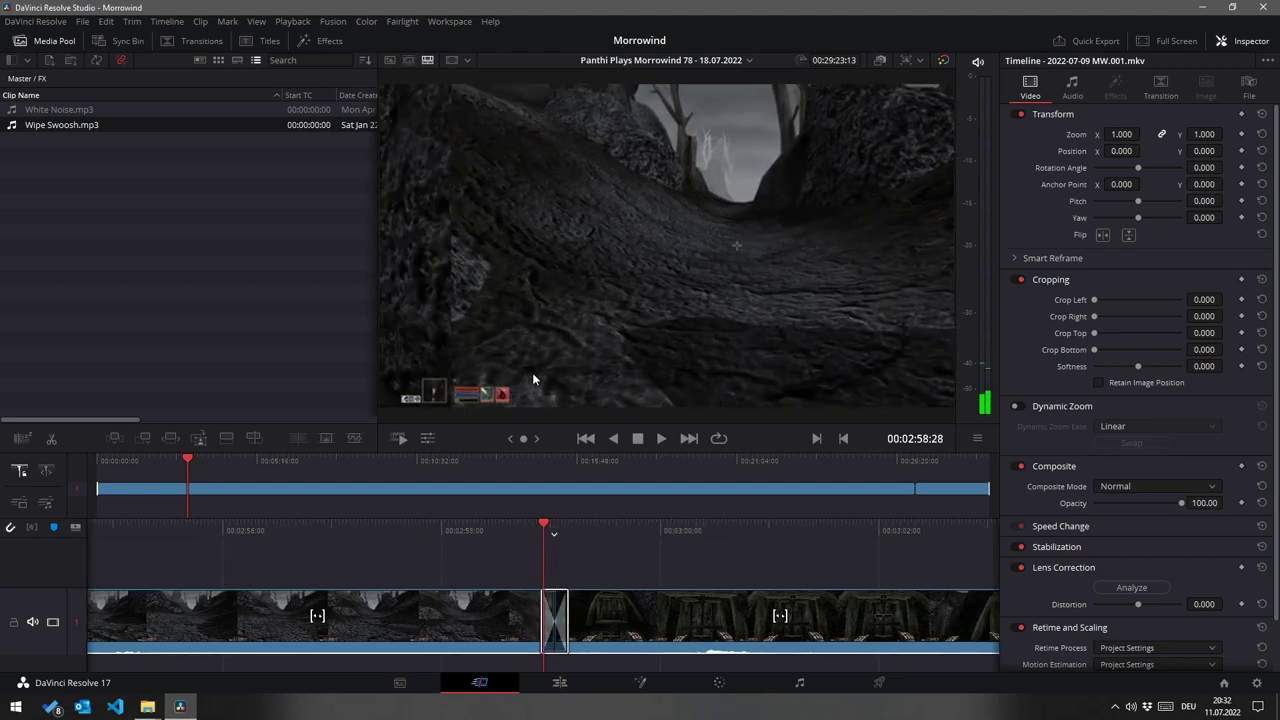
key("Right")
key("Right")
key("i")
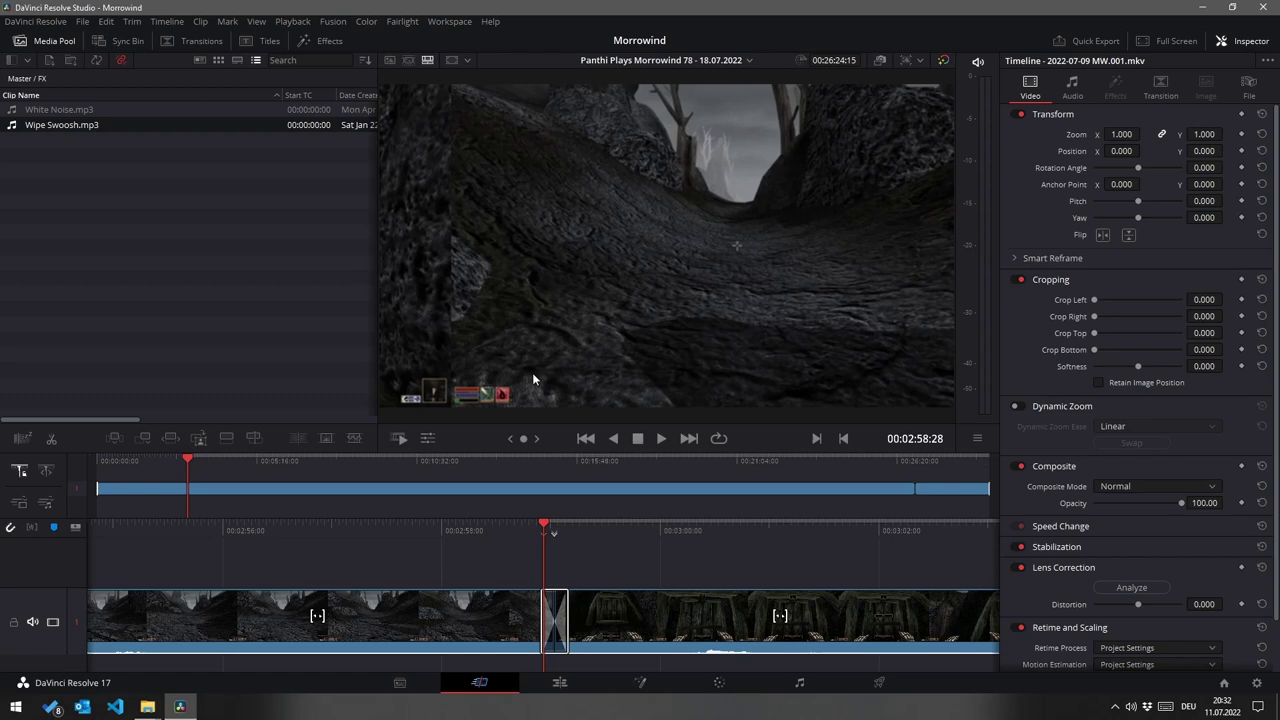
key("F10")
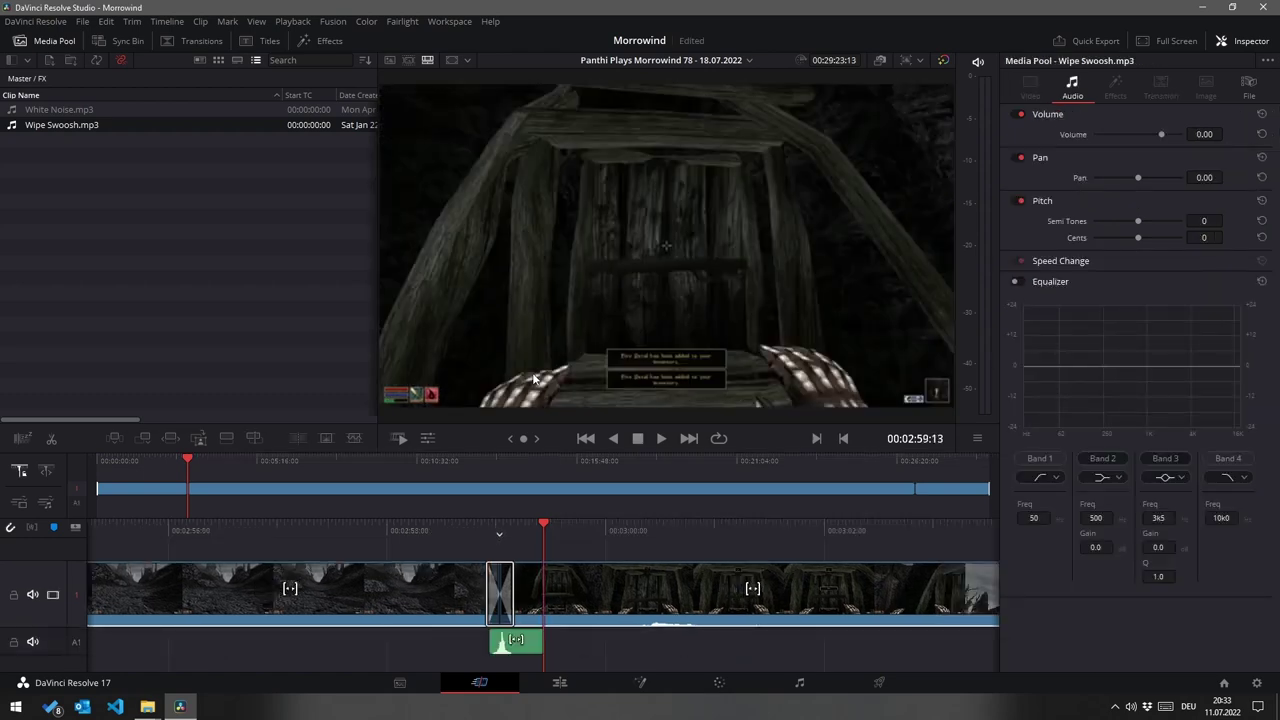
Step: Play back the first cut of the episode 78 timeline to check the transition together with its swoosh sound
key("j")
key("l")
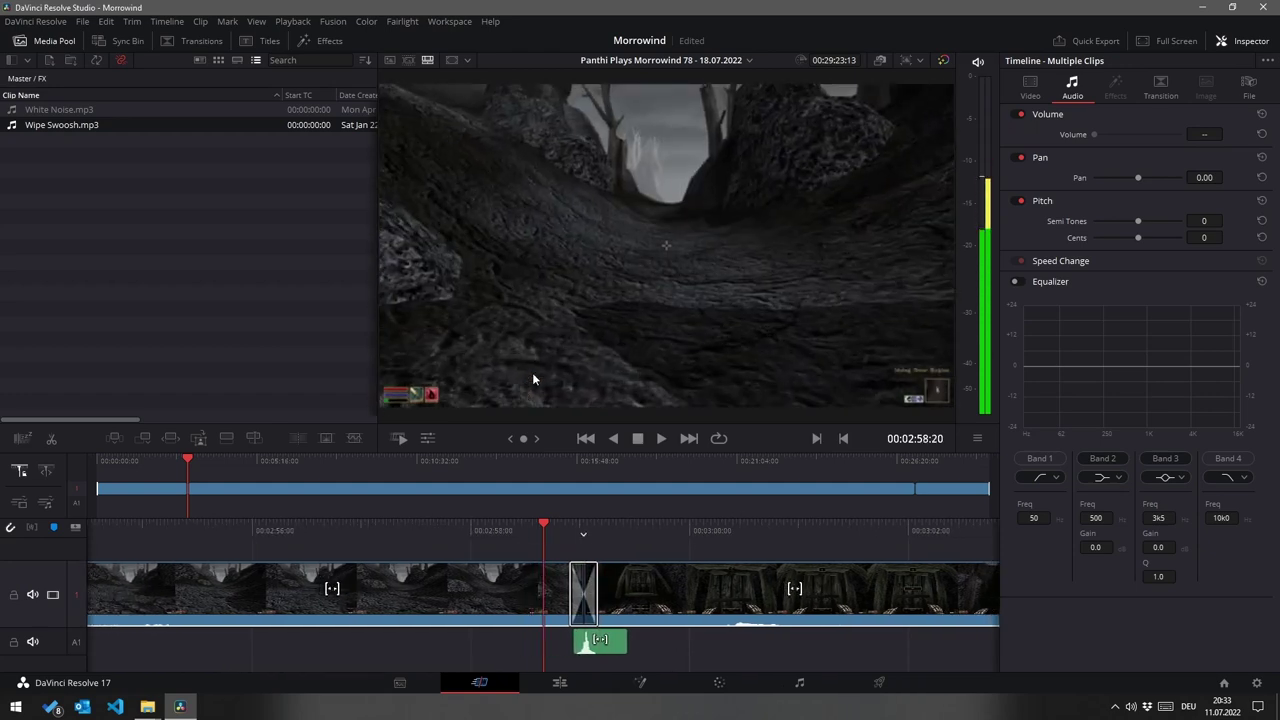
key("space")
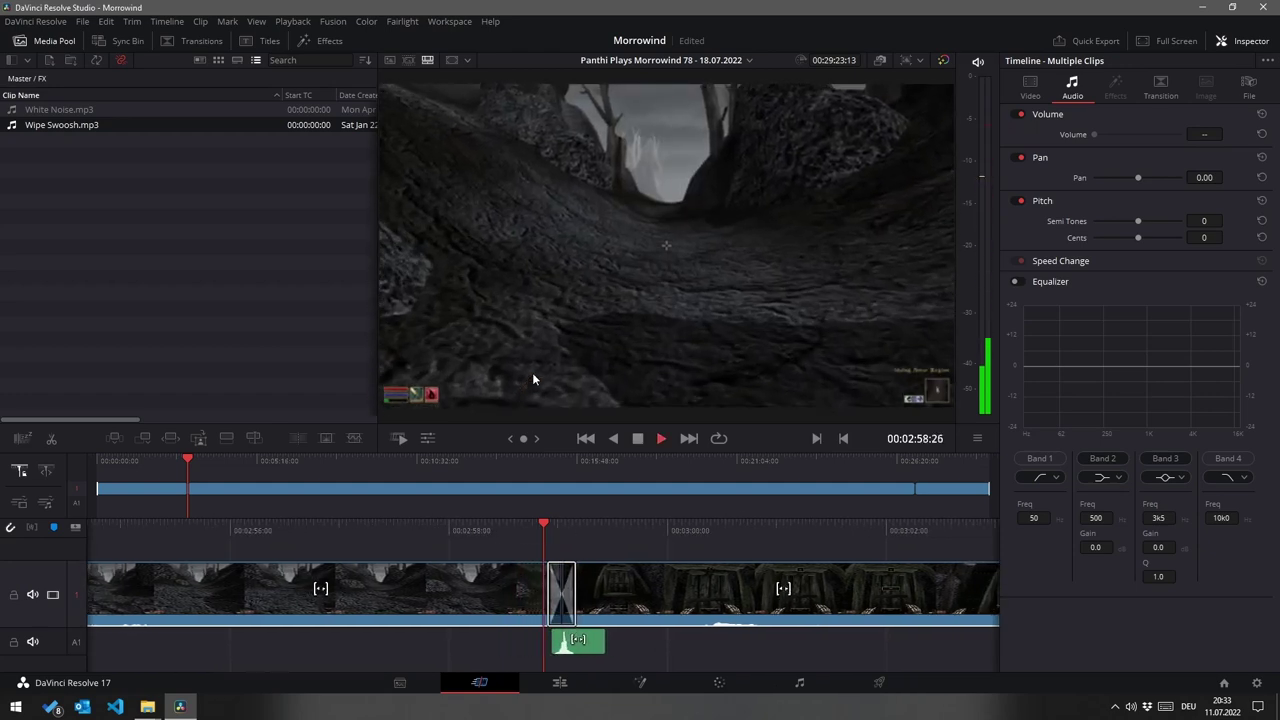
key("space")
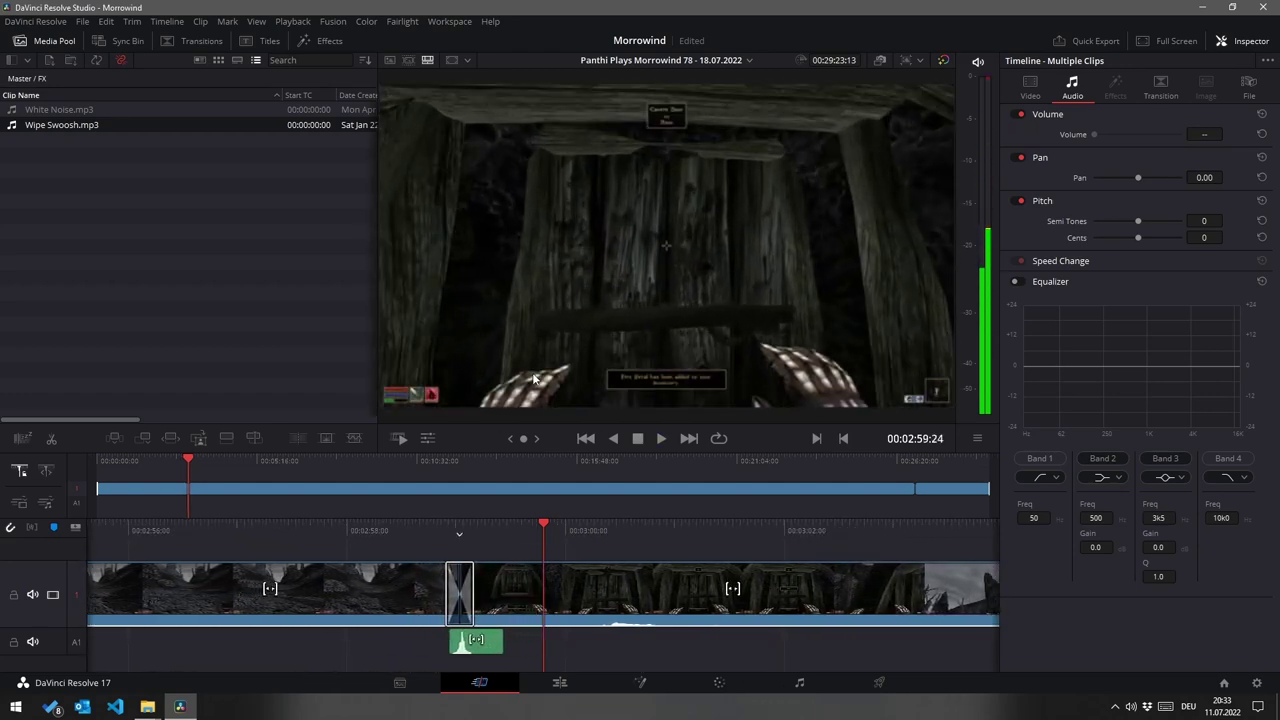
Step: Try to add a Push transition near the second cut of the episode 78 timeline and move the playhead to 00:26:55:27
left_click(912, 462)
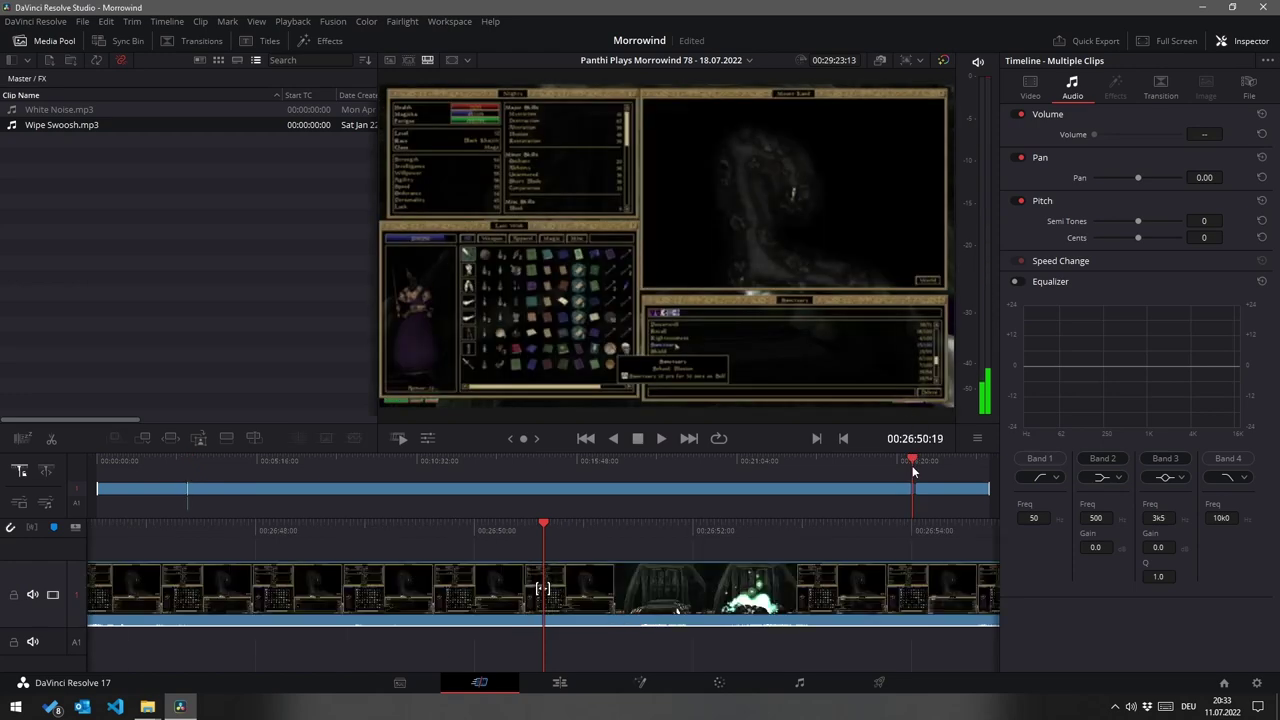
key("space")
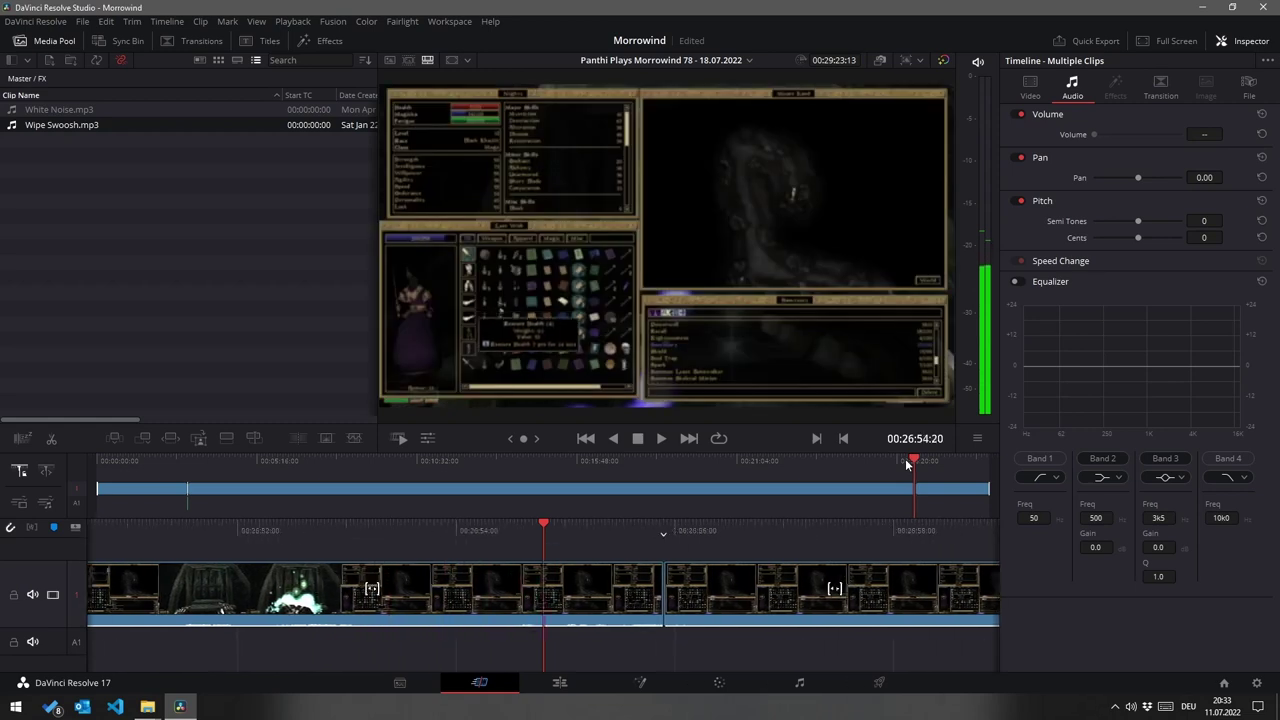
key("space")
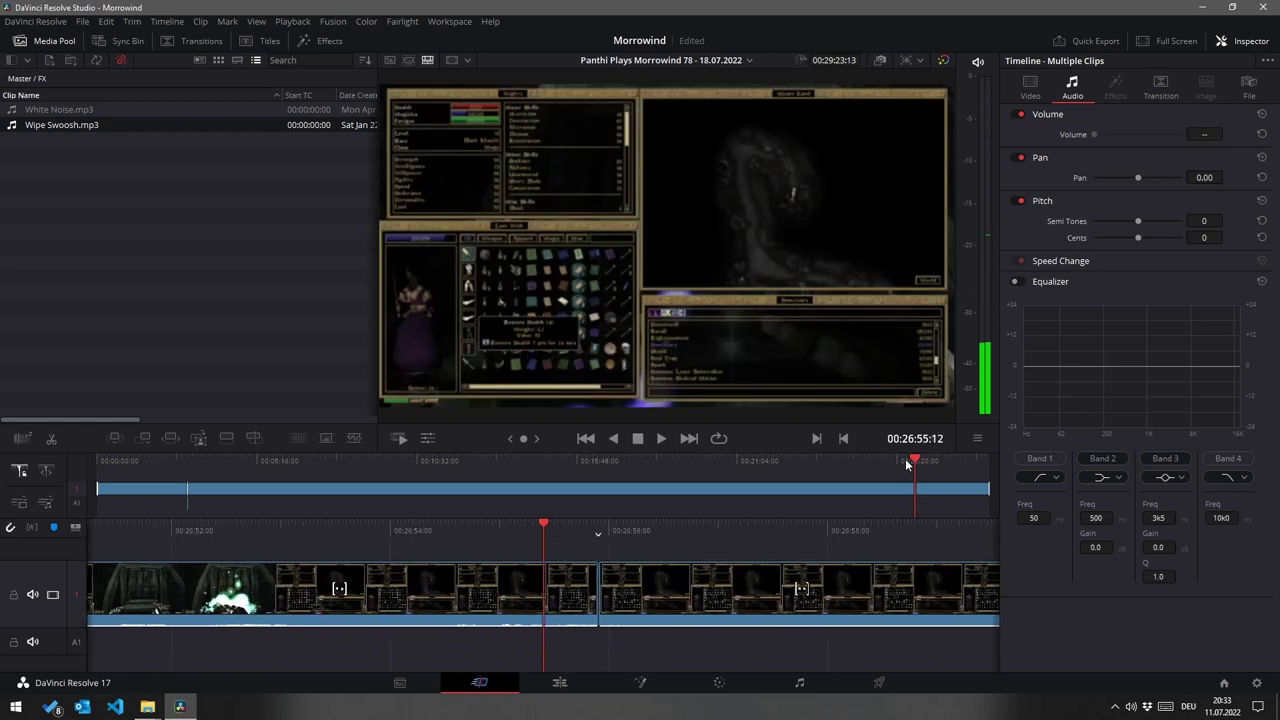
key("ctrl+t")
key("Down")
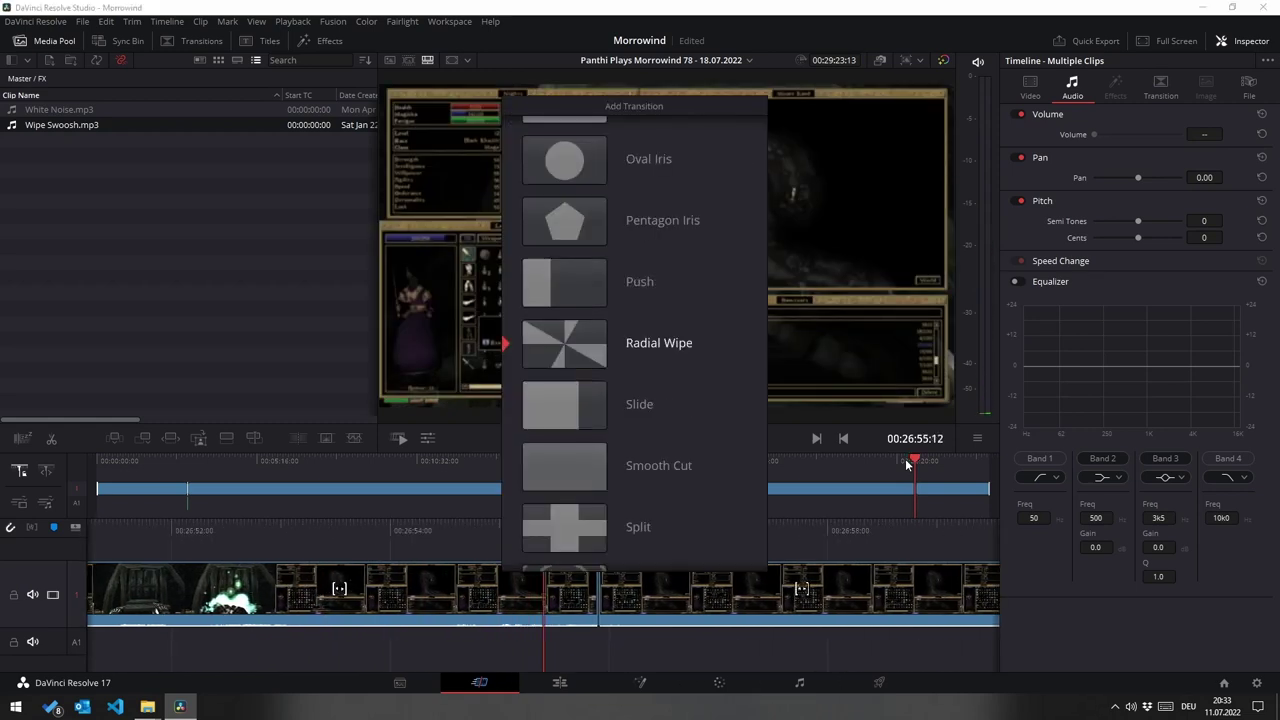
key("Up")
key("Return")
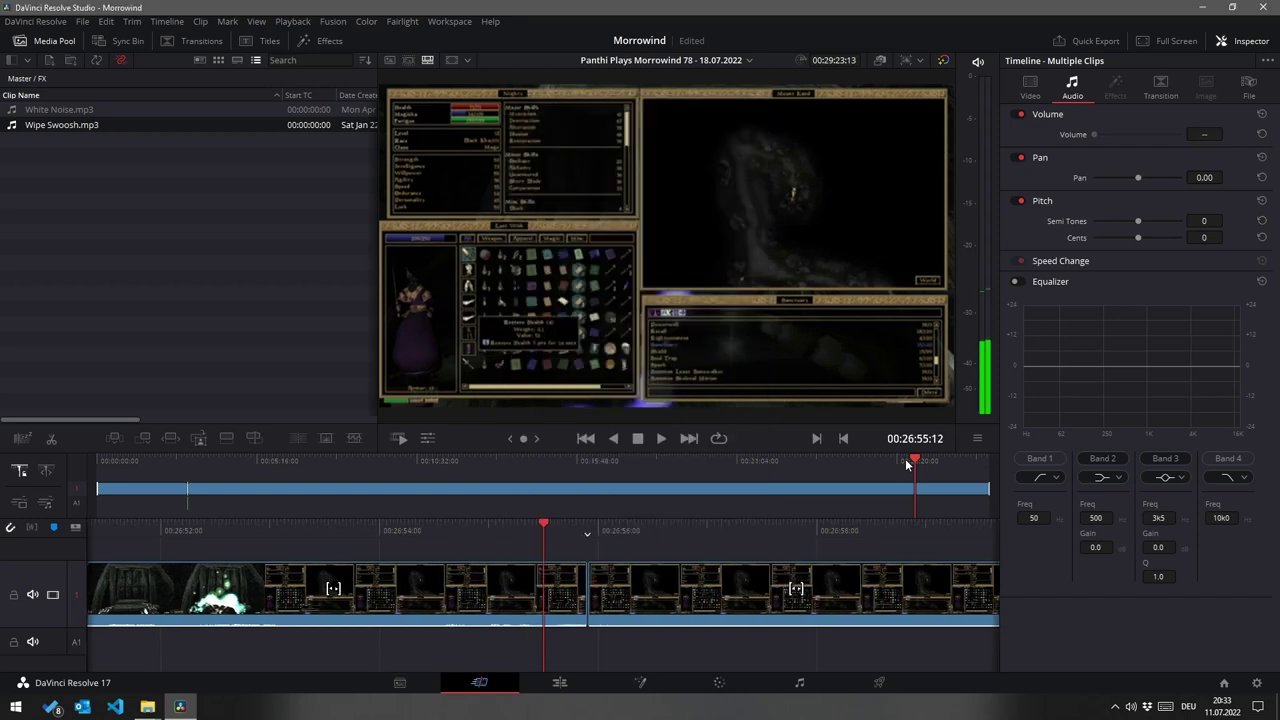
key("space")
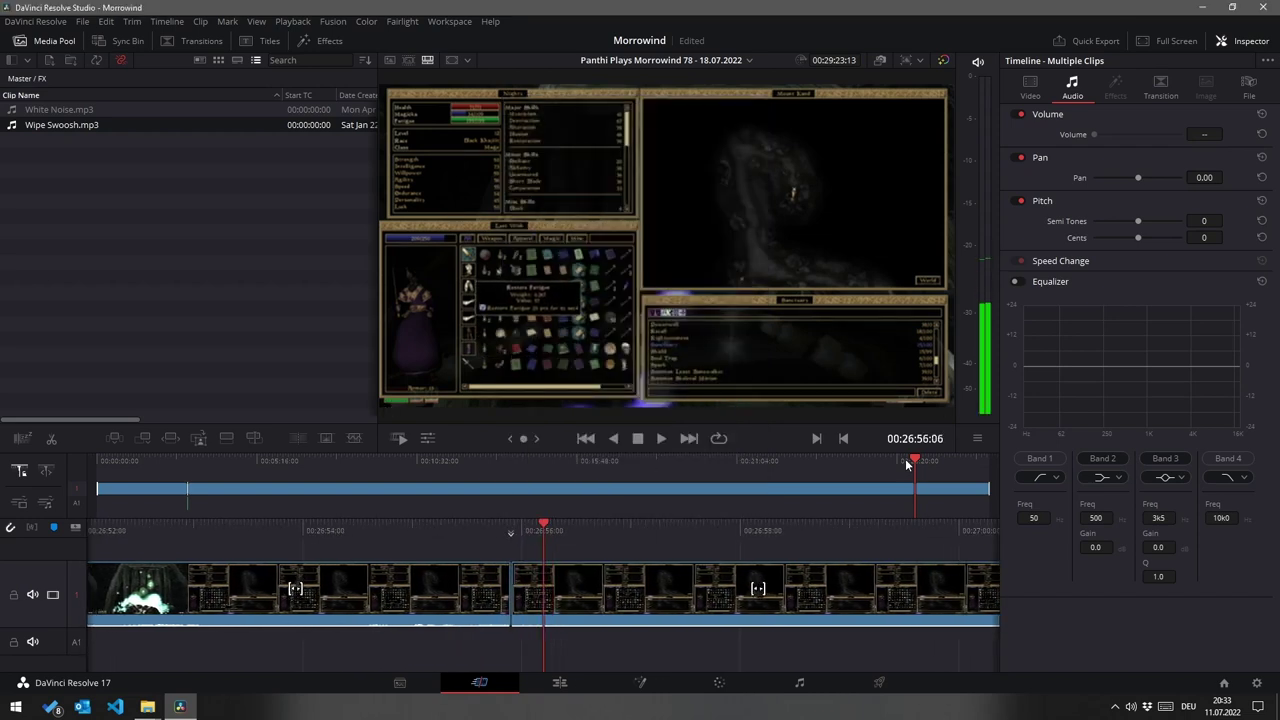
key("j")
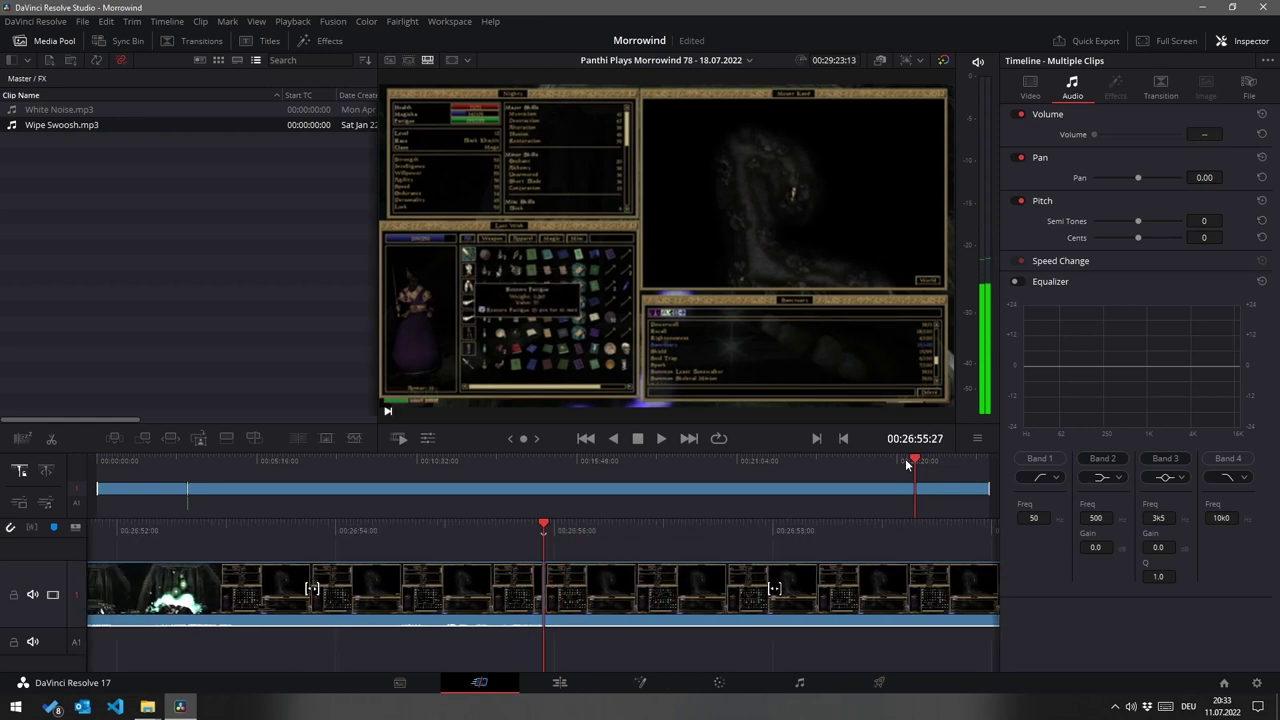
key("l")
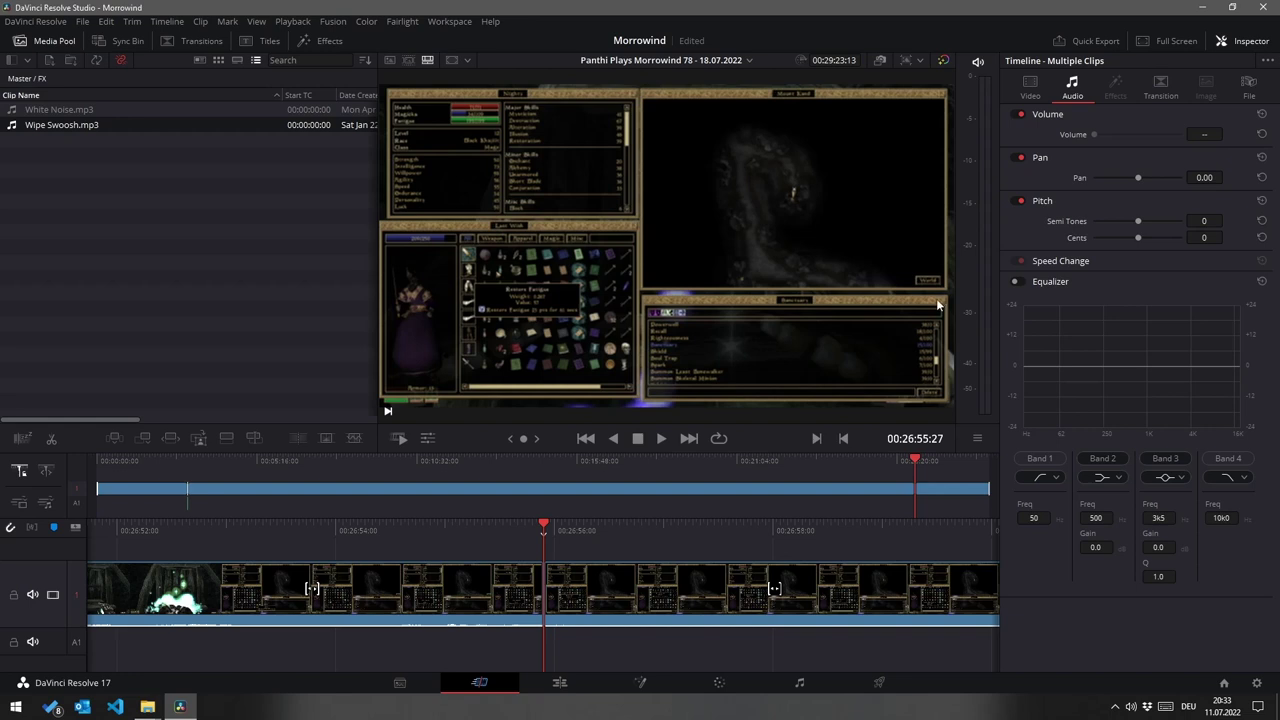
Step: Open the Panthi Plays Morrowind 79 - 25.07.2022 timeline and move the playhead to its first cut at 00:18:07:13
left_click(741, 60)
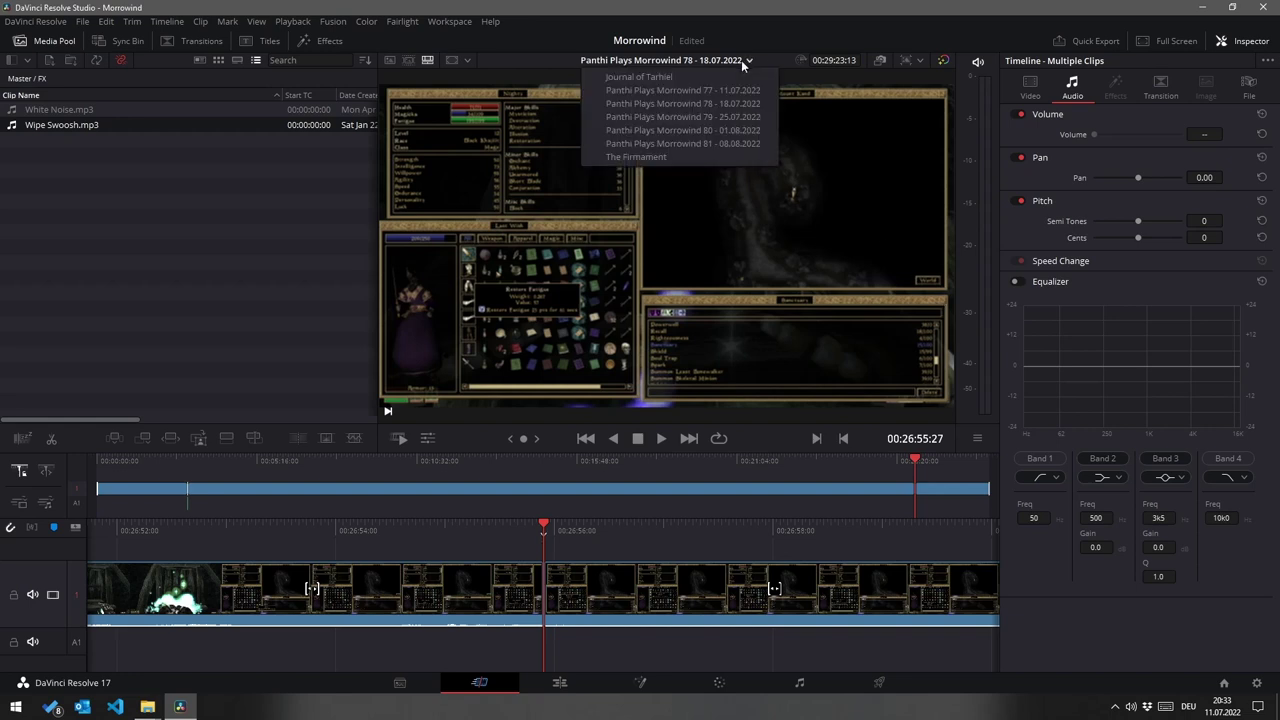
left_click(722, 116)
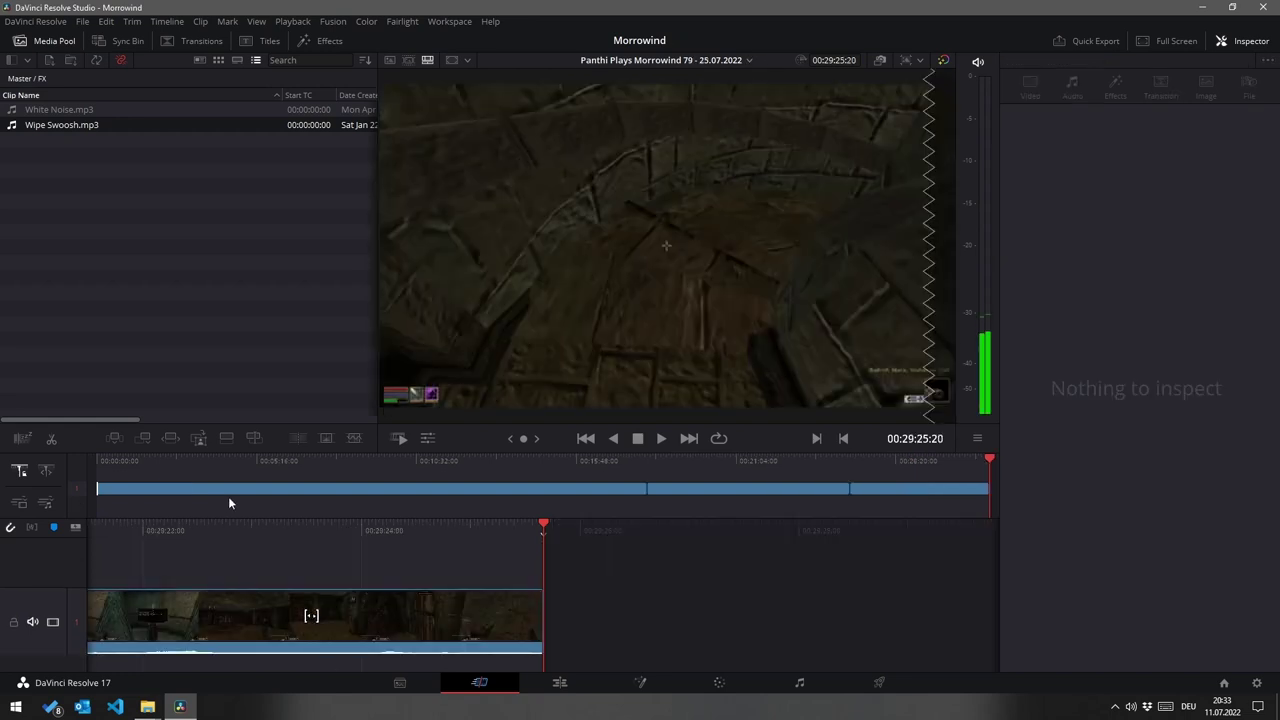
left_click(644, 463)
key("space")
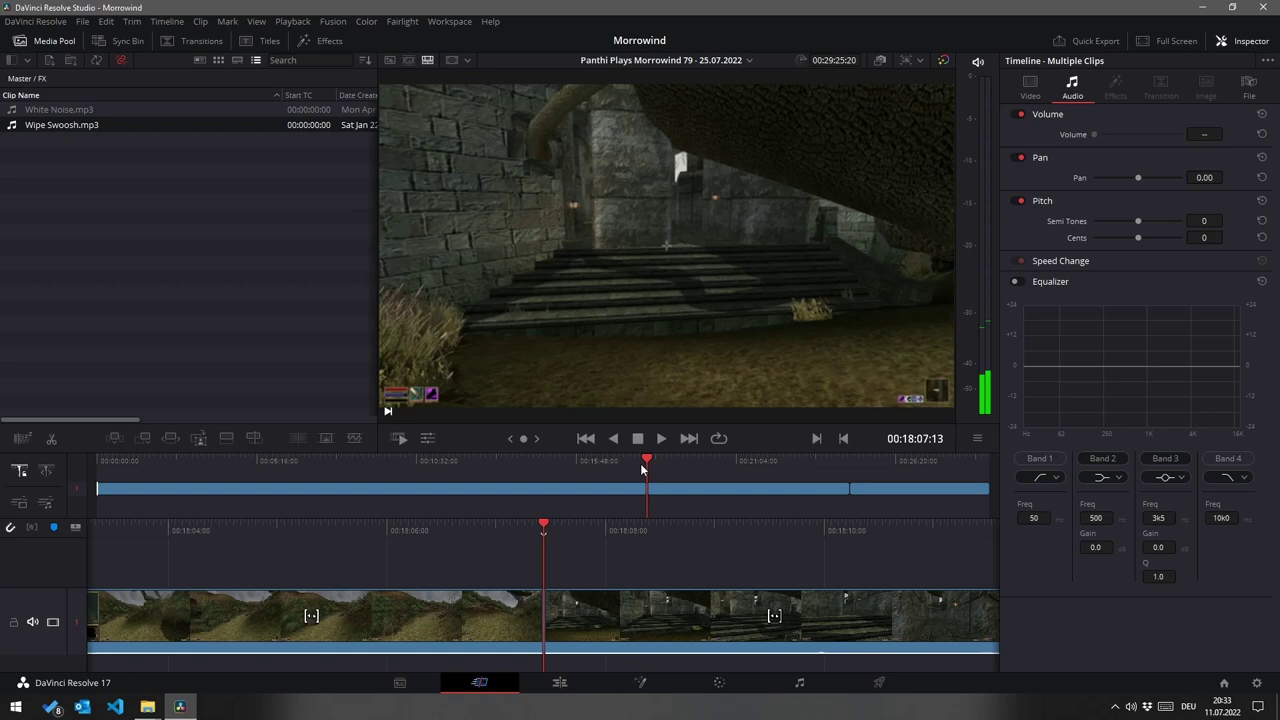
Step: Add a Push transition at the first cut of the episode 79 timeline and shorten it to 8 frames
key("shift+t")
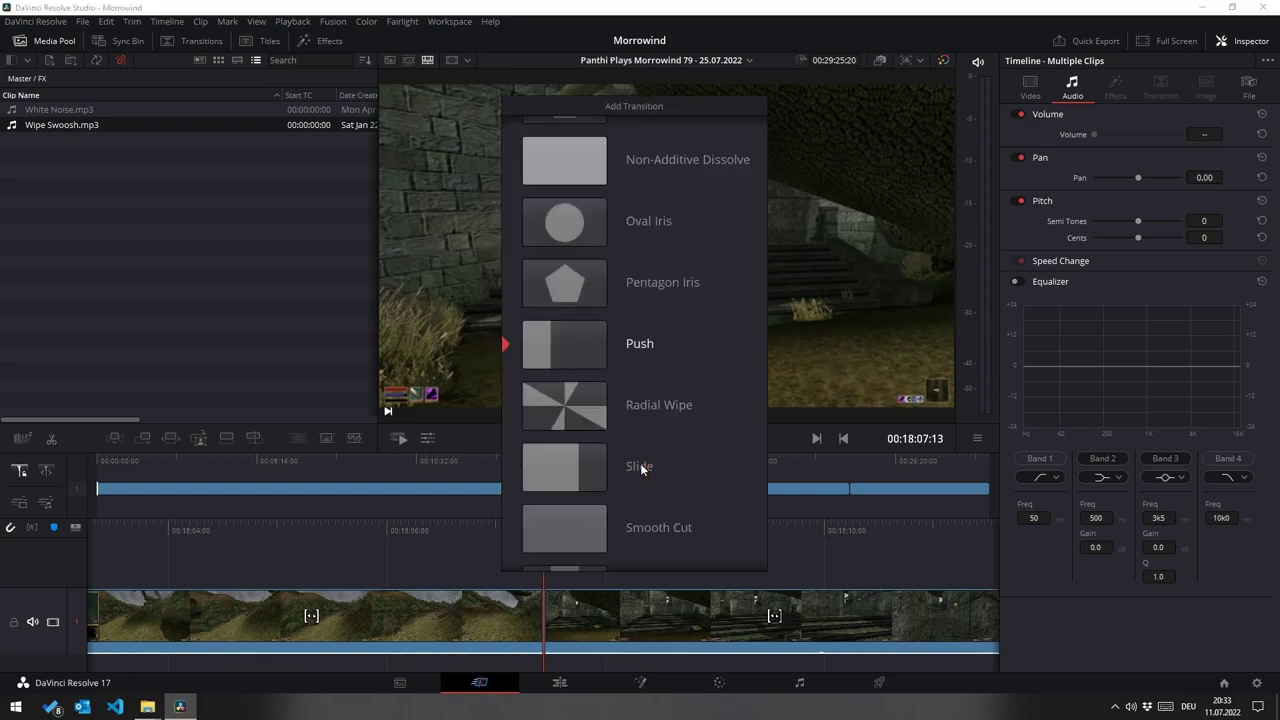
key("Escape")
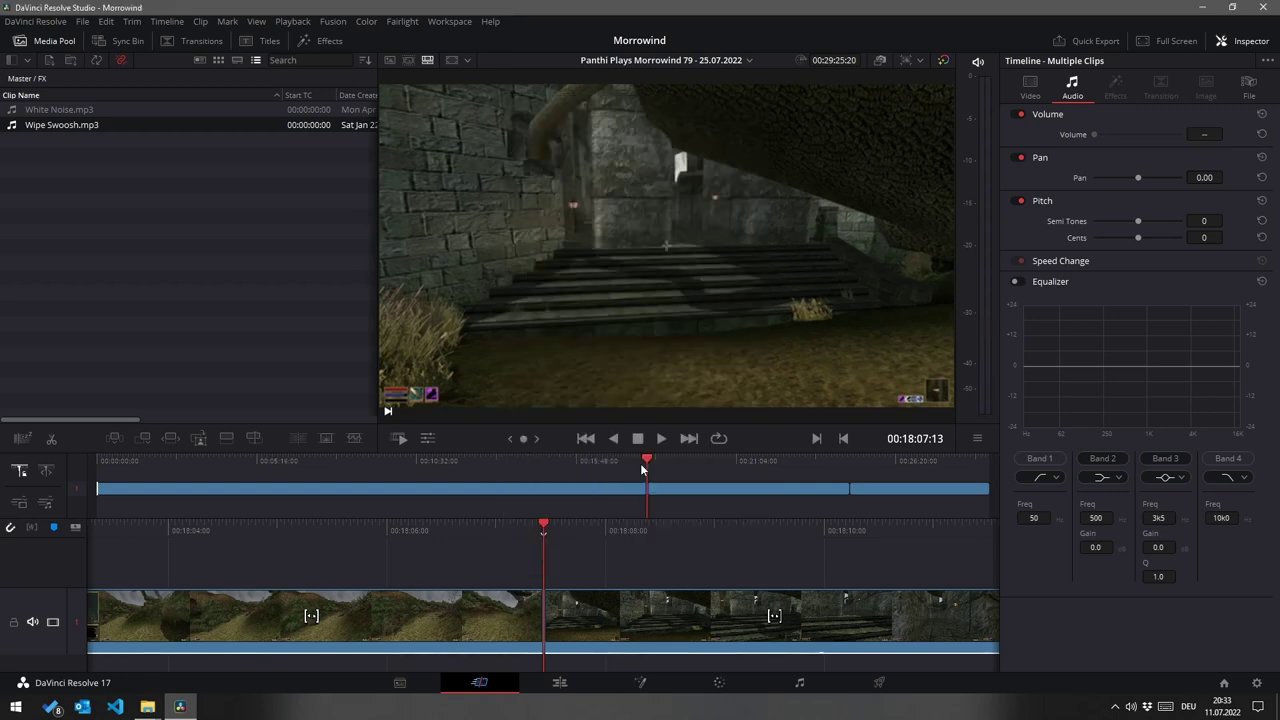
key("shift+t")
scroll(640, 463, "down", 1)
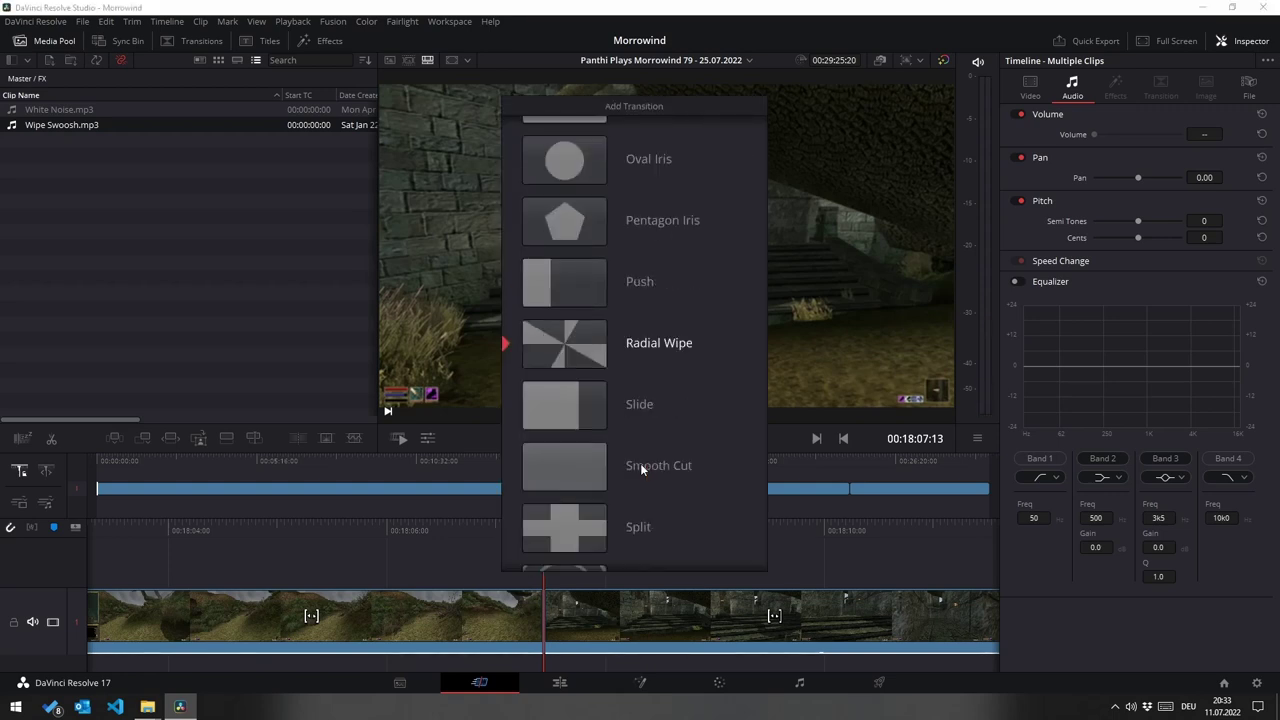
scroll(641, 468, "up", 1)
key("Return")
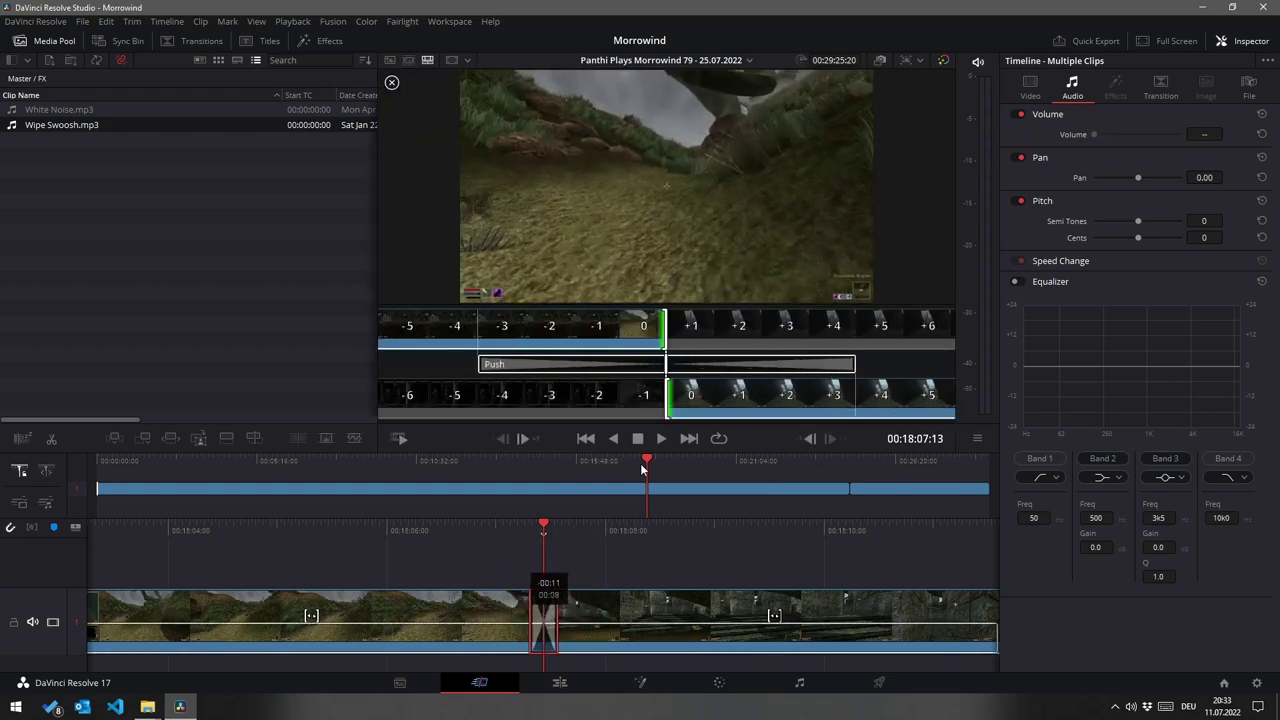
Step: Place Wipe Swoosh.mp3 on an audio track at 00:18:07:09, where the first Push transition of episode 79 begins
key("Left")
key("Left")
key("Left")
key("Left")
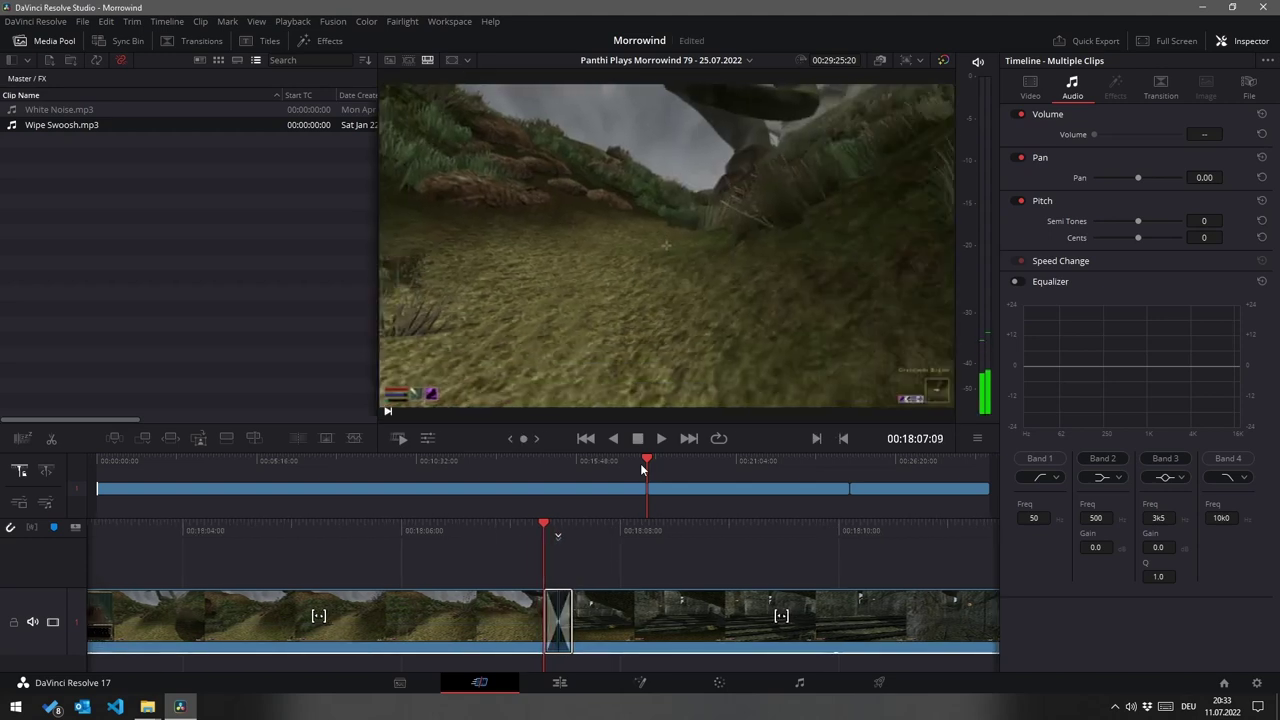
key("Left")
key("Right")
key("i")
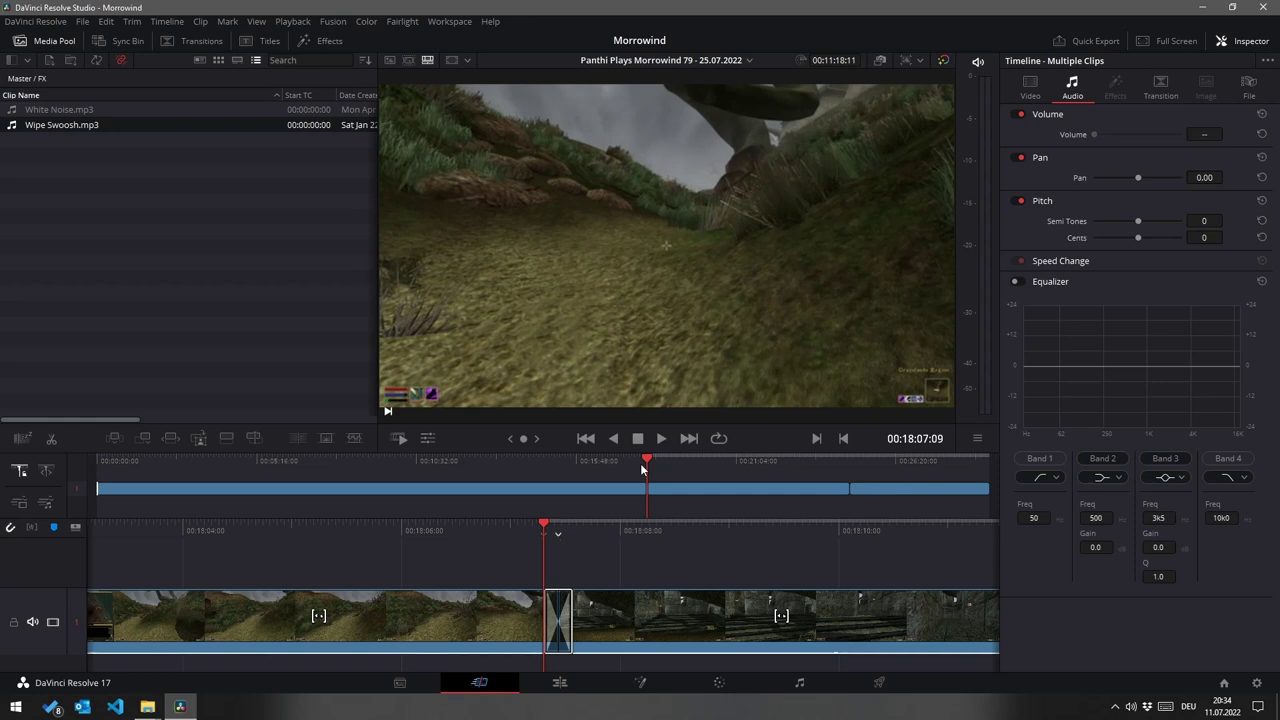
key("F12")
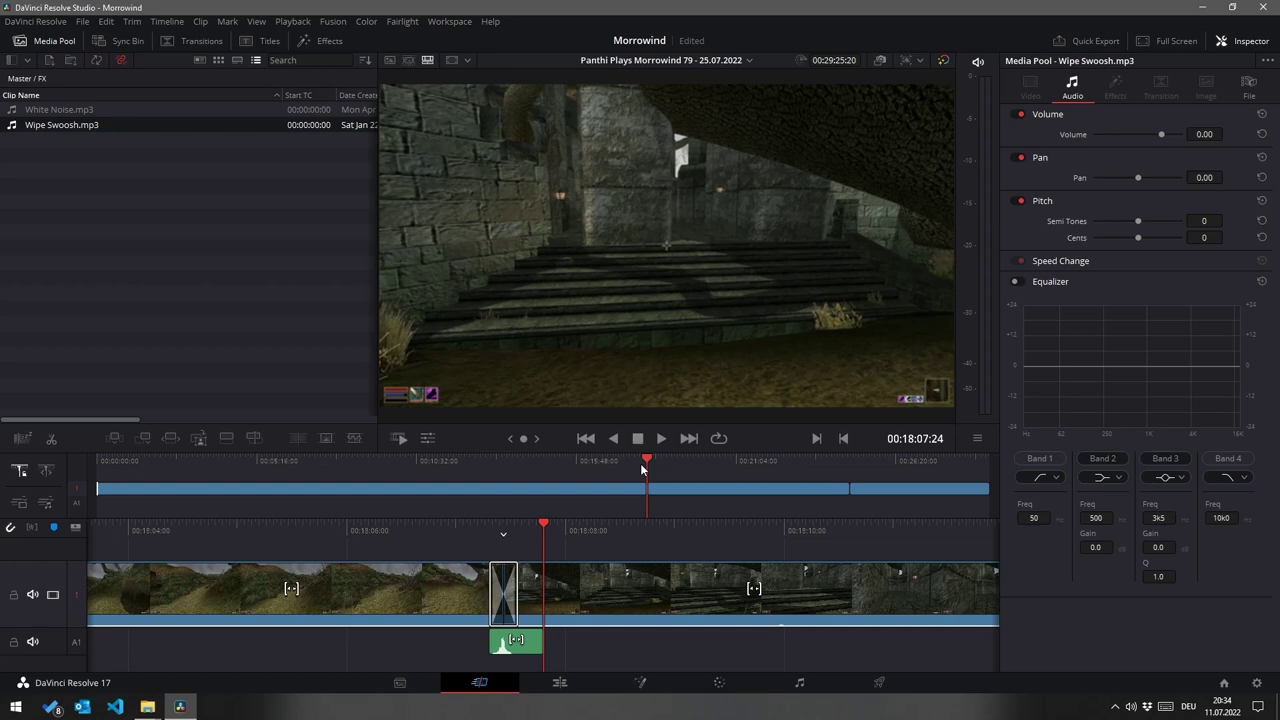
Step: Play back the first transition of the episode 79 timeline with its swoosh sound
key("slash")
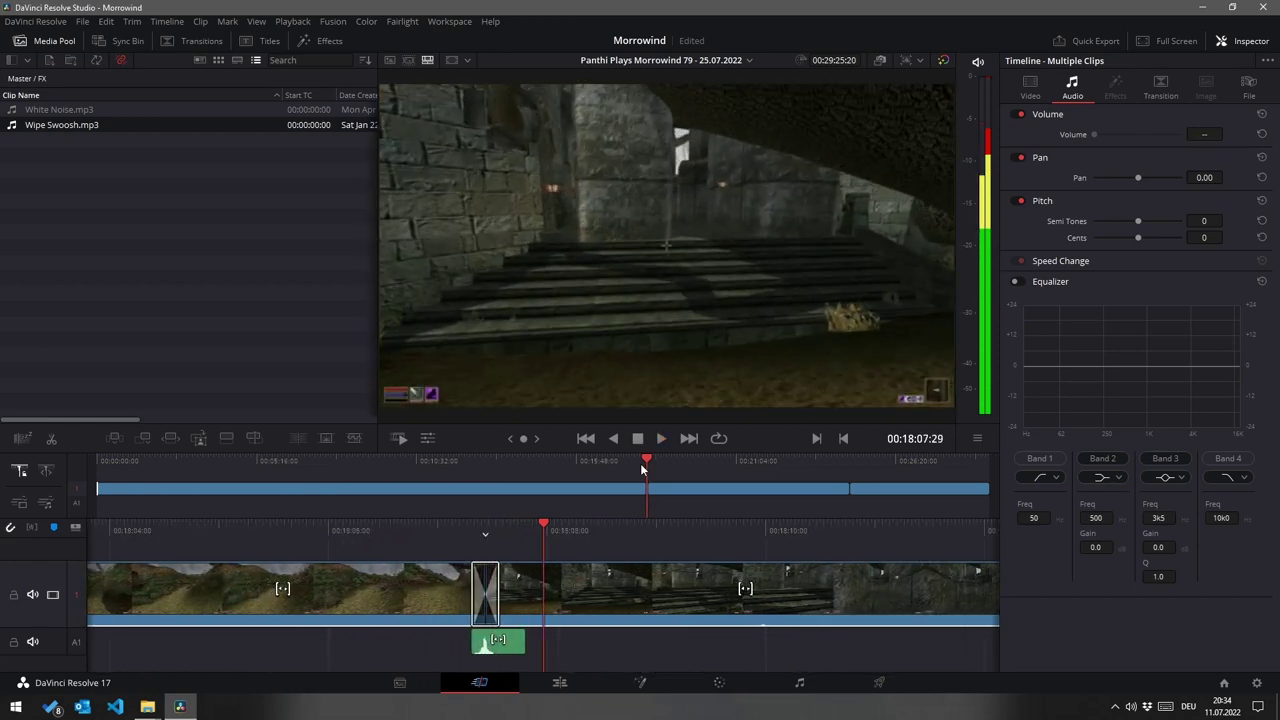
key("Left")
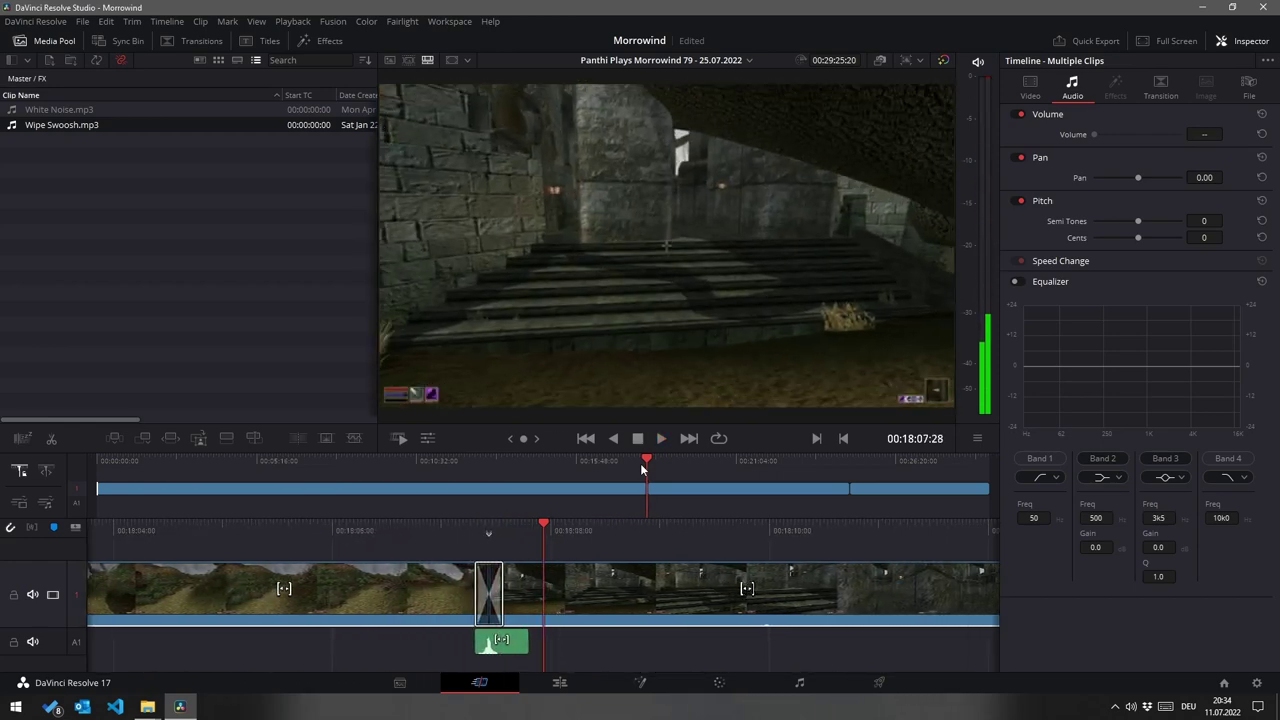
key("l")
key("j")
key("k")
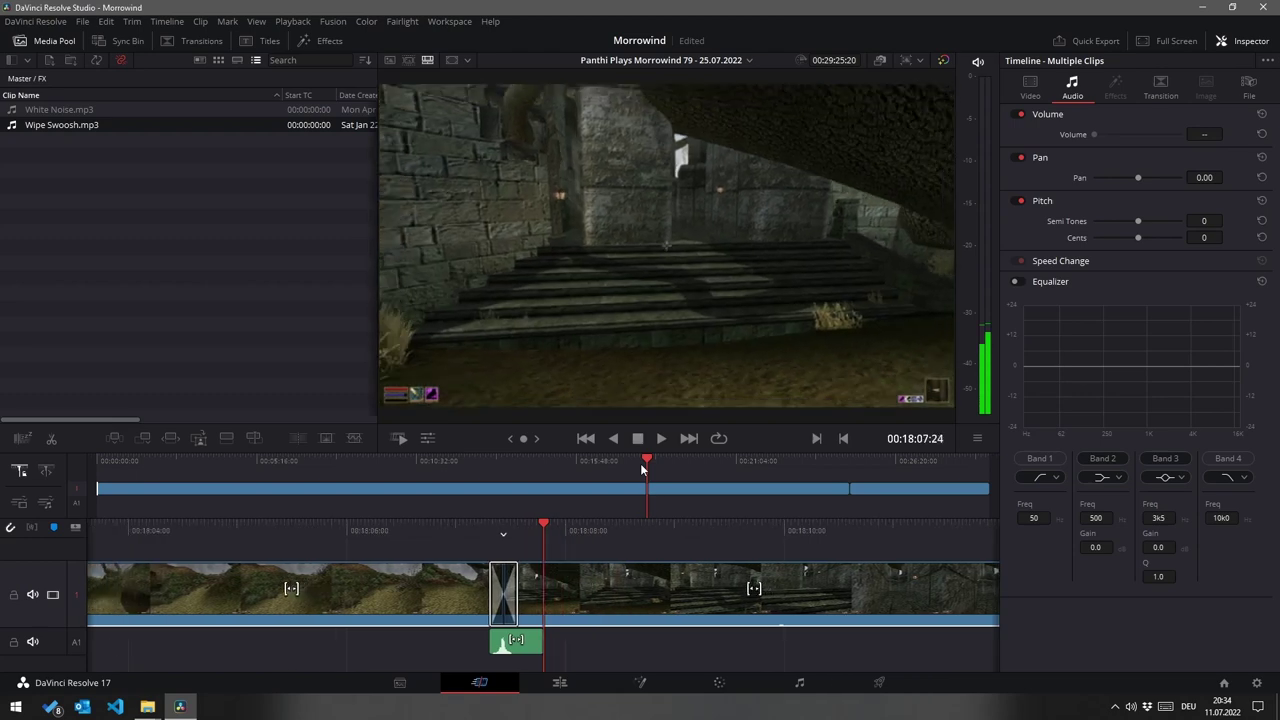
key("l")
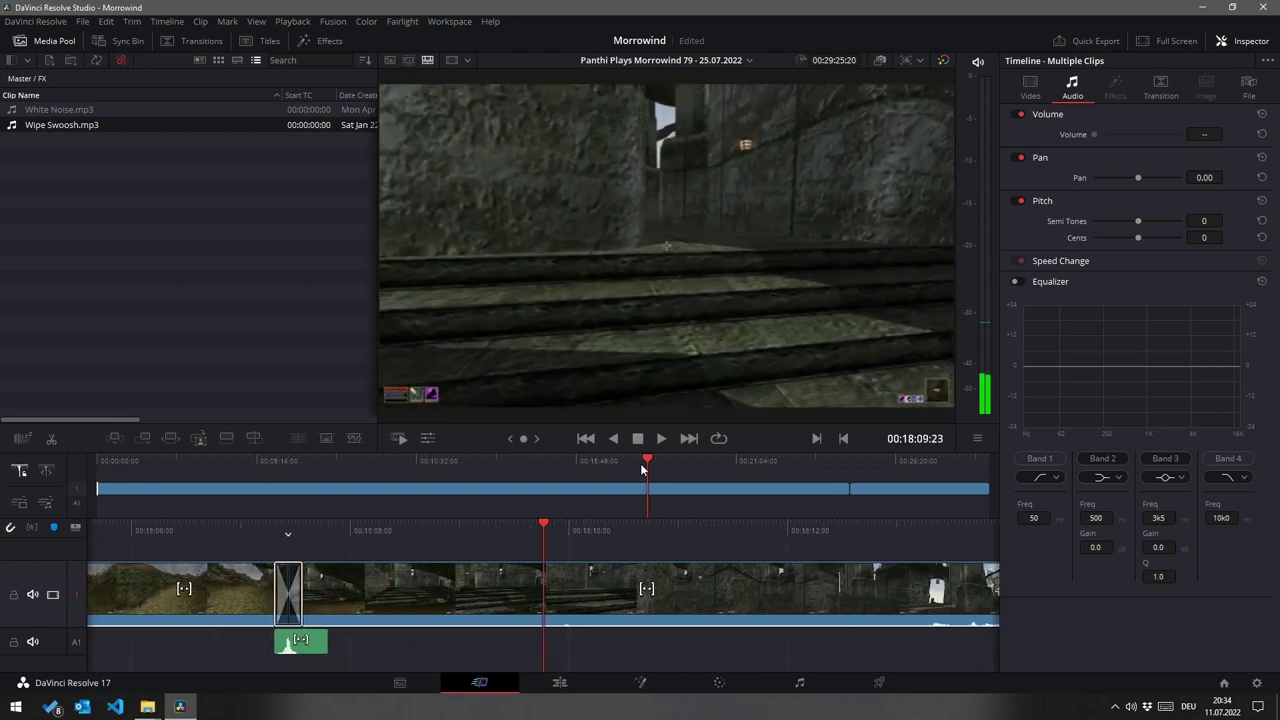
Step: Add a Push transition at the second cut of the episode 79 timeline, at 00:24:48:13, and shorten it to 6 frames
left_click(846, 461)
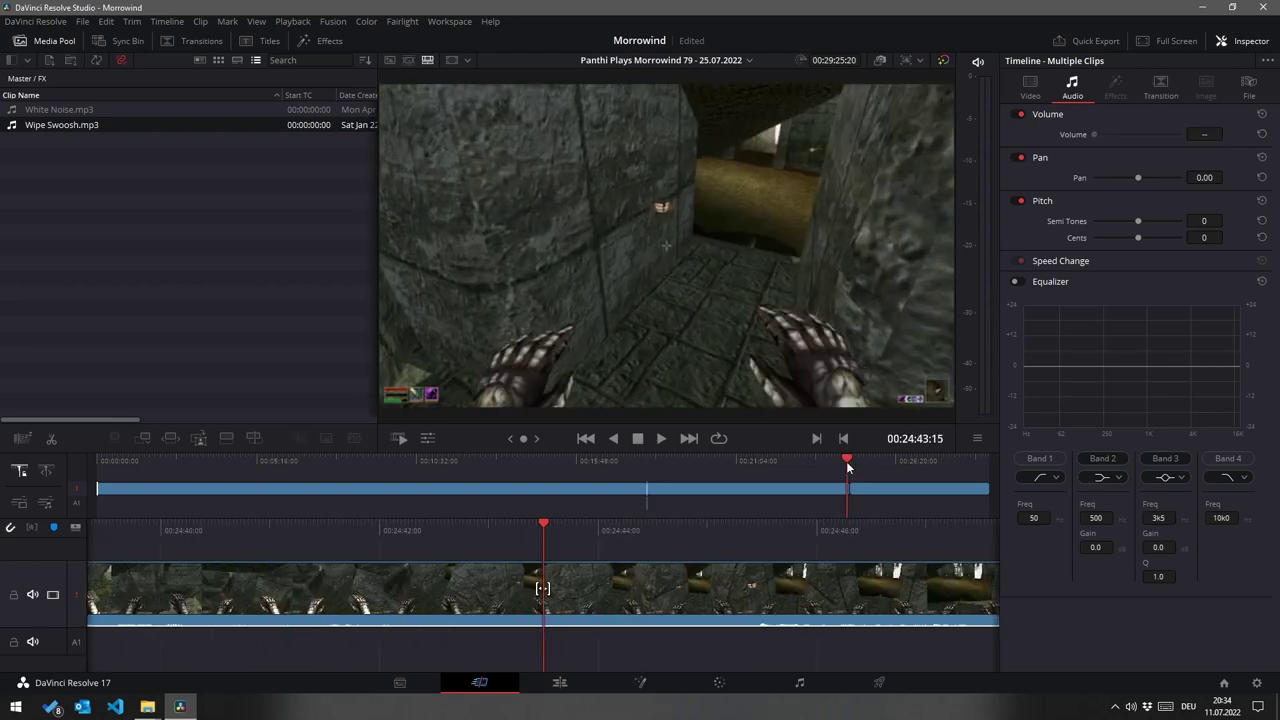
key("l")
key("l")
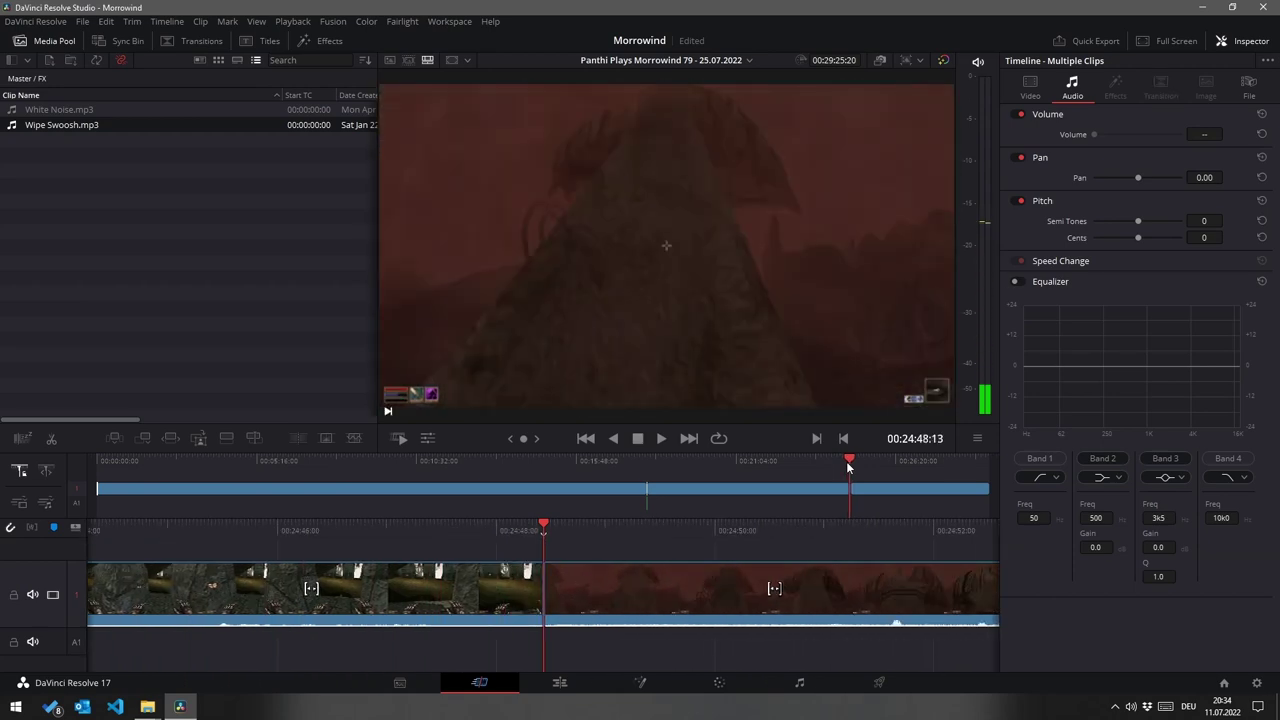
key("ctrl+t")
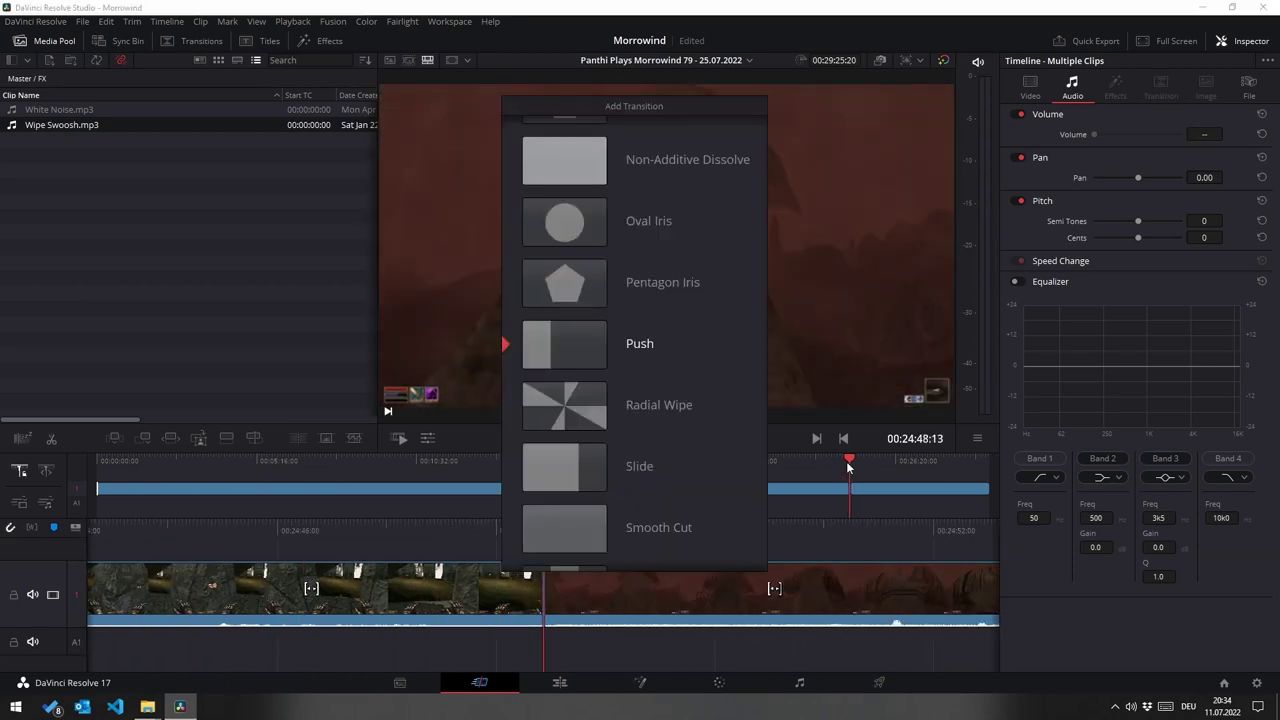
key("Down")
key("Up")
key("Return")
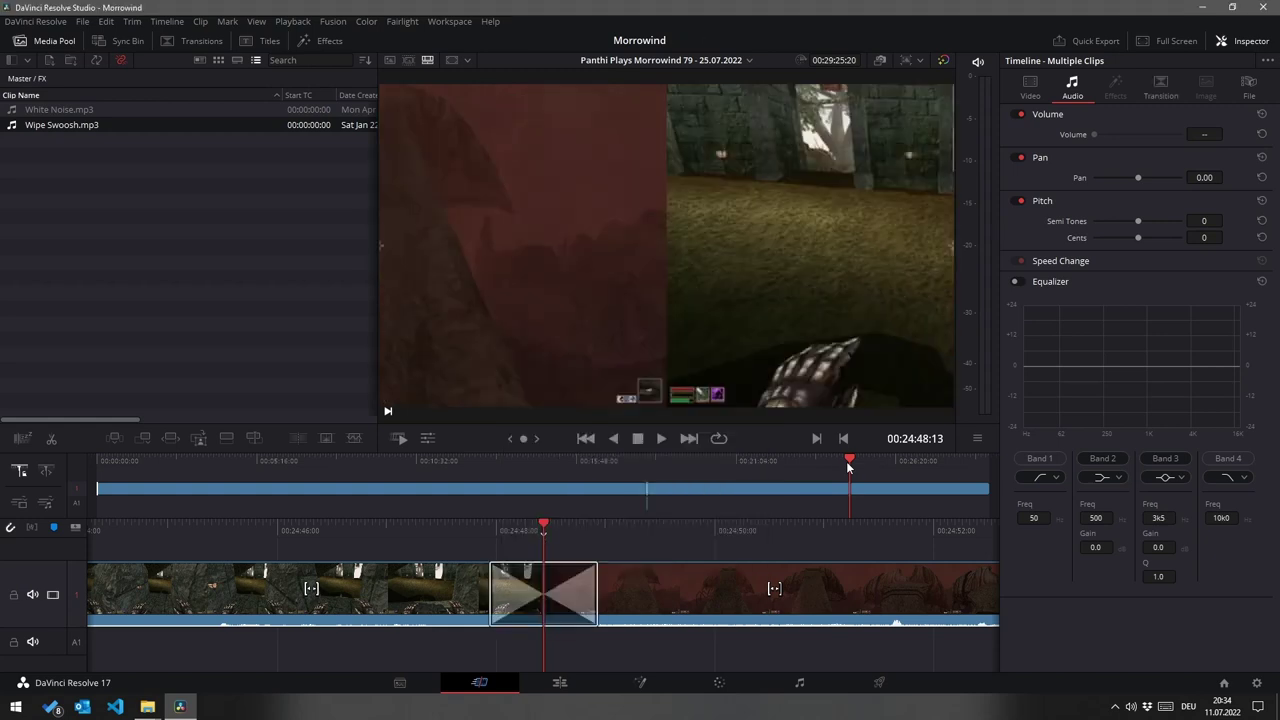
key("v")
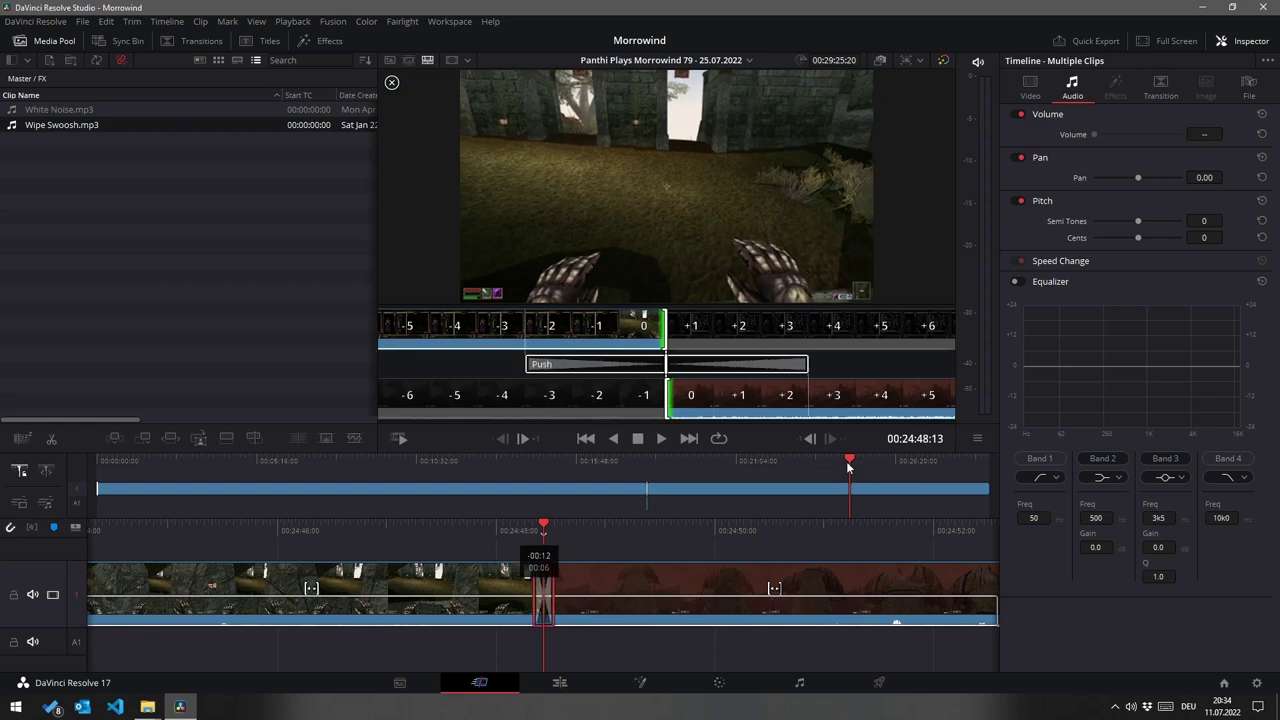
Step: Place Wipe Swoosh.mp3 on the audio track at 00:24:48:10, where the second Push transition of episode 79 begins
key("/")
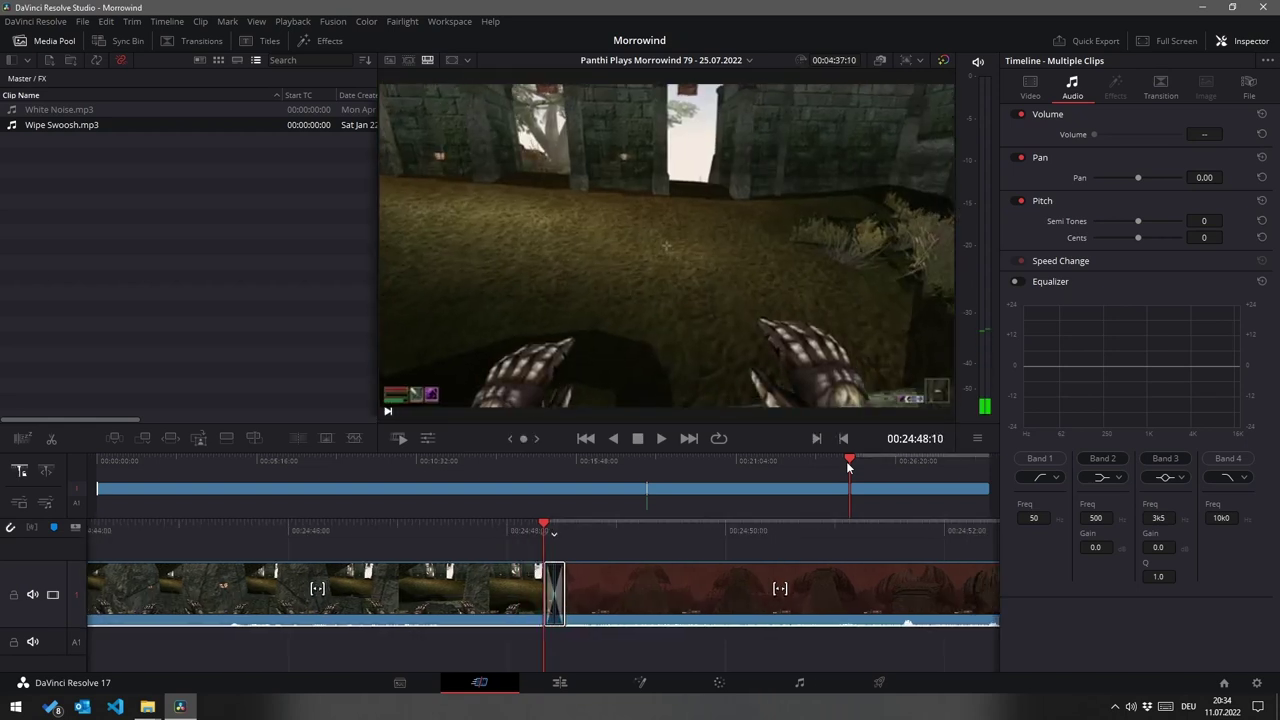
key("F10")
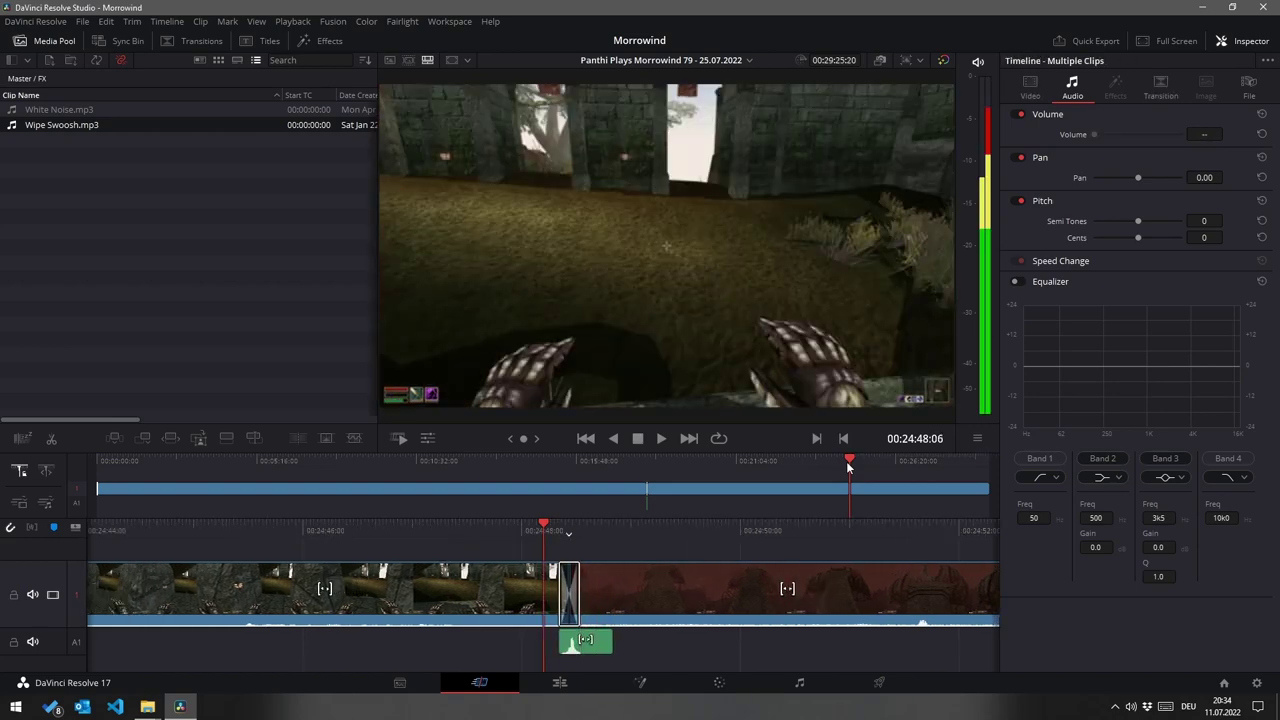
Step: Play back the second transition of the episode 79 timeline repeatedly to check it together with its swoosh sound
key("space")
key("space")
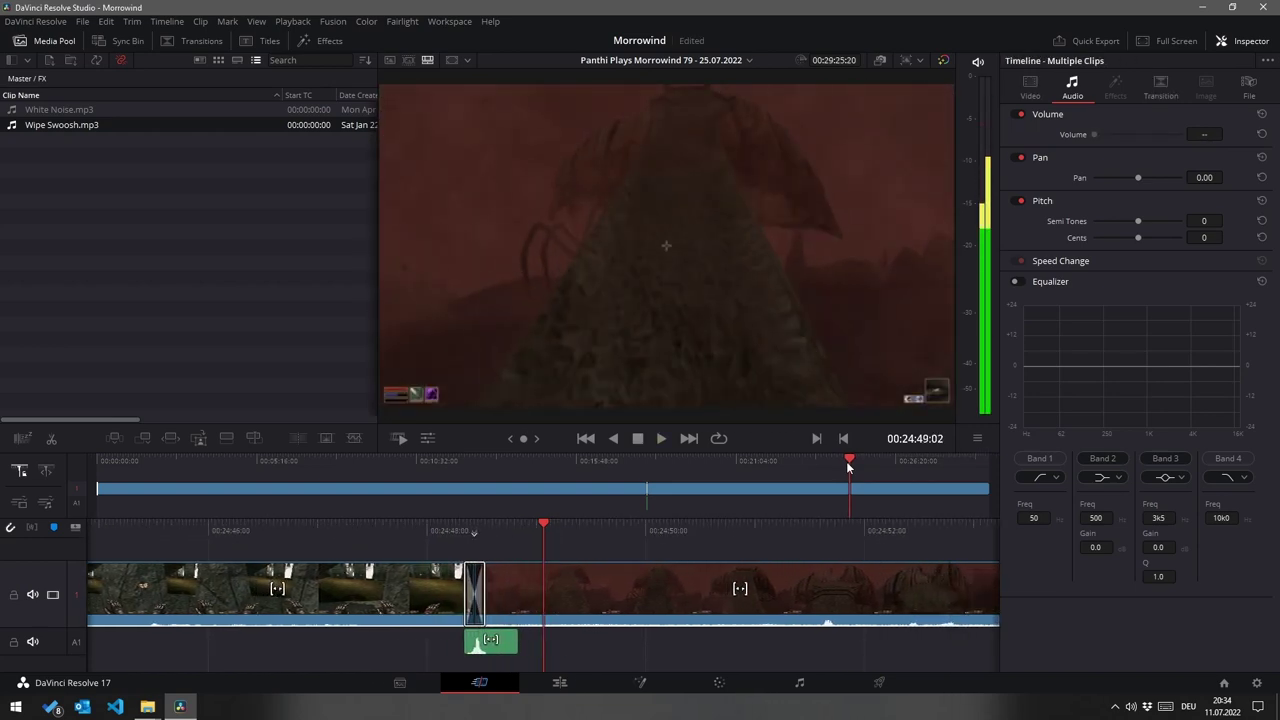
key("Left")
key("Left")
key("Left")
key("Left")
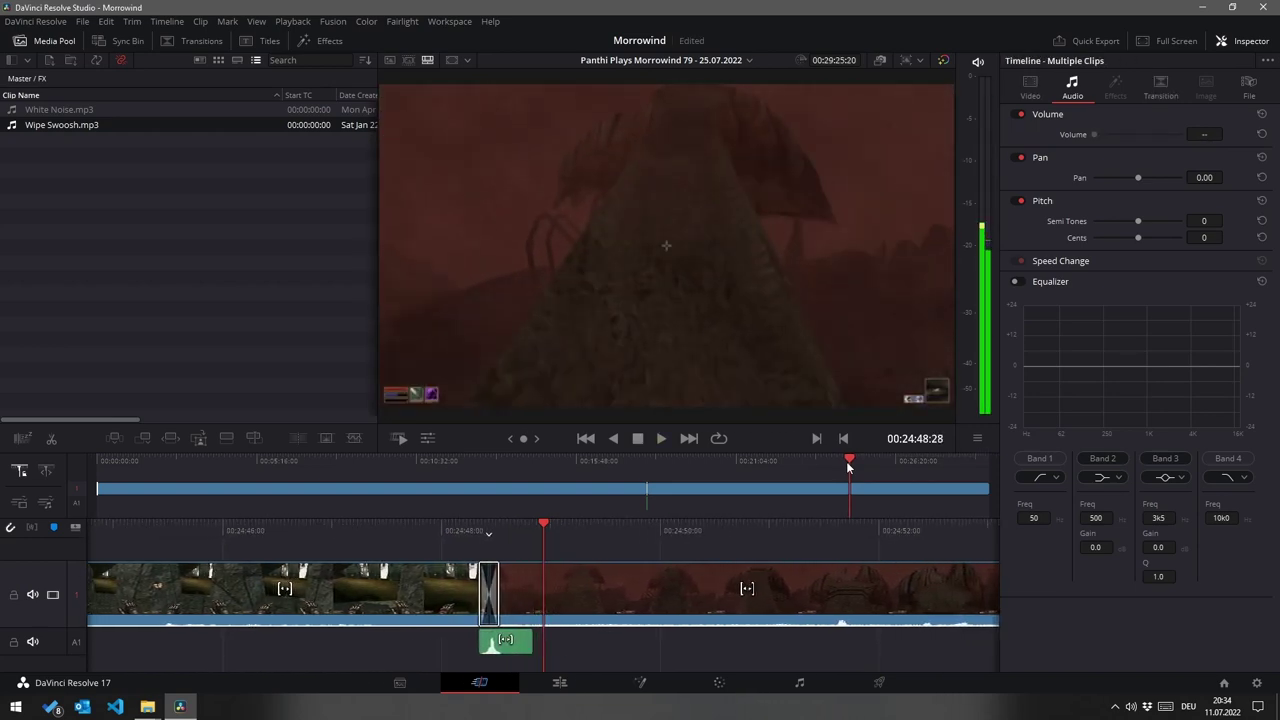
key("space")
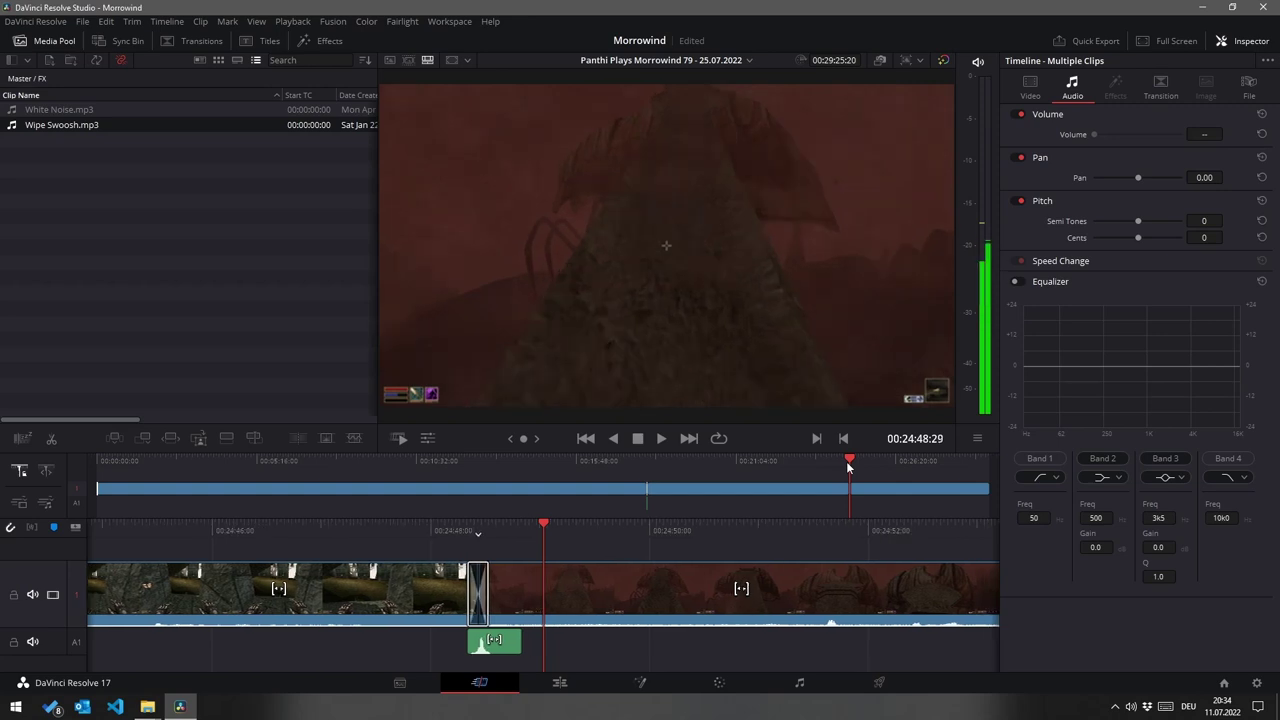
key("j")
key("l")
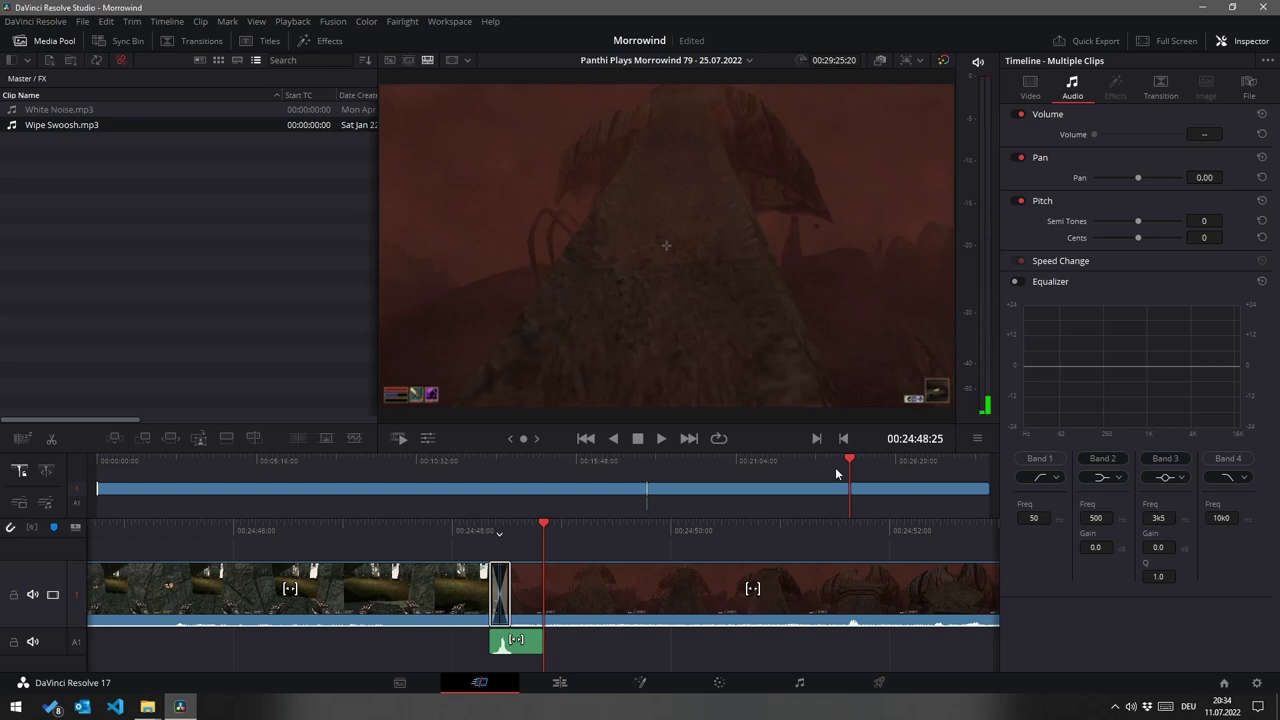
Step: Switch to the Panthi Plays Morrowind 80 - 01.08.2022 timeline and position the playhead on its first cut at 00:06:41:09
left_click(714, 62)
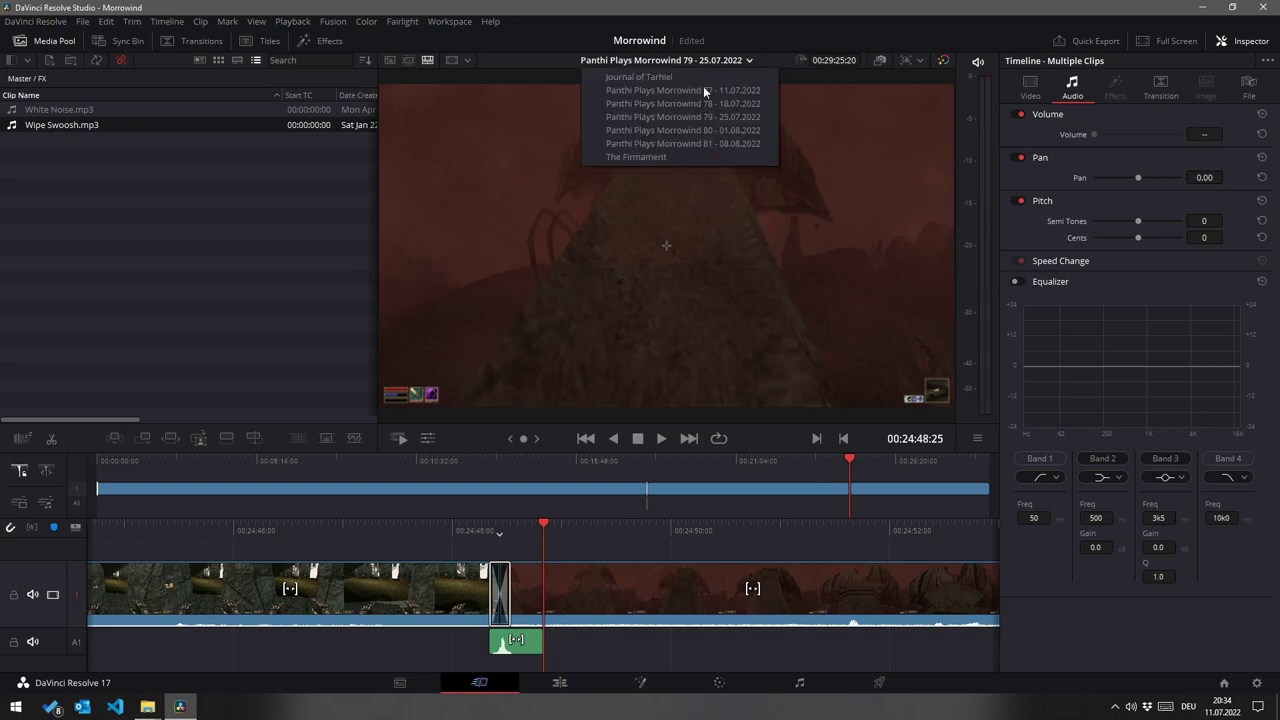
left_click(715, 131)
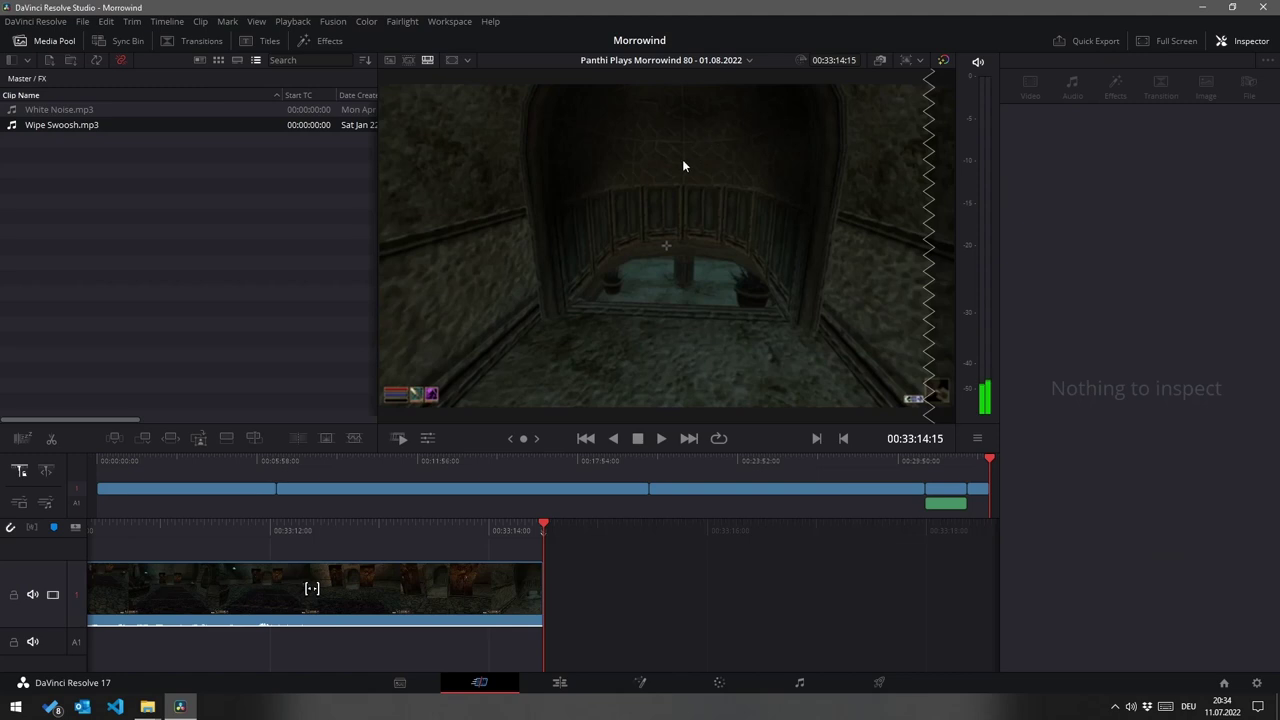
left_click(275, 477)
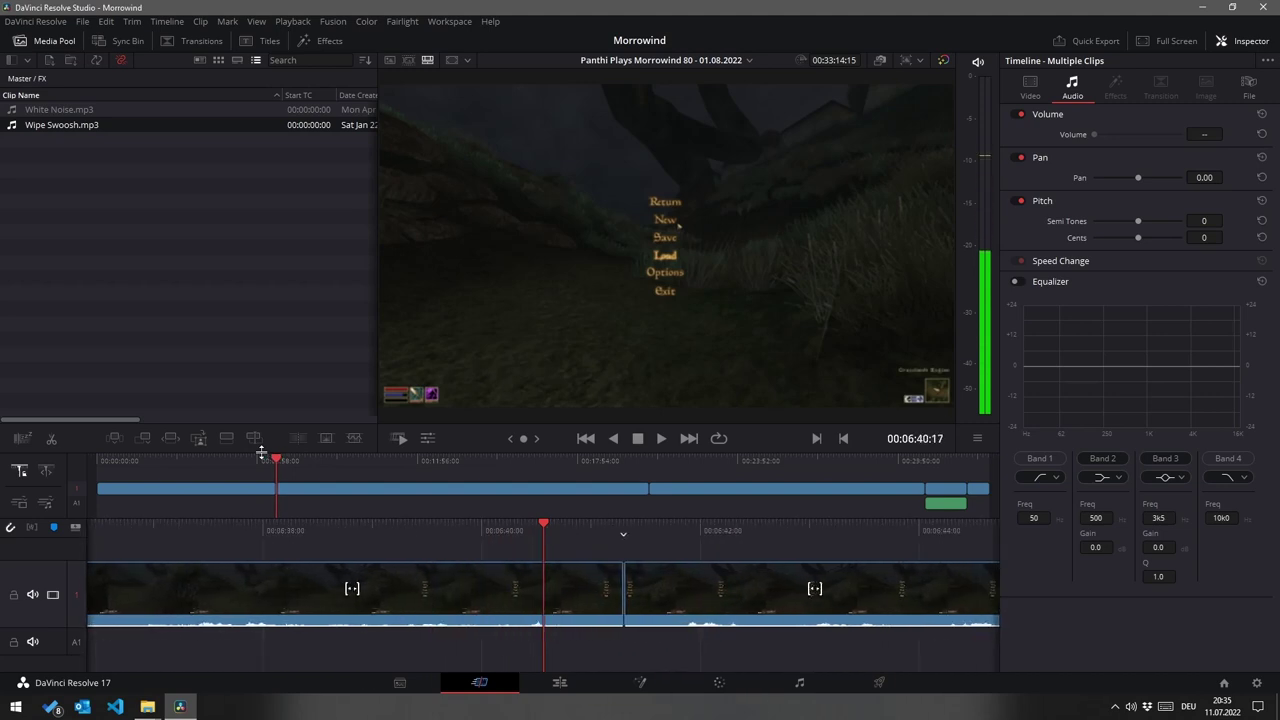
key("space")
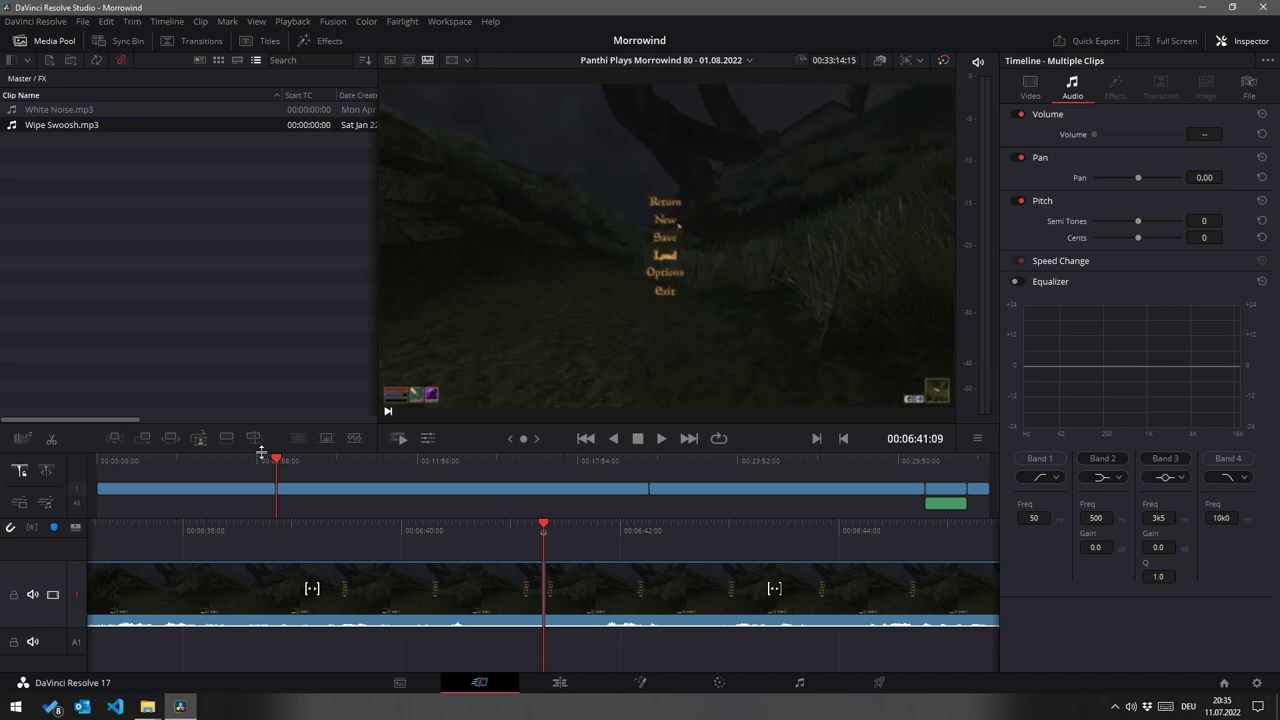
key("Right")
key("Right")
key("Right")
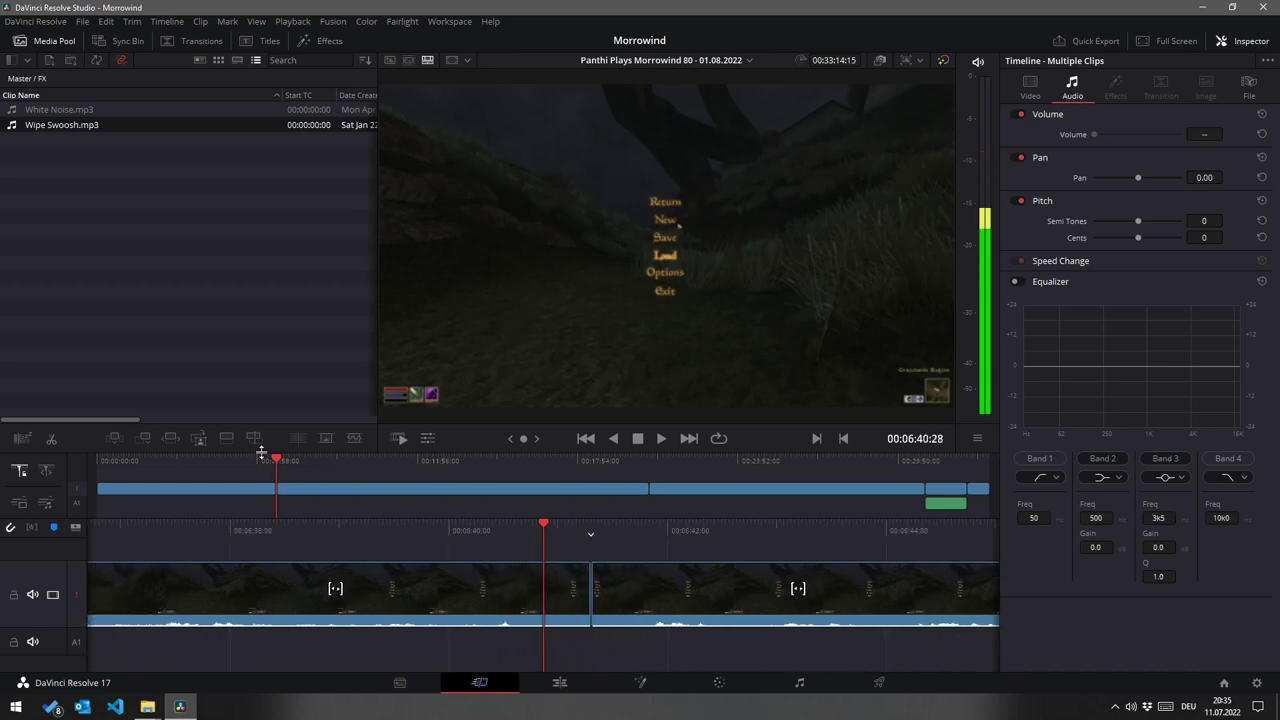
key("Left")
key("Left")
key("Left")
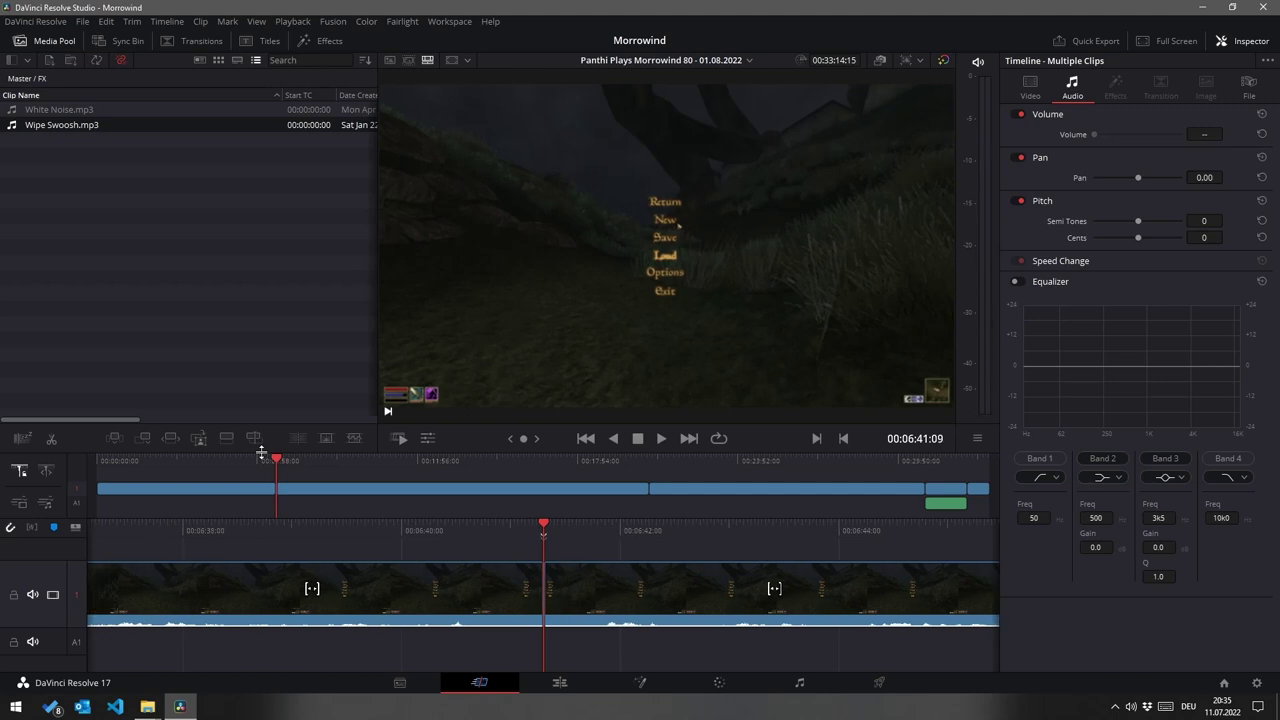
Step: Add a Push transition at the first cut of the episode 80 timeline and shorten it to 6 frames
key("shift+t")
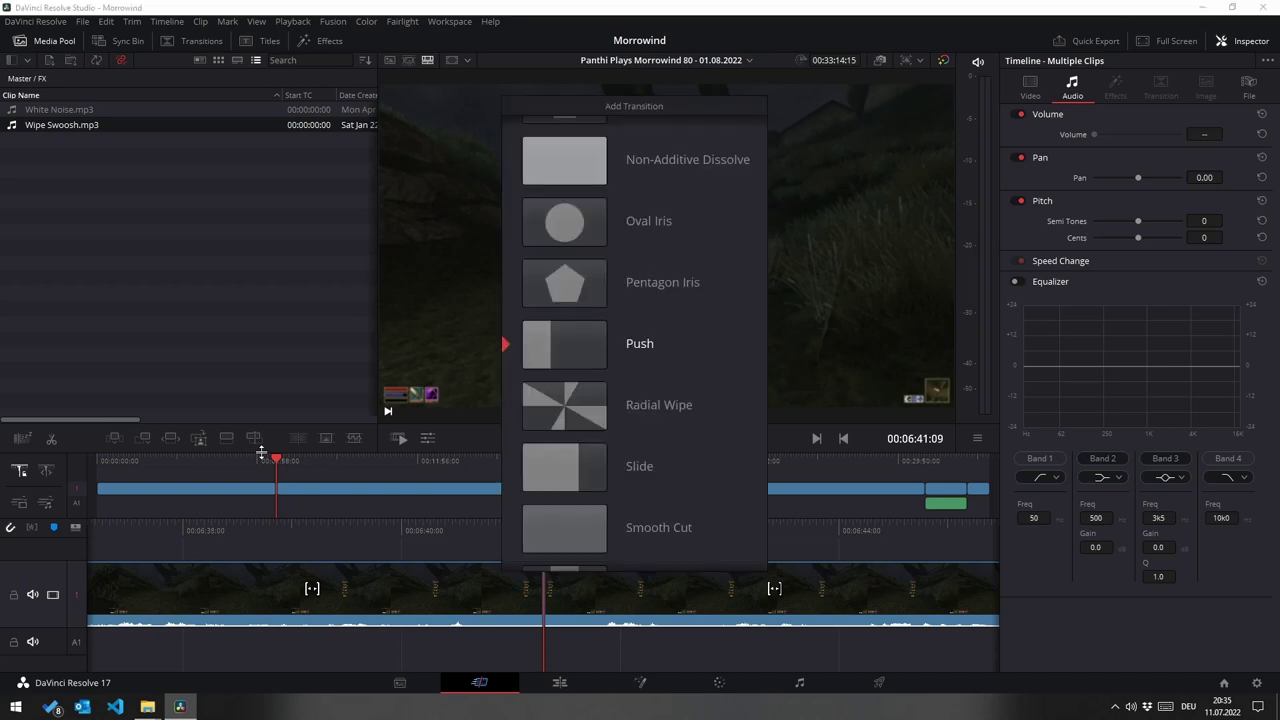
key("Down")
key("Return")
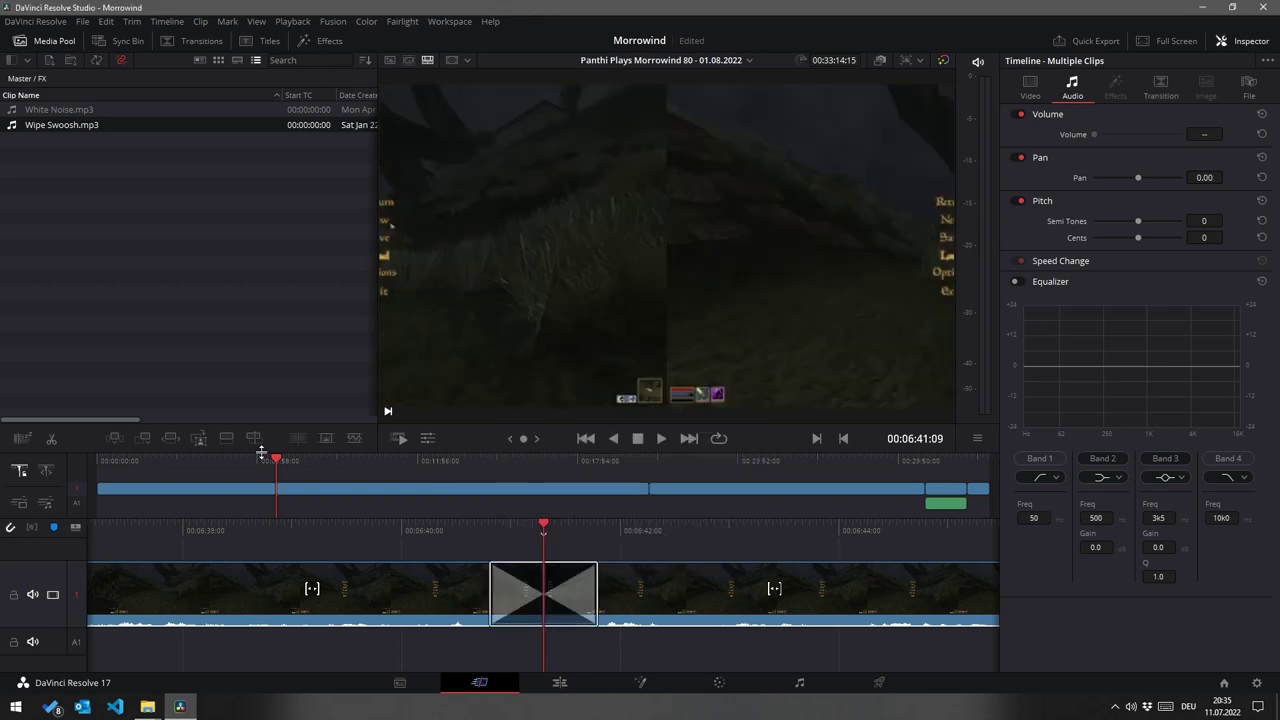
key("comma")
key("comma")
key("comma")
key("comma")
key("comma")
key("comma")
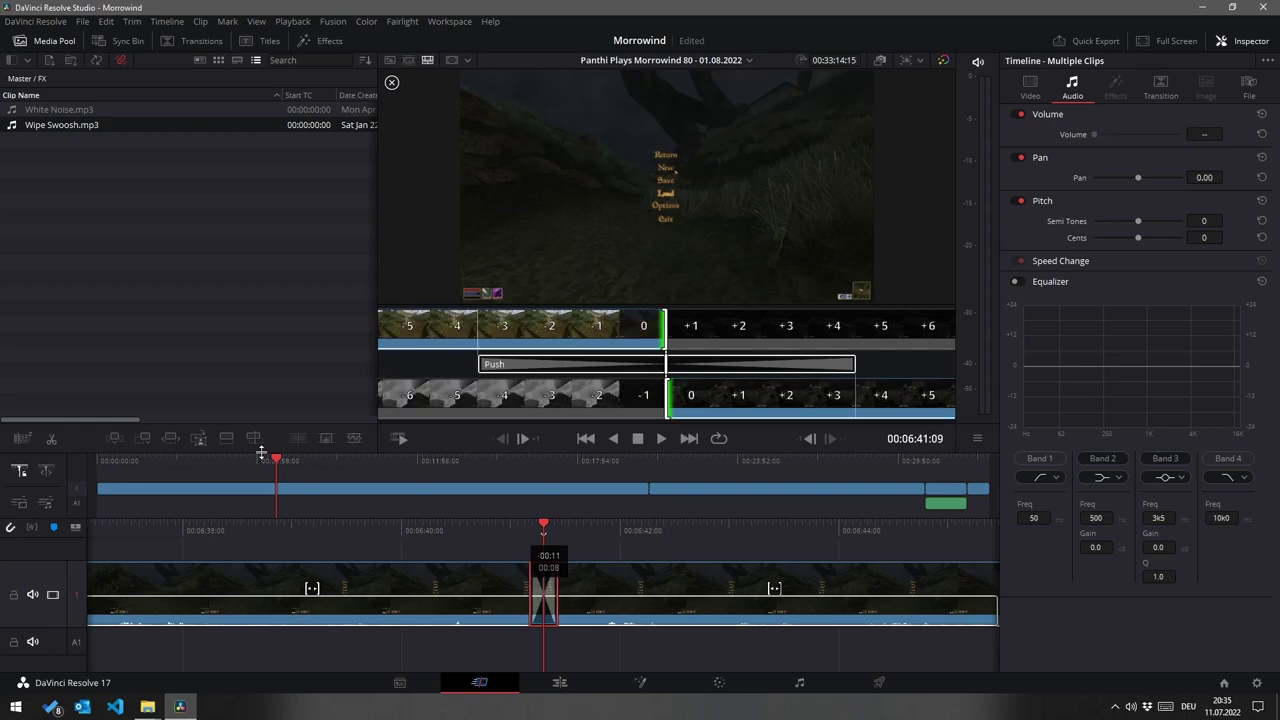
Step: Place Wipe Swoosh.mp3 on the audio track at 00:06:41:06, where the first Push transition of episode 80 begins, and play it back
key("Left")
key("Left")
key("Left")
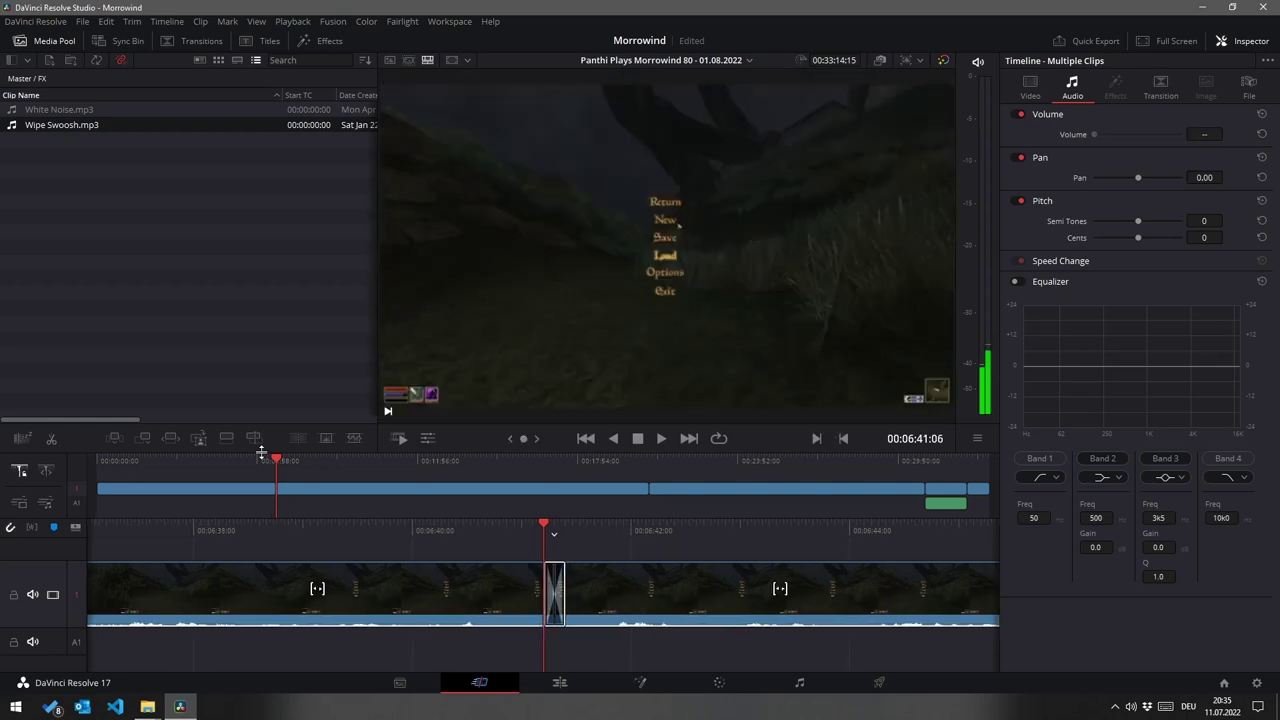
key("ctrl+s")
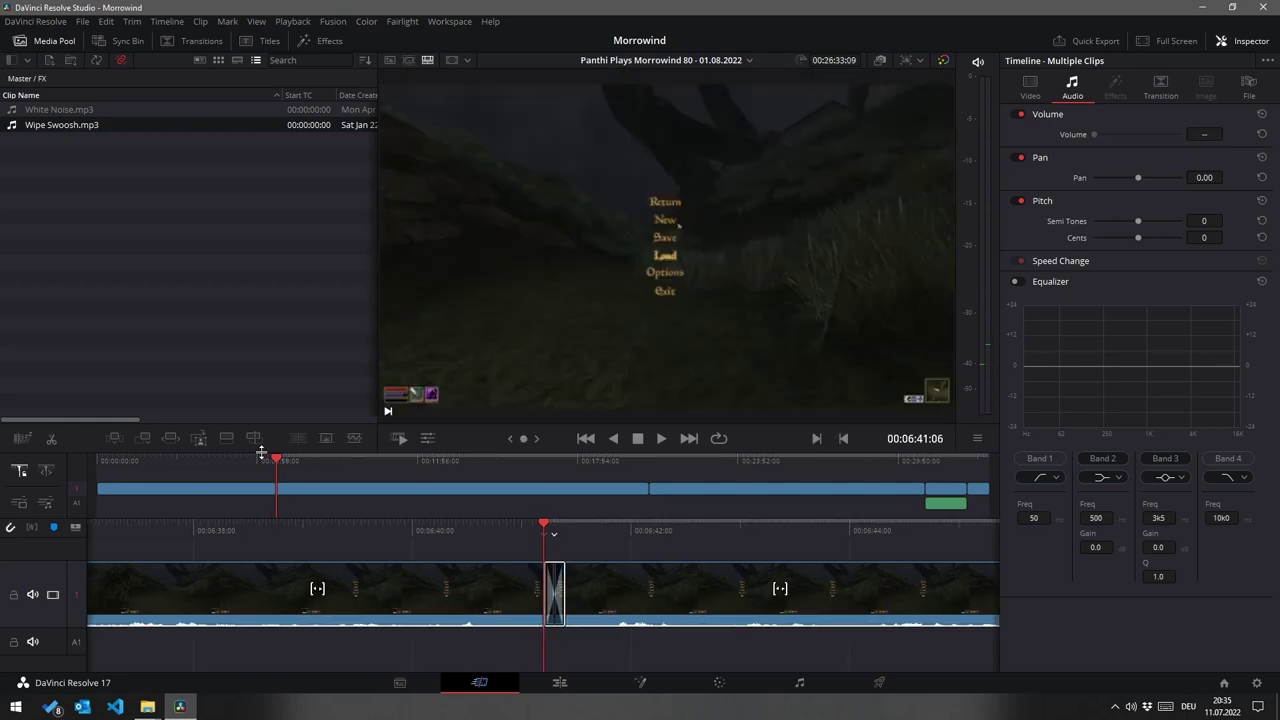
key("F10")
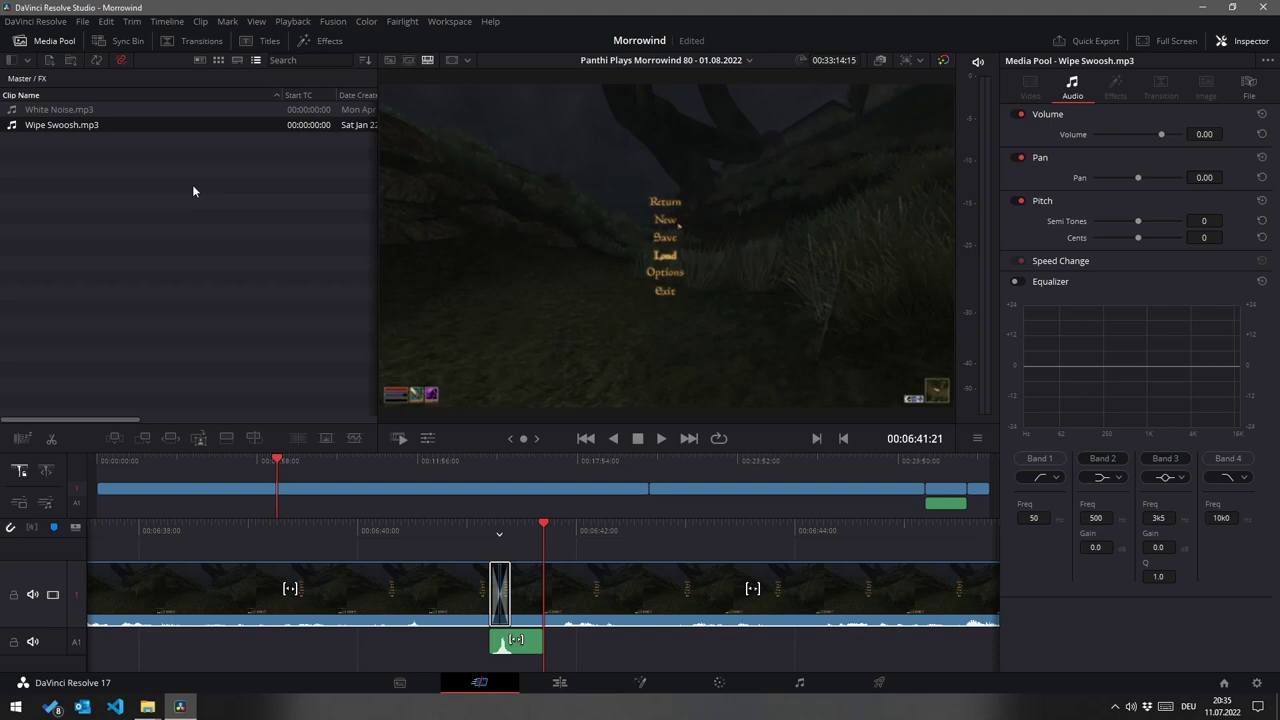
key("space")
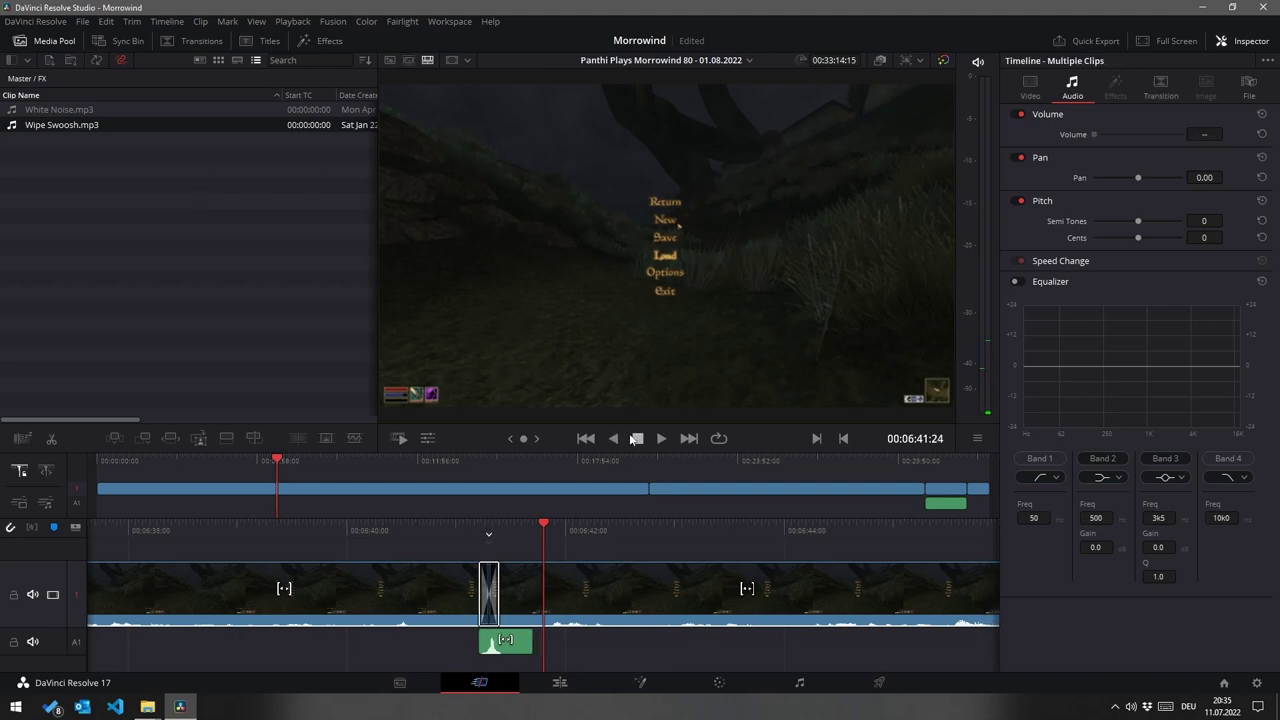
Step: Review the cuts of the episode 80 timeline near 00:20:32 and 00:30:49, including the start of the separate audio clip
left_click(648, 460)
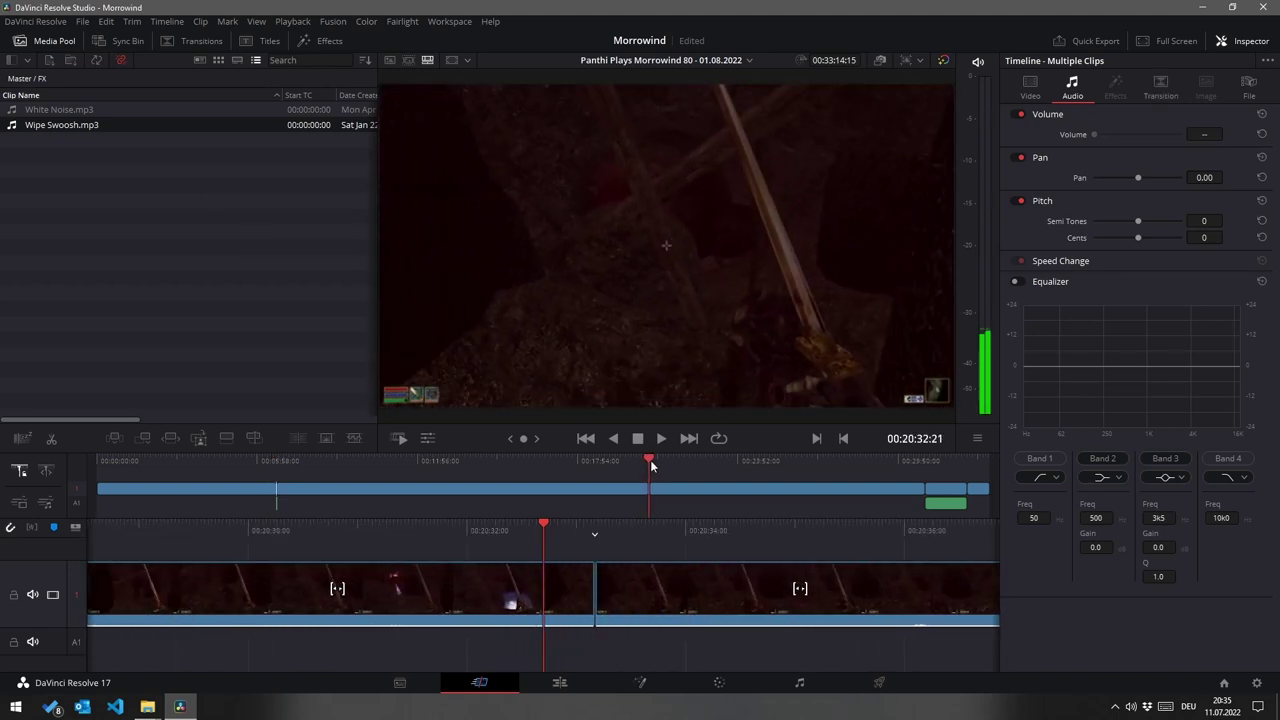
left_click(916, 460)
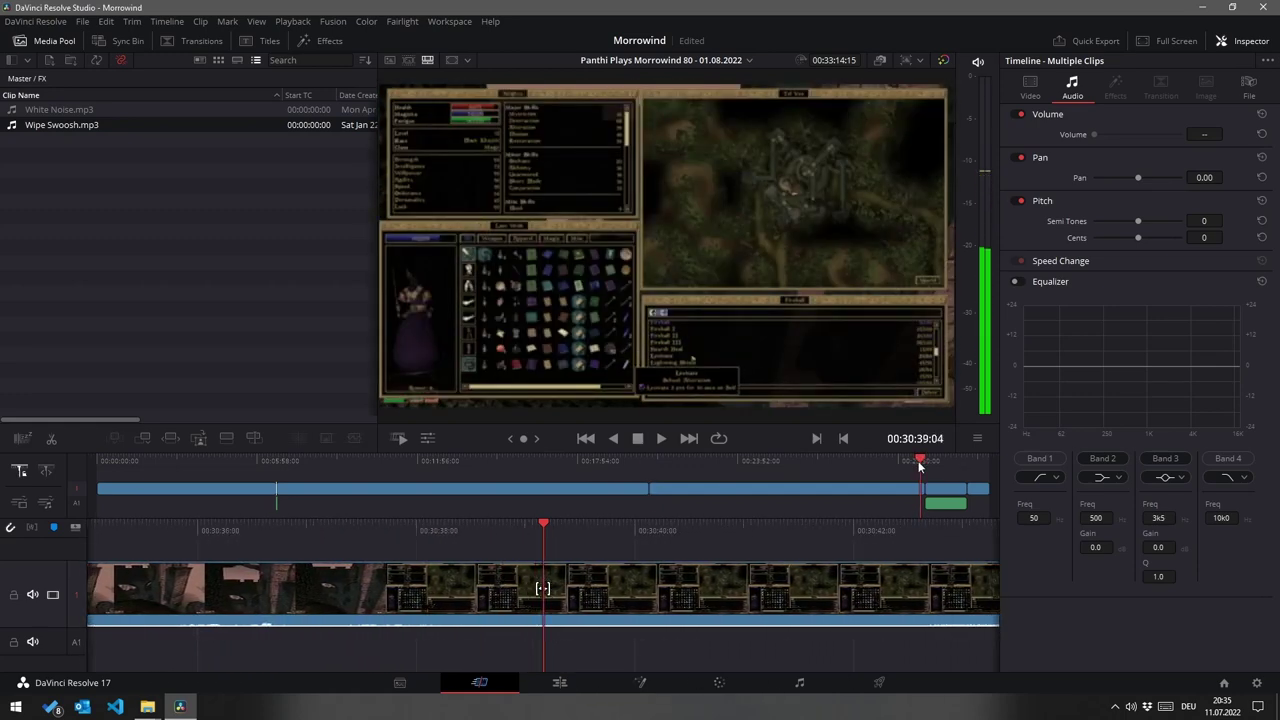
left_click(925, 463)
left_click(923, 462)
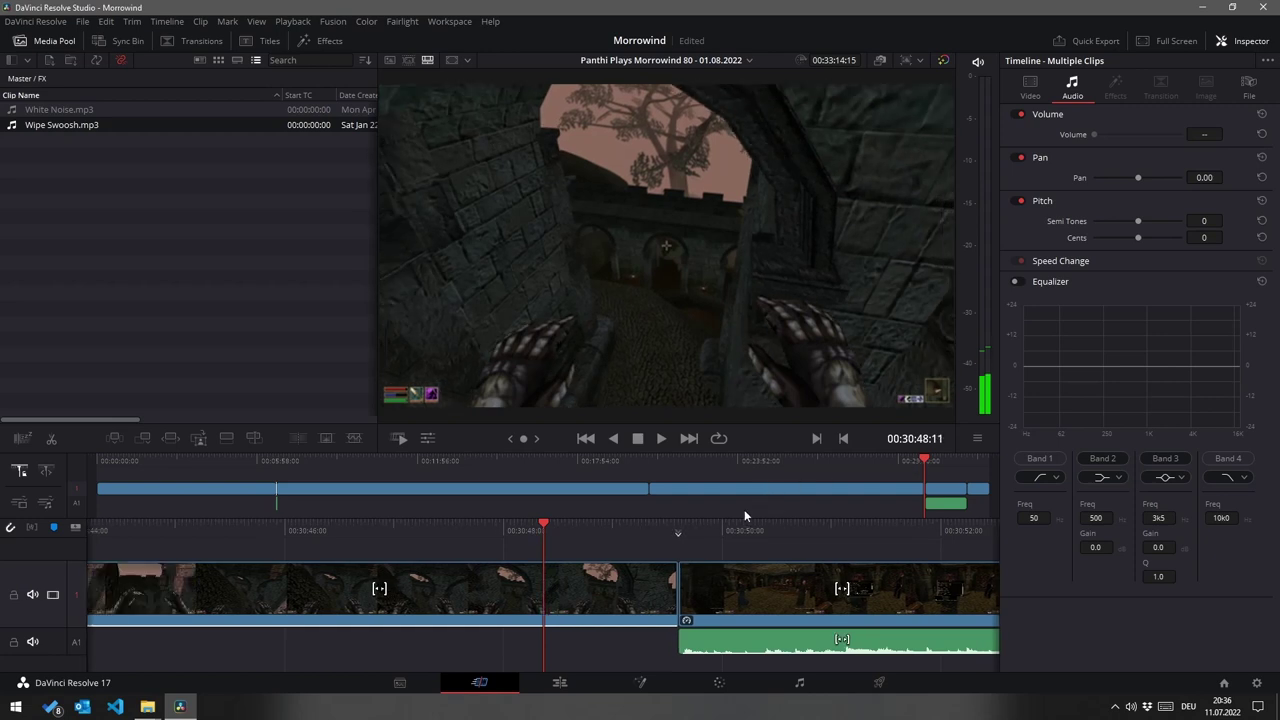
key("Right")
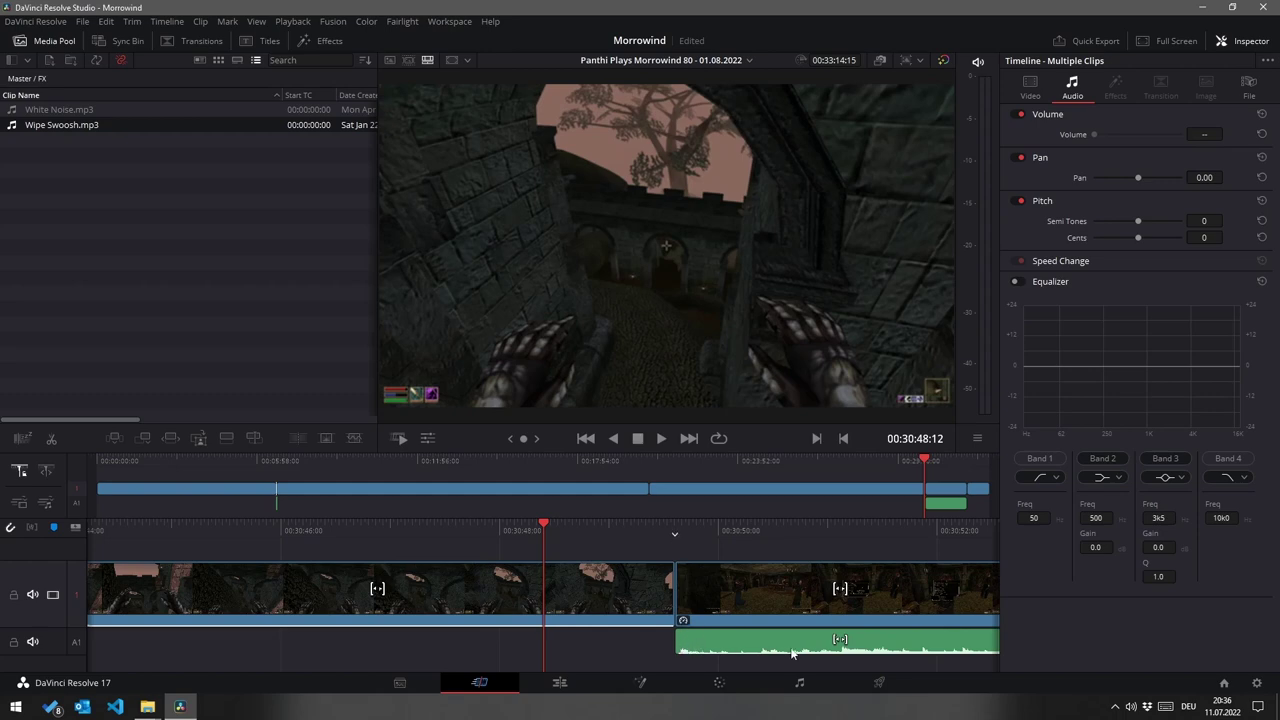
key("l")
key("l")
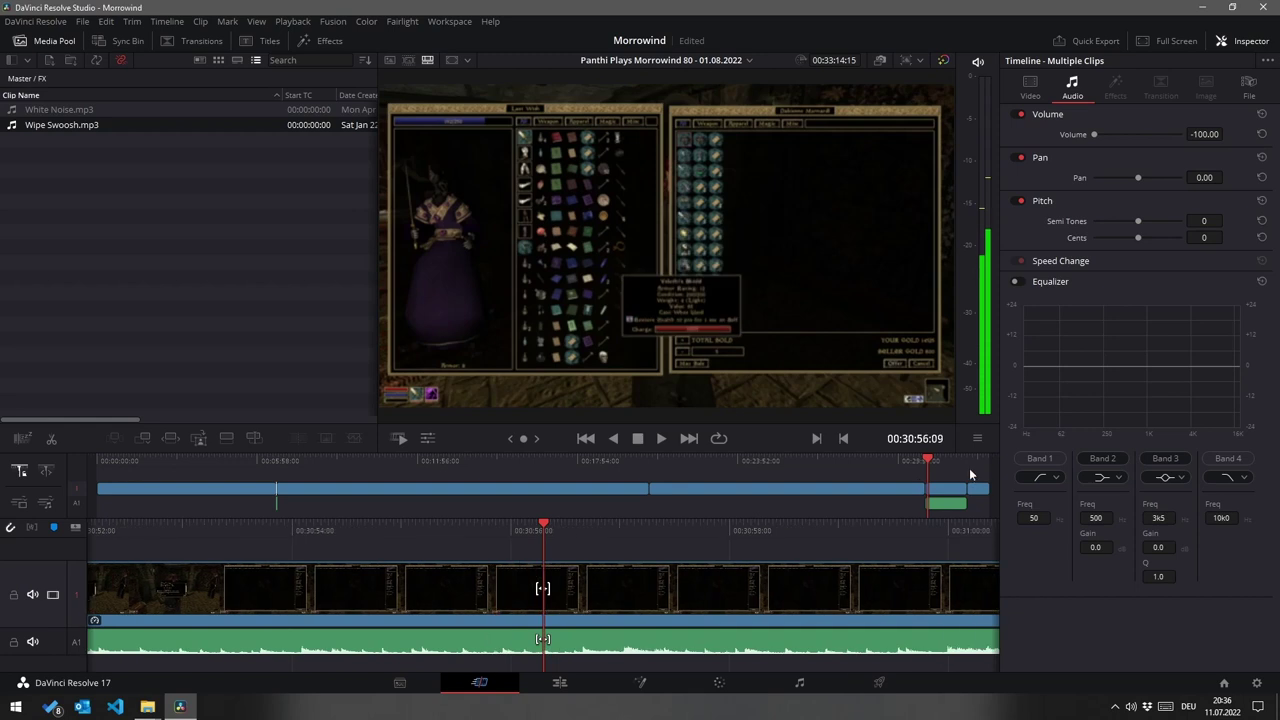
Step: Add a Cross Fade 0 dB to the end of the audio clip on track A1 at 00:32:24:08
left_click(967, 463)
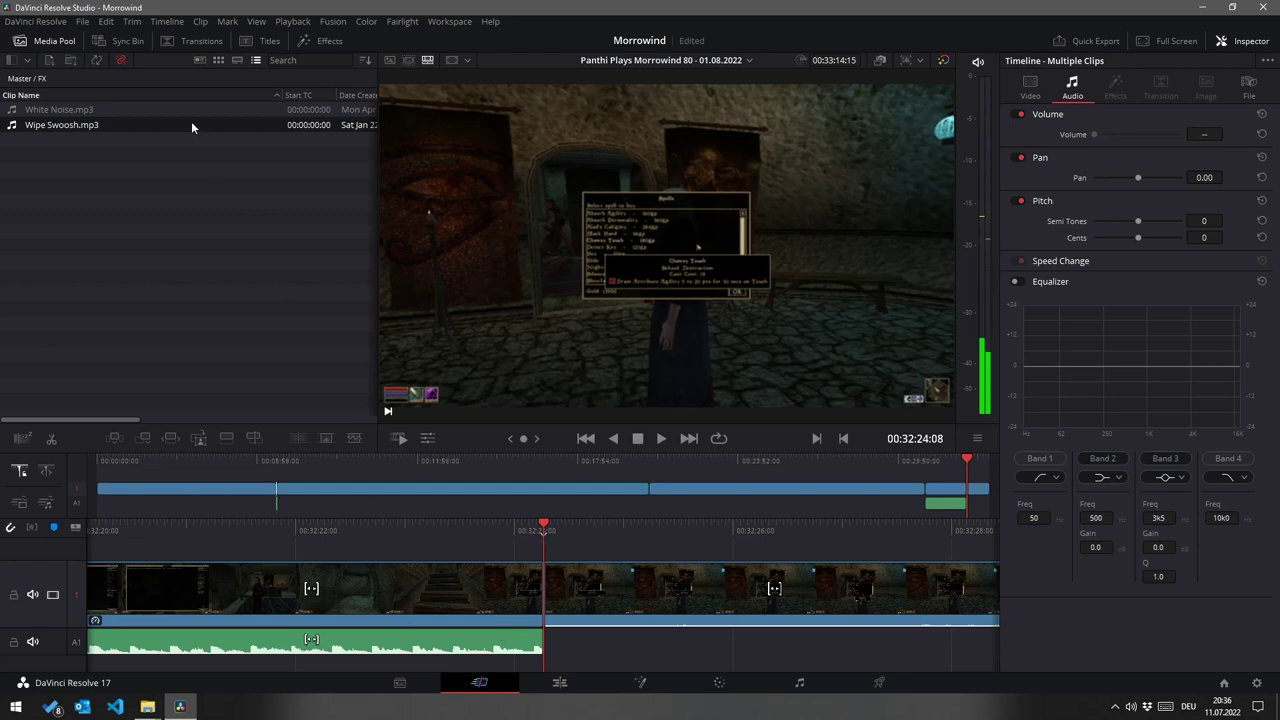
left_click(190, 41)
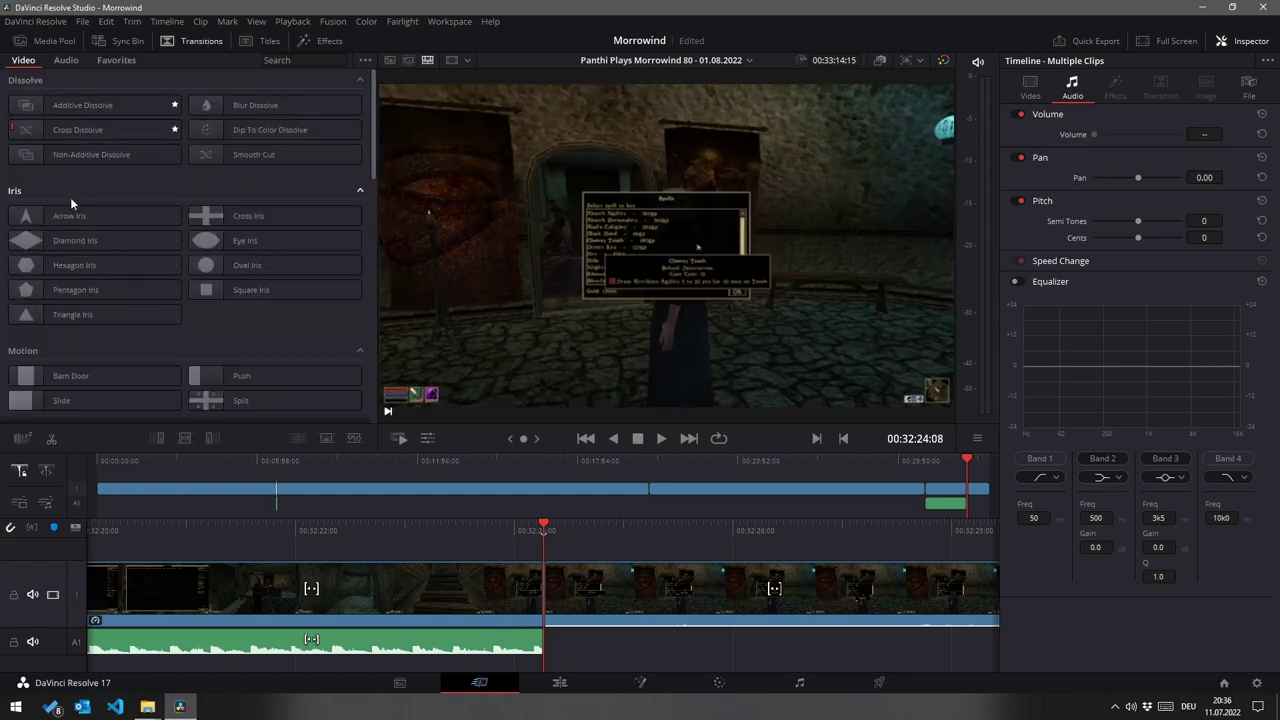
left_click(48, 41)
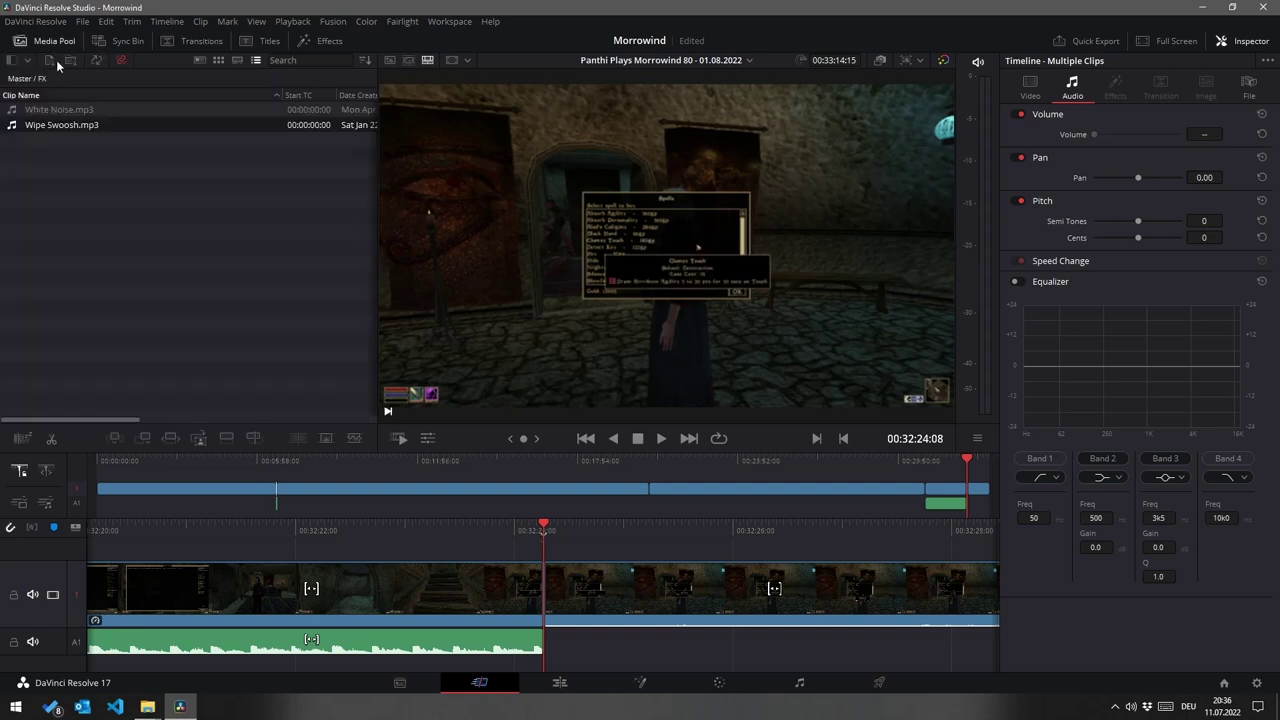
left_click(190, 41)
left_click(66, 60)
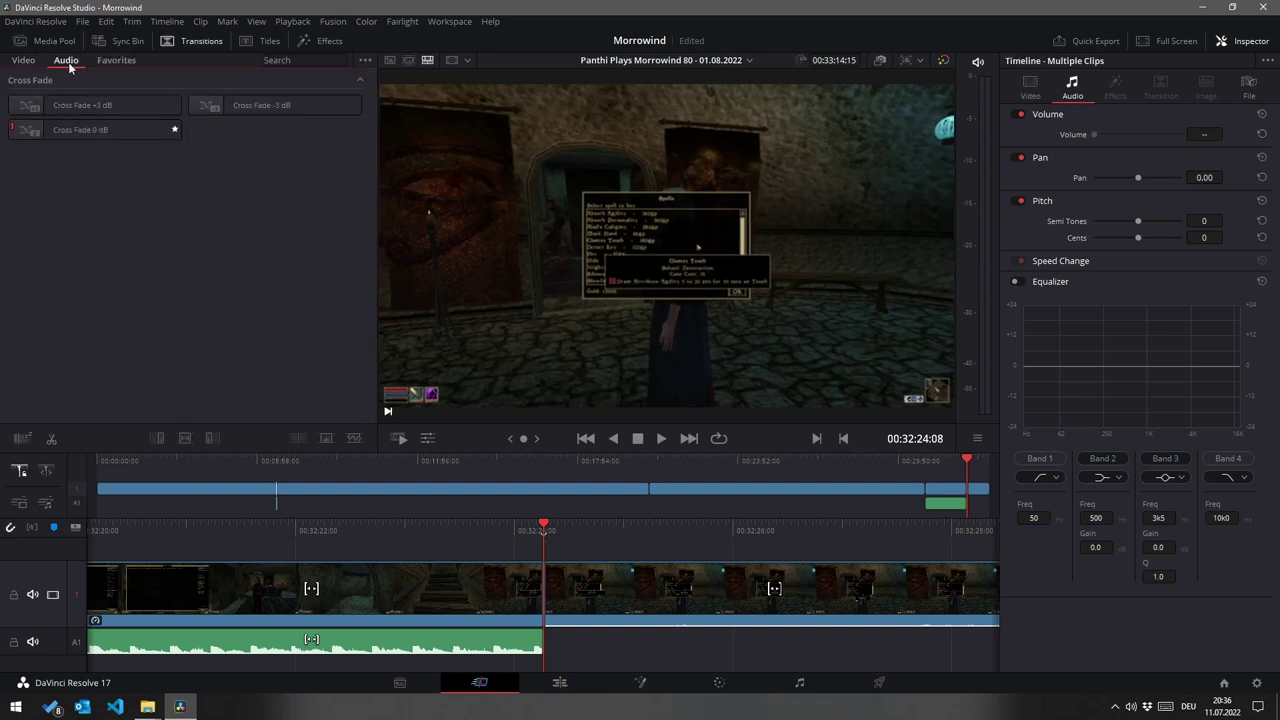
left_click_drag(70, 133, 533, 648)
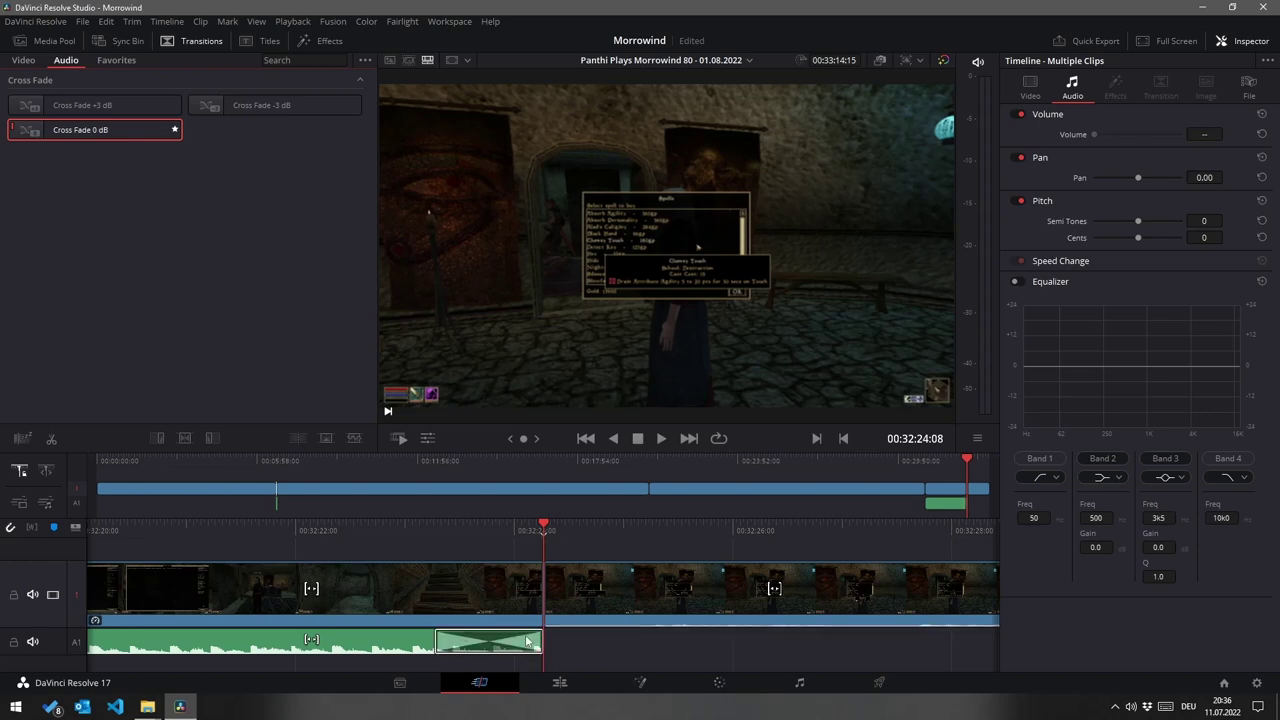
Step: Play back the audio fade-out and the cut that follows it in the episode 80 timeline
key("j")
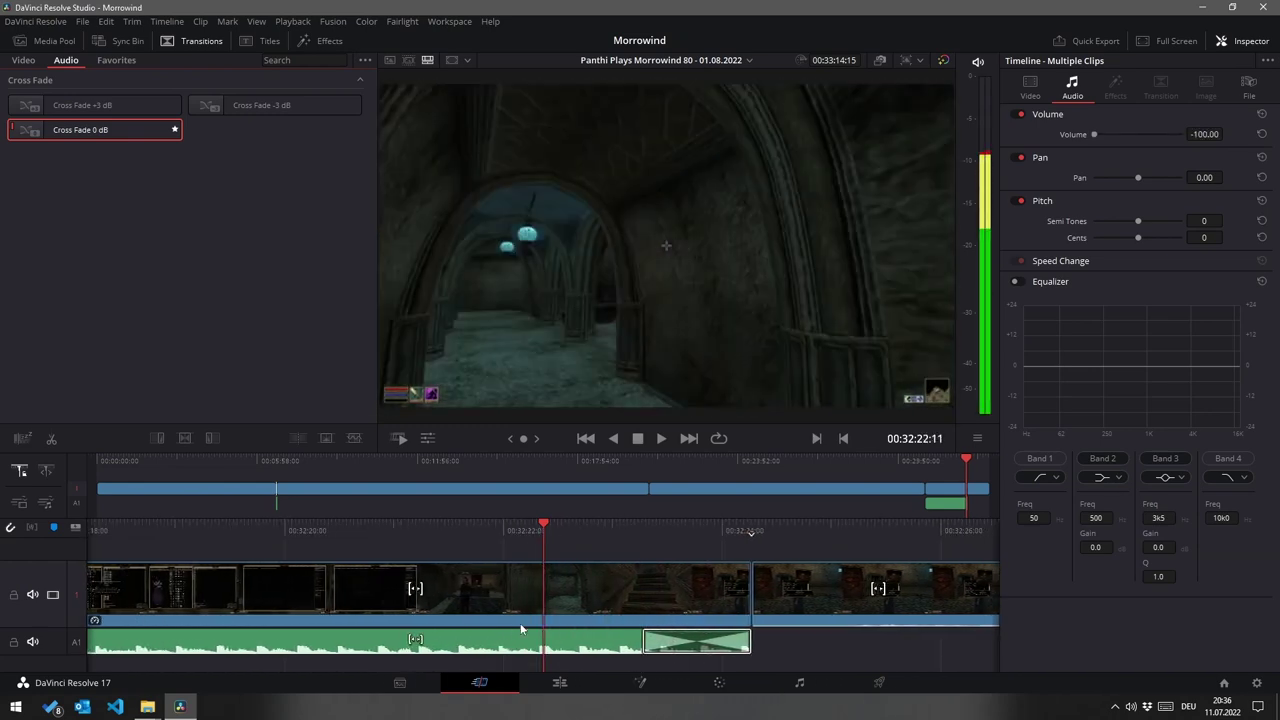
key("l")
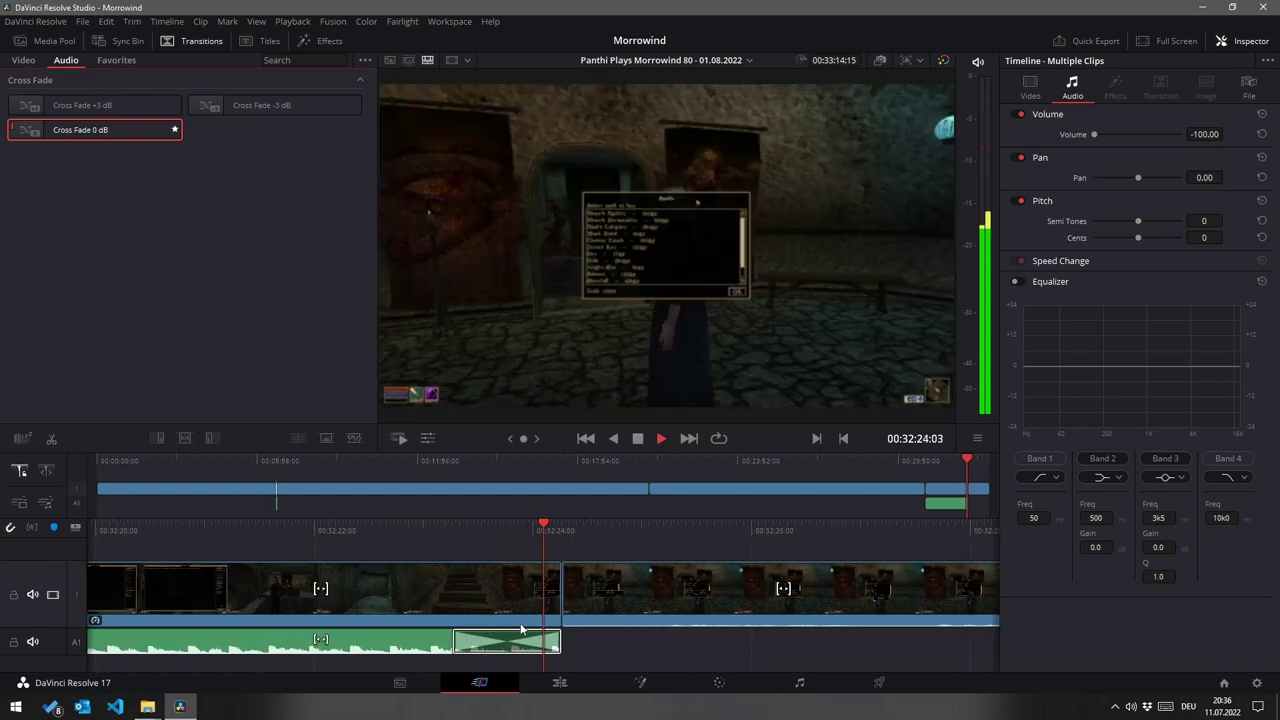
key("k")
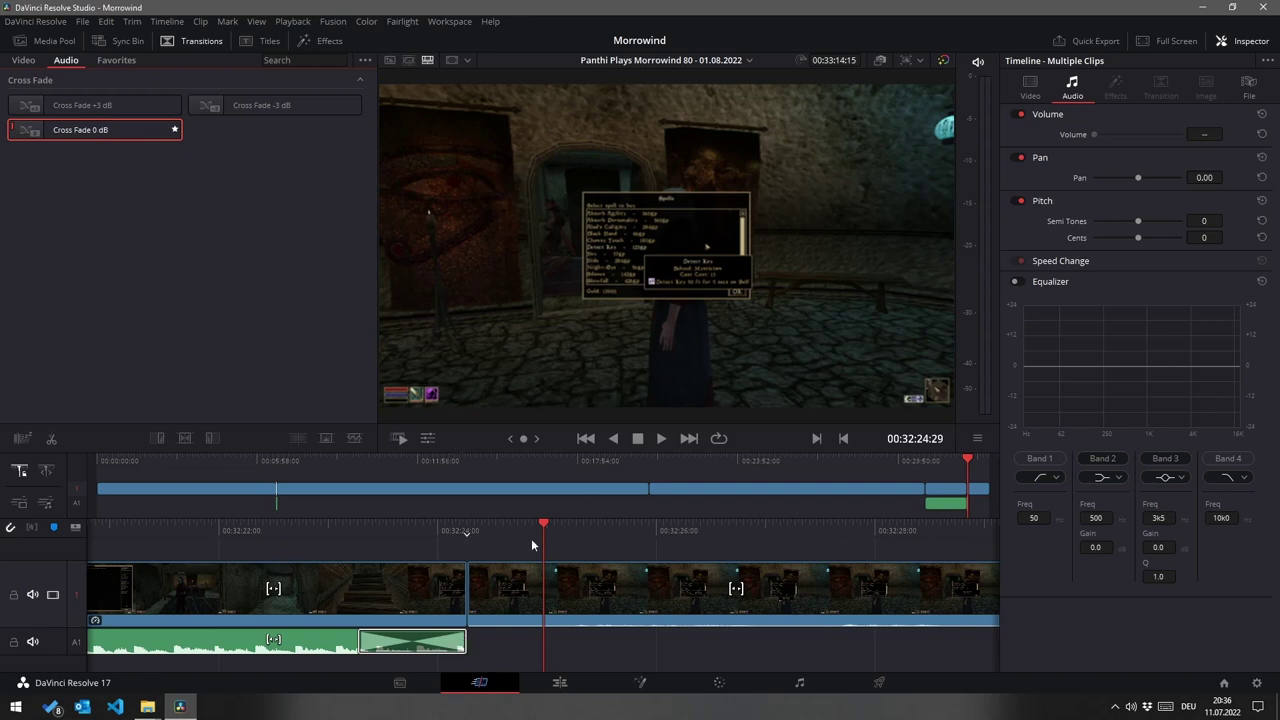
key("l")
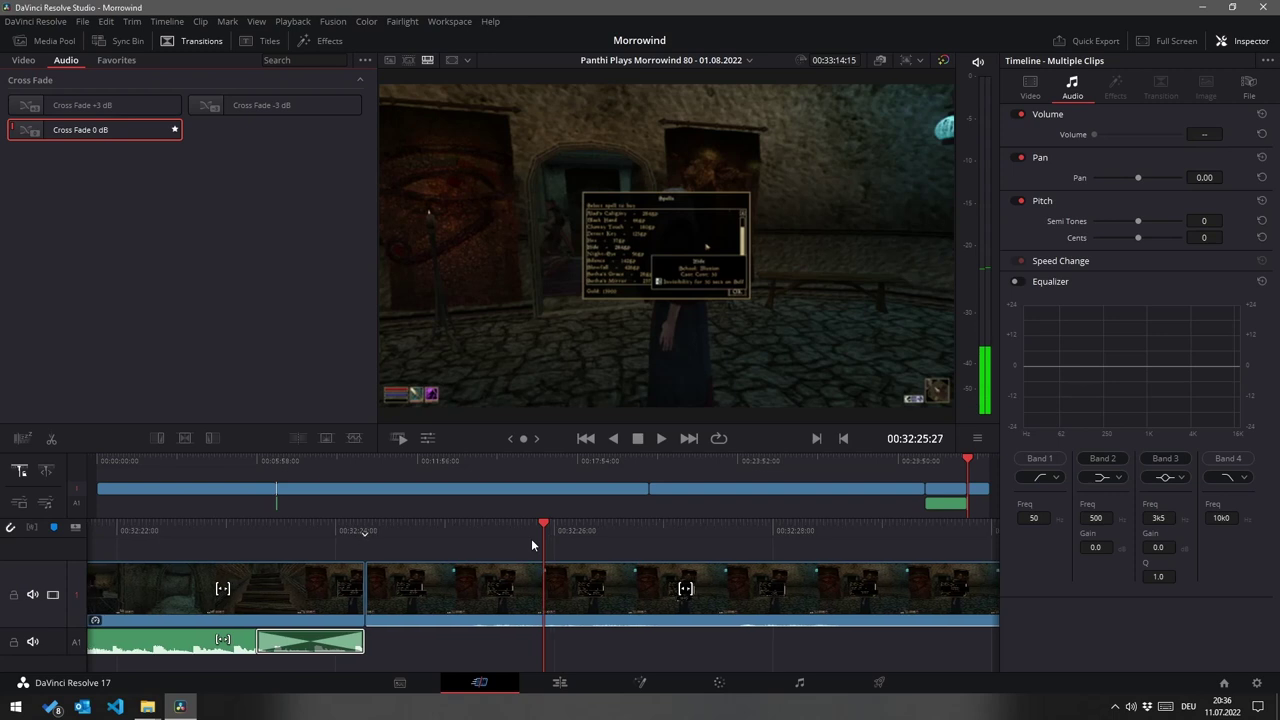
Step: Add the default video transition at the very end of the episode 80 timeline, at 00:33:14:15
left_click(990, 462)
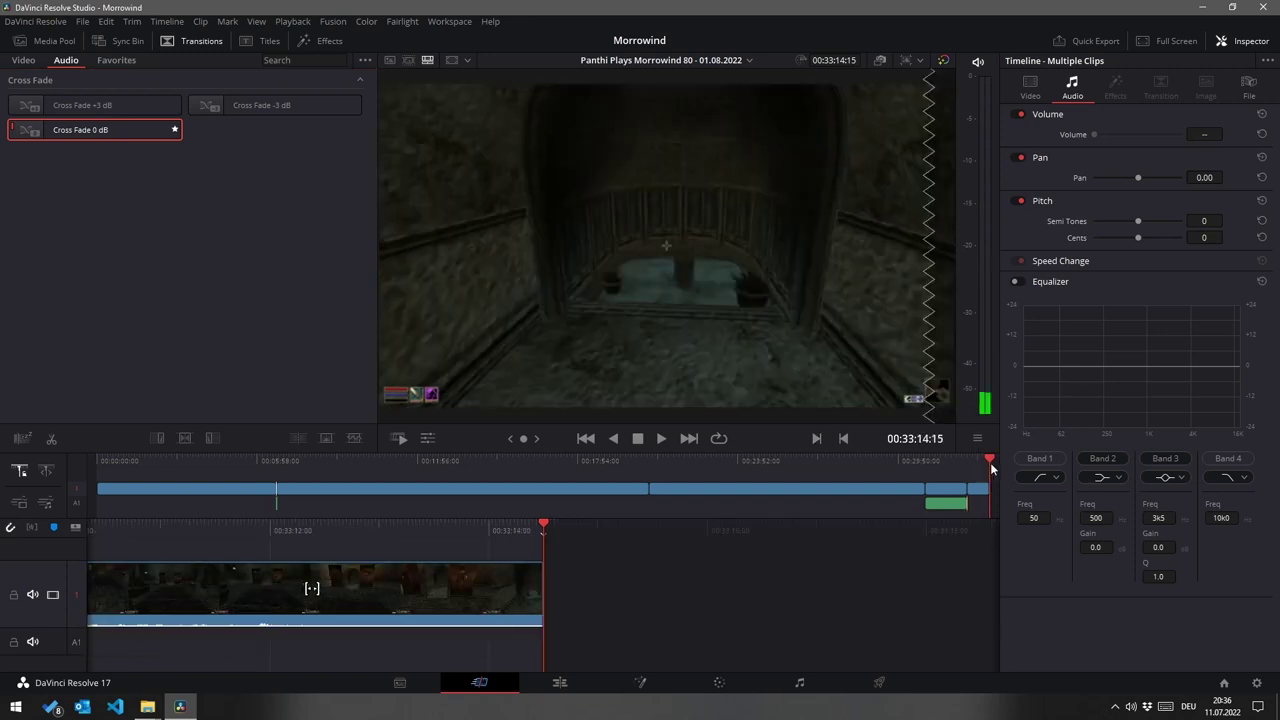
key("ctrl+t")
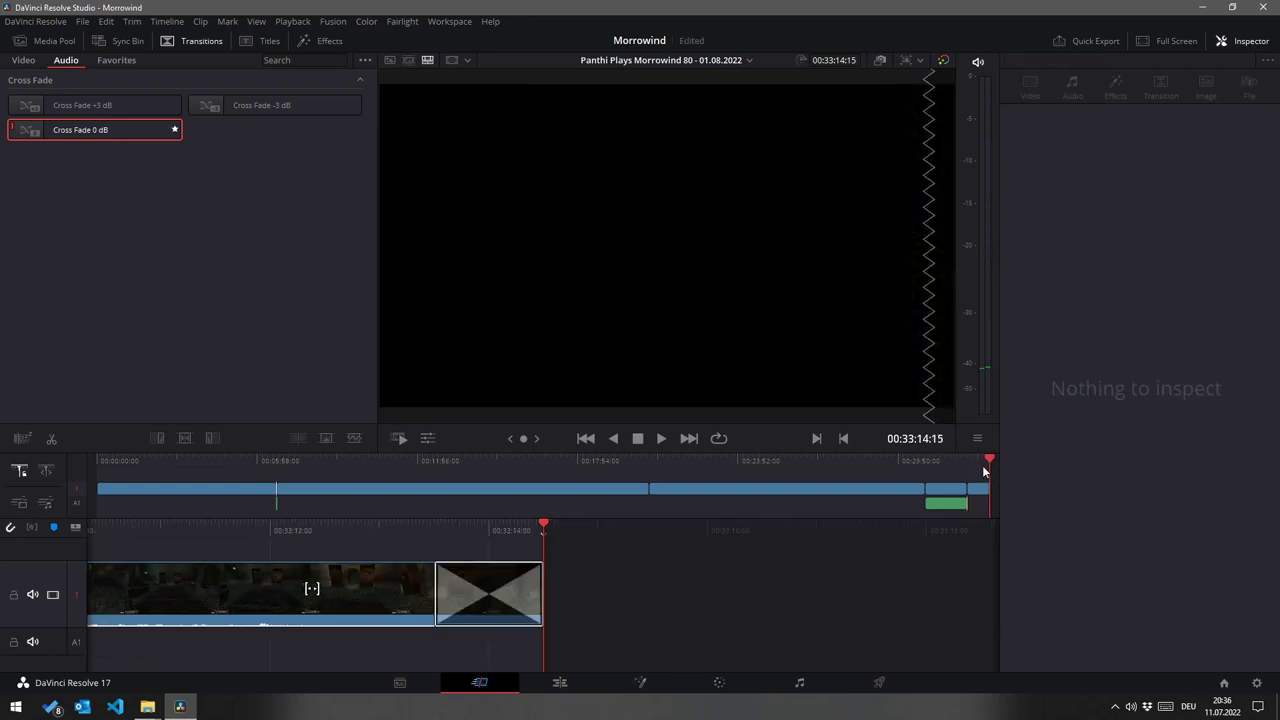
Step: Play back the opening fade-in of the episode 80 timeline
left_click_drag(104, 464, 76, 465)
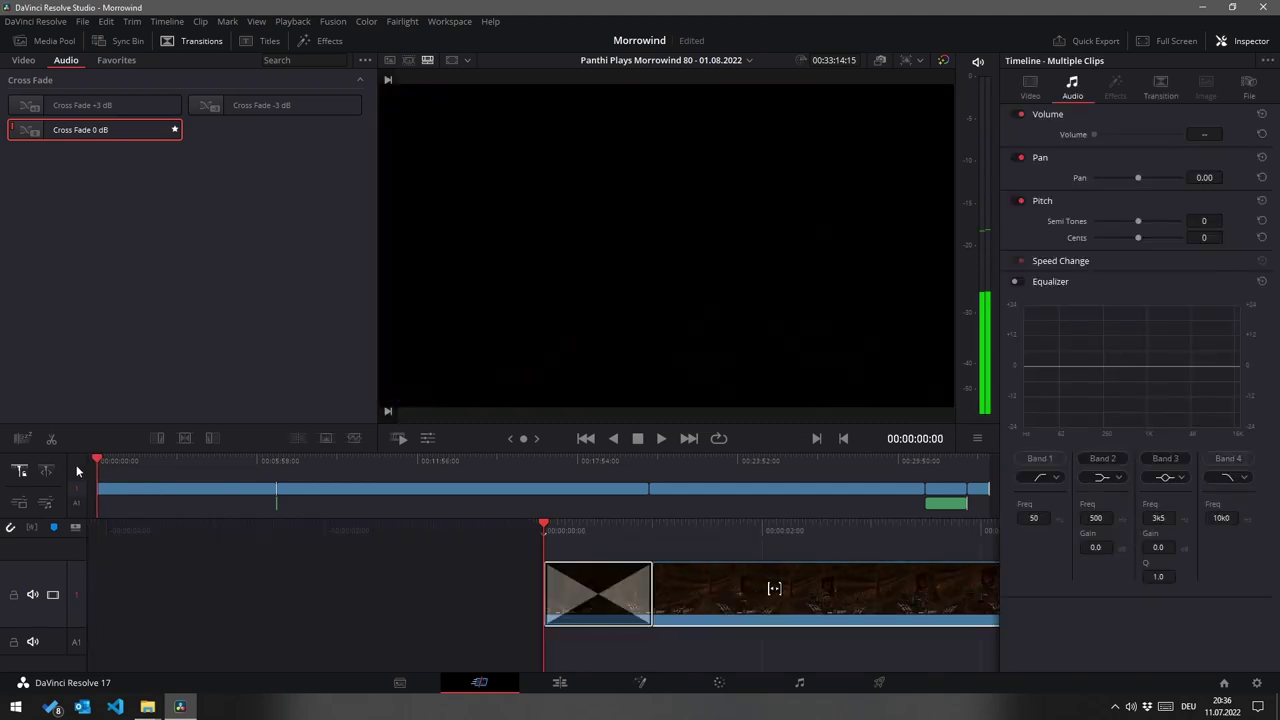
key("space")
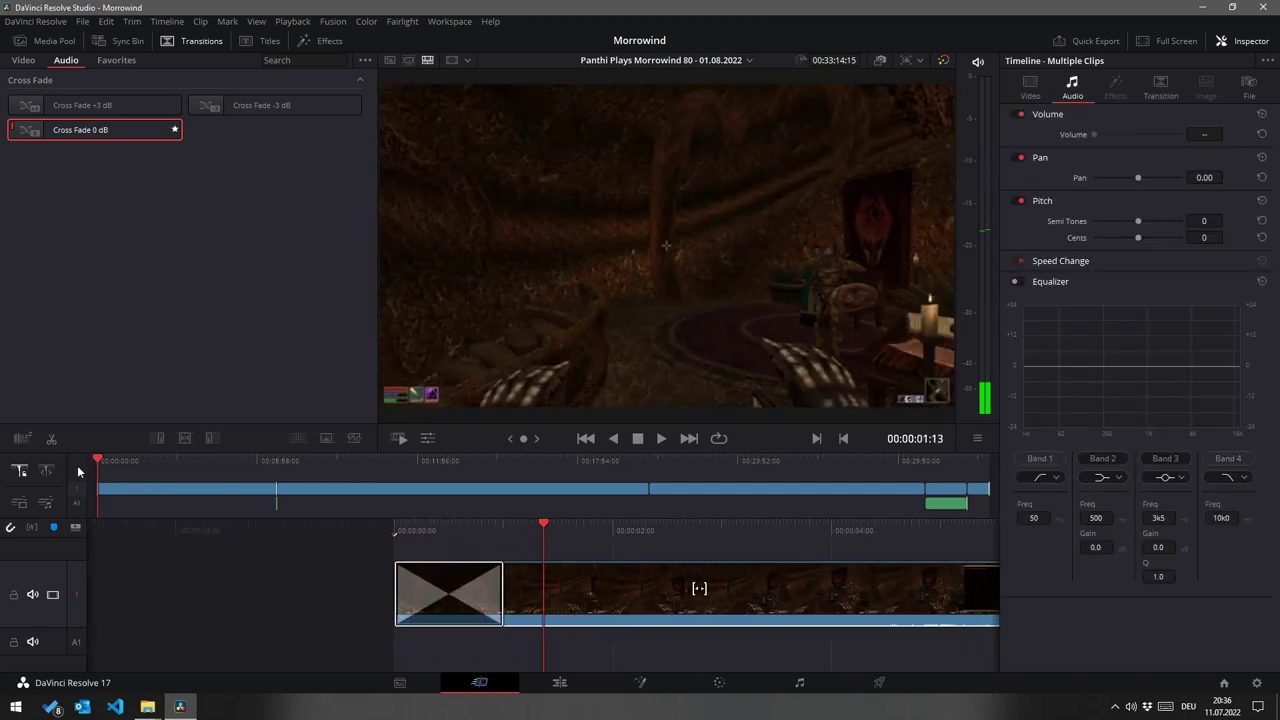
Step: Open the episode 79 timeline and add the default video transition at its very end, at 00:29:25:20
left_click(640, 60)
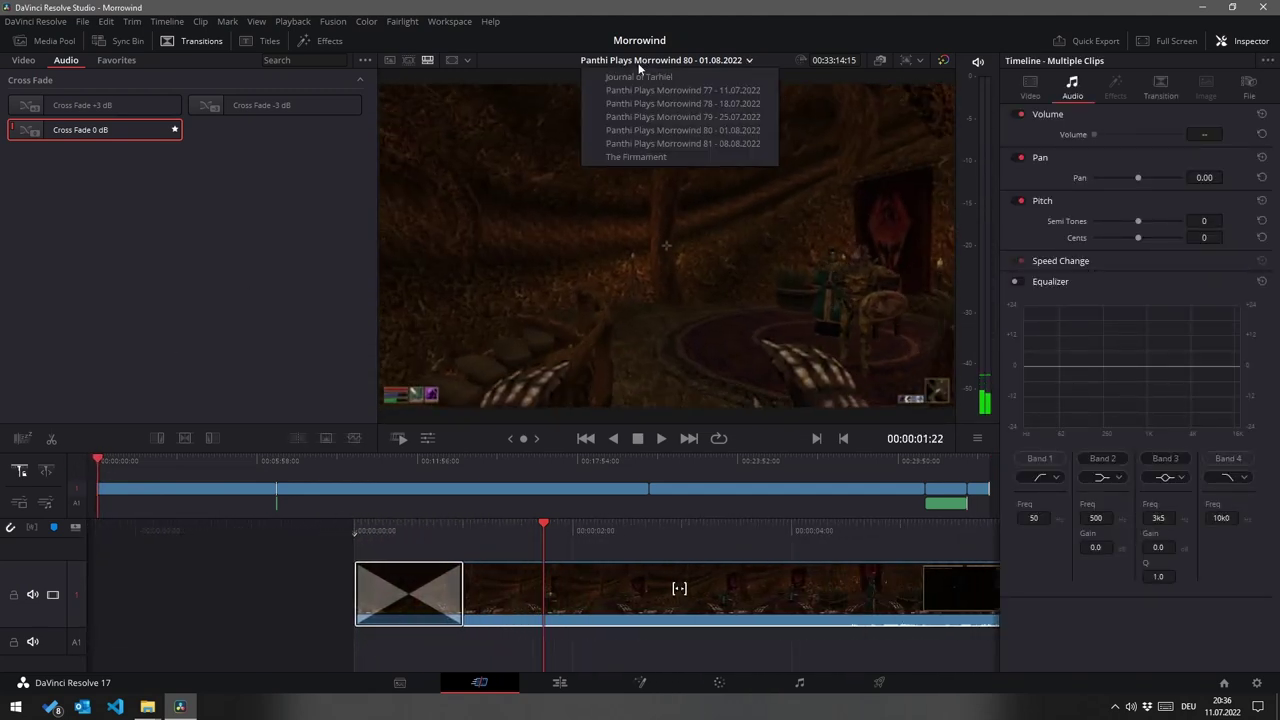
left_click(620, 106)
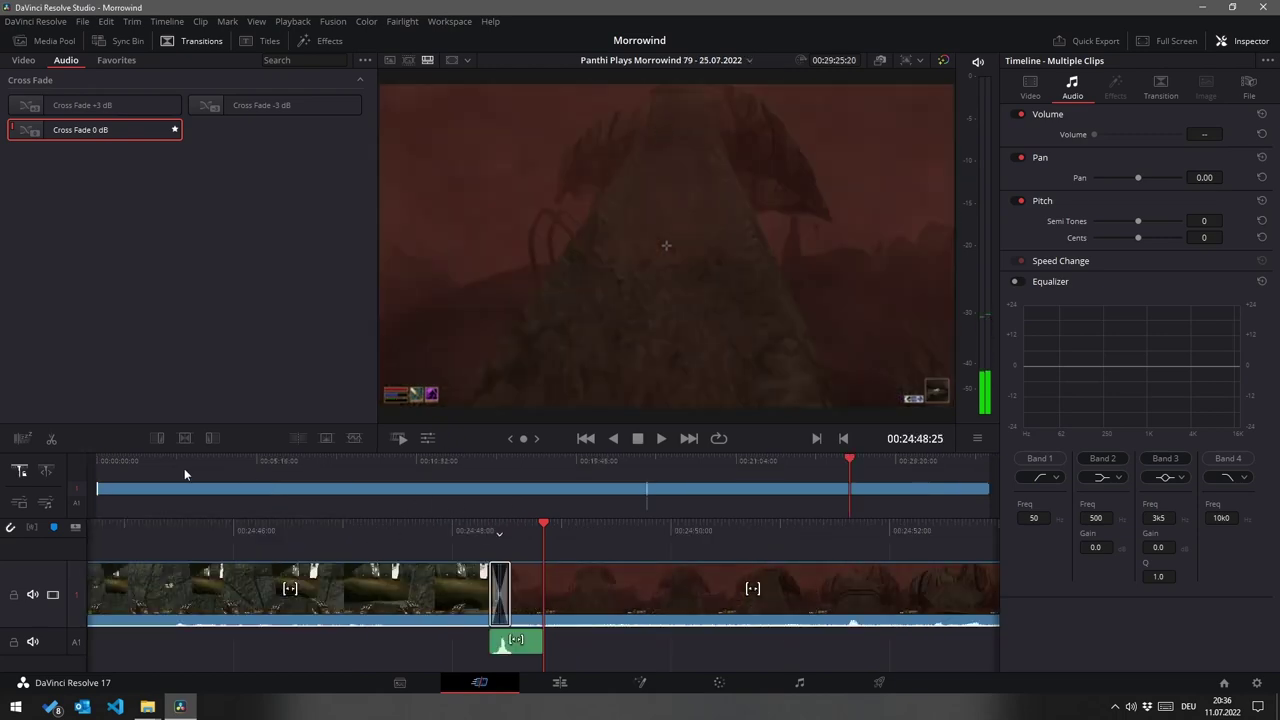
left_click_drag(184, 464, 70, 450)
left_click(145, 461)
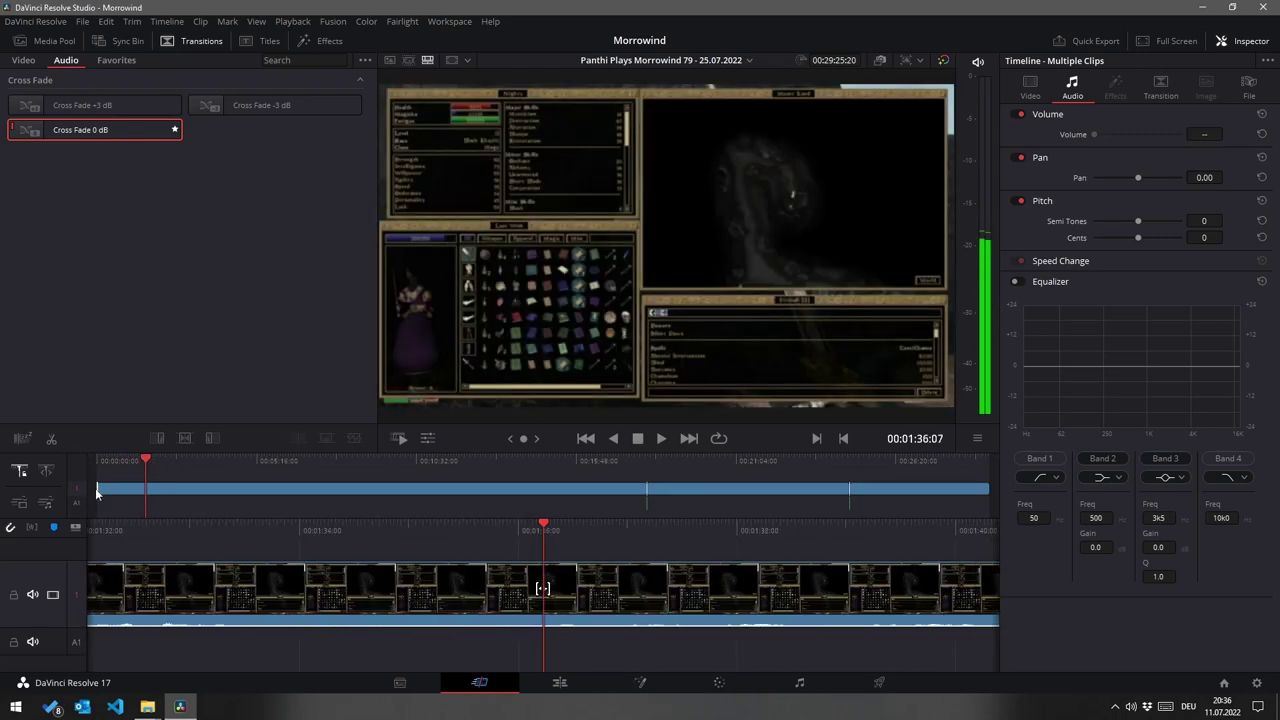
left_click(989, 461)
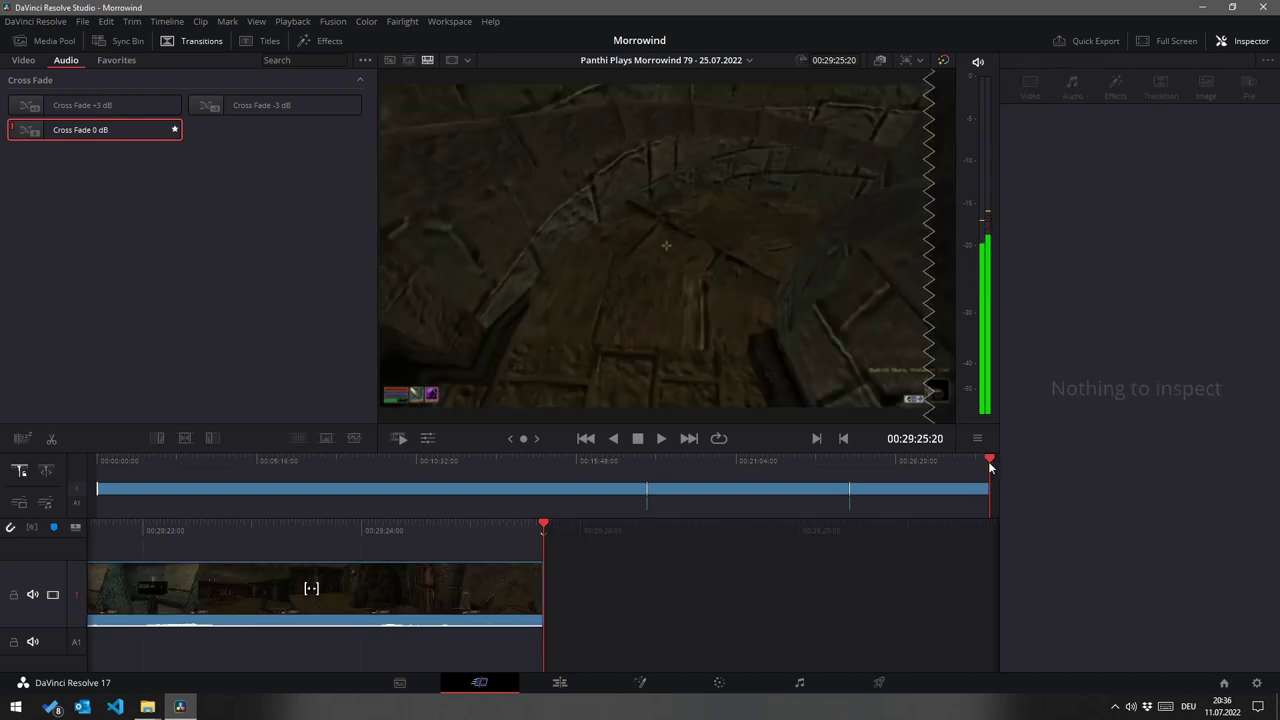
key("ctrl+t")
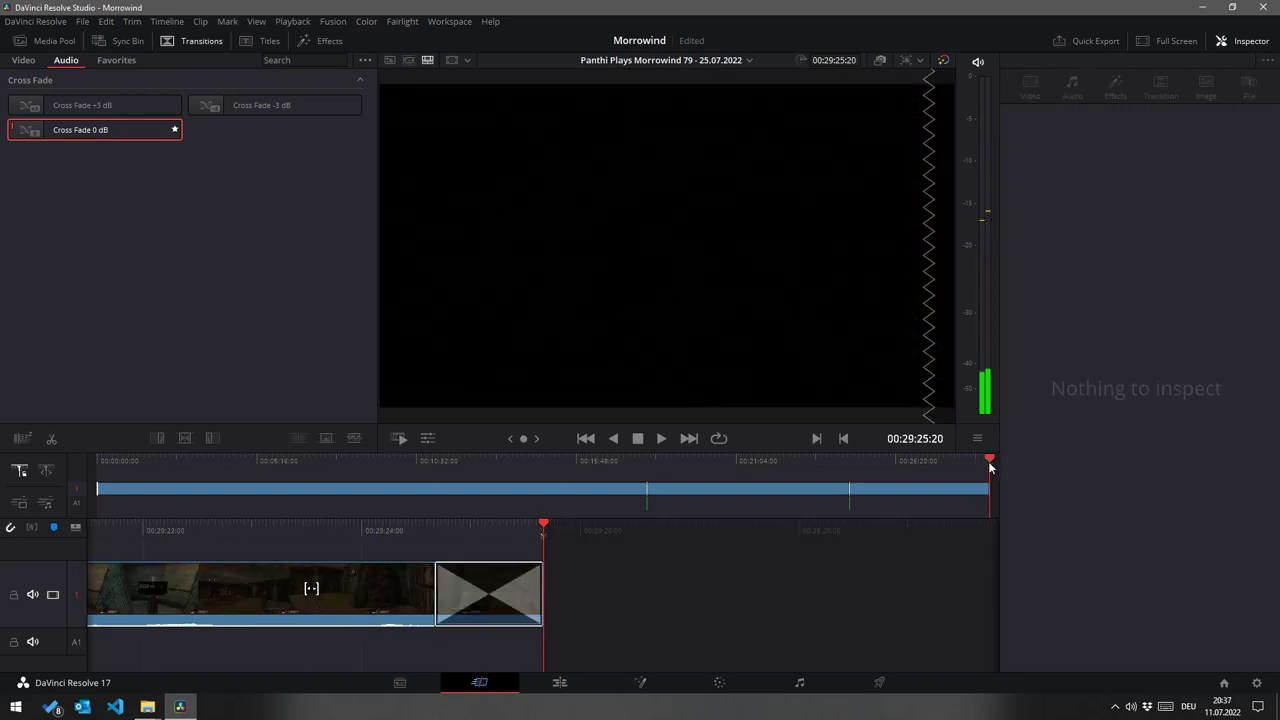
Step: Check the episode 78 timeline and open the Panthi Plays Morrowind 77 - 11.07.2022 timeline
left_click(670, 61)
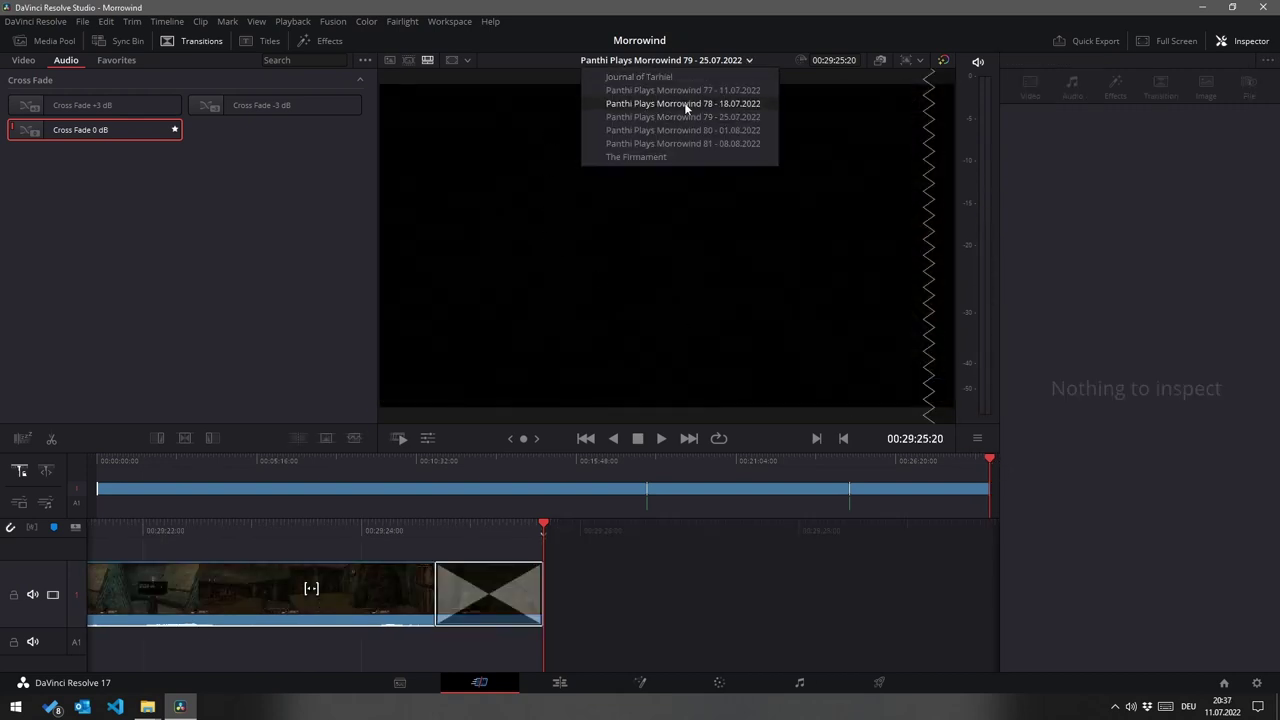
left_click(683, 103)
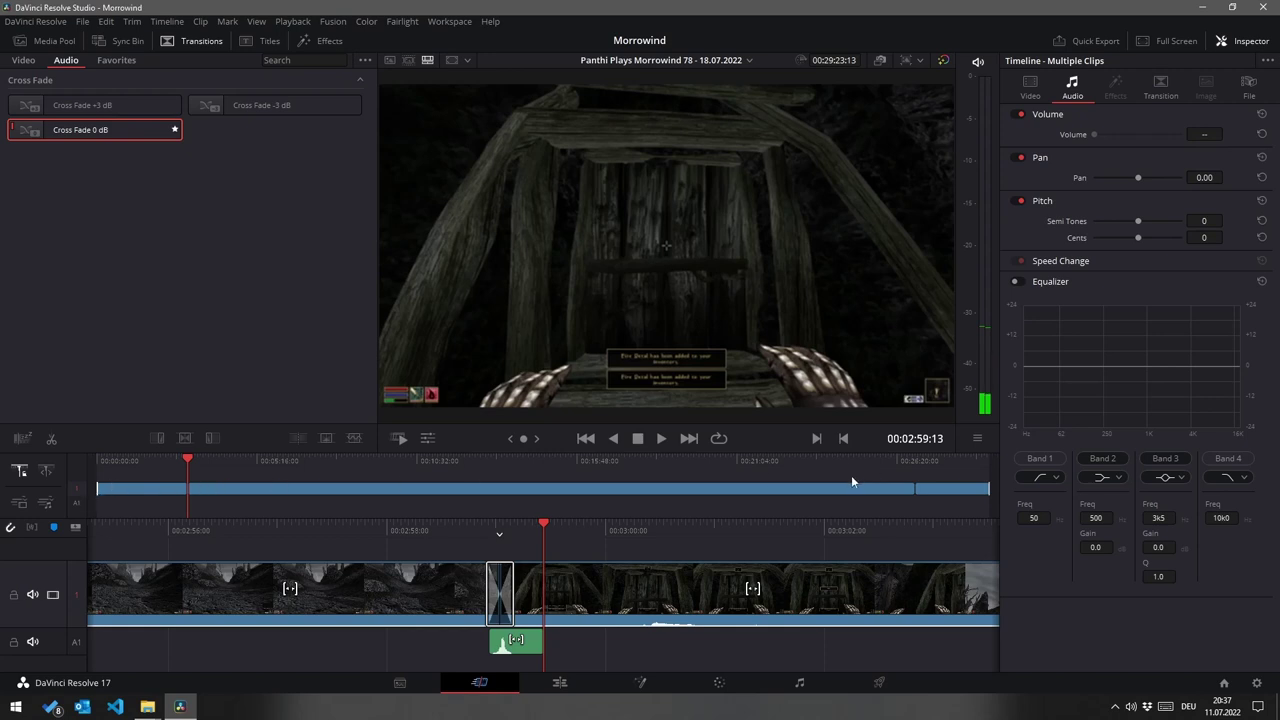
left_click(646, 60)
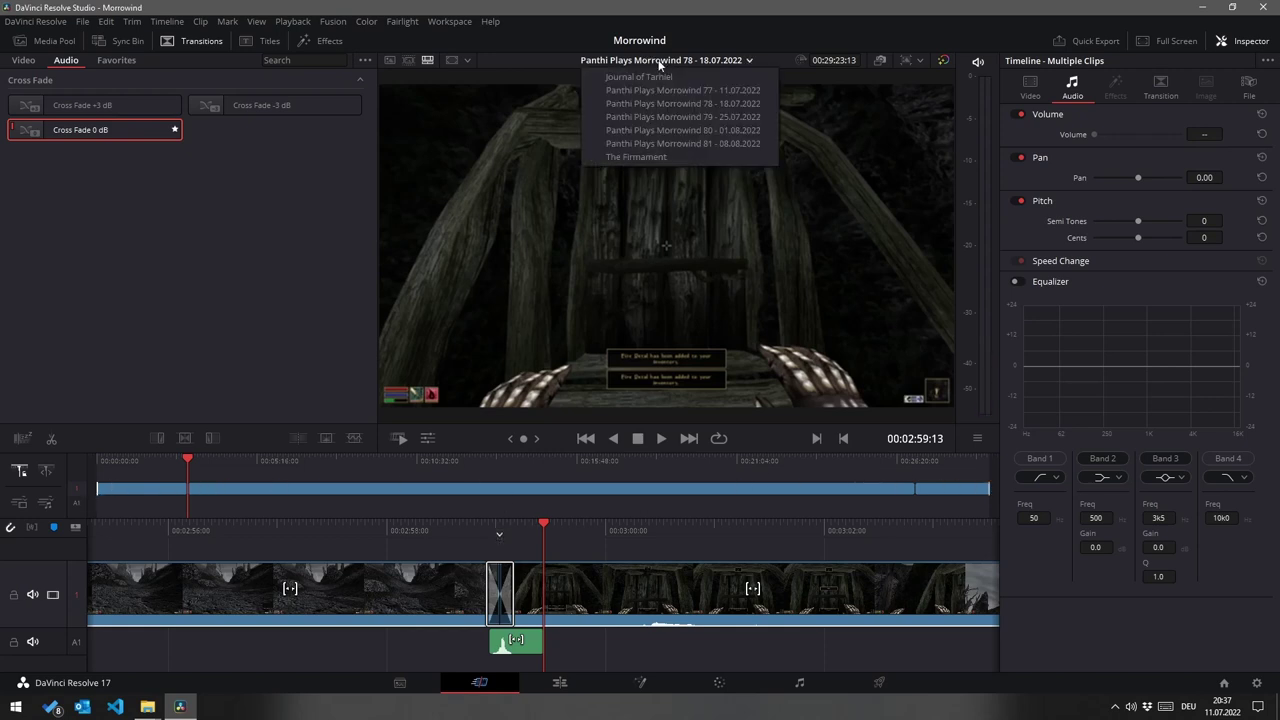
left_click(640, 90)
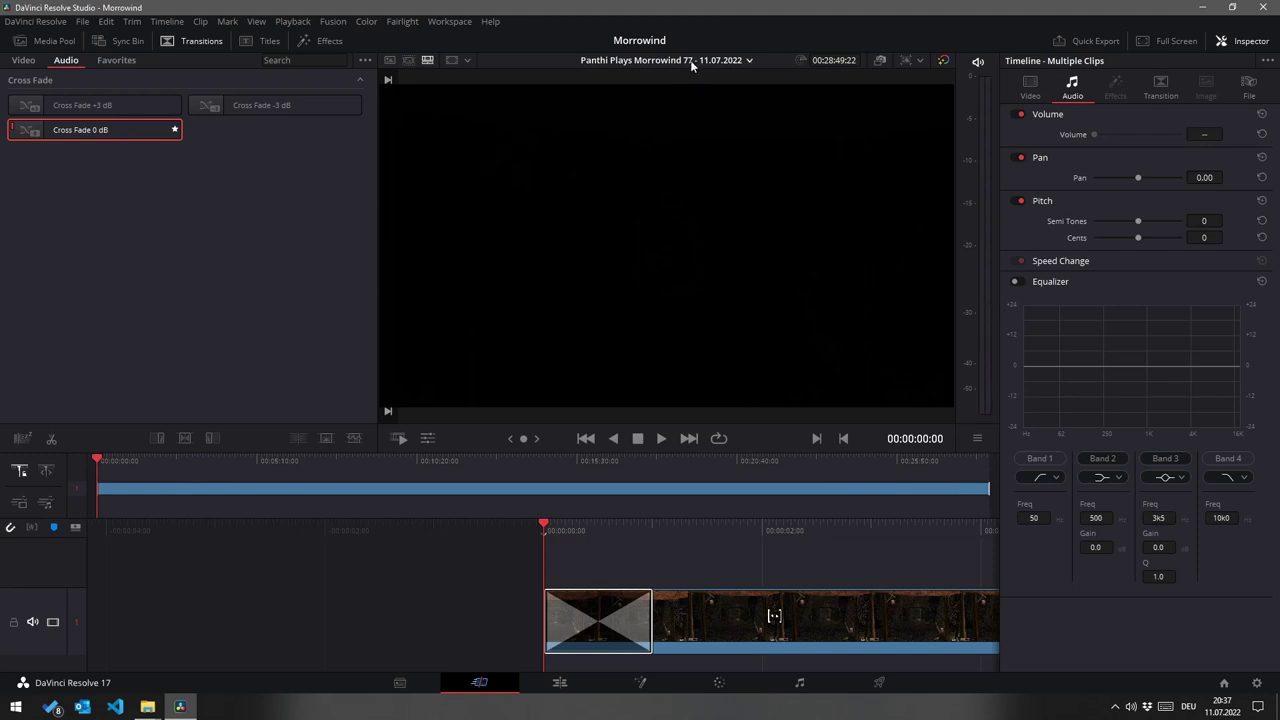
Step: Play back the opening seconds of the episode 77 timeline
key("Right")
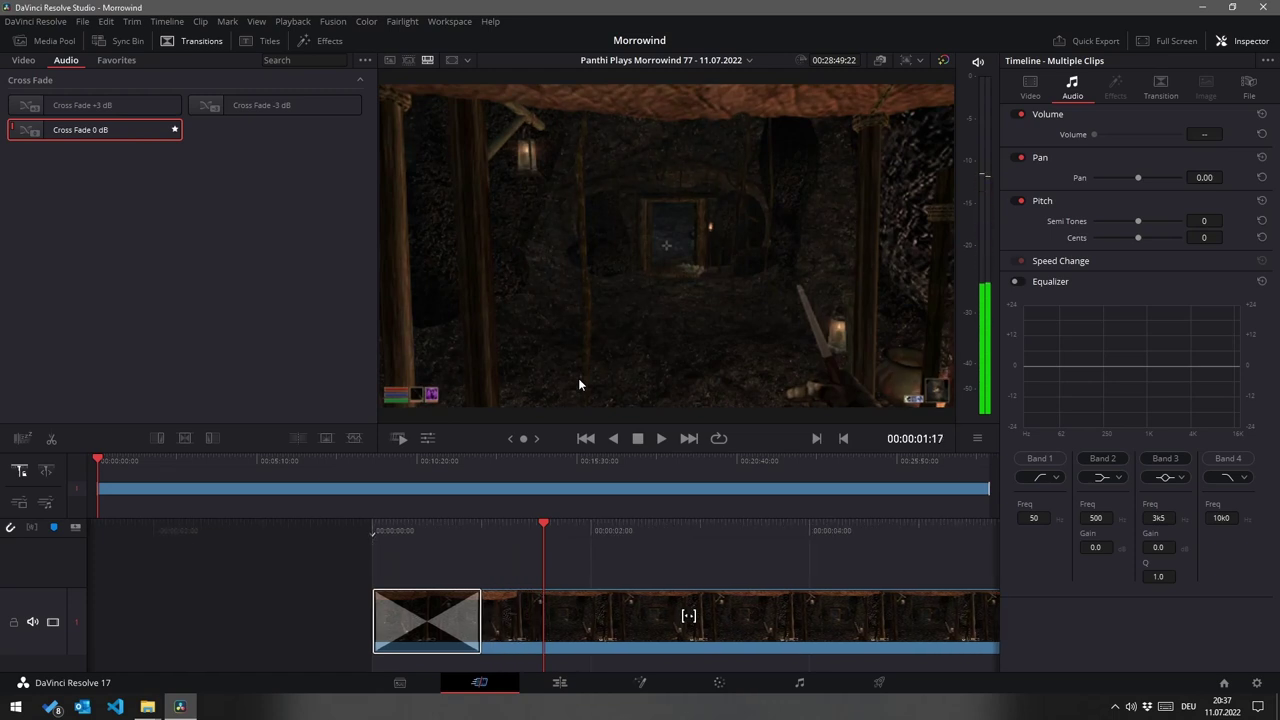
key("space")
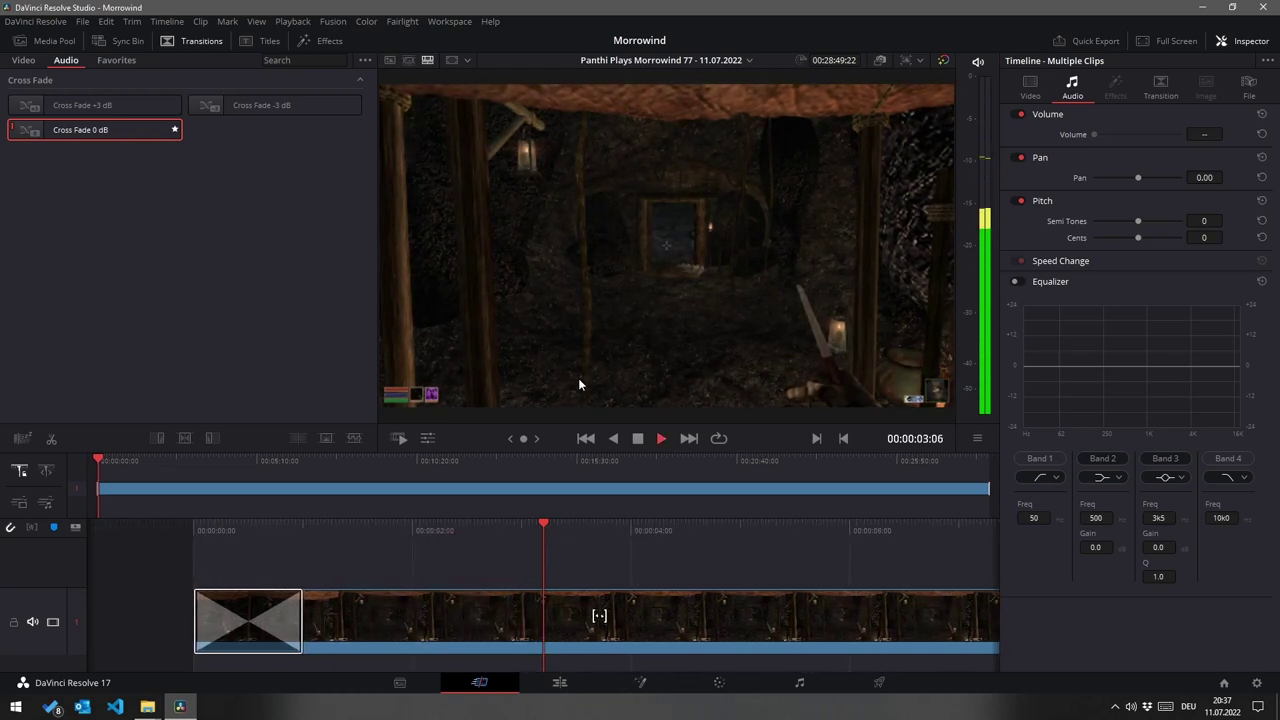
key("space")
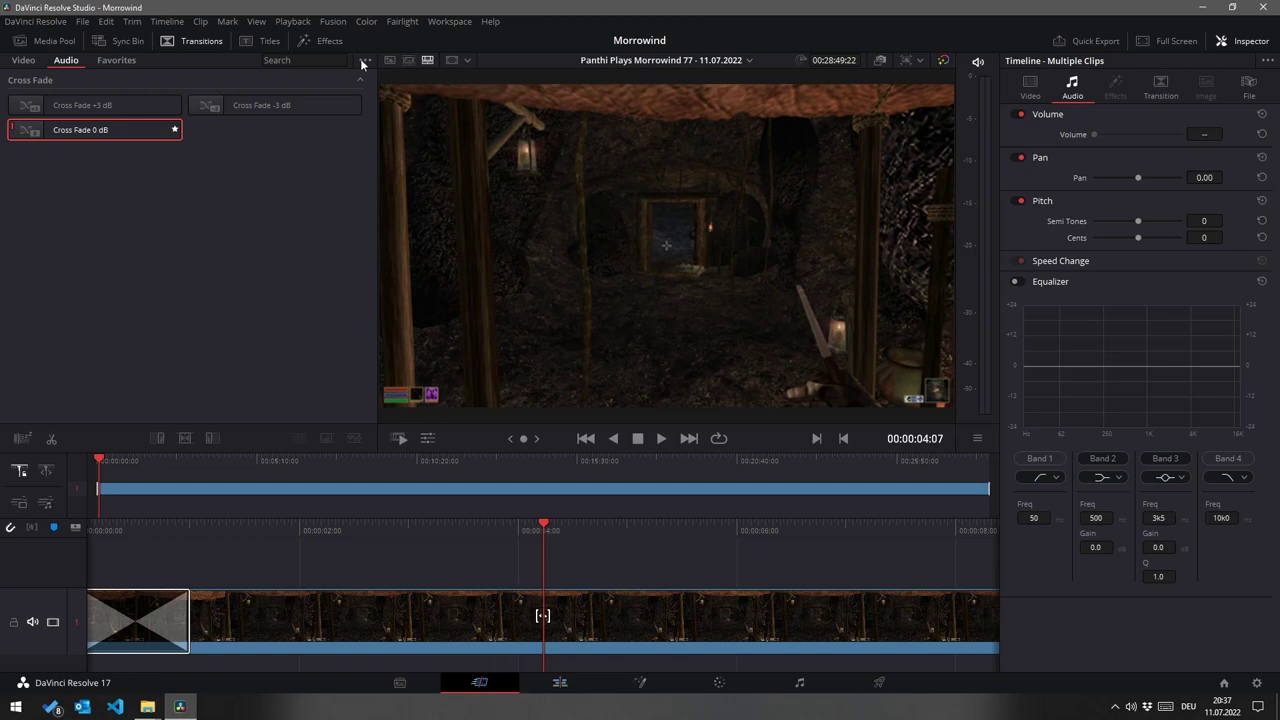
left_click(665, 60)
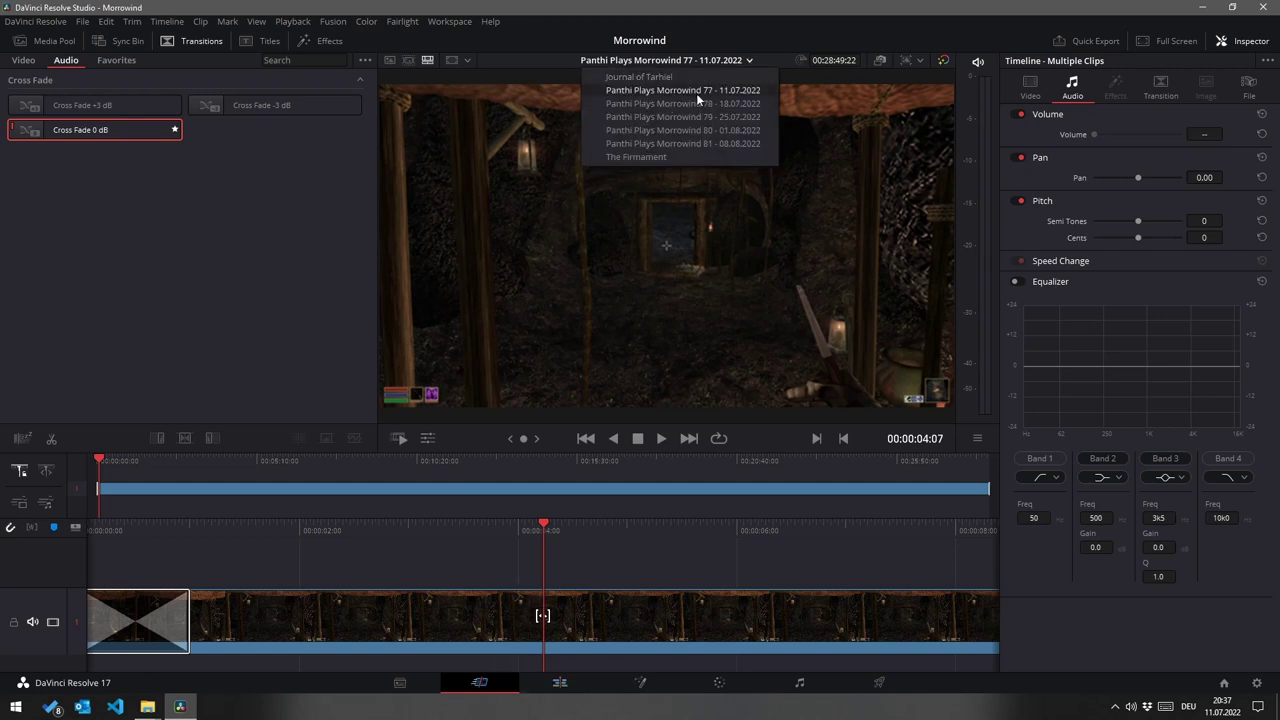
left_click(698, 89)
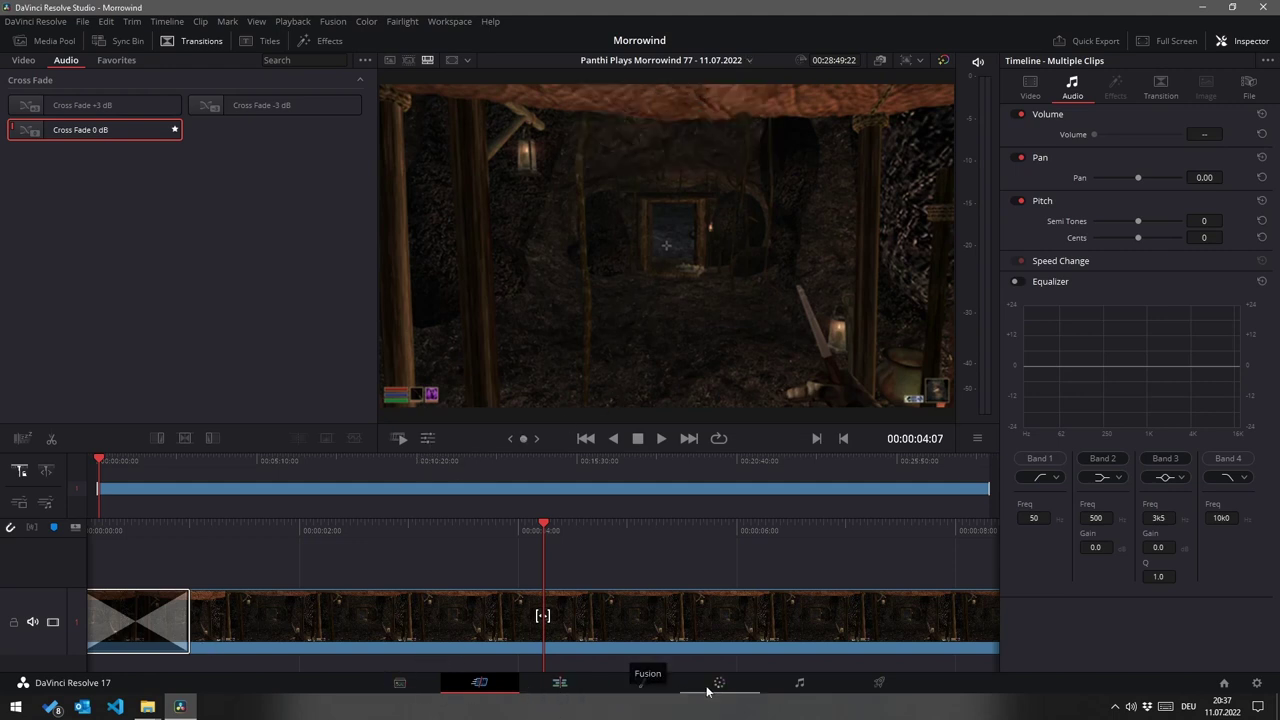
Step: Listen to the episode 77 audio in Fairlight up to 00:00:13:00, examining the levels of the Audio 1 and Audio 2 tracks
left_click(797, 683)
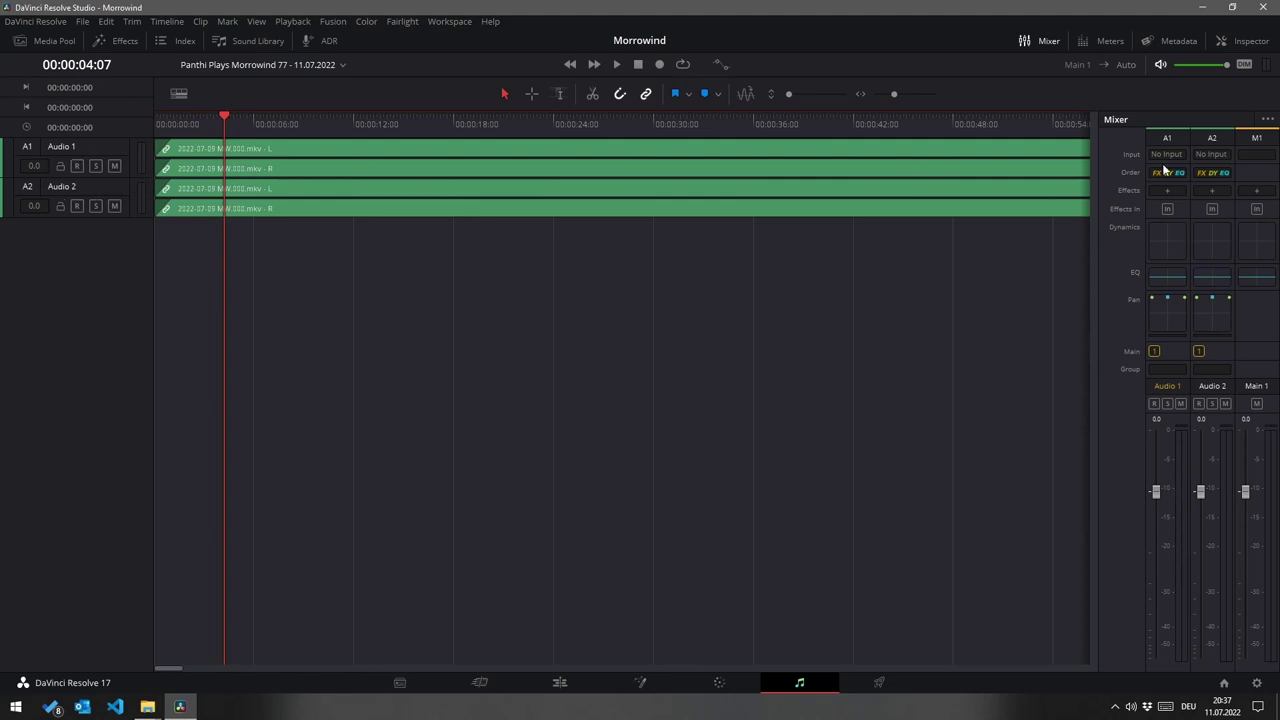
key("space")
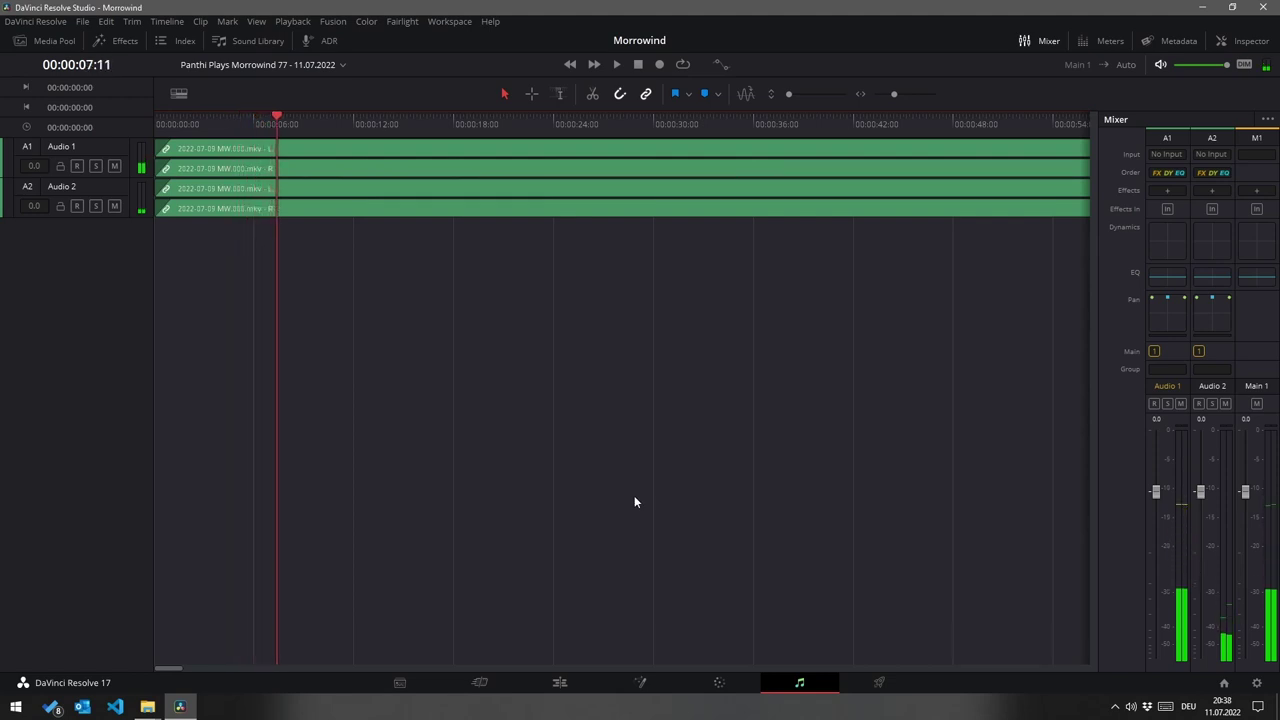
key("space")
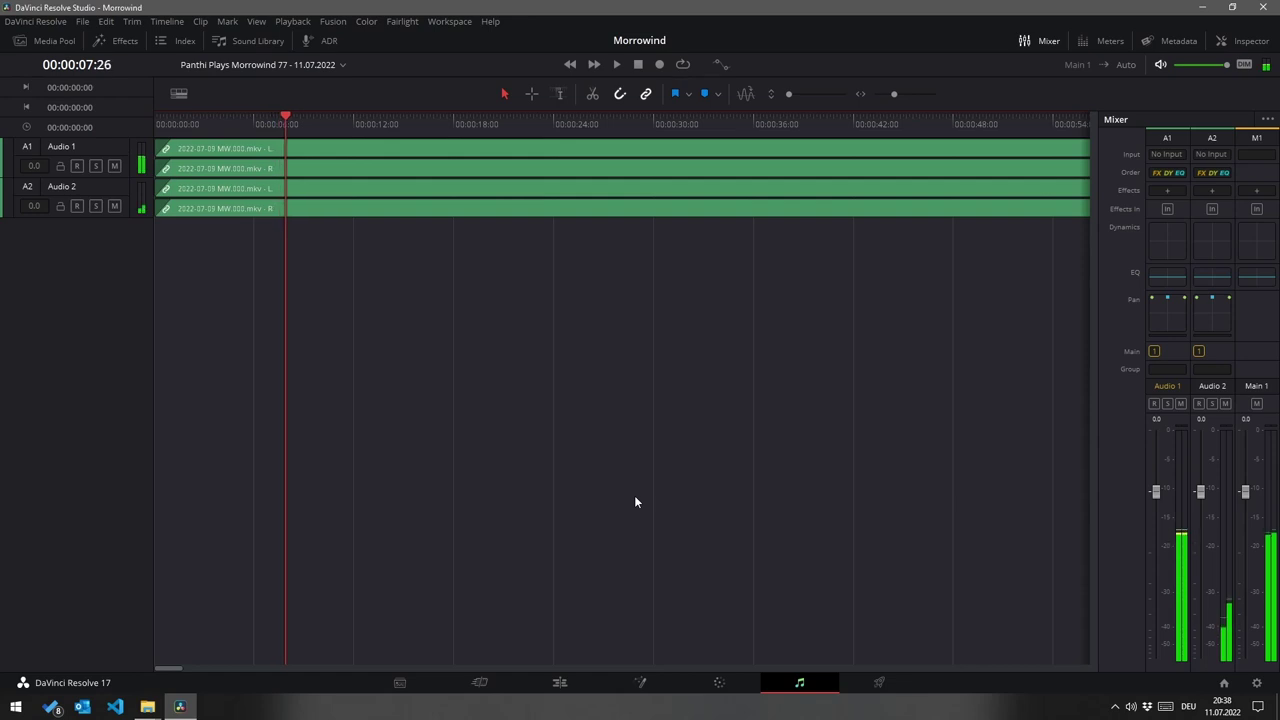
key("space")
key("space")
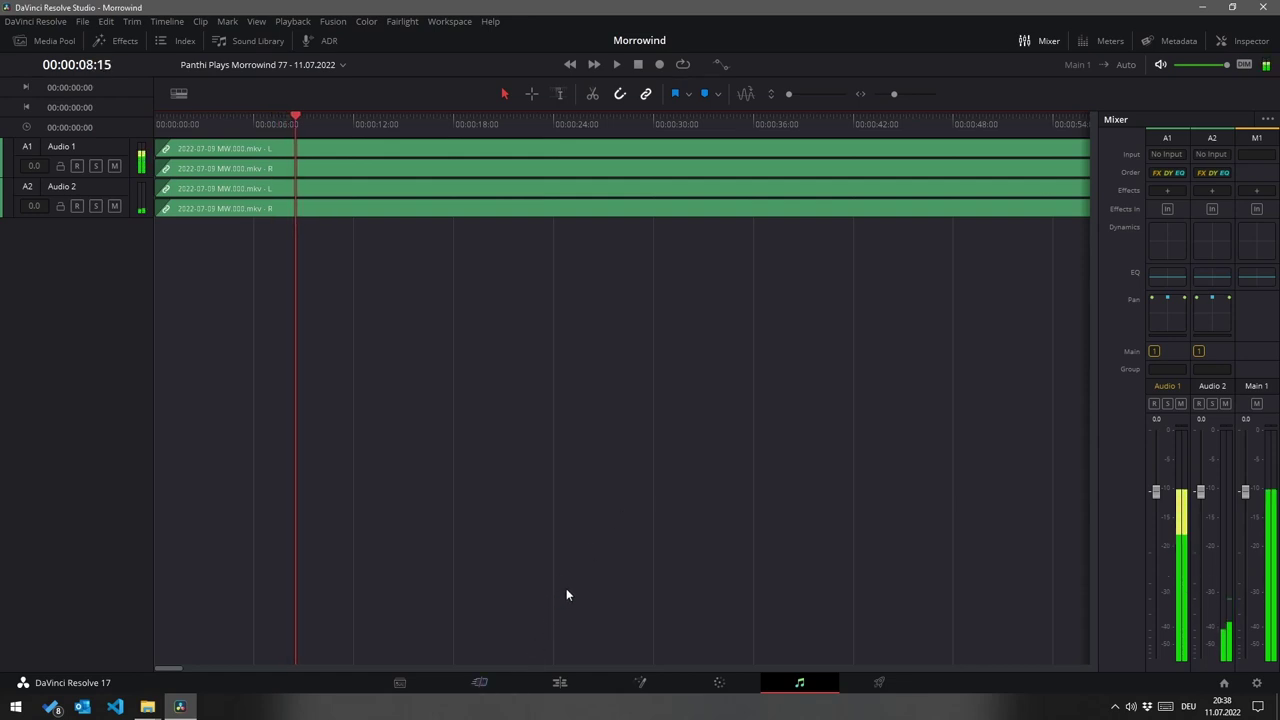
key("space")
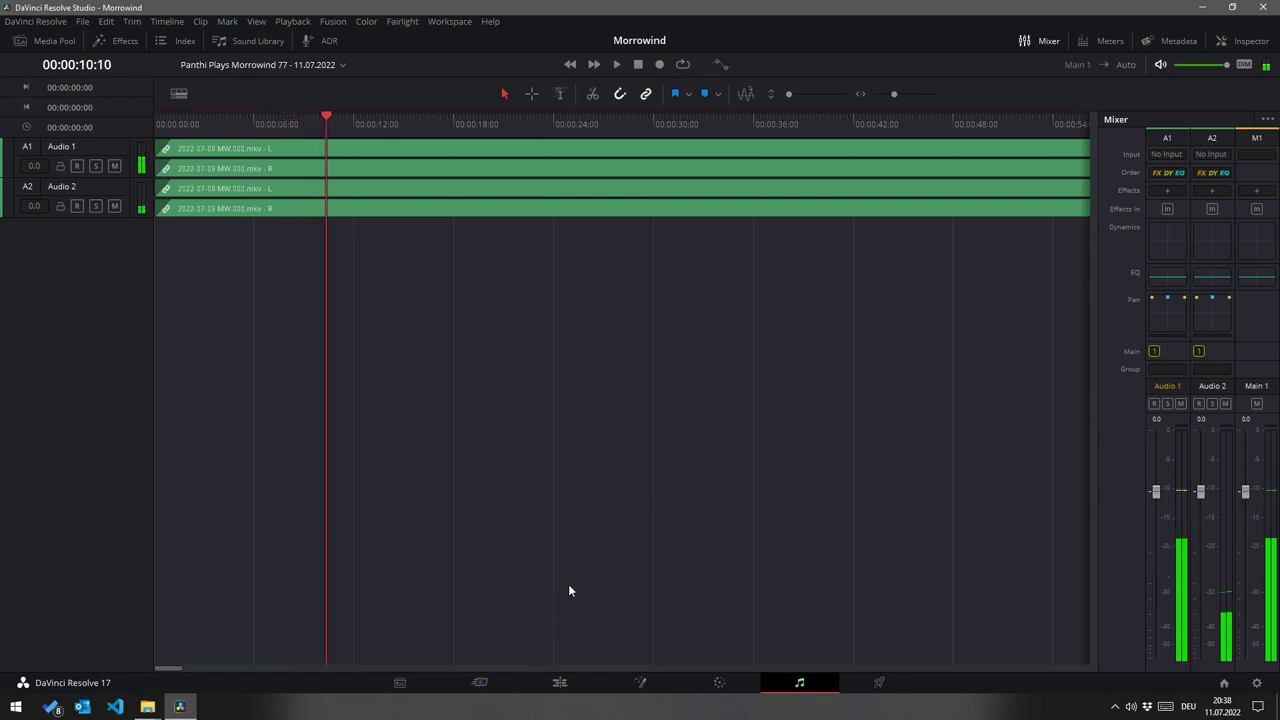
key("space")
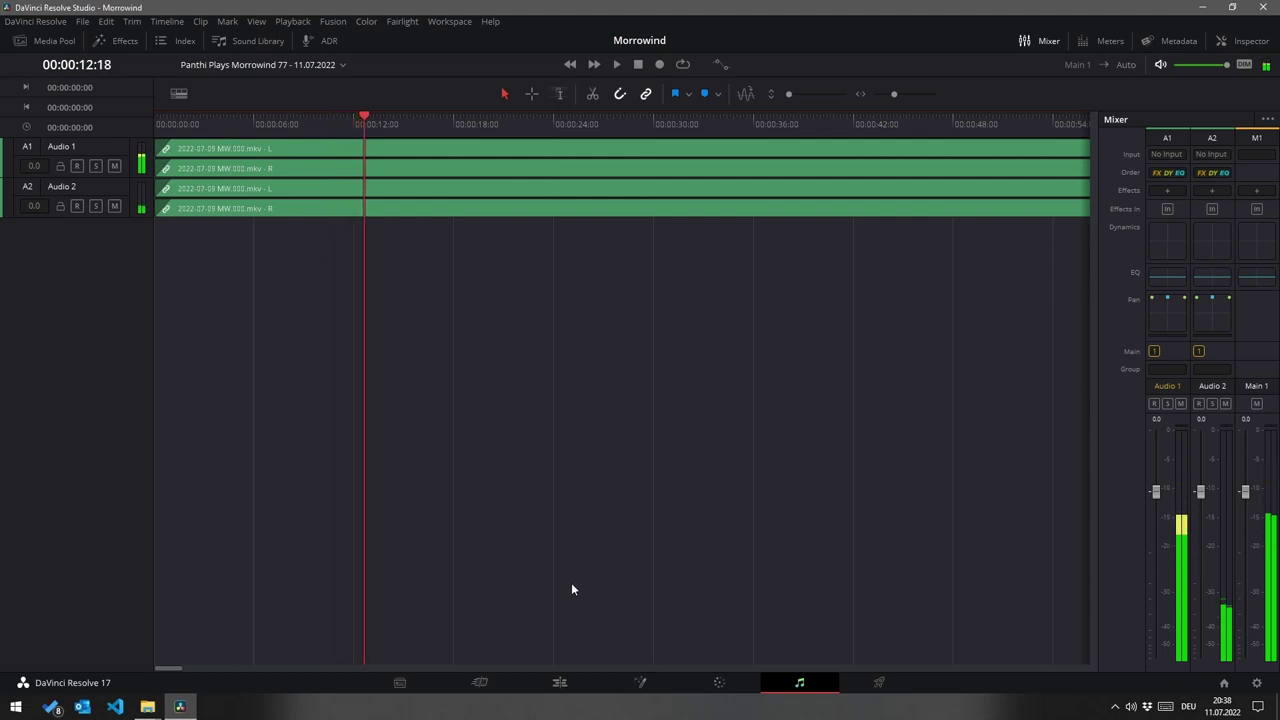
key("space")
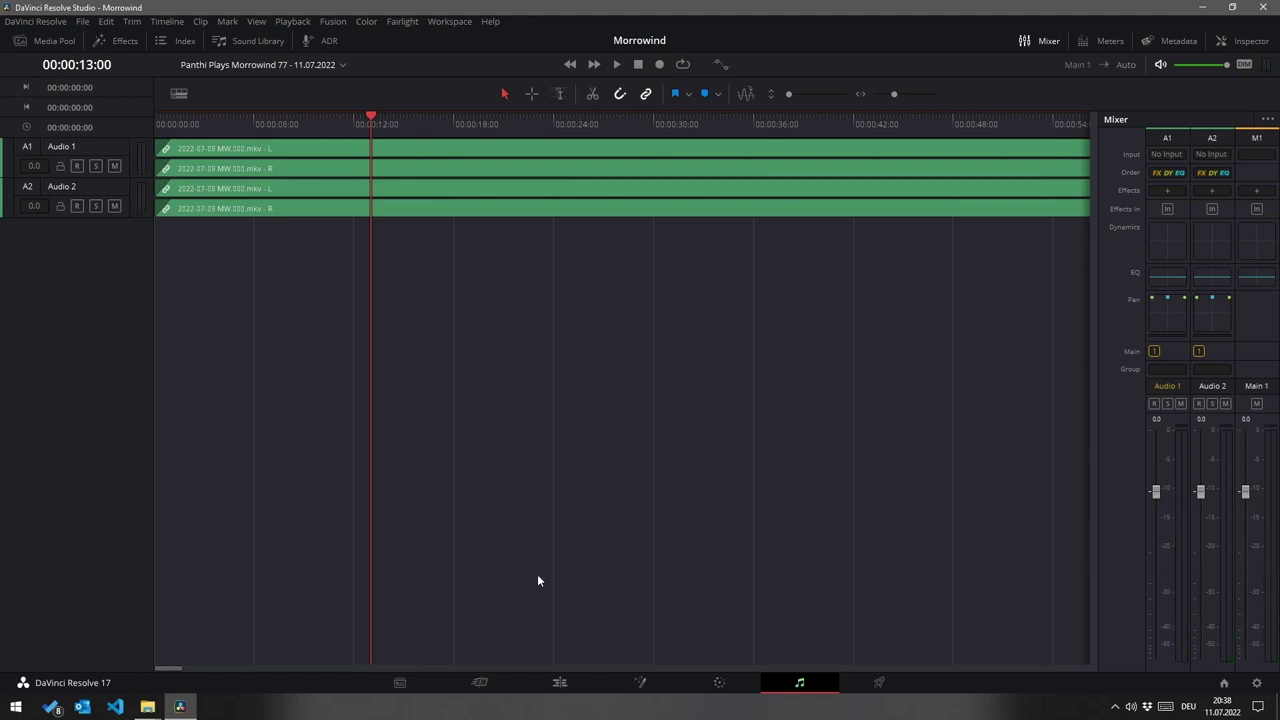
Step: Place the playhead on the Edit page at 00:00:17:12, in the speech-free gap of the Audio 1 track
left_click(557, 683)
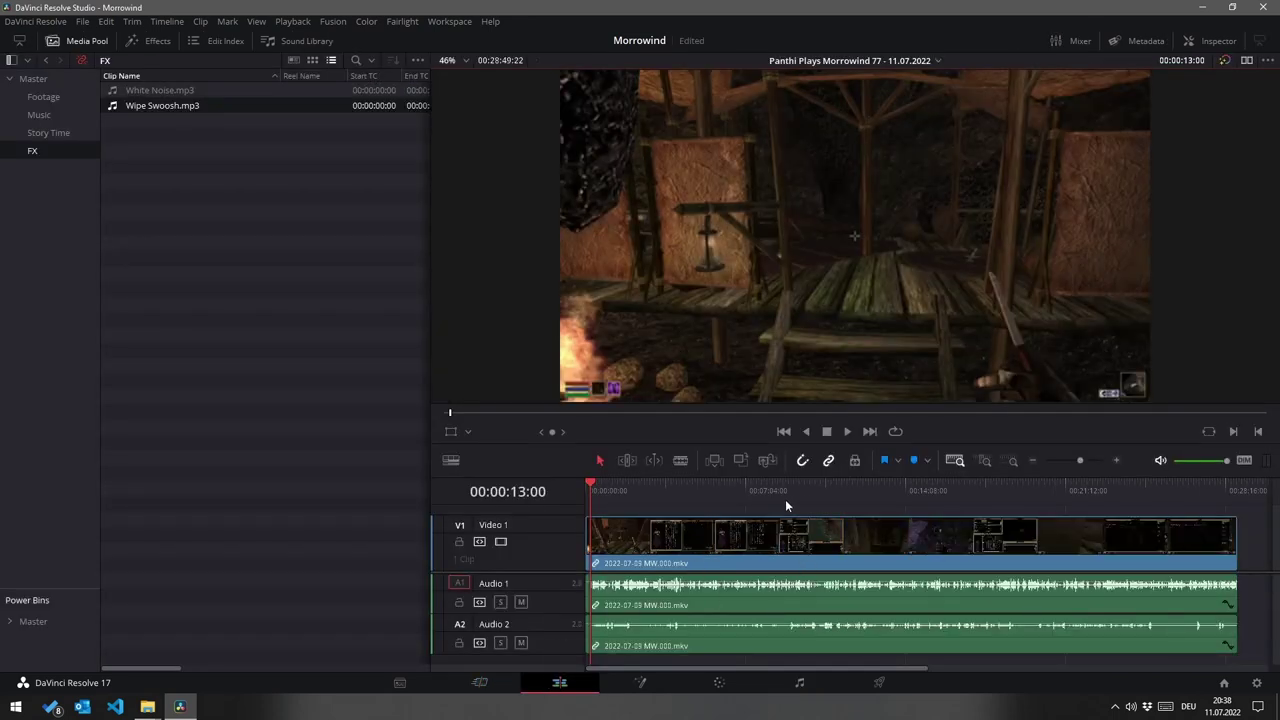
left_click(986, 460)
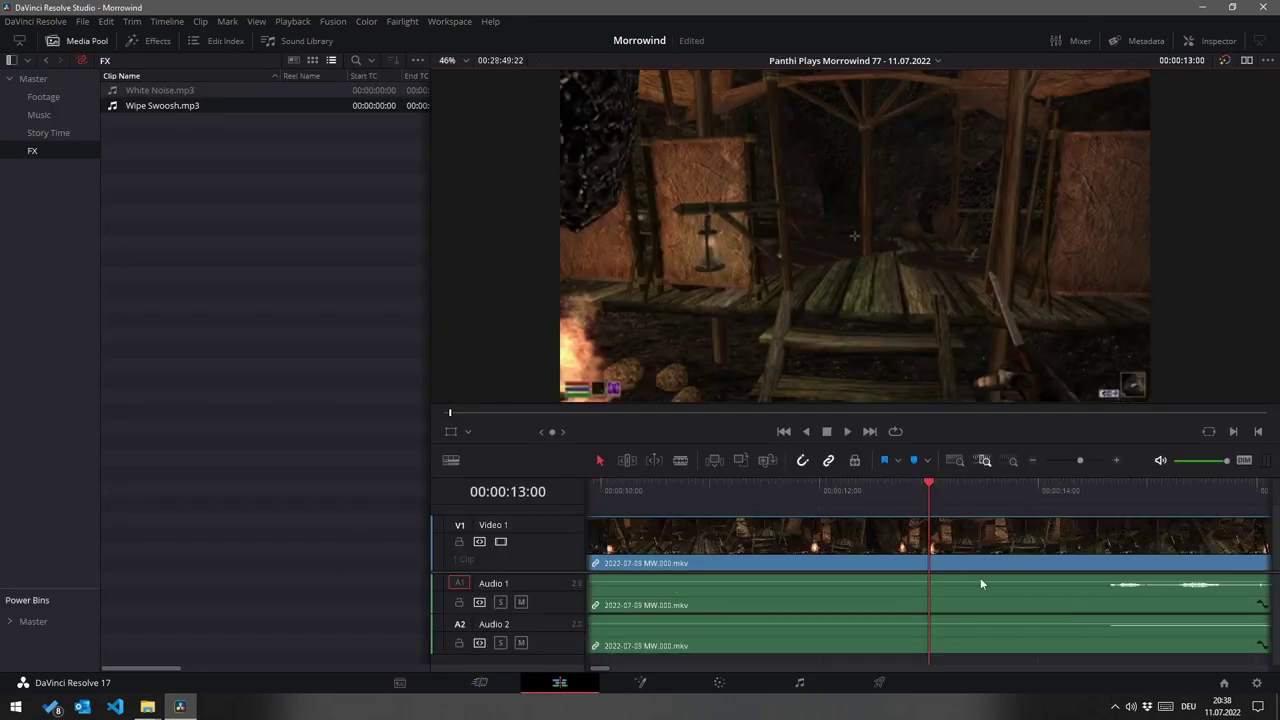
scroll(972, 577, "right", 3)
scroll(700, 562, "right", 5)
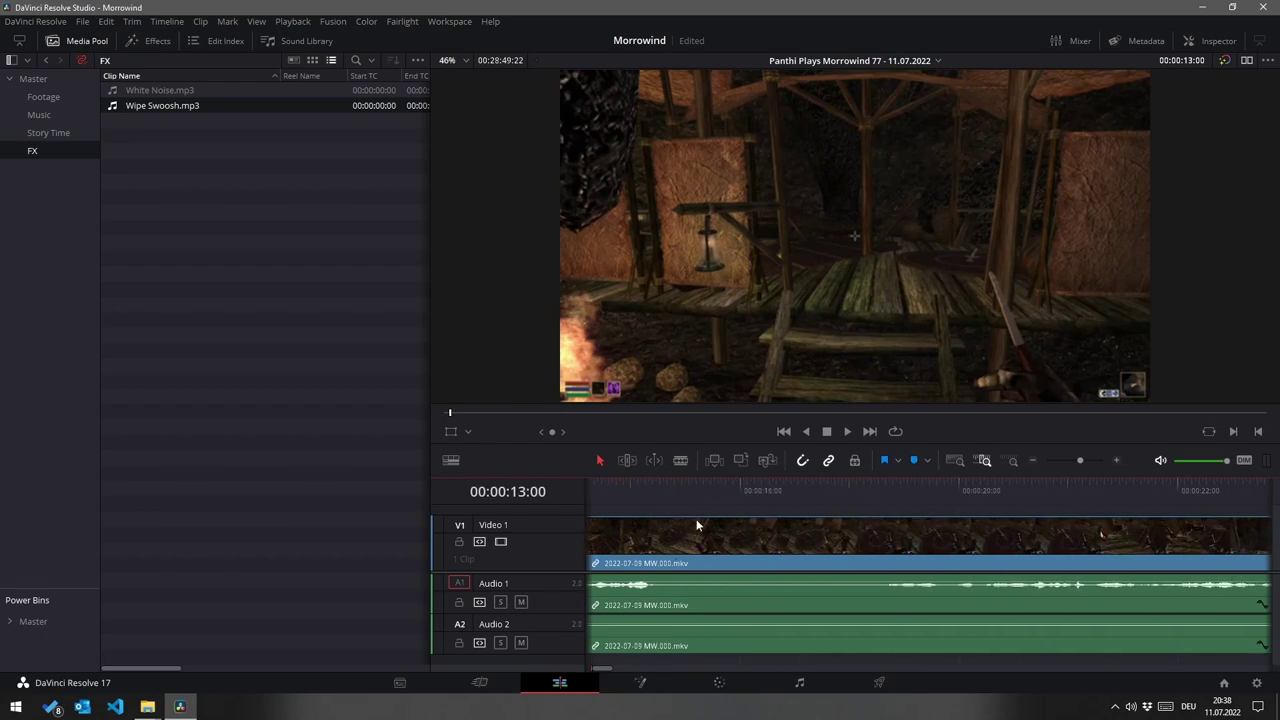
left_click(691, 490)
key("space")
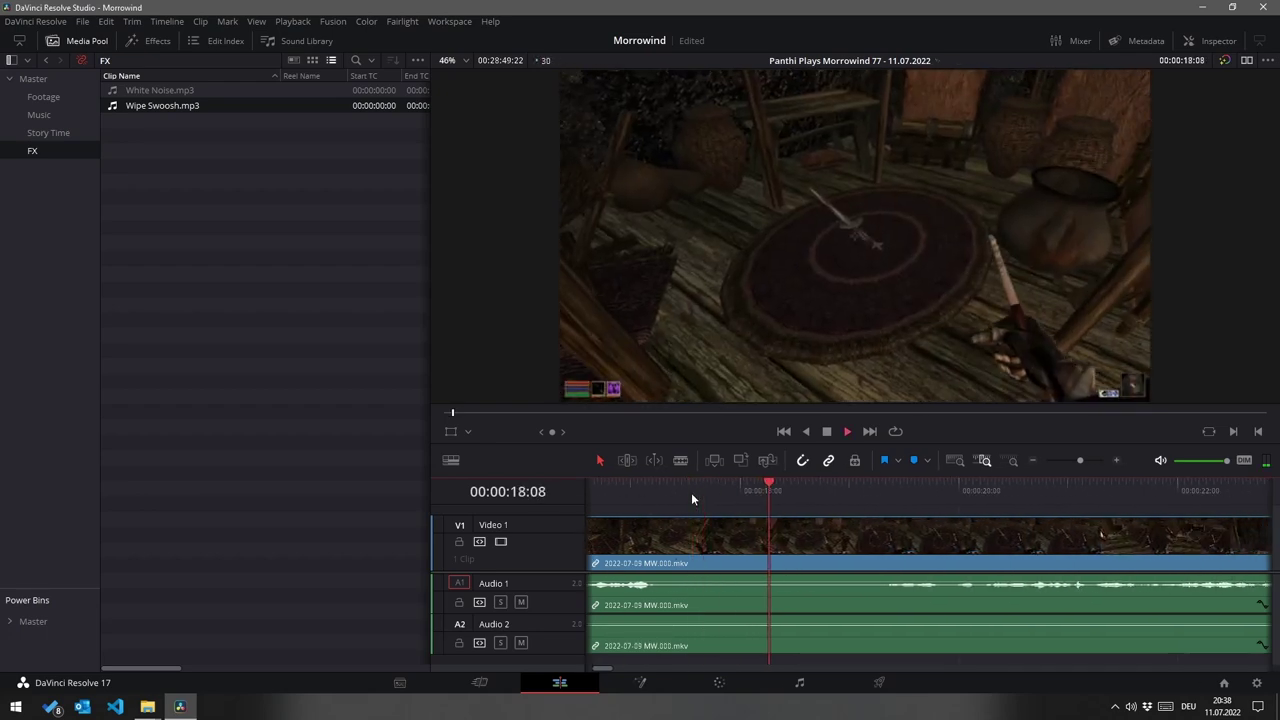
left_click_drag(686, 490, 674, 492)
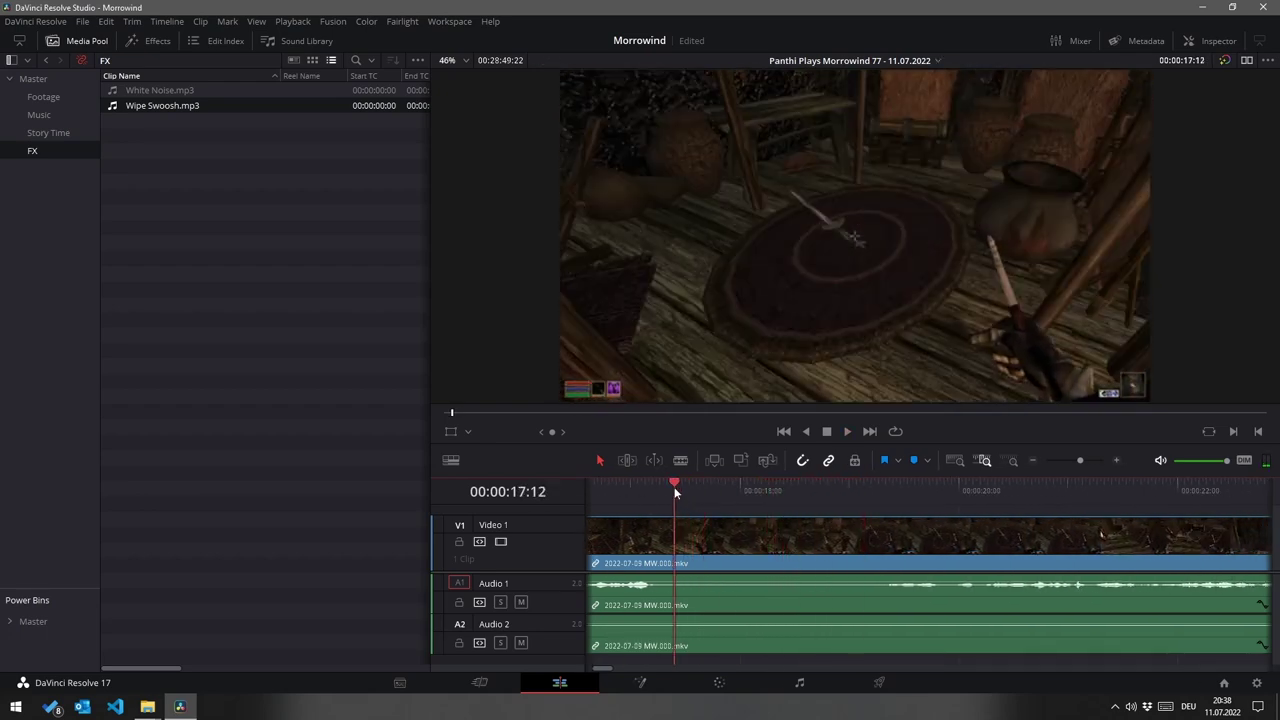
right_click(555, 596)
left_click(531, 589)
left_click(480, 682)
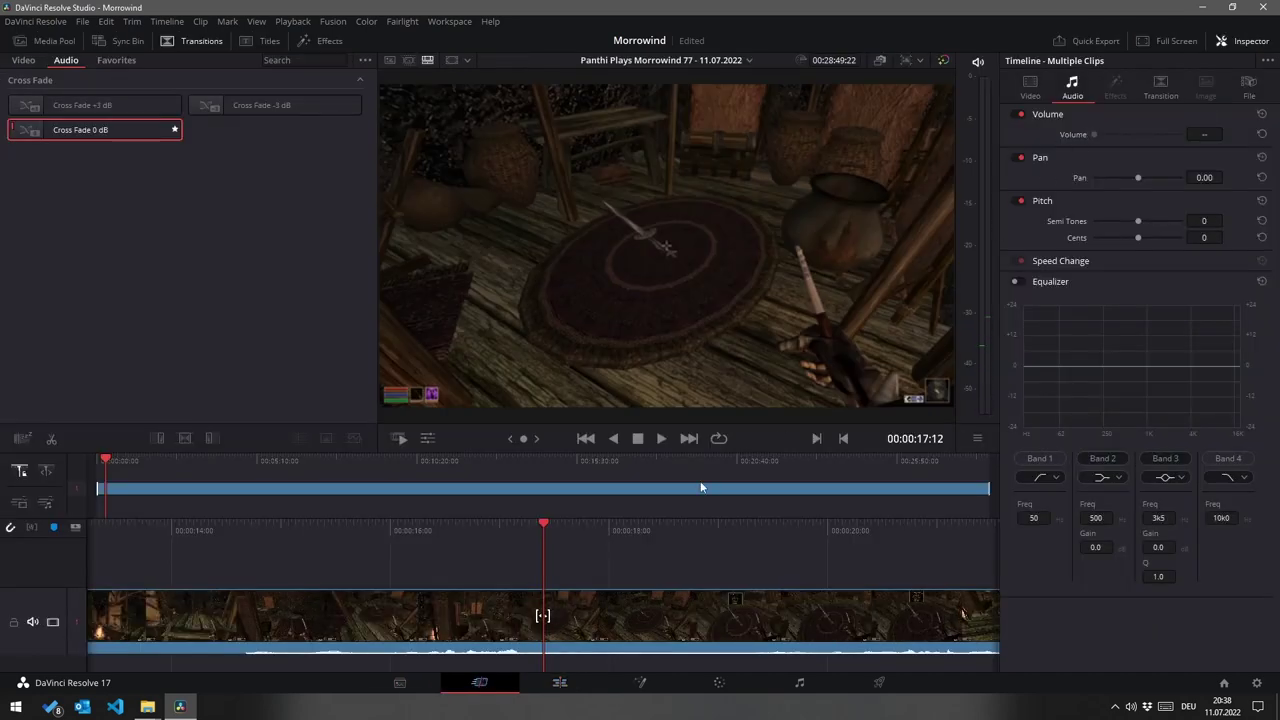
left_click(560, 682)
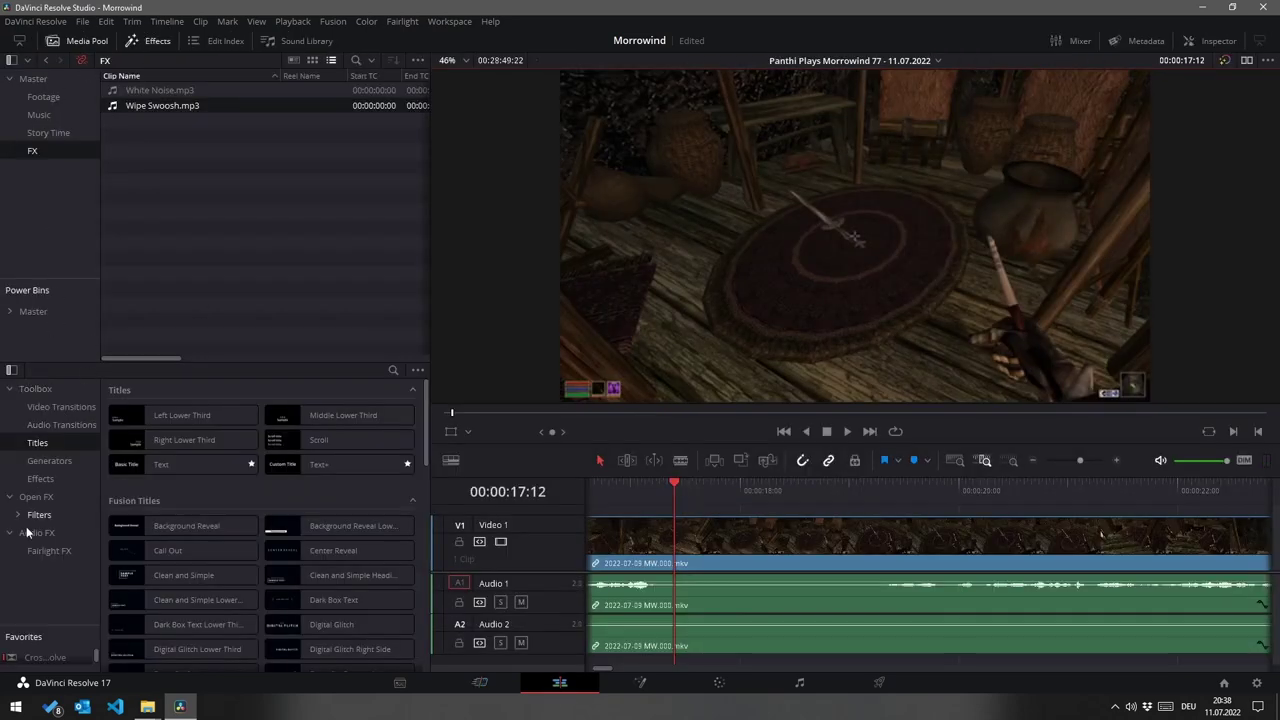
Step: Apply the Fairlight Noise Reduction effect to the Audio 1 track and move its settings window clear of the timeline
left_click(42, 480)
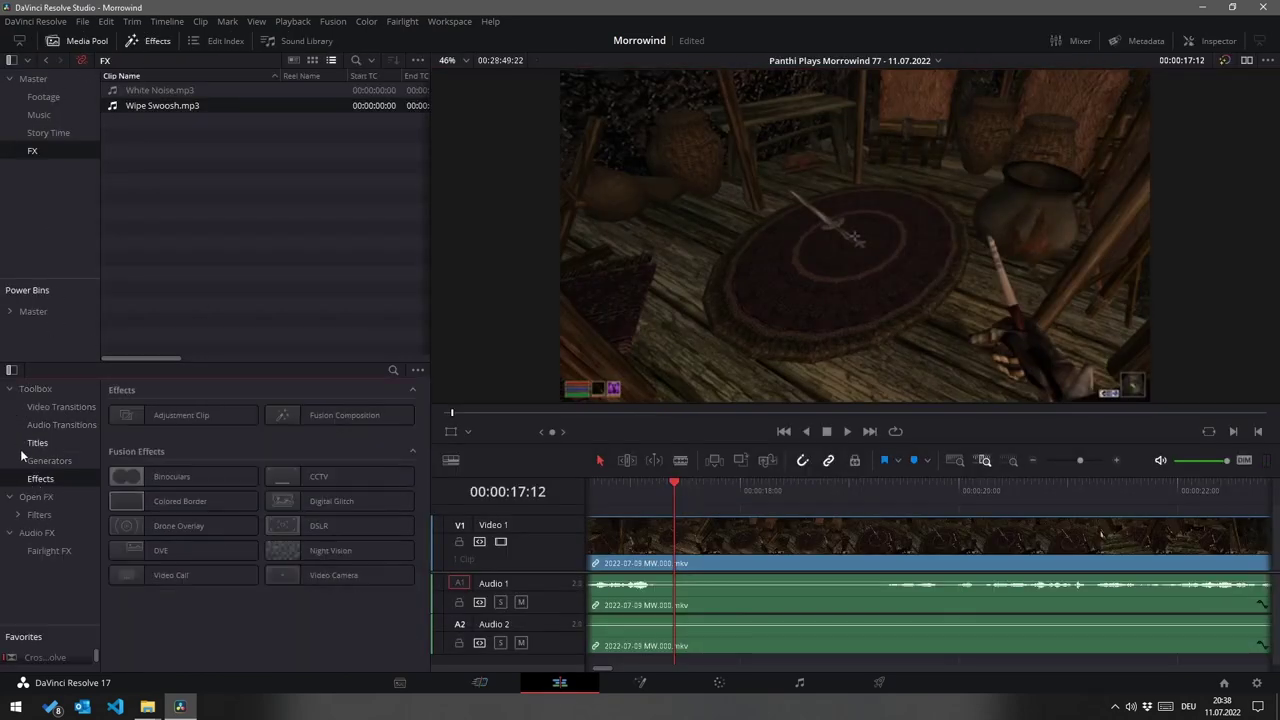
left_click(46, 535)
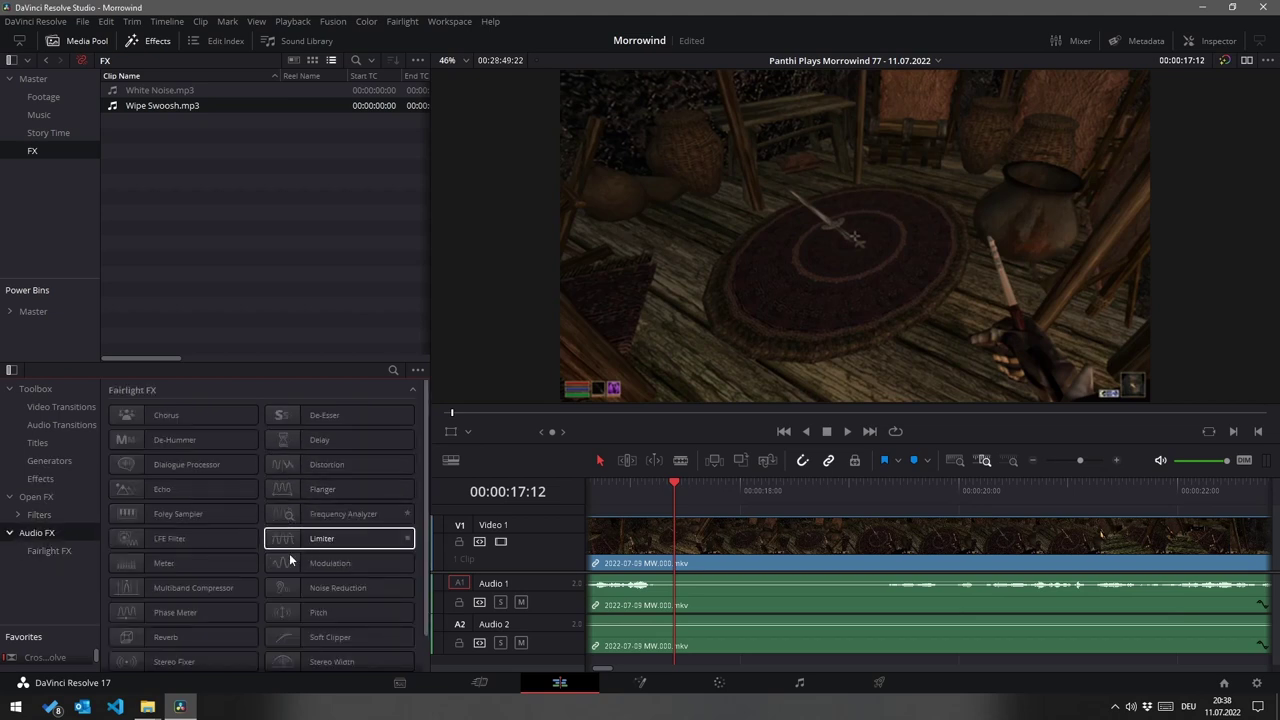
scroll(275, 545, "down", 1)
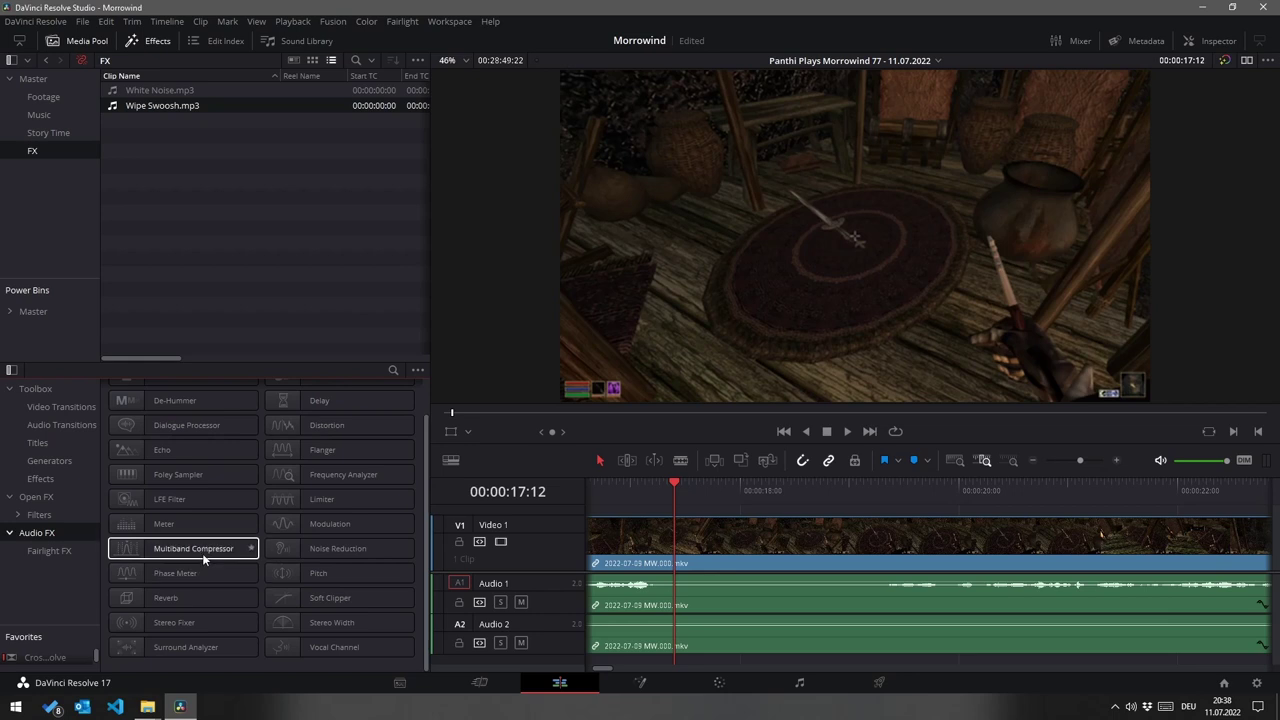
left_click_drag(337, 552, 542, 600)
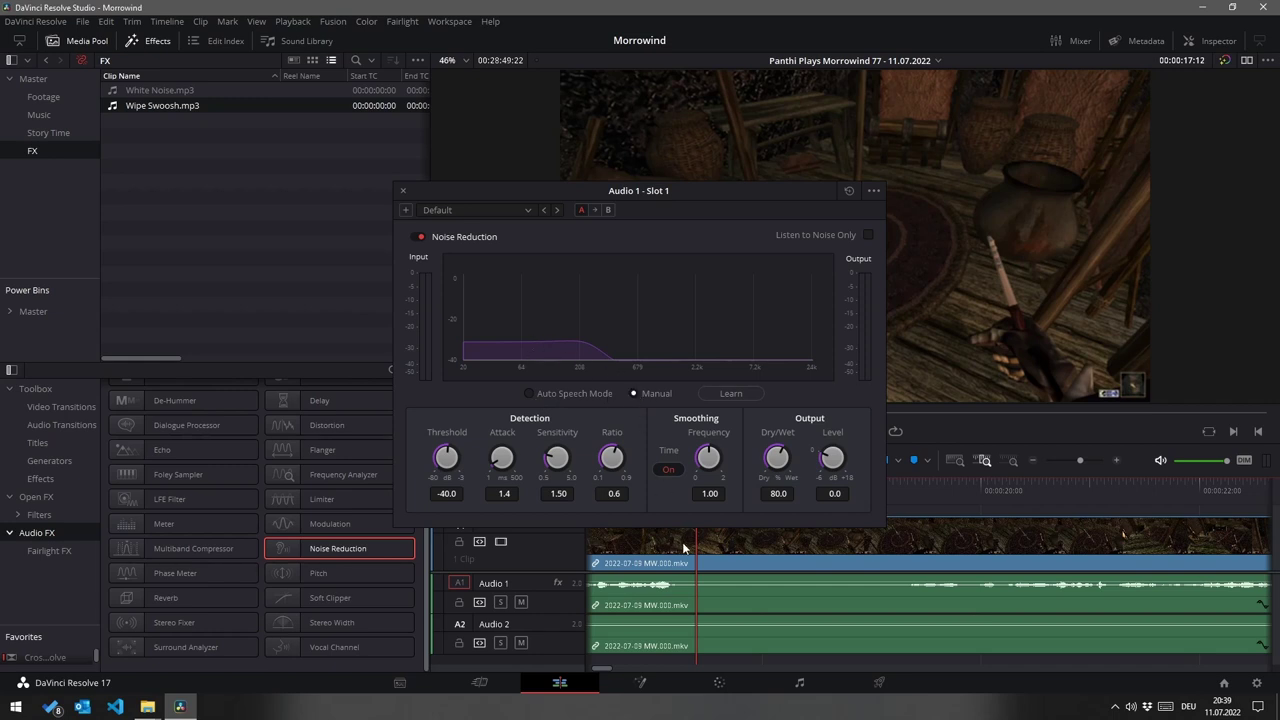
left_click_drag(663, 195, 471, 104)
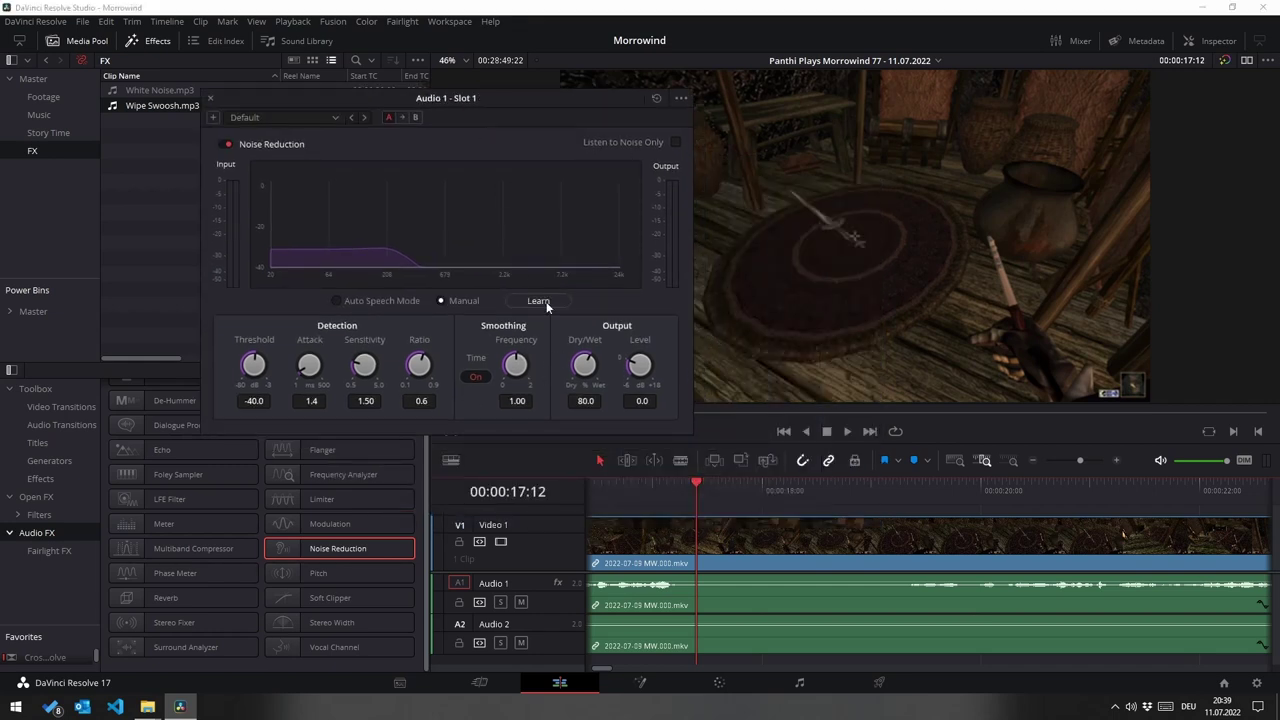
Step: Learn the noise profile from the speech-free gap on the episode 77 Audio 1 track and lower the effect's output level to -4.6 dB
left_click(540, 301)
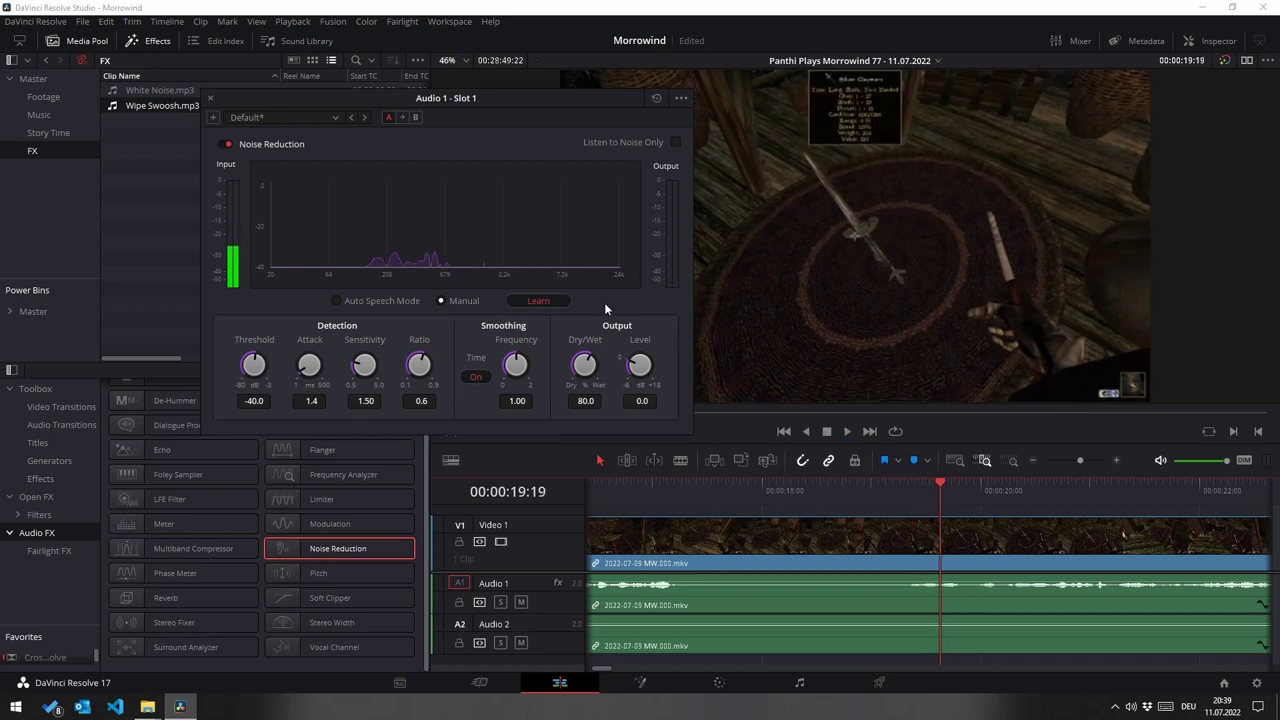
left_click_drag(849, 490, 605, 492)
key("space")
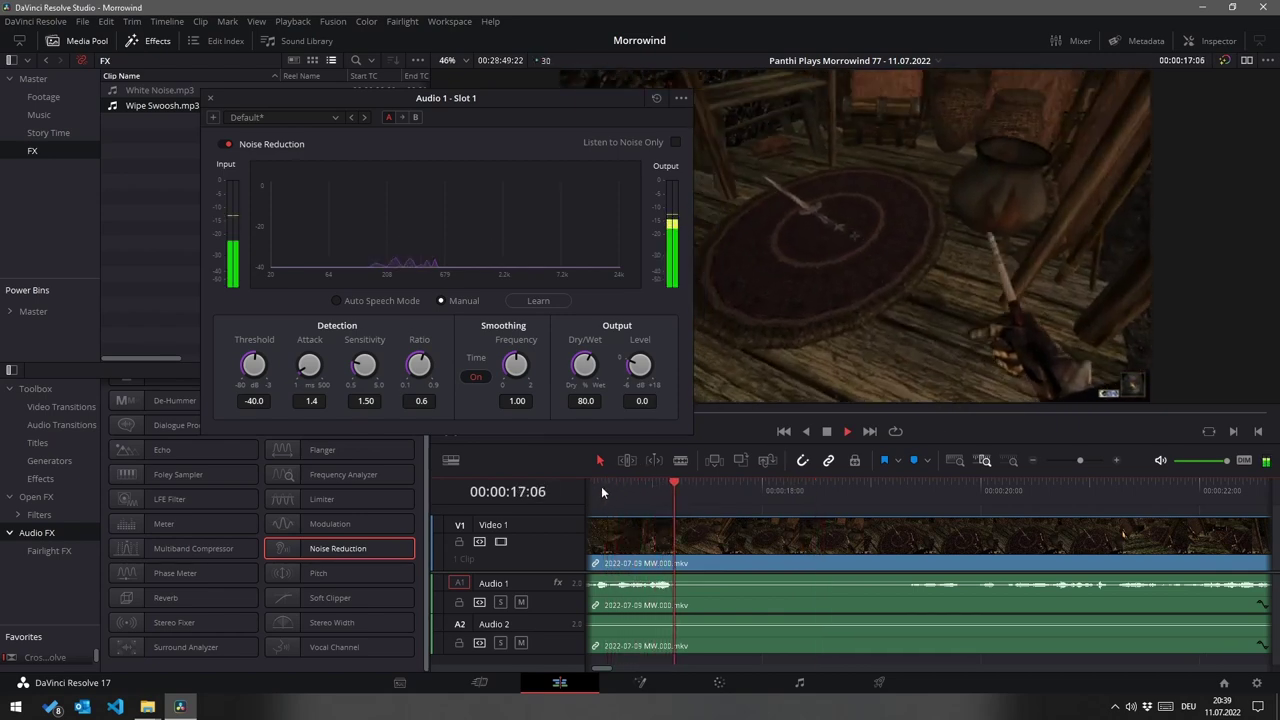
key("space")
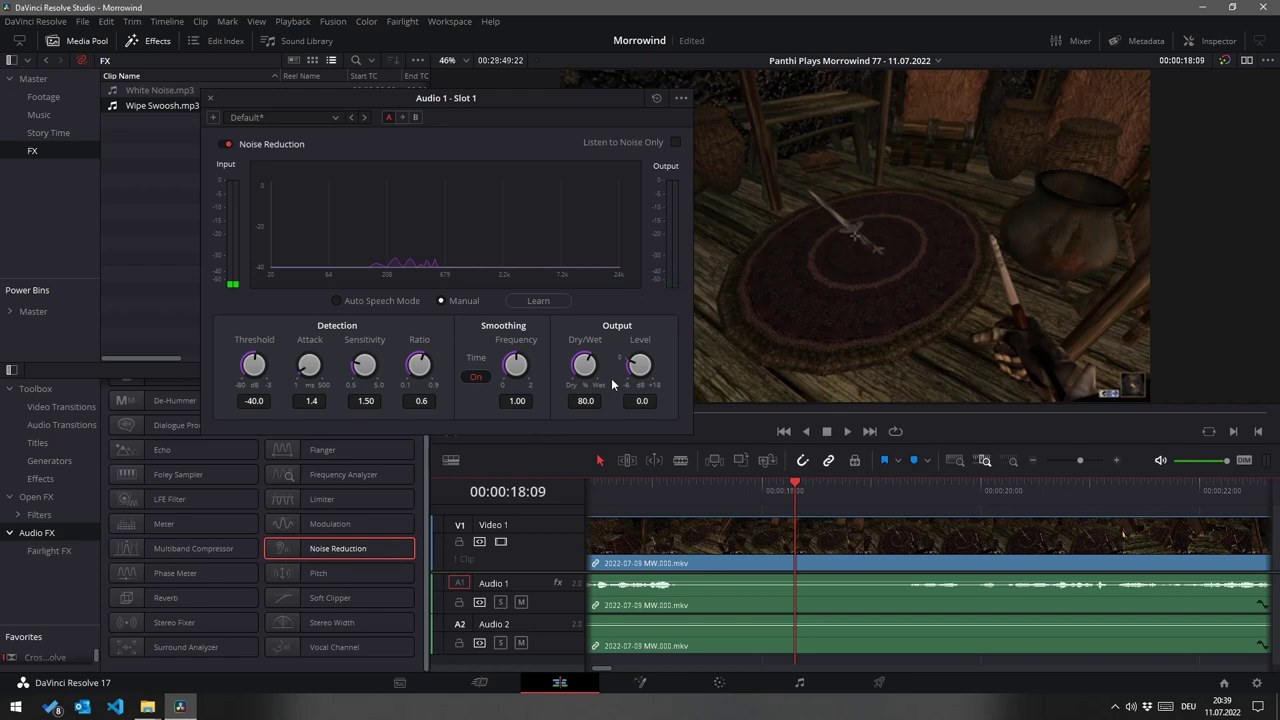
key("space")
mouse_move(630, 378)
left_mouse_down()
mouse_move(585, 373)
mouse_move(618, 370)
left_mouse_up()
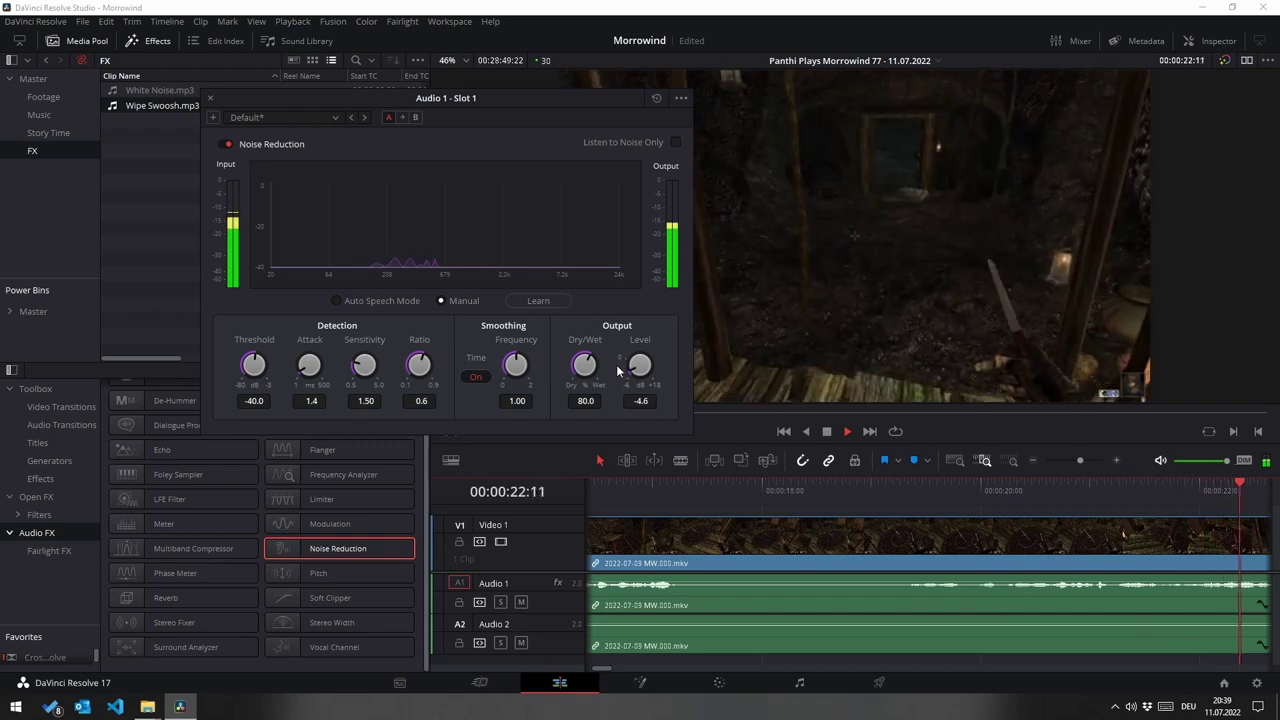
Step: Audition only the removed noise with Audio 1 soloed, restore normal listening, and close the episode 77 noise reduction settings
left_click(676, 143)
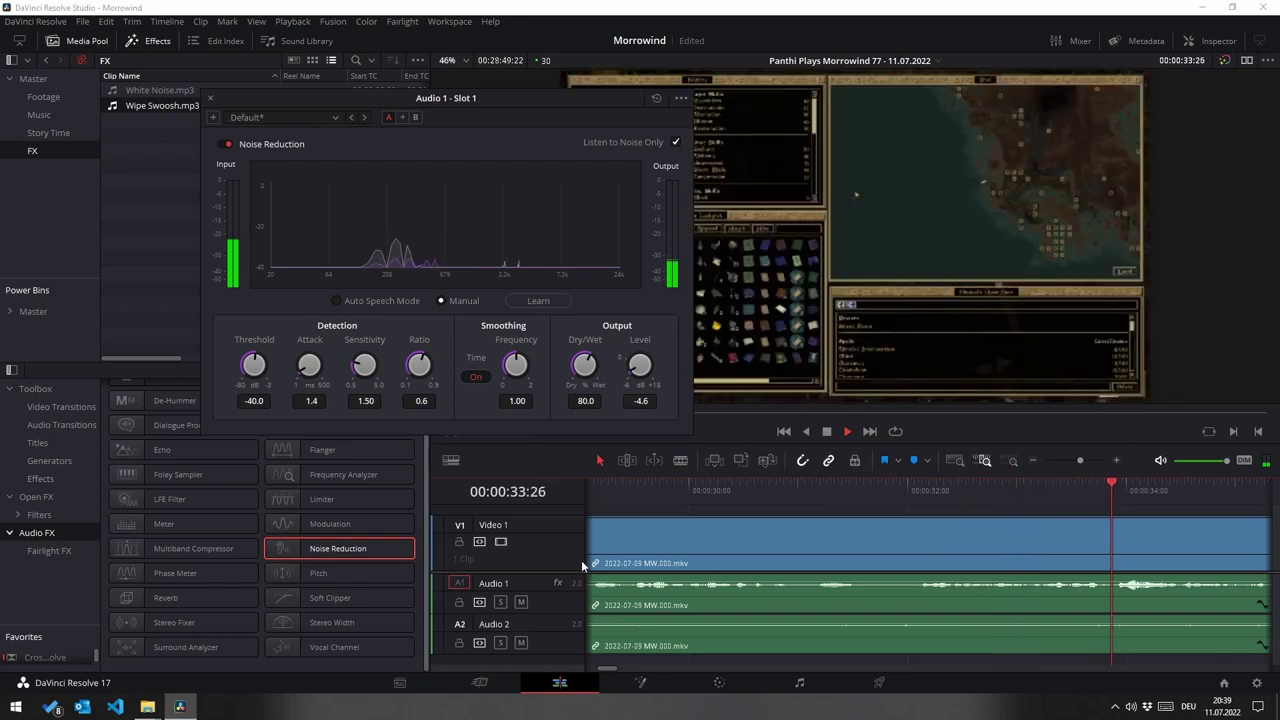
left_click(503, 601)
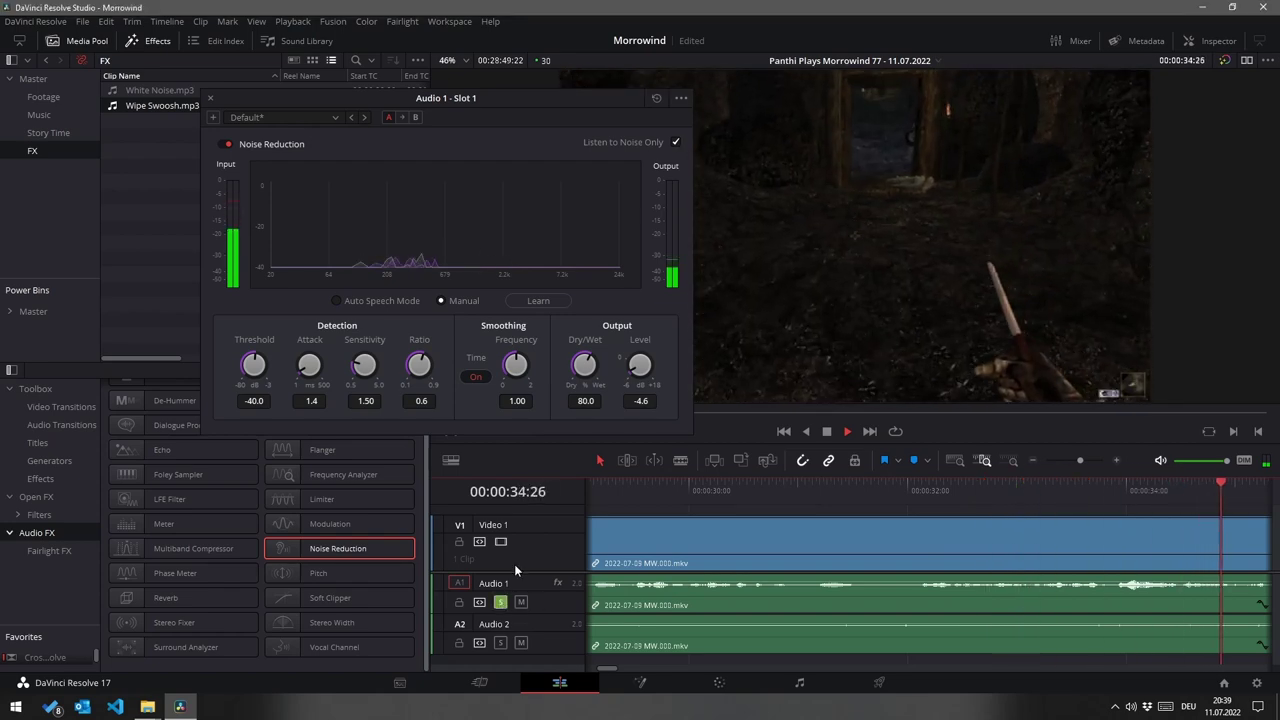
left_click(677, 143)
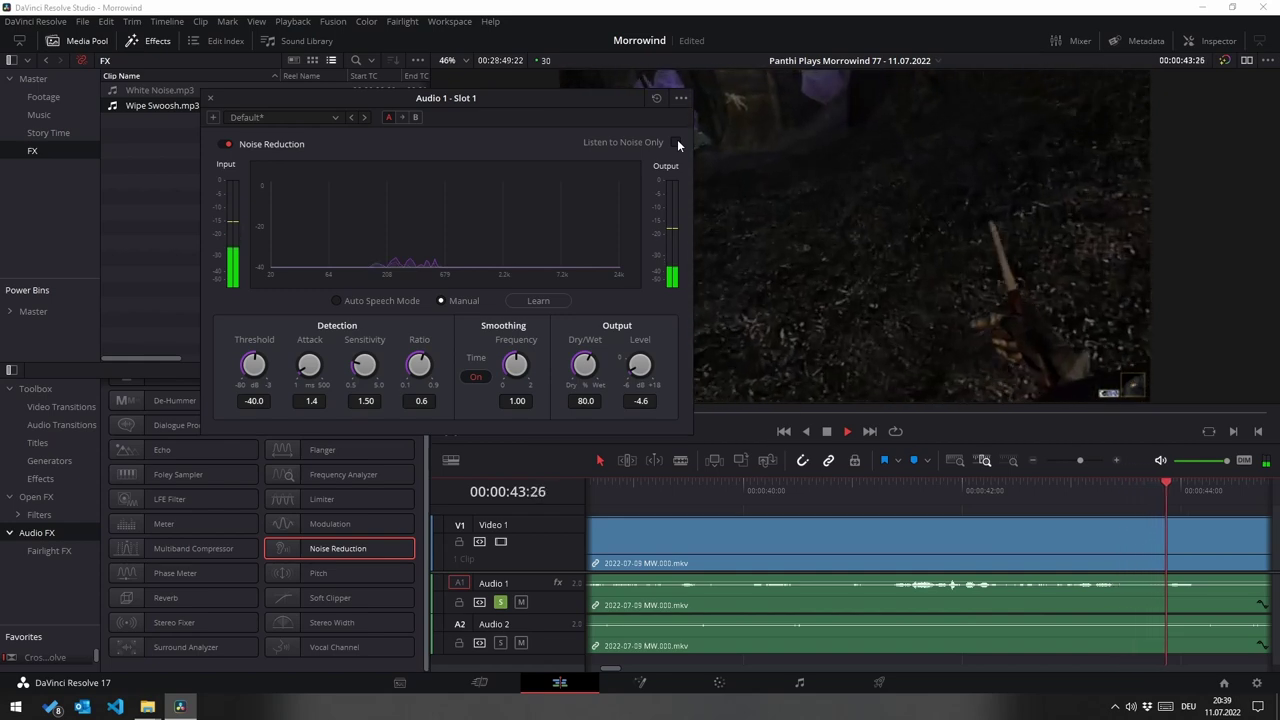
key("space")
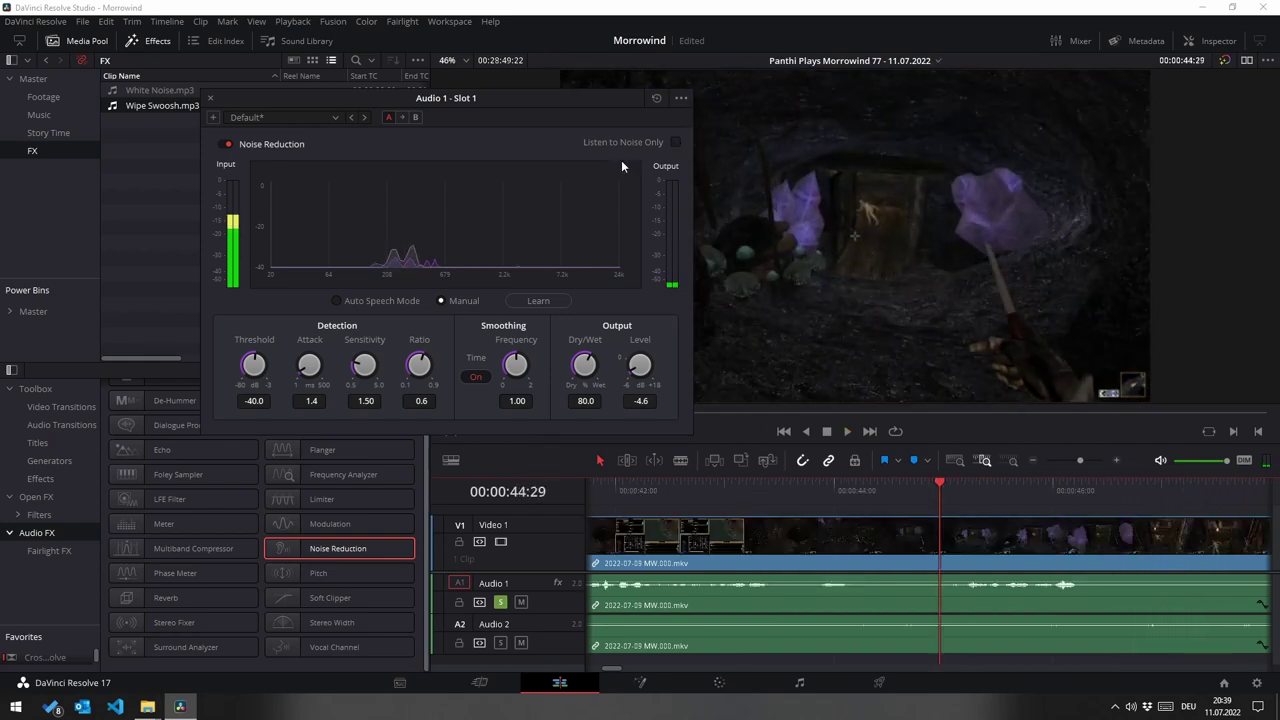
left_click(210, 98)
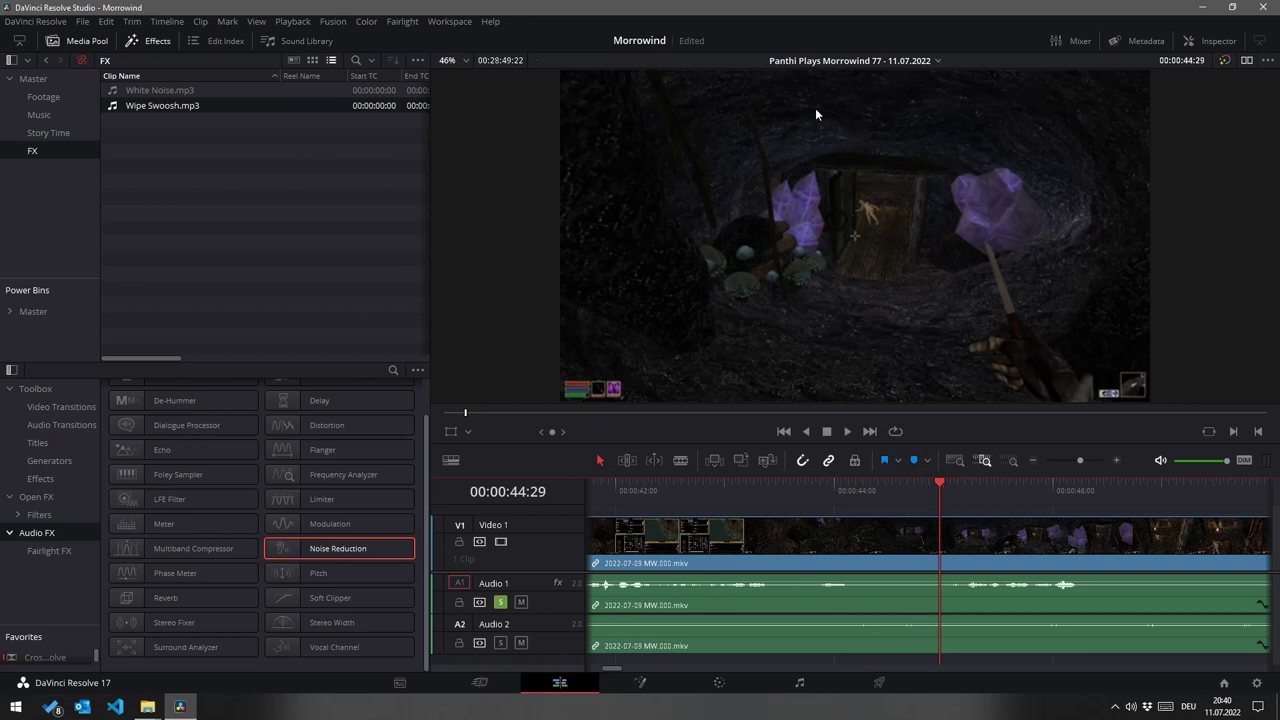
left_click(500, 602)
Step: Switch to the episode 78 timeline and place the playhead in a speech-free gap of Audio 1 at 00:03:01:18
left_click(832, 62)
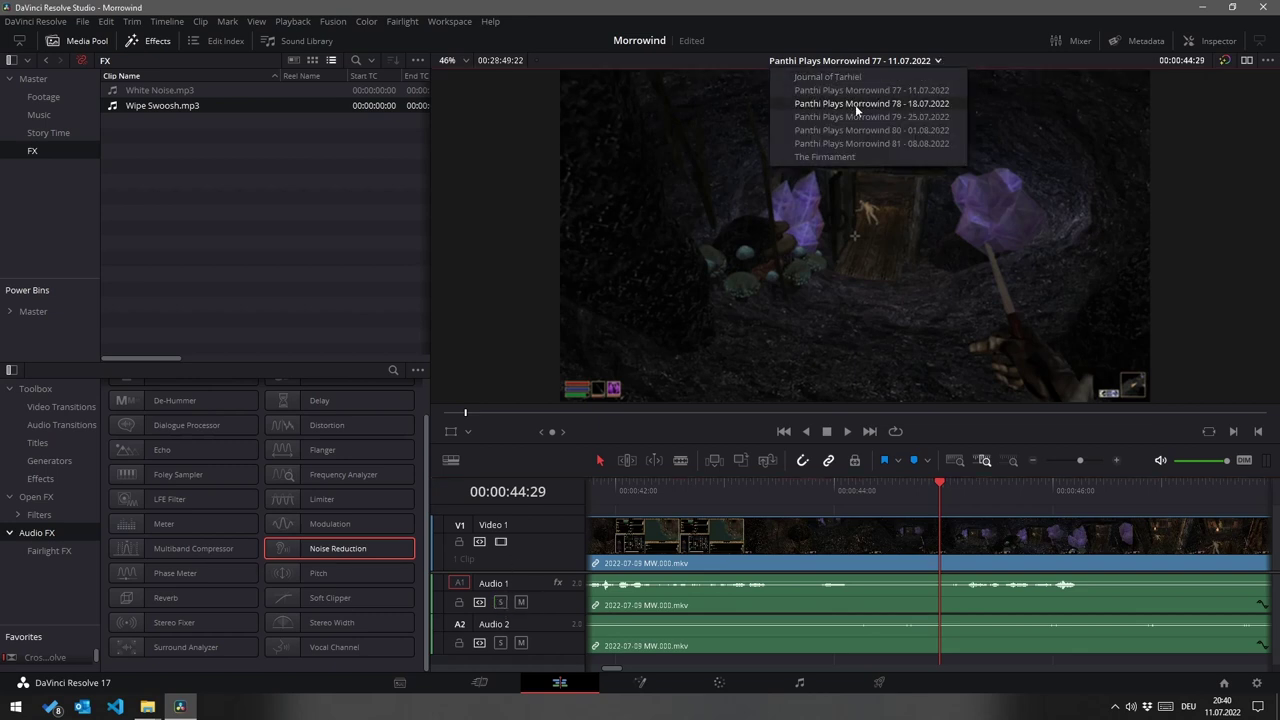
left_click(855, 104)
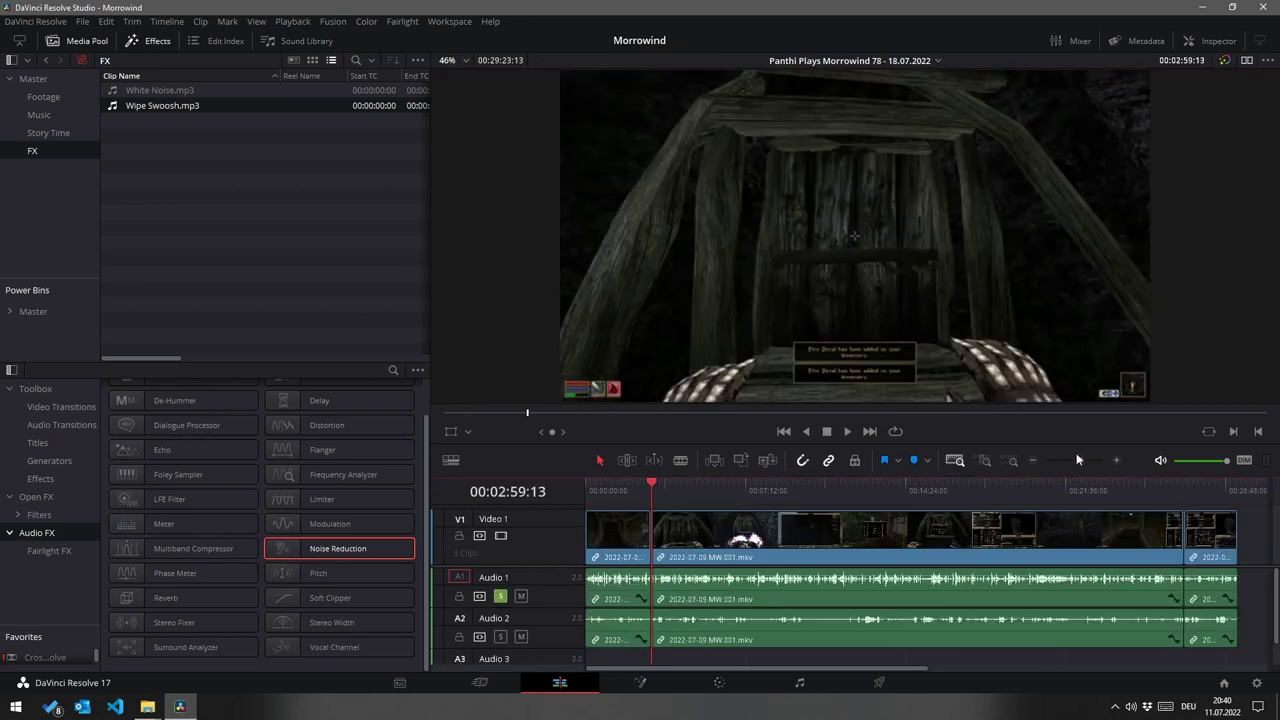
left_click(986, 460)
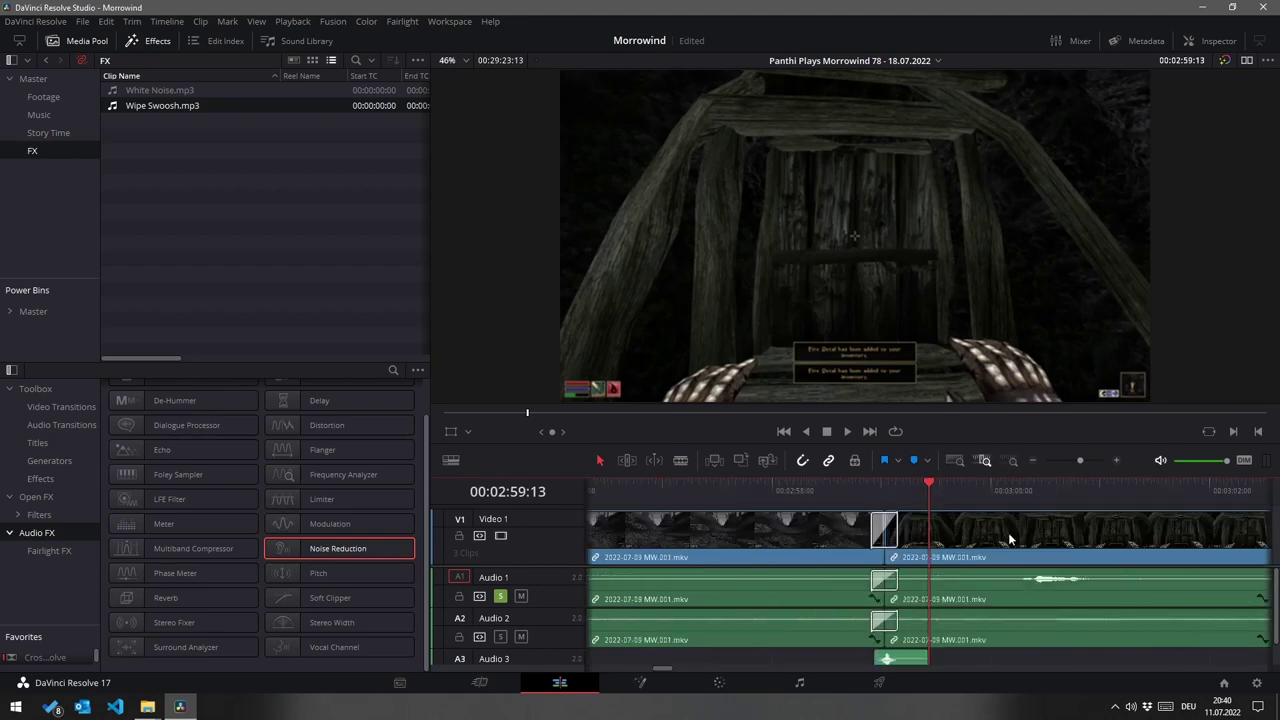
left_click(1012, 462)
left_click_drag(880, 491, 928, 491)
key("space")
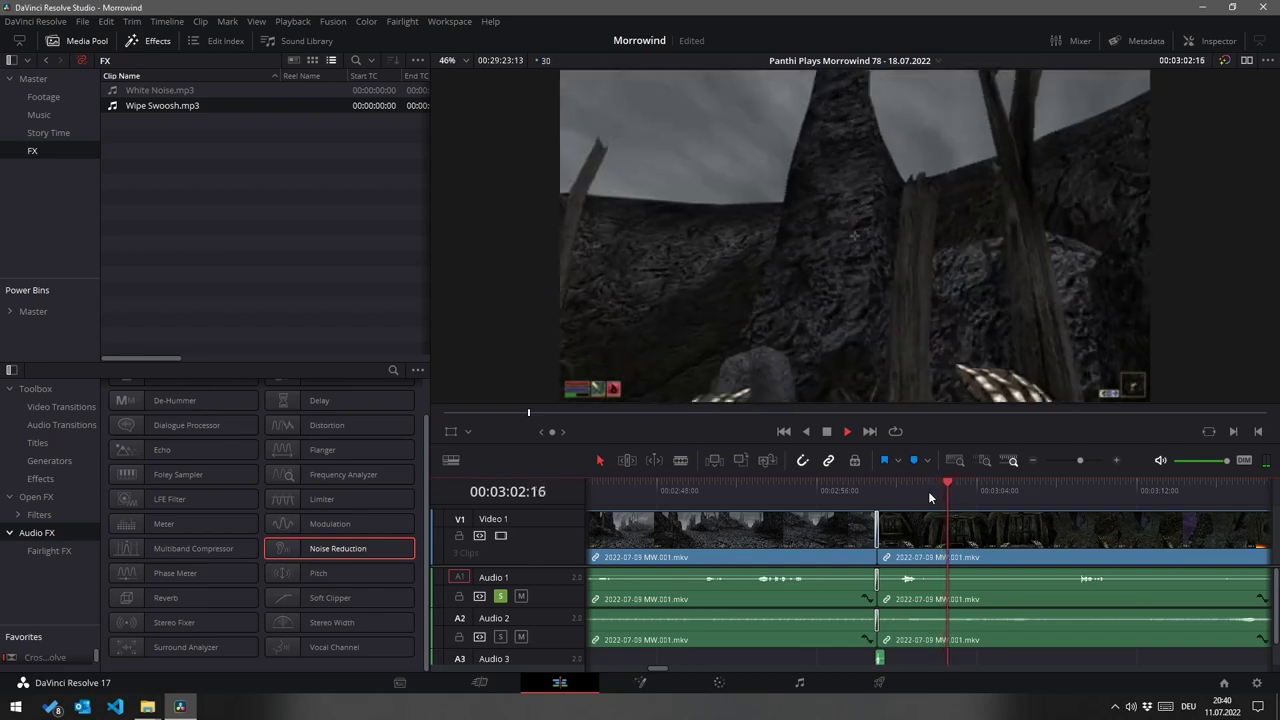
key("space")
Step: Apply Noise Reduction to the episode 78 Audio 1 track and learn its noise profile from the gap
left_click_drag(345, 548, 546, 590)
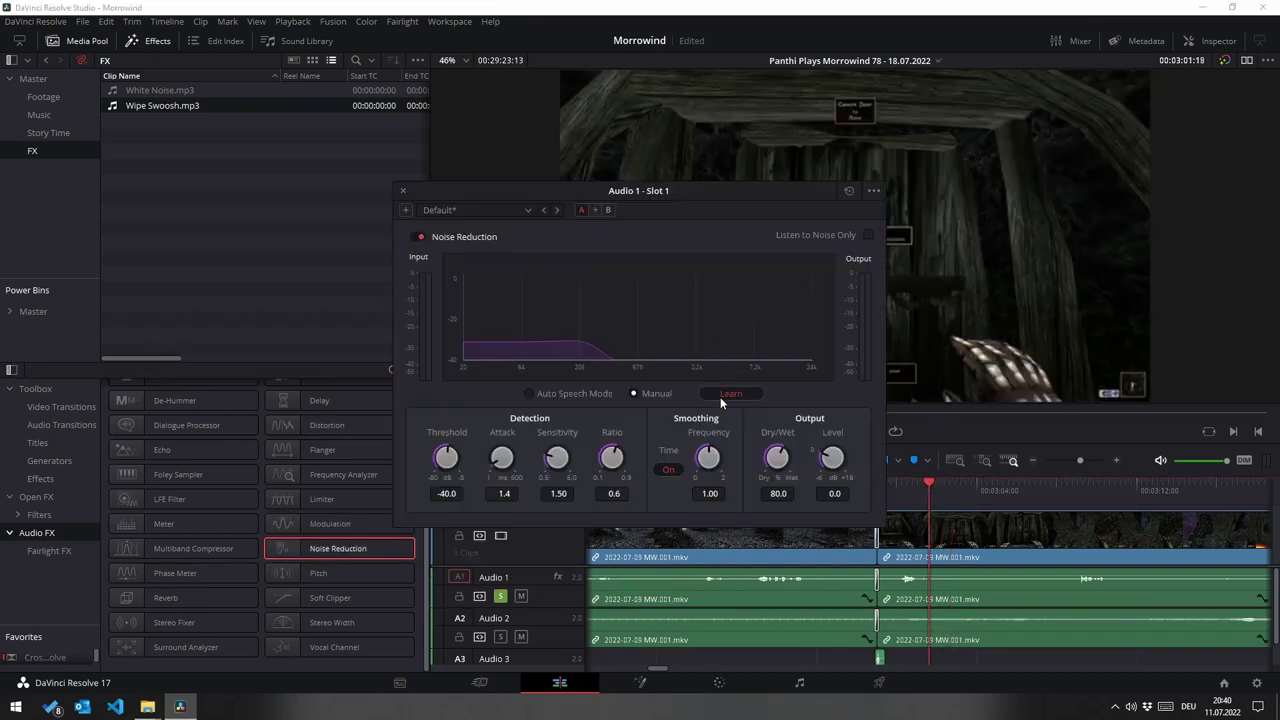
left_click(720, 397)
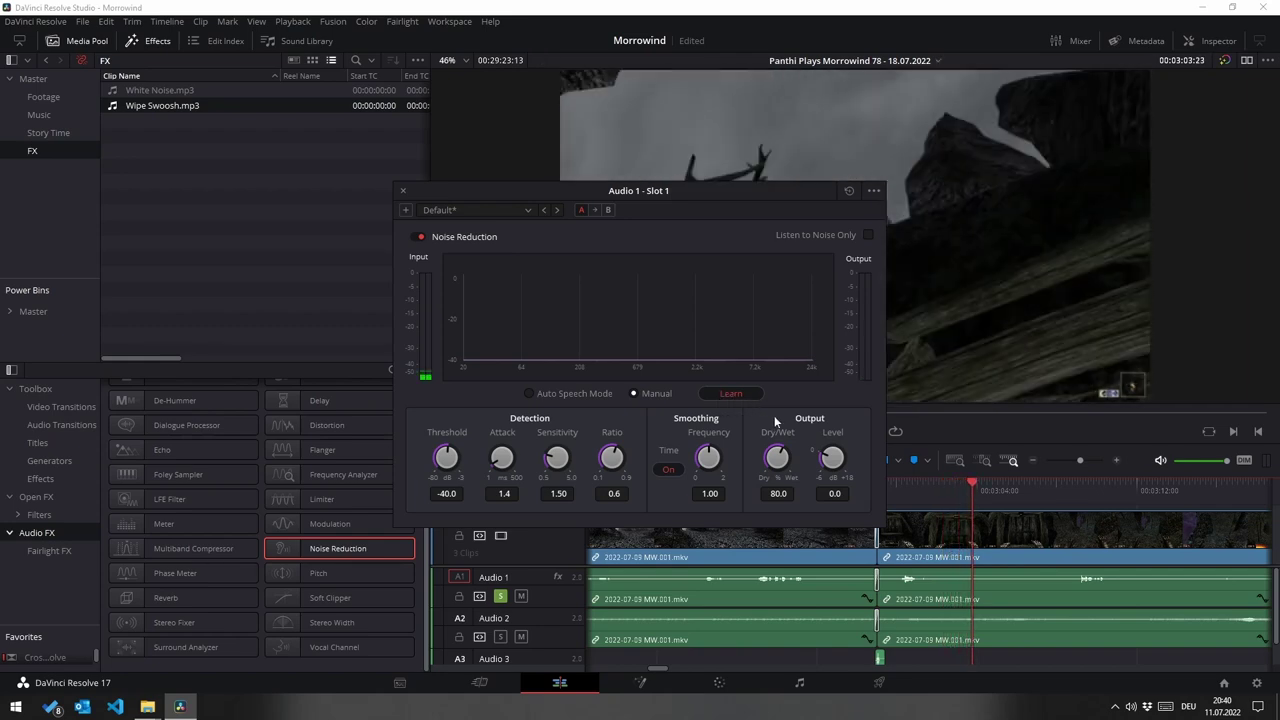
left_click(732, 394)
Step: Lower the episode 78 noise reduction output level to -3.6 dB and turn off the Audio 1 solo
left_click_drag(832, 457, 803, 458)
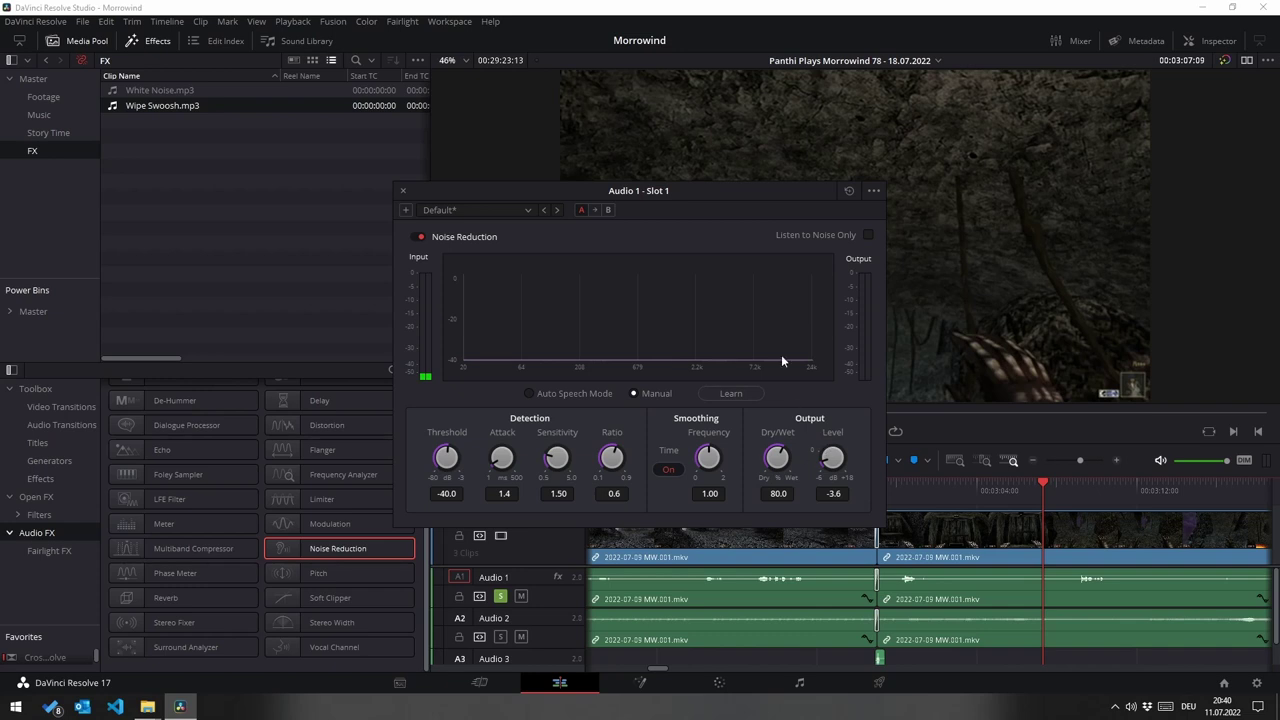
left_click(403, 191)
key("Left")
key("Left")
key("Left")
key("Left")
key("Left")
key("Left")
key("Left")
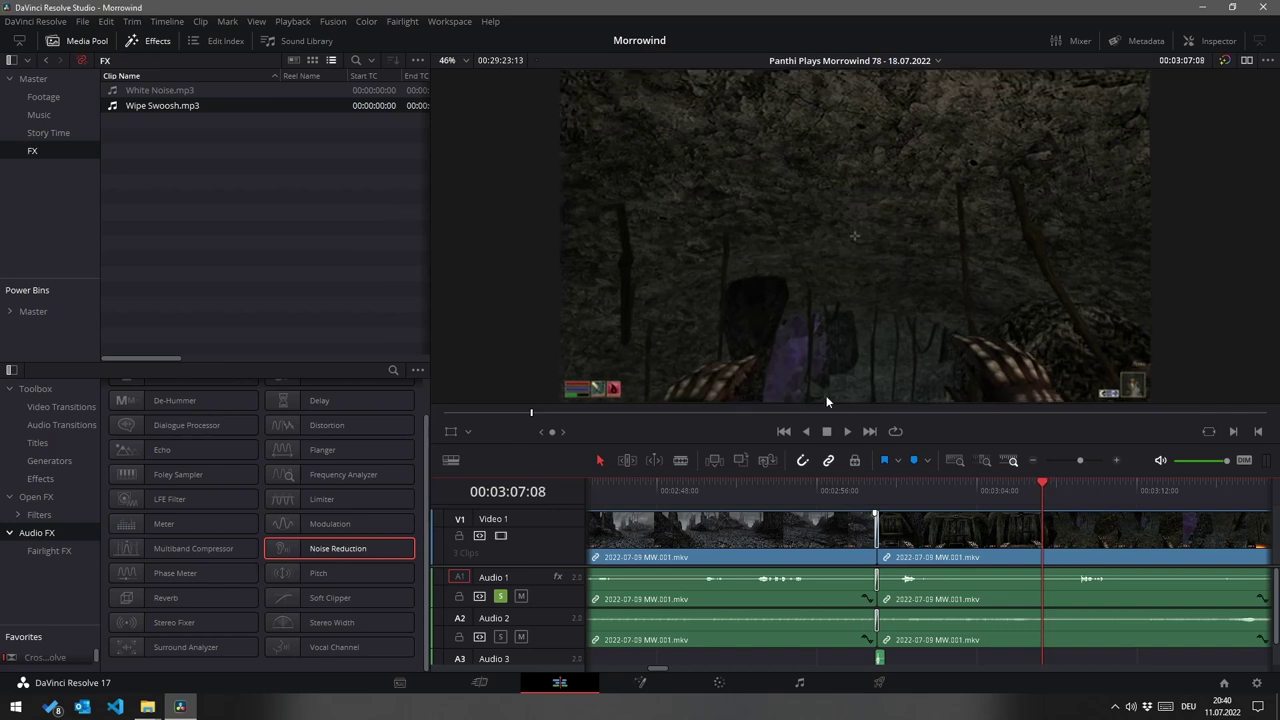
left_click(500, 596)
Step: Switch to the episode 79 timeline, solo Audio 1, and place the playhead in its speech-free gap at 00:11:04:25
left_click(840, 62)
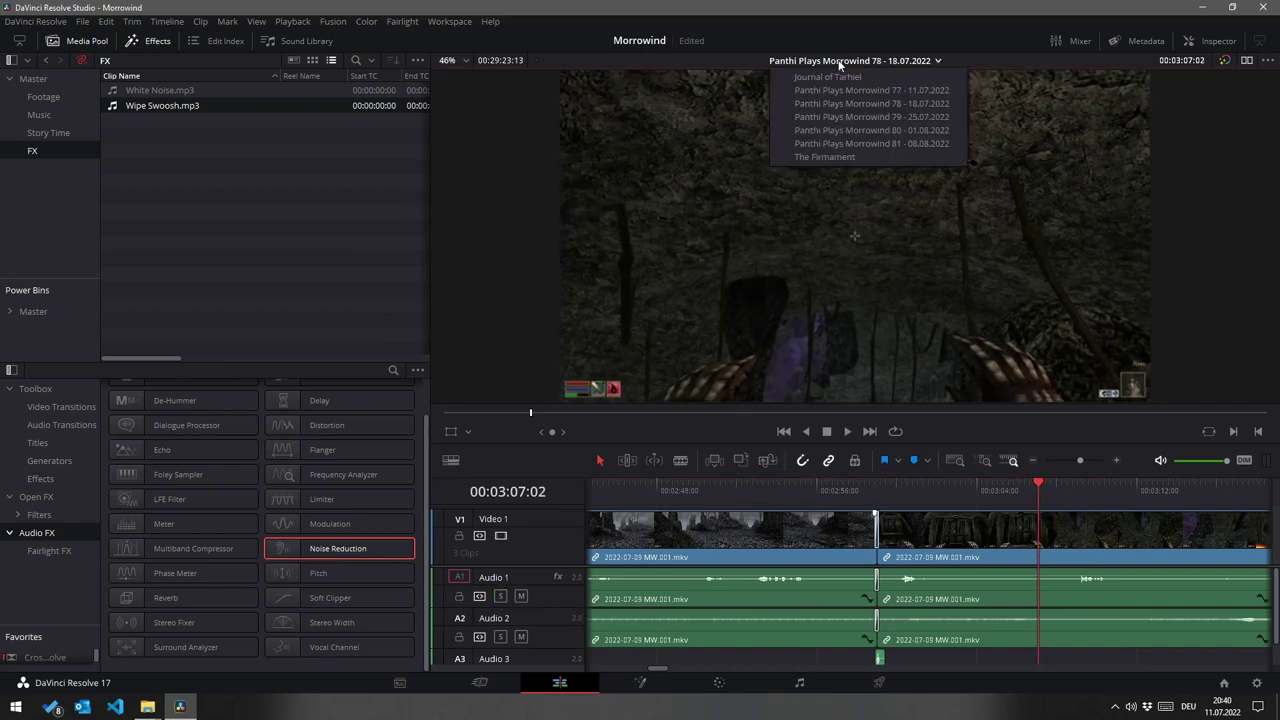
left_click(876, 116)
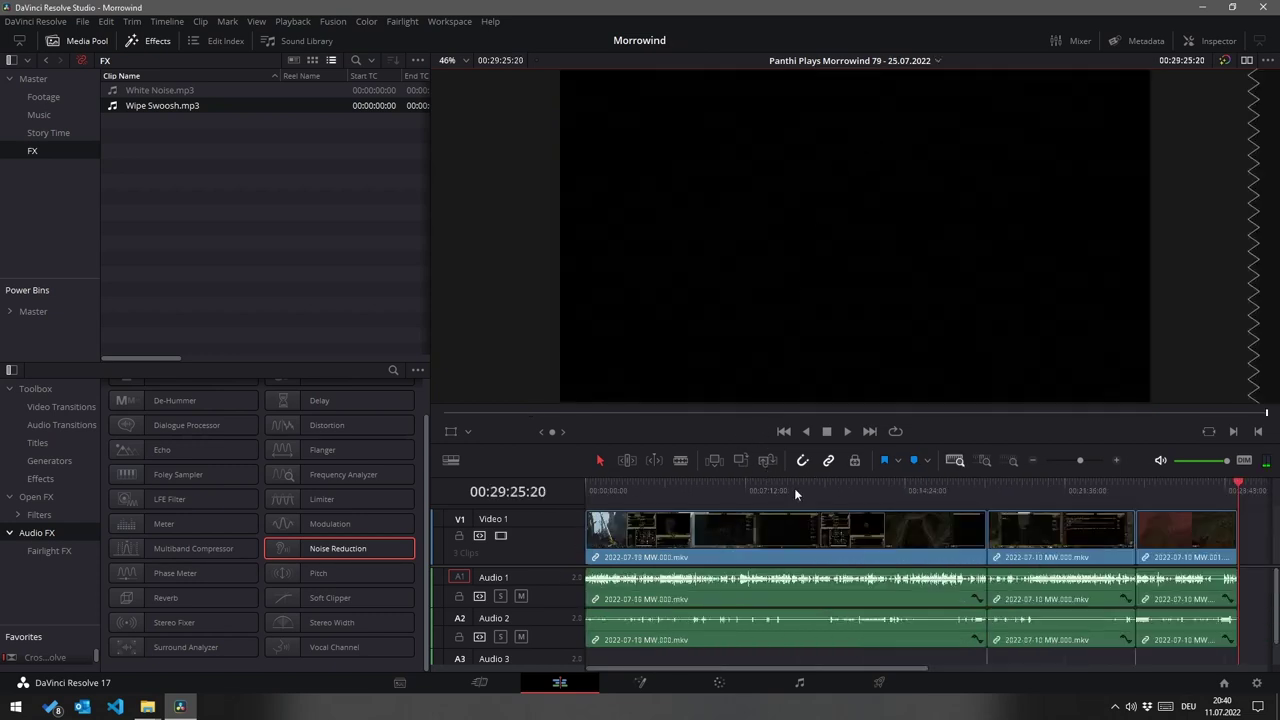
left_click_drag(827, 487, 828, 487)
left_click(1010, 462)
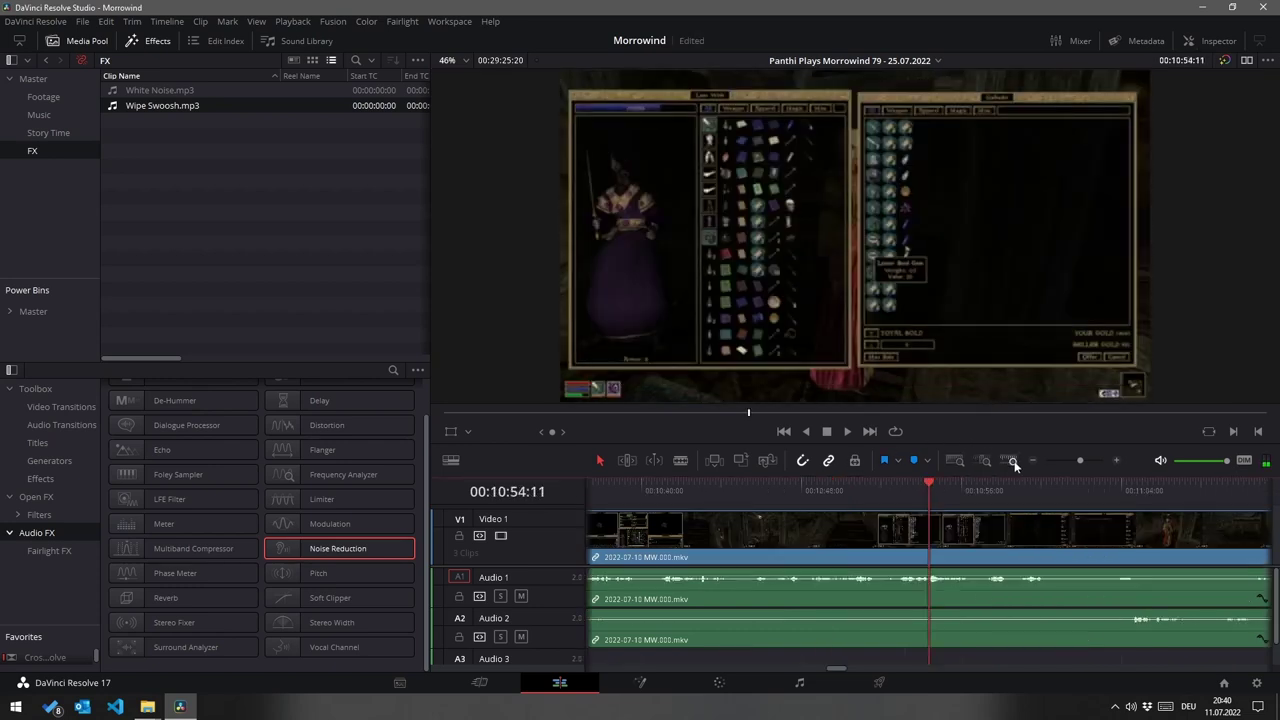
scroll(909, 546, "down", 3)
left_click(924, 487)
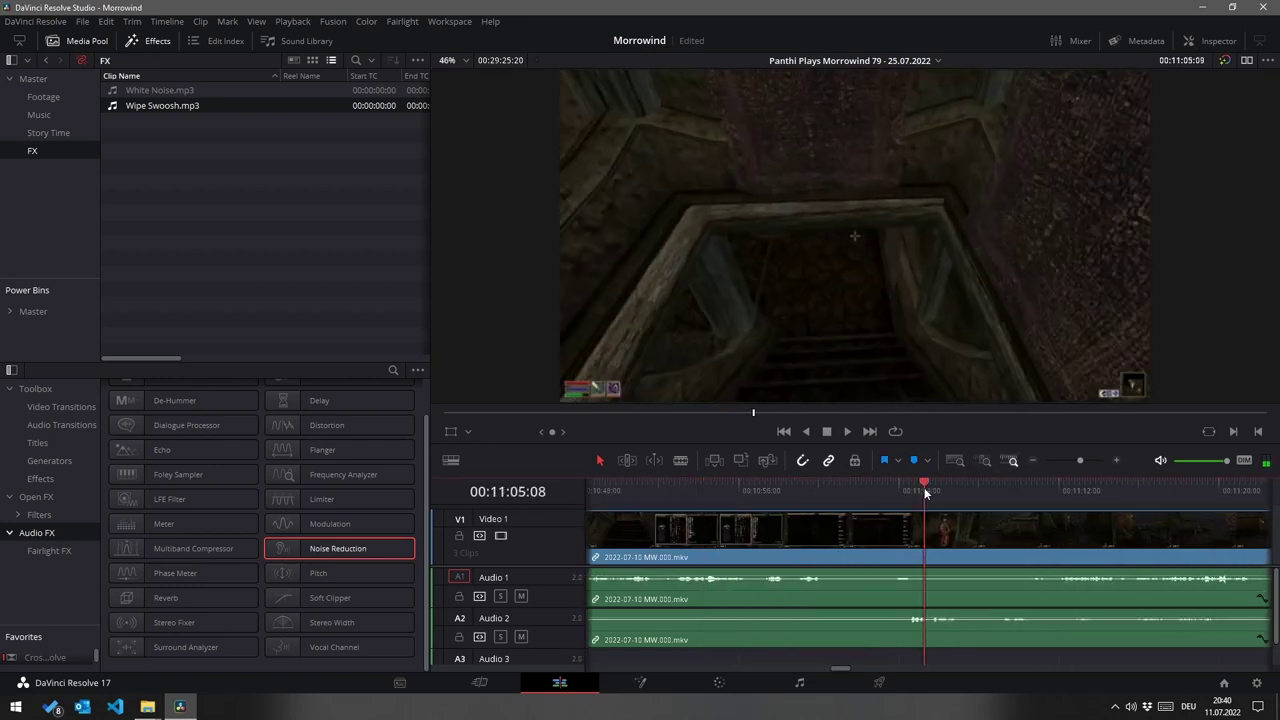
left_click(501, 597)
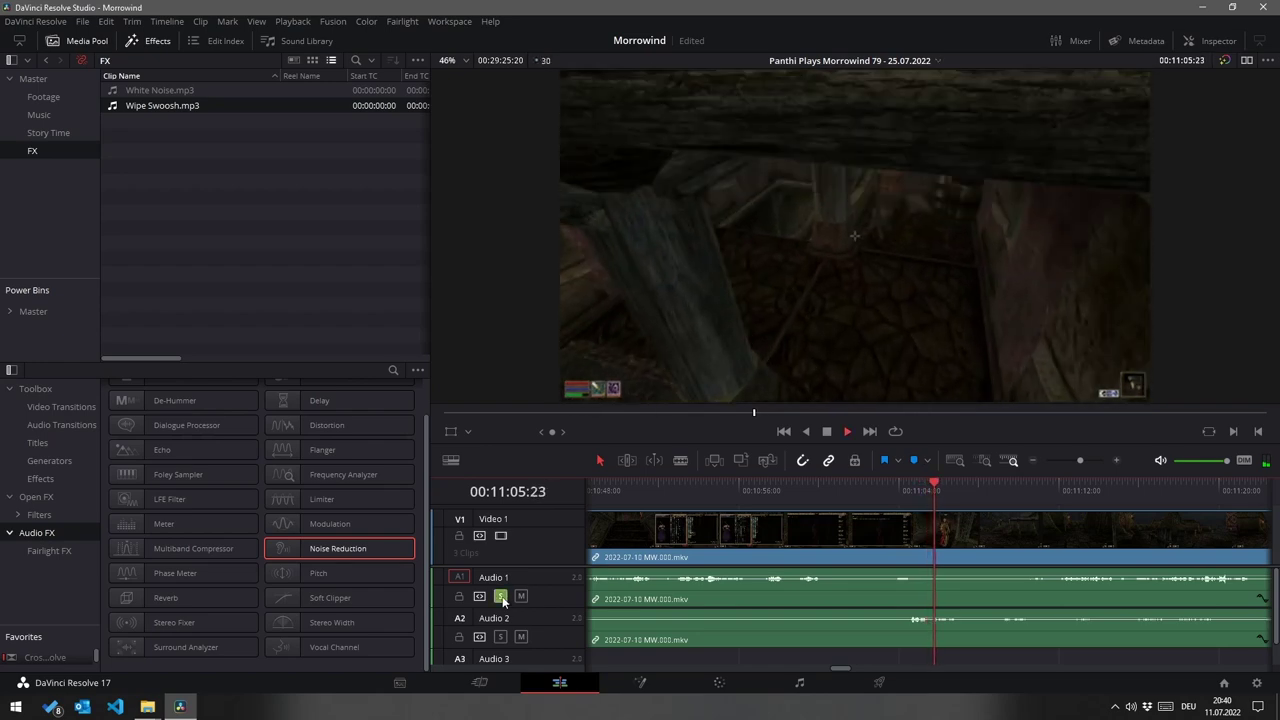
left_click(932, 489)
left_click(916, 489)
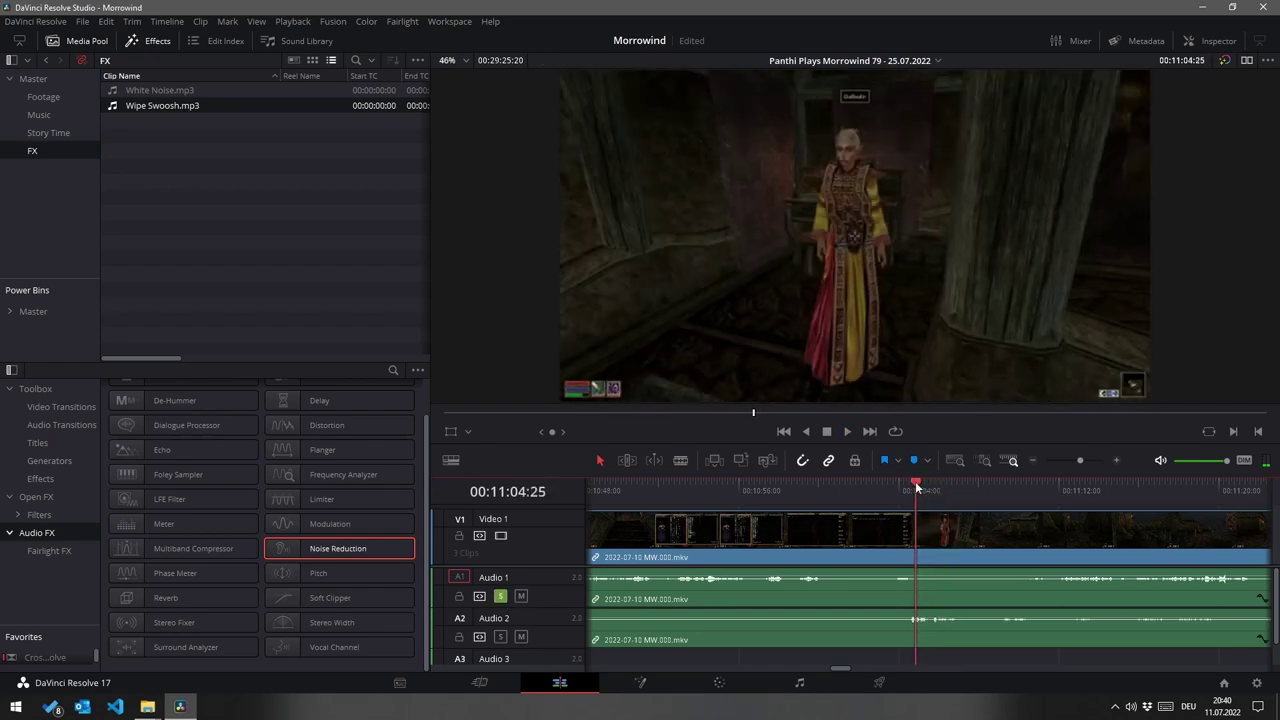
Step: Apply Noise Reduction to the episode 79 Audio 1 track and learn its noise profile from the gap
left_click_drag(358, 551, 536, 583)
left_click(729, 394)
key("space")
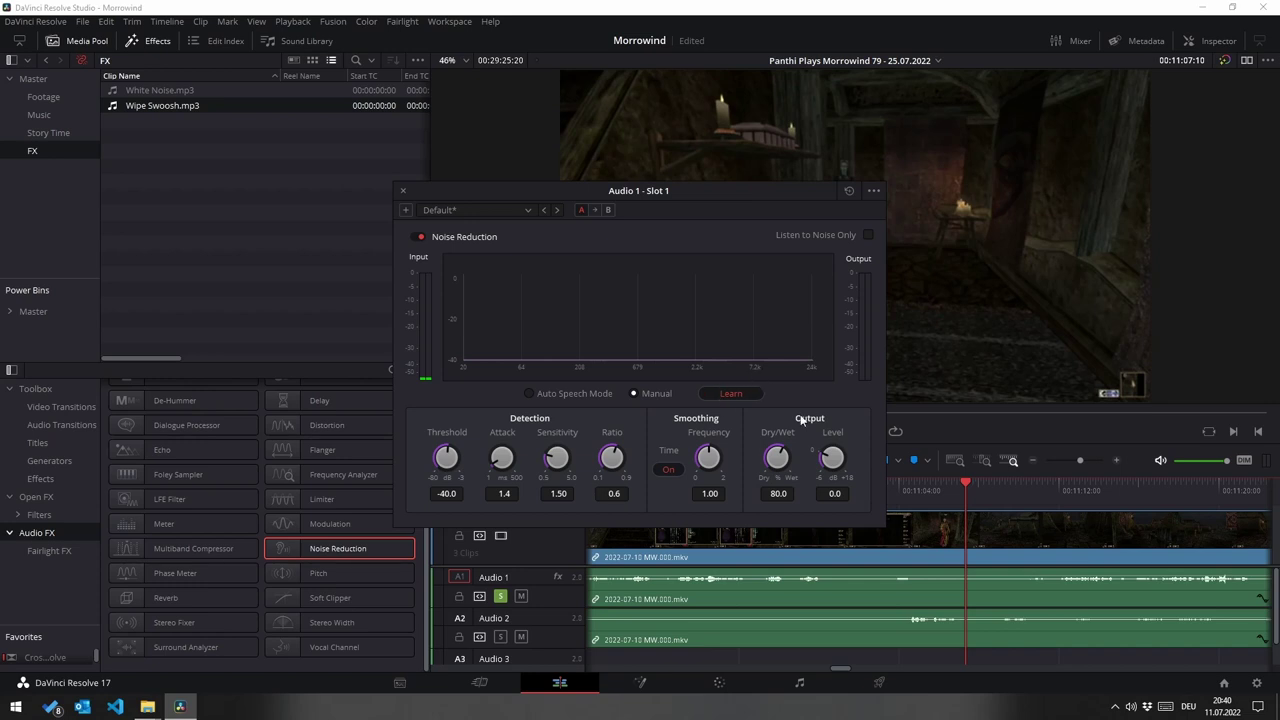
left_click(749, 394)
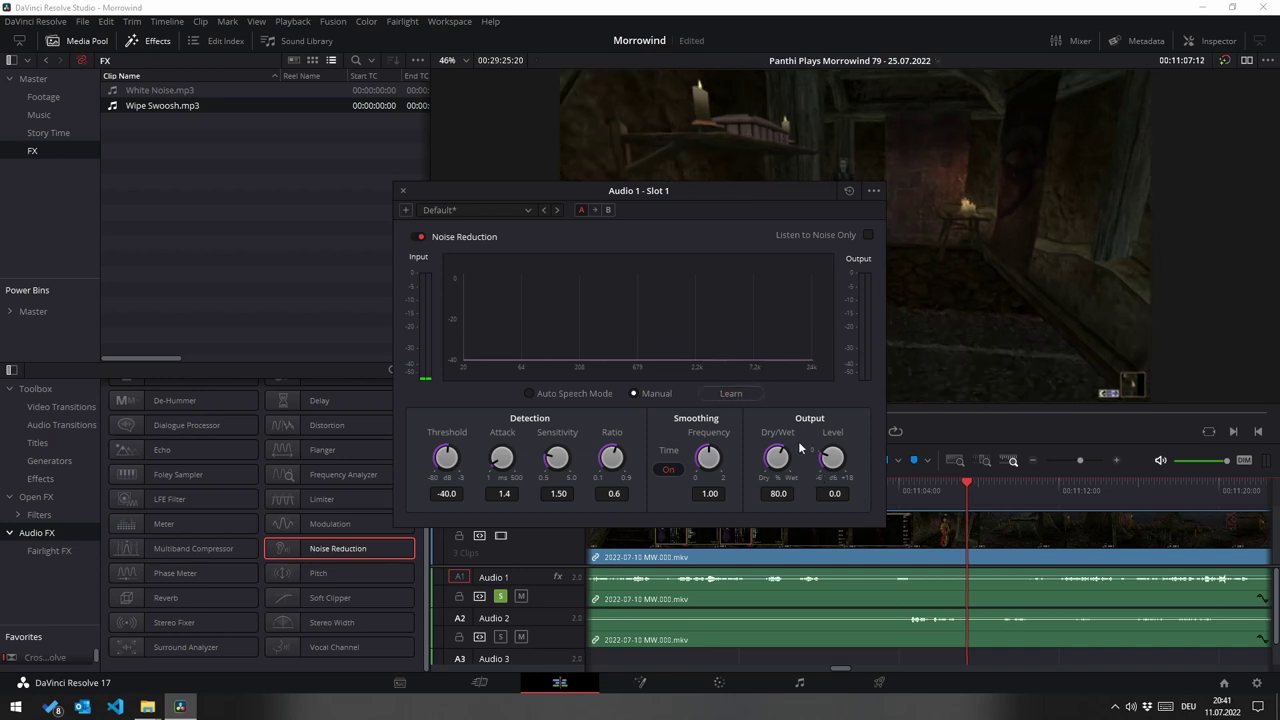
Step: Lower the episode 79 noise reduction output level to -3.6 dB and turn off the Audio 1 solo
left_click_drag(832, 457, 803, 457)
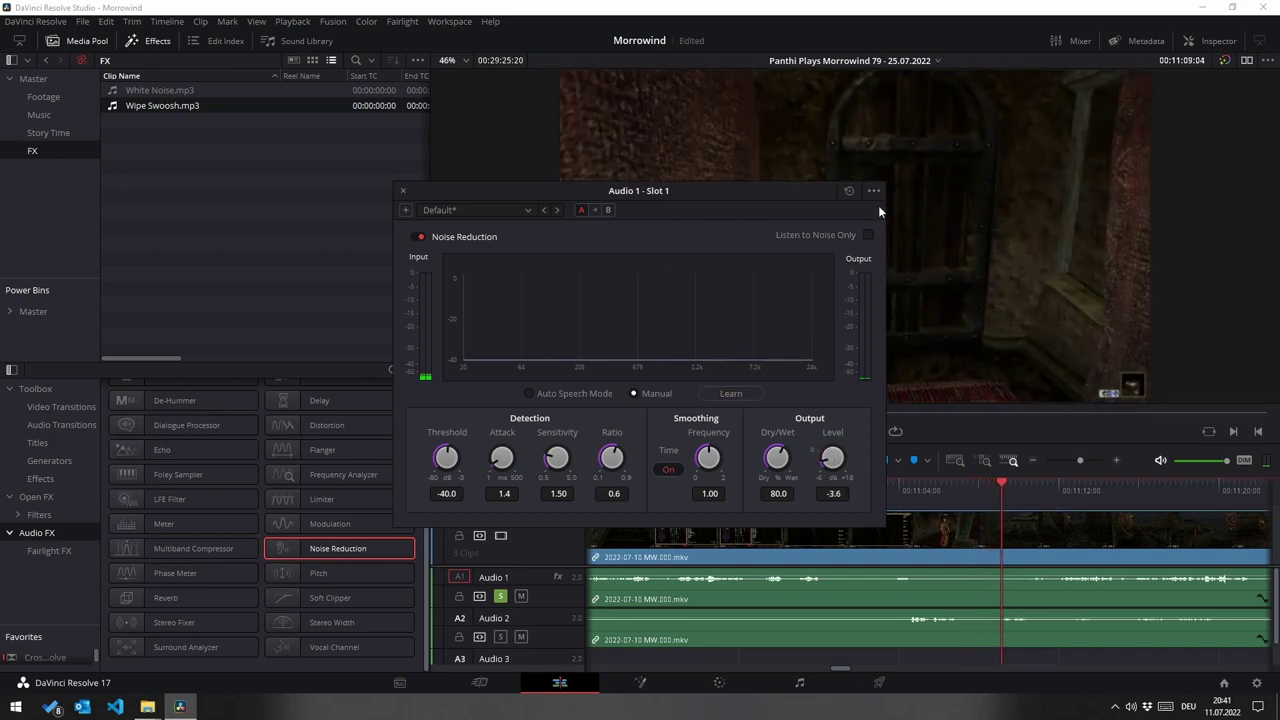
left_click(403, 190)
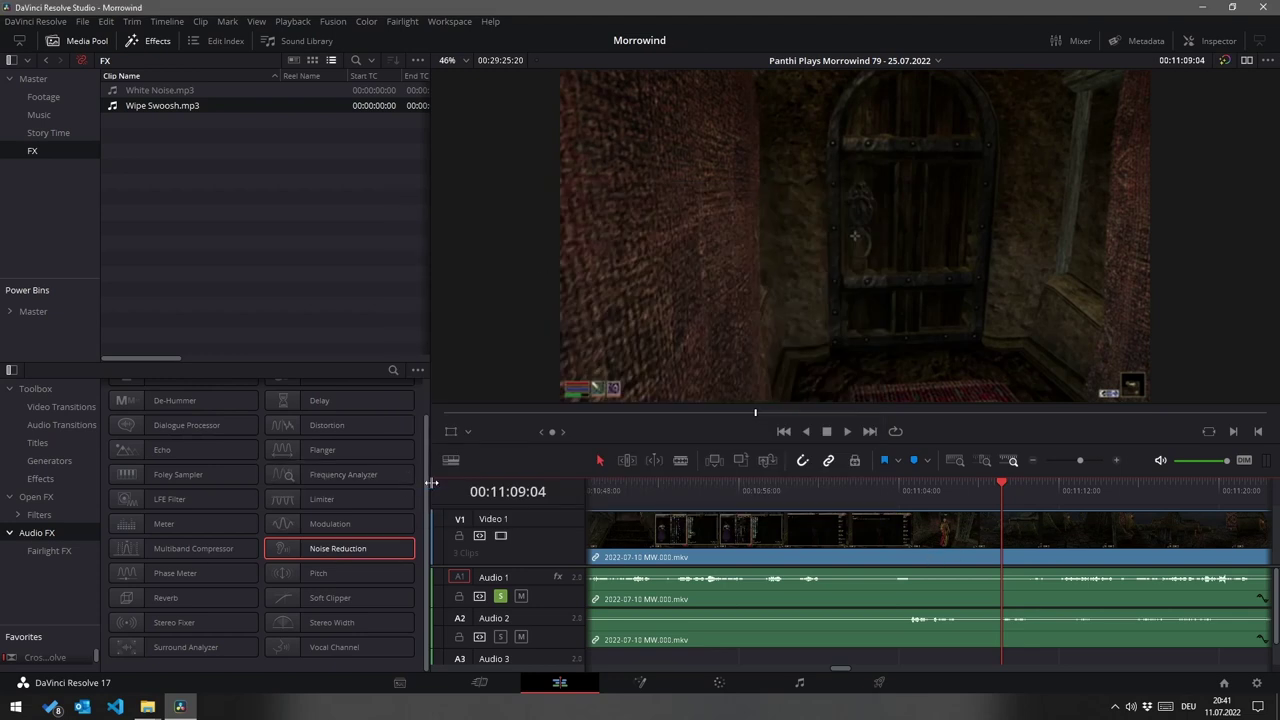
left_click(500, 596)
Step: Switch to the episode 80 timeline and place the playhead in a speech-free gap of Audio 1 at 00:04:02:18
left_click(855, 60)
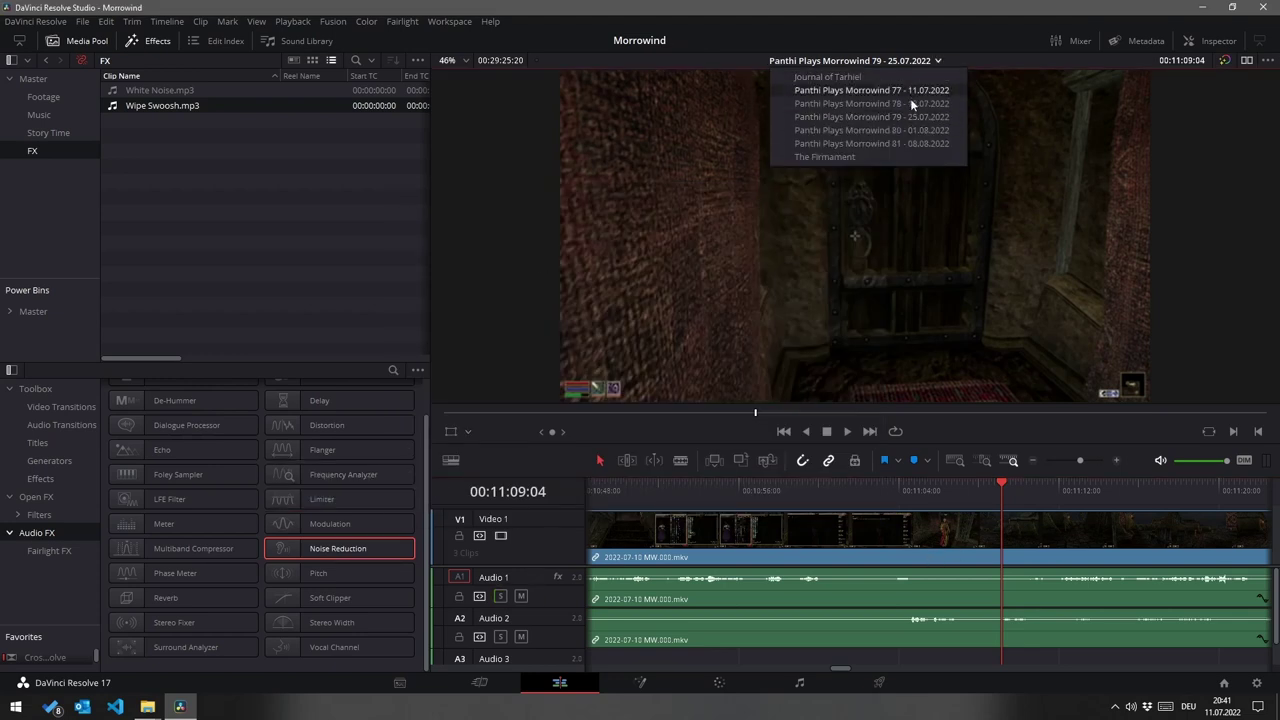
left_click(905, 131)
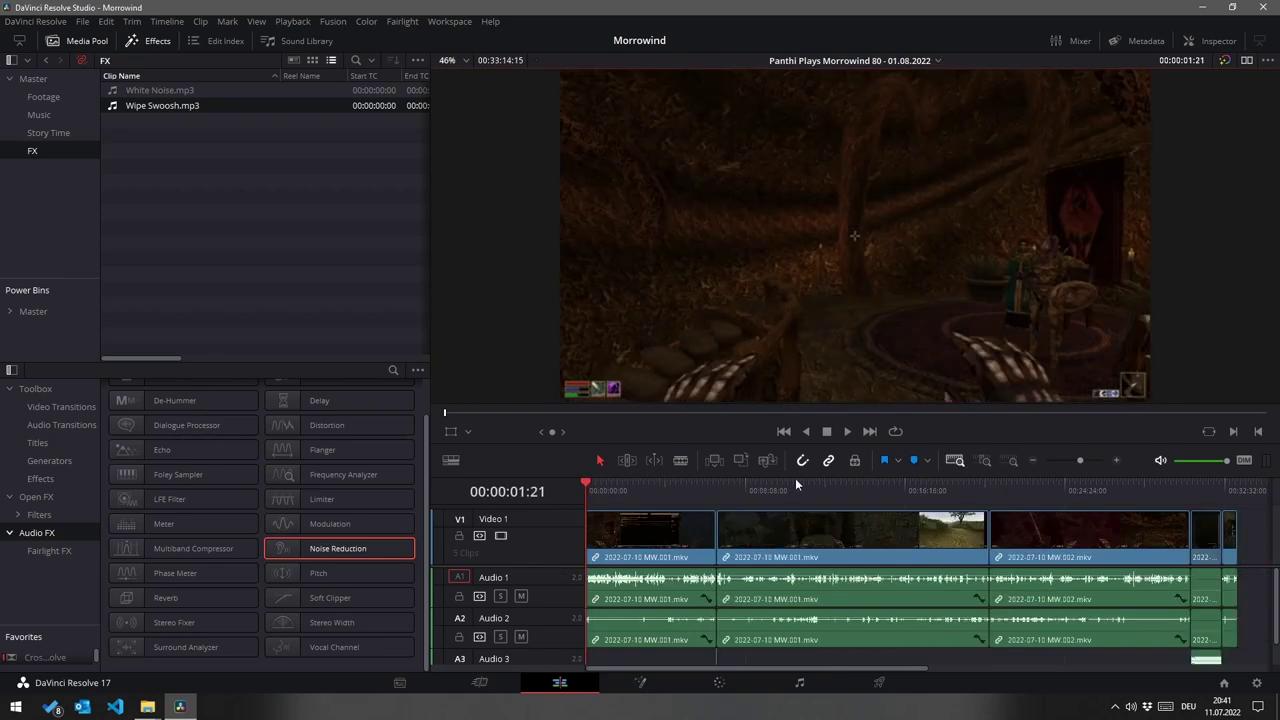
left_click(667, 497)
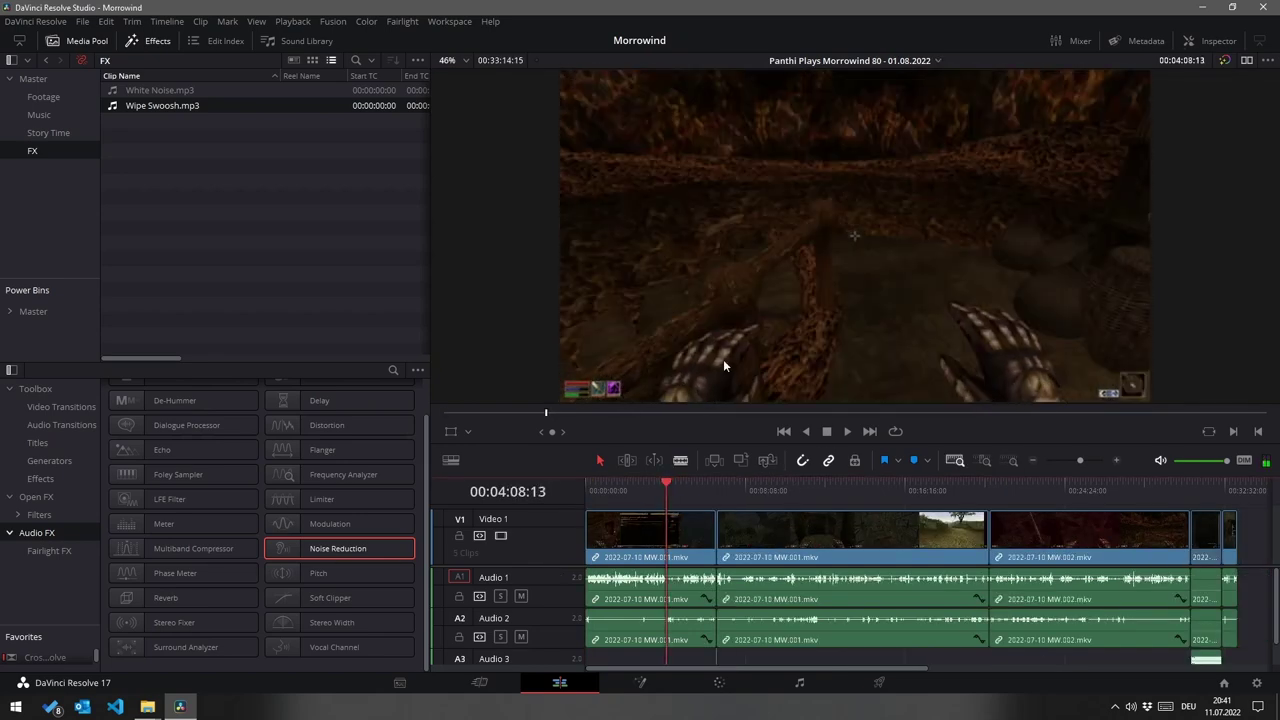
left_click(985, 461)
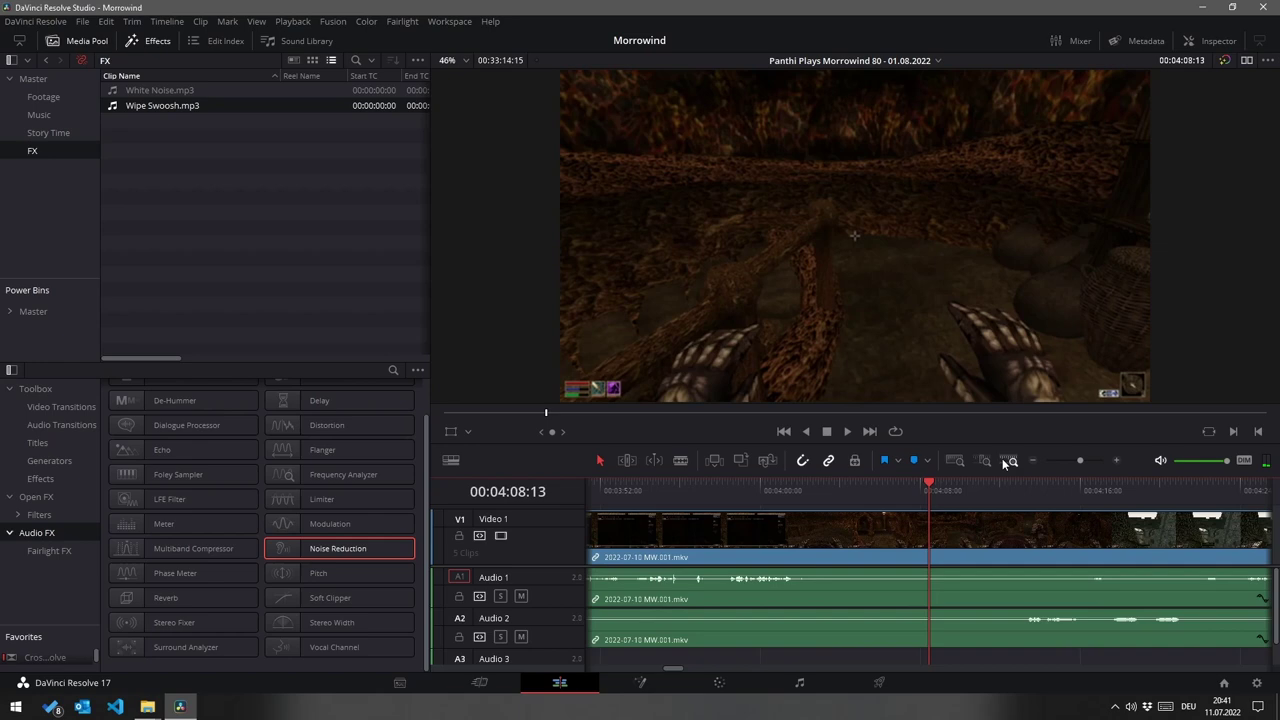
left_click(812, 490)
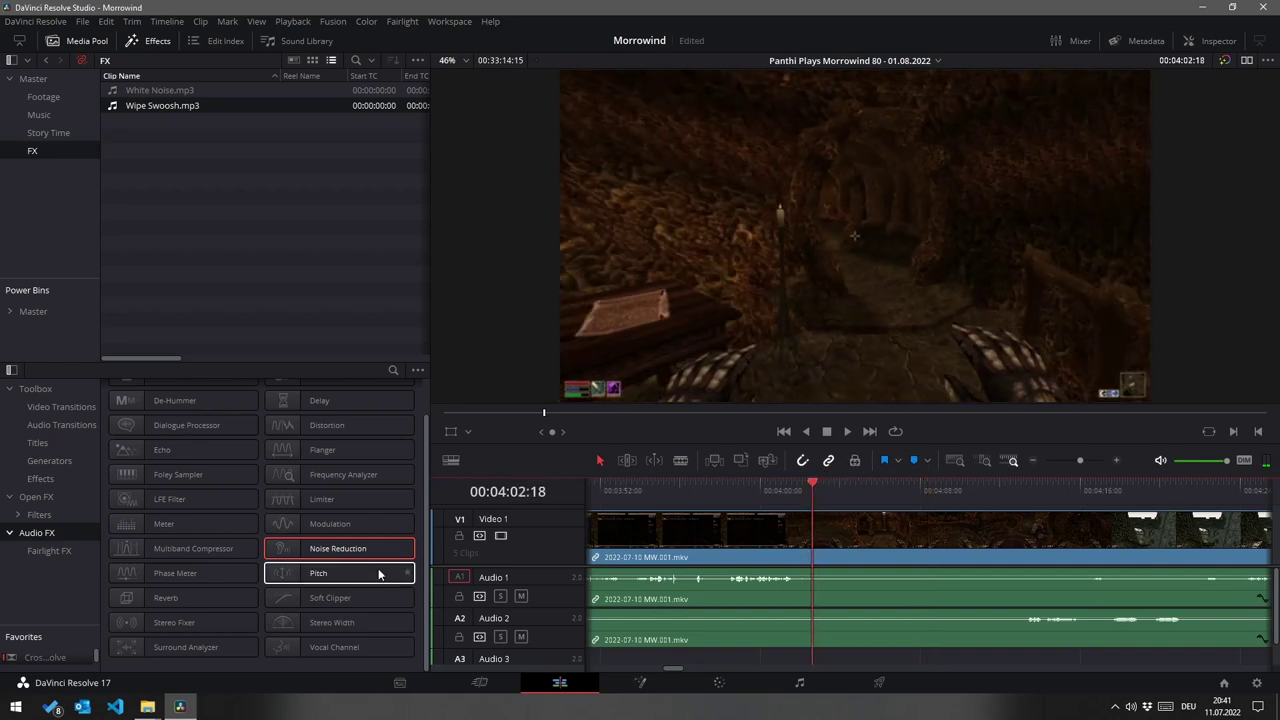
Step: Apply Noise Reduction to the episode 80 Audio 1 track, learn its noise profile from the gap, and play back the soloed track
left_click_drag(371, 548, 532, 585)
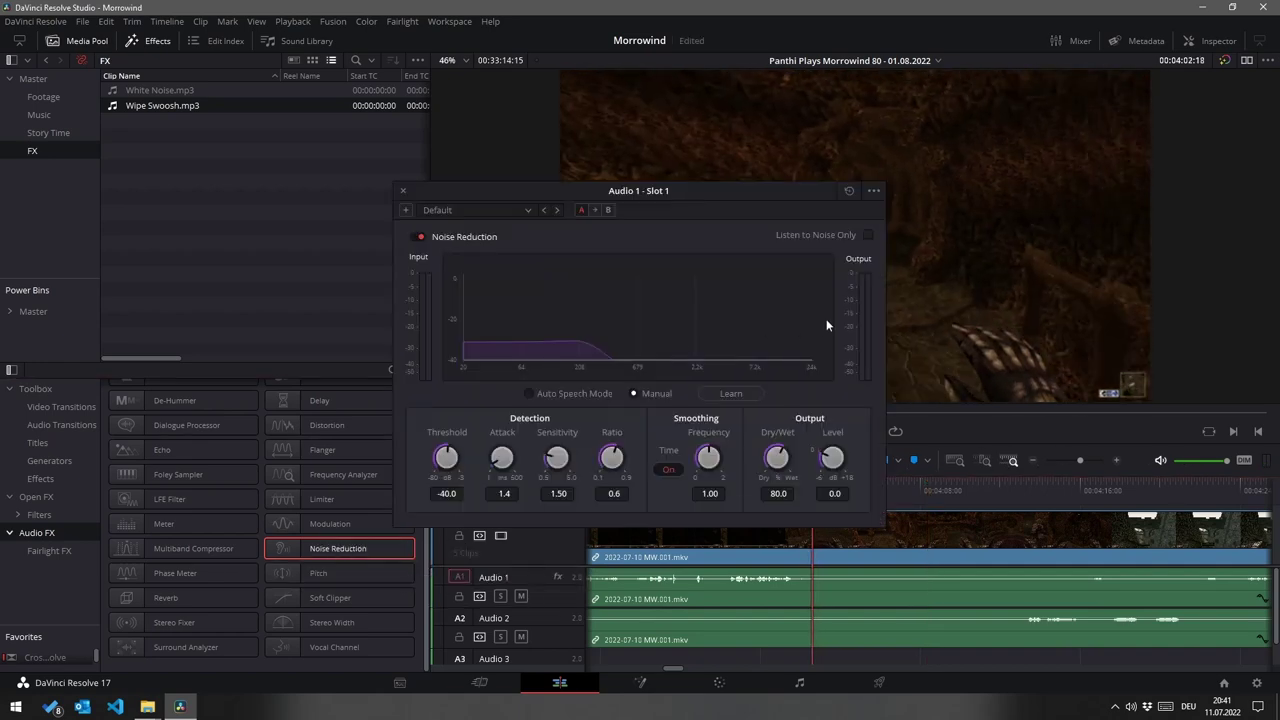
left_click(743, 395)
key("space")
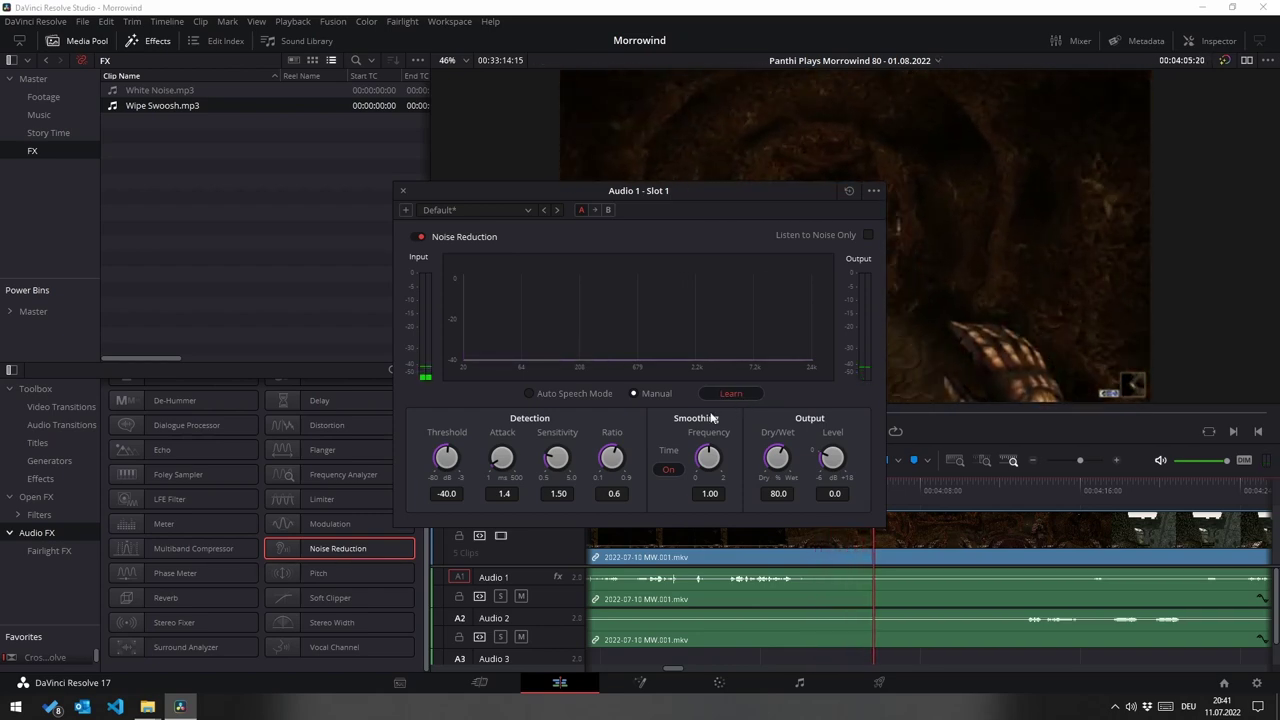
left_click(500, 596)
key("space")
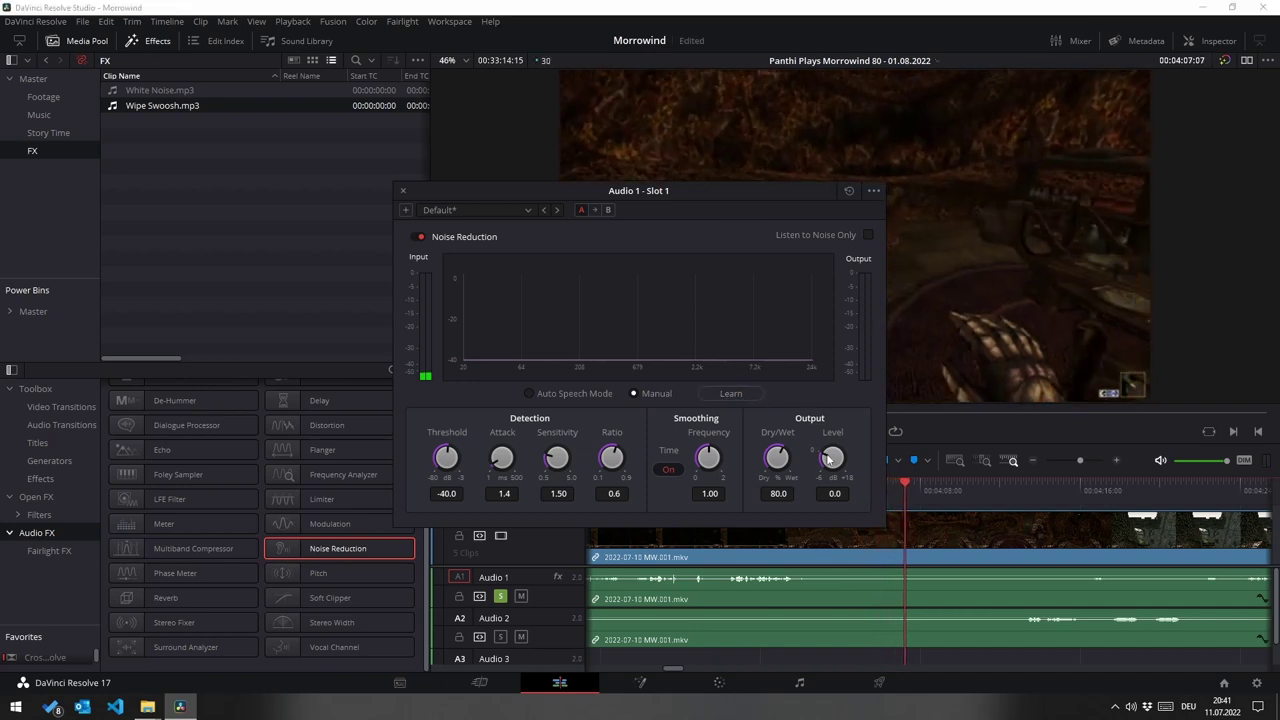
Step: Lower the episode 80 noise reduction output level to -5.0 dB and turn off the Audio 1 solo
left_click_drag(829, 459, 761, 516)
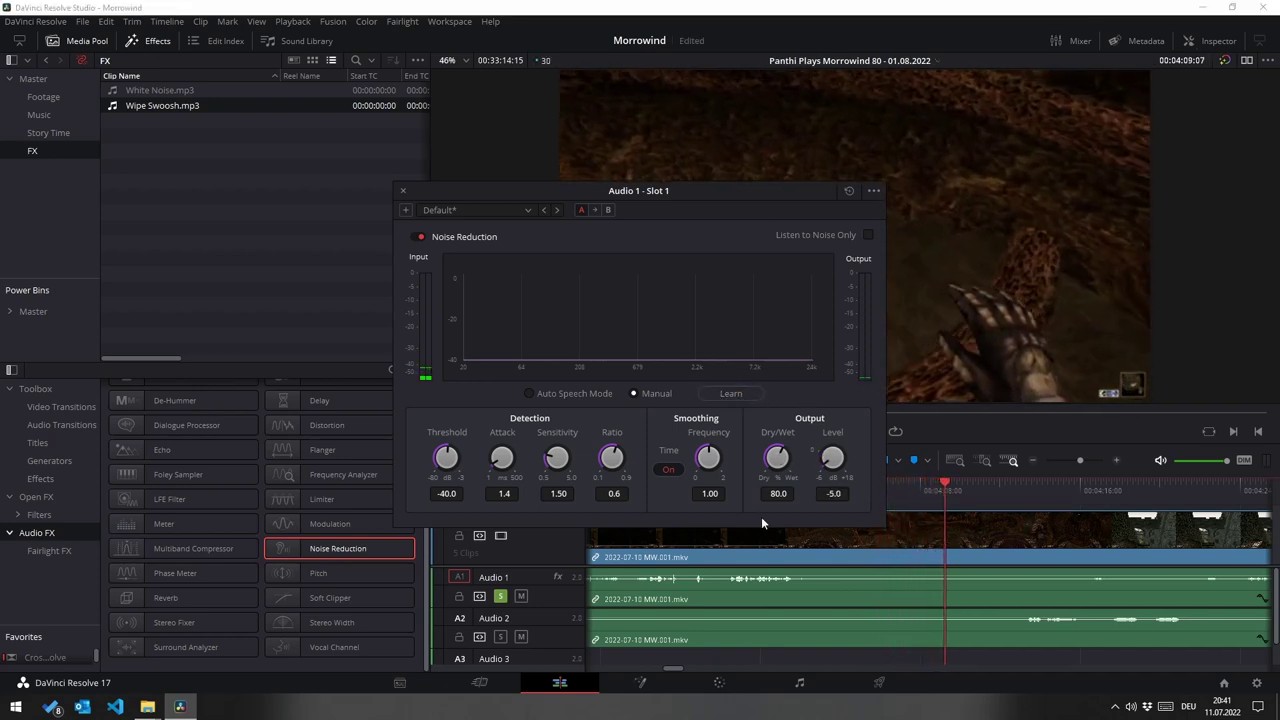
left_click_drag(739, 235, 1001, 141)
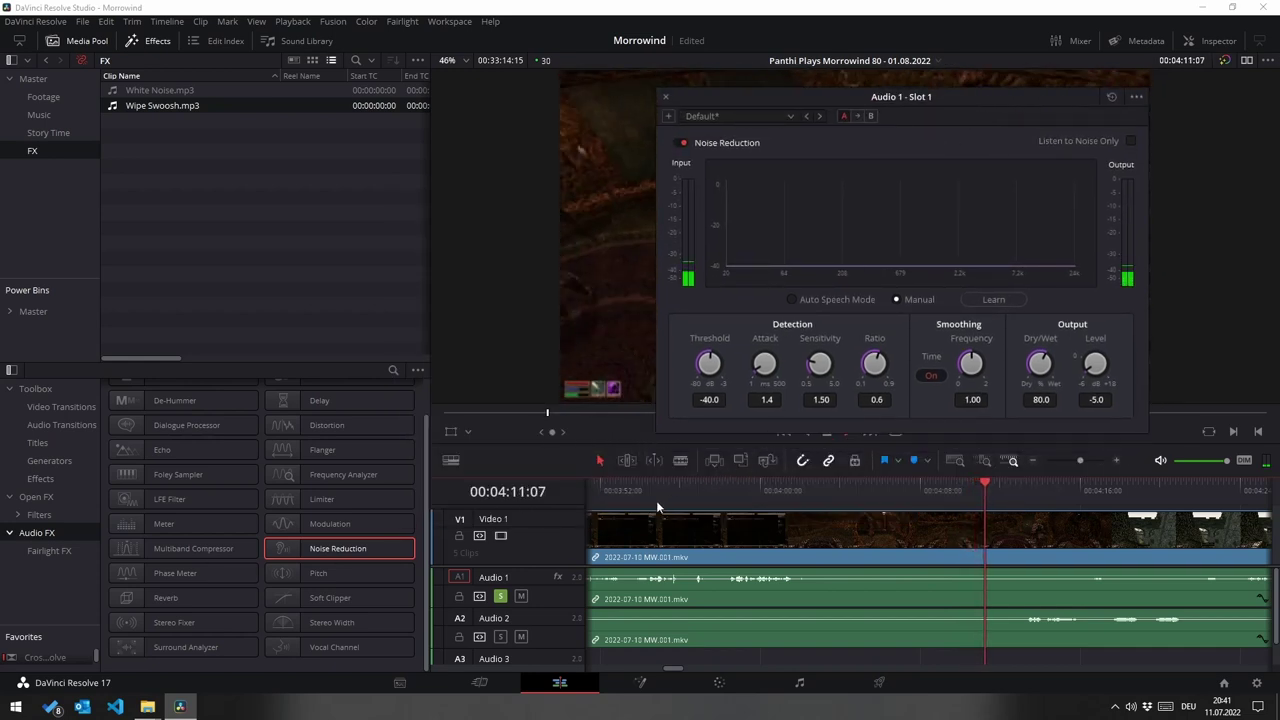
left_click(629, 484)
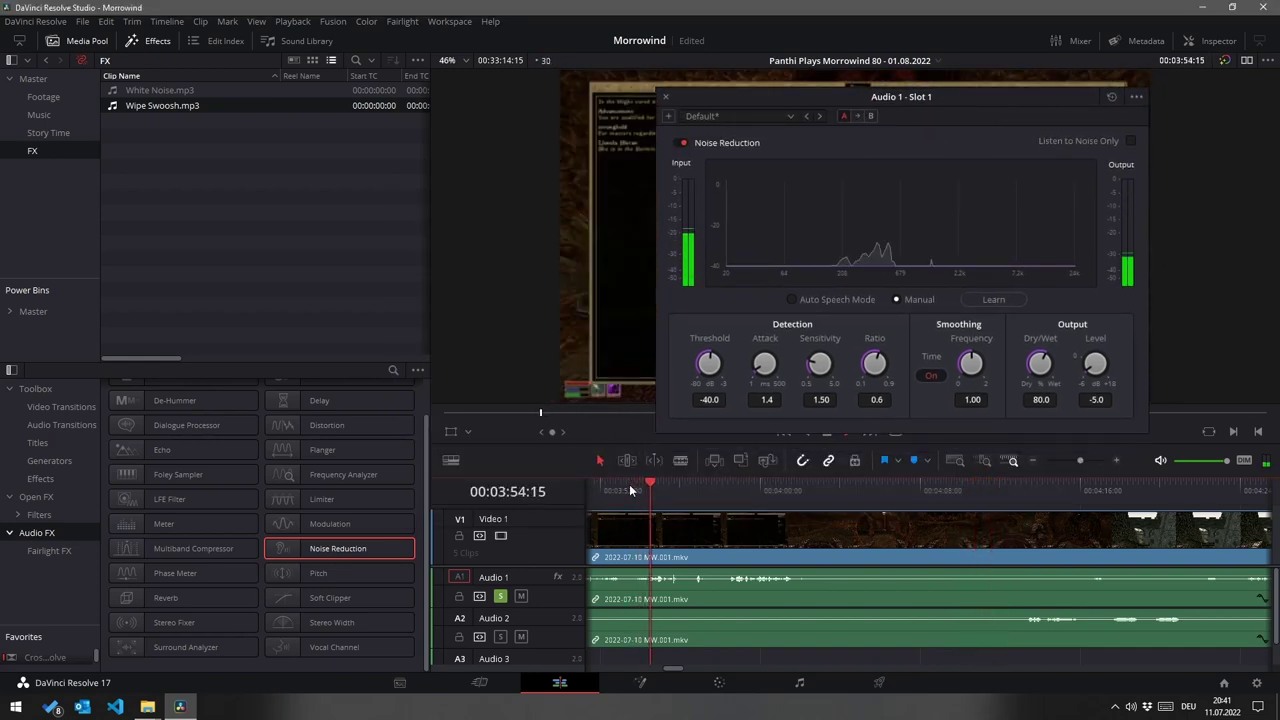
left_click(666, 97)
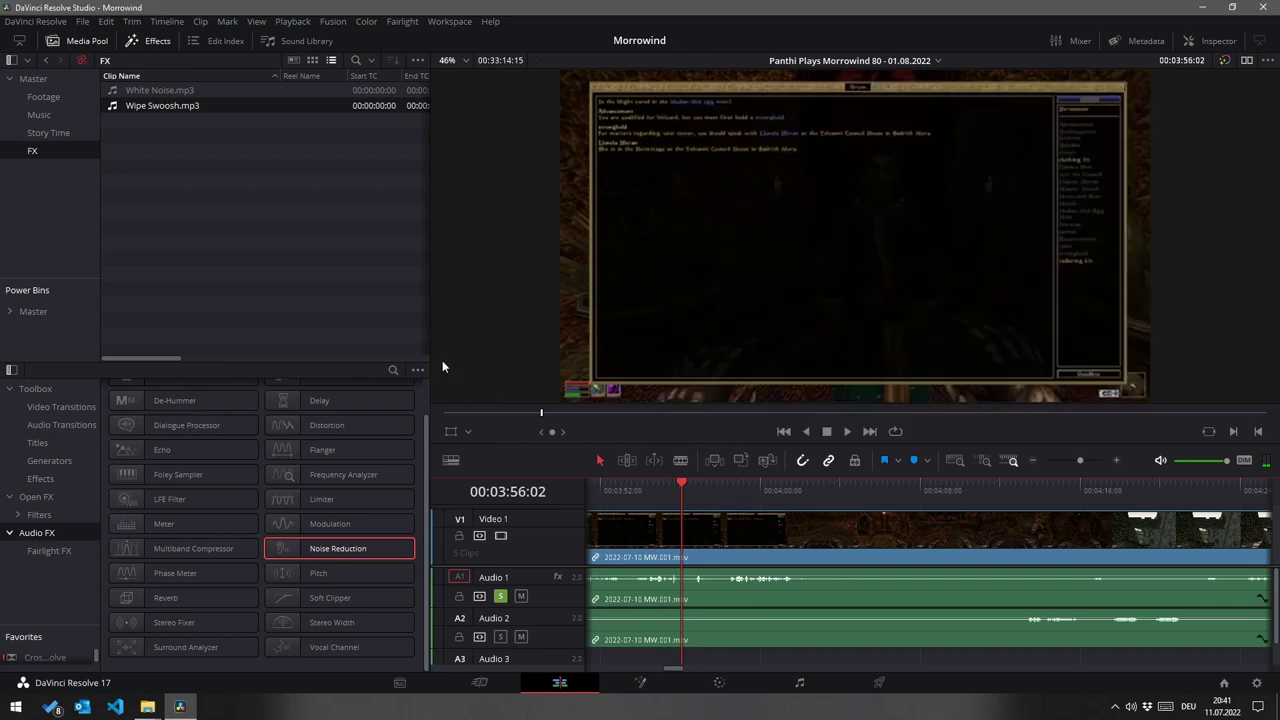
left_click(500, 596)
Step: Apply a Limiter to the episode 80 Audio 1 track and save the project
left_click(845, 61)
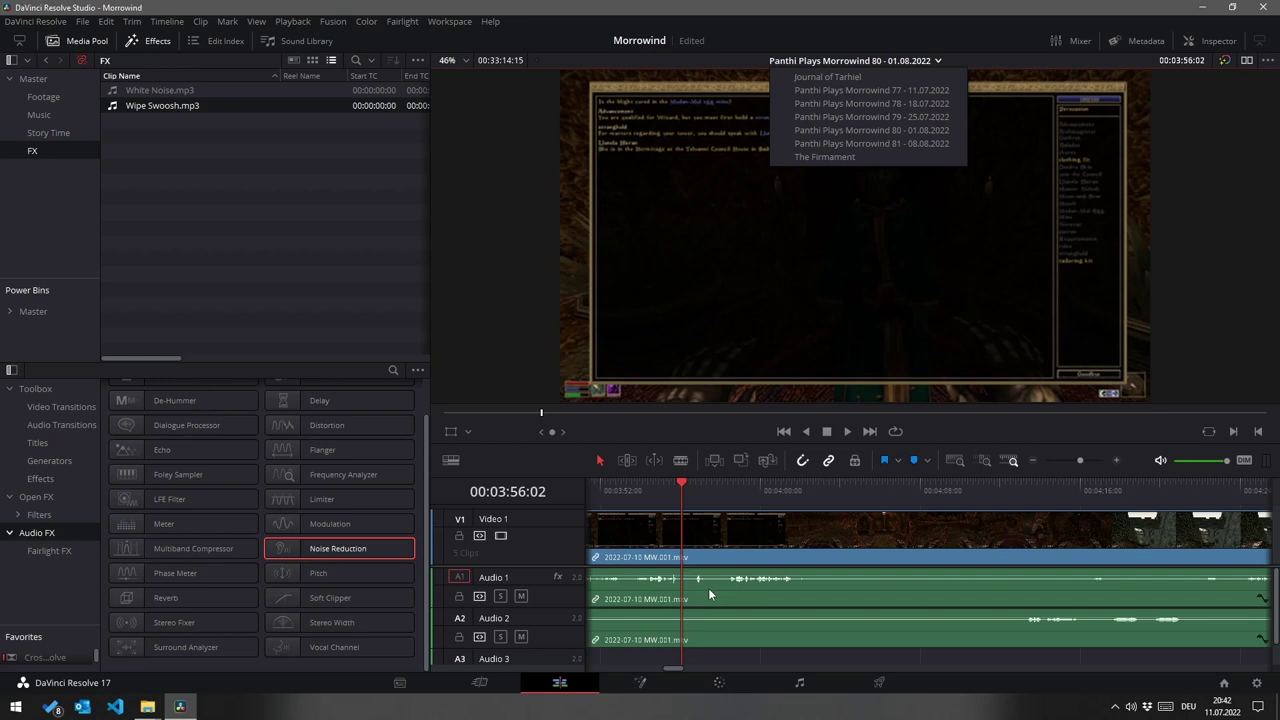
left_click(514, 294)
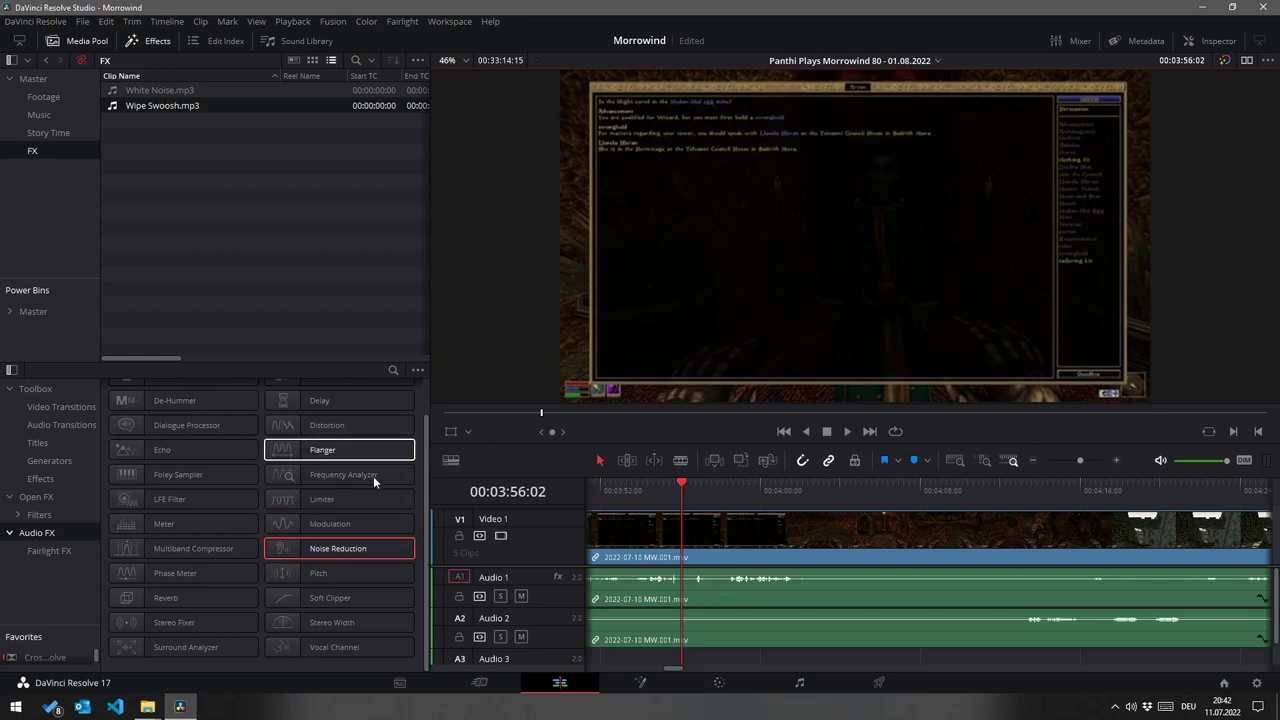
left_click_drag(317, 503, 547, 588)
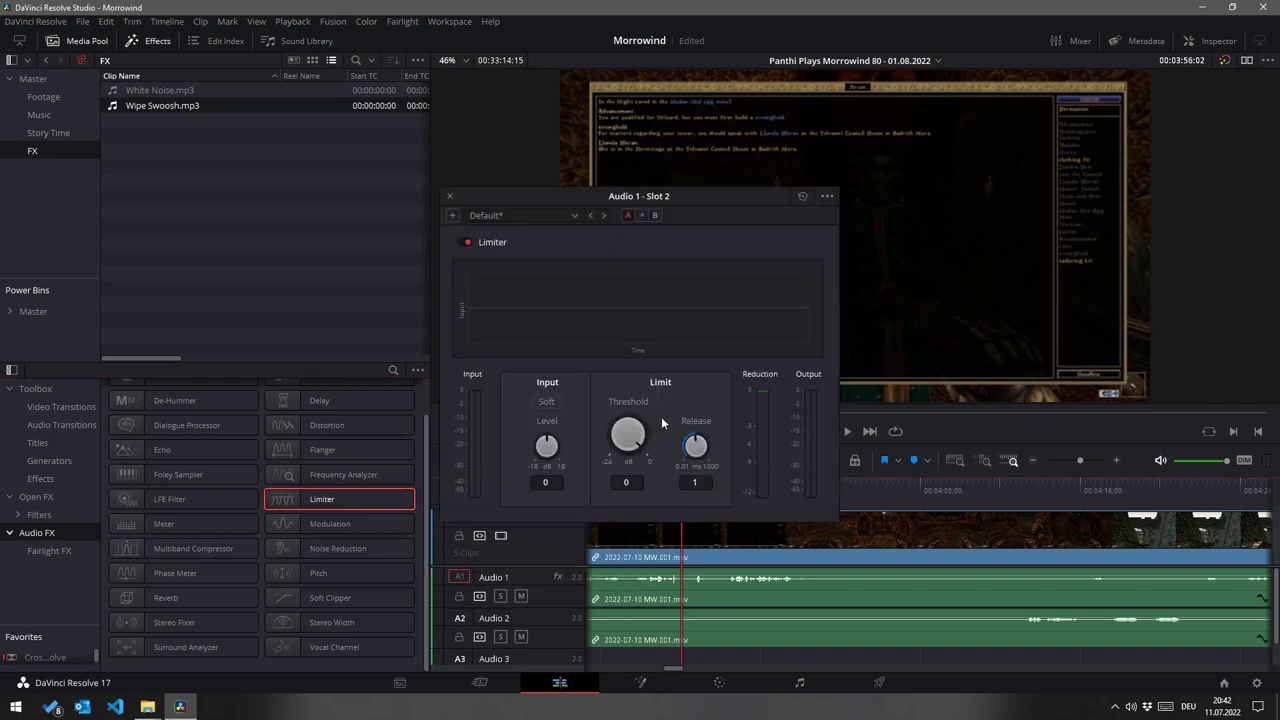
left_click(630, 483)
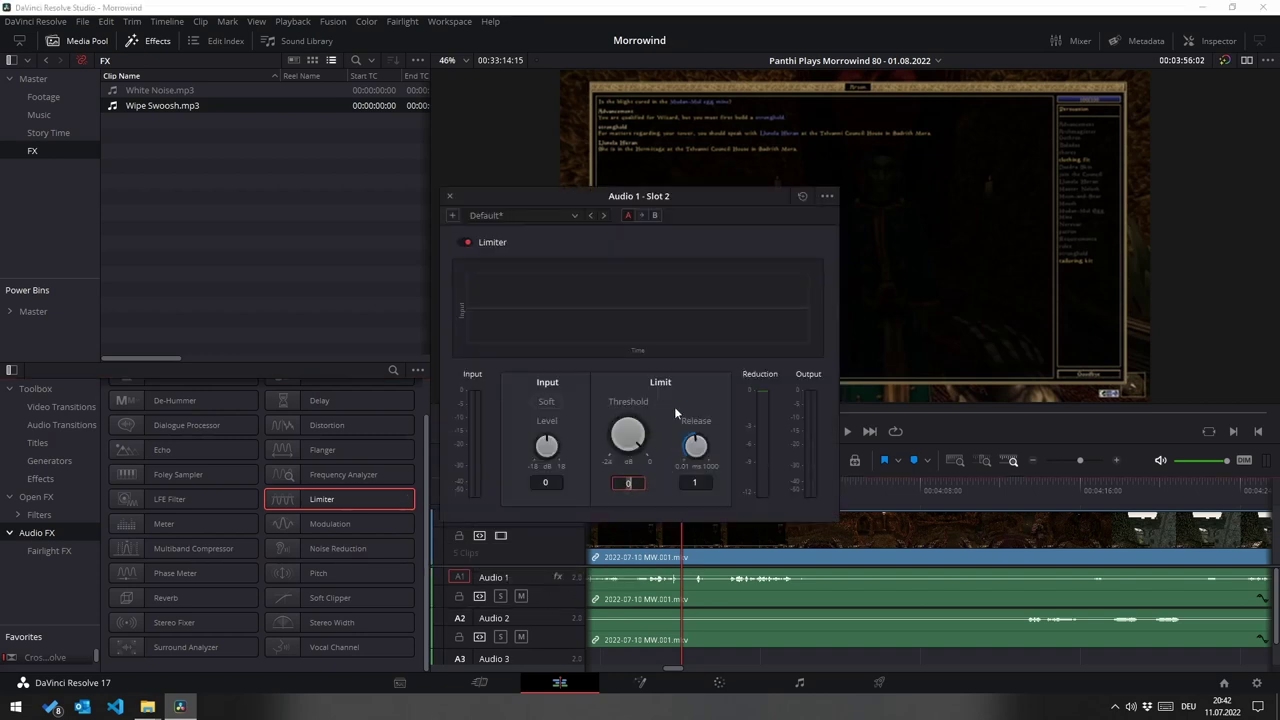
key("Escape")
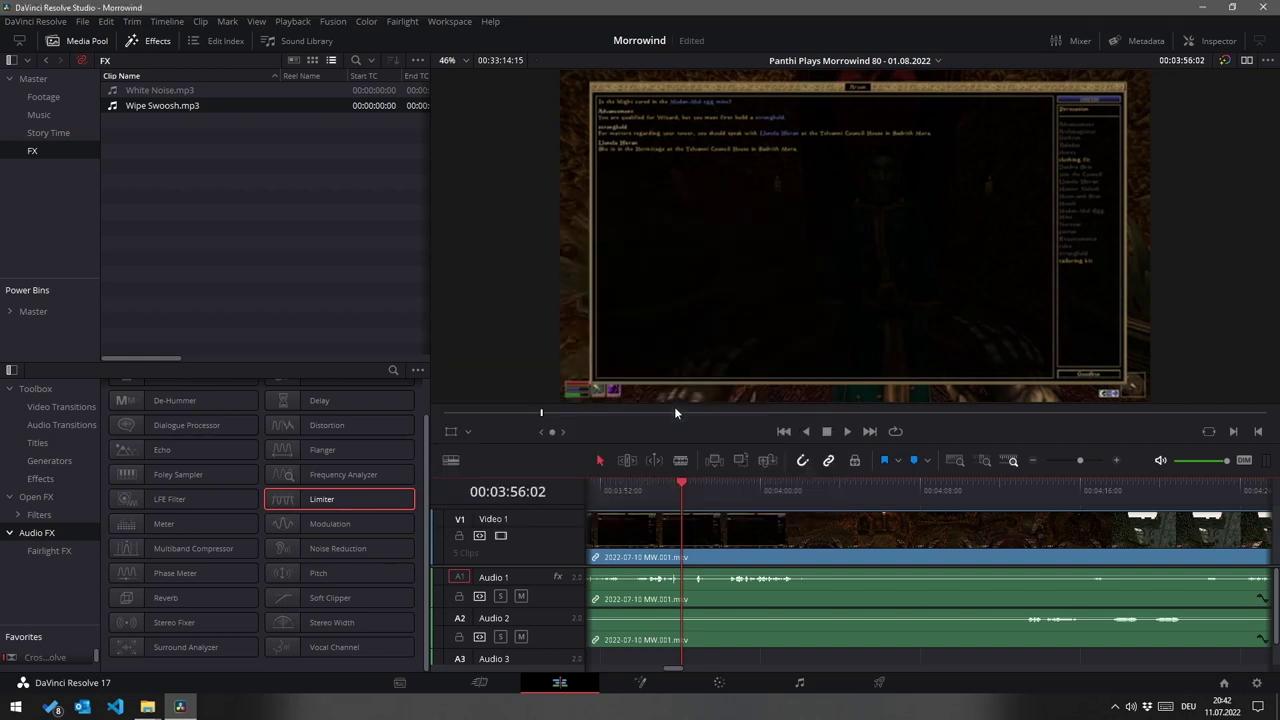
key("ctrl+s")
Step: Switch to the episode 79 timeline and apply a Limiter with a threshold of -5 dB to its Audio 1 track
left_click(894, 60)
left_click(871, 116)
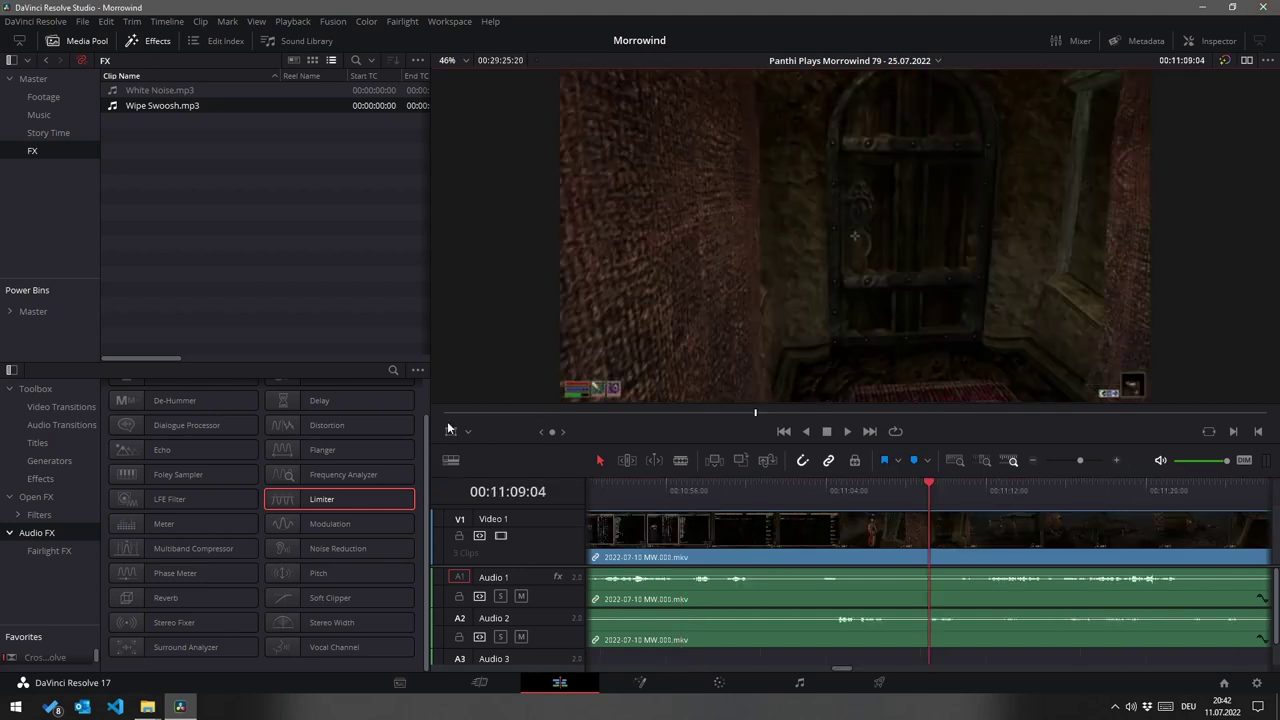
left_click_drag(394, 499, 553, 591)
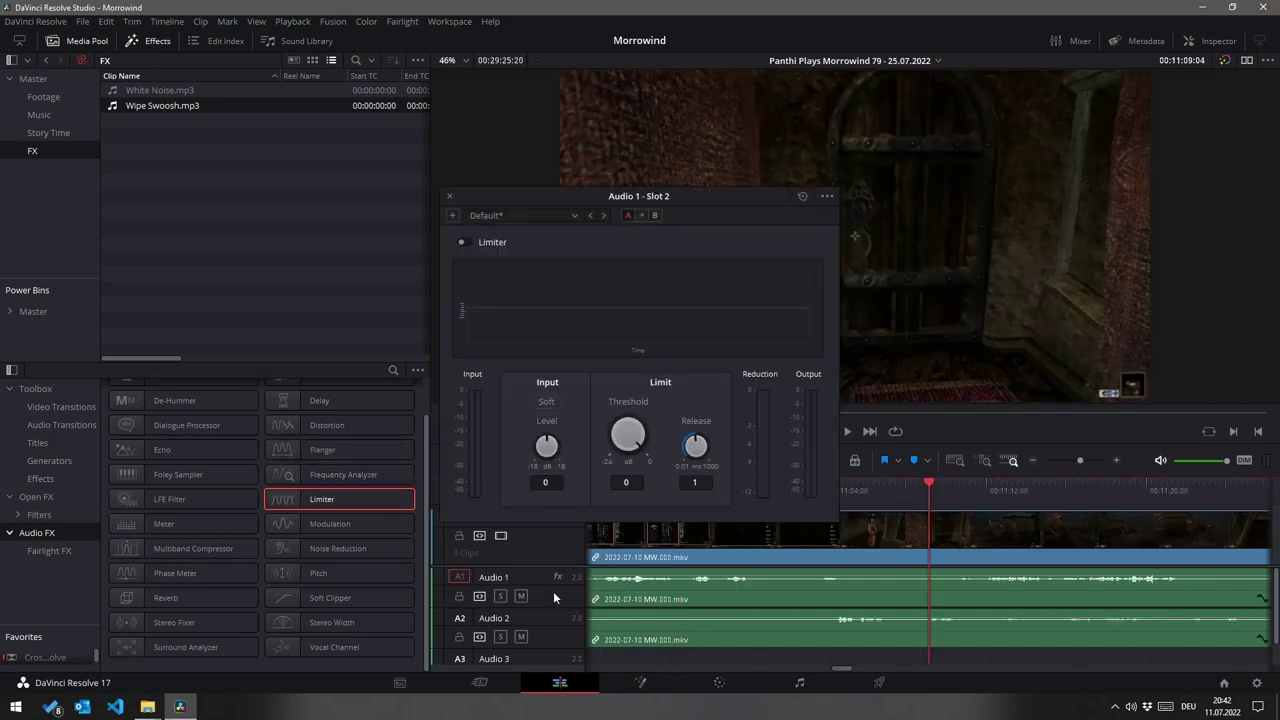
left_click(627, 483)
type("-5")
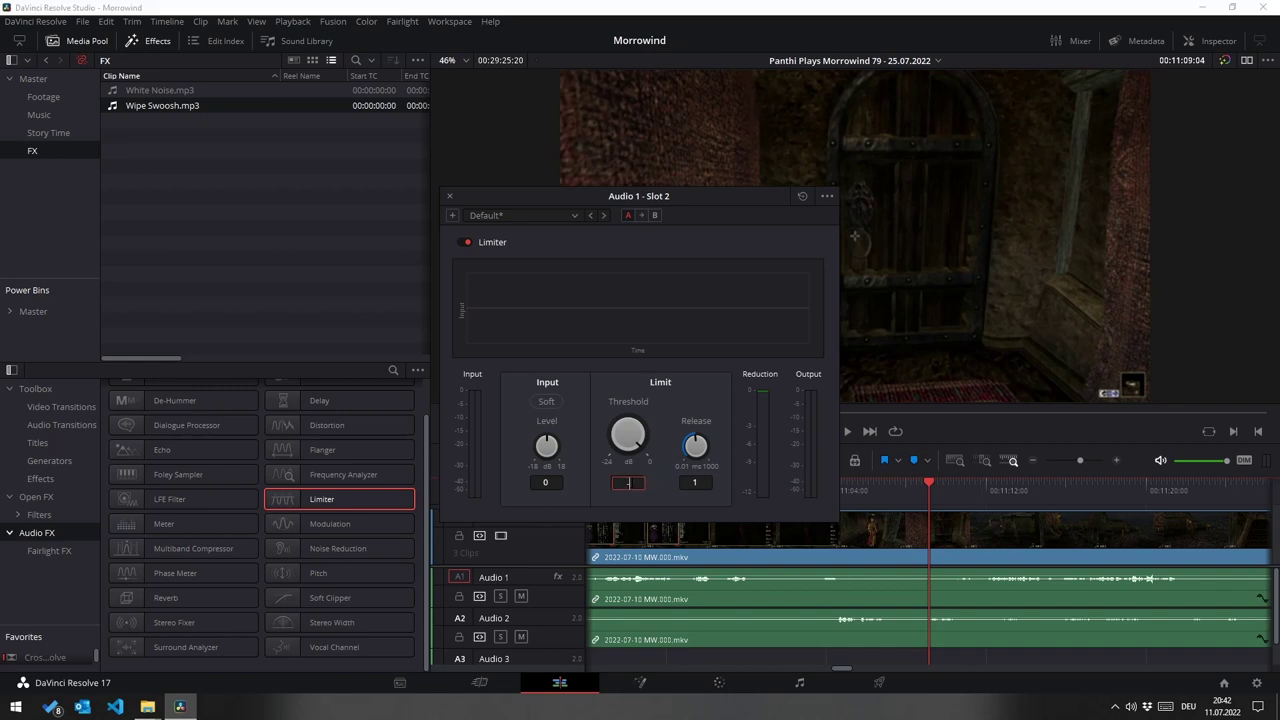
left_click(683, 483)
left_click(450, 197)
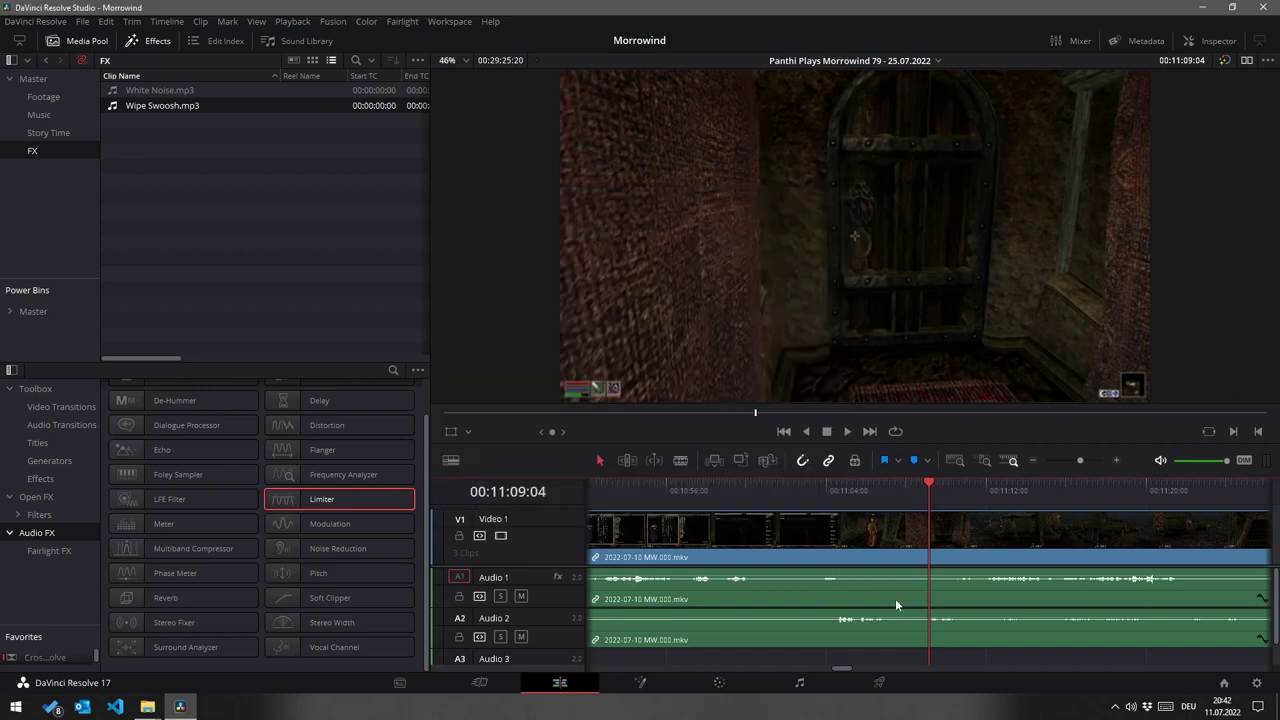
Step: Switch to the episode 78 timeline and apply a Limiter with a threshold of -5 dB to its Audio 1 track
left_click(884, 62)
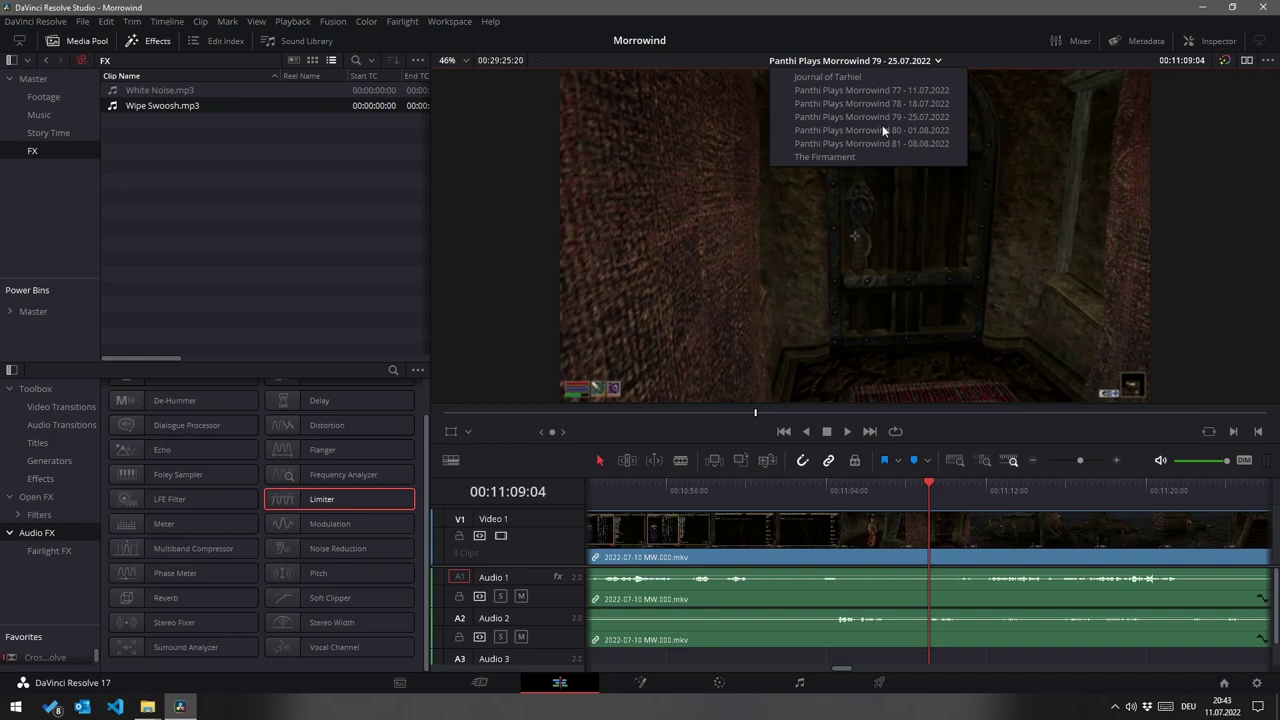
left_click(928, 104)
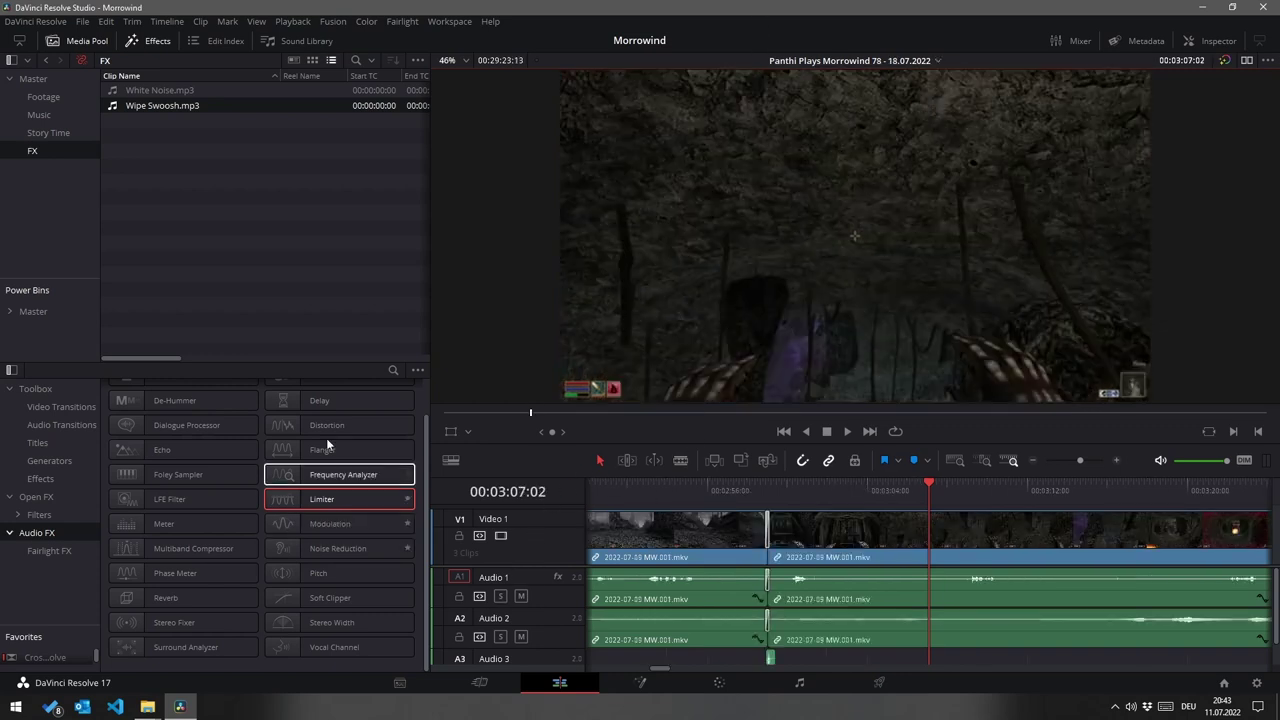
left_click_drag(321, 489, 528, 584)
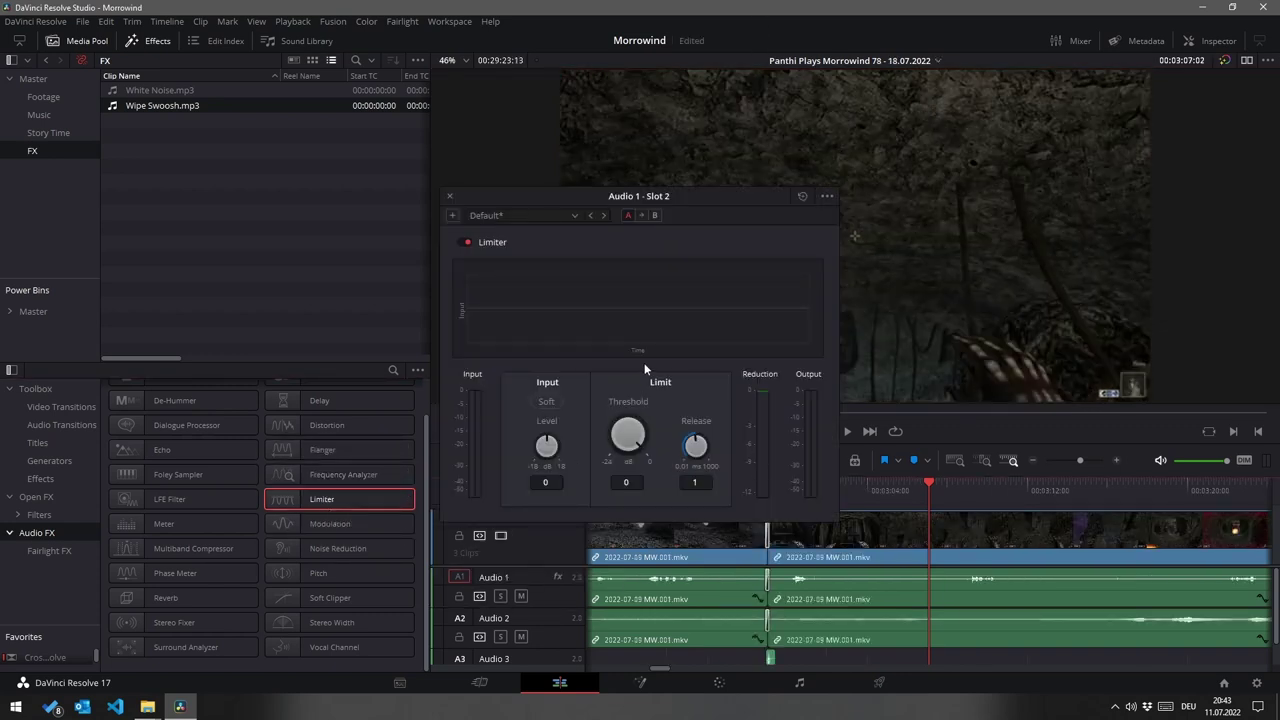
left_click(627, 482)
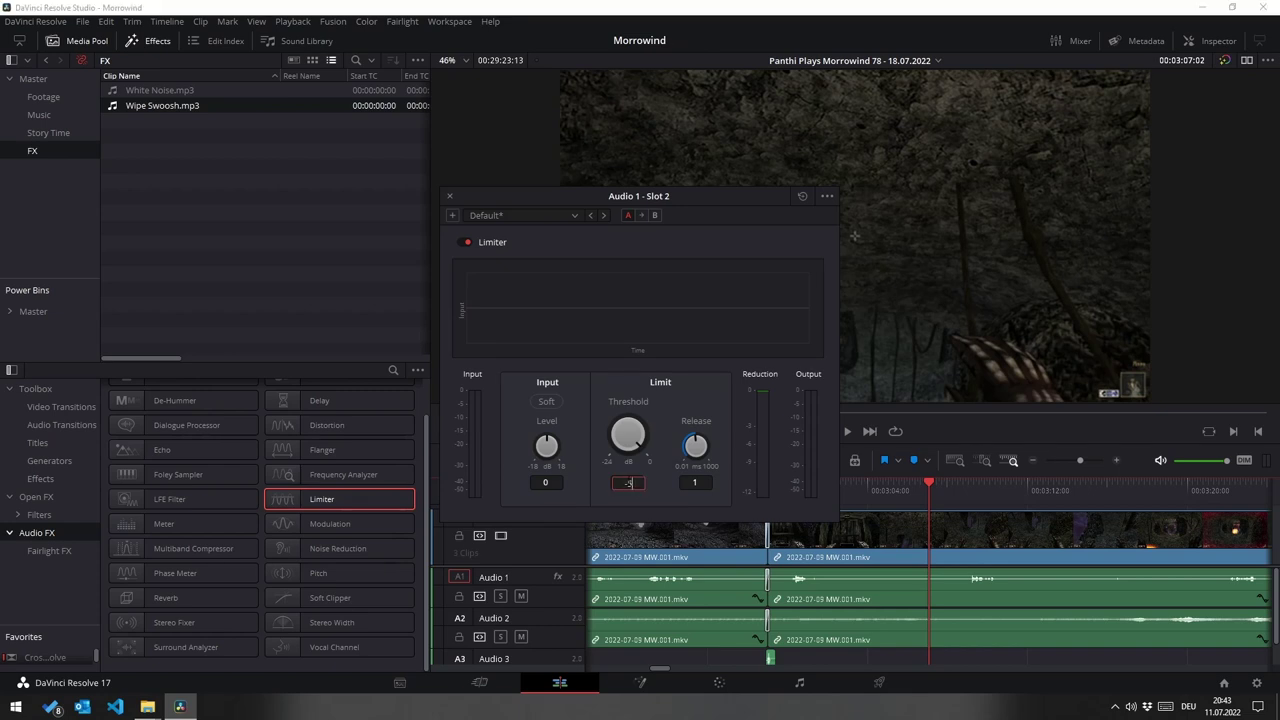
left_click(449, 196)
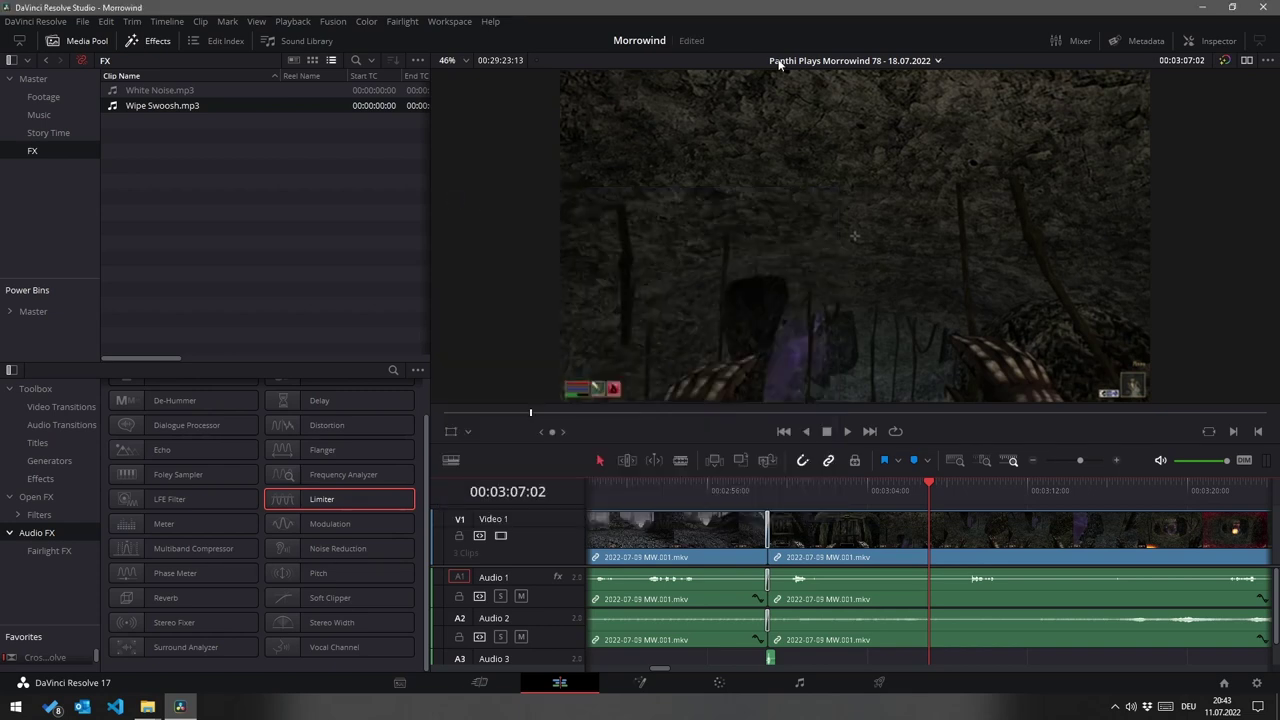
Step: Switch to the episode 77 timeline and apply a Limiter with a threshold of -5 dB to its Audio 1 track
left_click(835, 61)
left_click(839, 84)
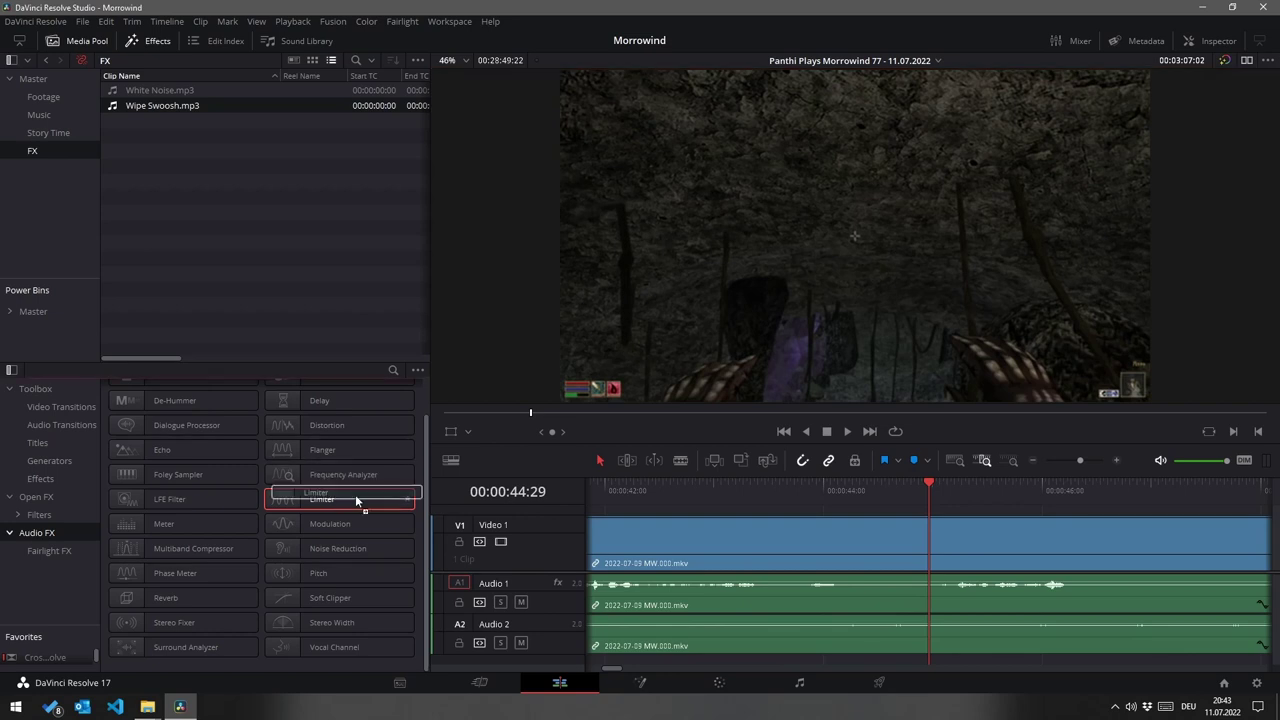
left_click_drag(355, 494, 549, 590)
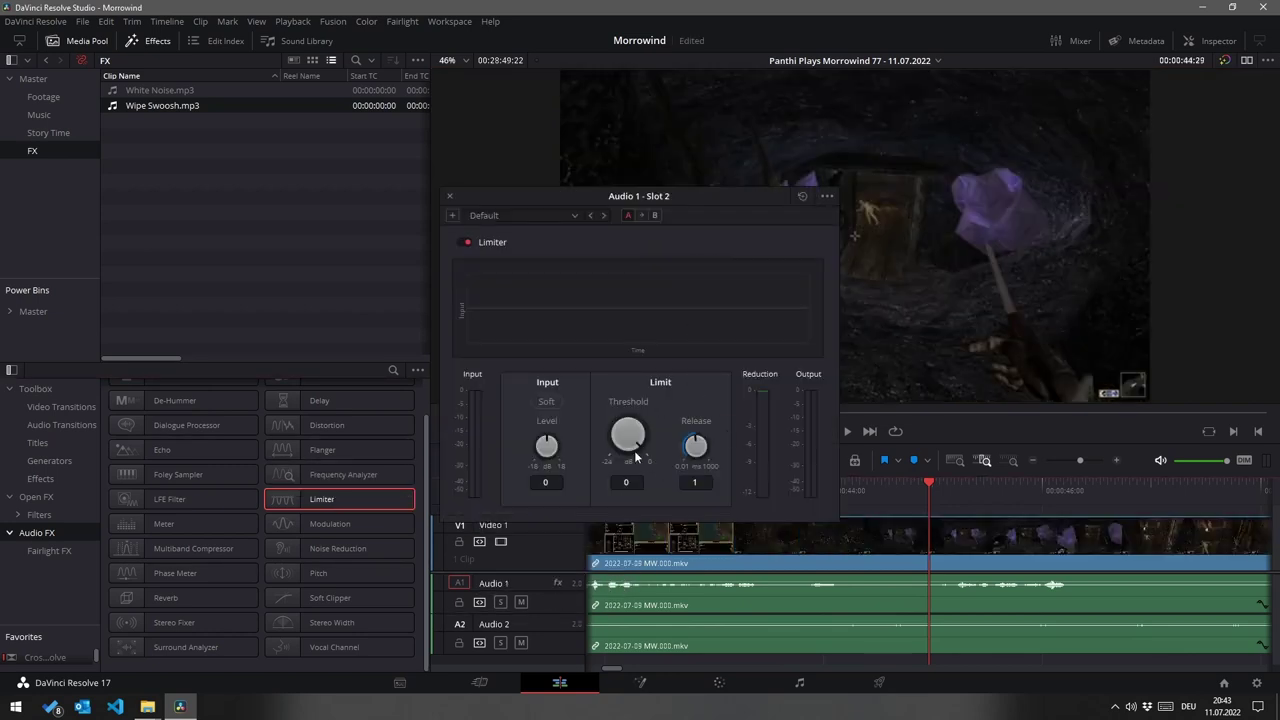
left_click(626, 482)
type("-5")
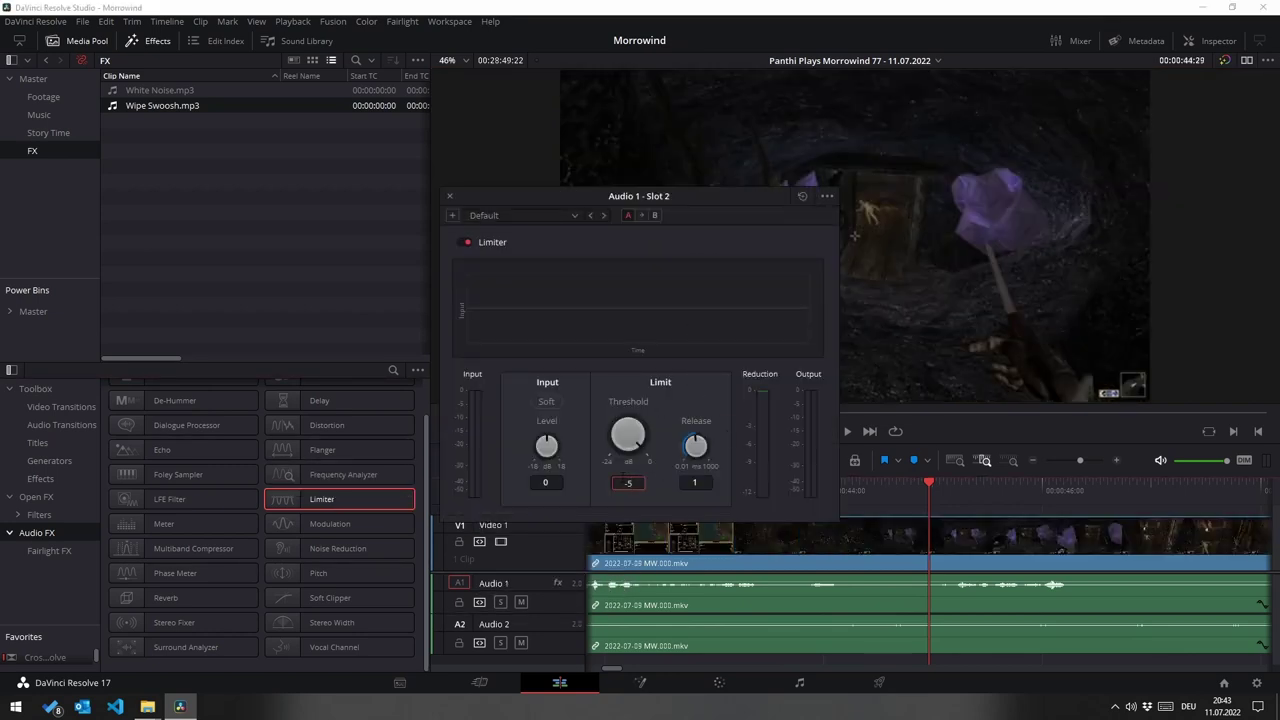
key("Return")
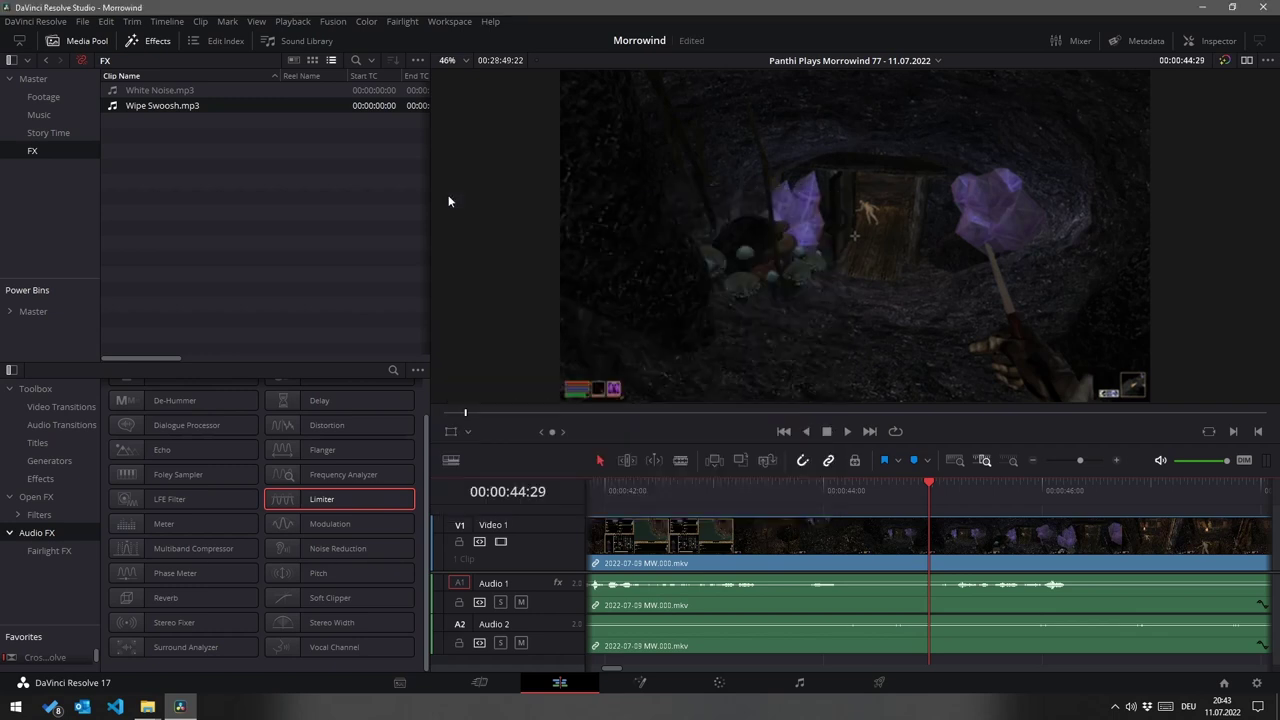
left_click(450, 197)
Step: Browse the available video transitions, including the wipe, shape and Fusion transitions
left_click(60, 408)
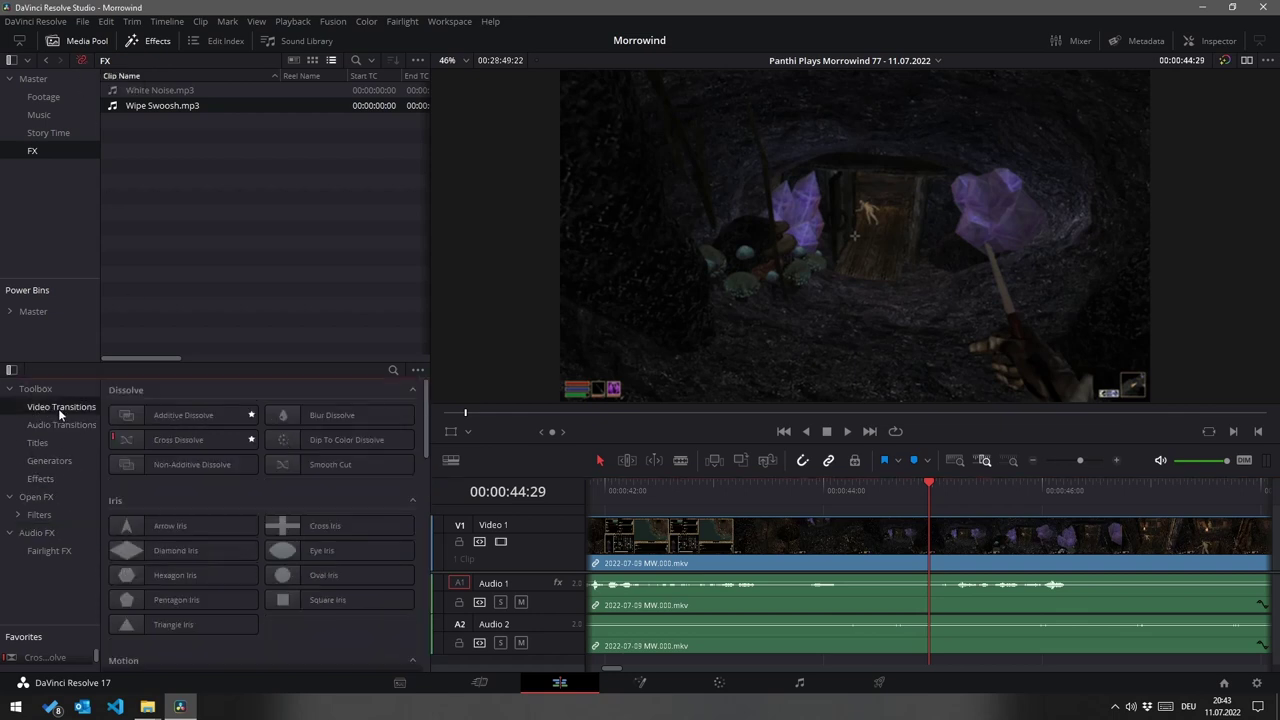
scroll(282, 598, "down", 5)
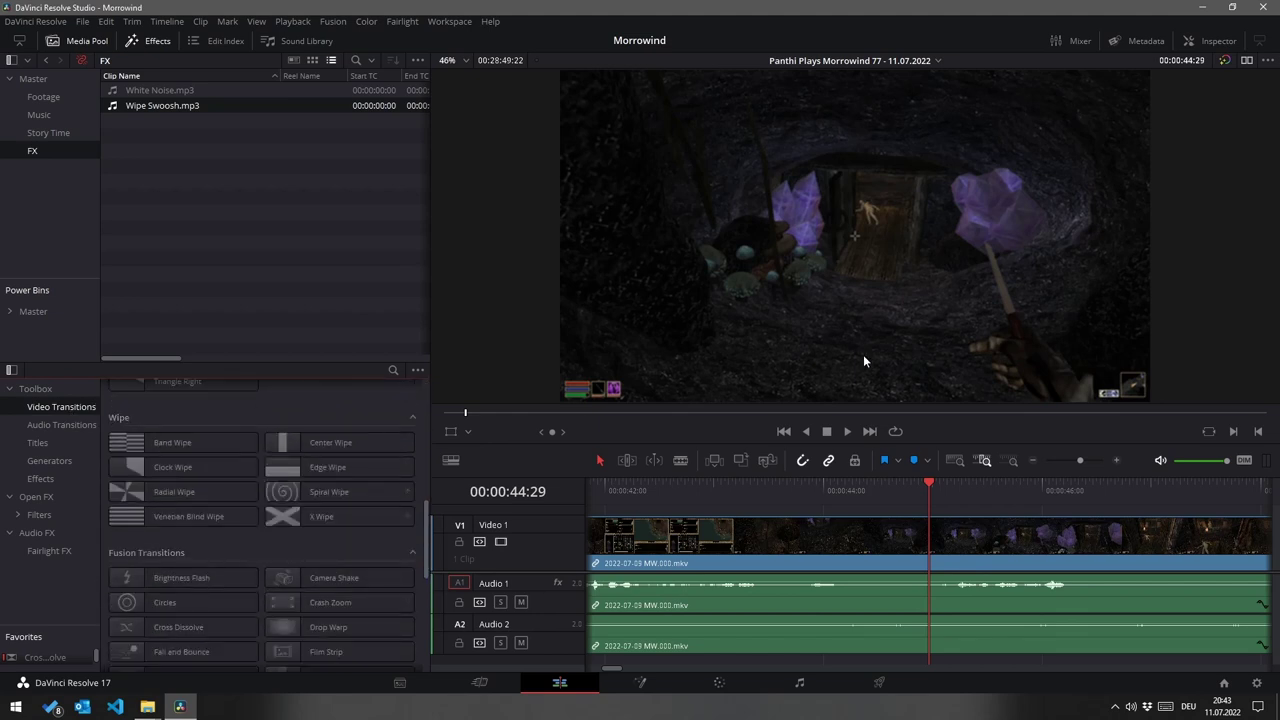
scroll(305, 520, "down", 3)
left_click(338, 594)
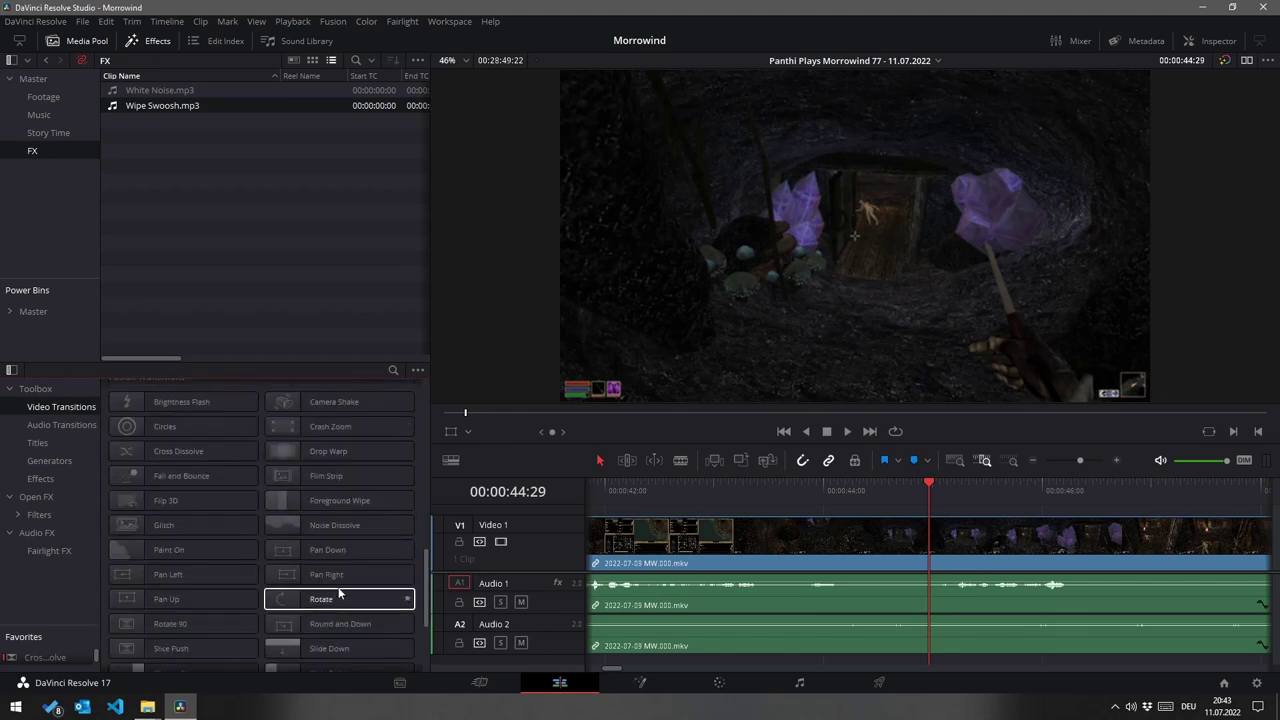
scroll(336, 593, "down", 3)
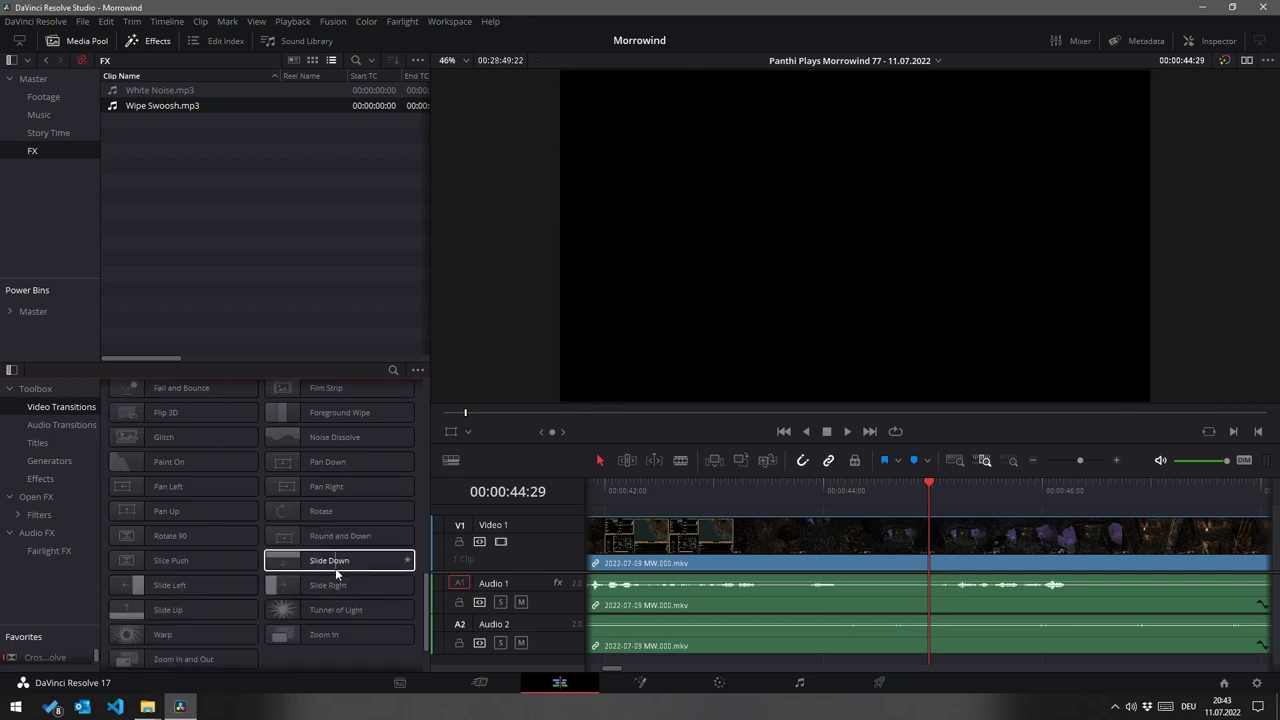
scroll(336, 573, "up", 3)
scroll(300, 500, "up", 2)
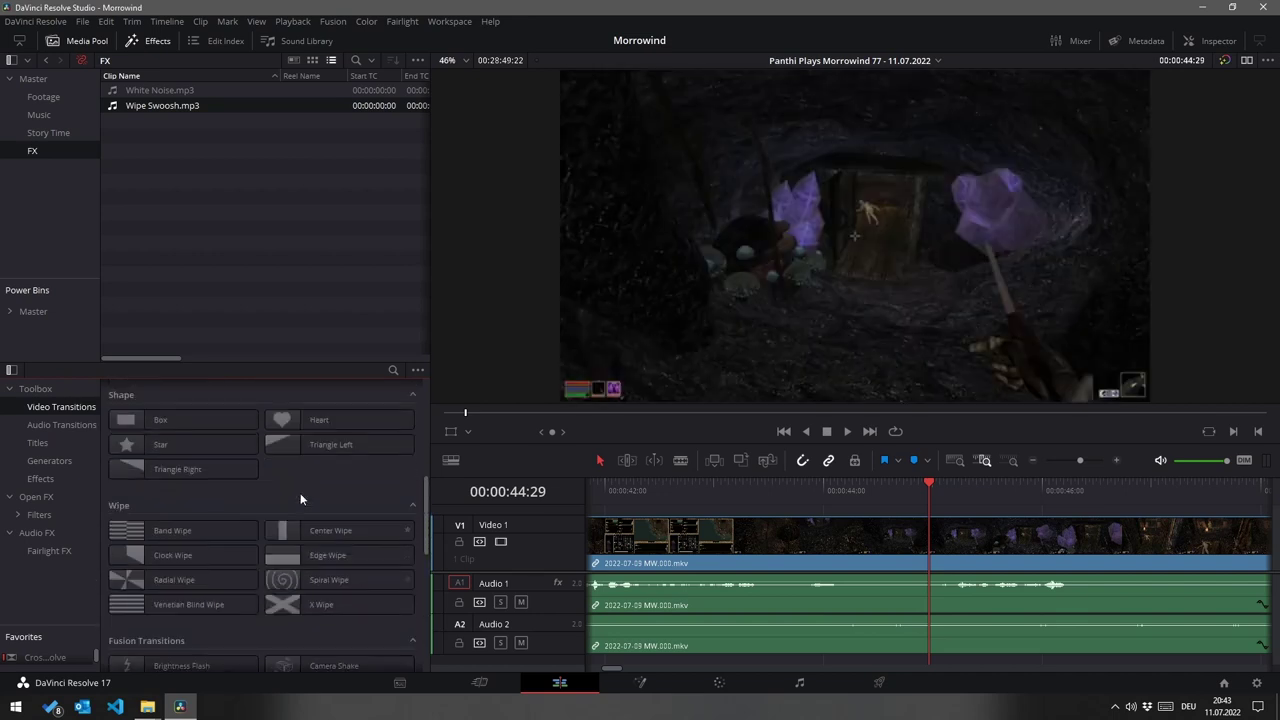
scroll(286, 508, "up", 3)
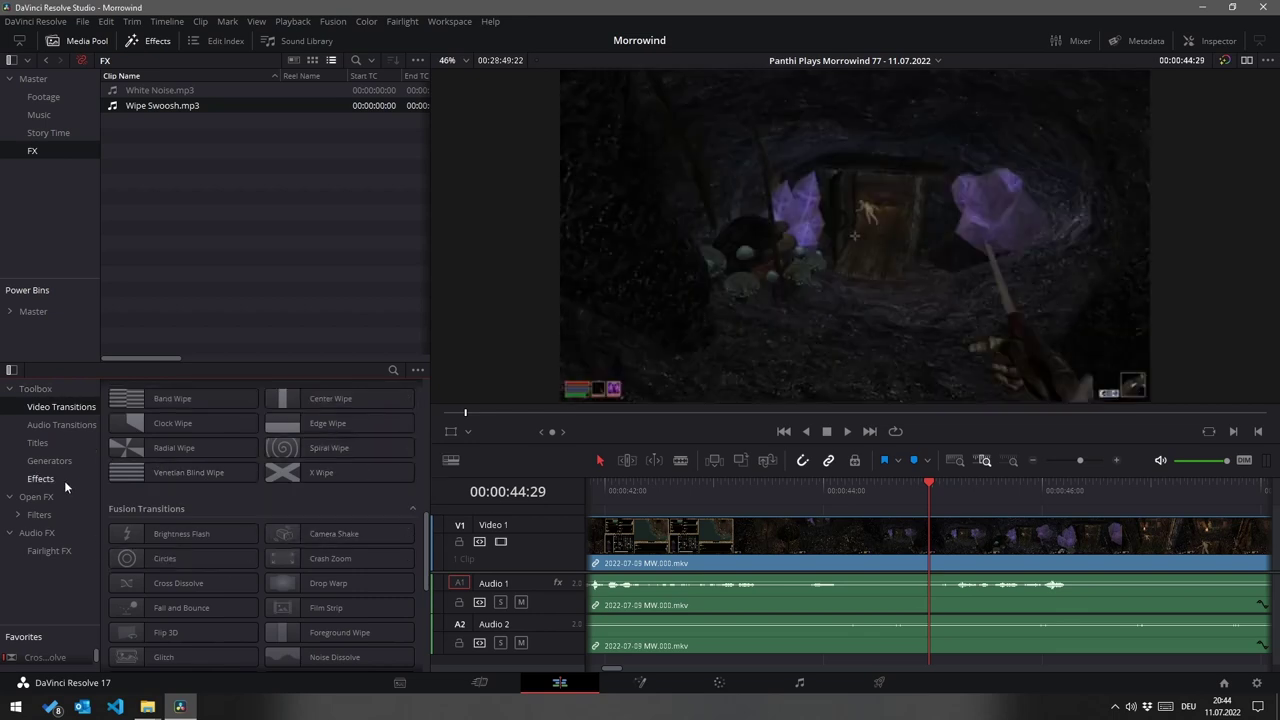
Step: Look through the effects, generators, titles and Open FX filters in the effects library
left_click(58, 390)
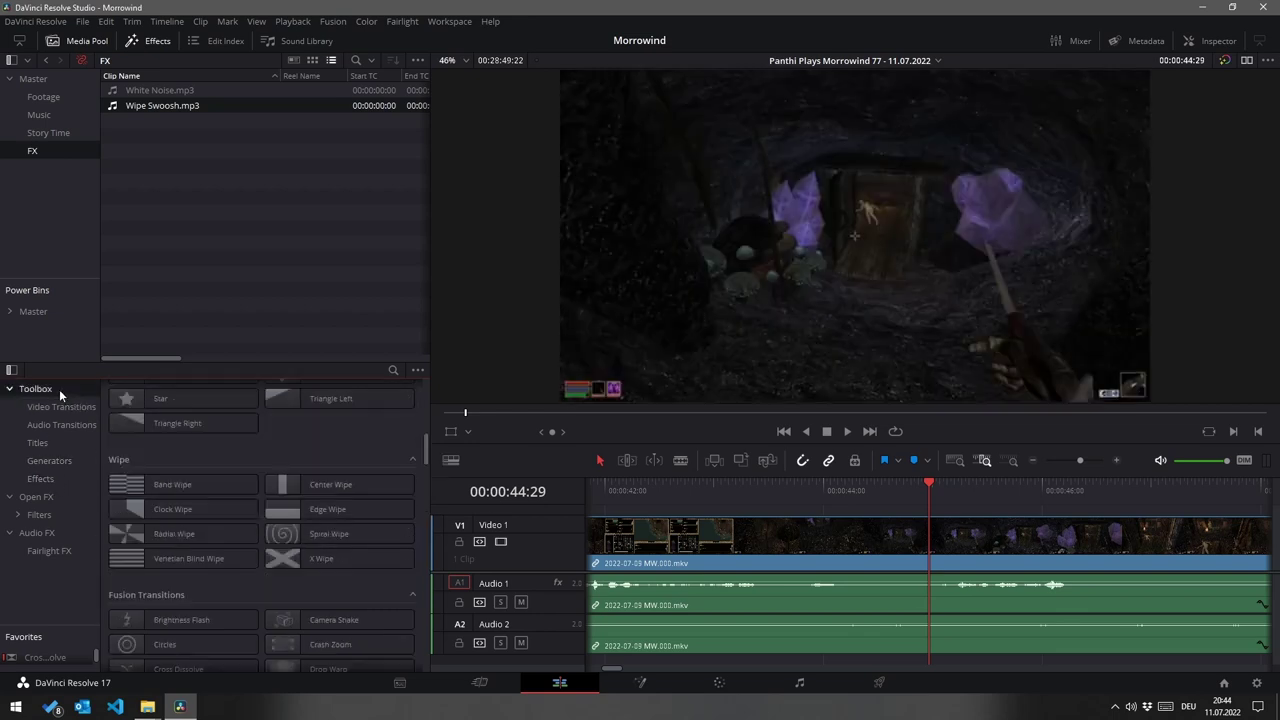
left_click(52, 478)
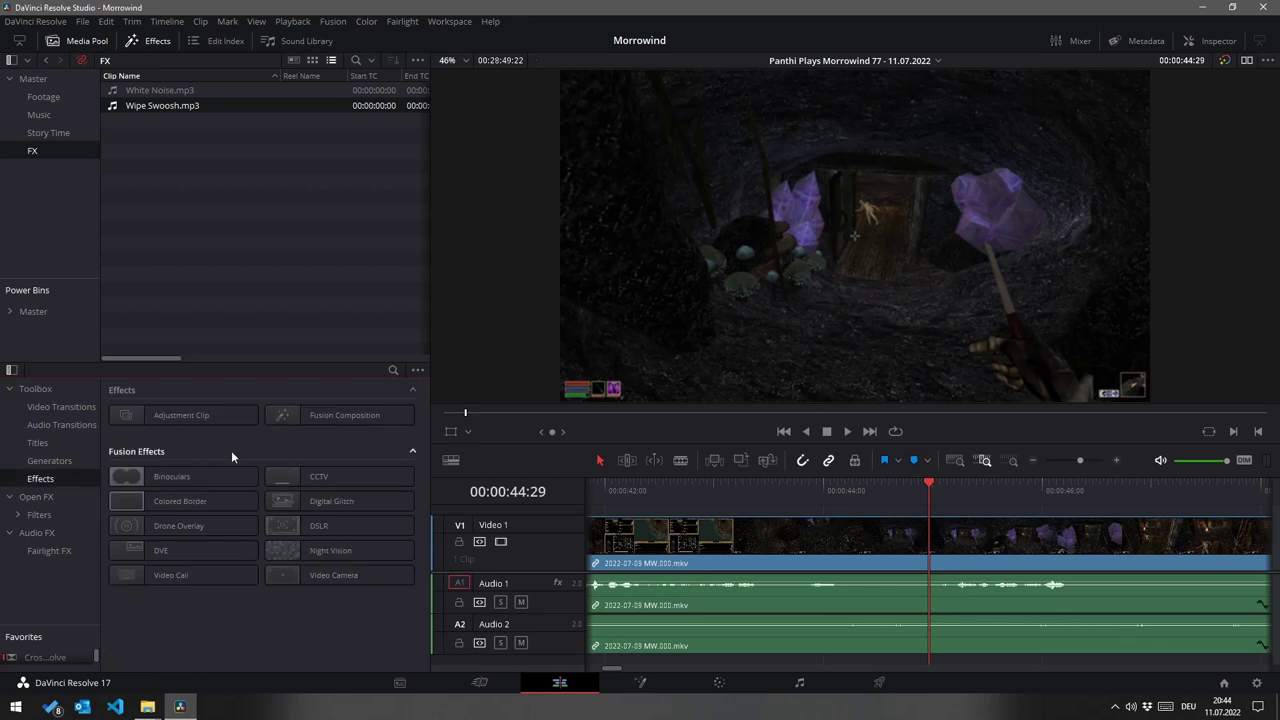
left_click(68, 460)
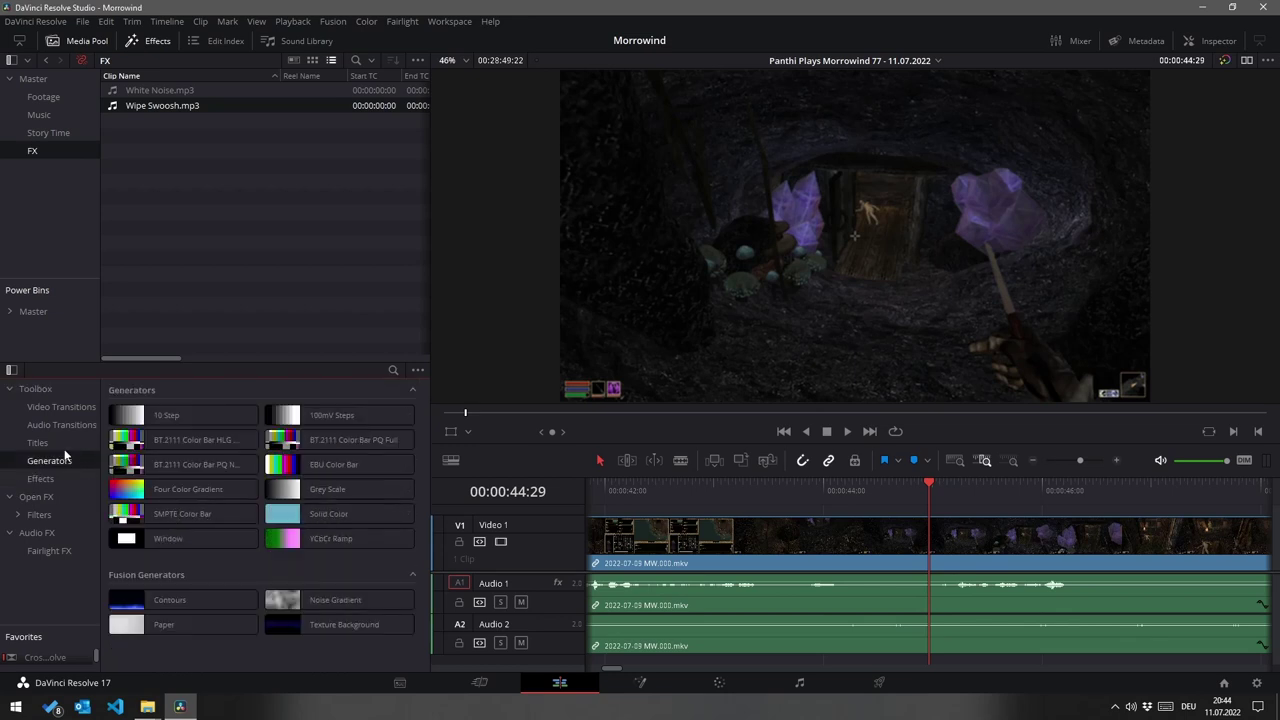
left_click(63, 446)
left_click(52, 495)
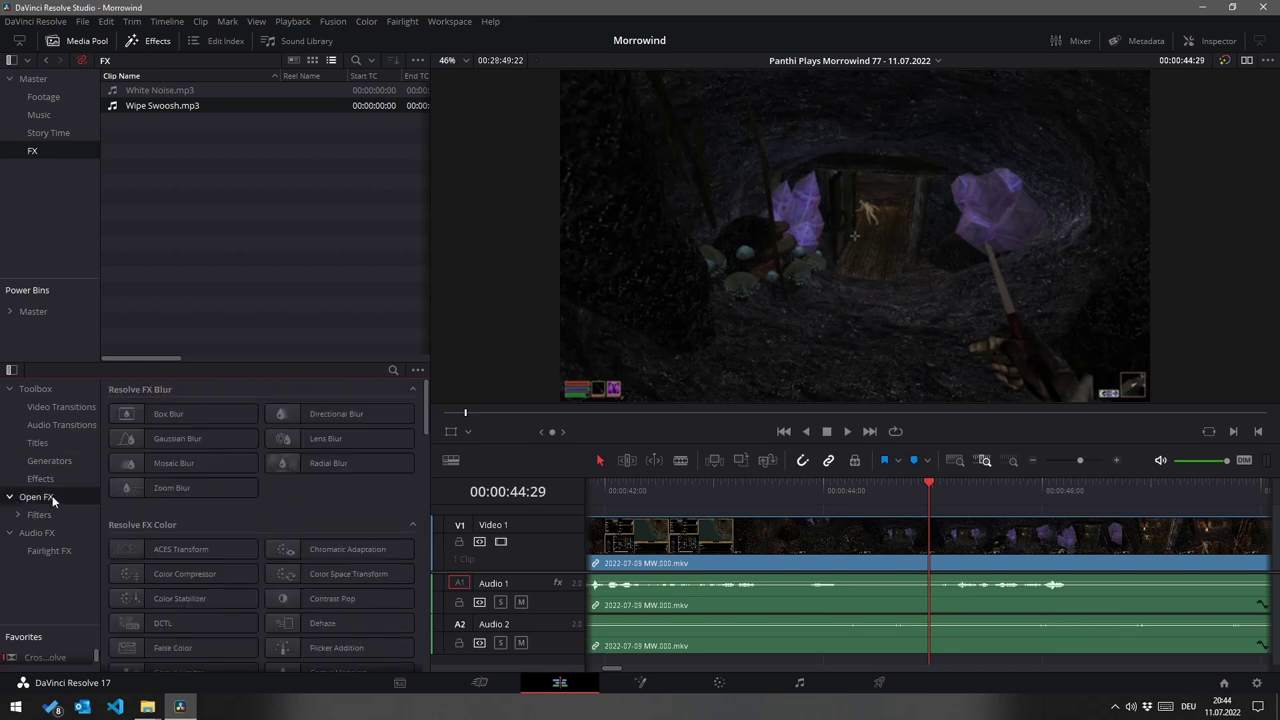
scroll(250, 575, "down", 3)
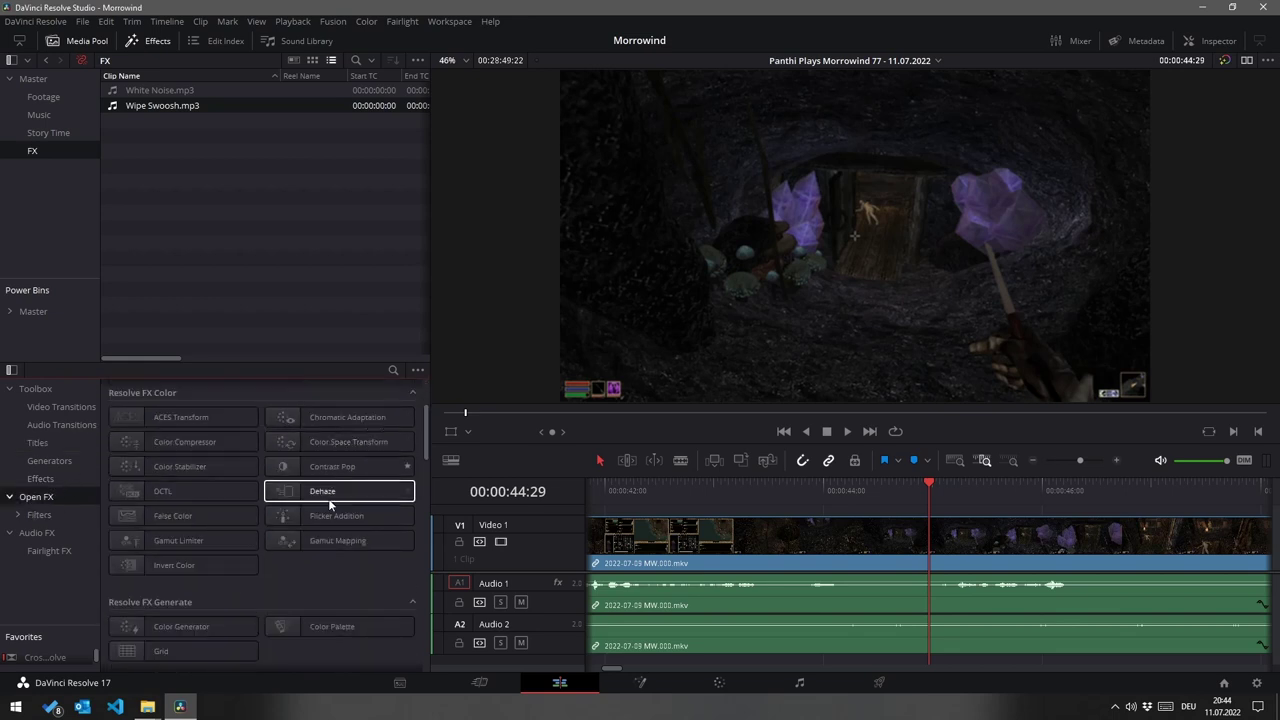
scroll(240, 583, "down", 8)
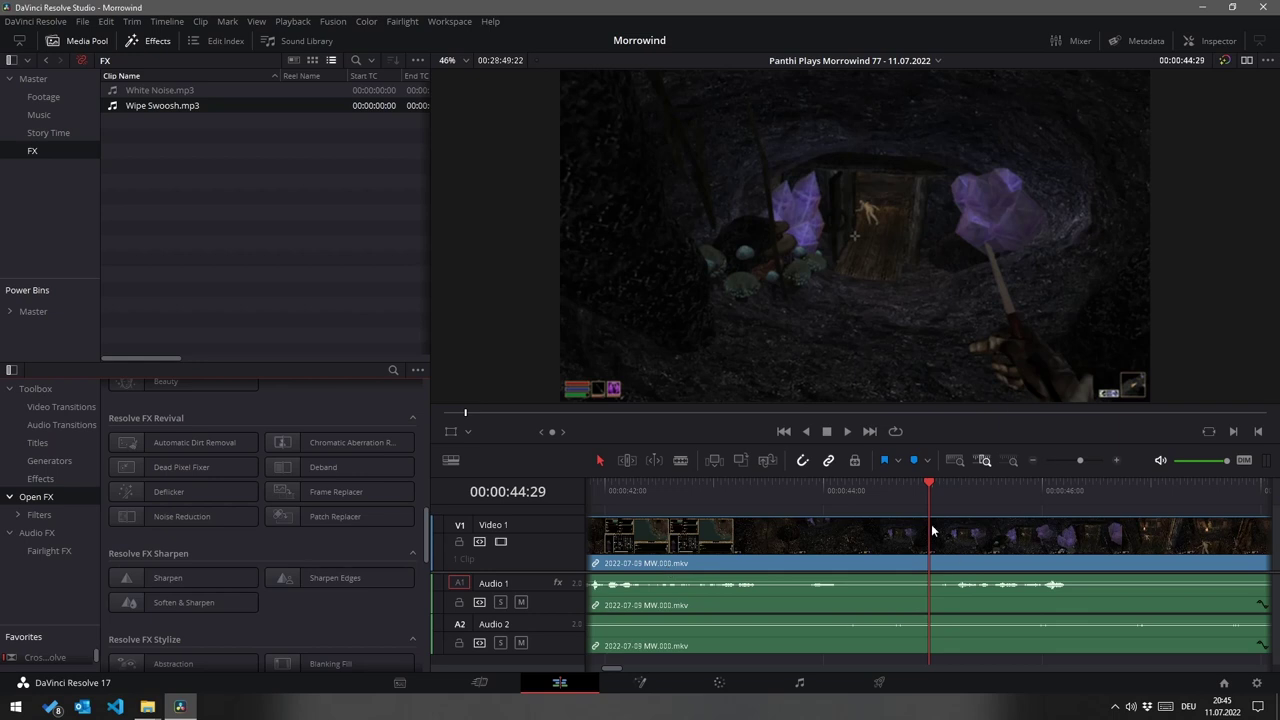
left_click(871, 61)
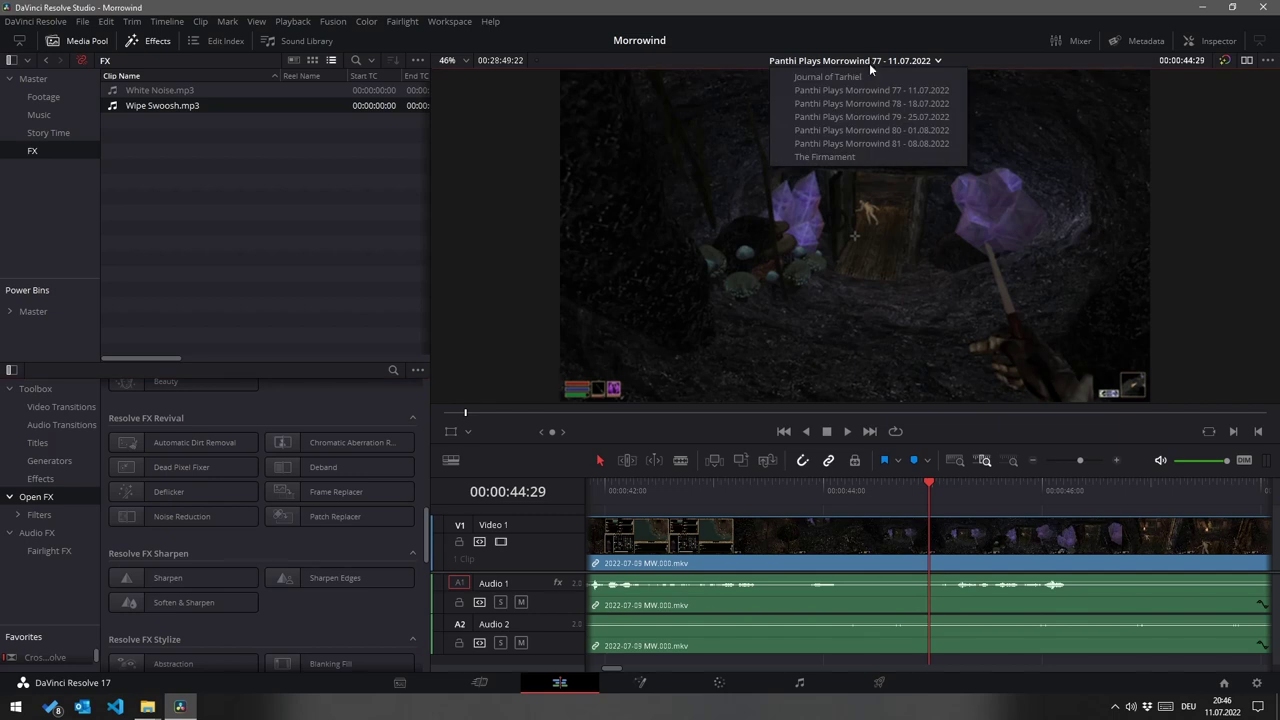
left_click(868, 92)
left_click(897, 62)
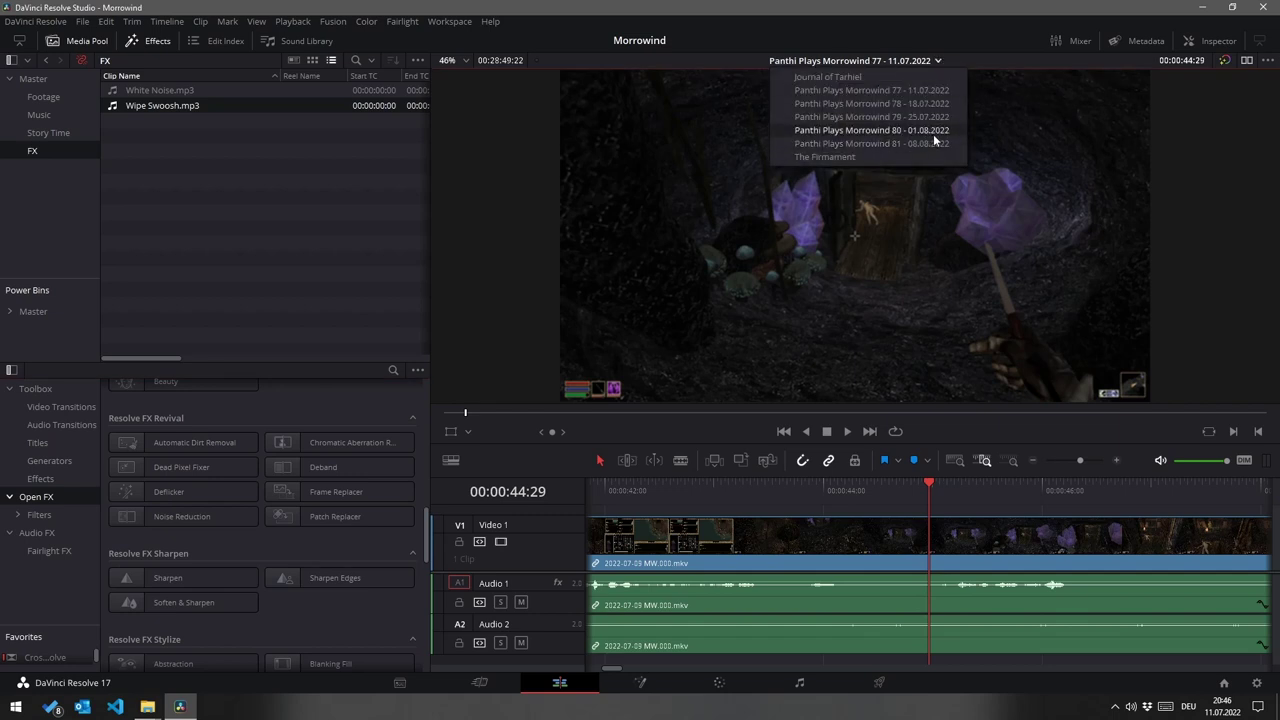
left_click(901, 89)
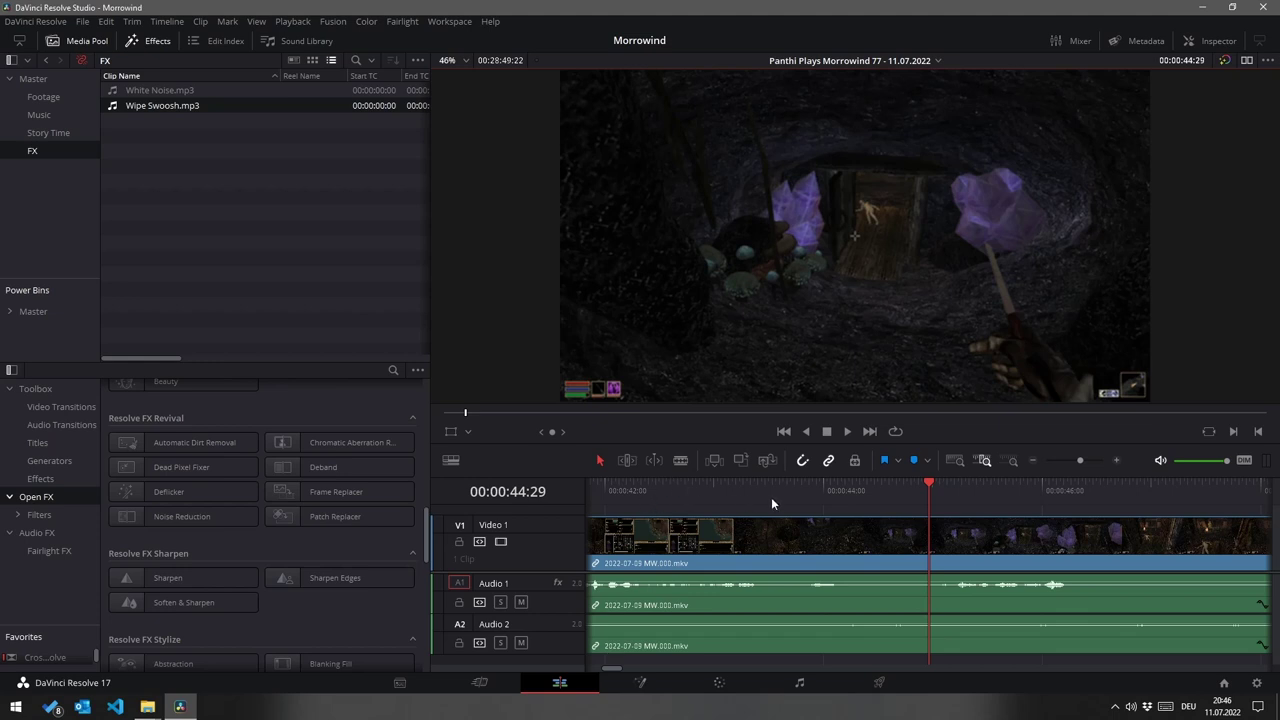
left_click(816, 488)
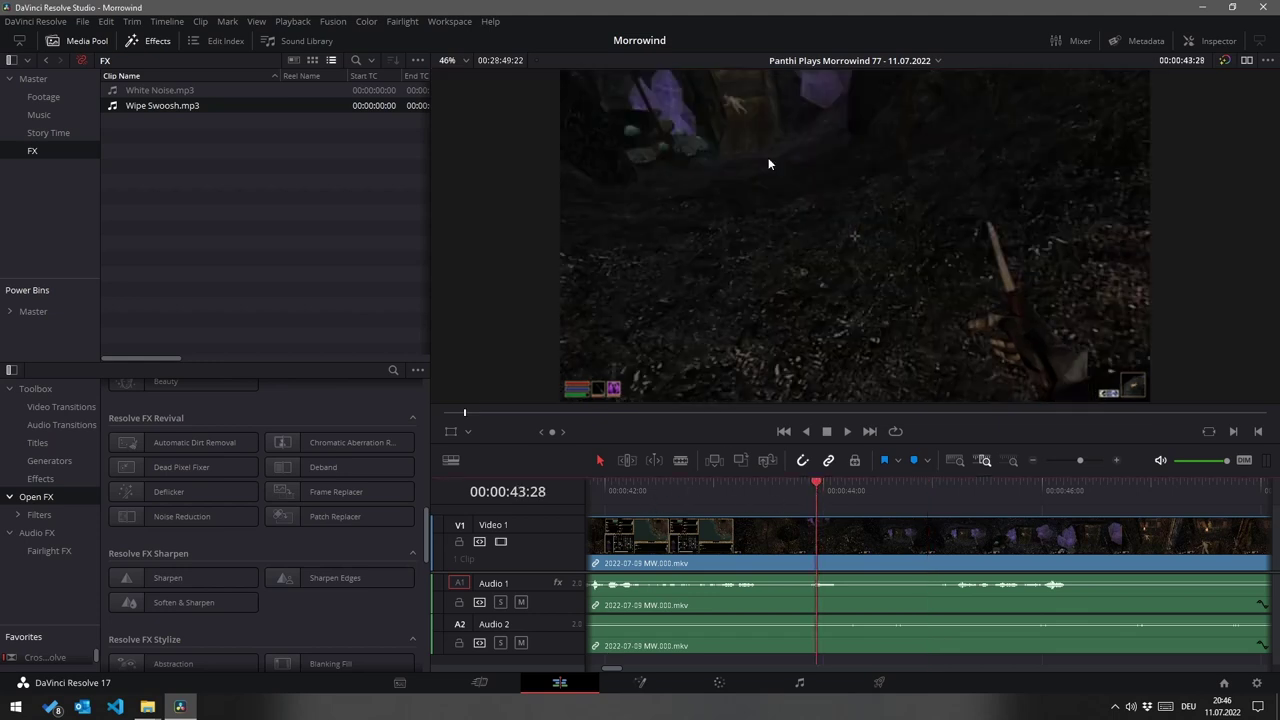
Step: Go one second past the end of the episode 77 timeline and look through the Footage and Story Time bins for The Firmament
key("End")
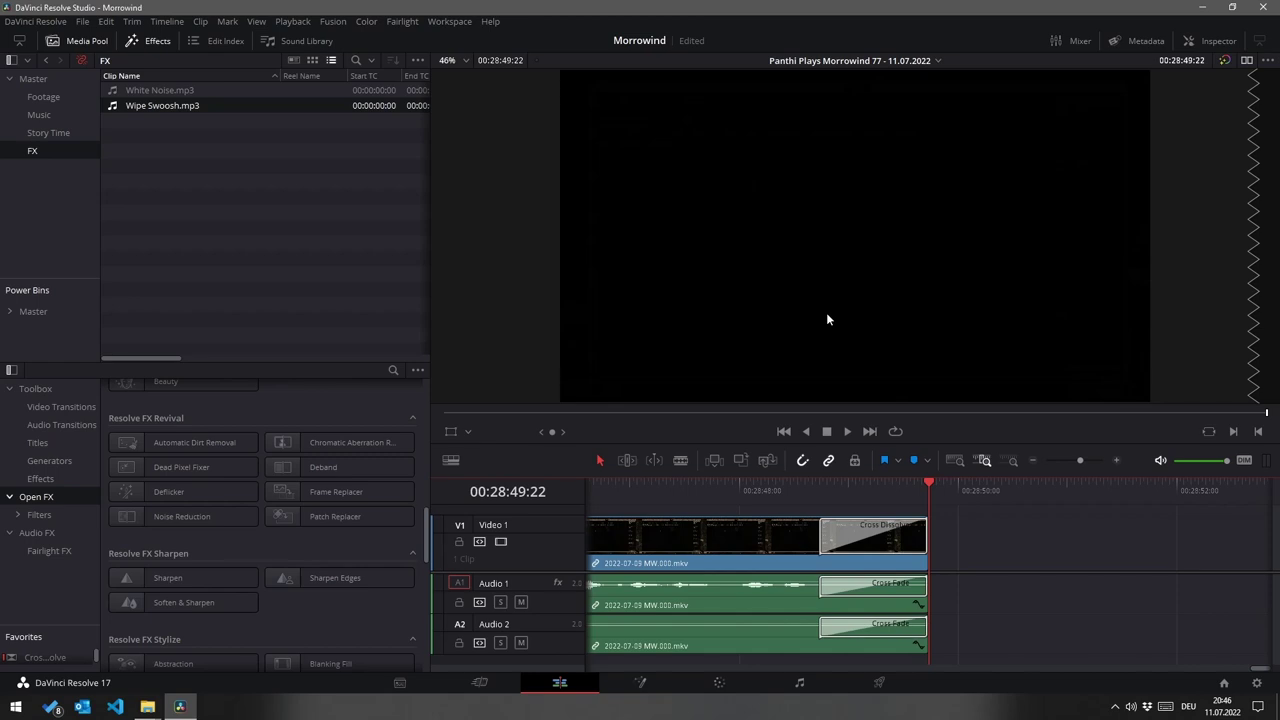
key("shift+Right")
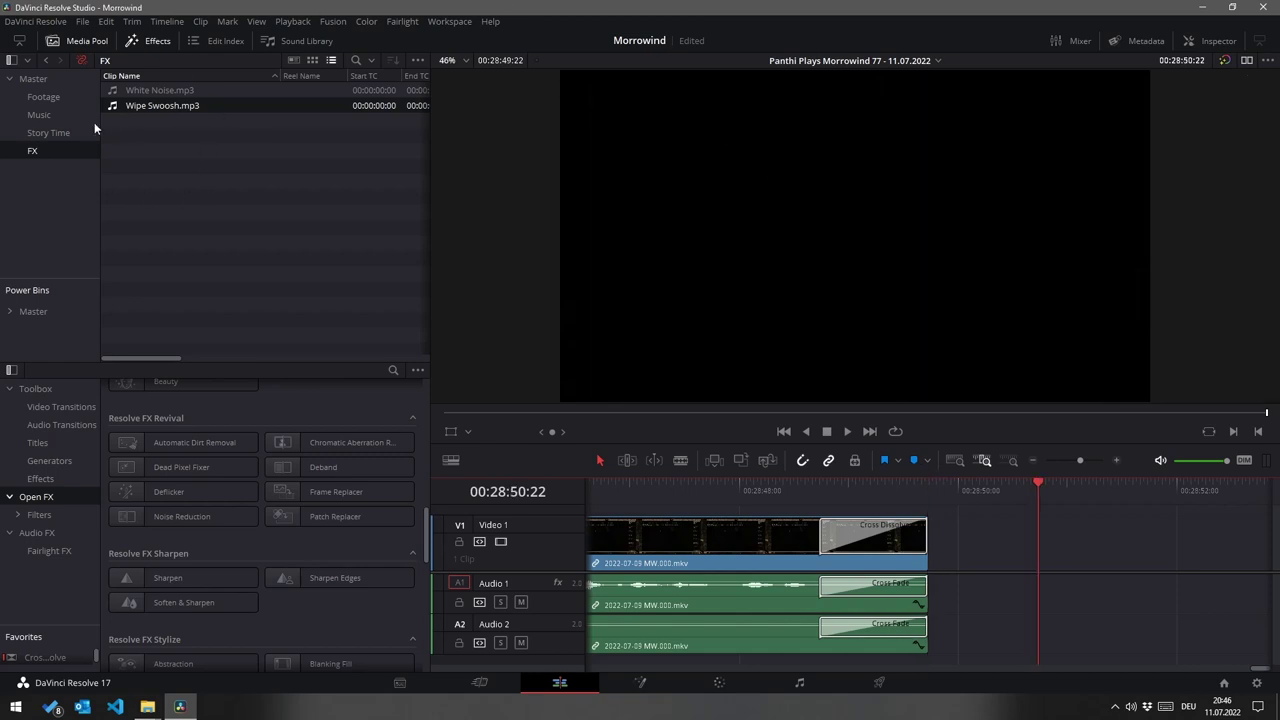
left_click(45, 97)
left_click(50, 133)
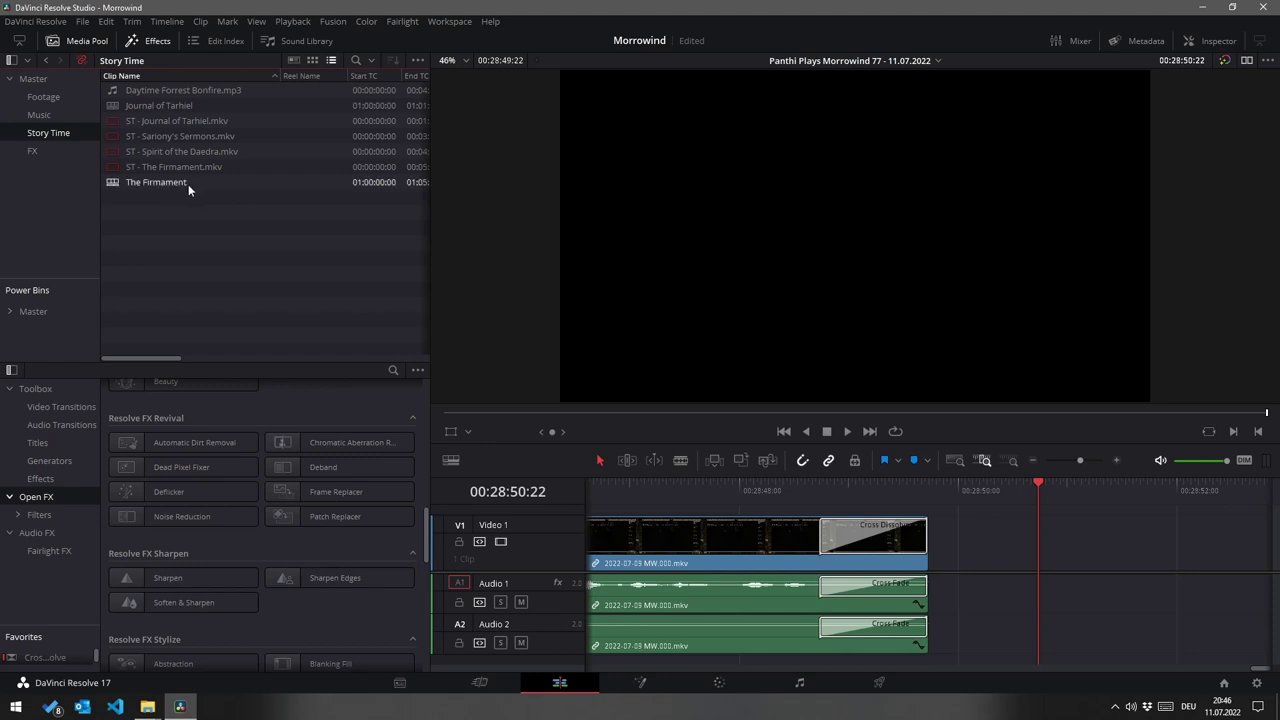
left_click_drag(188, 184, 181, 211)
Step: Open the Deliver page and clear all the old jobs from the render queue
left_click(880, 686)
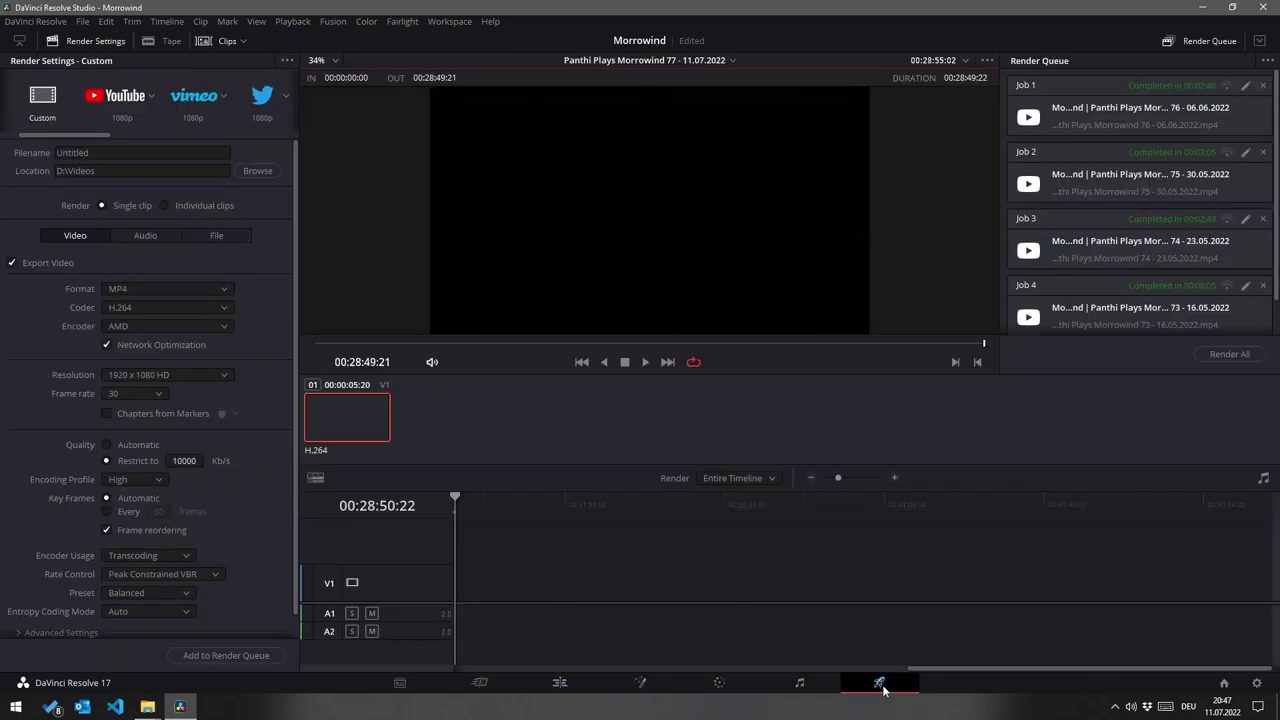
left_click(1267, 60)
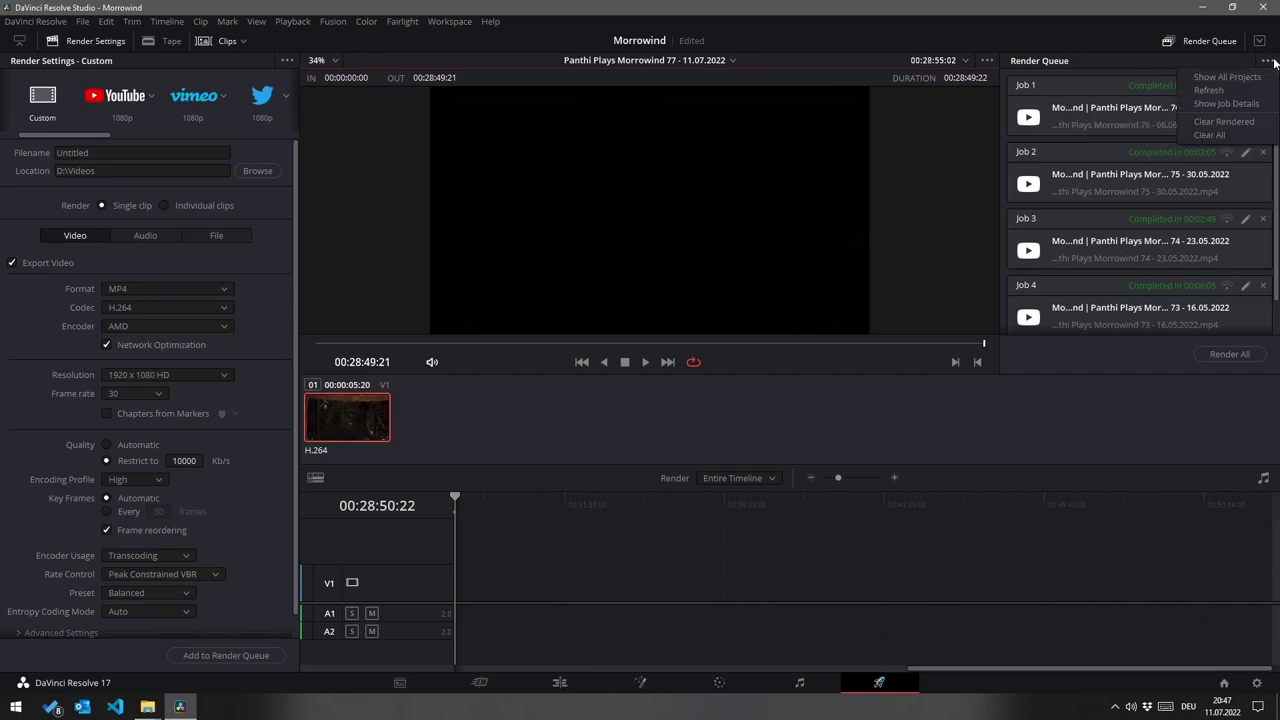
left_click(1213, 138)
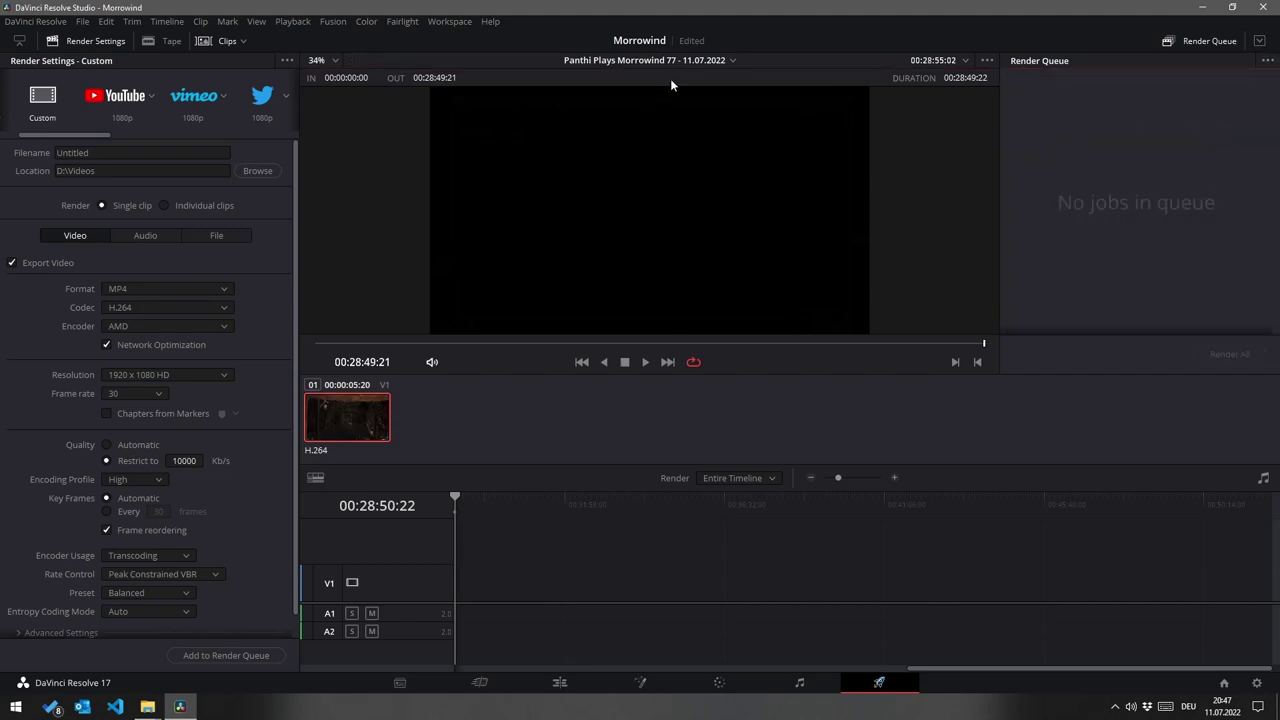
Step: Add the episode 77 timeline to the render queue with the YouTube 1080p preset and the file name MW 77 11.07.2022
left_click(709, 61)
left_click(686, 92)
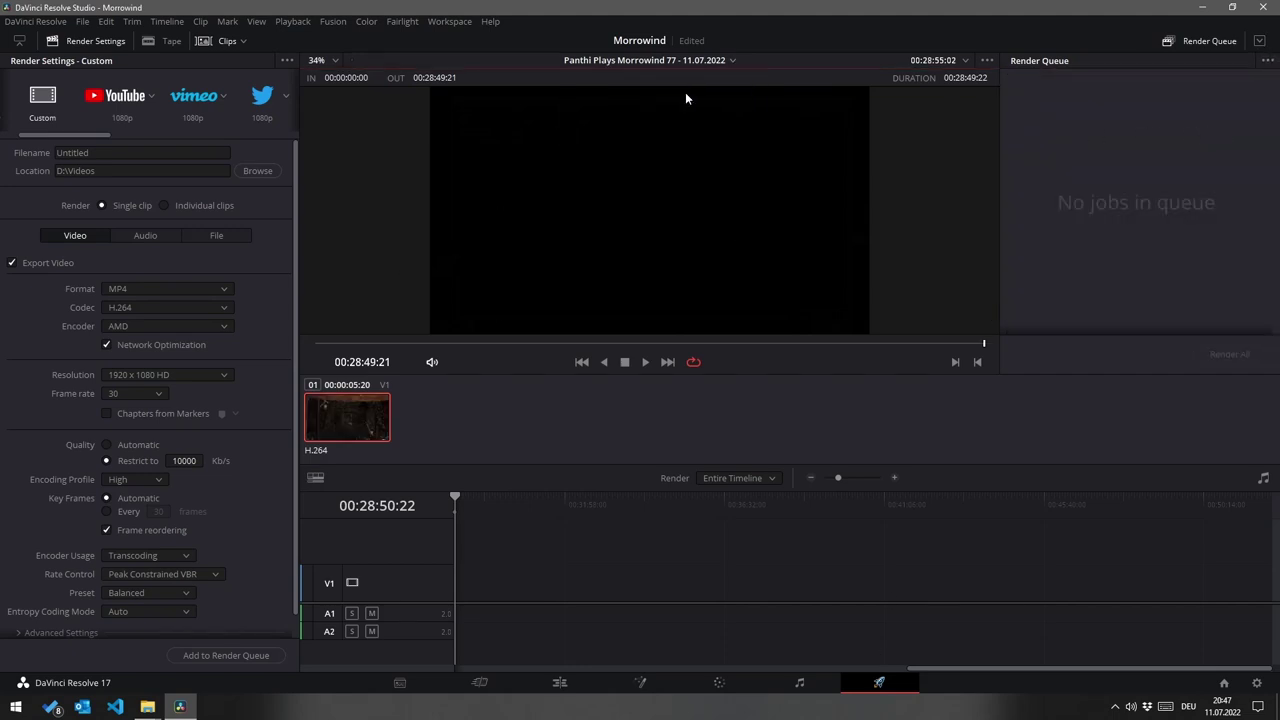
left_click(116, 93)
double_click(137, 151)
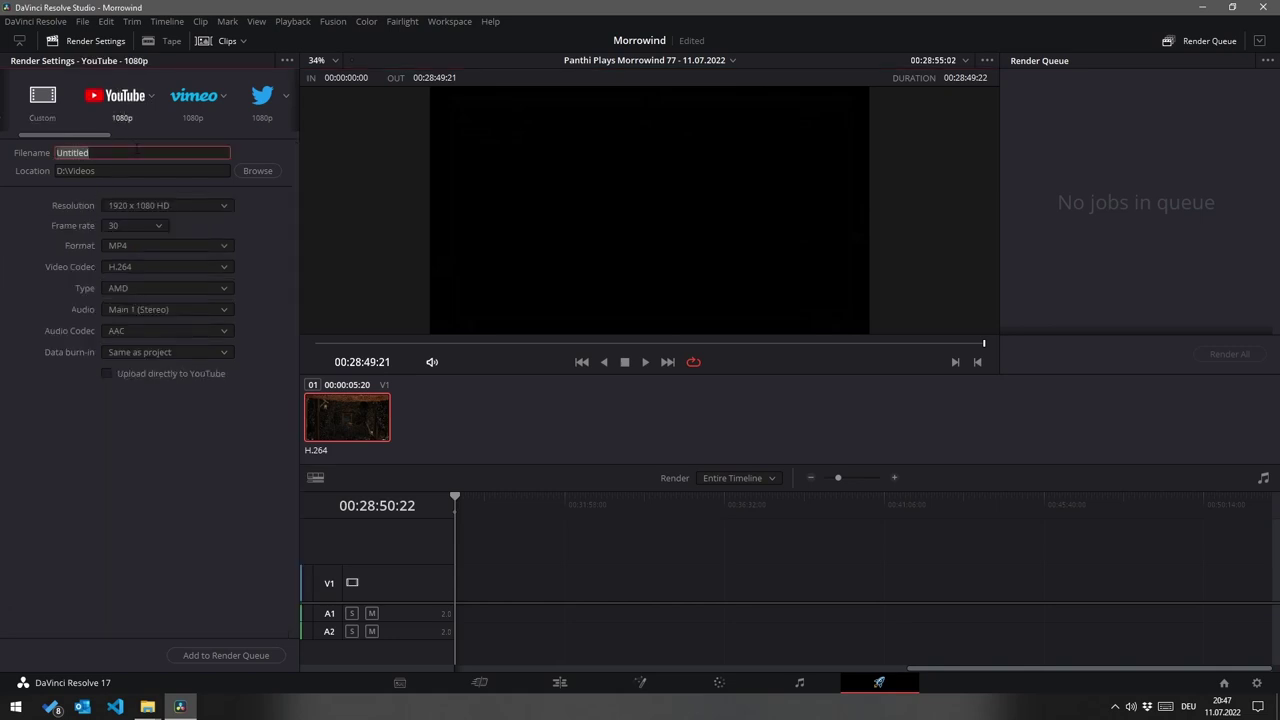
type("MW 77 11.07.")
type("2022")
left_click(207, 655)
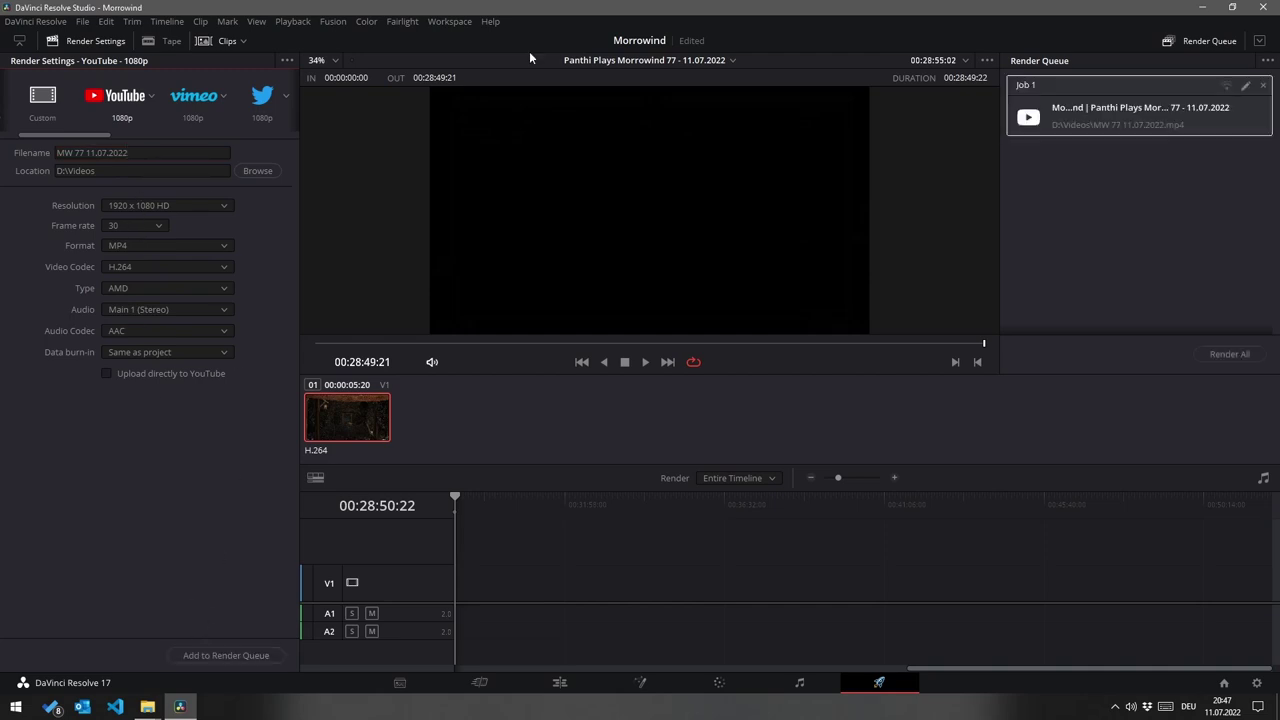
Step: Switch to the episode 78 timeline and add it to the render queue with the file name MW 78 18.07.2022
left_click(648, 62)
left_click(664, 110)
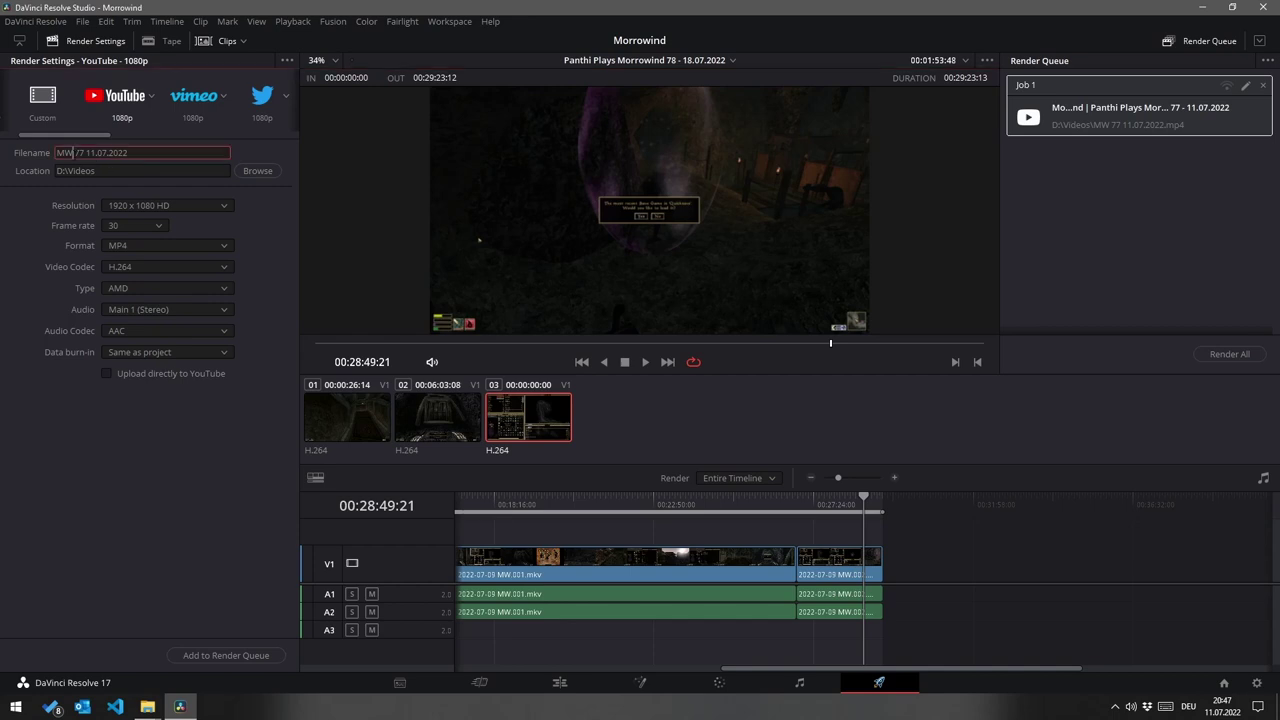
left_click(112, 153)
key("BackSpace")
type("8")
left_click(217, 658)
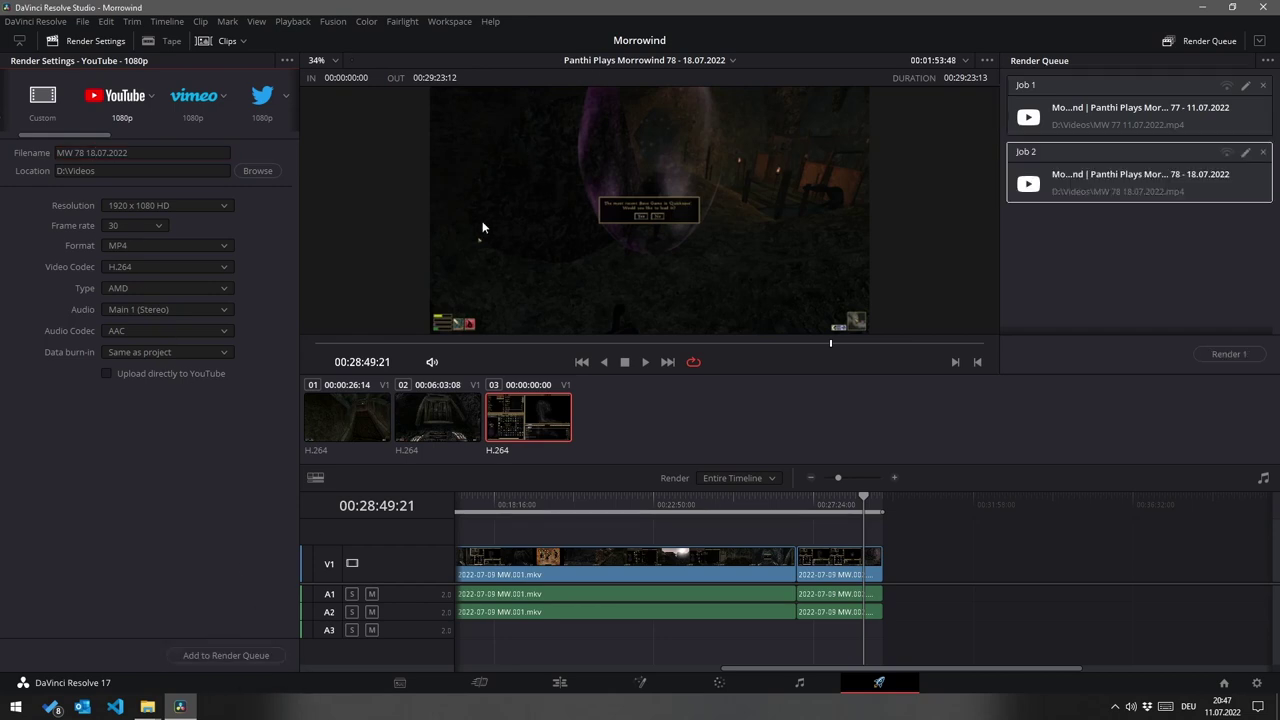
Step: Switch to the episode 79 timeline and add it to the render queue with the file name MW 79 25.07.2022
left_click(618, 61)
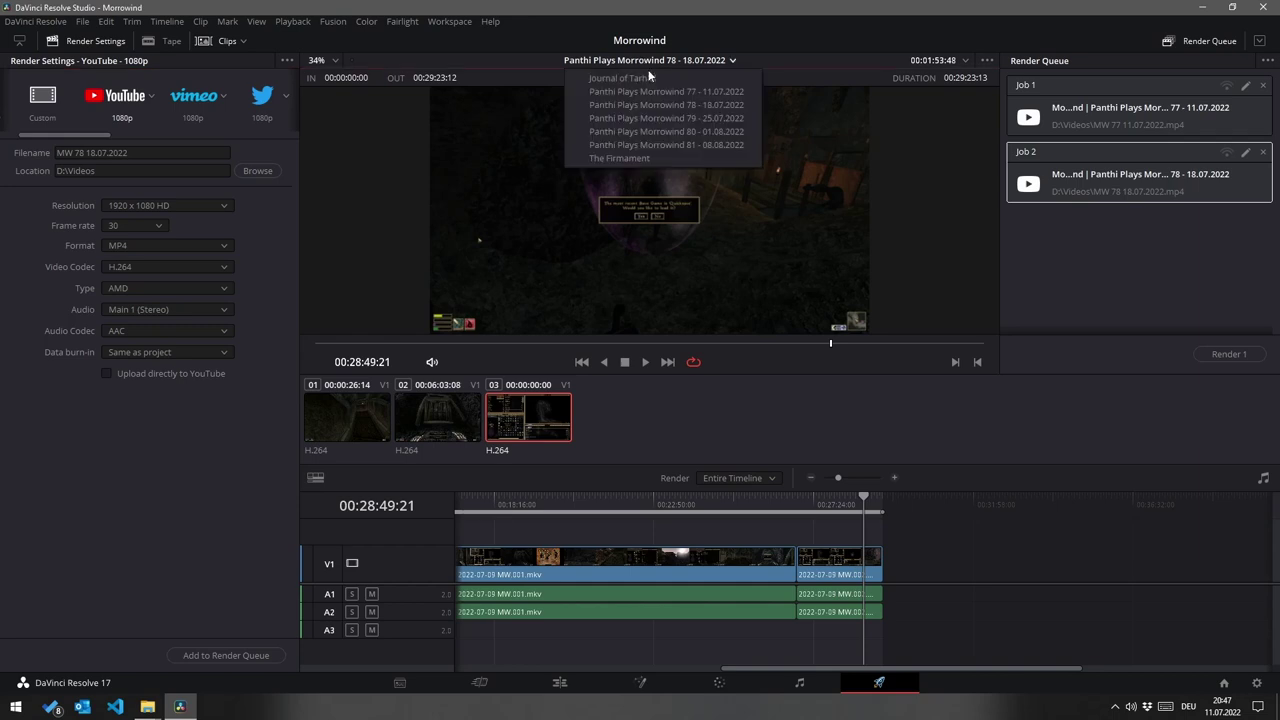
left_click(673, 119)
left_click(78, 152)
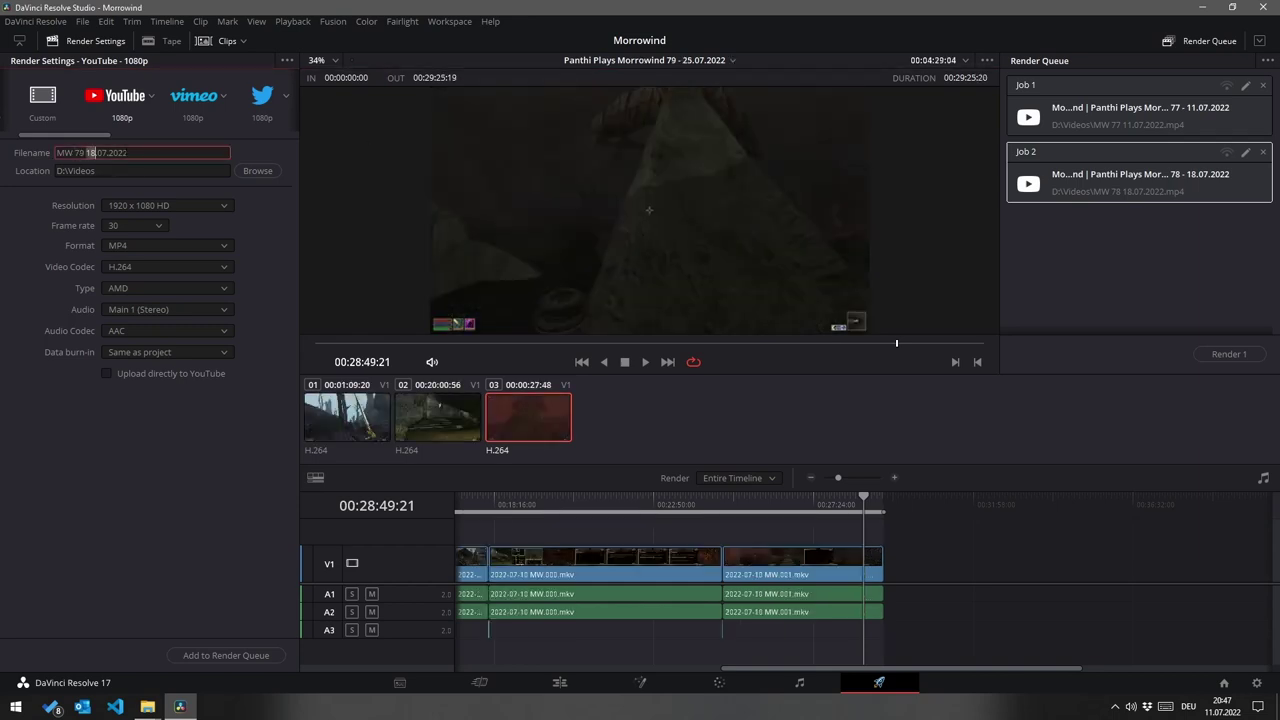
type("25")
key("BackSpace")
left_click(225, 655)
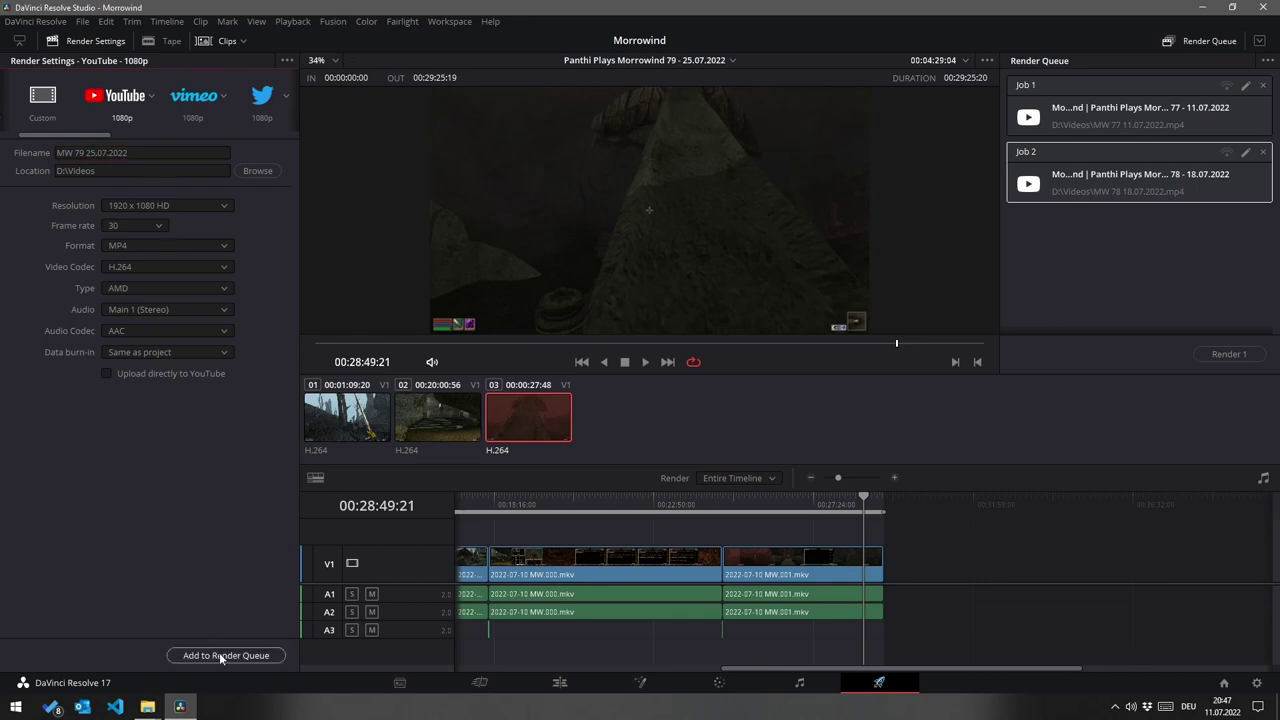
Step: Switch to the episode 80 timeline and add it to the render queue with the file name MW 80 01.08.2022
left_click(641, 62)
left_click(700, 131)
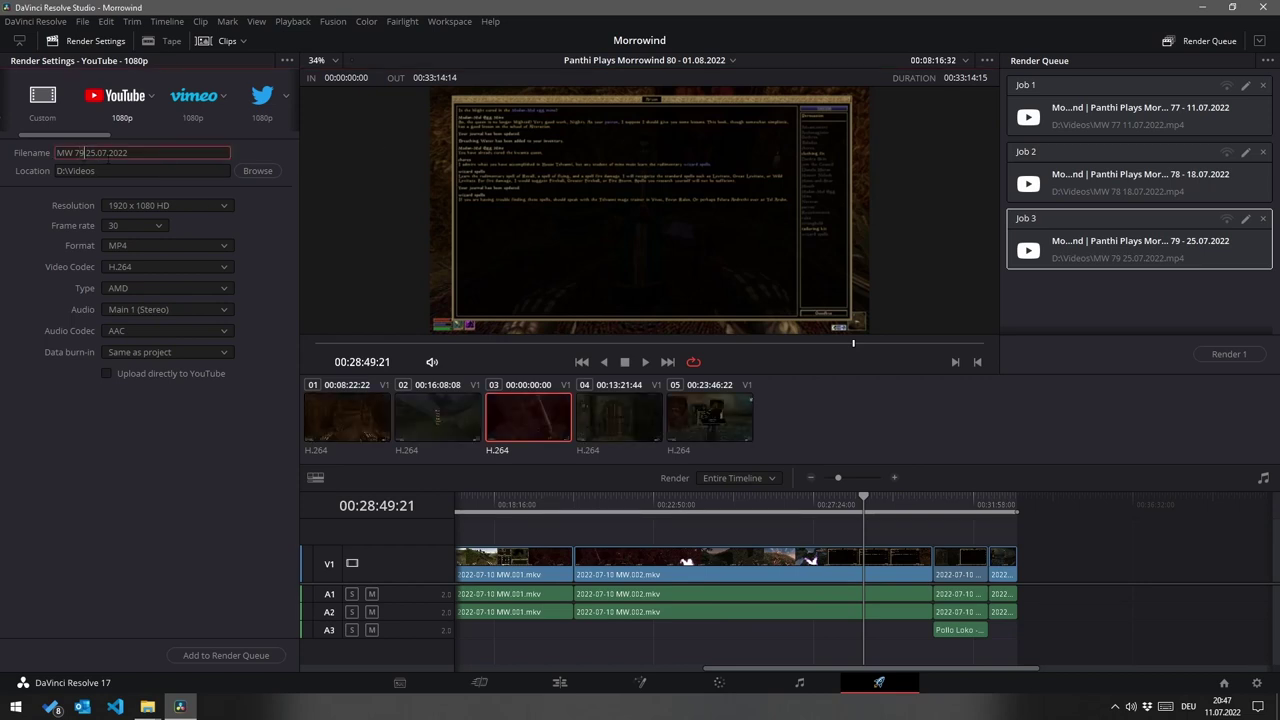
type("80")
double_click(91, 152)
type("01")
left_click(240, 655)
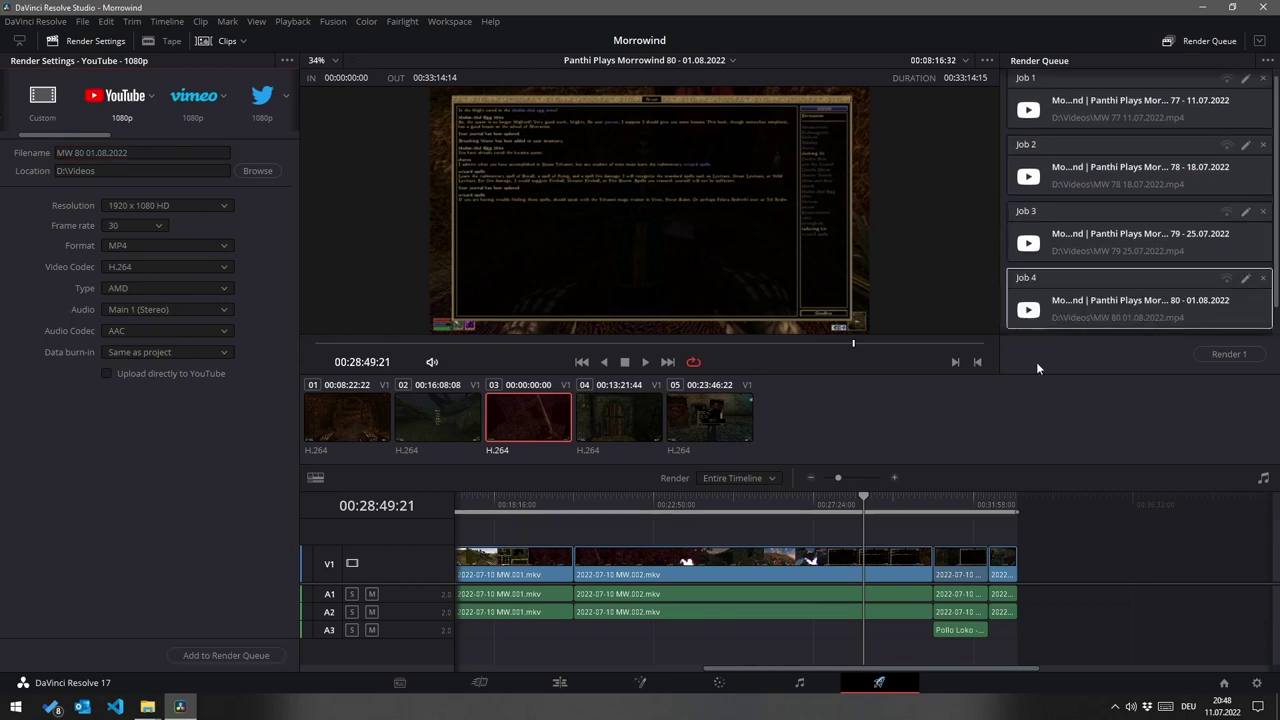
Step: Deselect the episode 80 job and start rendering all jobs in the render queue
left_click(1137, 338)
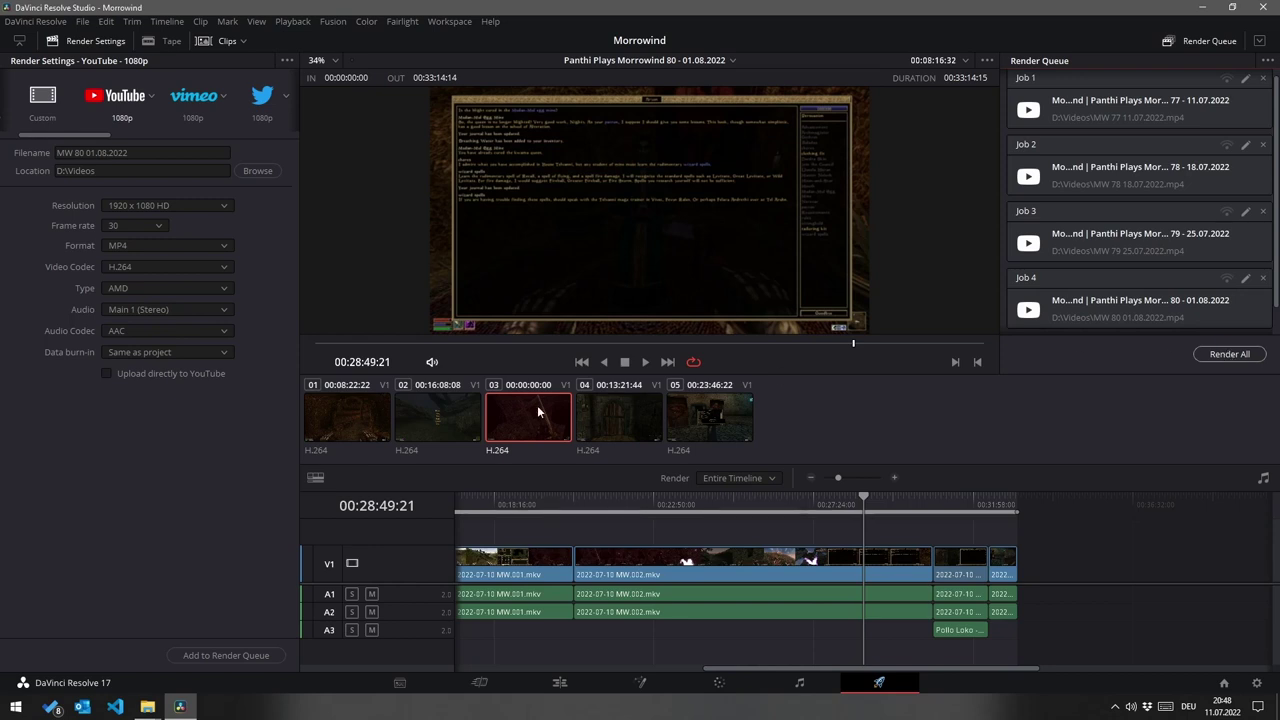
left_click(1229, 354)
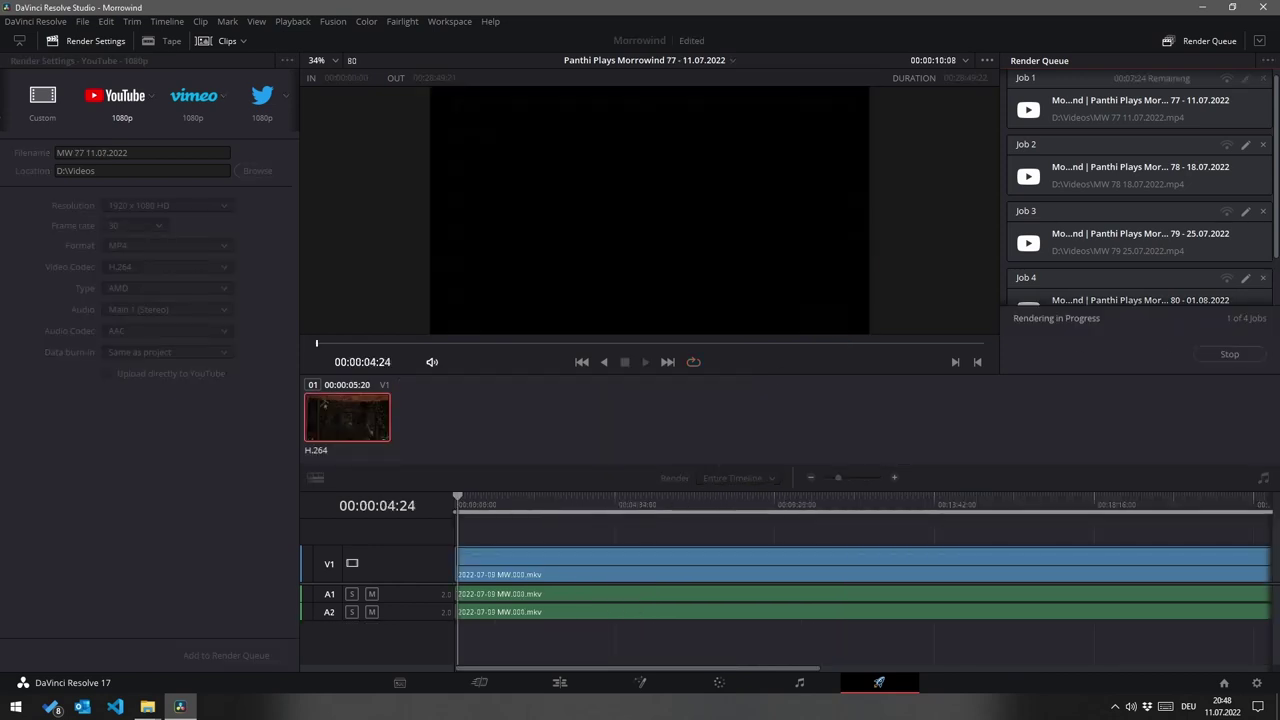